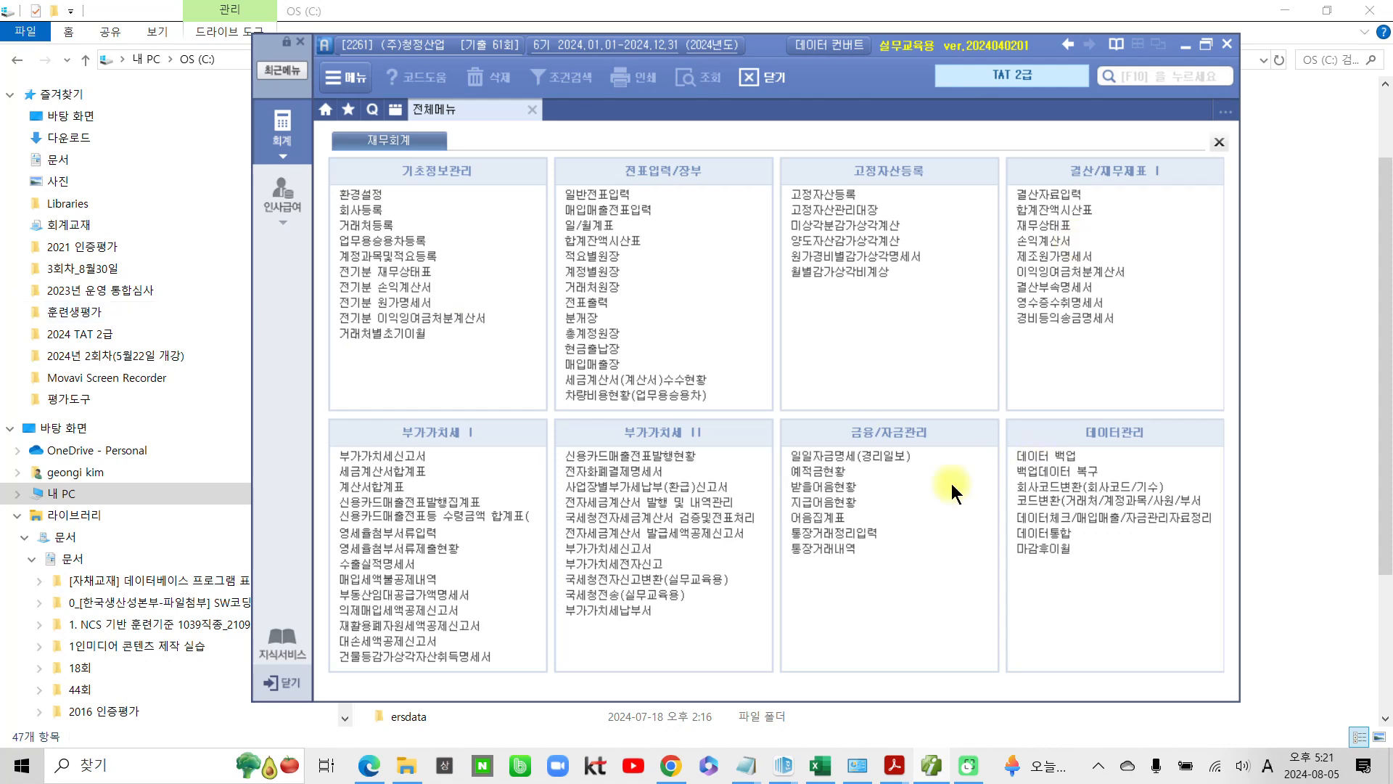
Switch to the exam PDF in Acrobat and highlight "정수기 제조업을 영위하는 법인기업으로" in the 실무수행평가 introduction
mouse_move(903, 769)
click(929, 700)
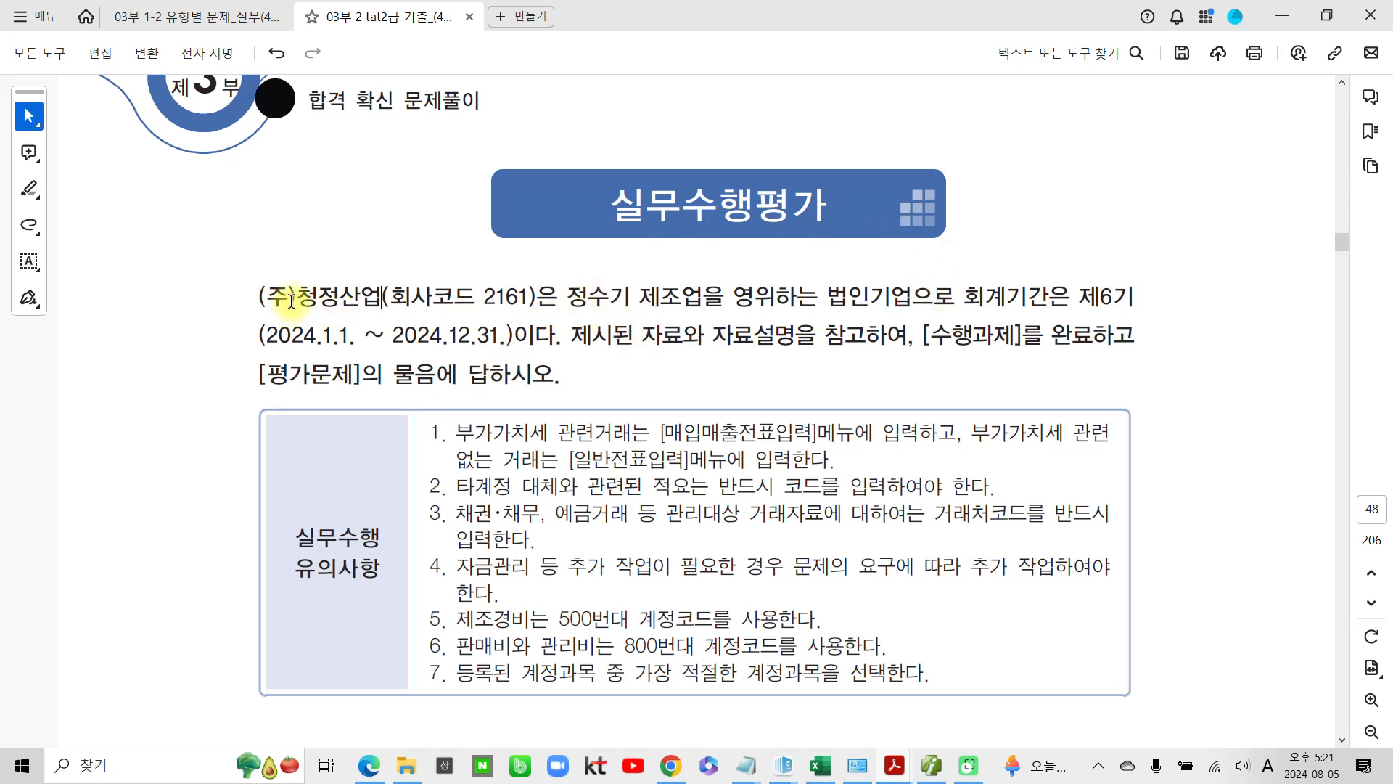
drag(562, 304, 923, 304)
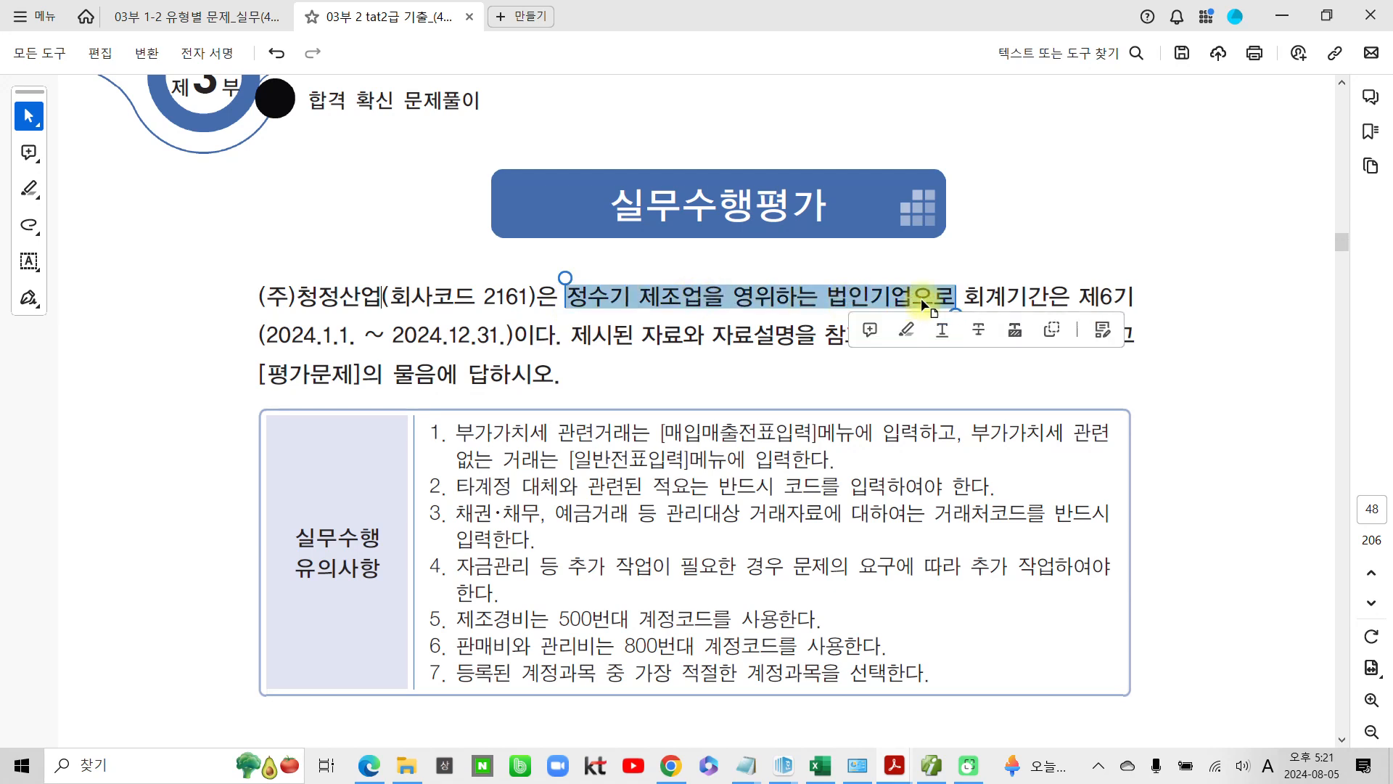
click(911, 331)
scroll(469, 437, down, 5)
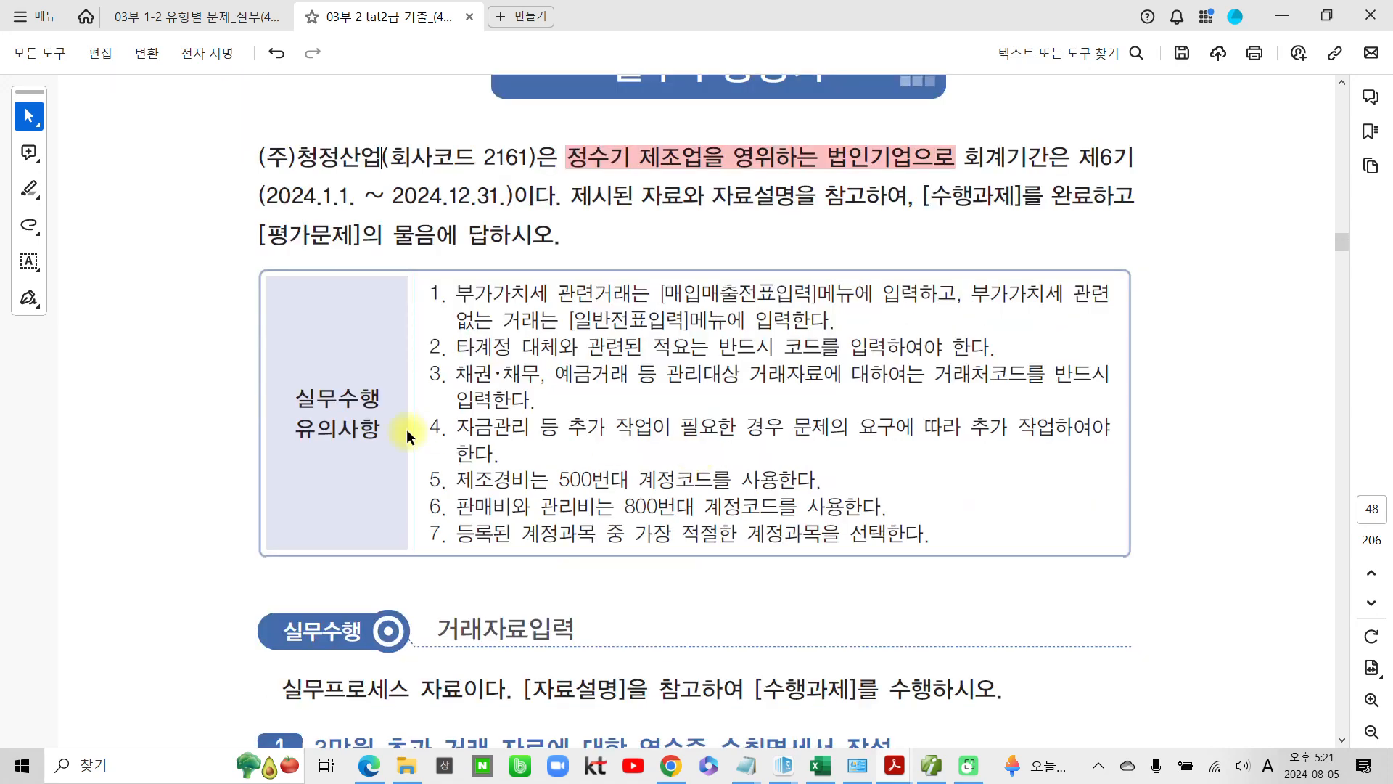
Highlight "3만원 초과 거래" in the heading of question 1 about the receipt statement
scroll(469, 437, down, 4)
drag(358, 190, 454, 192)
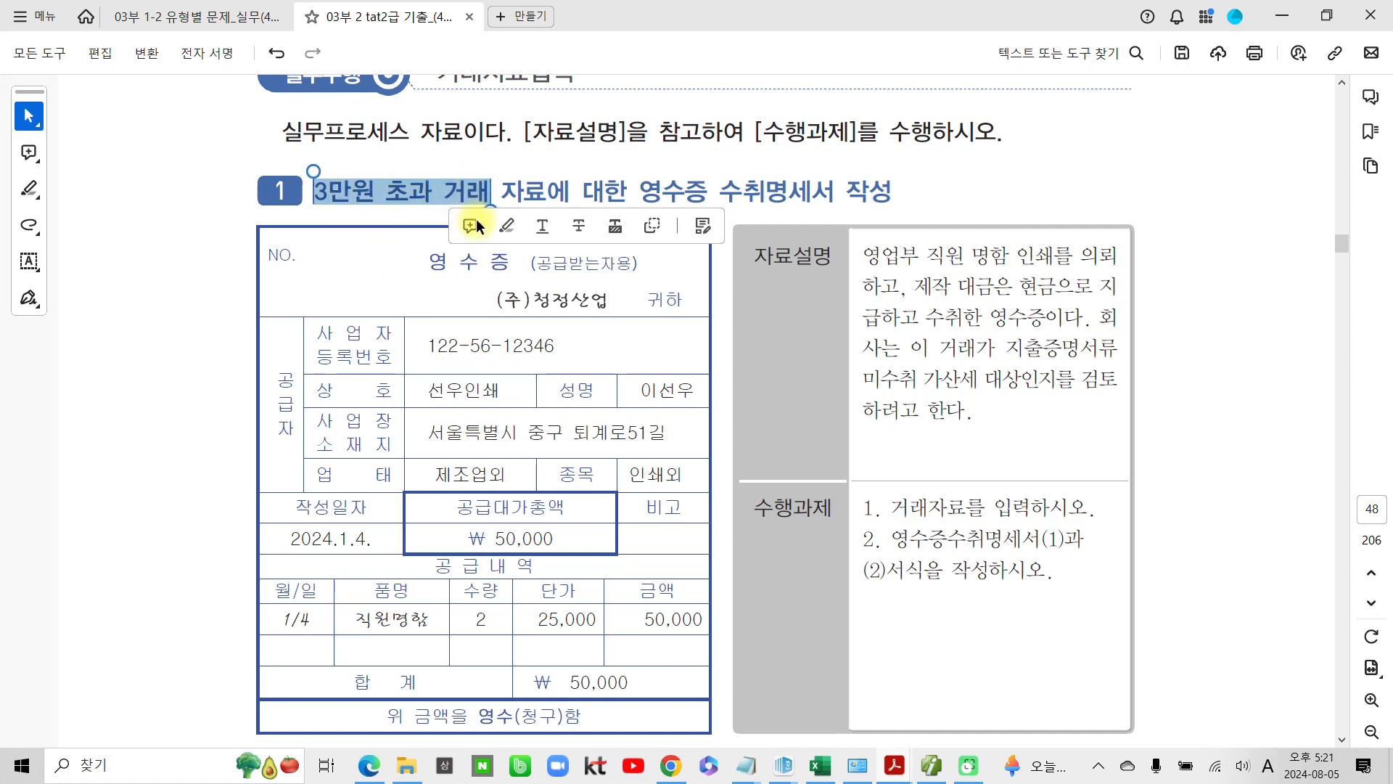
click(504, 226)
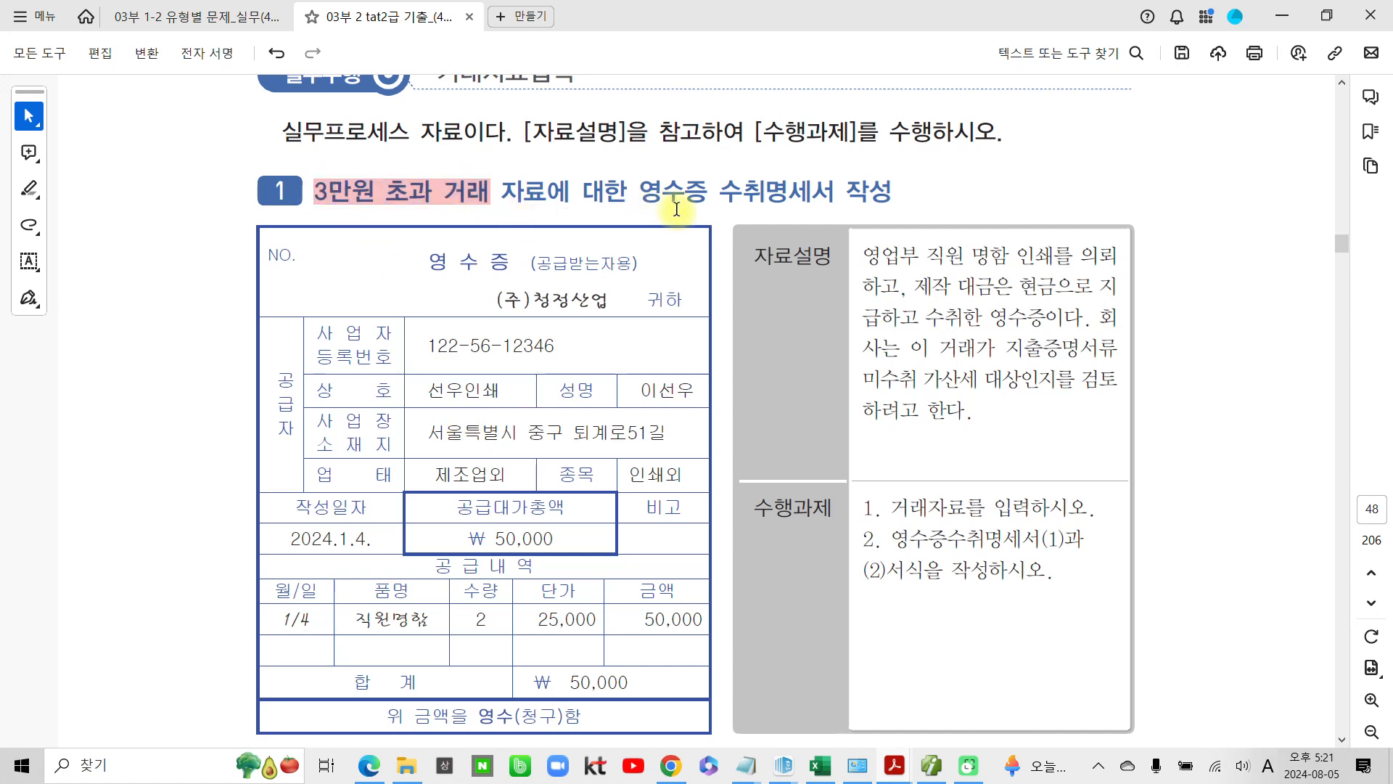
Circle 현금, the two task numbers and the business card printing phrase in question 1's explanation and task box
click(920, 255)
scroll(894, 320, down, 1)
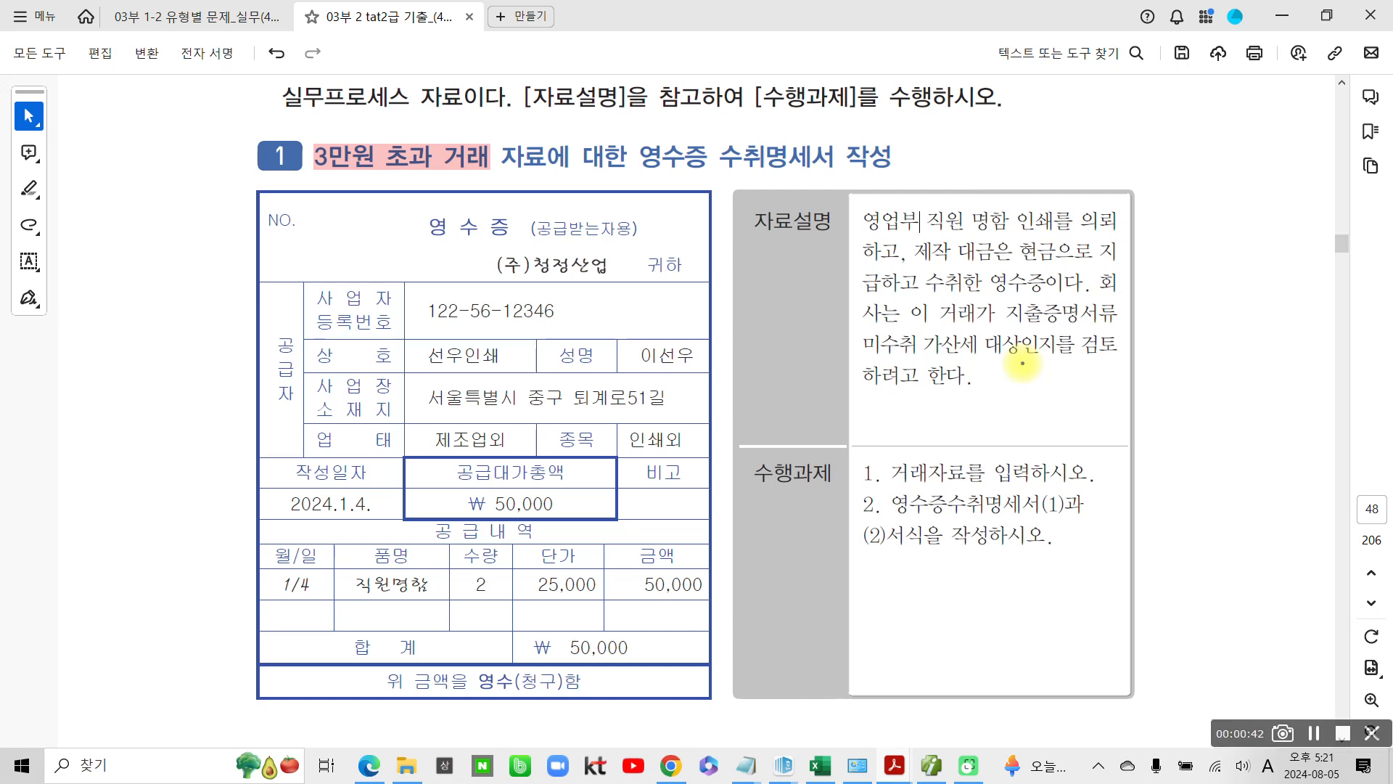
drag(1066, 250, 1063, 284)
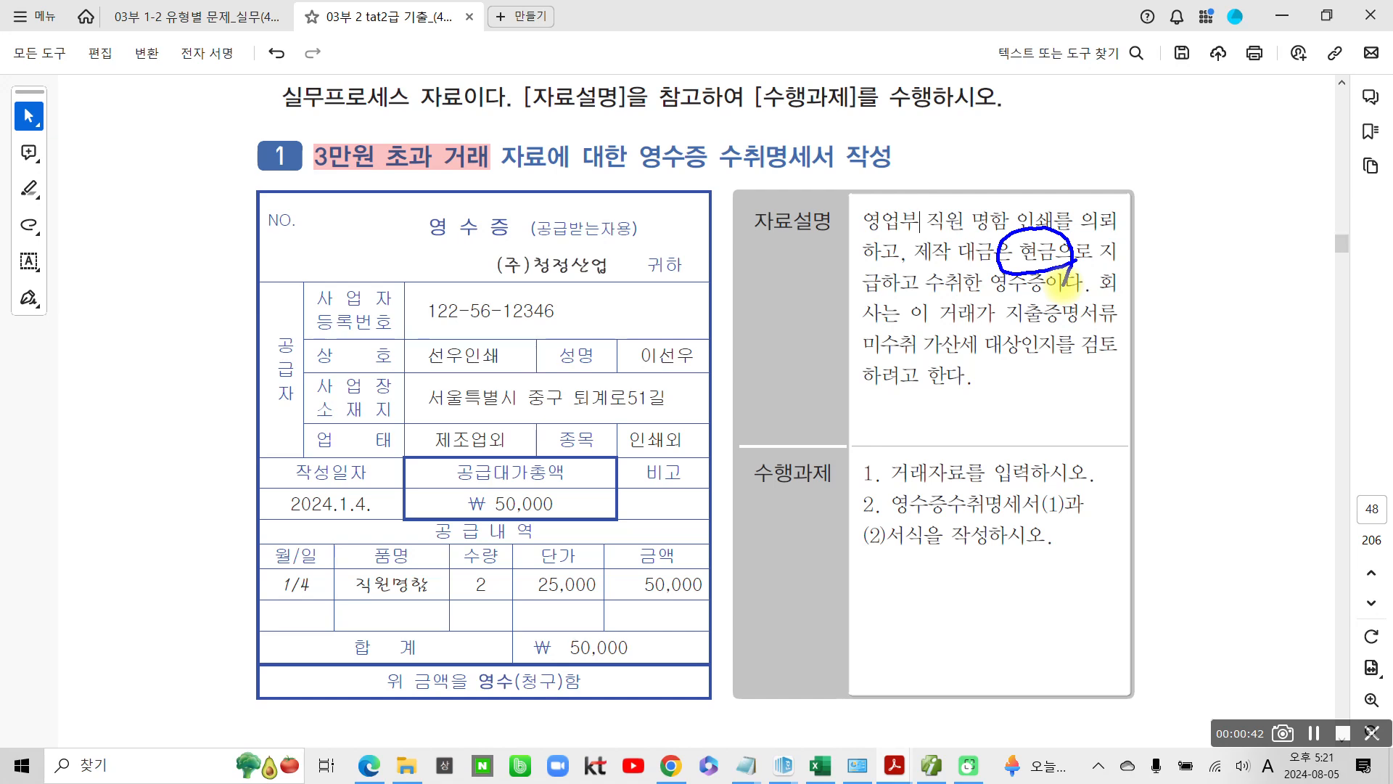
mouse_move(863, 448)
mouse_down()
mouse_move(856, 479)
mouse_move(882, 468)
mouse_move(856, 508)
mouse_move(885, 519)
mouse_up()
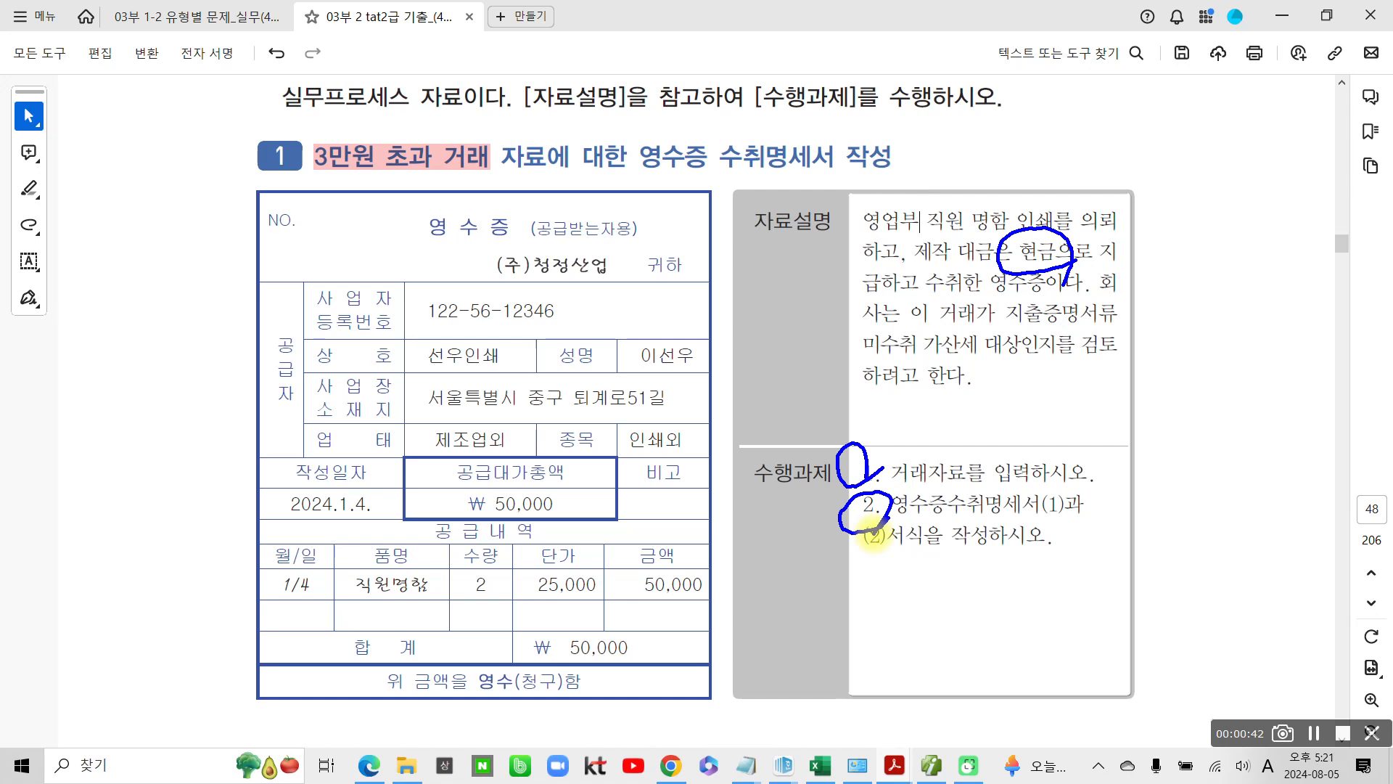
mouse_move(905, 183)
mouse_down()
mouse_move(900, 194)
mouse_move(1083, 192)
mouse_move(841, 212)
mouse_up()
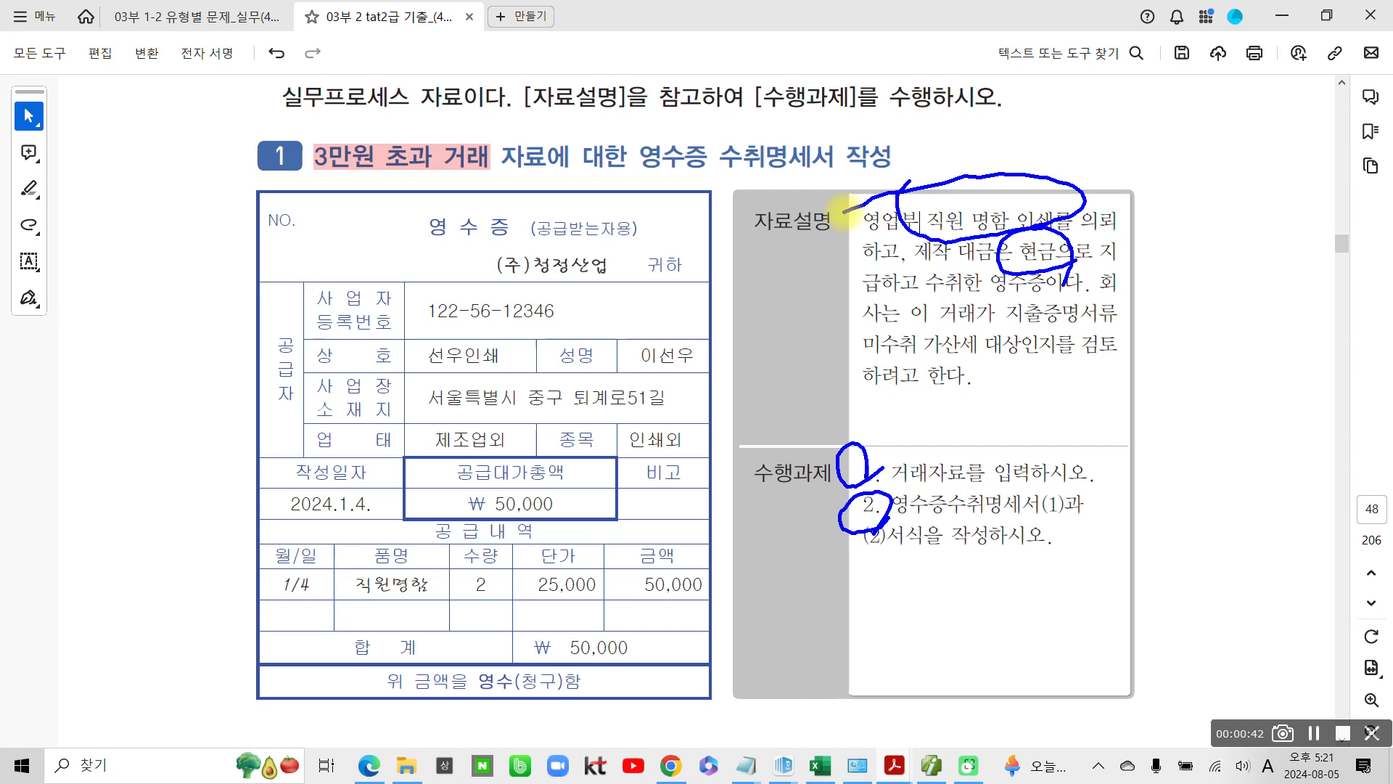
Handwrite "도서인쇄비 (8xx)" beside the explanation, circle 영업부, and clear all the drawn marks
mouse_move(1065, 119)
mouse_down()
mouse_move(1110, 114)
mouse_move(1112, 138)
mouse_move(1078, 171)
mouse_up()
drag(1075, 174, 1112, 161)
drag(1139, 112, 1122, 157)
drag(1134, 136, 1166, 170)
drag(1190, 94, 1241, 145)
mouse_move(1217, 138)
mouse_down()
mouse_move(1226, 160)
mouse_move(1252, 163)
mouse_up()
drag(1273, 93, 1242, 143)
drag(1249, 120, 1268, 149)
drag(1280, 102, 1271, 145)
drag(1276, 120, 1302, 156)
mouse_move(1315, 105)
mouse_down()
mouse_move(1314, 188)
mouse_move(1335, 156)
mouse_up()
mouse_move(1355, 81)
mouse_down()
mouse_move(1366, 149)
mouse_move(1341, 187)
mouse_up()
drag(900, 181, 894, 221)
mouse_move(1184, 205)
mouse_down()
mouse_move(1160, 243)
mouse_move(1179, 197)
mouse_up()
mouse_move(1208, 217)
mouse_down()
mouse_move(1233, 246)
mouse_move(1193, 267)
mouse_up()
mouse_move(1271, 201)
mouse_down()
mouse_move(1242, 249)
mouse_move(1284, 252)
mouse_up()
mouse_move(1153, 178)
mouse_down()
mouse_move(1137, 239)
mouse_move(1208, 283)
mouse_up()
drag(1293, 186, 1304, 294)
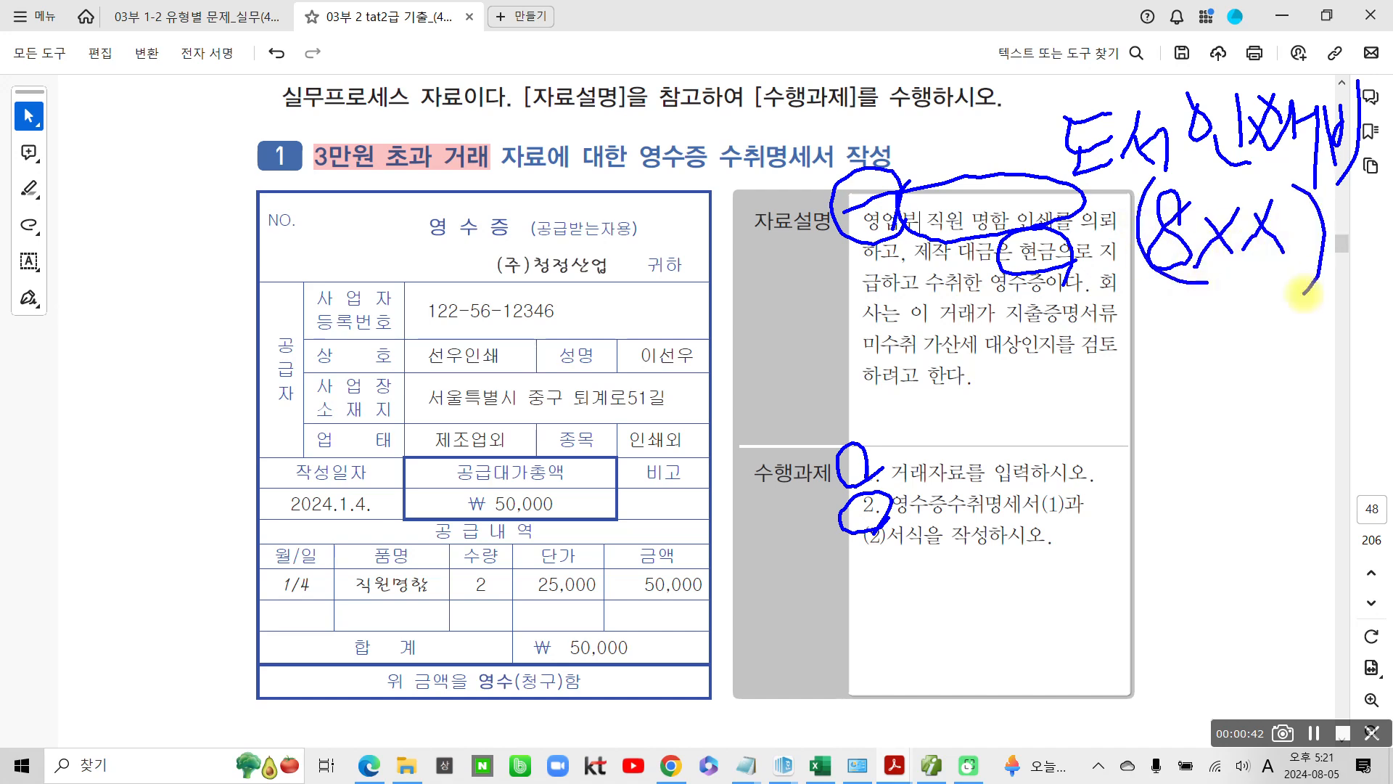
key(Escape)
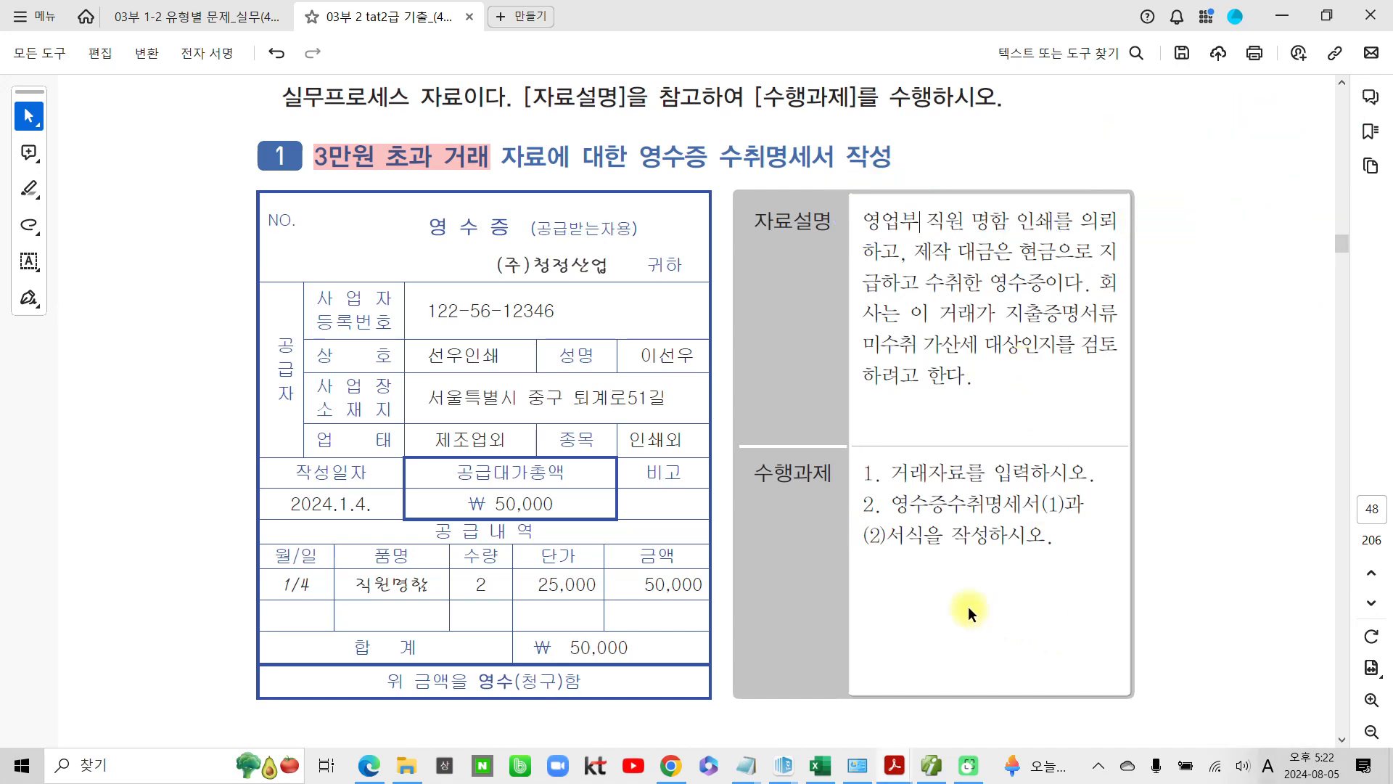
Switch to the accounting program, open 일반전표입력 and start a 입금 voucher line dated January 4
click(923, 764)
click(637, 192)
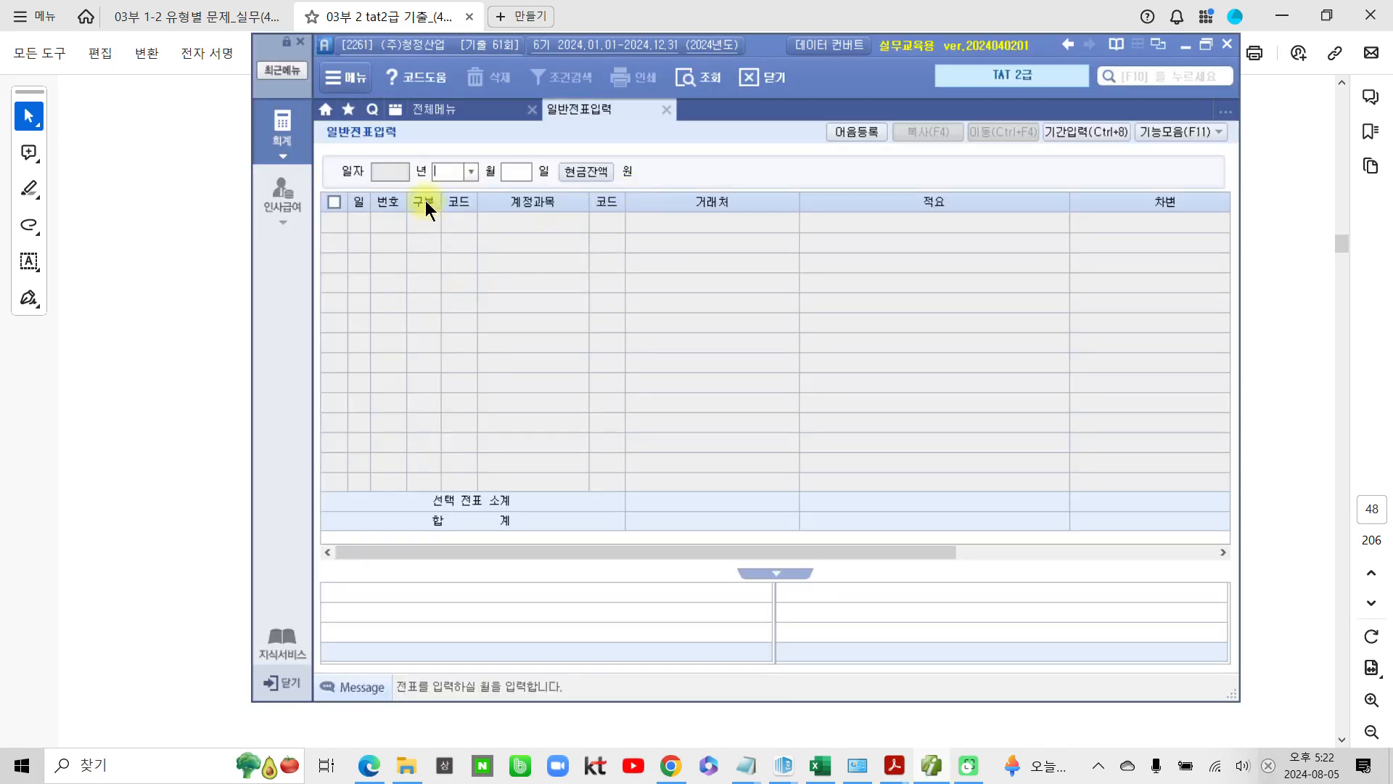
text(014)
key(Return)
text(2)
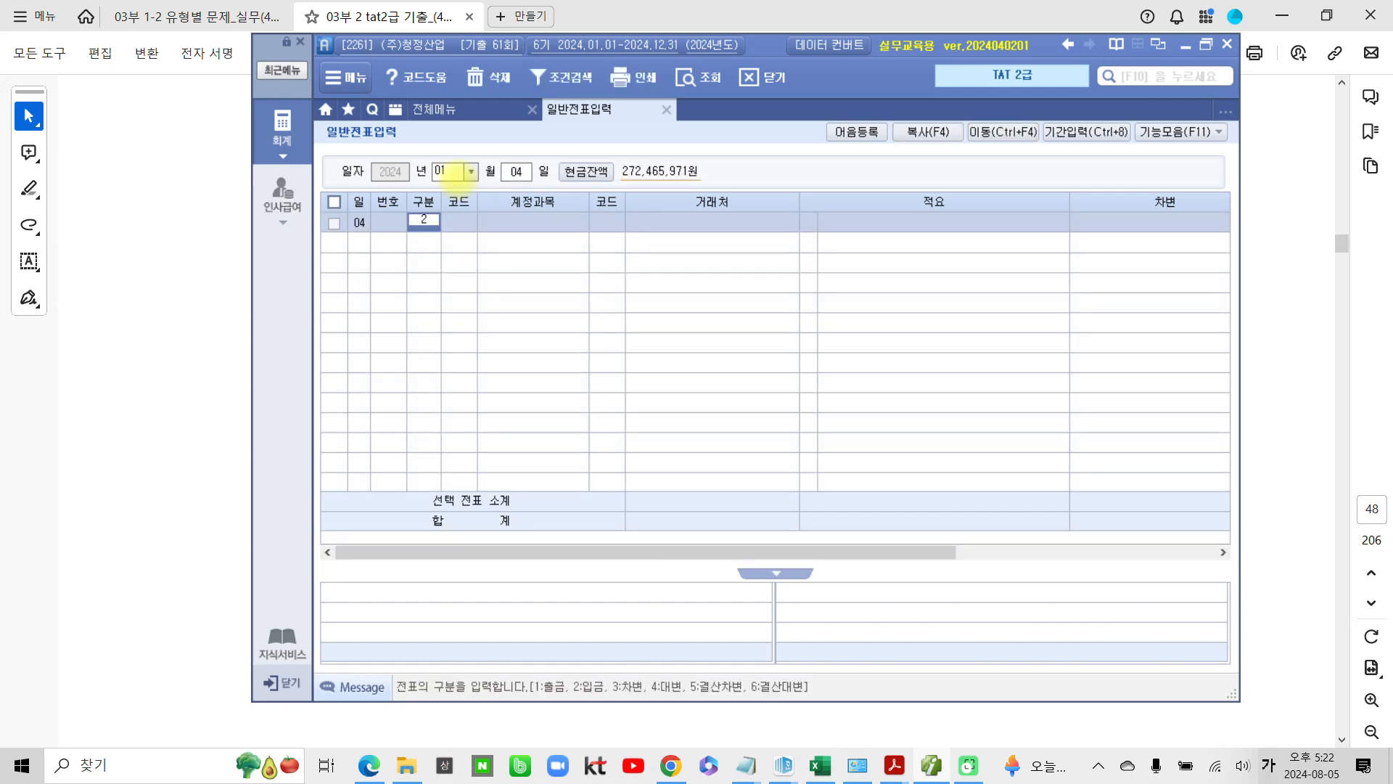
key(Return)
Look up 도서 for the voucher line's account and choose 826 도서인쇄비
text(봇)
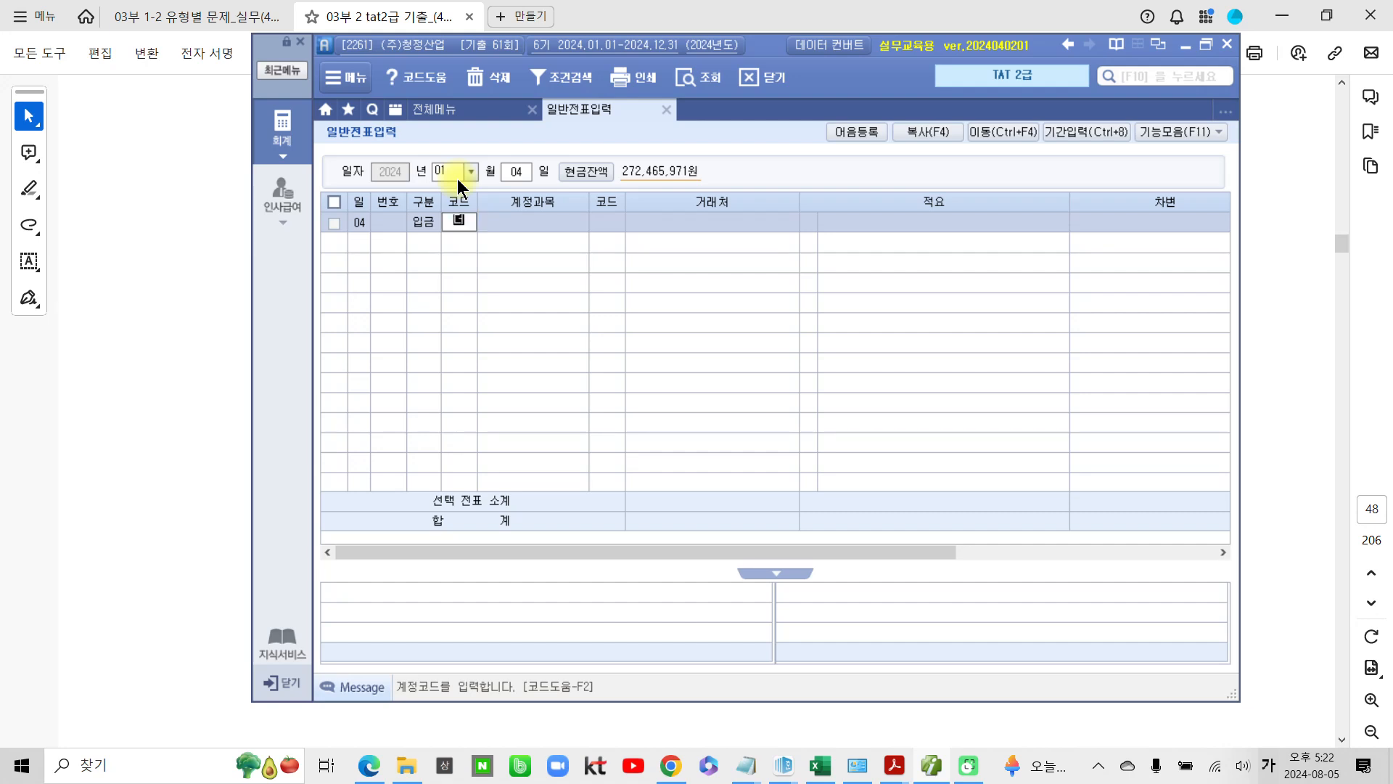
text(ㅓ)
key(Return)
key(Down)
key(Down)
key(Down)
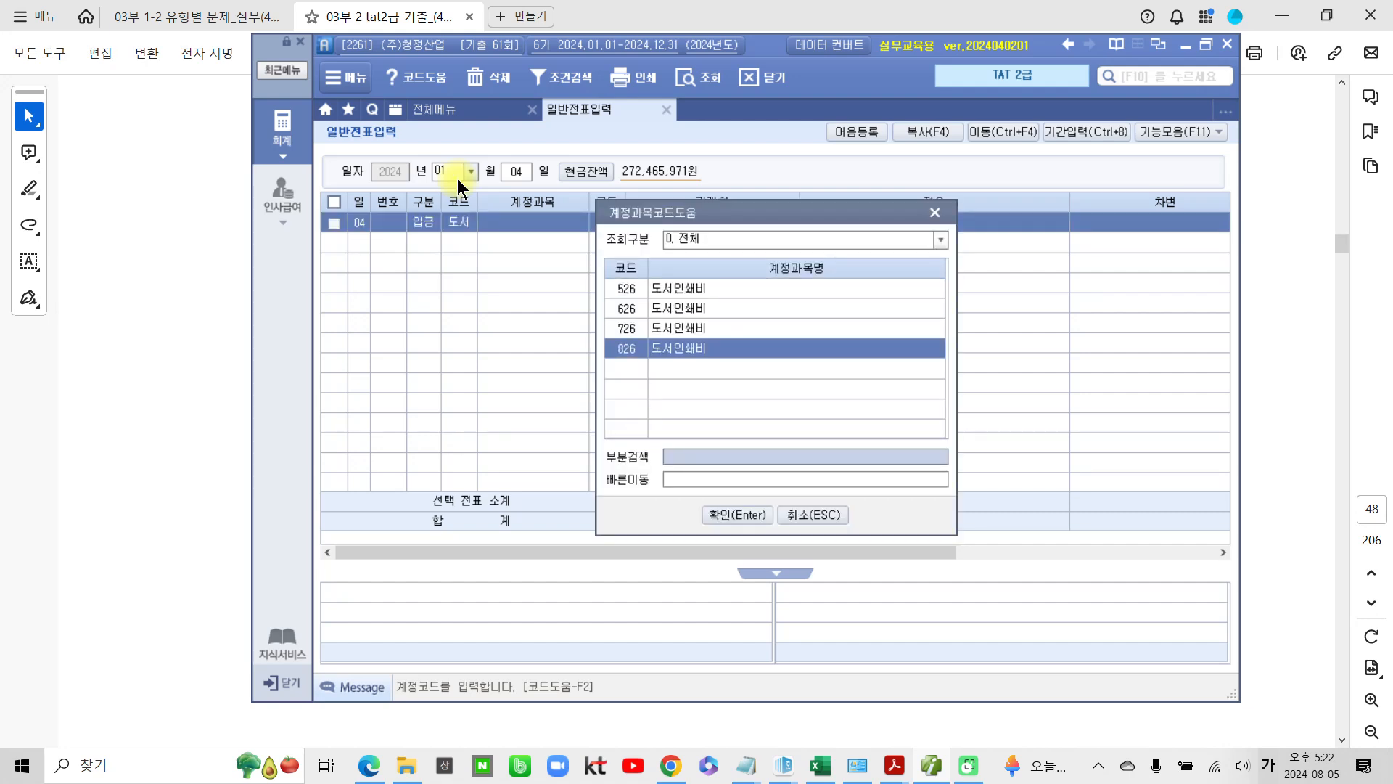
key(Return)
Skip the voucher line's partner and description, maximize the program window, and enter a credit amount of 50,000
key(Return)
key(Return)
key(Return)
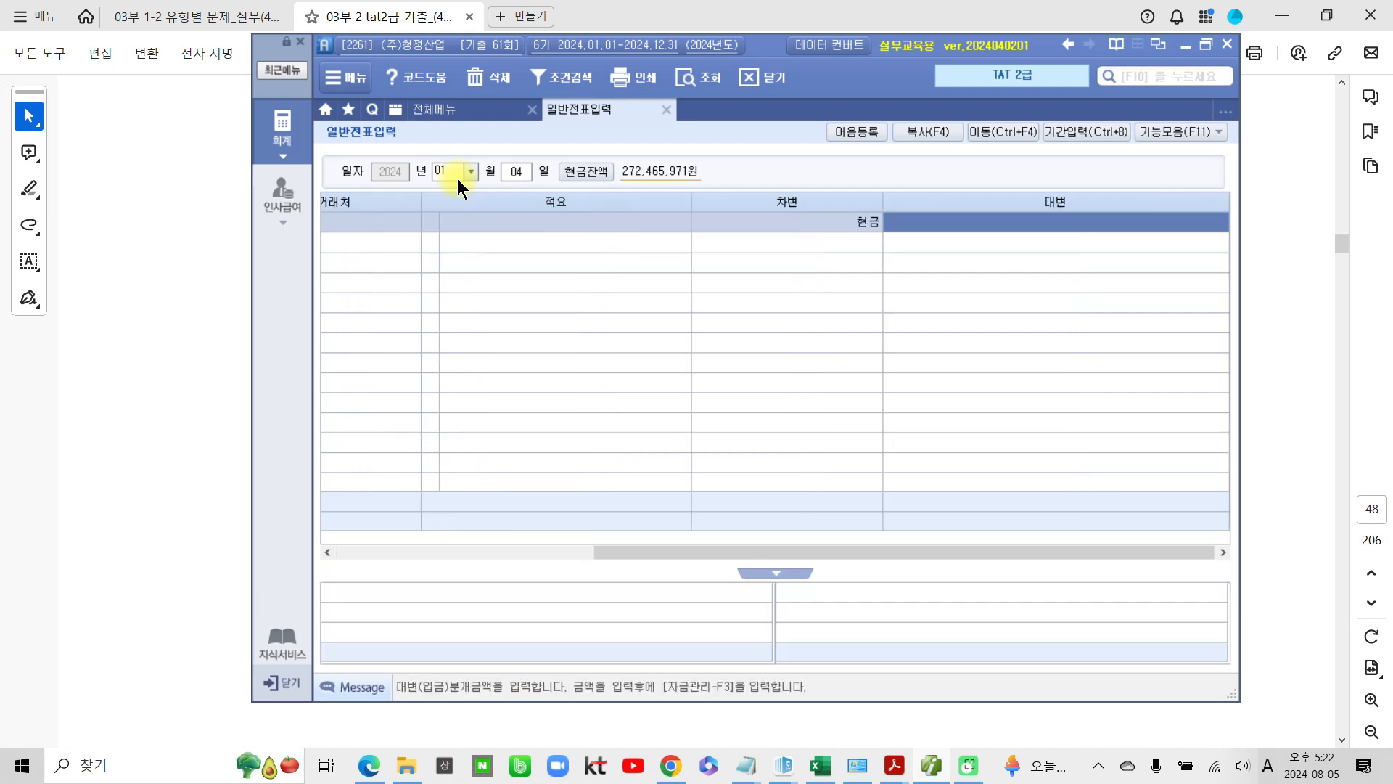
click(1206, 44)
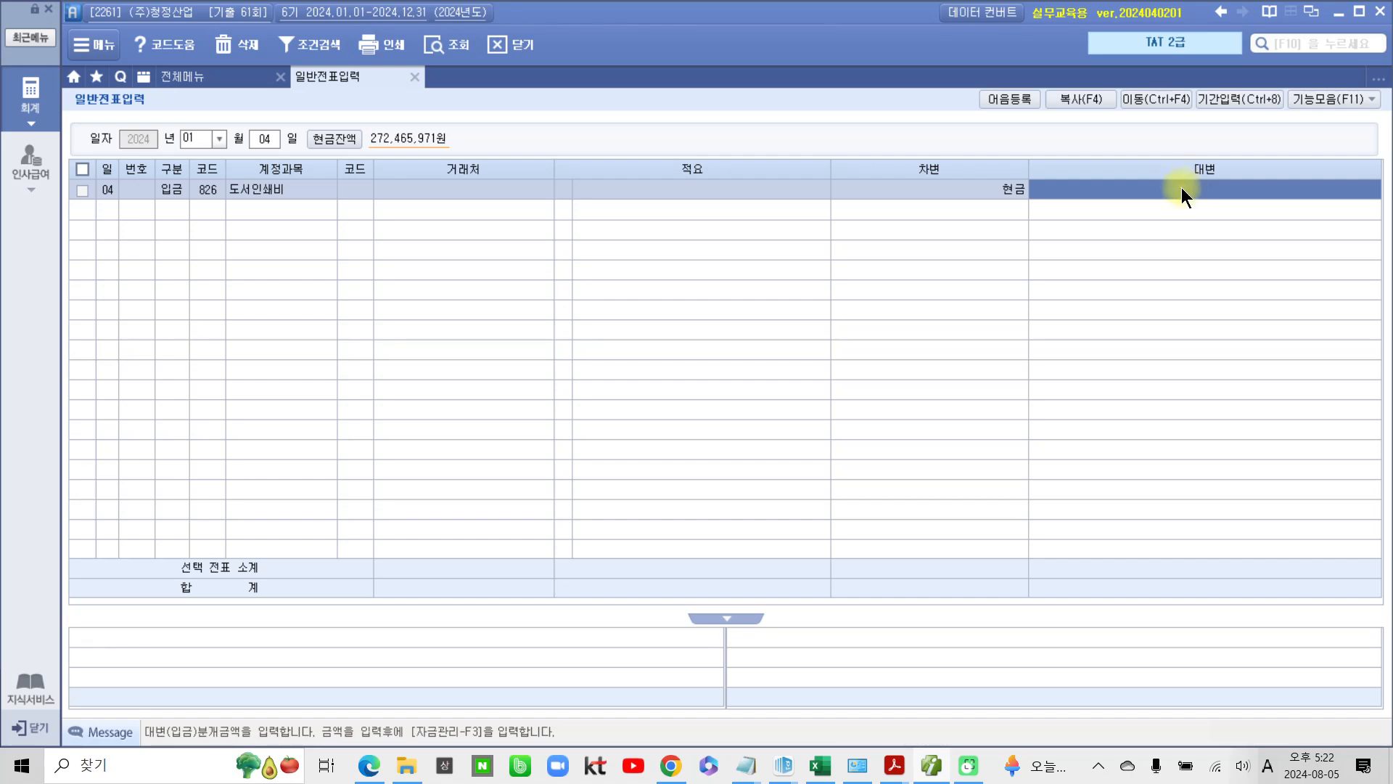
click(1181, 187)
text(500000)
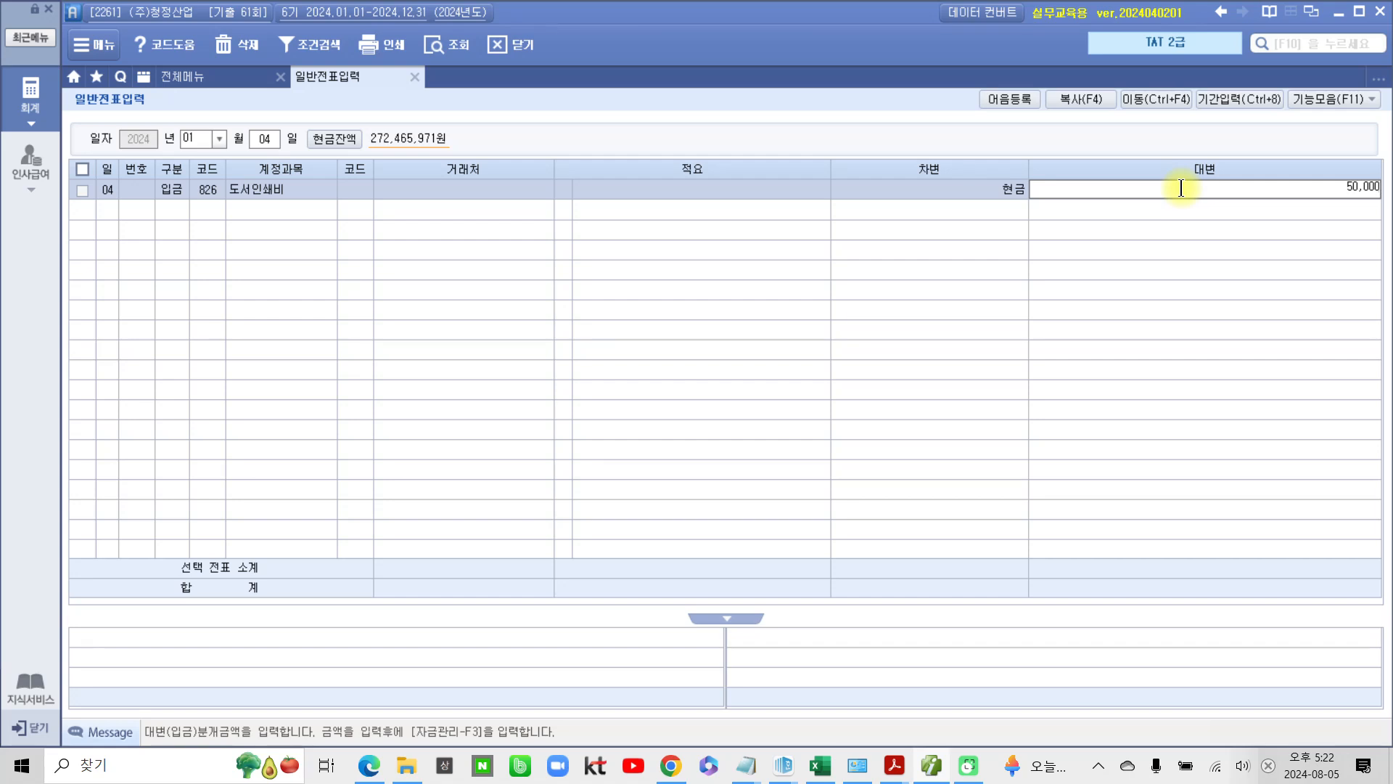
key(Return)
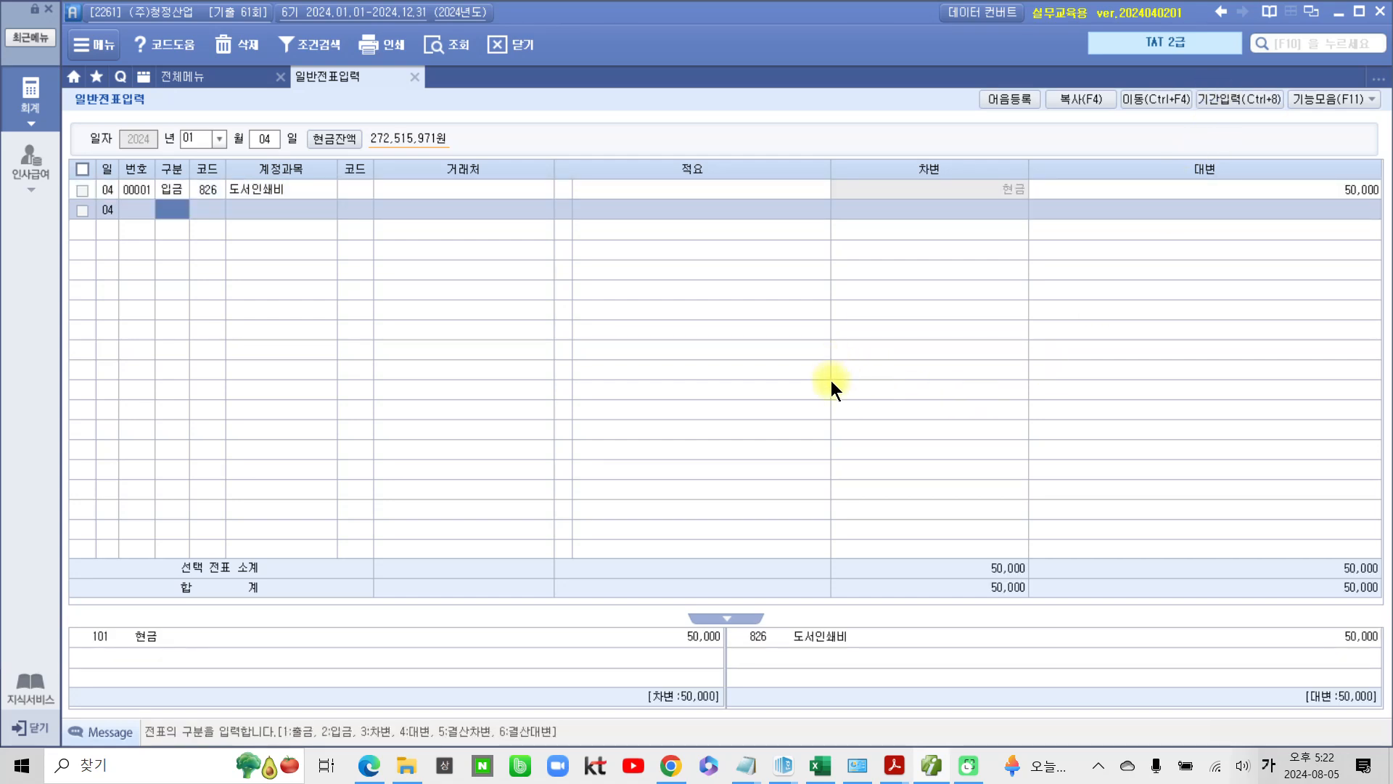
Open 영수증수취명세서 from the full menu and add a 영수증수취명세서(2) row dated 2024-01-04 for business 선우인쇄
click(209, 81)
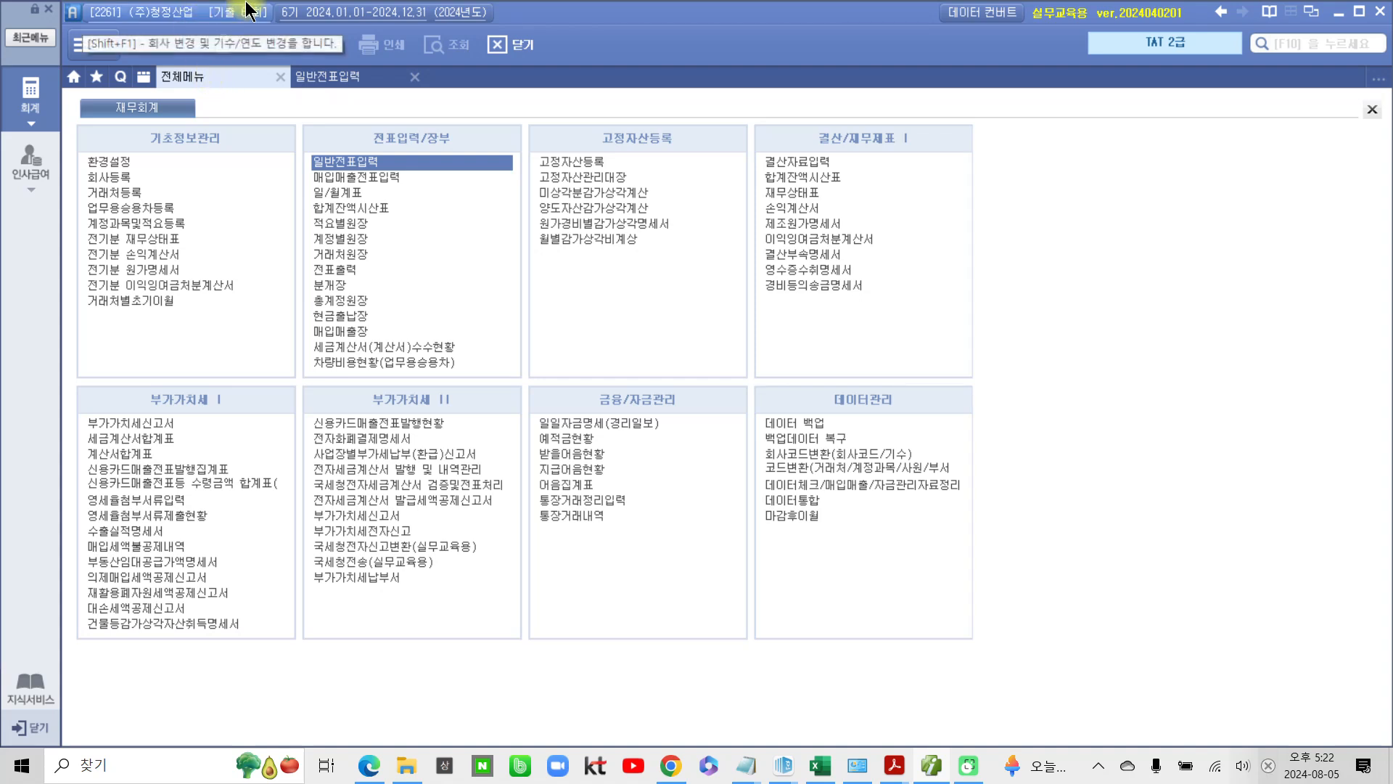
click(808, 269)
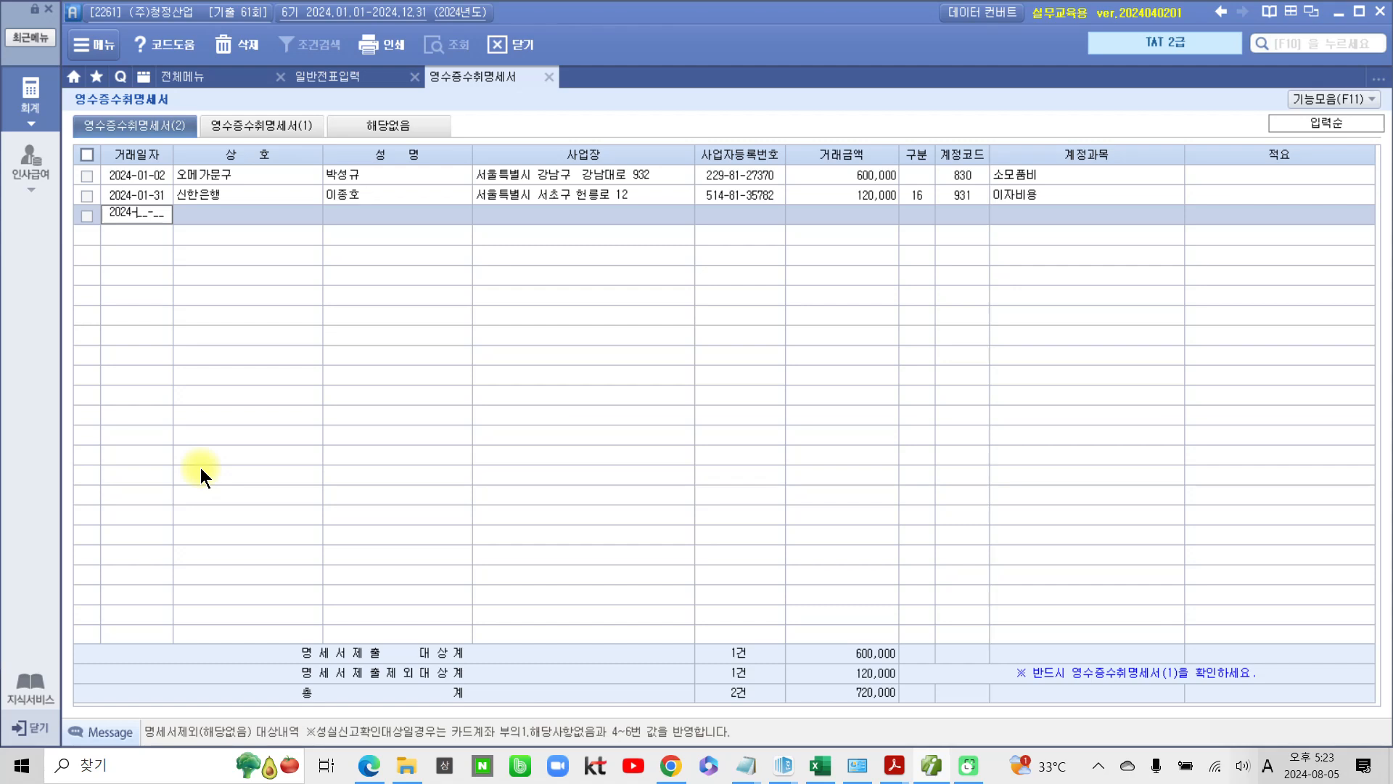
text(0104)
key(Return)
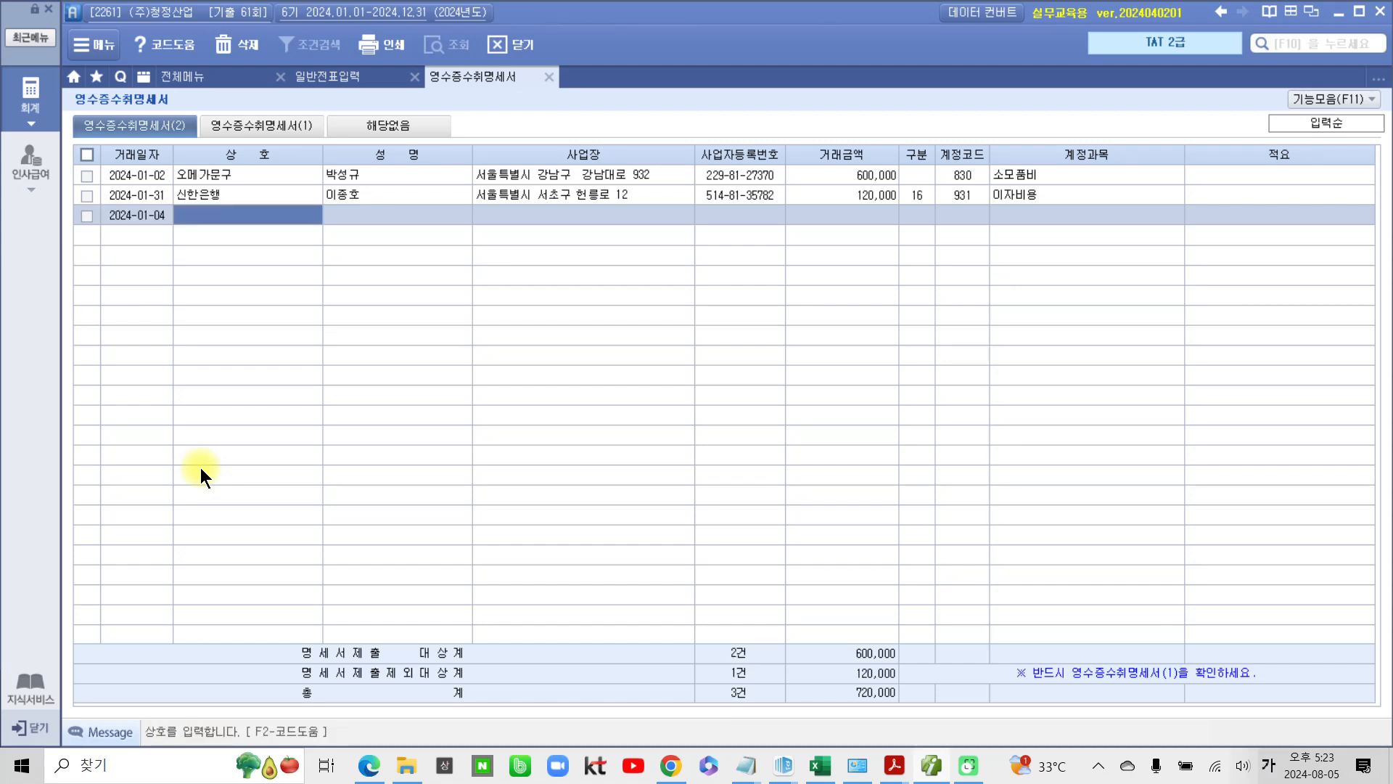
text(선물)
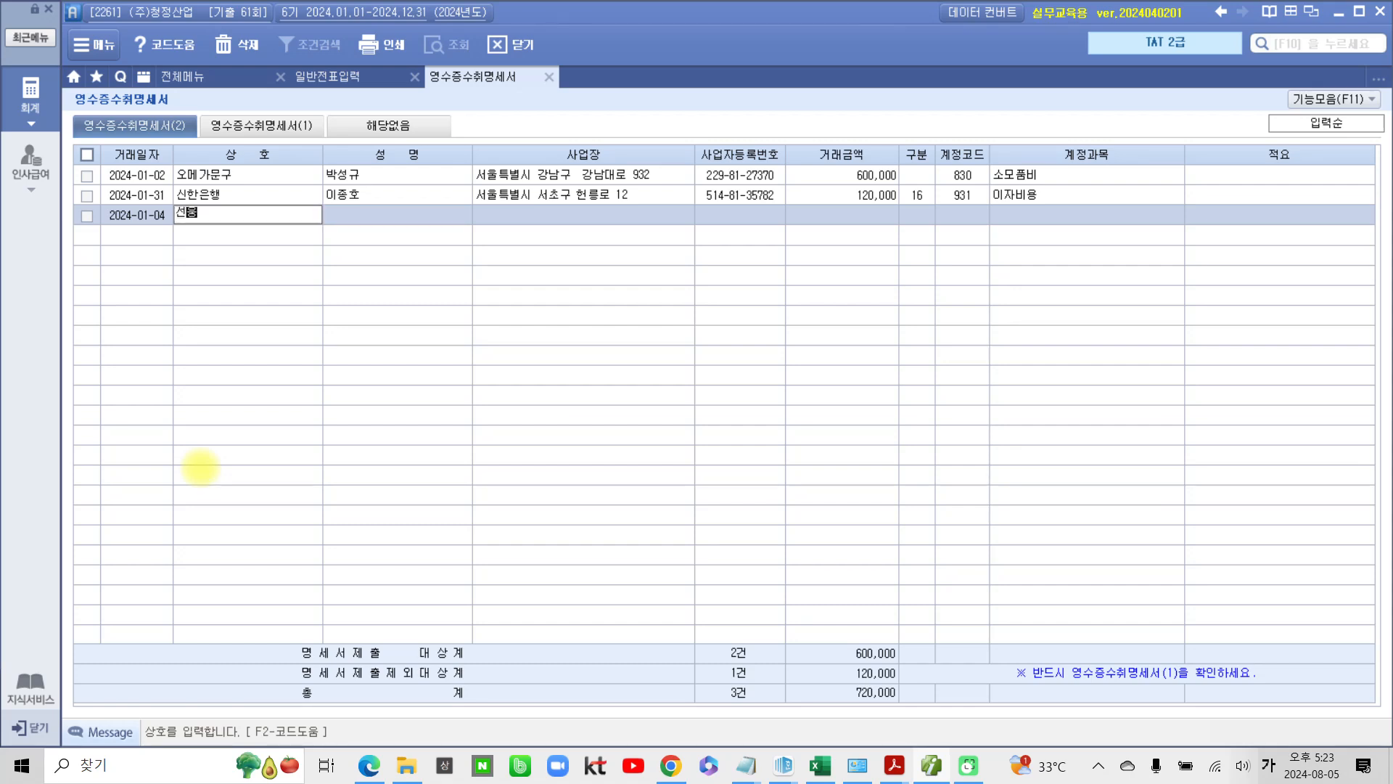
text(인쇄)
key(Return)
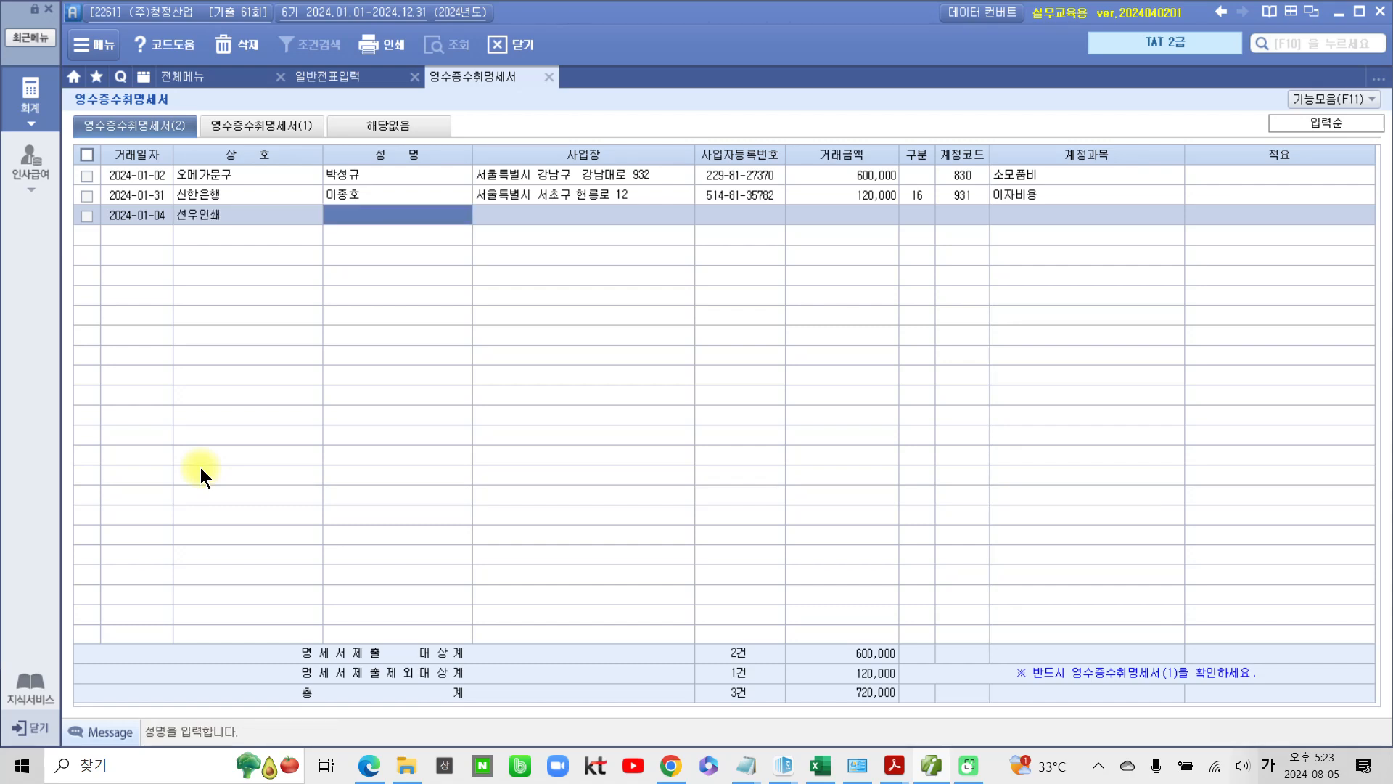
Enter the supplier representative's name and the business address in the 선우인쇄 row
text(이선우)
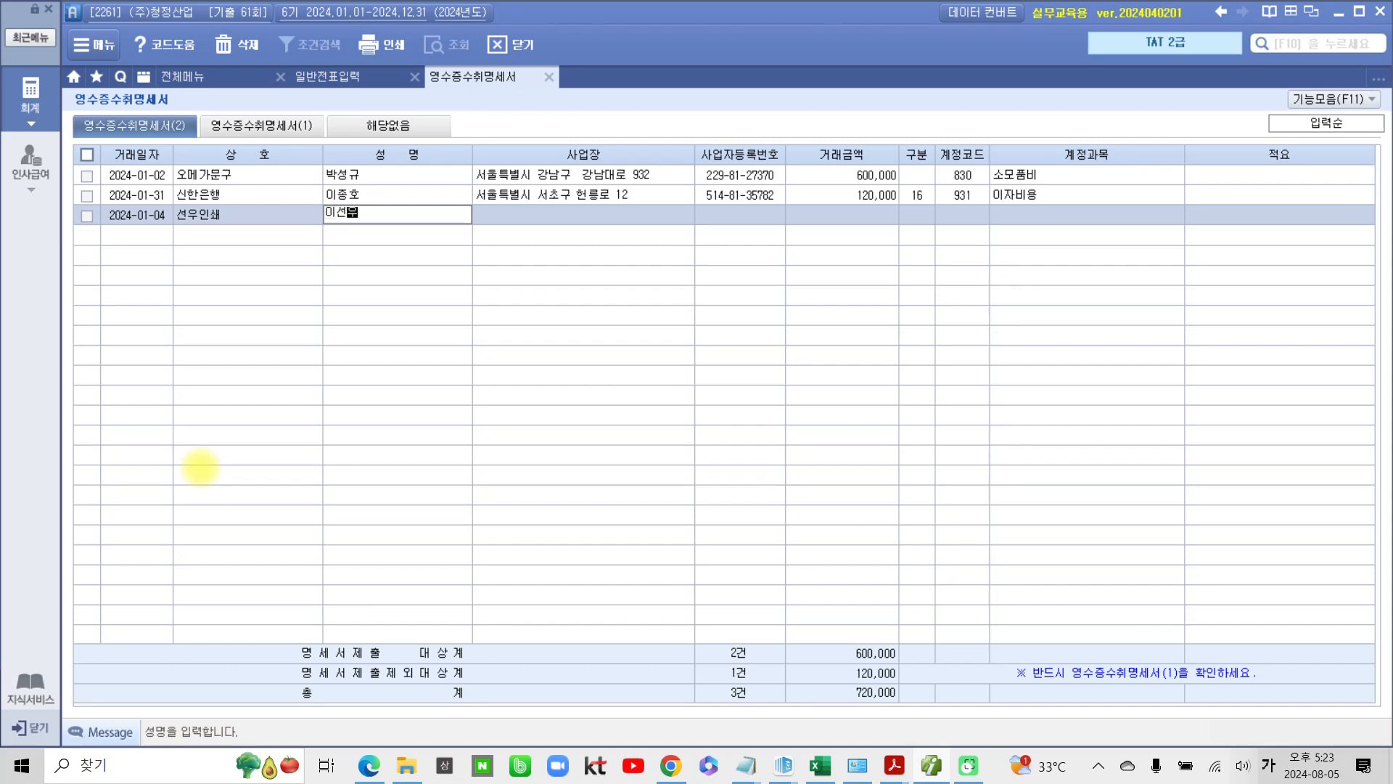
key(Return)
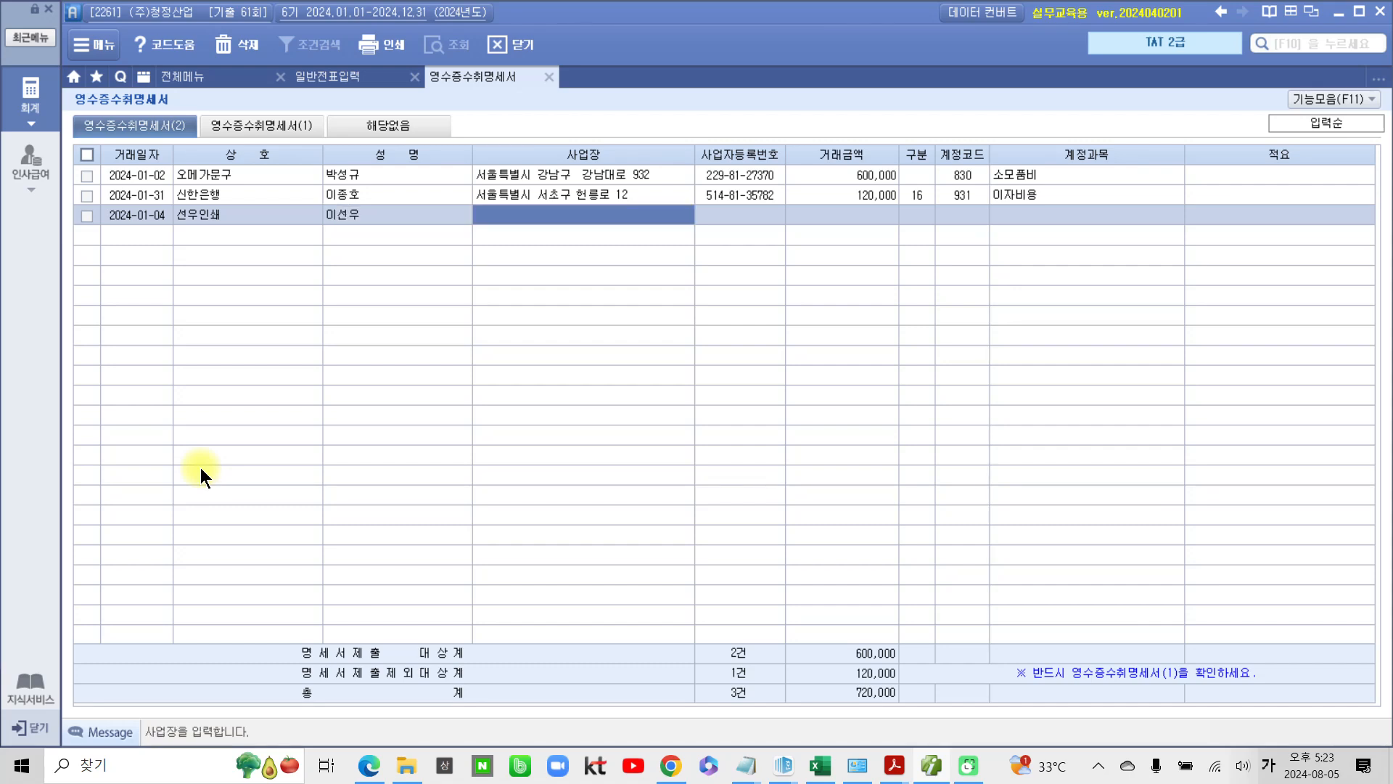
text(서)
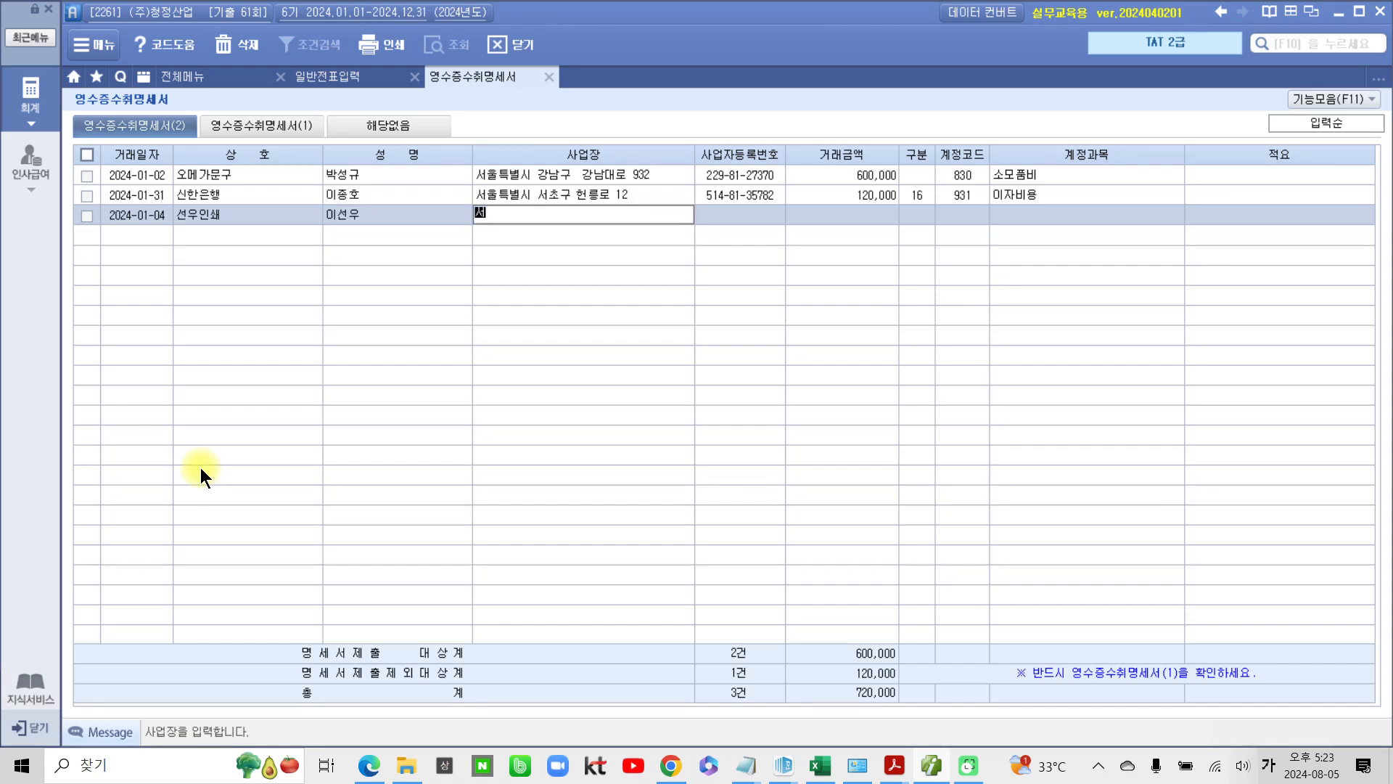
text(울특별시 중구)
text(퇴계로)
text(51기)
text(ㄹ)
key(Return)
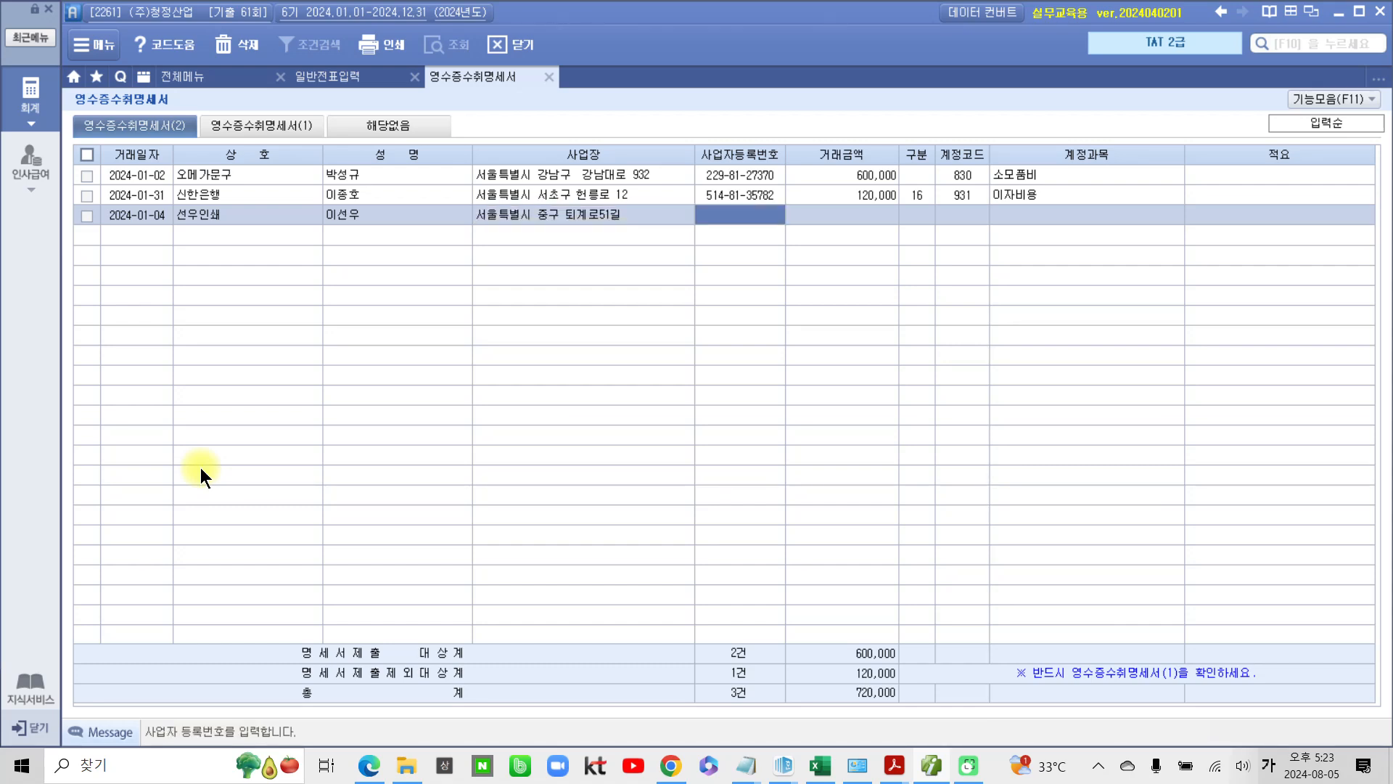
Enter the supplier's business registration number and a transaction amount of 50,000 in the 선우인쇄 row
text(12256)
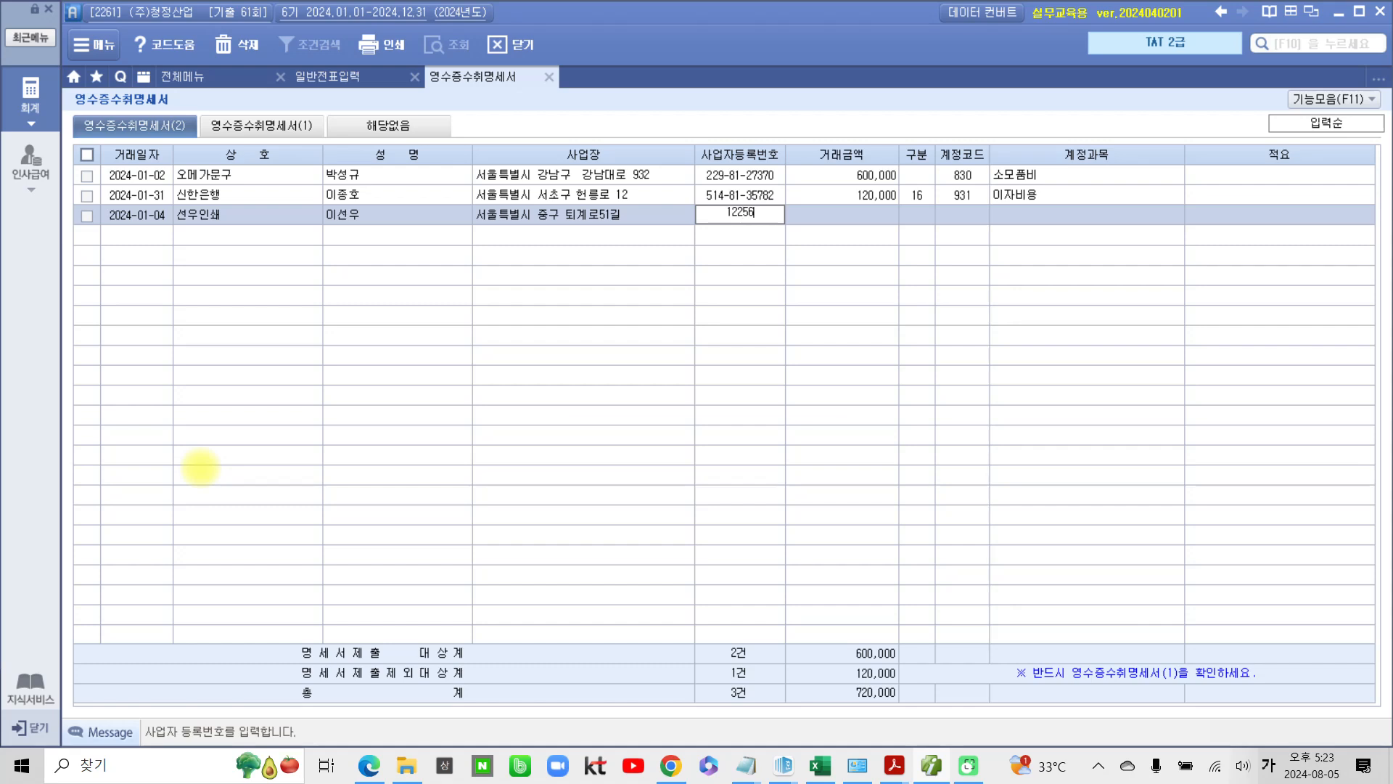
text(12346)
key(Return)
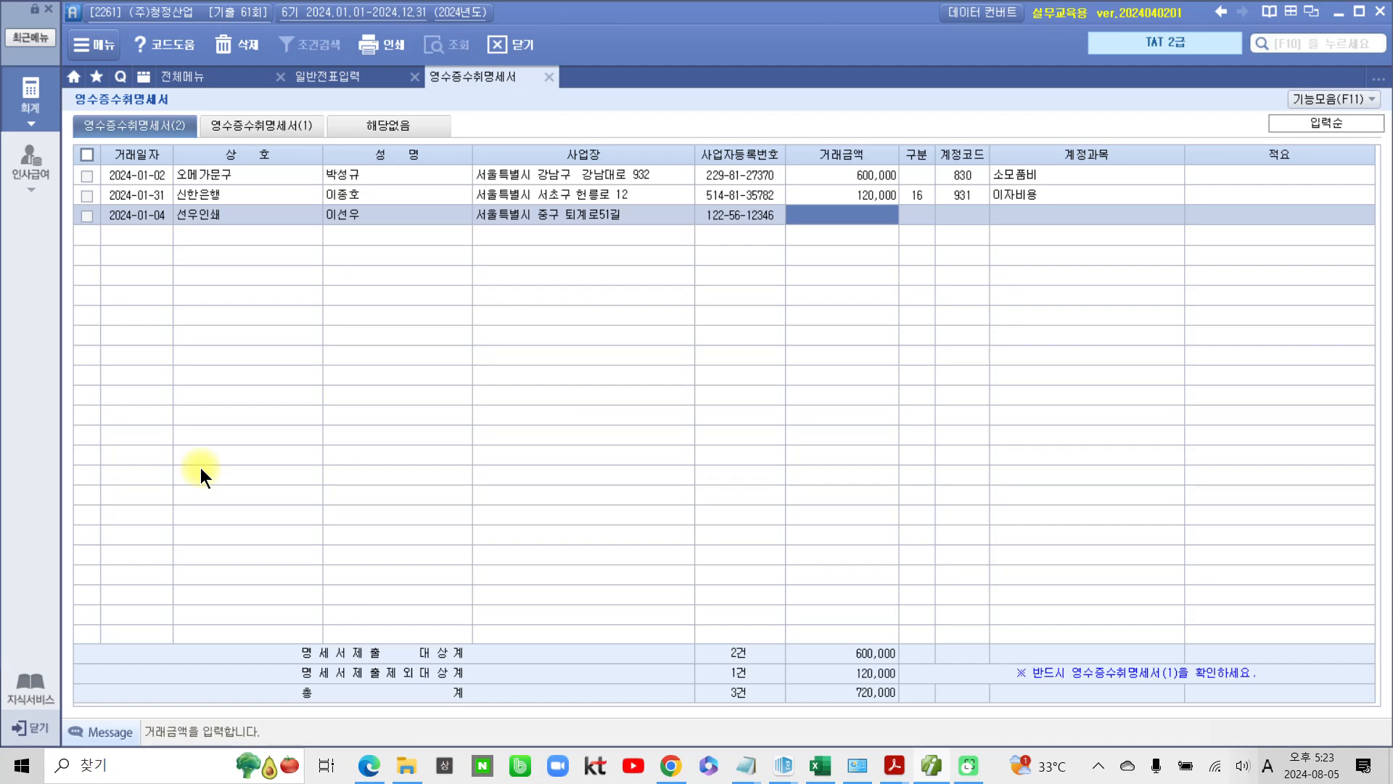
text(500000)
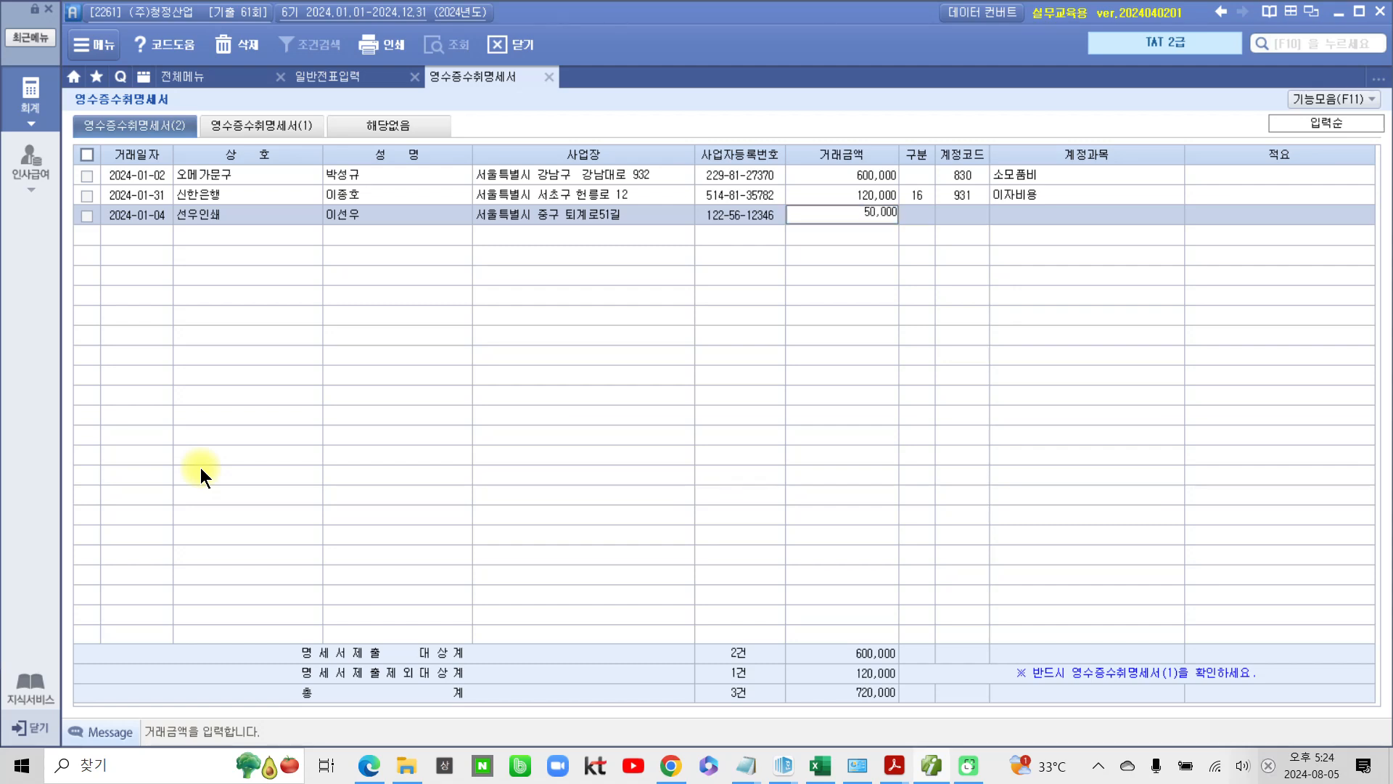
key(Return)
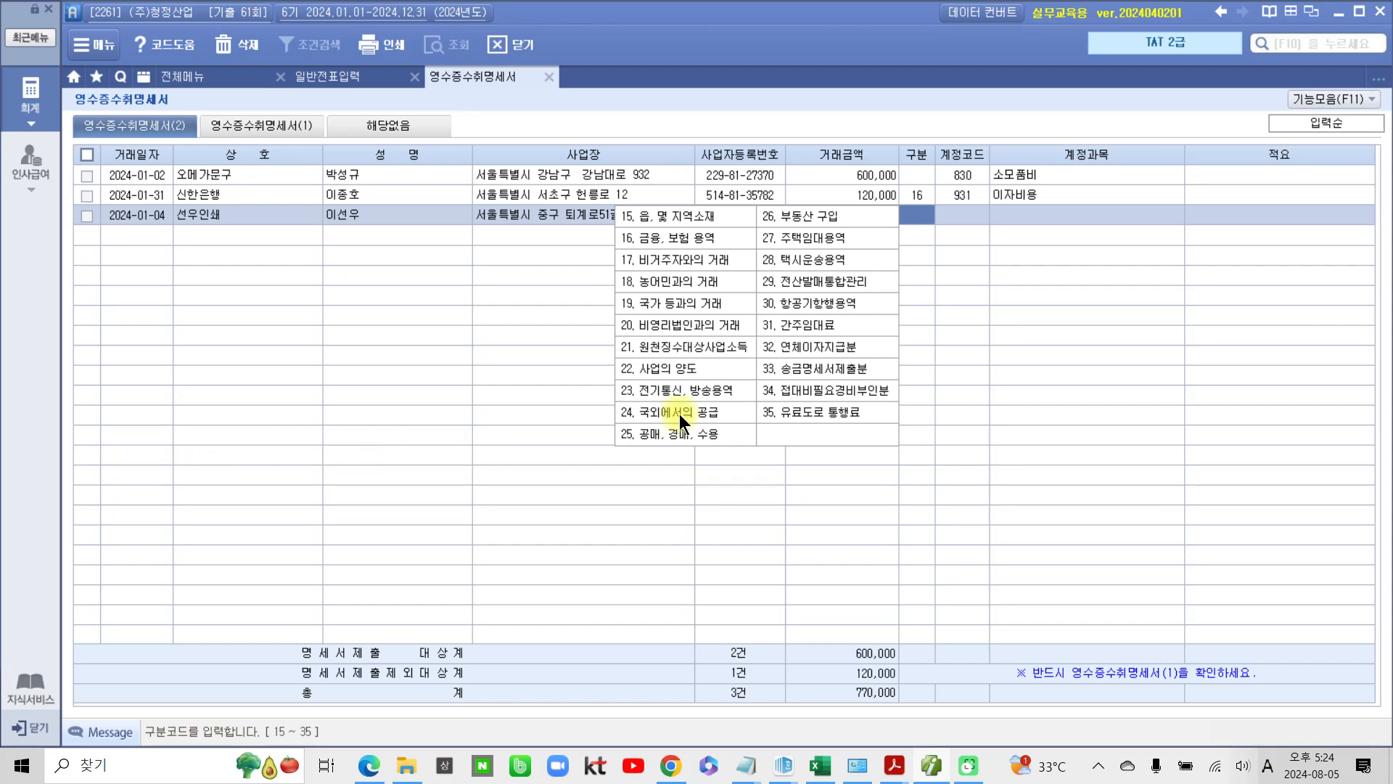
Leave the 선우인쇄 row's 구분 blank, check the account code used in 일반전표입력, and return to 영수증수취명세서
click(956, 212)
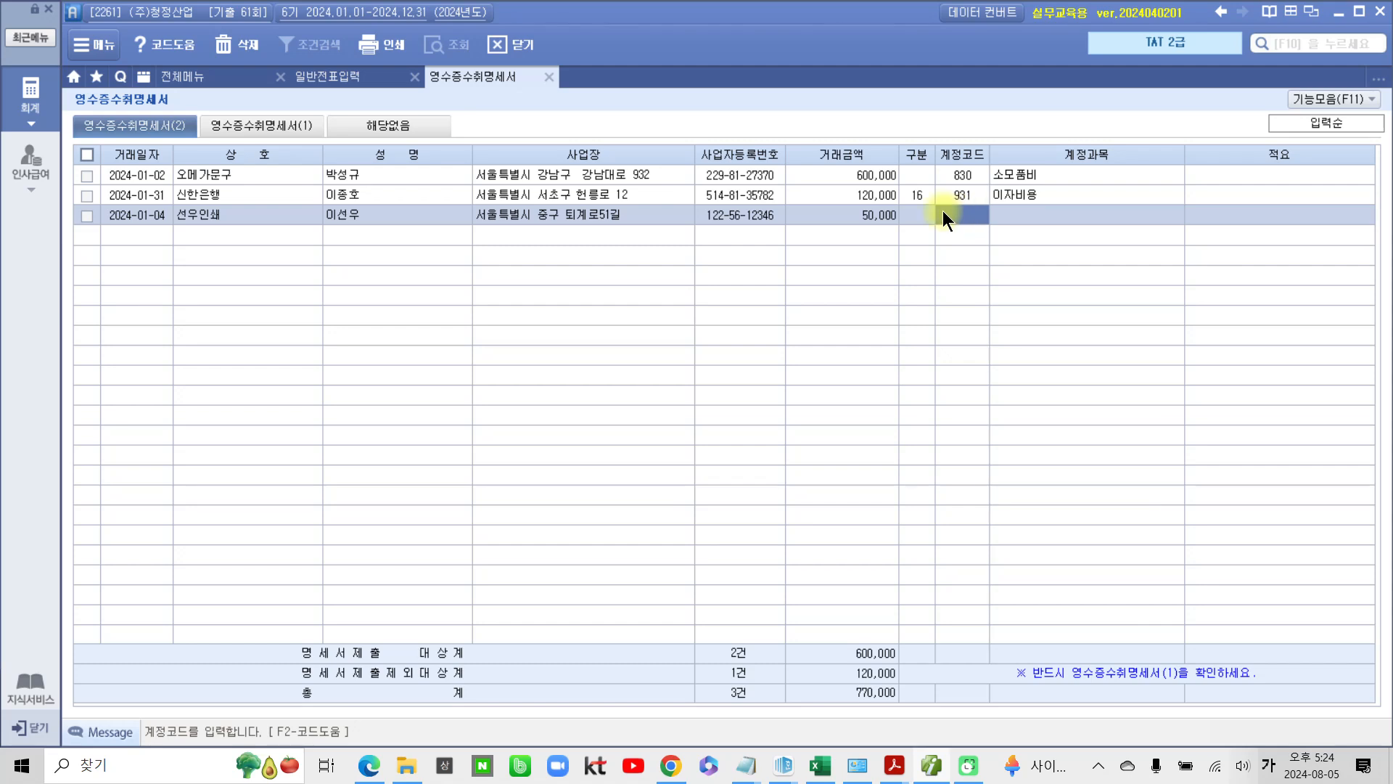
click(346, 77)
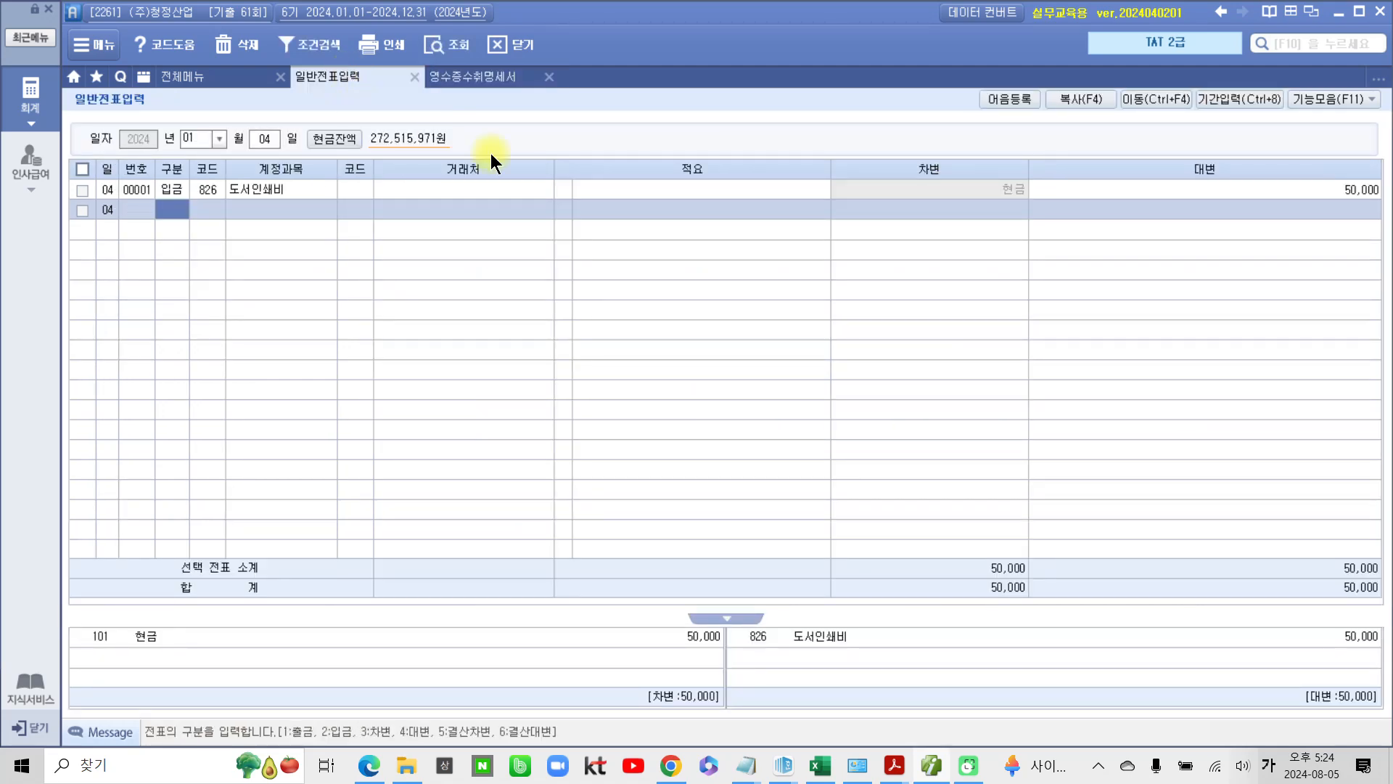
click(470, 75)
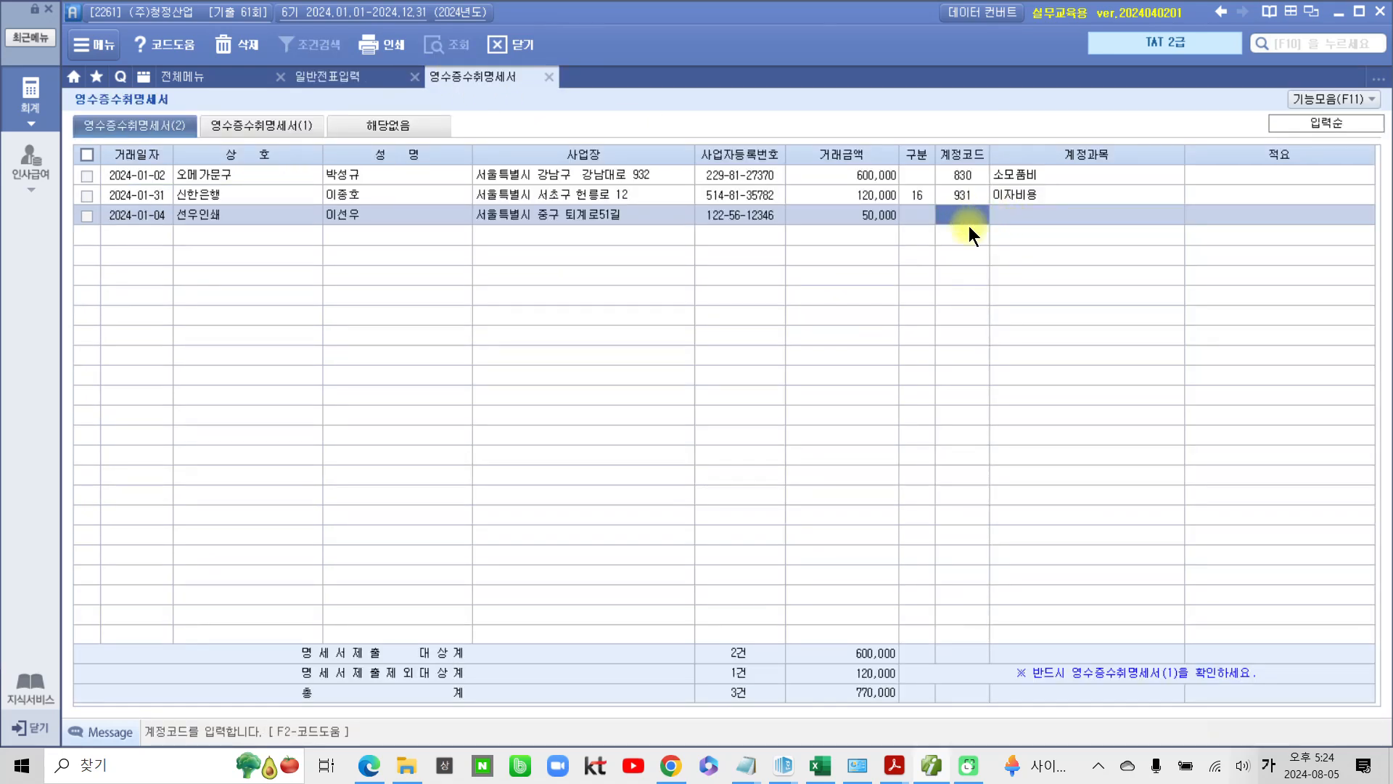
Enter account code 826 (도서인쇄비) and the description 명함인쇄 in the 선우인쇄 row
text(826)
key(Return)
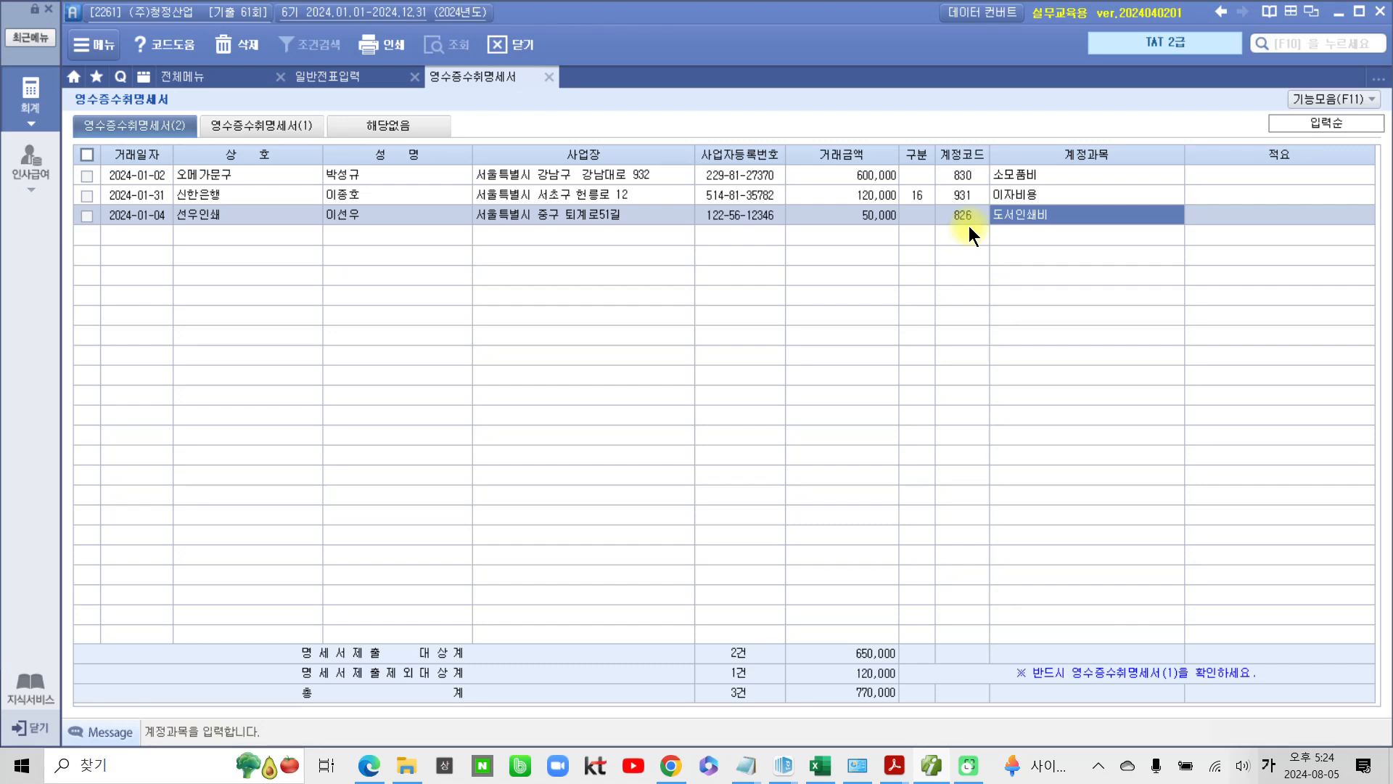
key(Return)
text(명)
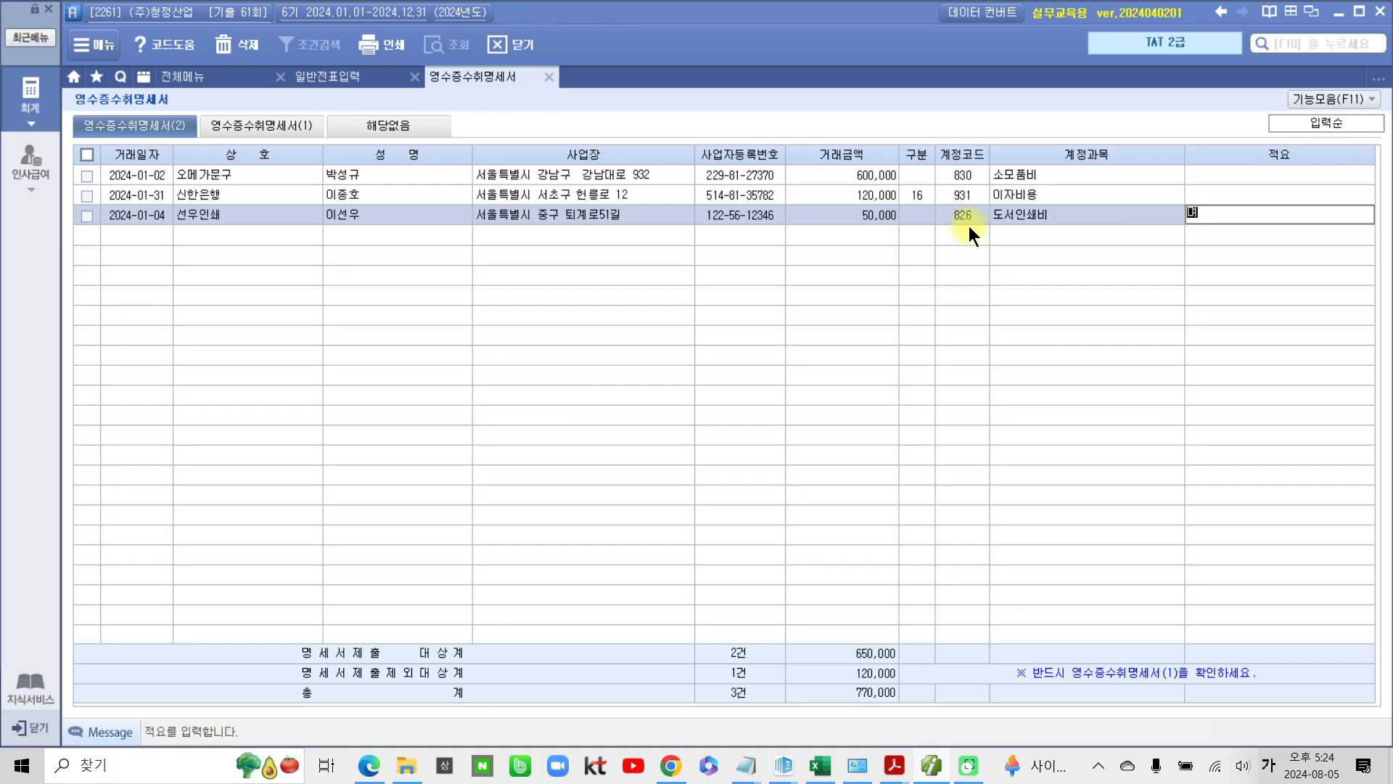
text(ㅎㅏㅁ인쇄)
key(Return)
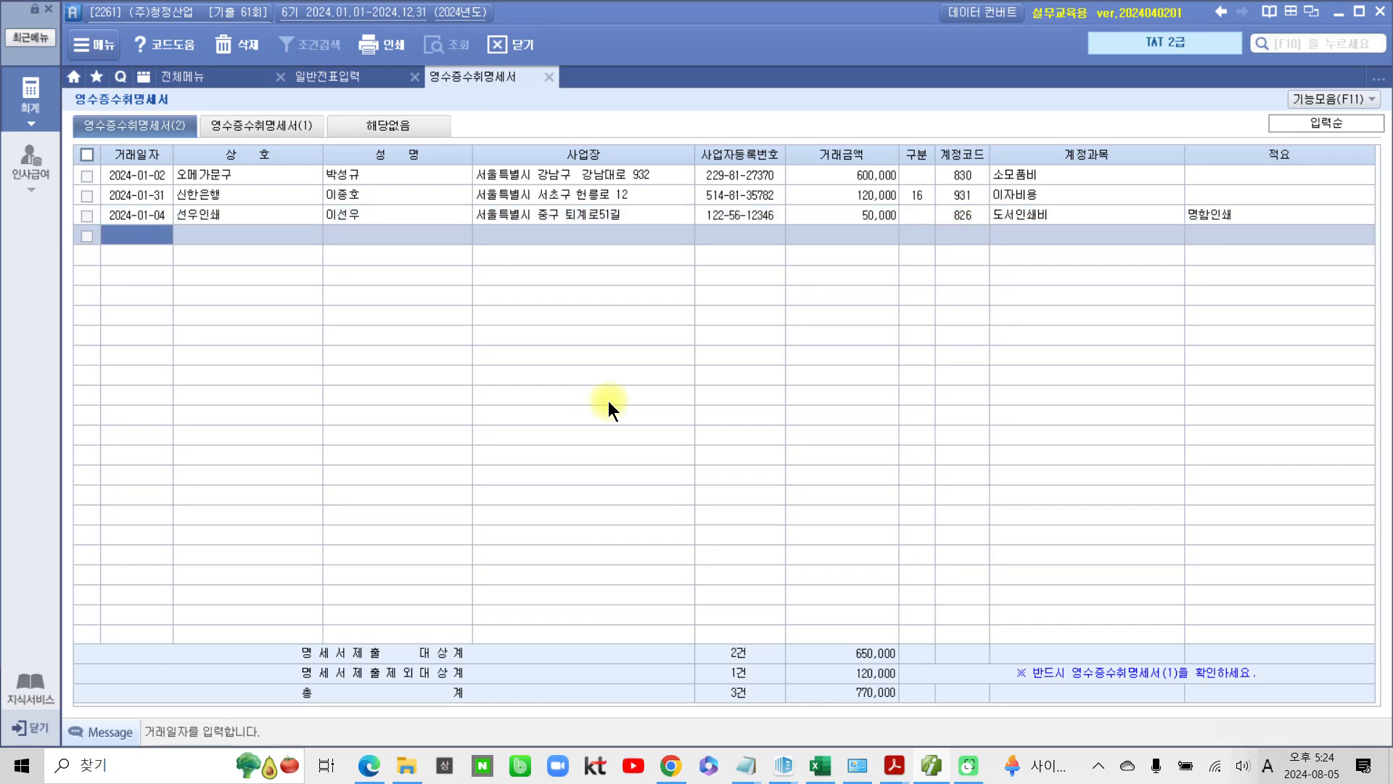
Load the 명세서(2) data into 영수증수취명세서(1), then close the form and save the contents
click(302, 125)
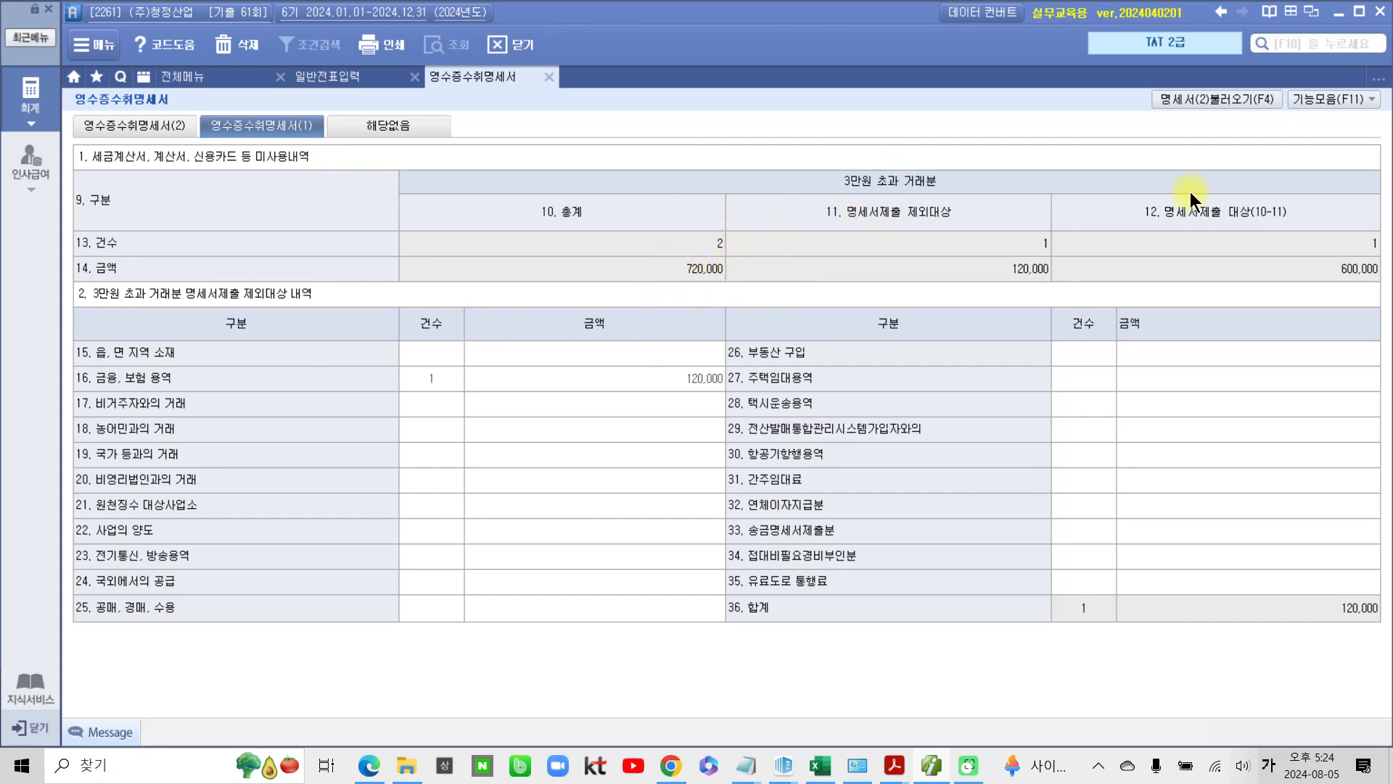
click(1213, 91)
click(549, 76)
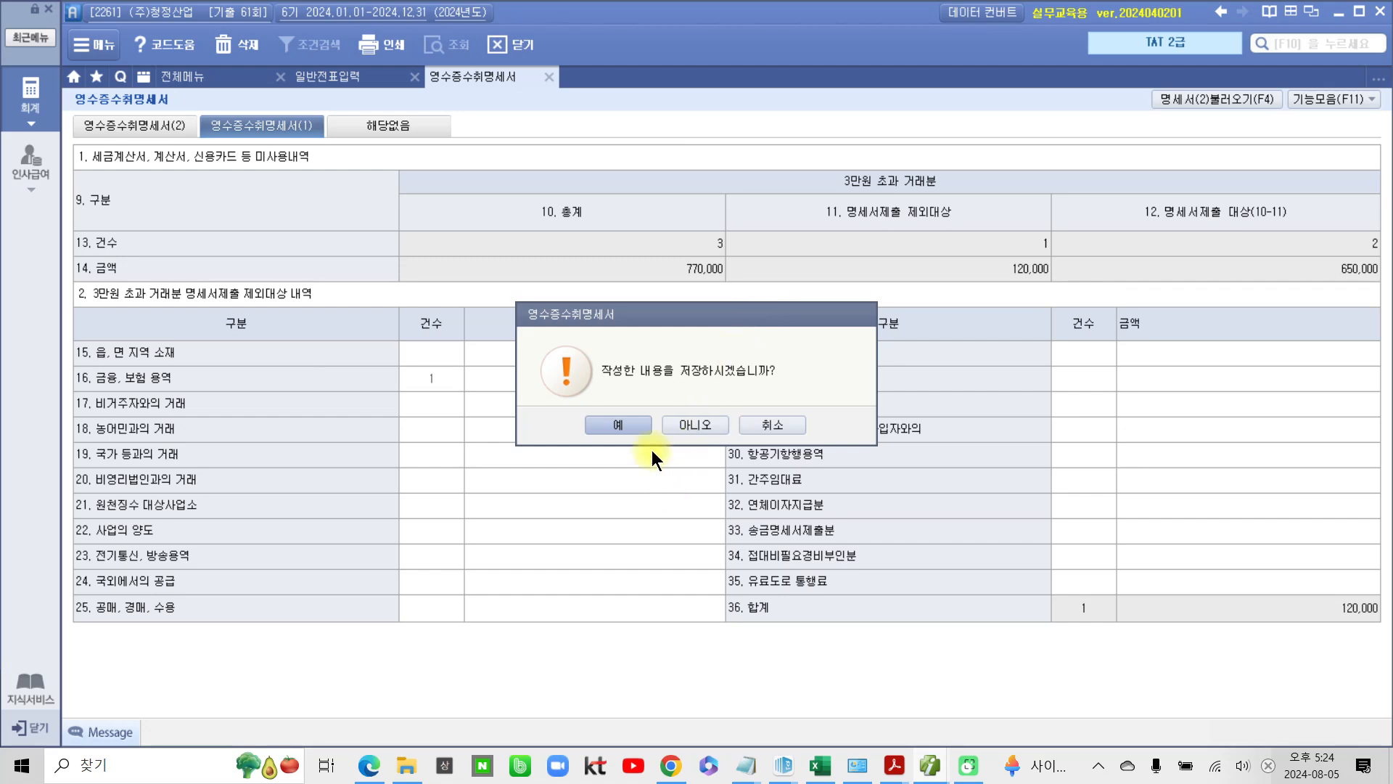
click(638, 426)
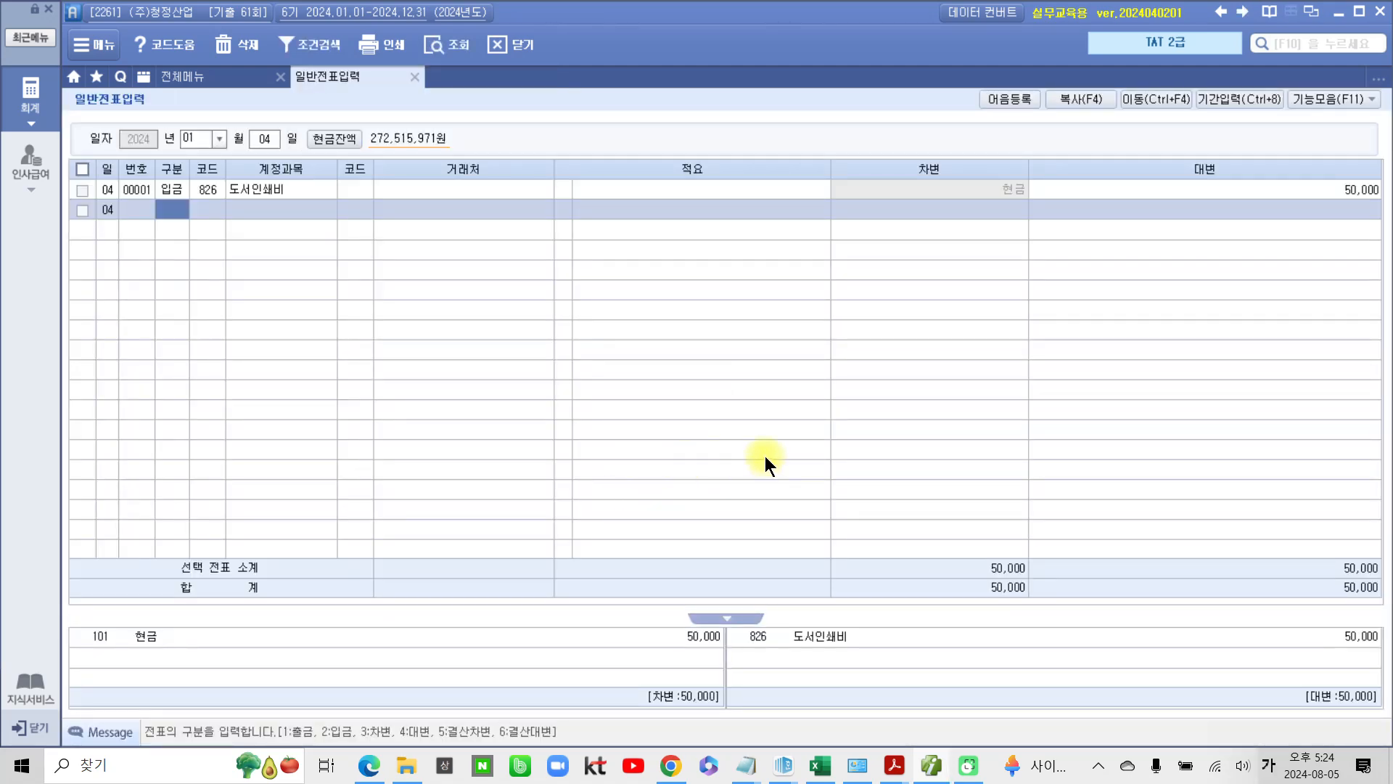
Switch to the TAT 2급 past-exam PDF and highlight 본사 업무용 차량을 and 공정가치는 260,000원이며 in question 2's 자료설명
click(895, 765)
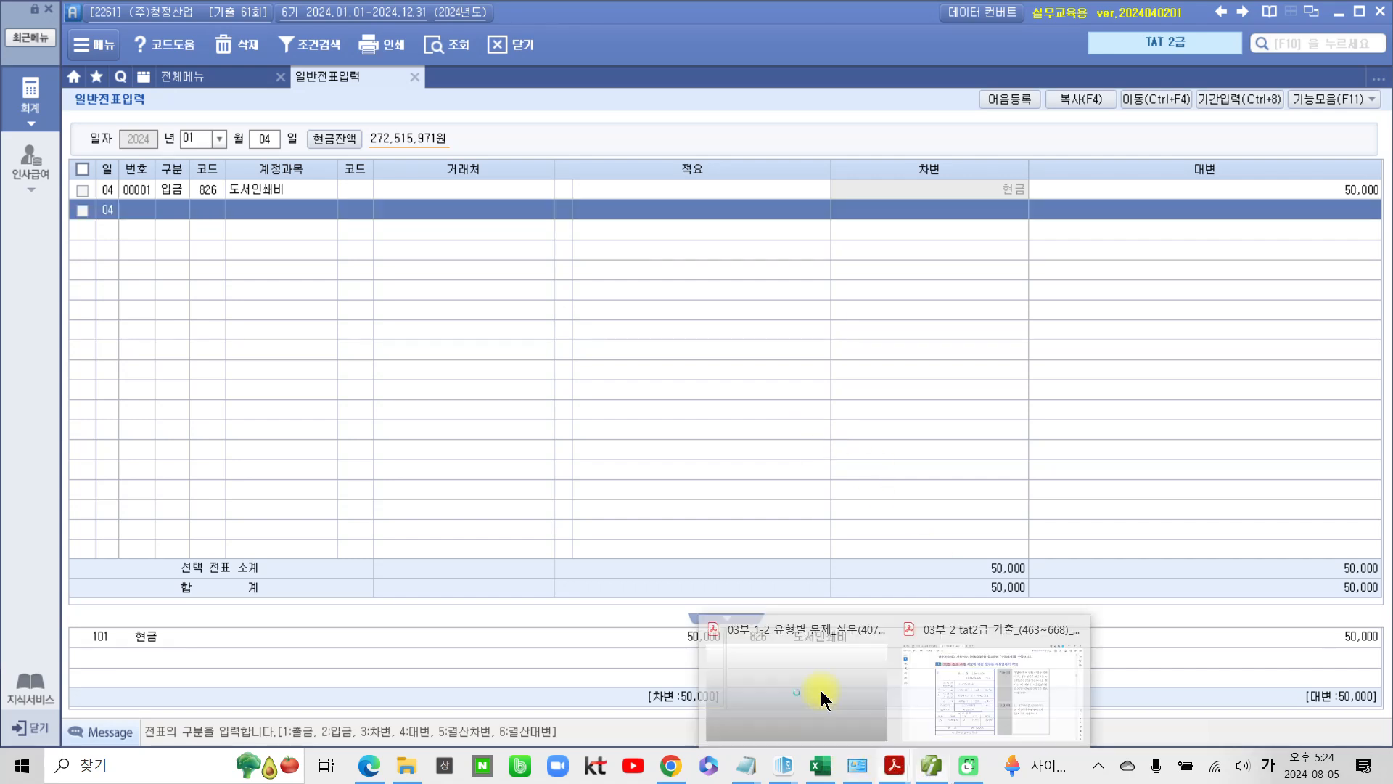
click(991, 686)
scroll(503, 600, down, 8)
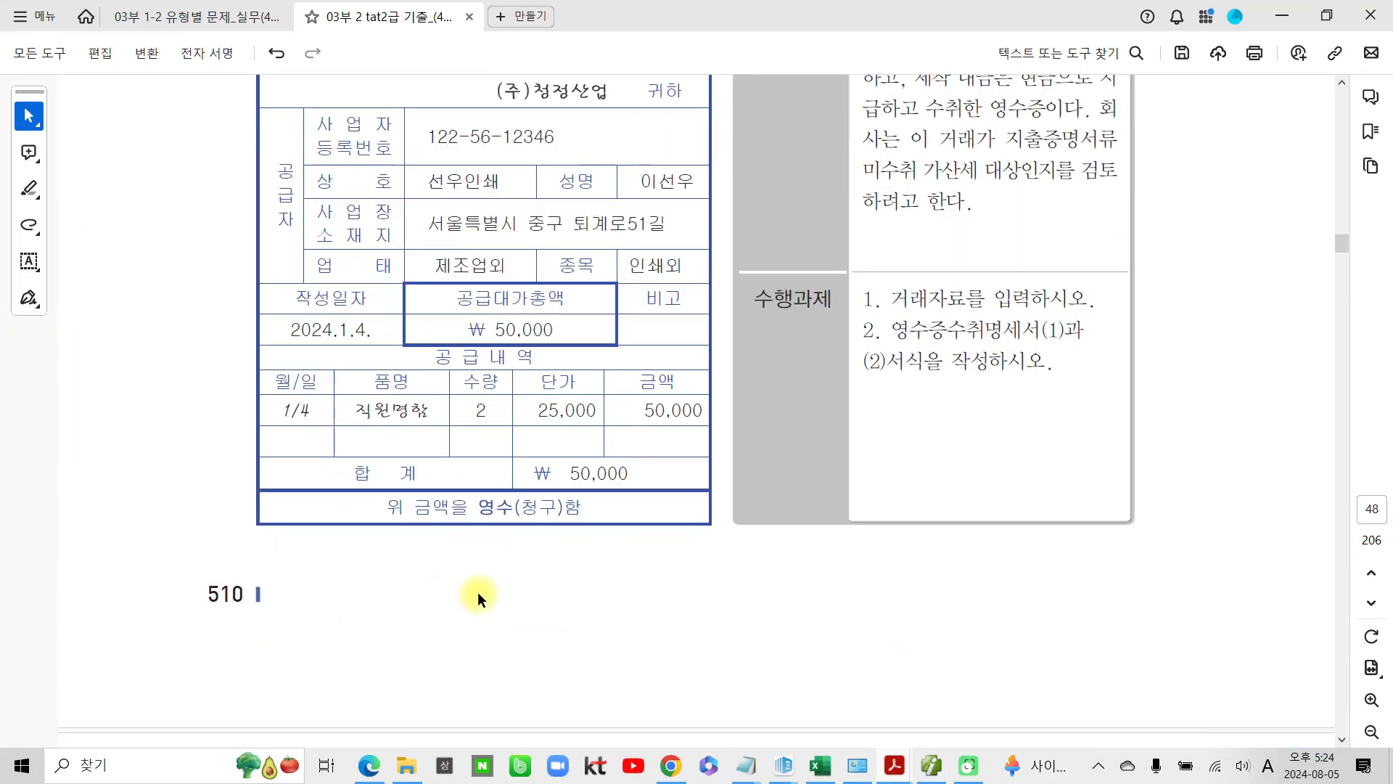
scroll(503, 601, down, 6)
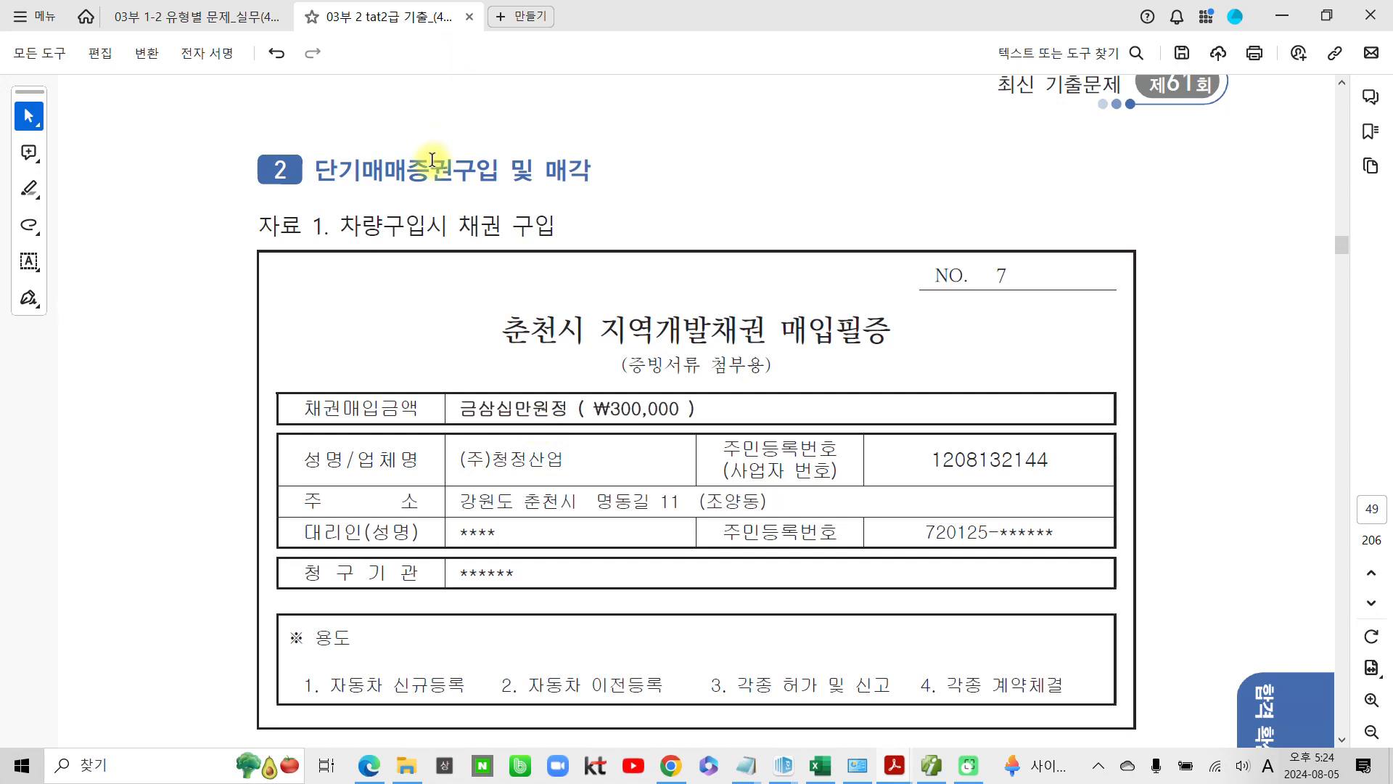
scroll(483, 467, down, 3)
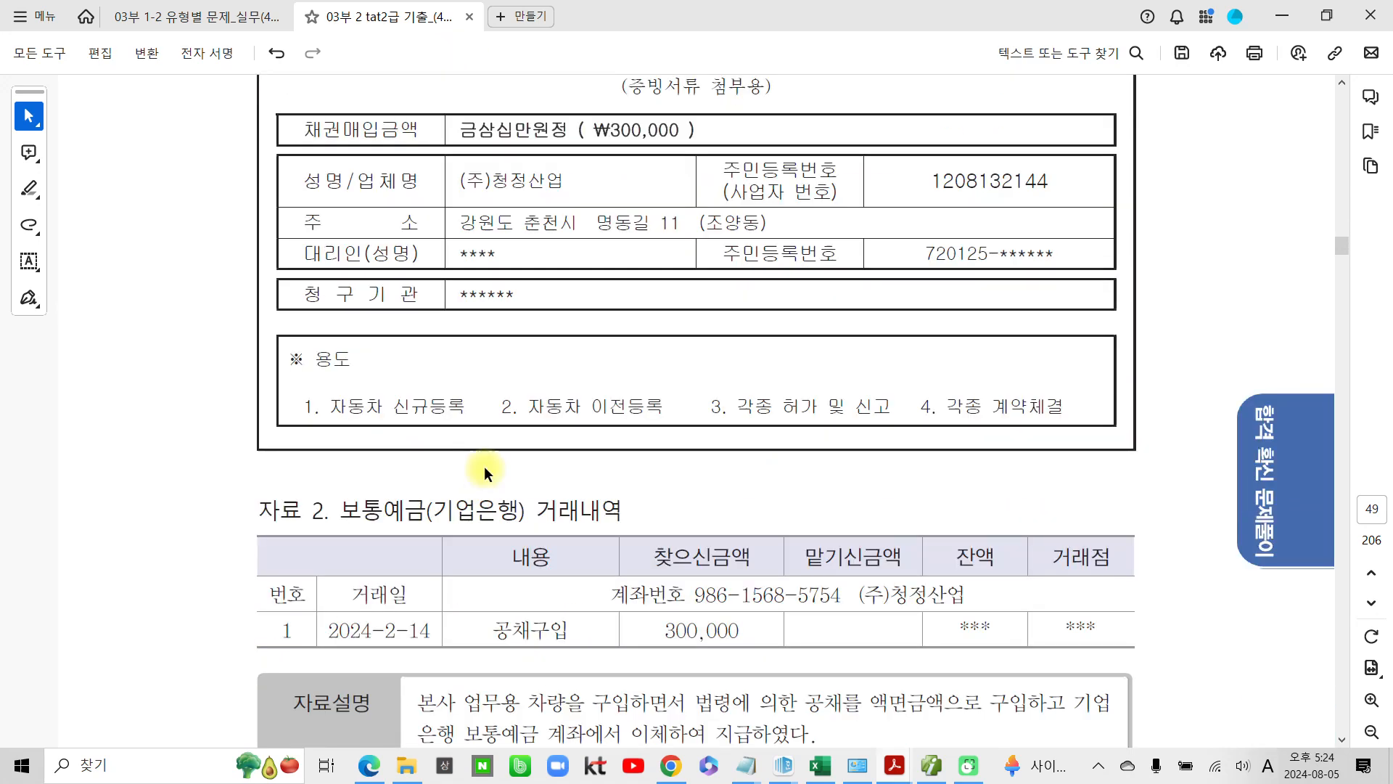
scroll(540, 490, down, 3)
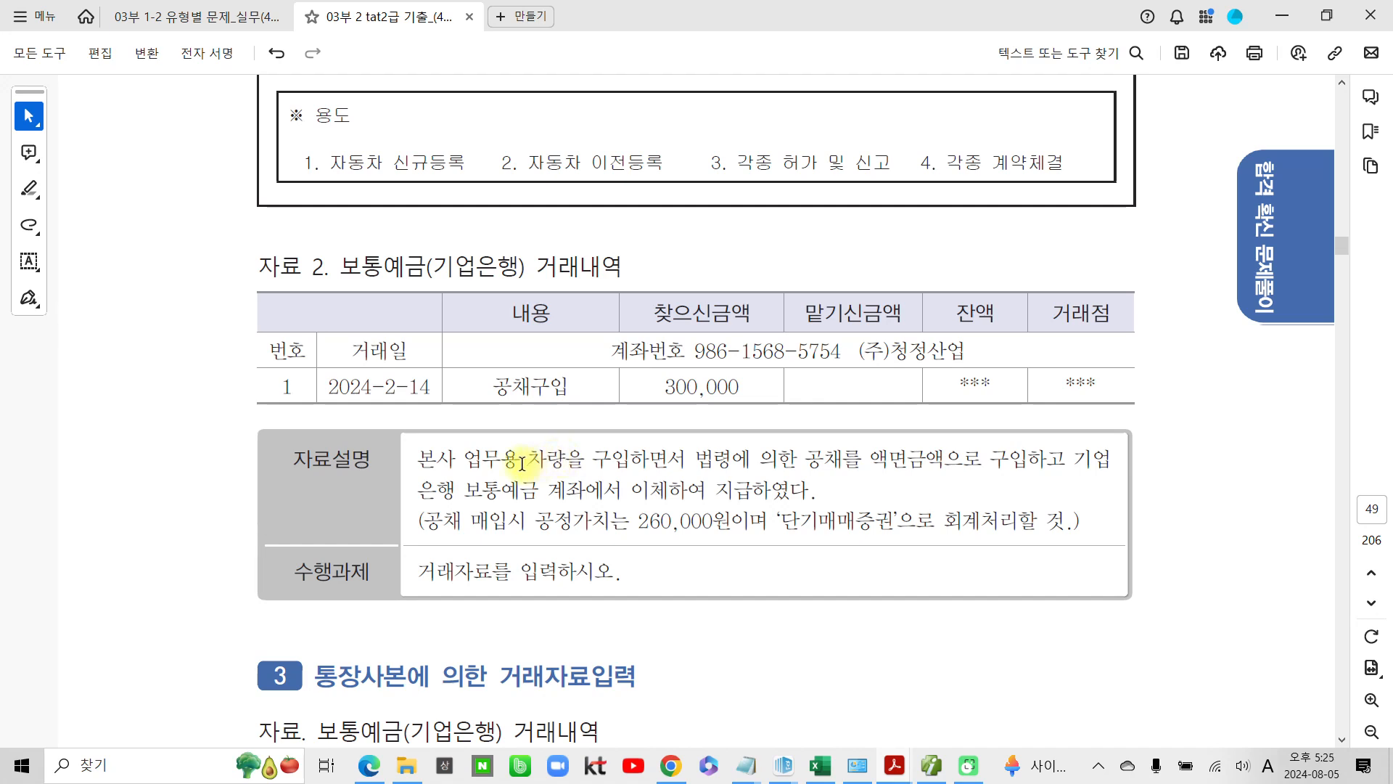
drag(440, 468, 585, 464)
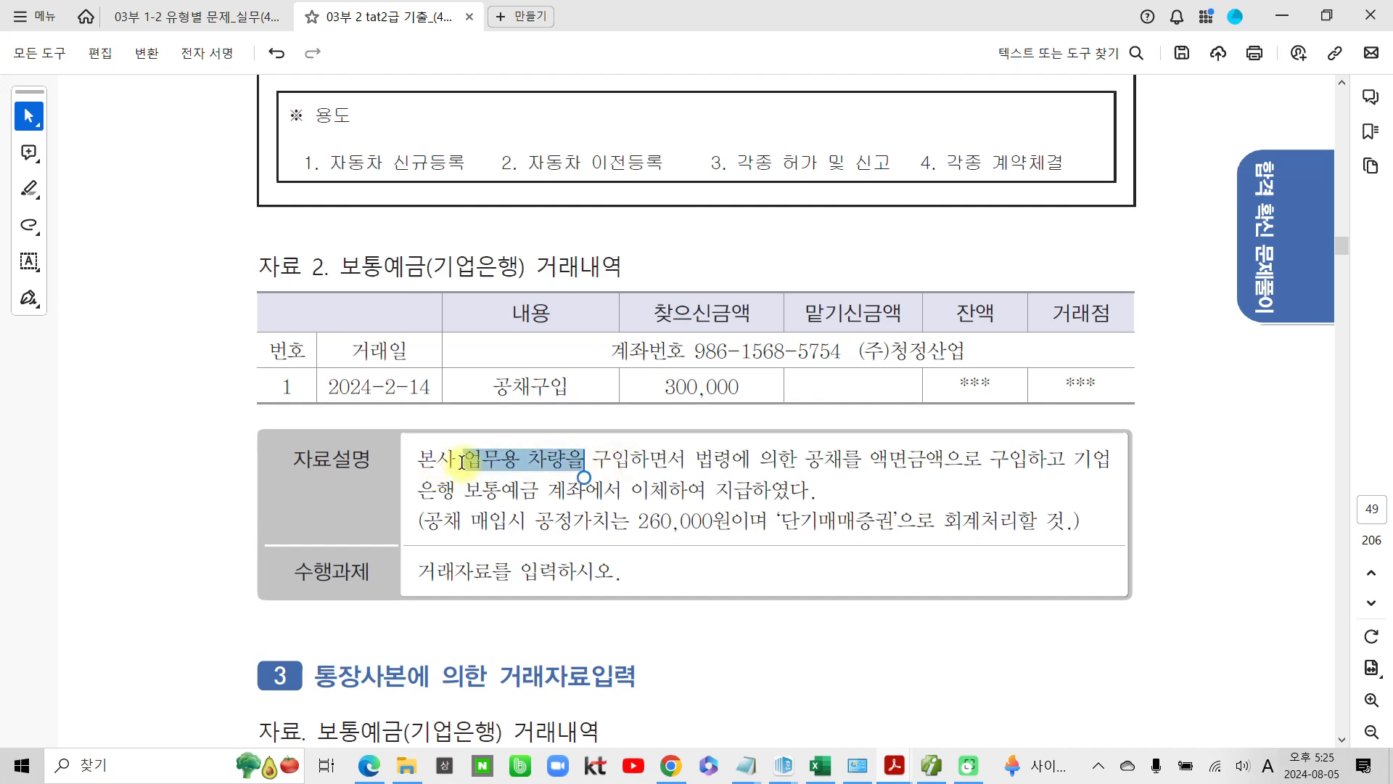
click(508, 491)
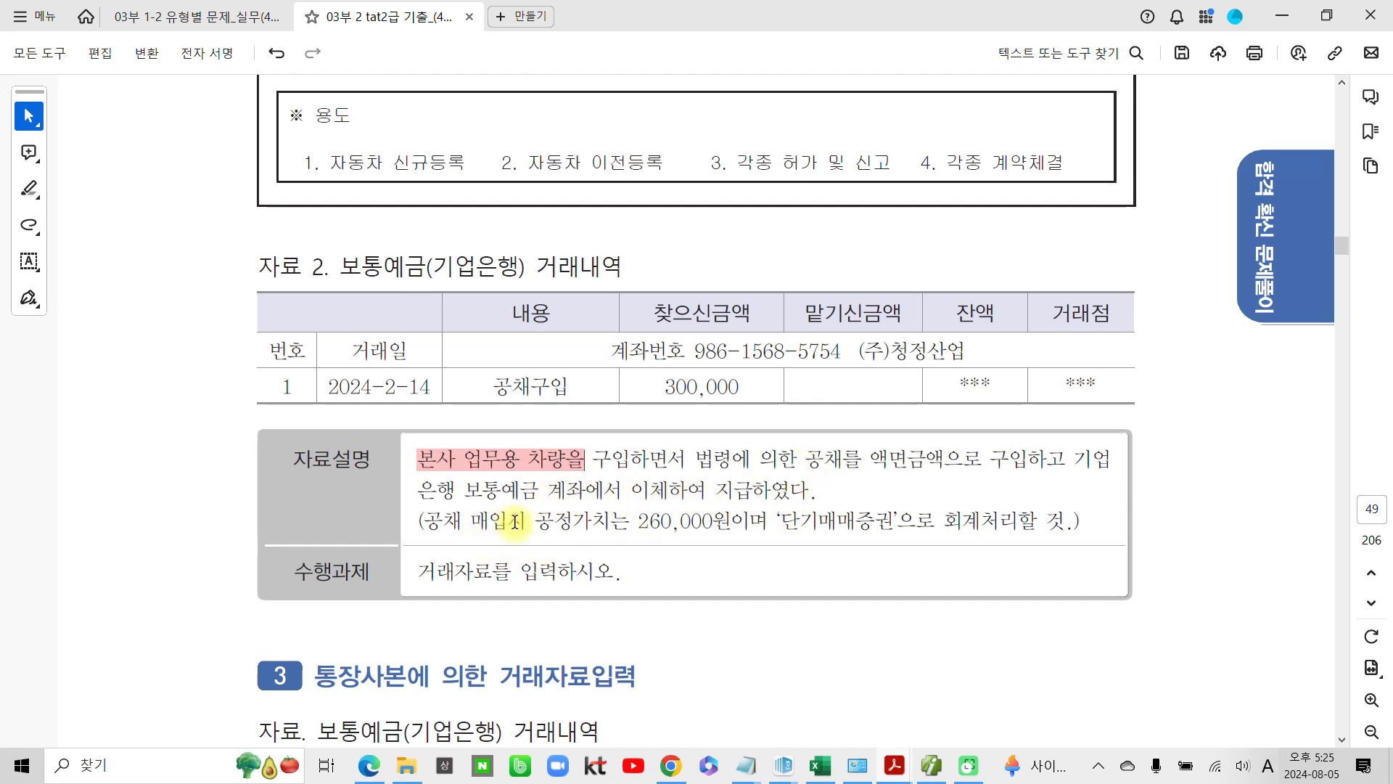
drag(534, 520, 768, 520)
click(735, 559)
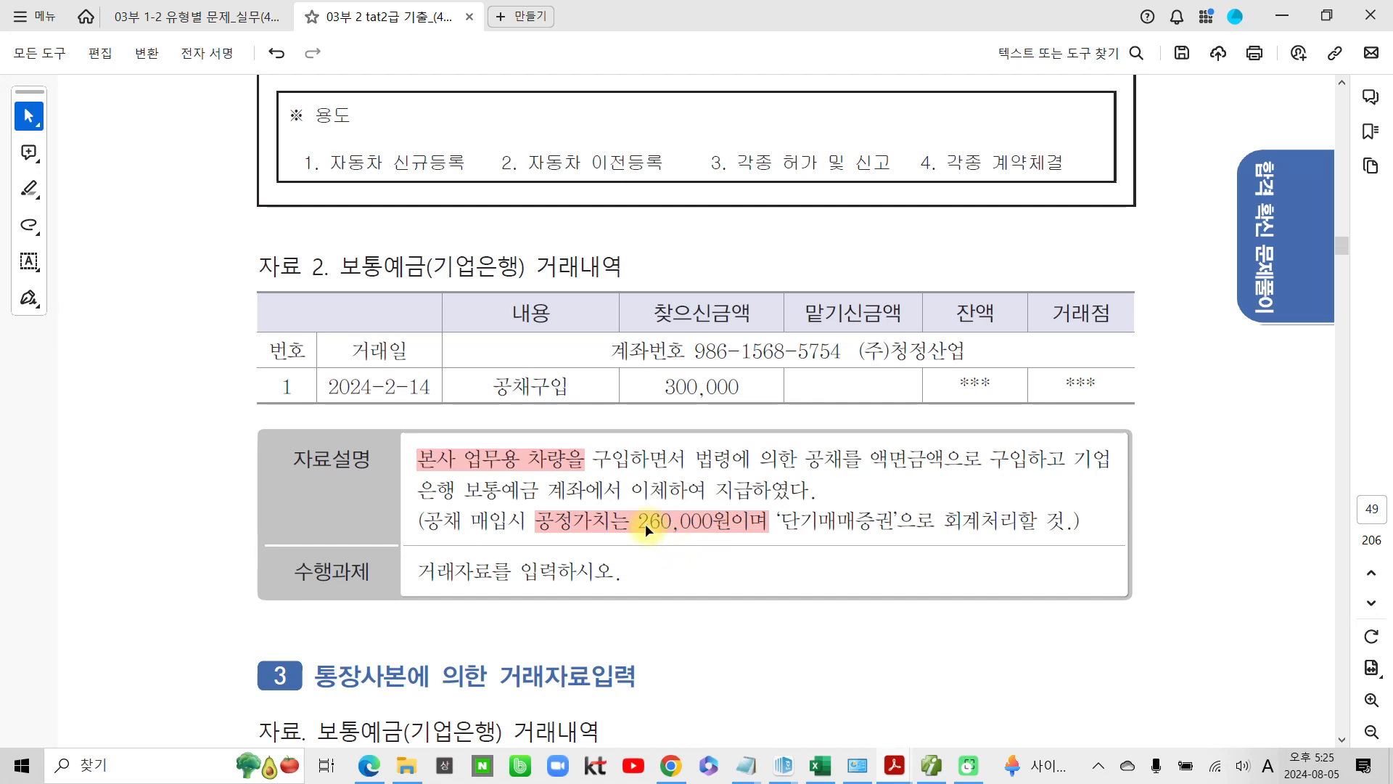
Circle the 260,000원 fair value, the 300,000 withdrawal and the word 차량 with screen ink, and clear the marks
mouse_move(644, 517)
mouse_down()
mouse_move(620, 518)
mouse_move(759, 516)
mouse_move(647, 510)
mouse_up()
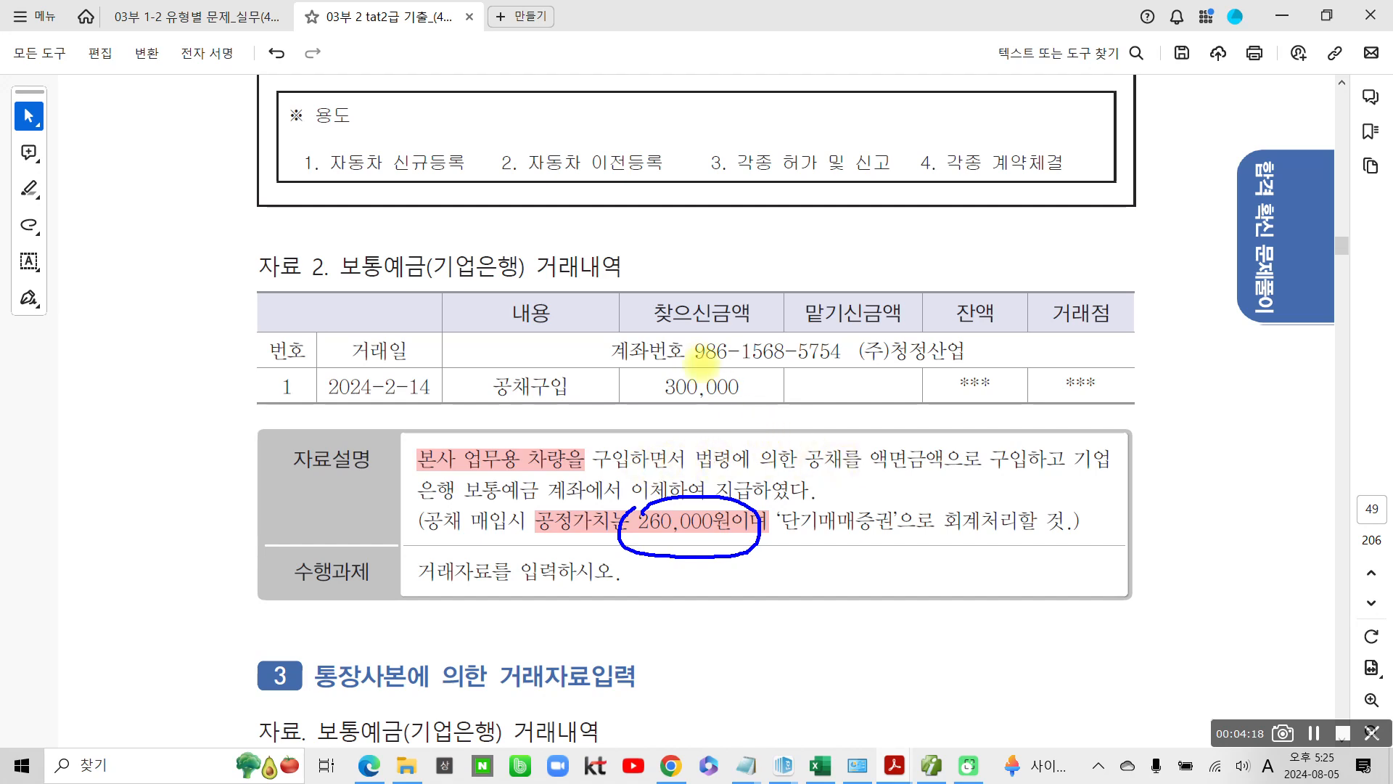
mouse_move(662, 402)
mouse_down()
mouse_move(621, 382)
mouse_move(630, 398)
mouse_up()
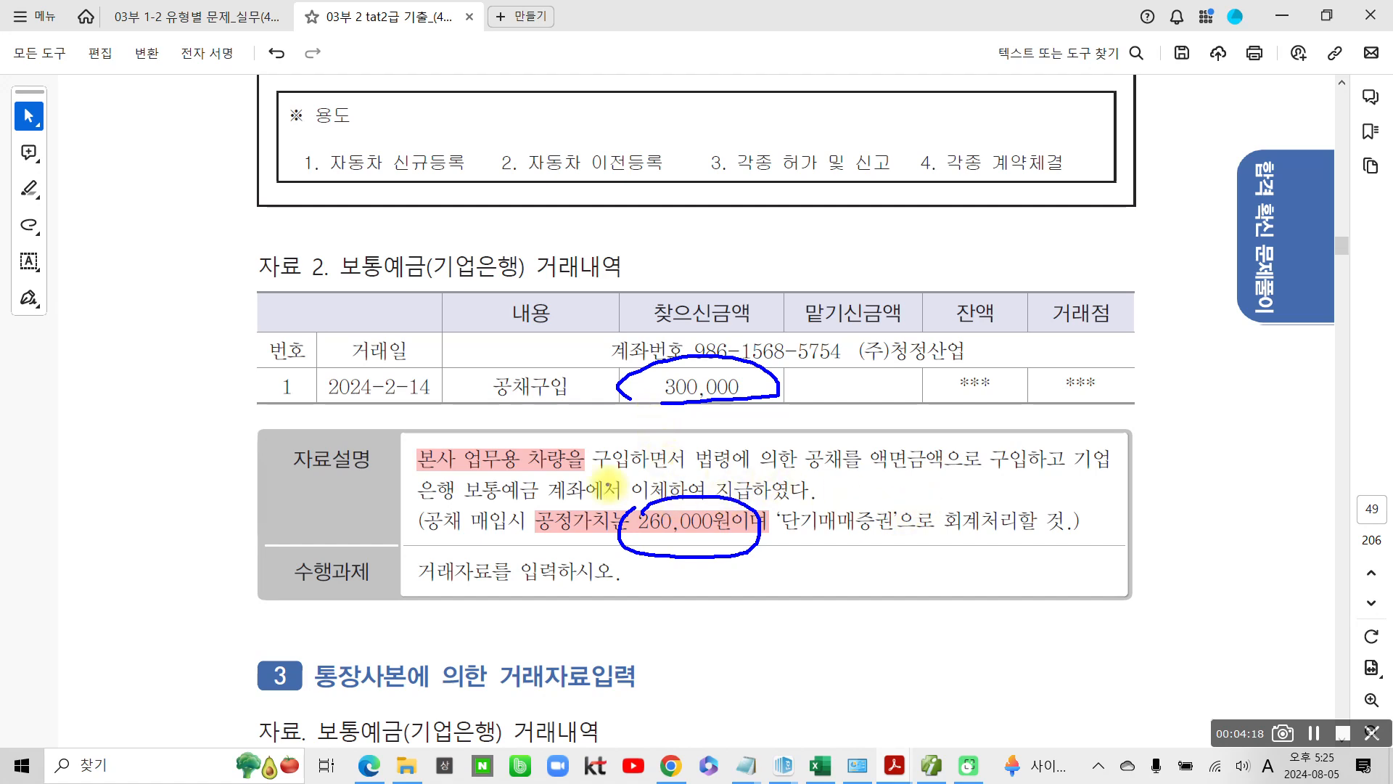
mouse_move(549, 436)
mouse_down()
mouse_move(508, 437)
mouse_move(530, 479)
mouse_move(555, 425)
mouse_move(511, 423)
mouse_up()
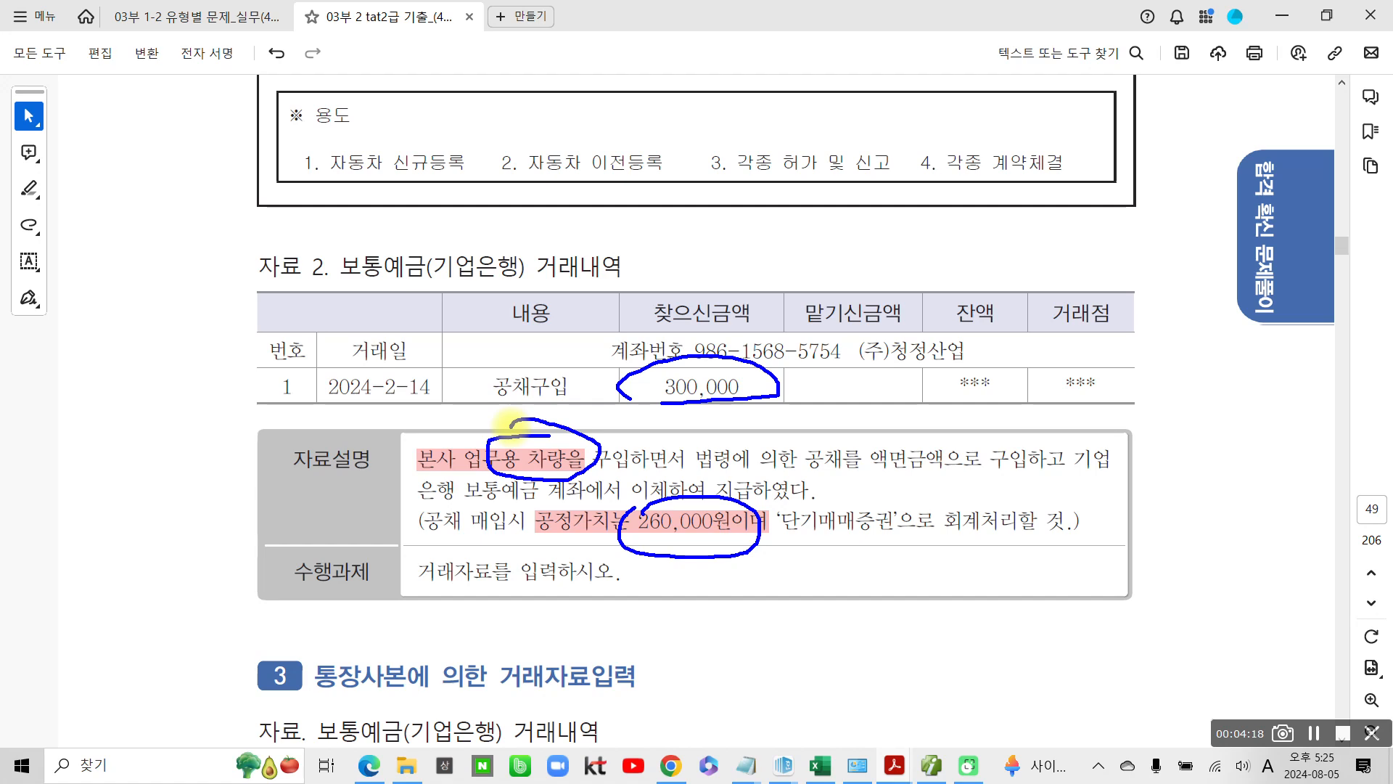
key(Escape)
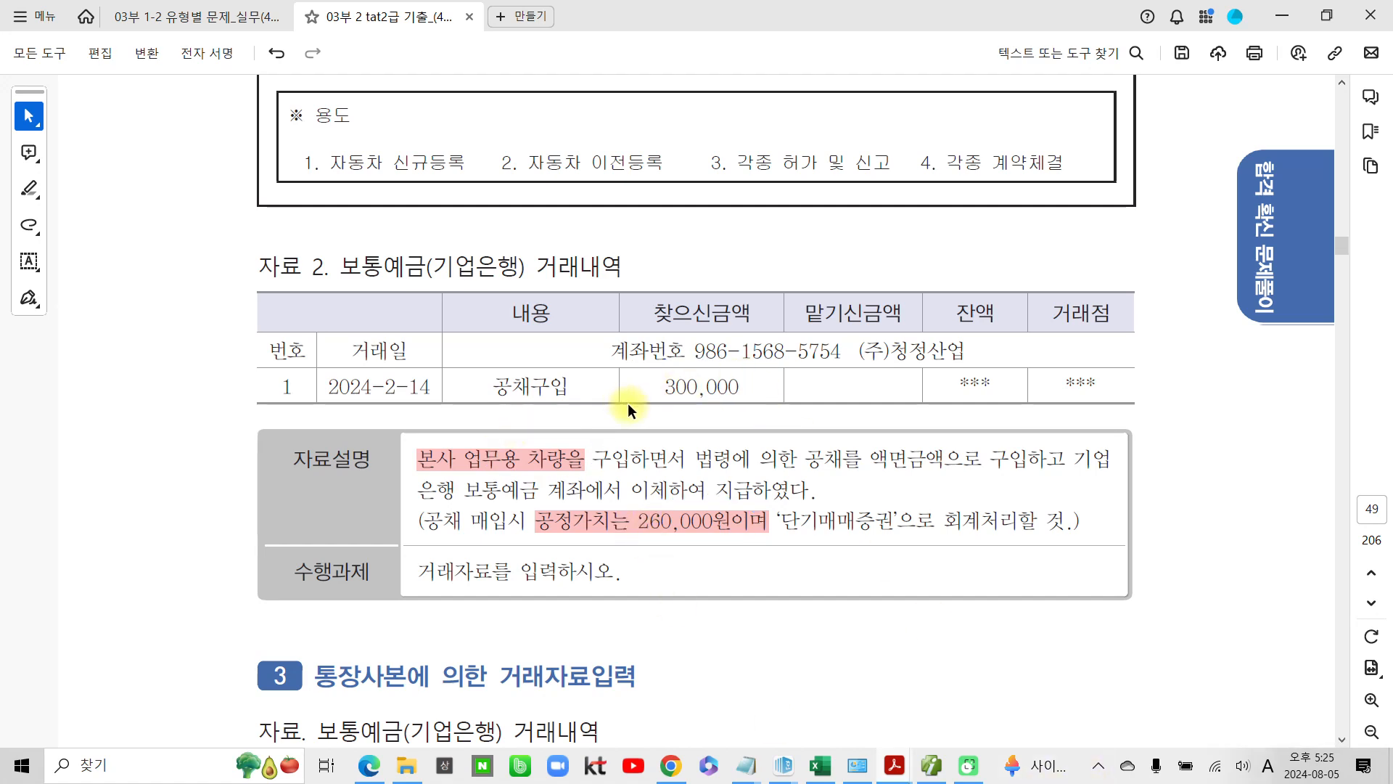
Switch back to 더존 iPlus and set the 일반전표입력 date to February 14
click(931, 766)
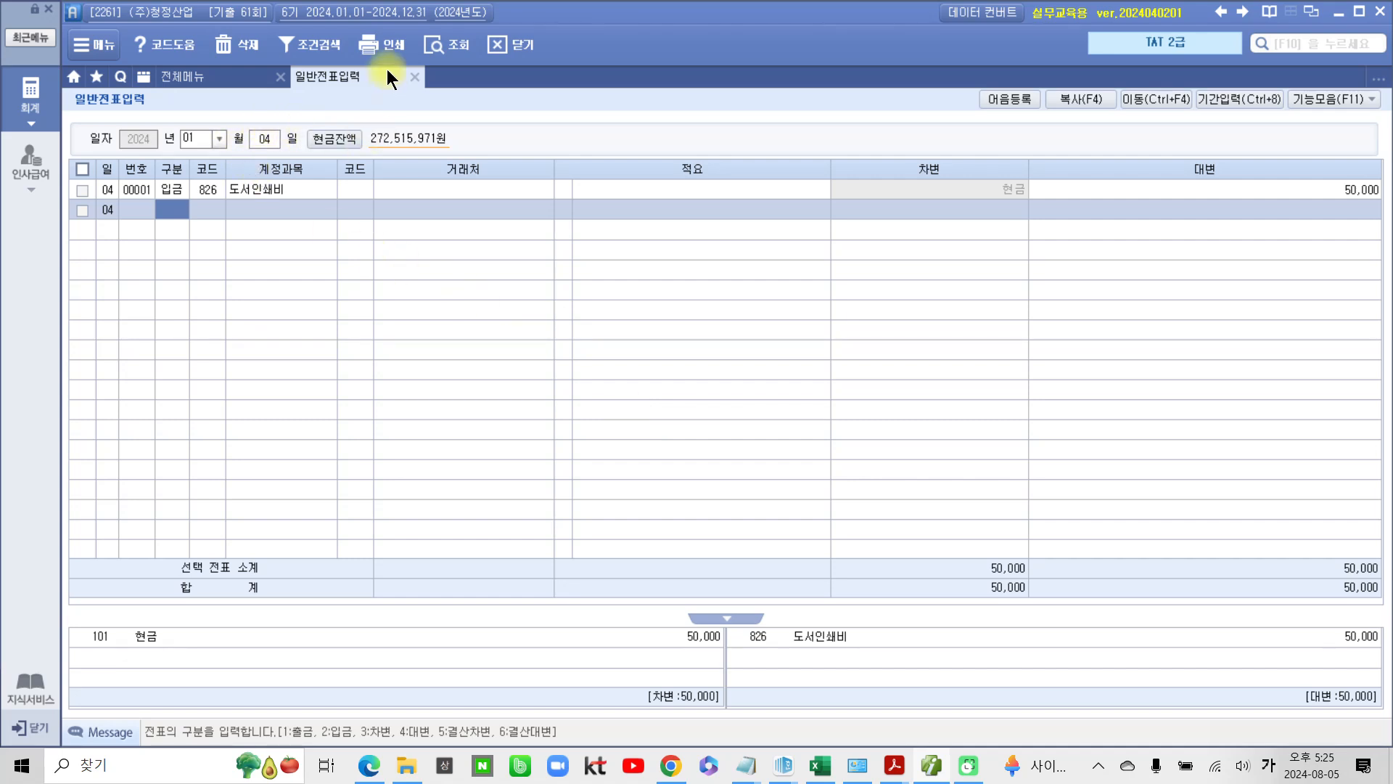
click(215, 142)
click(200, 176)
text(14)
key(Return)
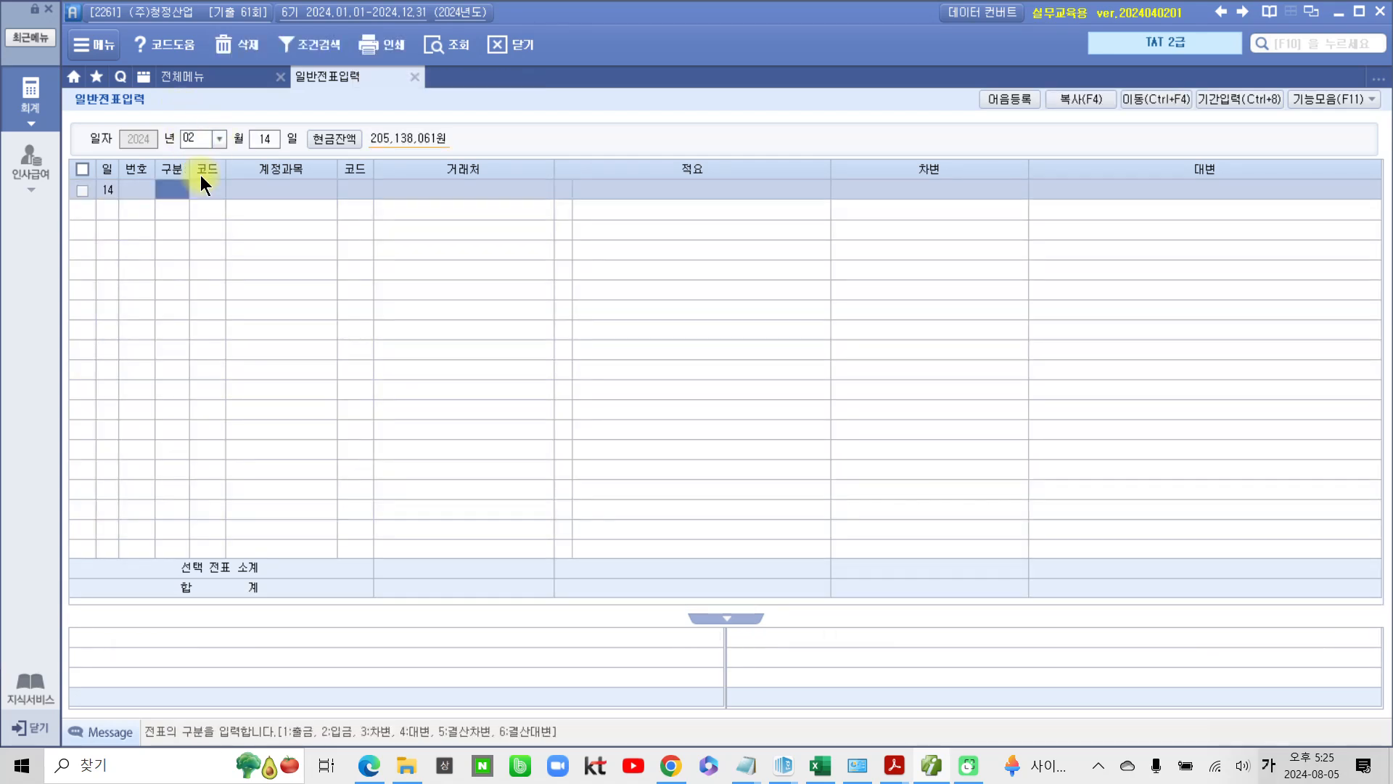
Enter a 대변 line for account 103 보통예금 with 거래처 기업은행(보통) and an amount of 300,000
text(4)
key(Return)
text(10)
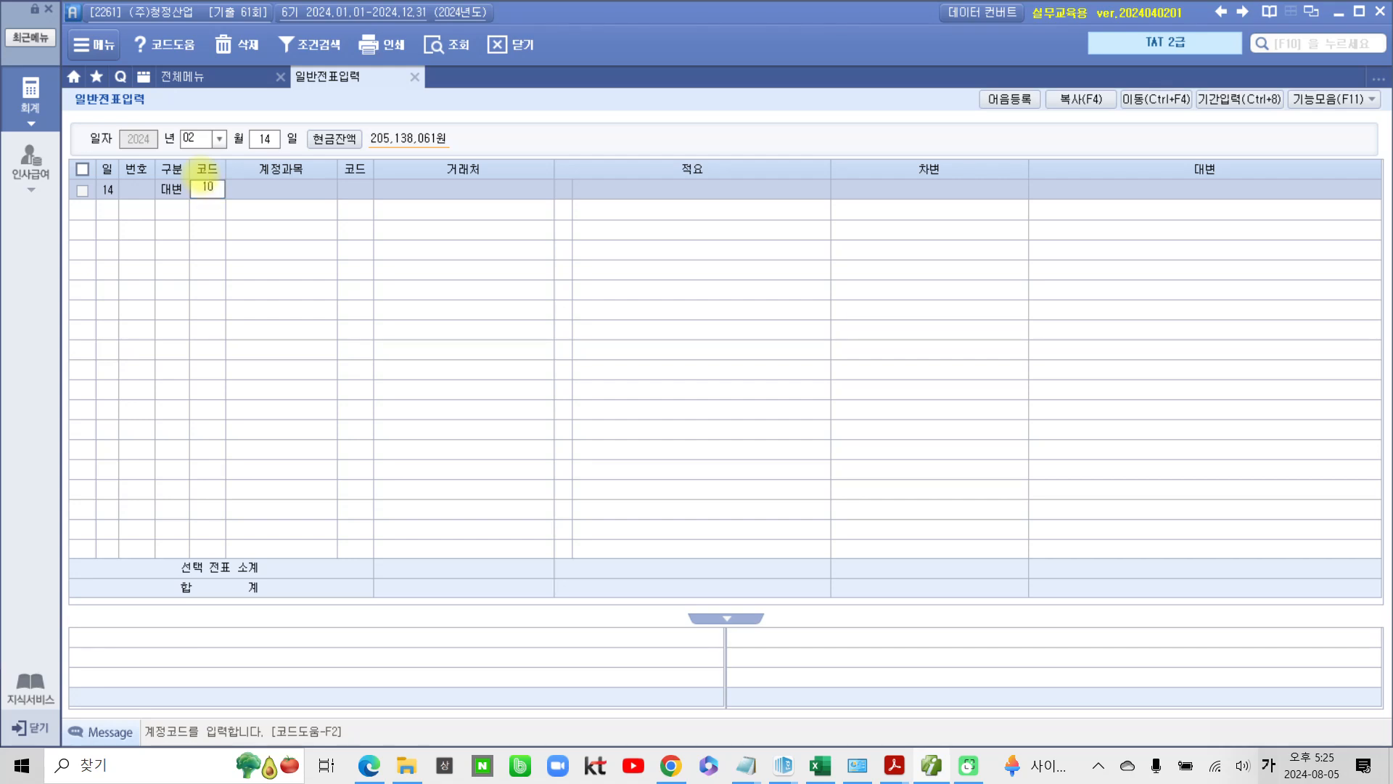
text(3)
key(Return)
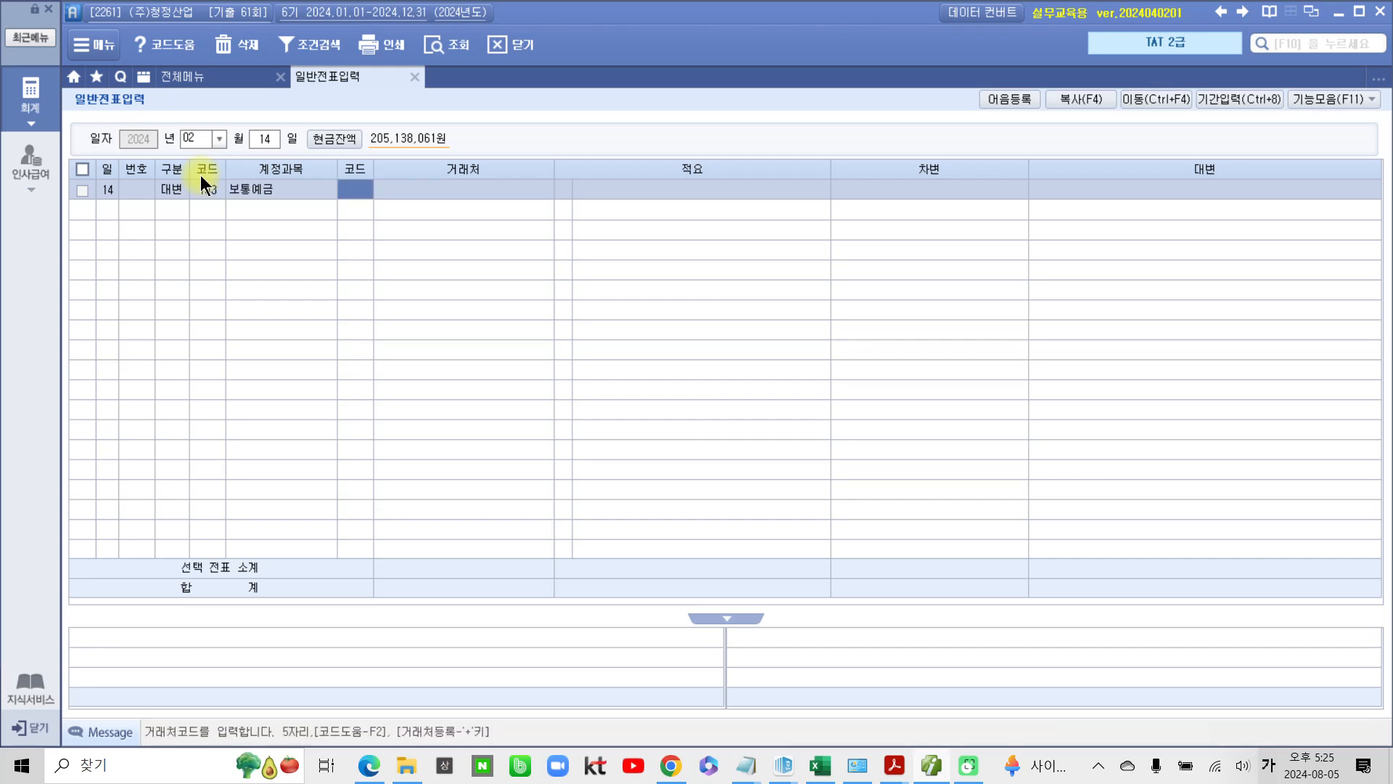
text(개)
key(Return)
key(Return)
key(Return)
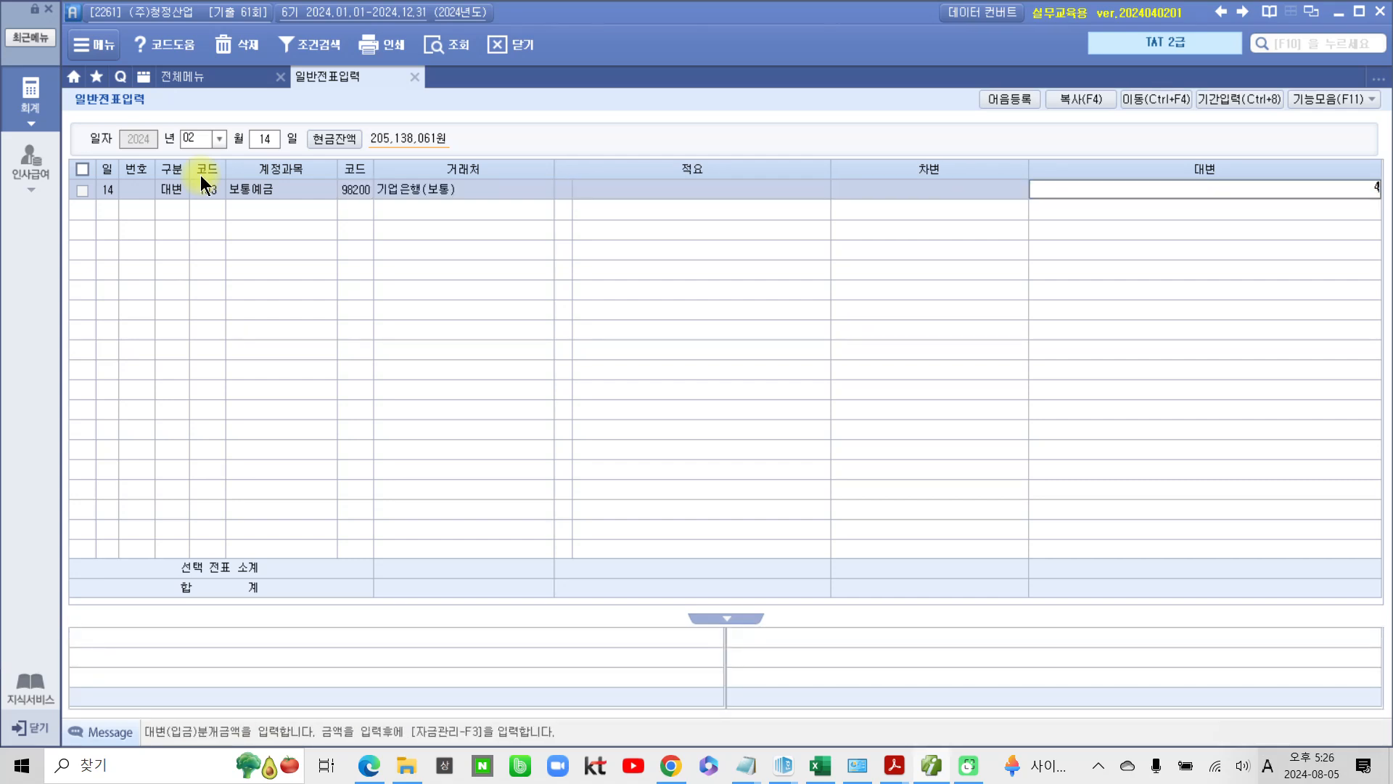
text(300,000)
key(Return)
Add a 차변 line for account 208 차량운반구 with an amount of 40,000 and no 거래처
text(3)
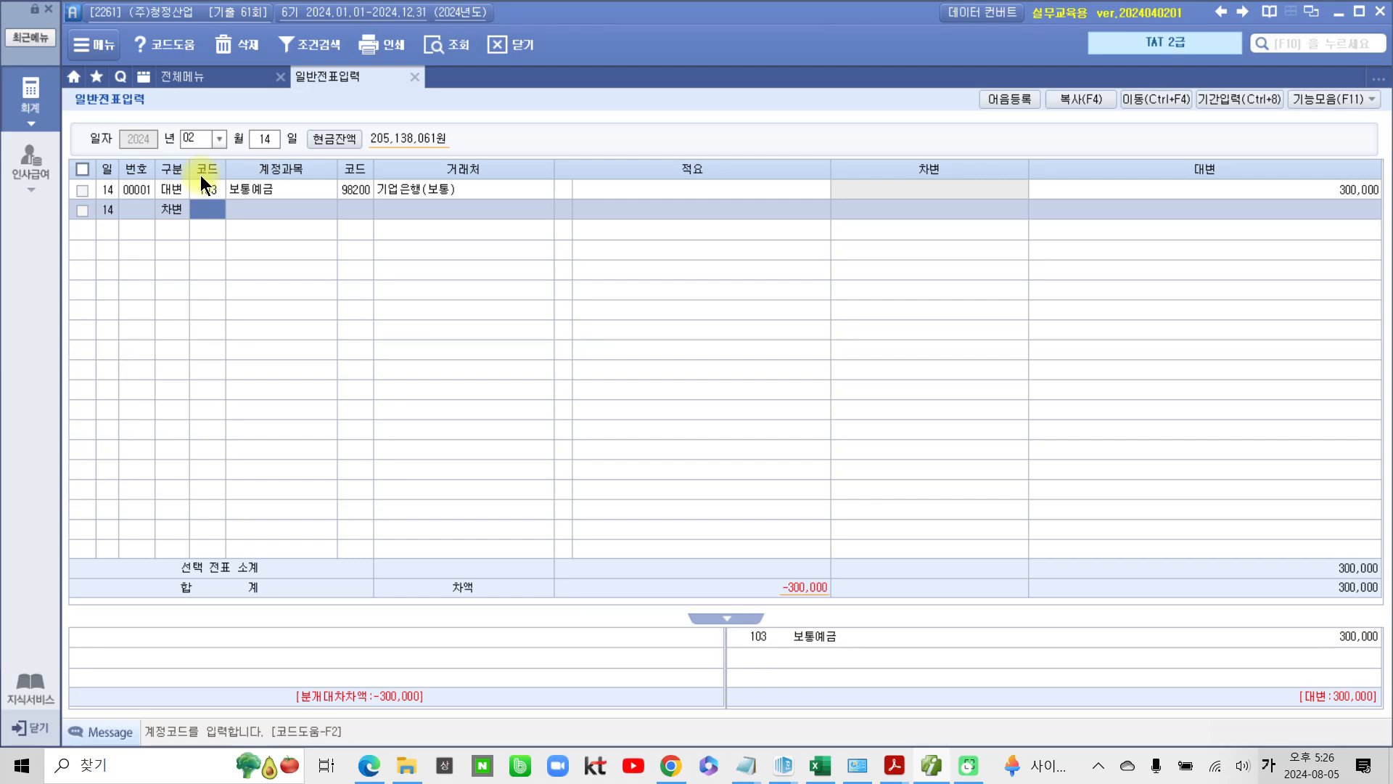
text(차량)
key(Return)
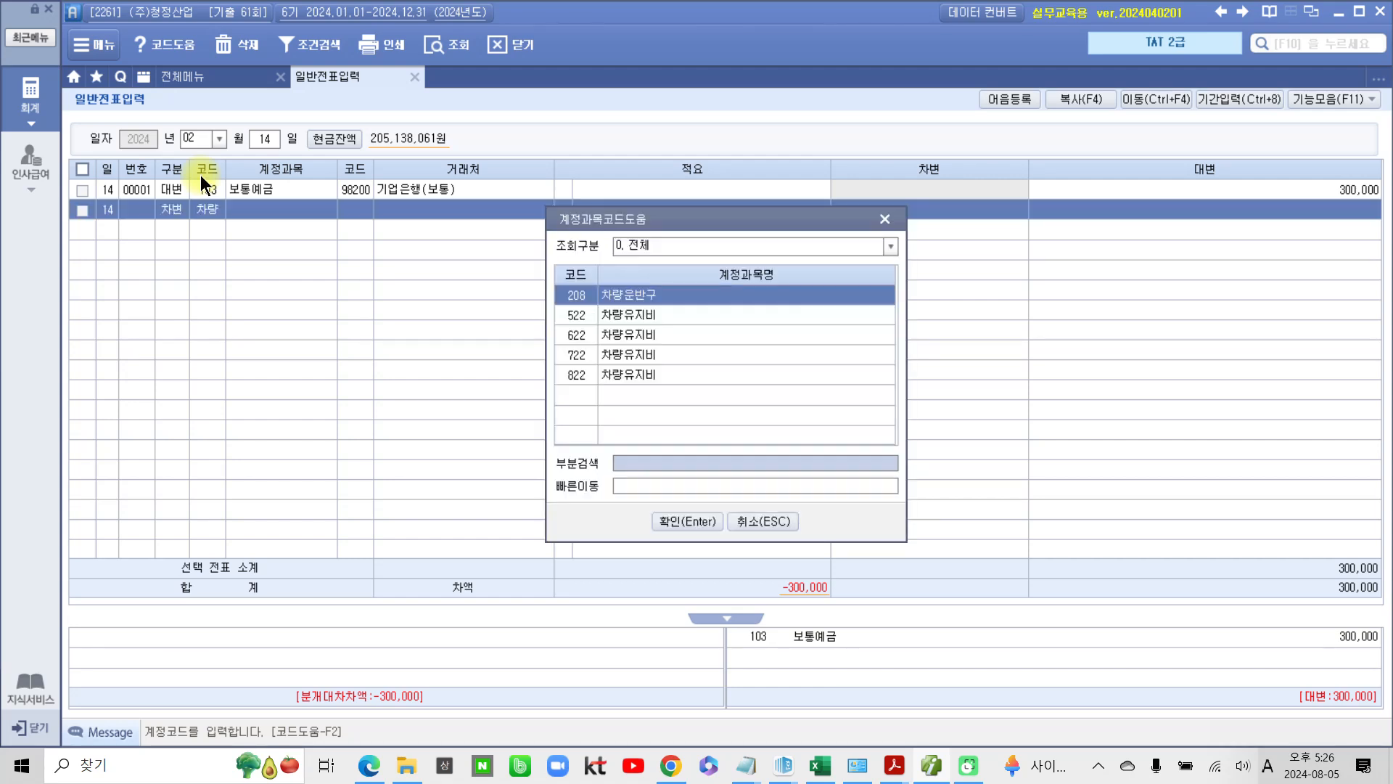
key(Return)
key(Return)
key(Return)
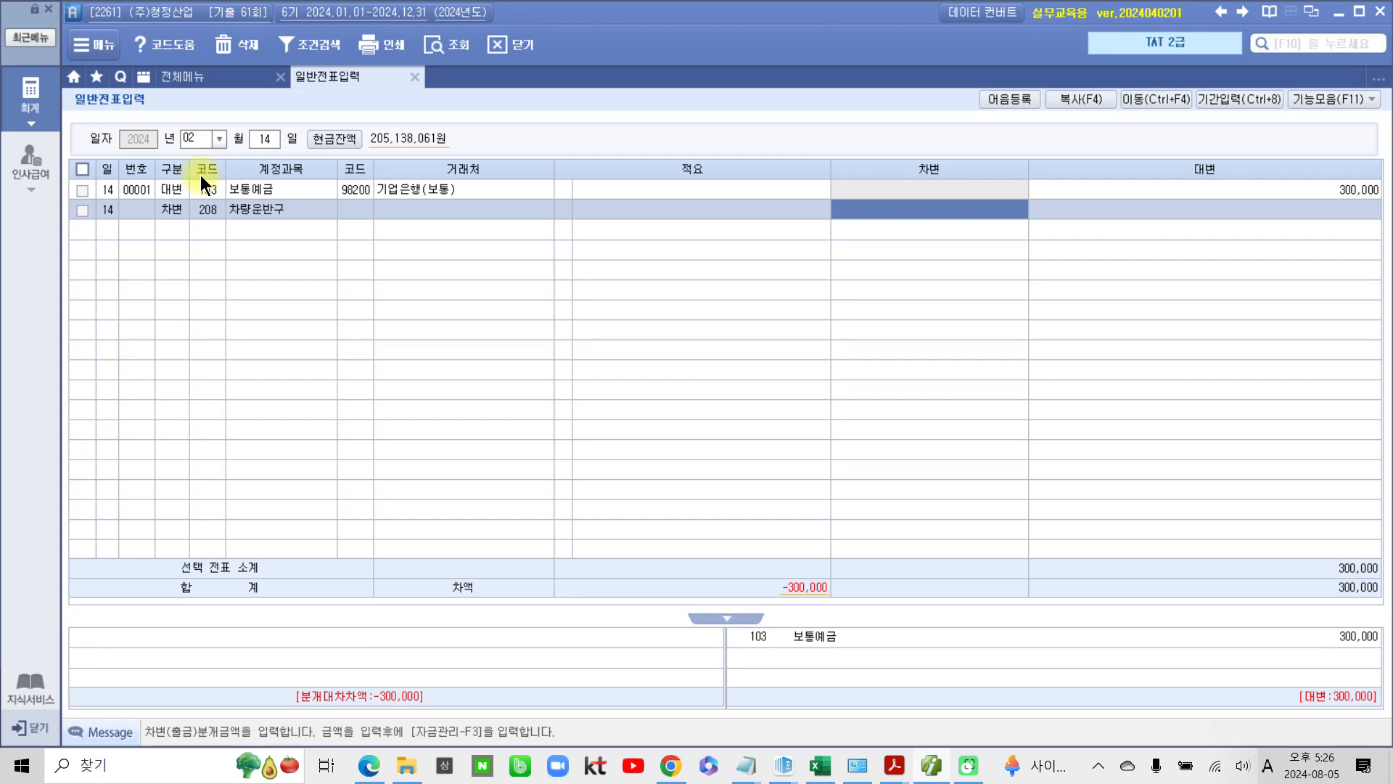
text(3)
text(40)
text(000)
key(Return)
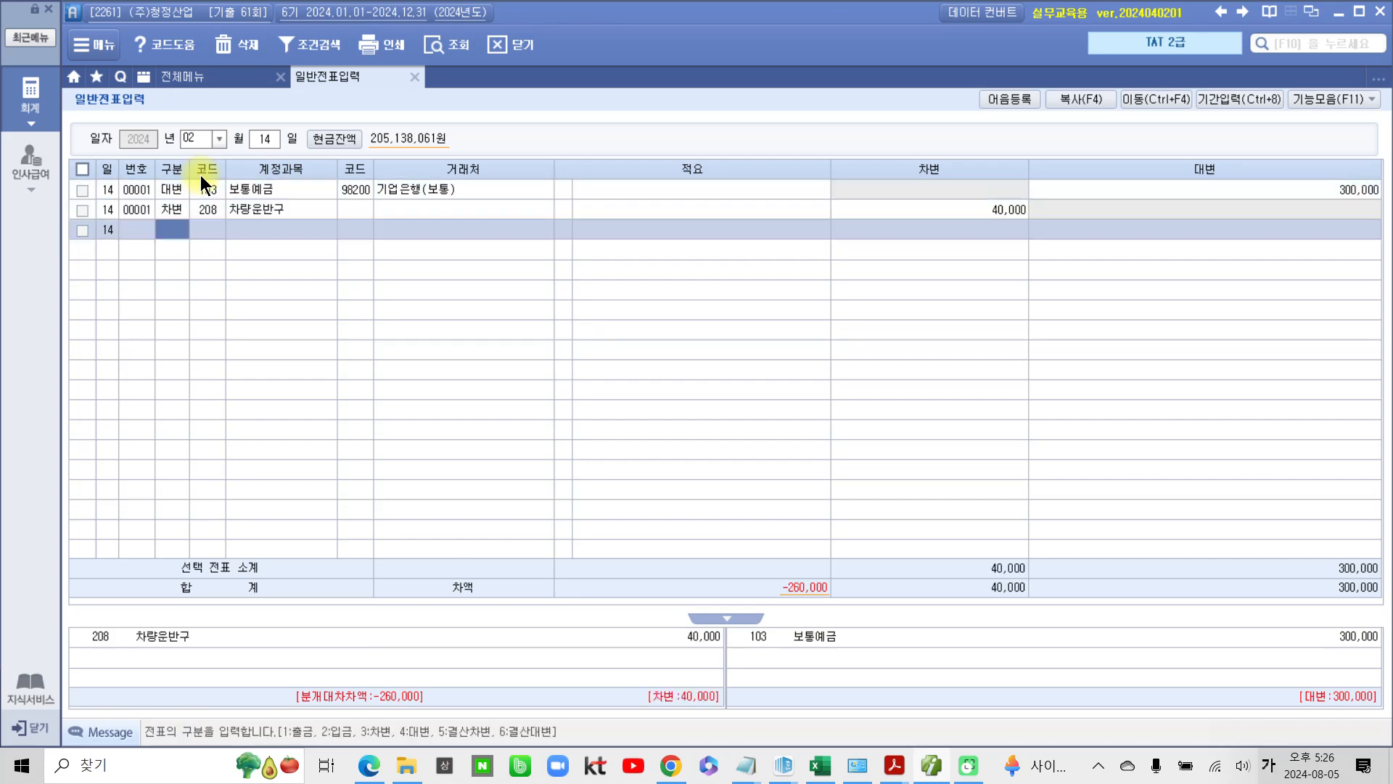
Add a 차변 line for account 107 단기매매증권 with an amount of 260,000, leaving 거래처 and 적요 blank
text(3)
text(107)
key(Return)
key(Return)
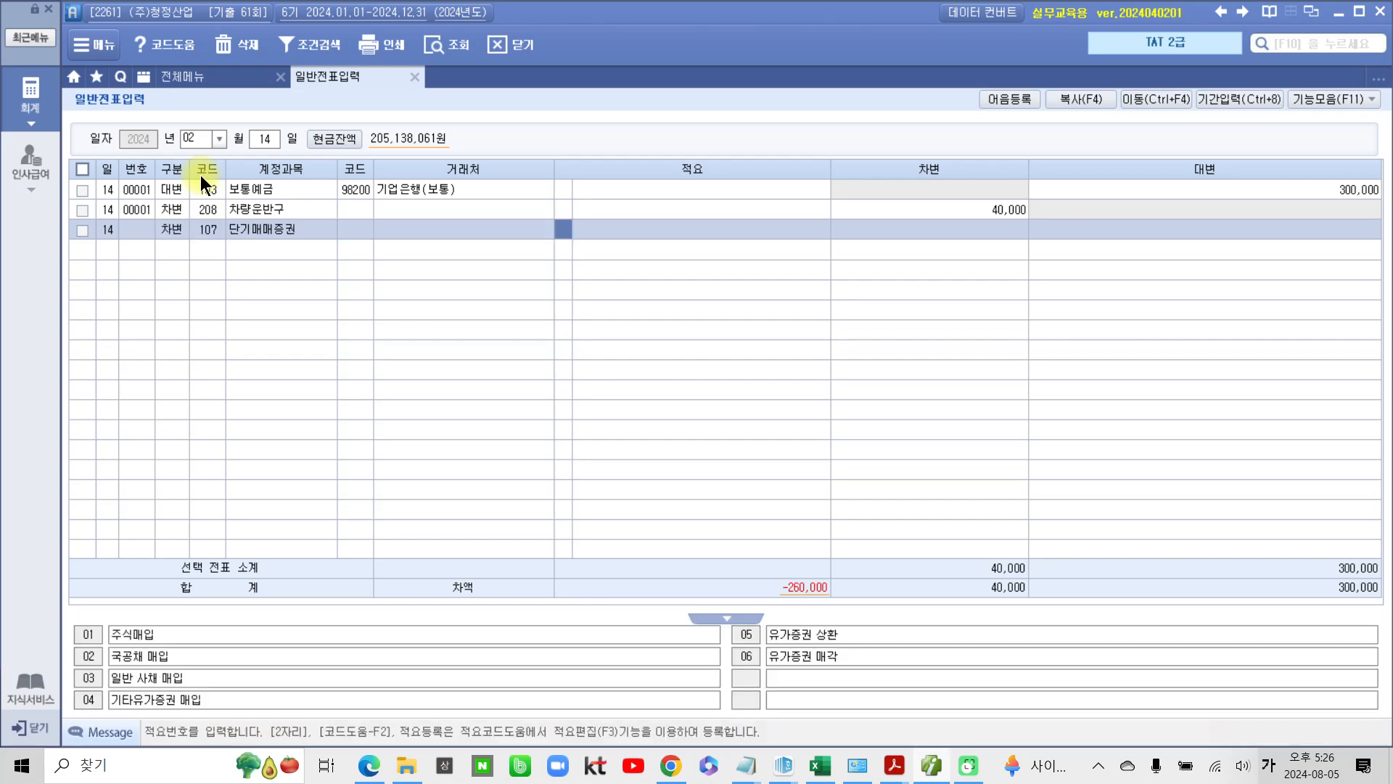
key(Return)
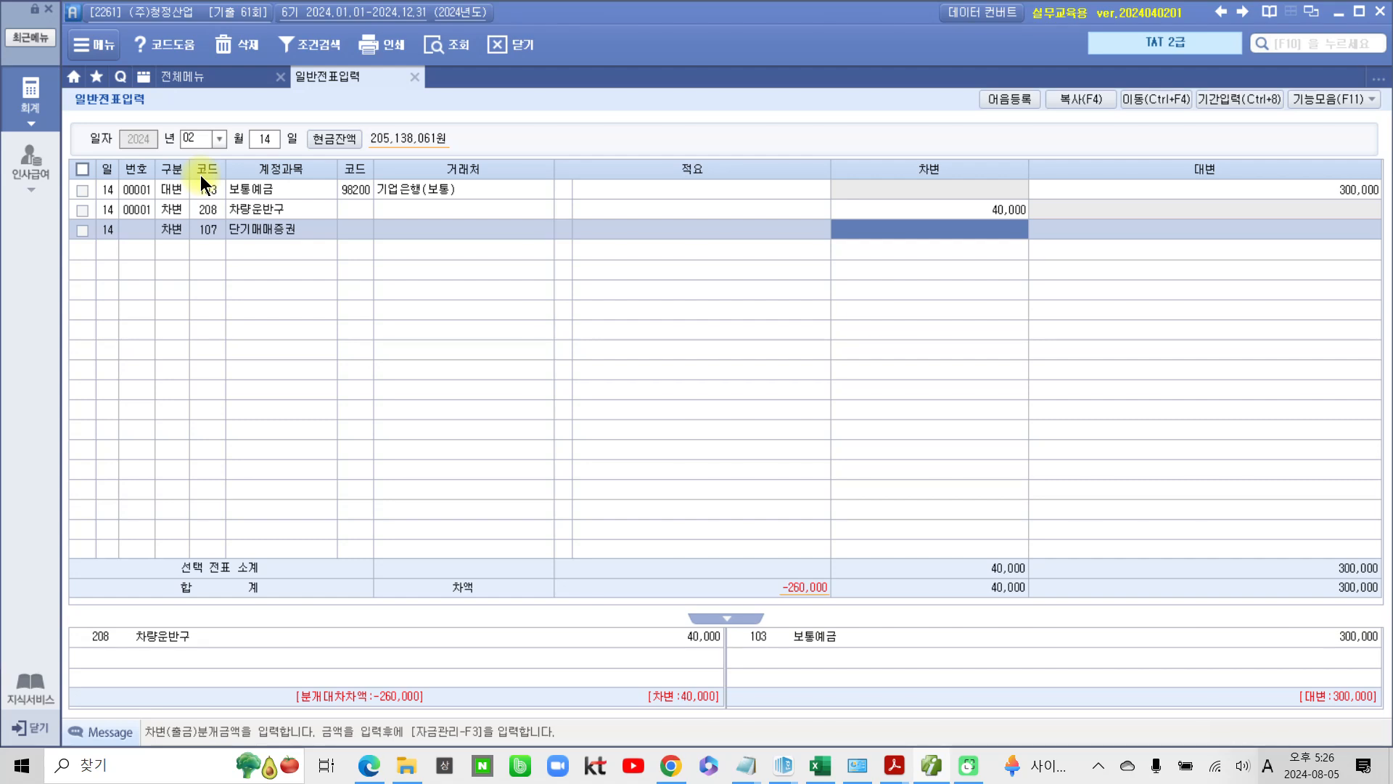
text(2600000)
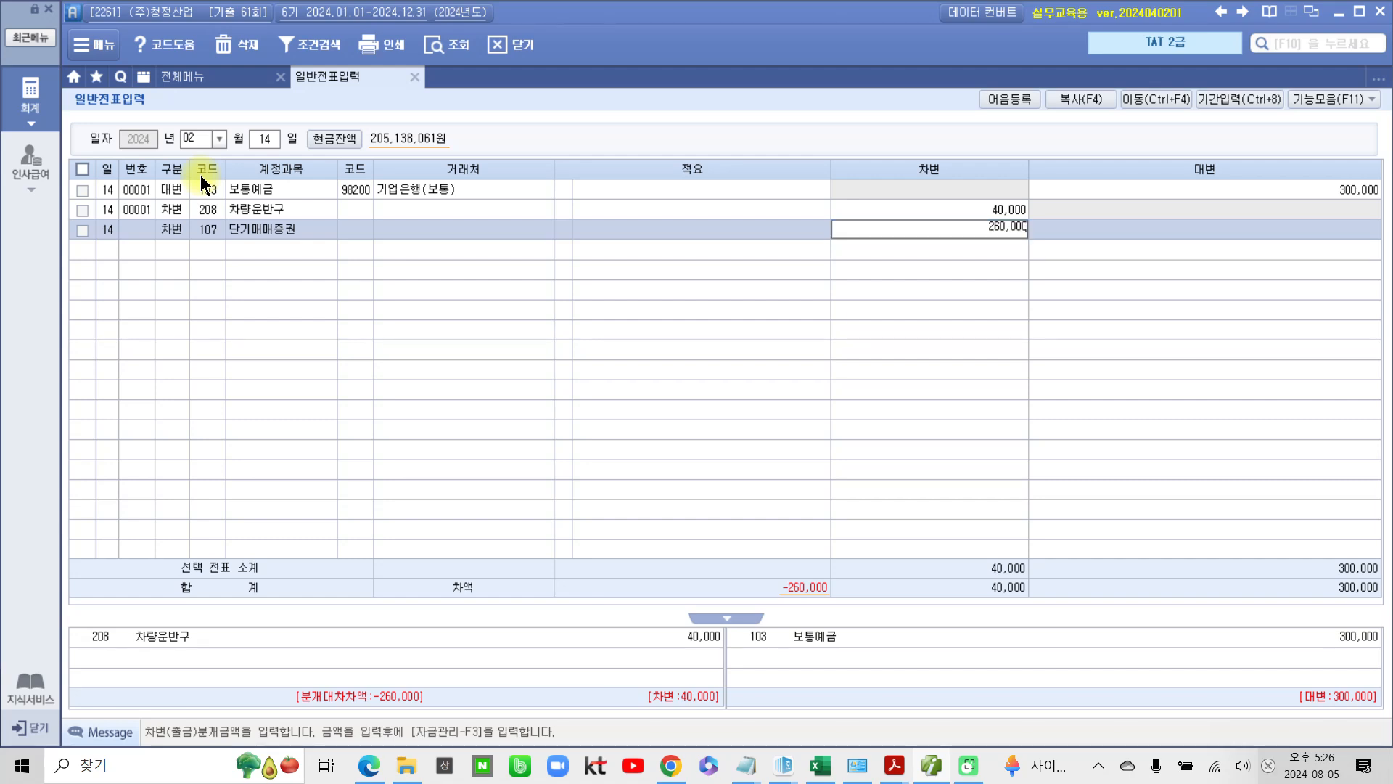
key(Return)
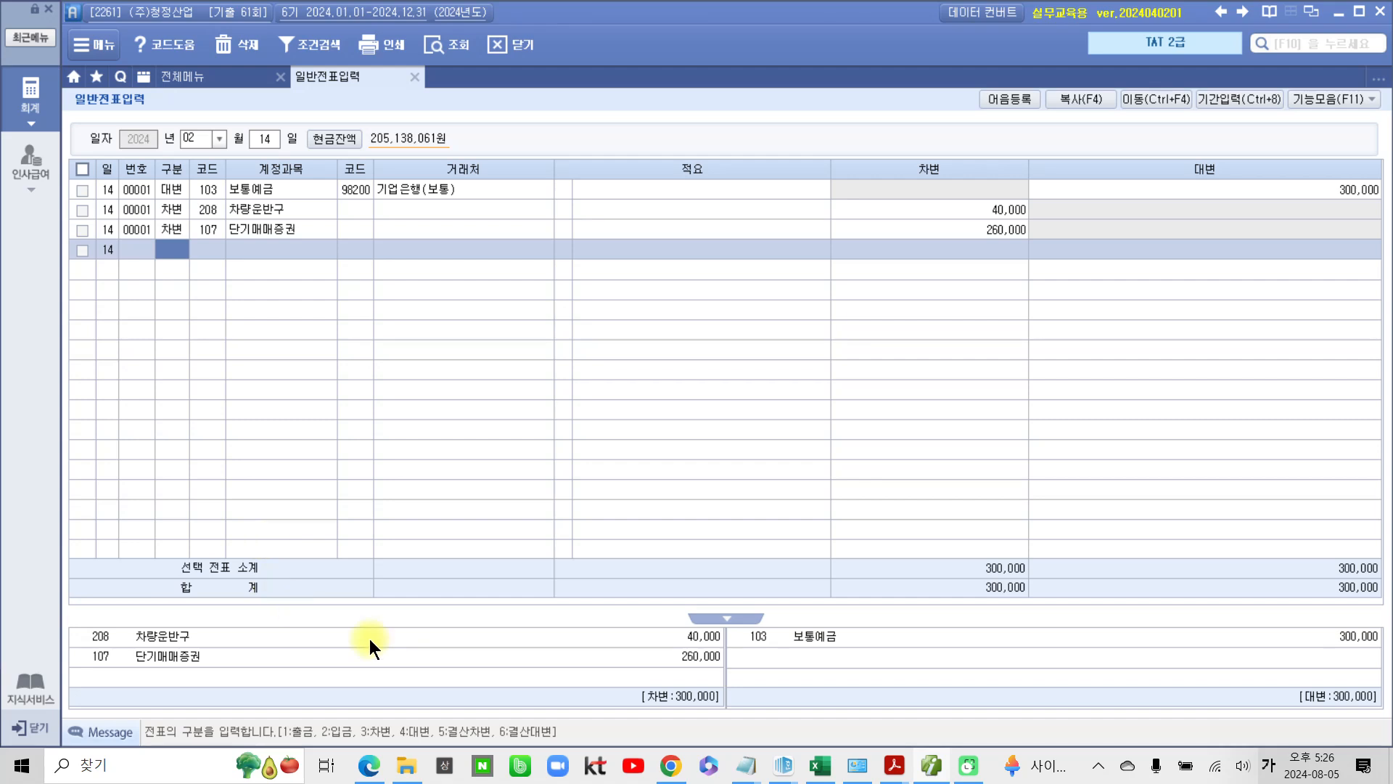
Switch to the TAT 2급 past-exam PDF and read question 3's bank transaction and 퇴직연금 breakdown
click(898, 766)
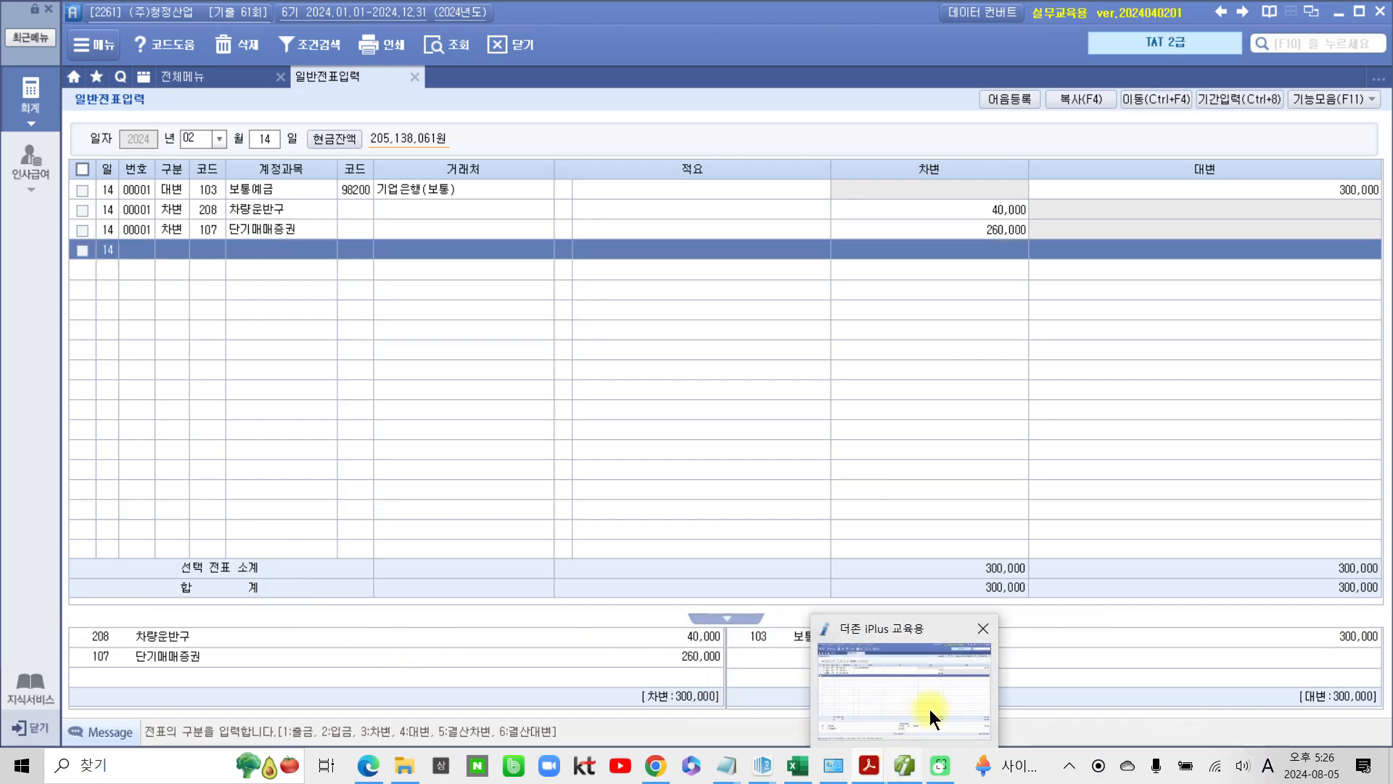
mouse_move(869, 765)
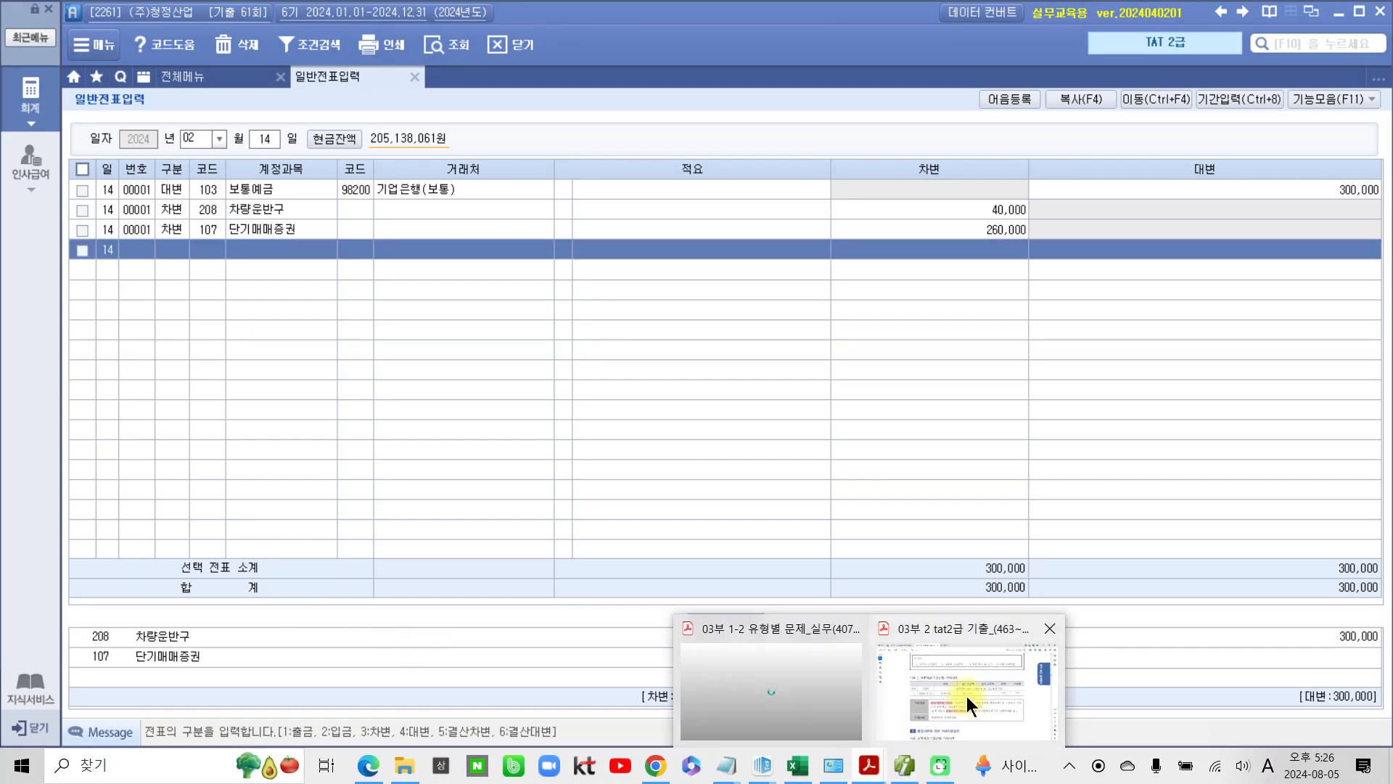
click(966, 695)
scroll(530, 546, down, 15)
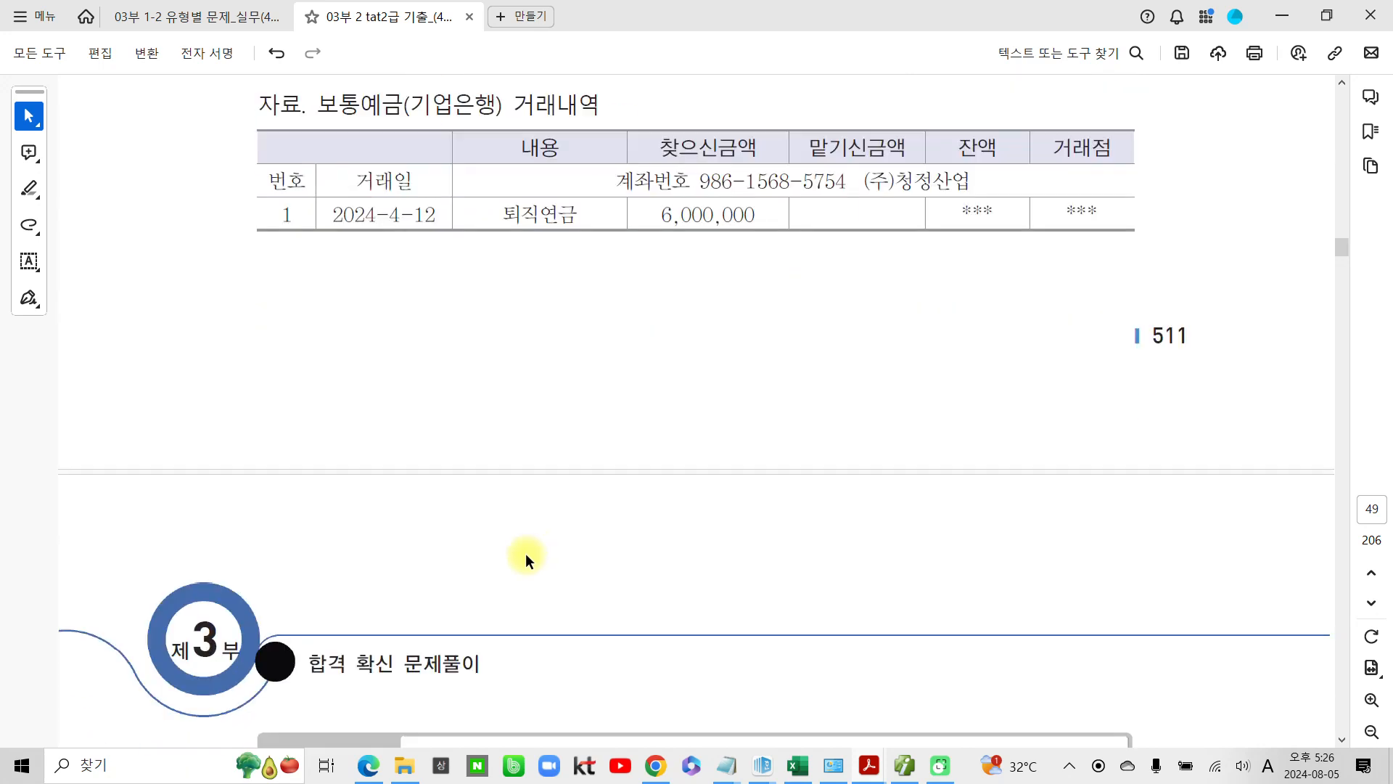
scroll(531, 549, down, 3)
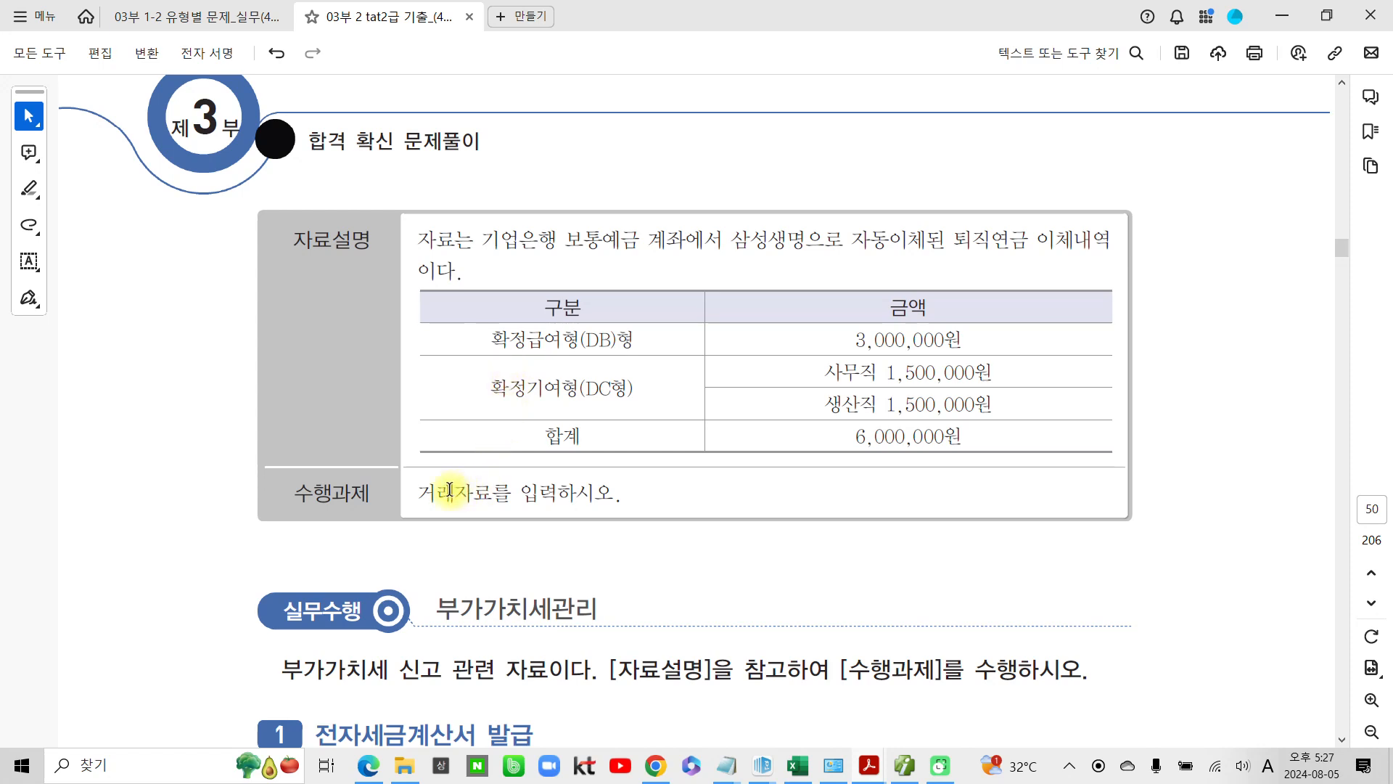
Highlight 거래자료를 입력하시오, 확정급여형 and 확정기여형 in question 3's 자료설명 and 수행과제 sections
drag(415, 493, 633, 507)
click(640, 527)
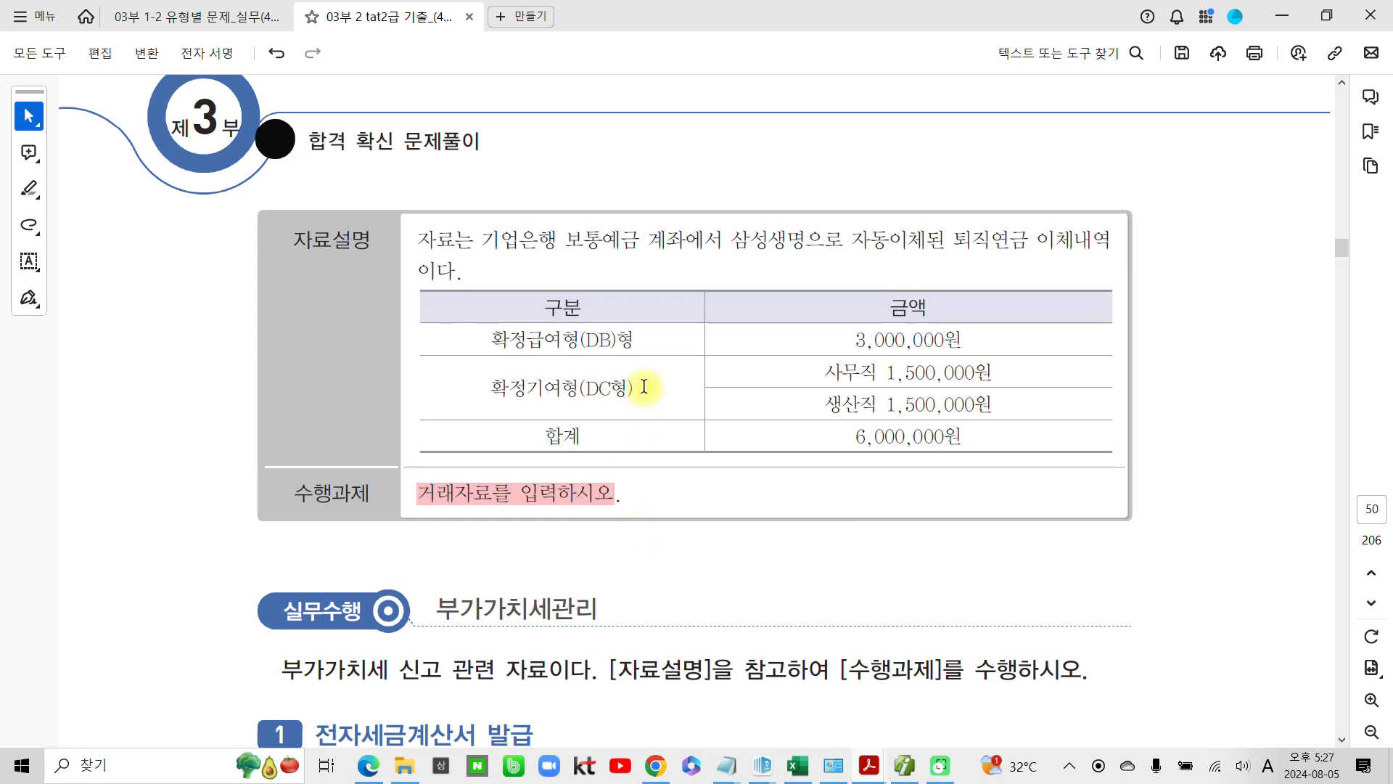
drag(491, 340, 585, 341)
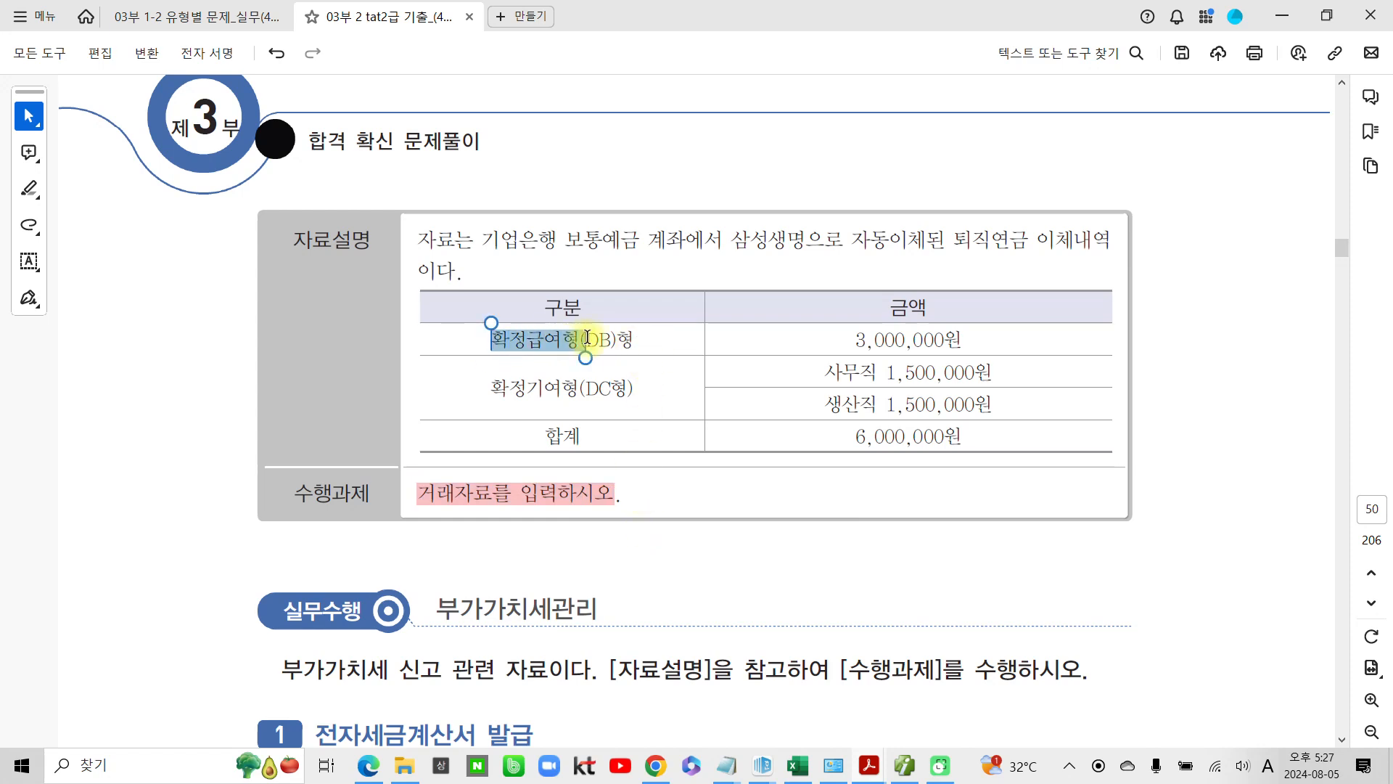
click(642, 372)
drag(491, 388, 619, 396)
click(638, 421)
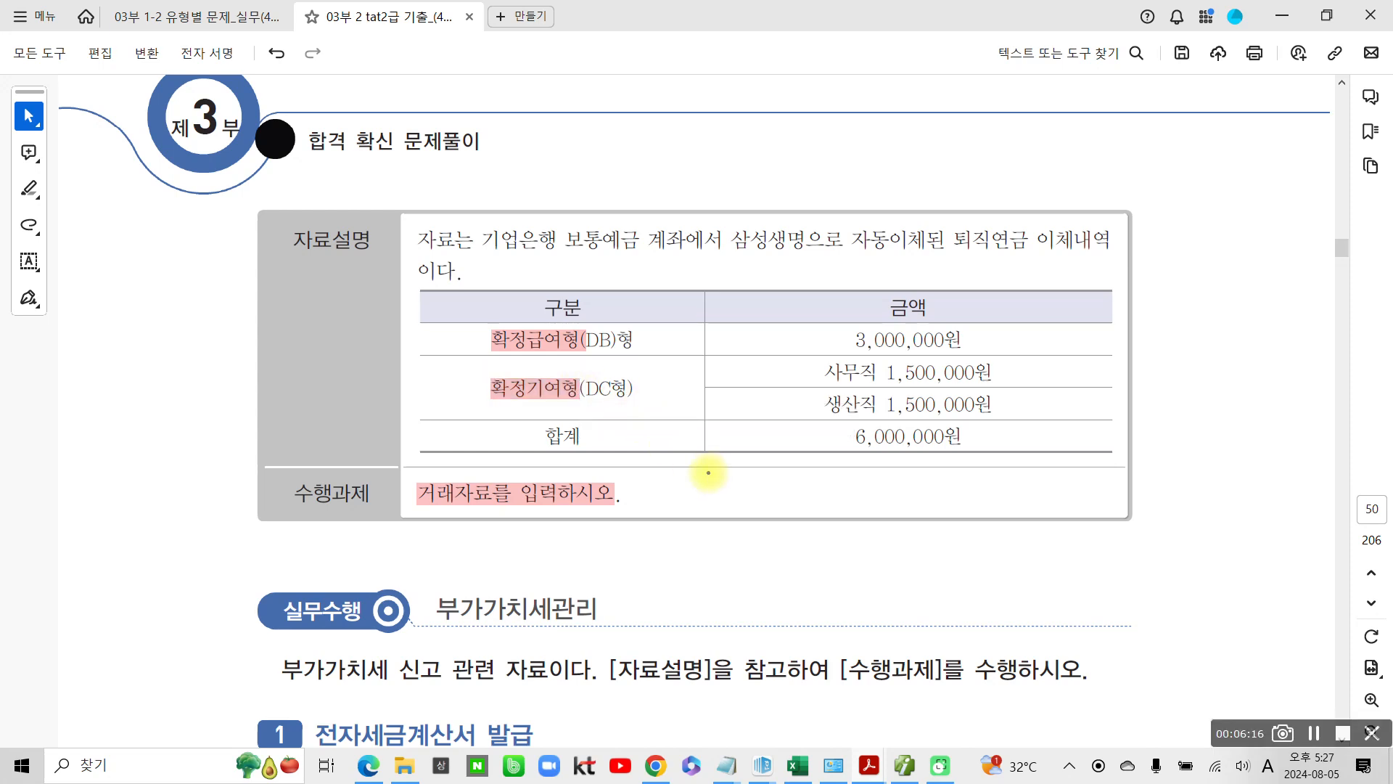
Draw a box around the 확정급여형 amount of 3,000,000원 and handwrite 자산 beside it
mouse_move(841, 314)
mouse_down()
mouse_move(943, 359)
mouse_move(932, 311)
mouse_move(835, 313)
mouse_up()
mouse_move(1052, 304)
mouse_down()
mouse_move(1096, 369)
mouse_move(1135, 312)
mouse_move(1165, 330)
mouse_up()
mouse_move(1187, 277)
mouse_down()
mouse_move(1189, 337)
mouse_move(1226, 314)
mouse_up()
mouse_move(1177, 350)
mouse_down()
mouse_move(1178, 371)
mouse_move(1205, 373)
mouse_up()
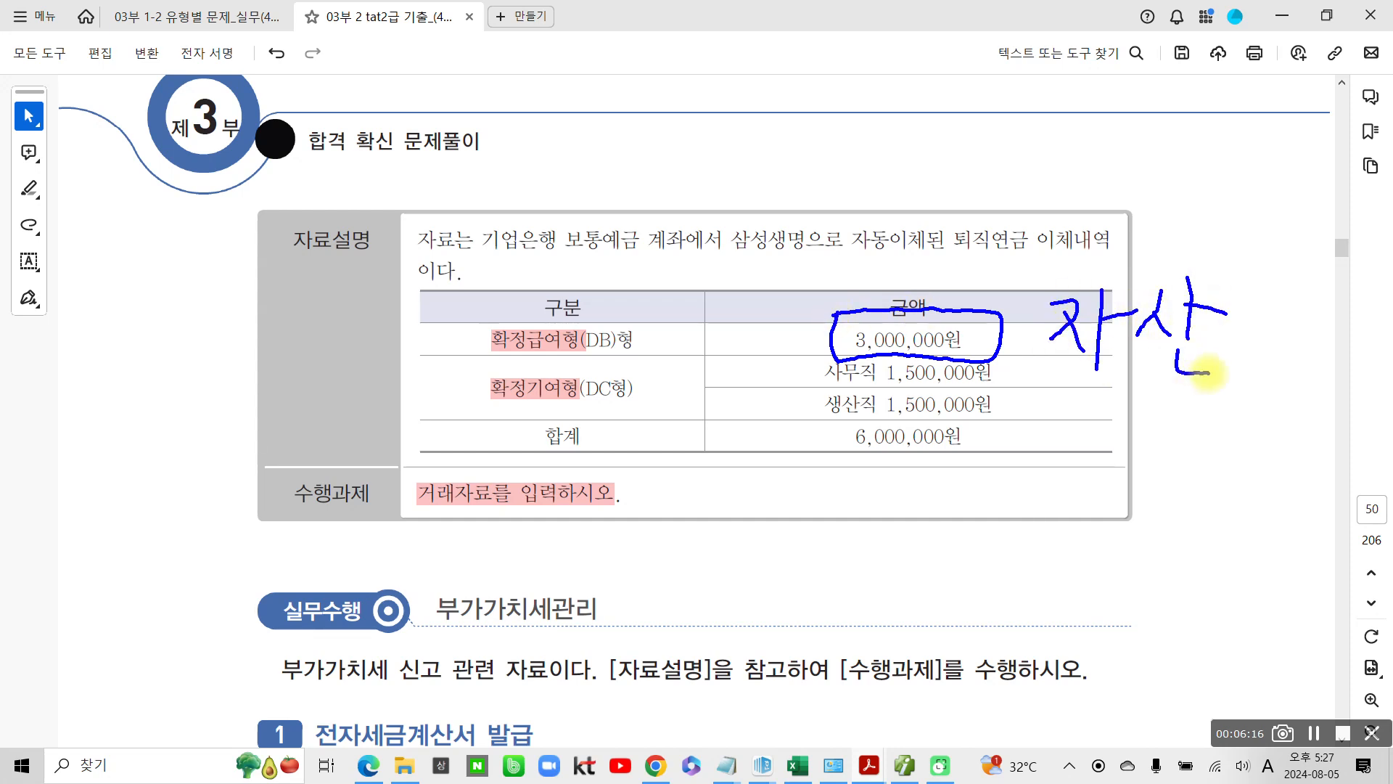
Underline 확정기여형, bracket the 사무직 and 생산직 amounts, and handwrite 비용 beside them
drag(485, 404, 585, 408)
mouse_move(1019, 357)
mouse_down()
mouse_move(1037, 436)
mouse_move(1020, 457)
mouse_up()
mouse_move(1090, 391)
mouse_down()
mouse_move(1088, 444)
mouse_move(1118, 449)
mouse_up()
drag(1146, 379, 1133, 464)
mouse_move(1191, 384)
mouse_down()
mouse_move(1172, 428)
mouse_move(1217, 435)
mouse_up()
mouse_move(1181, 456)
mouse_down()
mouse_move(1189, 475)
mouse_move(1184, 461)
mouse_up()
Handwrite (퇴직급여) below the 비용 note and draw a box around 삼성생명 in the 자료설명 text
mouse_move(1057, 494)
mouse_down()
mouse_move(1045, 572)
mouse_move(1104, 503)
mouse_move(1099, 527)
mouse_up()
mouse_move(1075, 555)
mouse_down()
mouse_move(1112, 546)
mouse_move(1110, 587)
mouse_up()
mouse_move(1135, 517)
mouse_down()
mouse_move(1114, 577)
mouse_move(1181, 577)
mouse_up()
drag(1194, 497, 1189, 584)
drag(1190, 584, 1179, 613)
drag(1201, 508, 1200, 573)
mouse_move(1205, 569)
mouse_down()
mouse_move(1242, 555)
mouse_move(1244, 623)
mouse_up()
mouse_move(1253, 573)
mouse_down()
mouse_move(1277, 580)
mouse_move(1302, 559)
mouse_move(1299, 610)
mouse_up()
drag(1328, 510, 1278, 637)
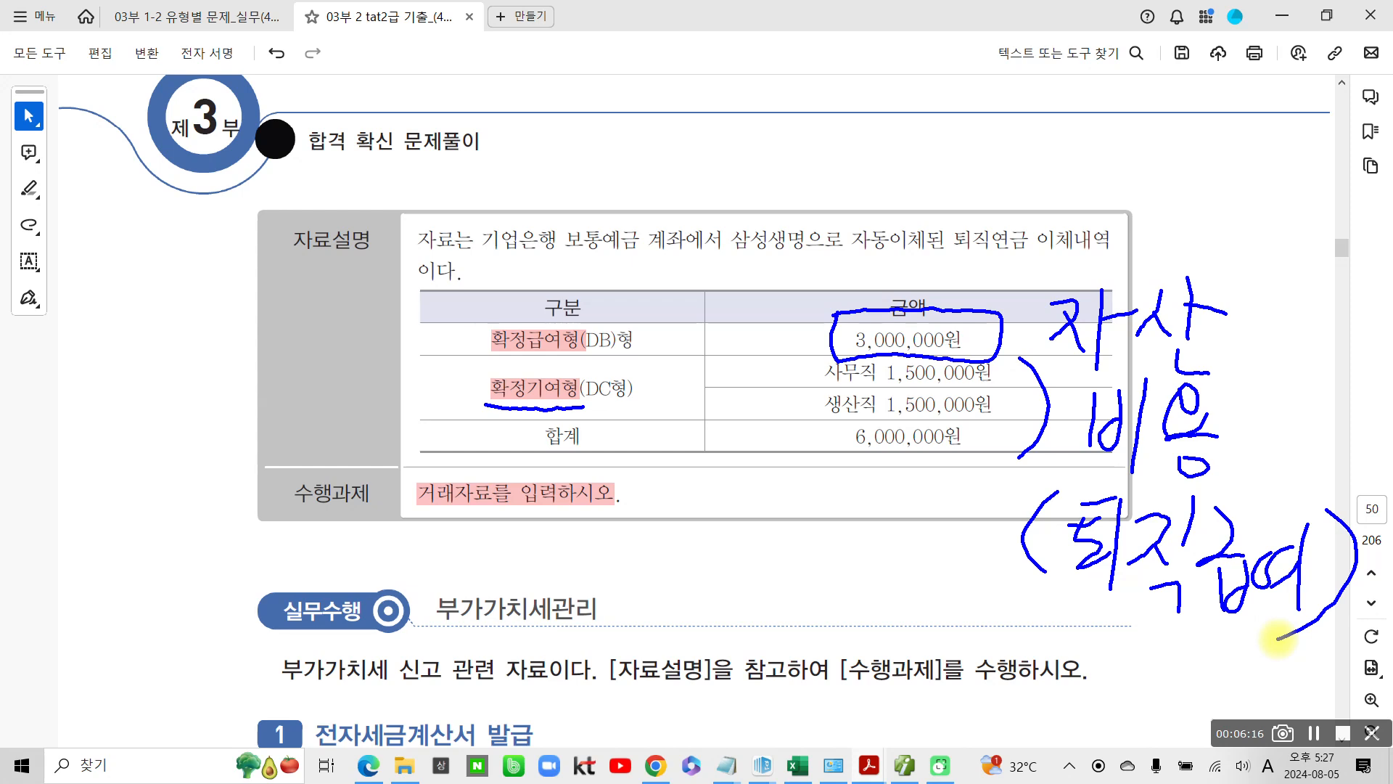
mouse_move(714, 212)
mouse_down()
mouse_move(748, 279)
mouse_move(755, 213)
mouse_move(715, 214)
mouse_up()
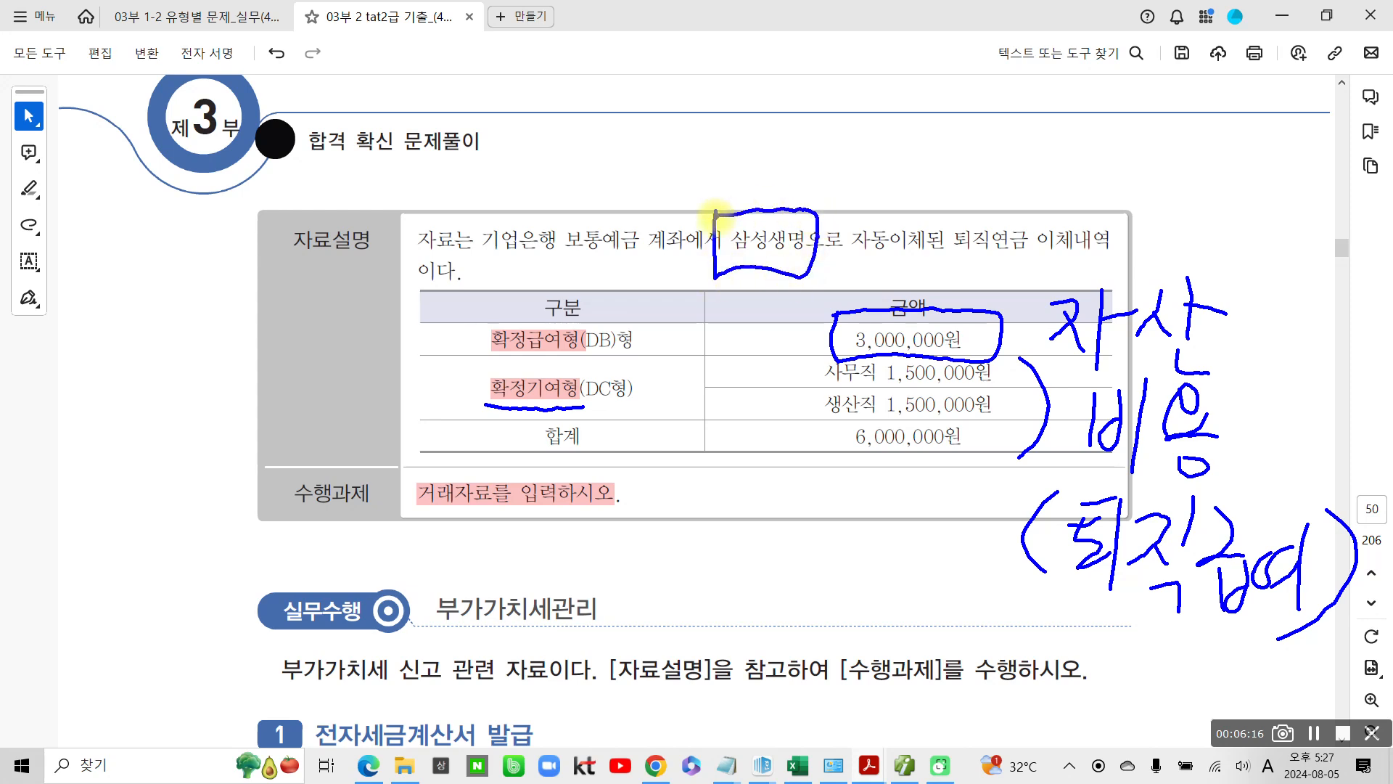
mouse_move(1273, 319)
mouse_down()
mouse_move(1295, 250)
mouse_move(816, 177)
mouse_move(802, 203)
mouse_move(810, 156)
mouse_up()
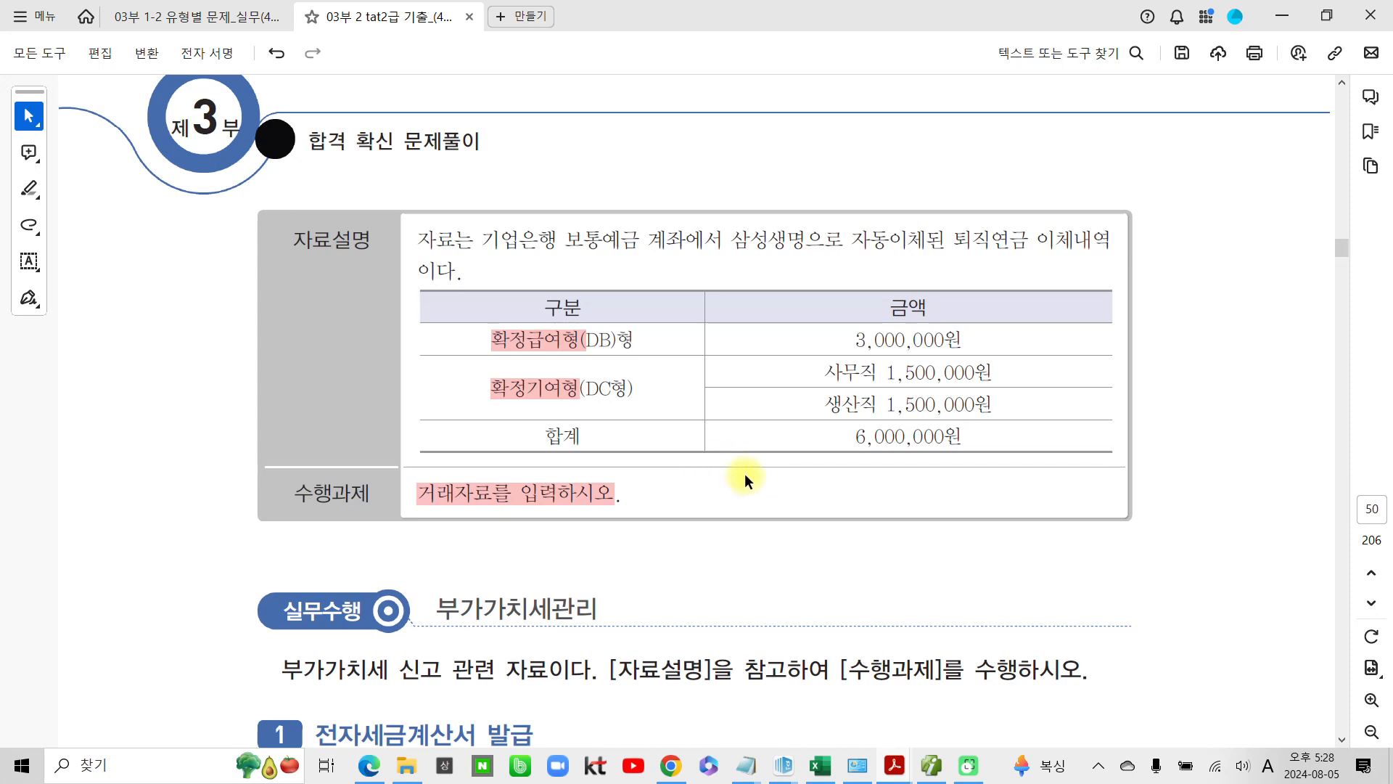
Switch to the accounting program's 일반전표입력 and set the voucher date to April 12
click(931, 770)
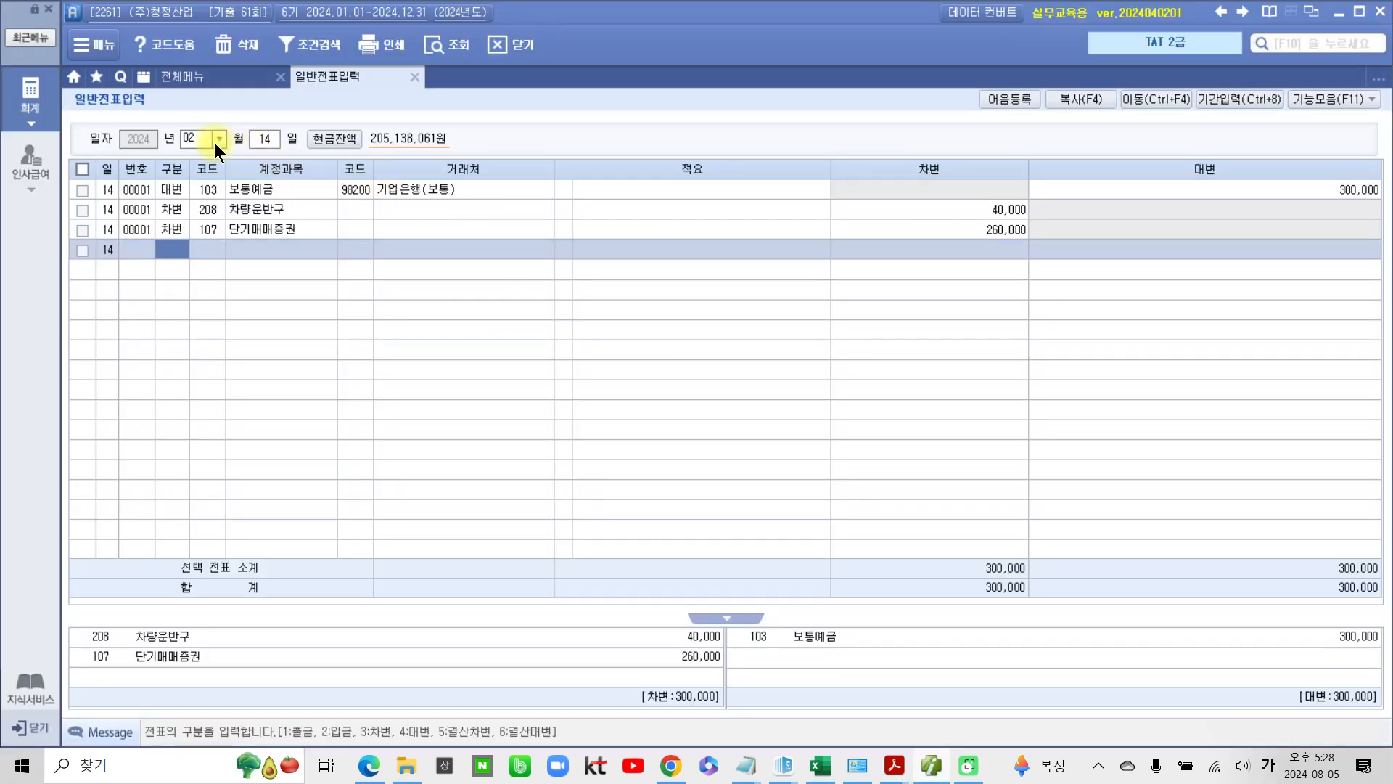
click(217, 138)
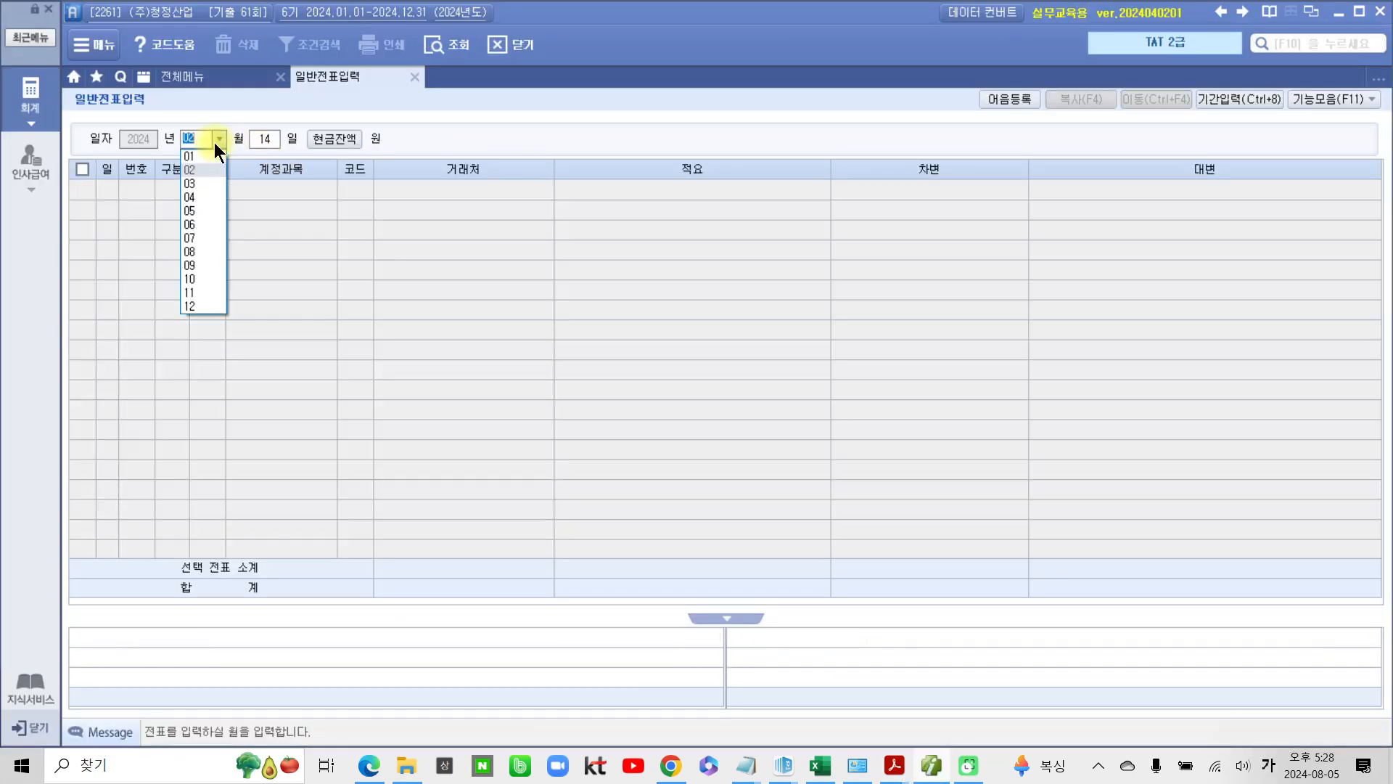
click(206, 199)
text(12)
key(Return)
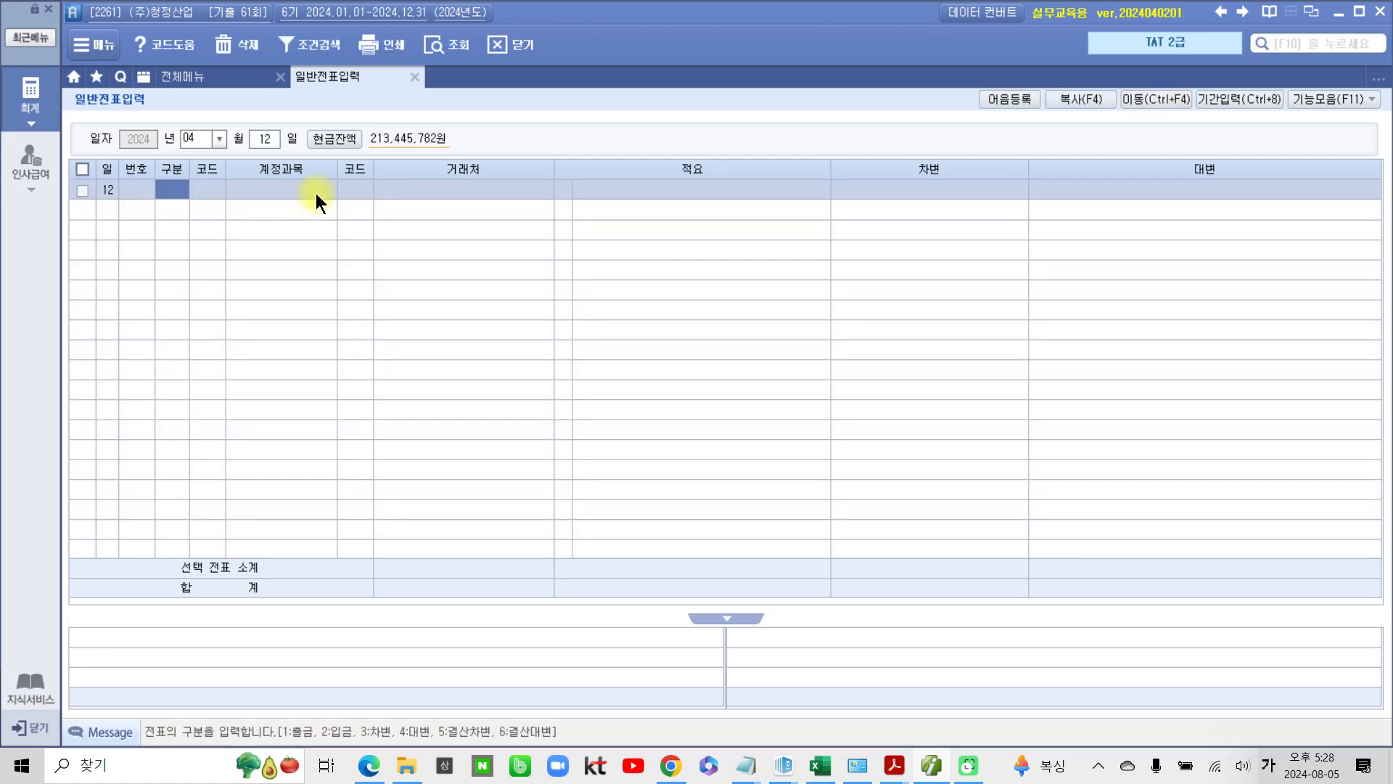
Enter a 대변 line for account 103 보통예금 with 거래처 98200 기업은행(보통) and an amount of 6,000,000
text(4)
key(Return)
text(103)
key(Return)
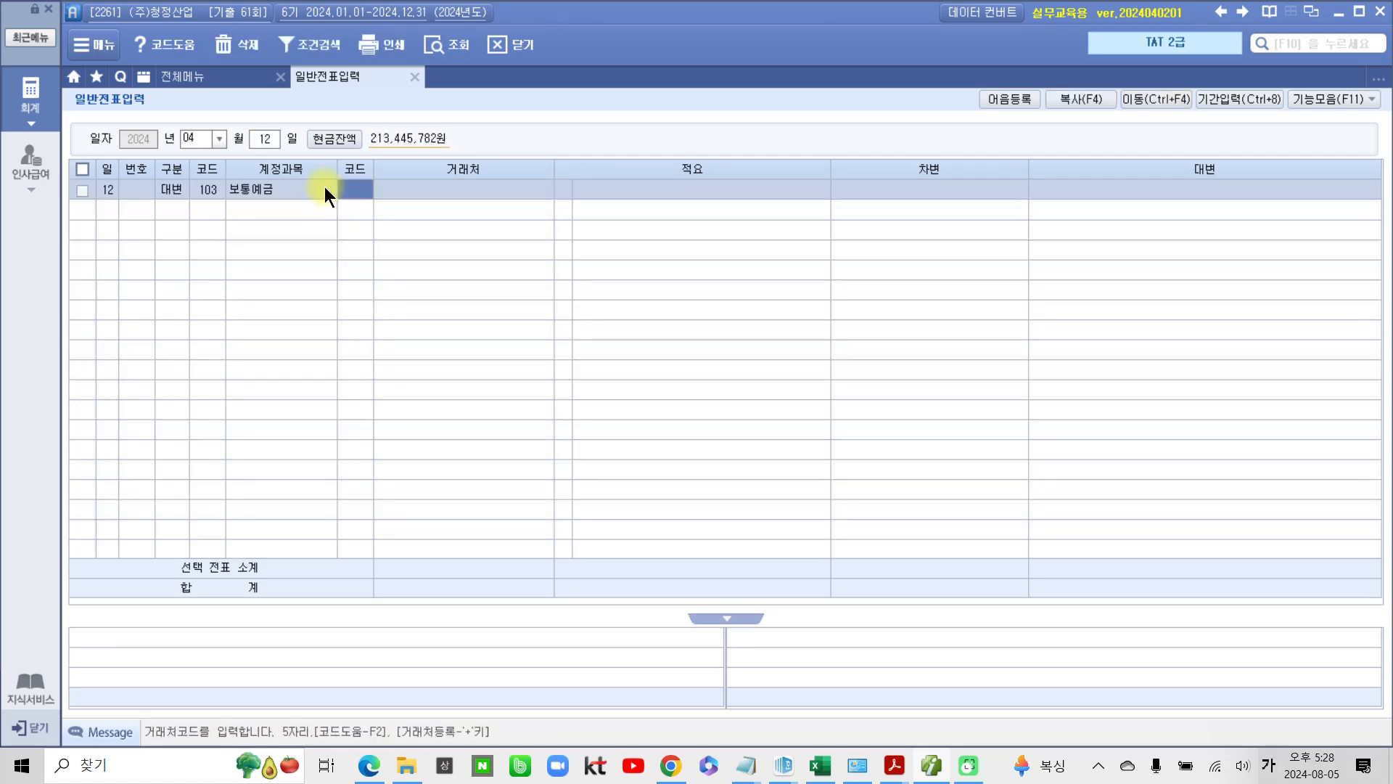
text(98200)
key(Return)
key(Return)
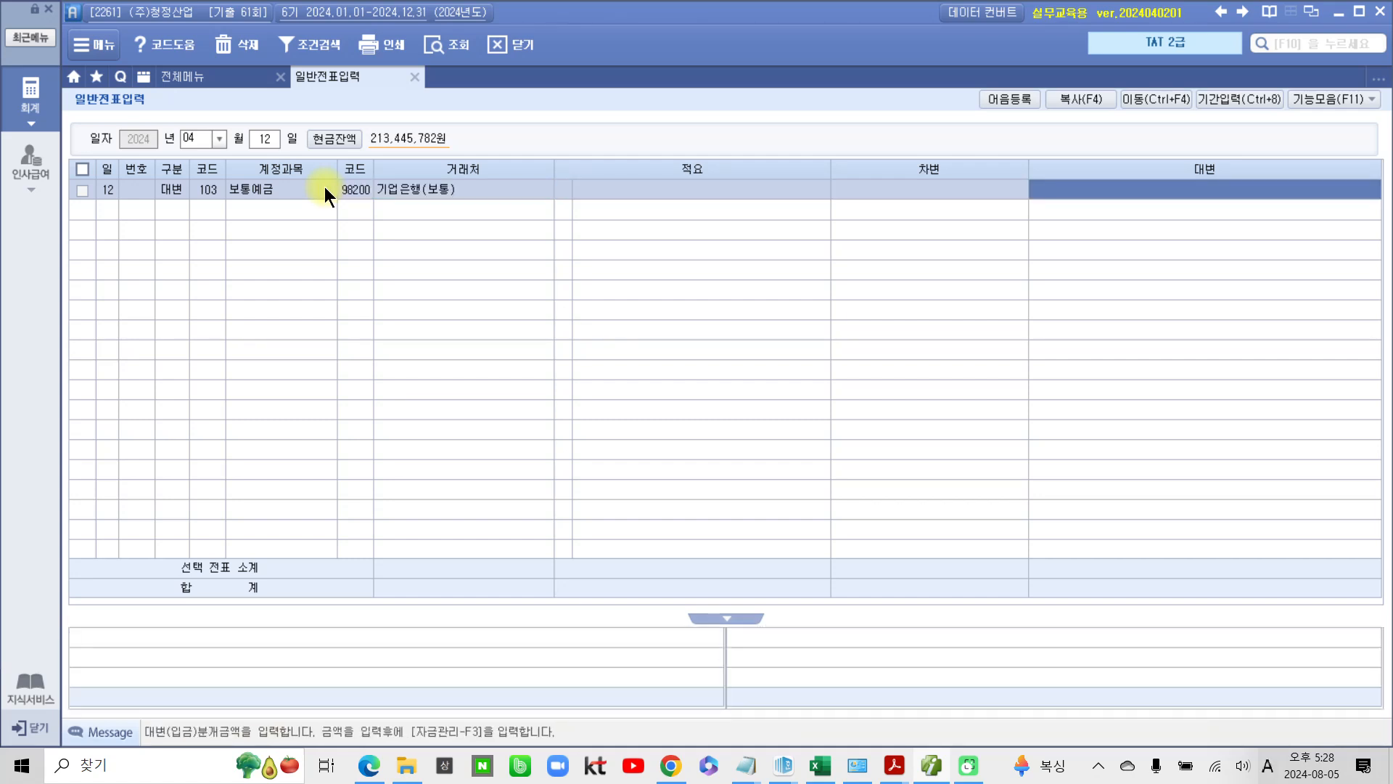
text(6000000)
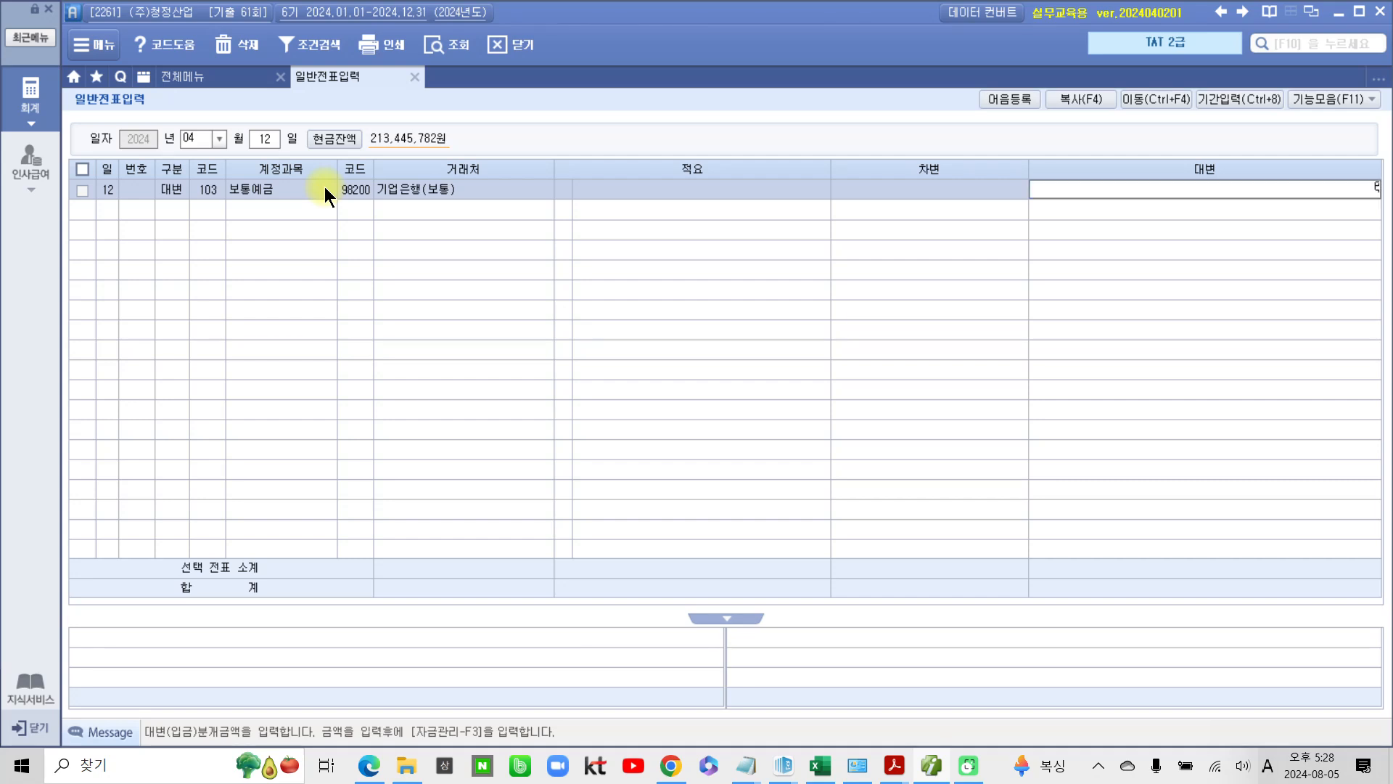
key(Return)
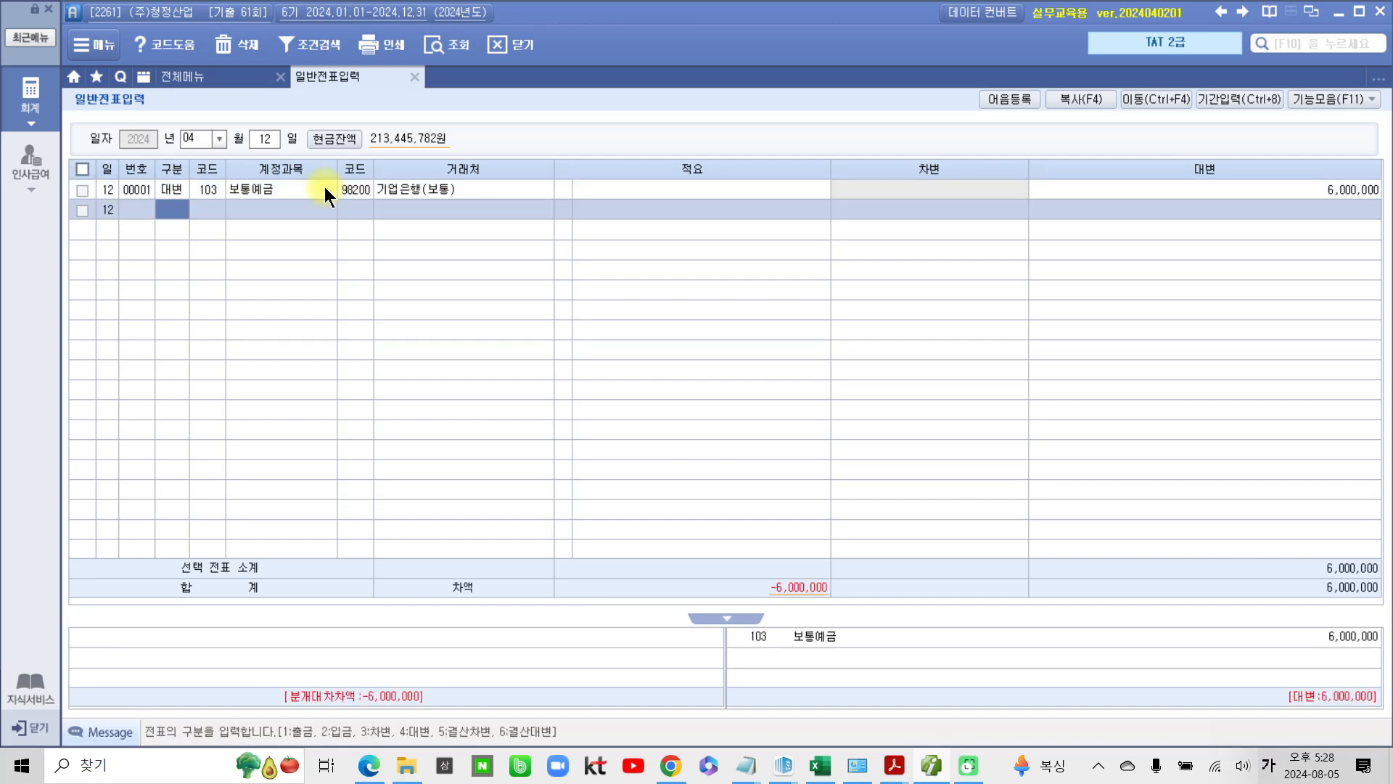
Start a 차변 line on April 12 and look up account 198 퇴직연금운용자산 for it
text(3)
key(Return)
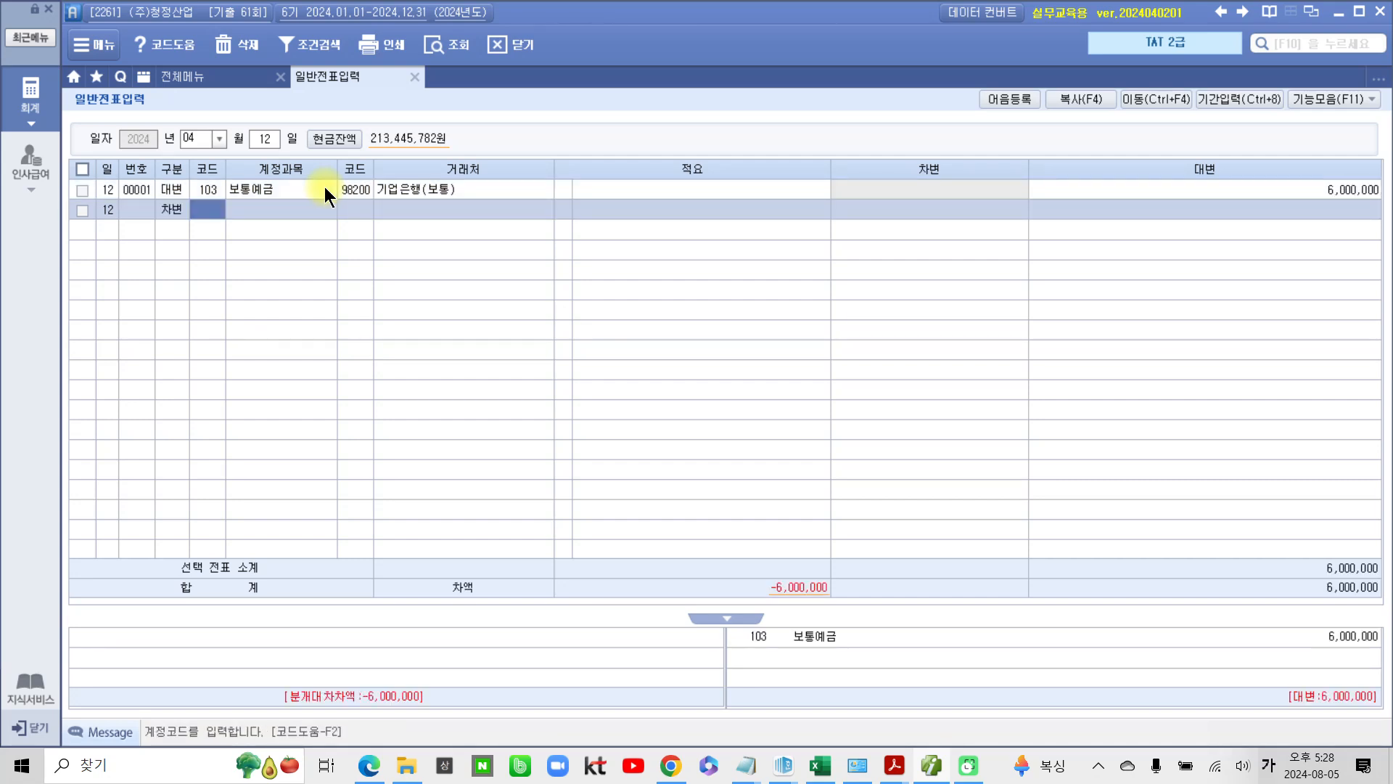
text(퇴시)
key(Return)
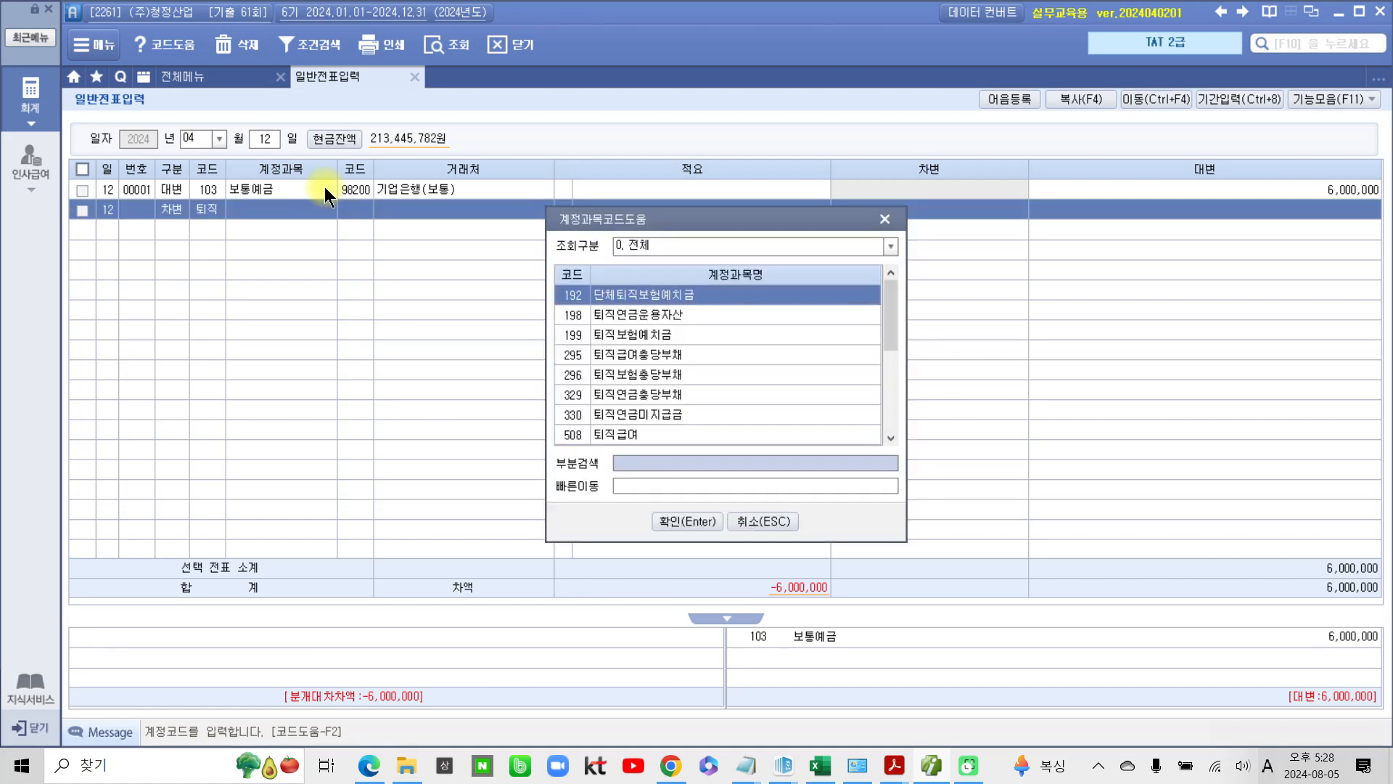
key(Down)
key(Down)
key(Up)
key(Return)
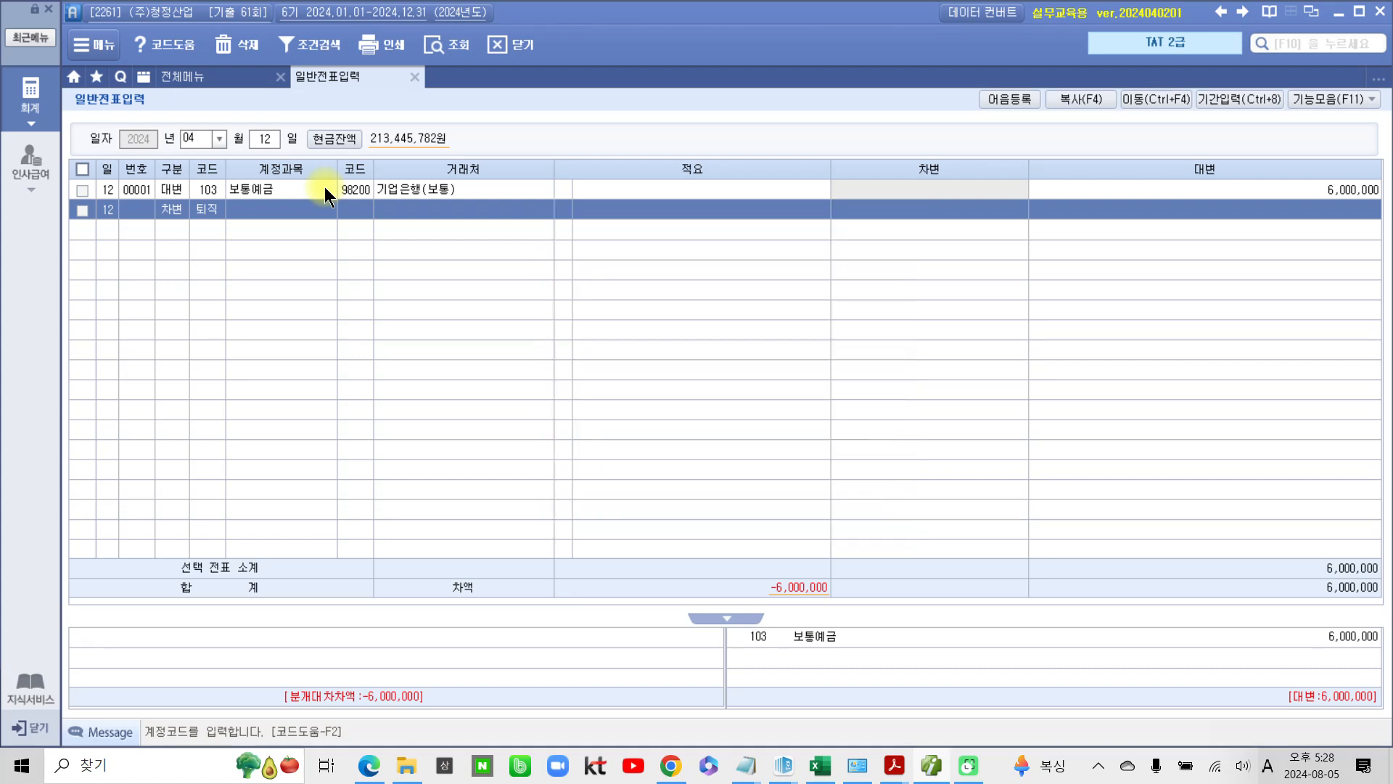
Complete the 퇴직연금운용자산 line with 거래처 98005 삼성생명 and an amount of 3,000,000, leaving 적요 blank
text(삼ㅁ)
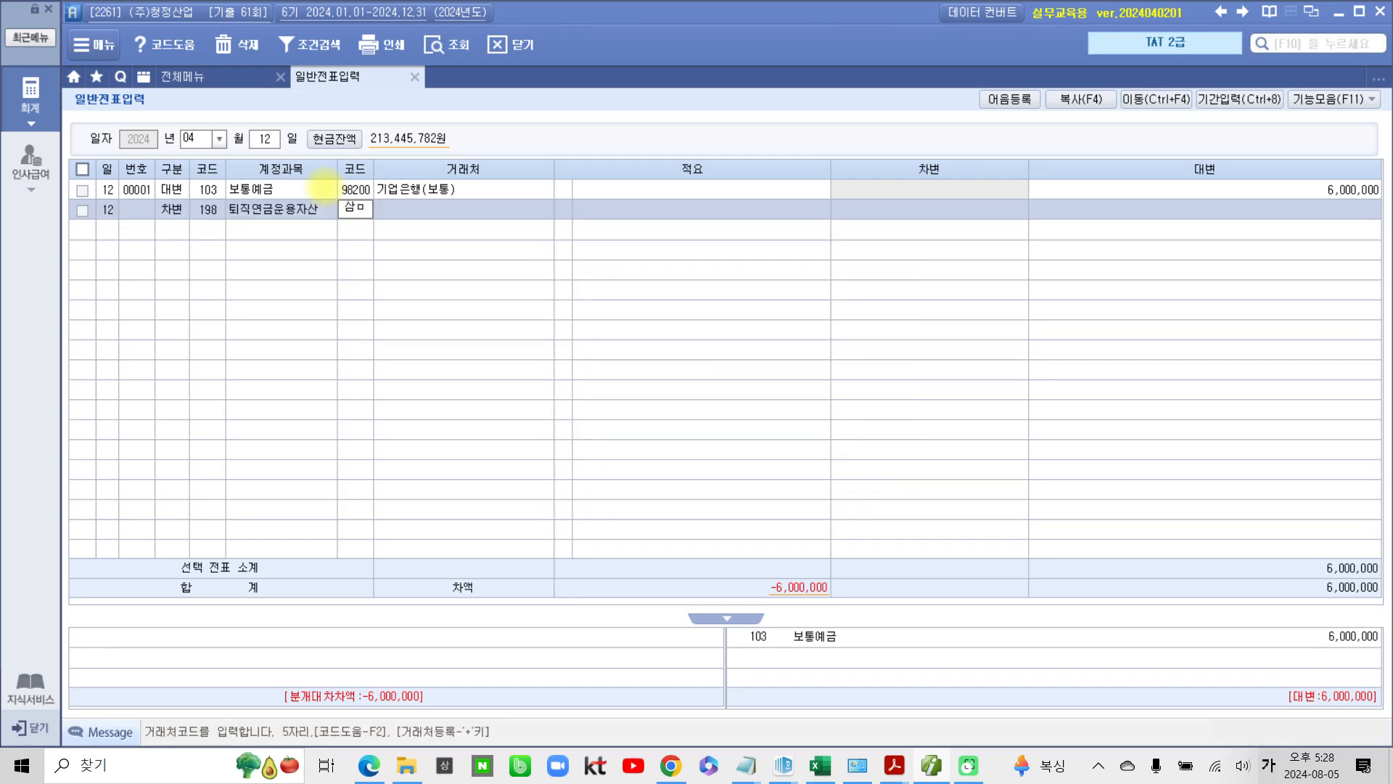
key(BackSpace)
text(서ㅇ)
key(Return)
key(Return)
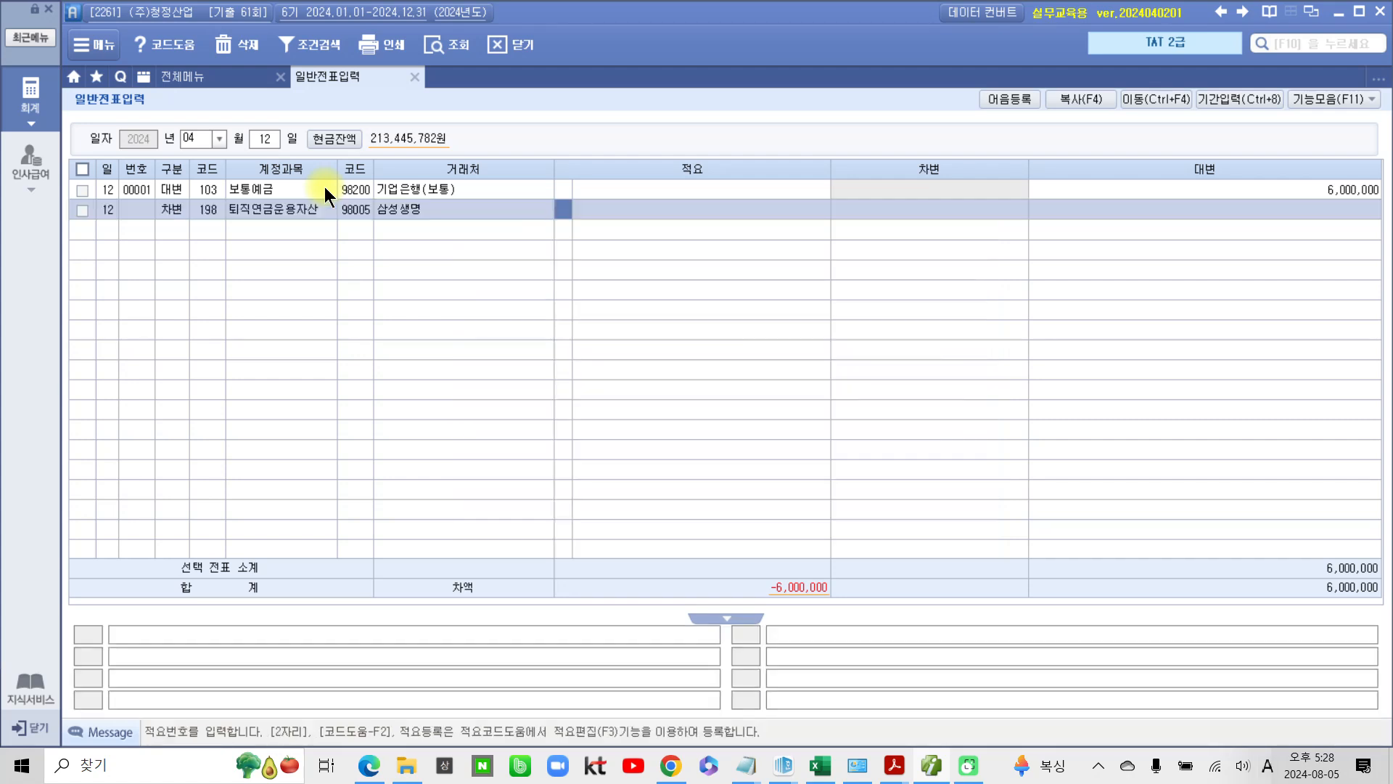
key(Return)
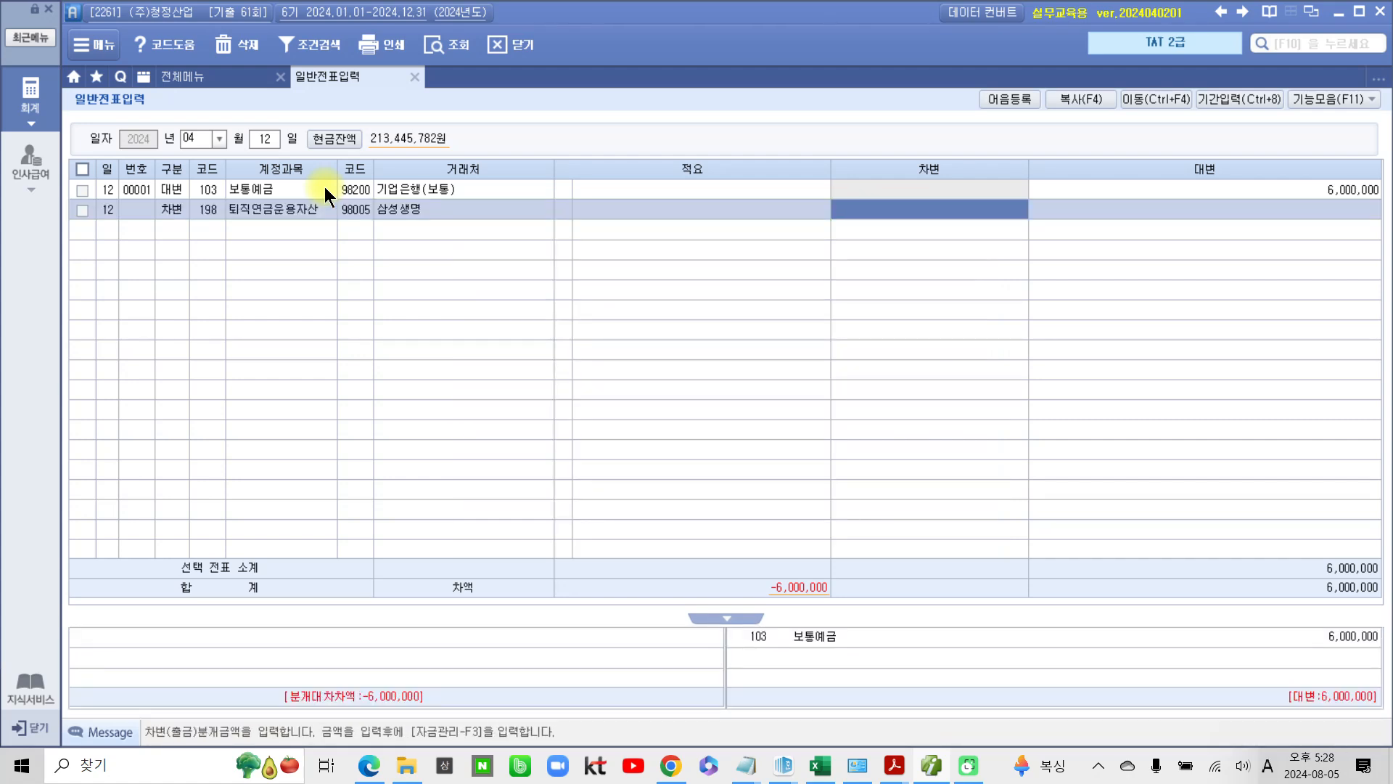
text(3000000)
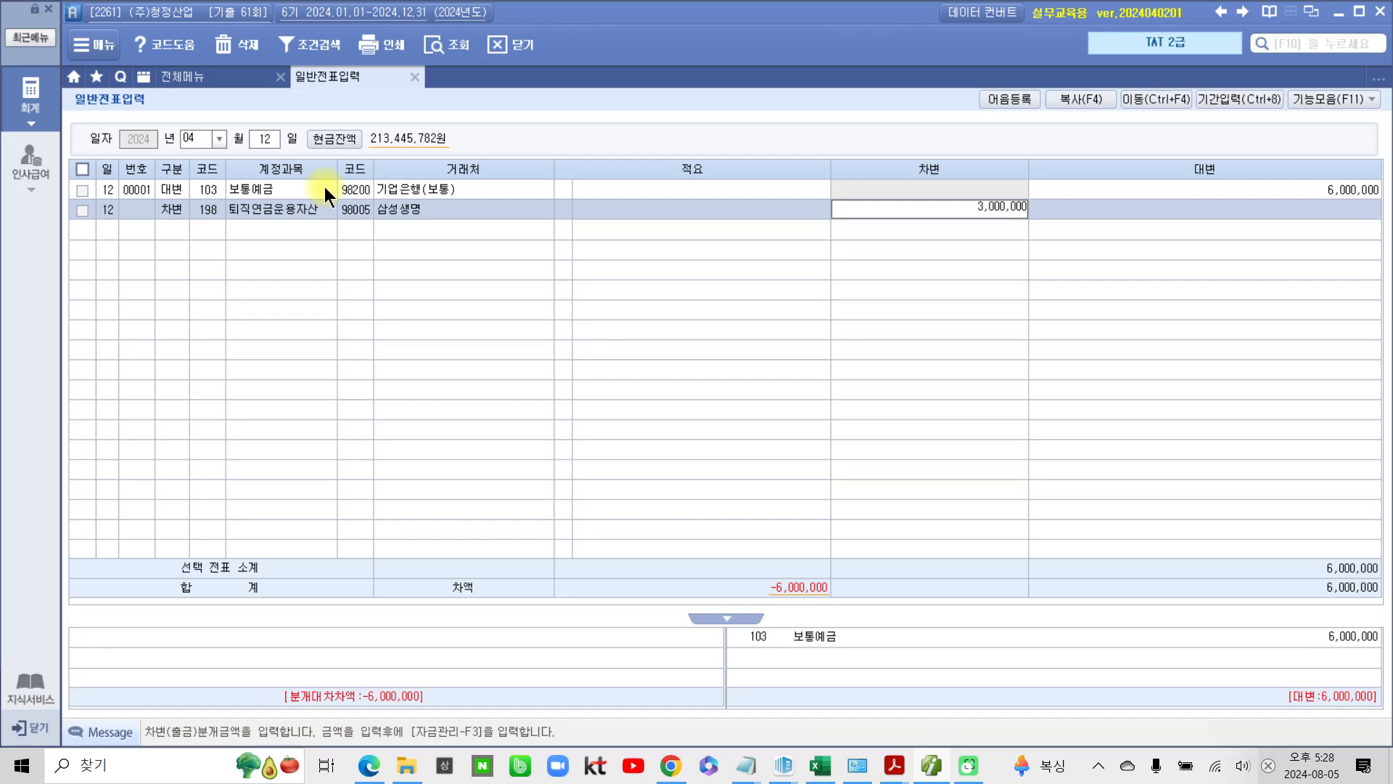
key(Return)
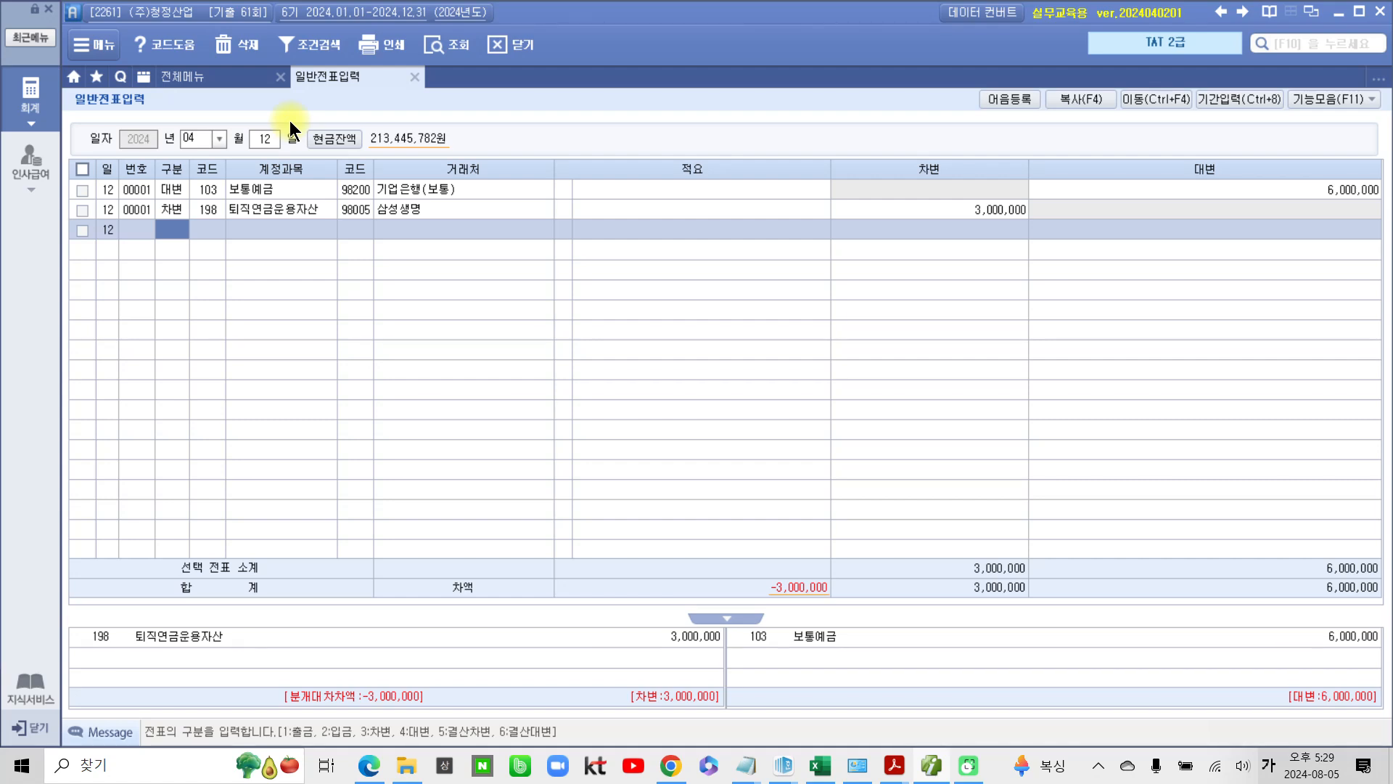
Start another 차변 line and choose account 806 퇴직급여 by searching the account codes for 퇴직
text(3)
text(티)
key(BackSpace)
text(퇴)
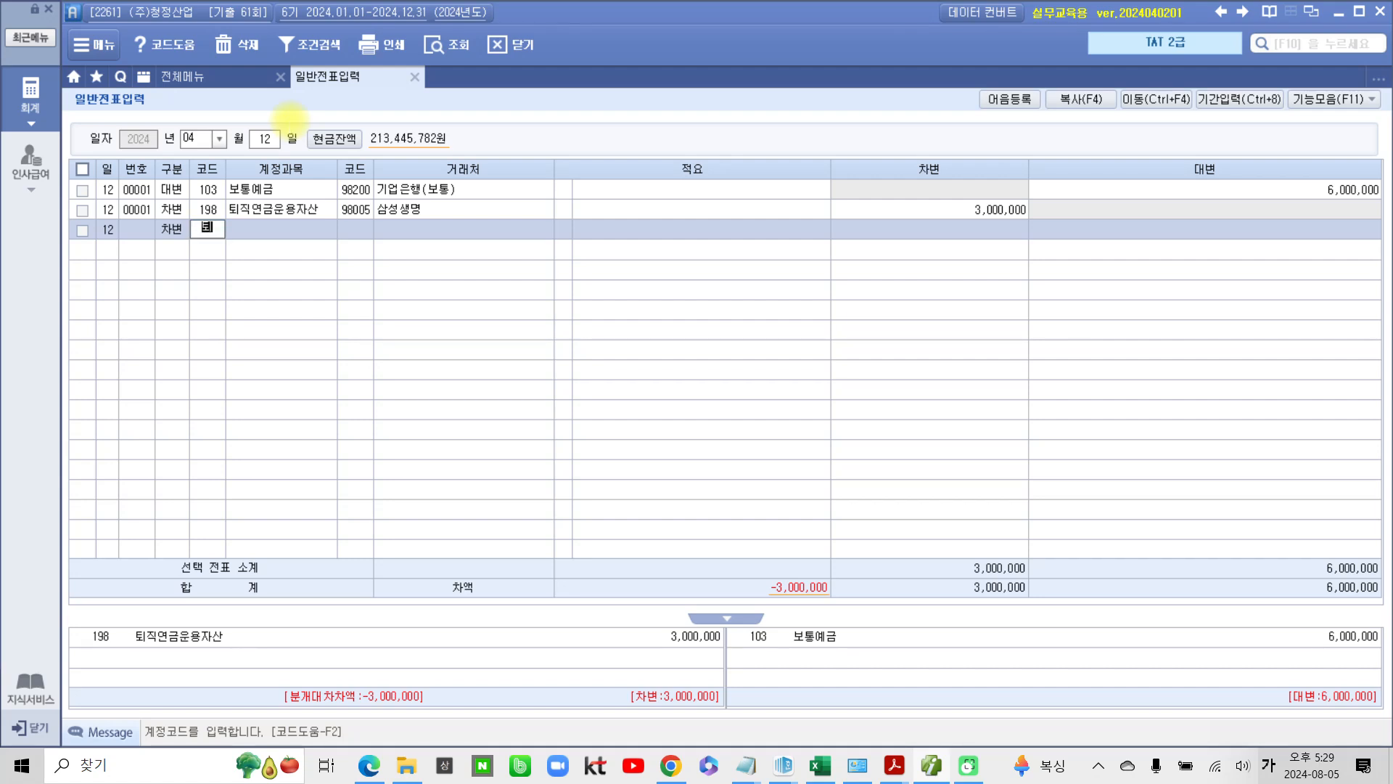
text(직)
key(Return)
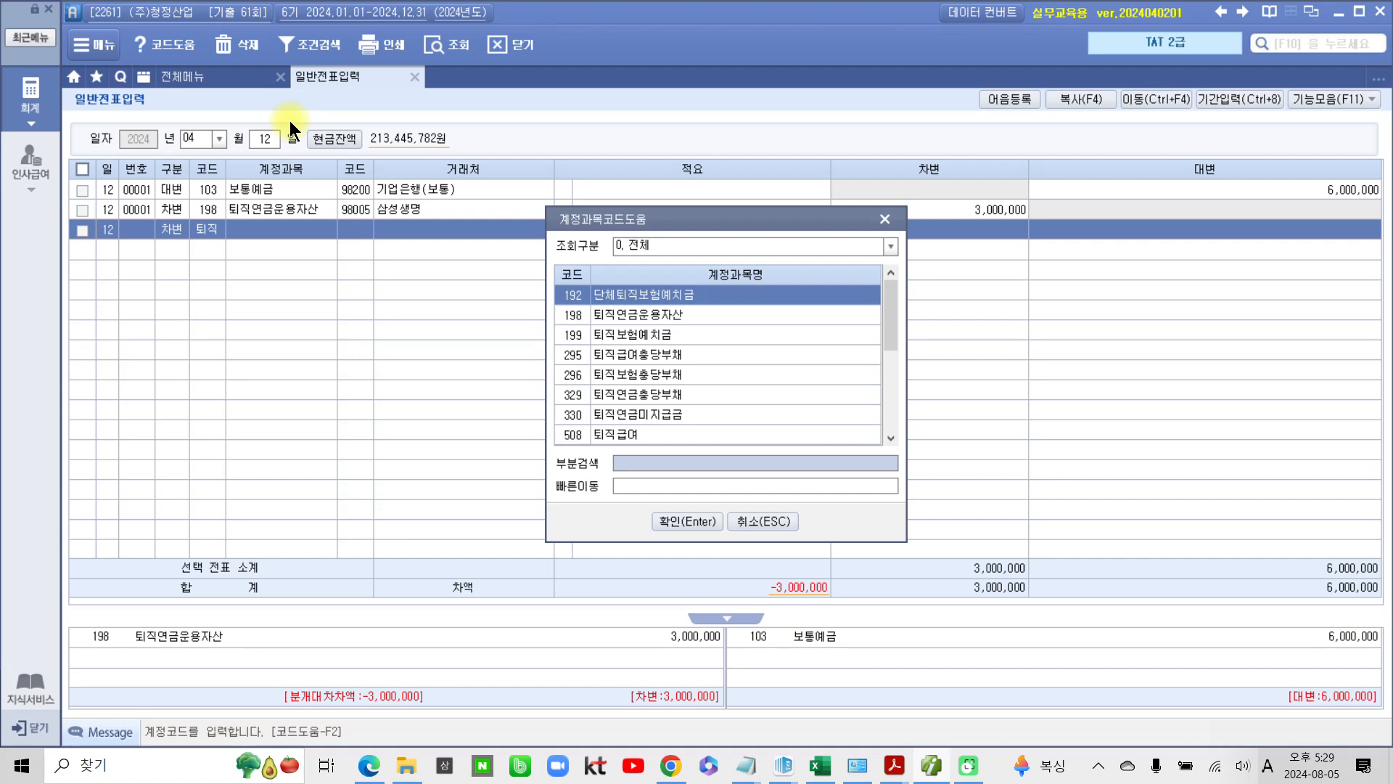
key(Down)
key(Down)
key(Down)
key(Down)
key(Down)
key(Down)
key(Down)
key(Down)
key(Down)
key(Down)
key(Down)
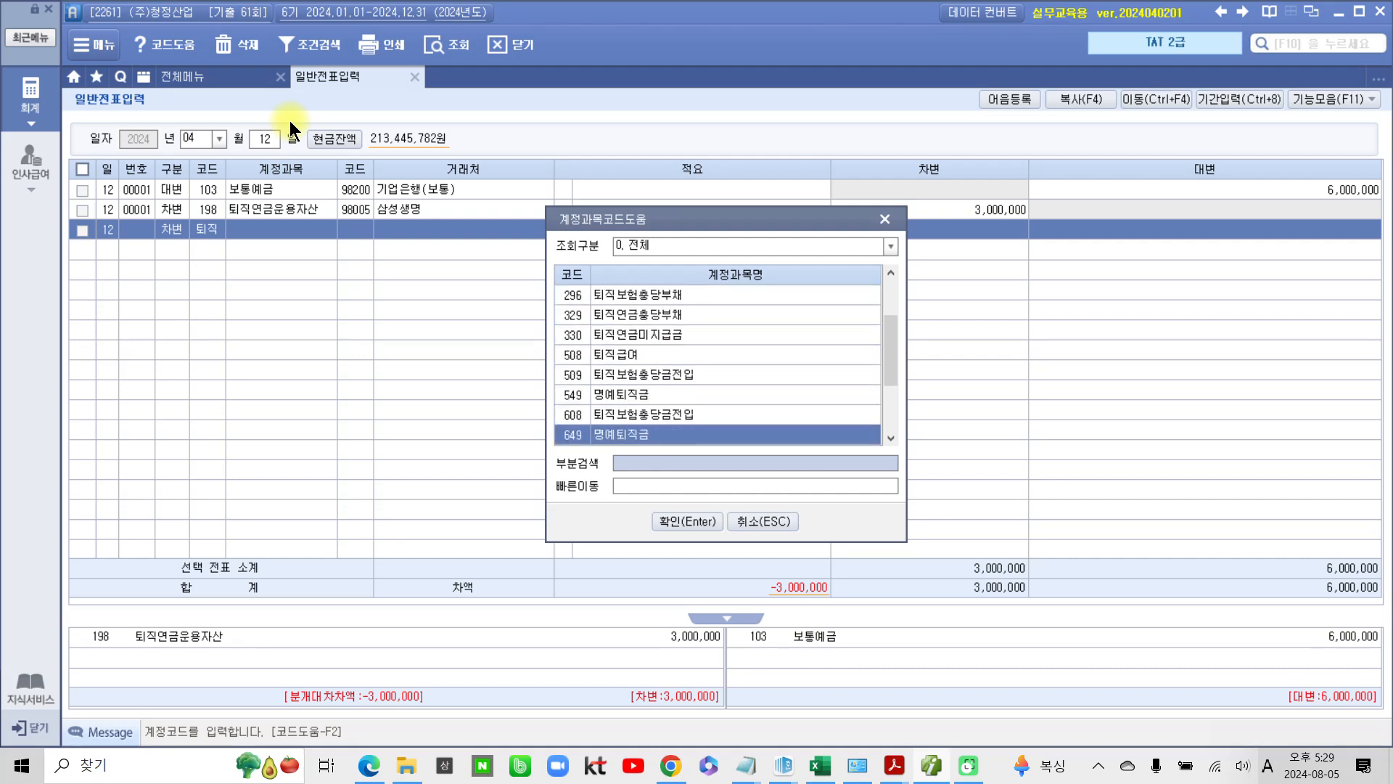
key(Down)
key(Down)
key(Down)
key(Down)
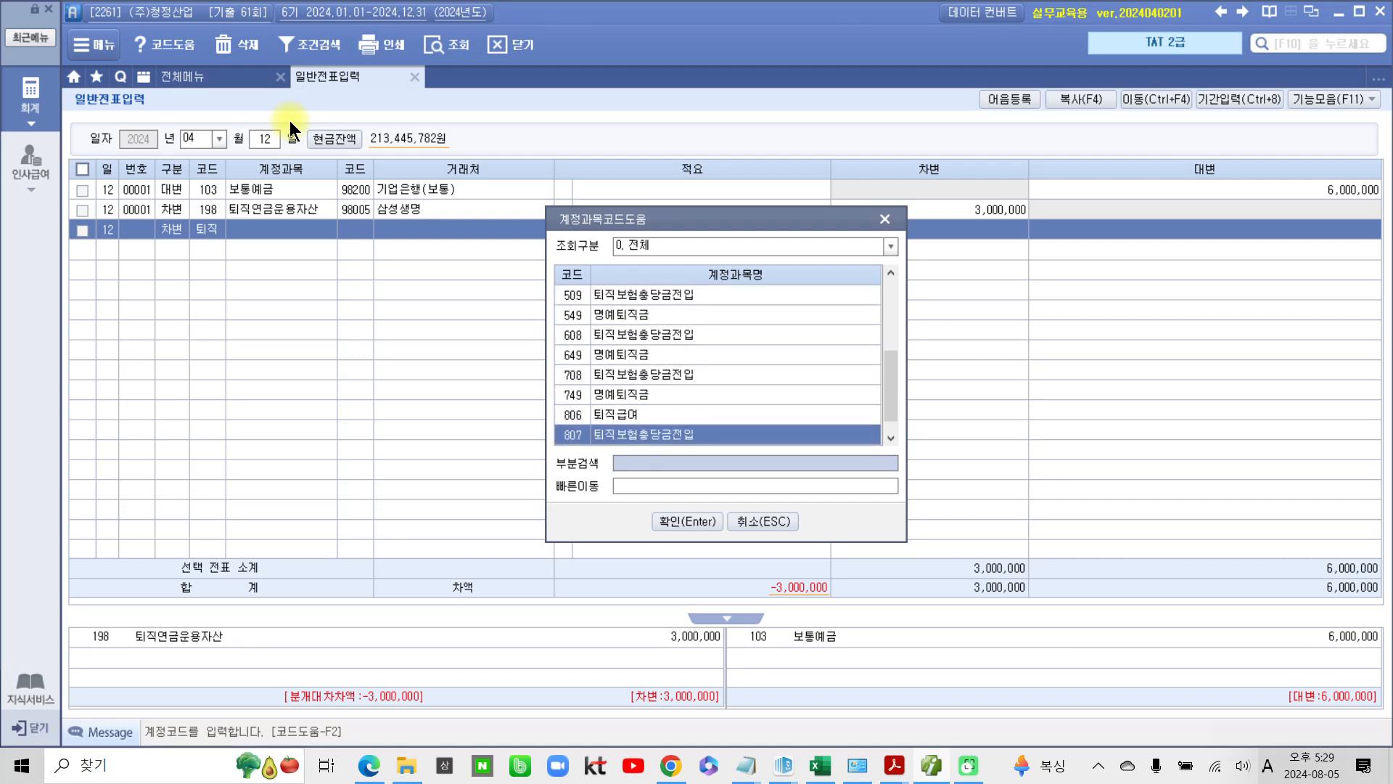
key(Up)
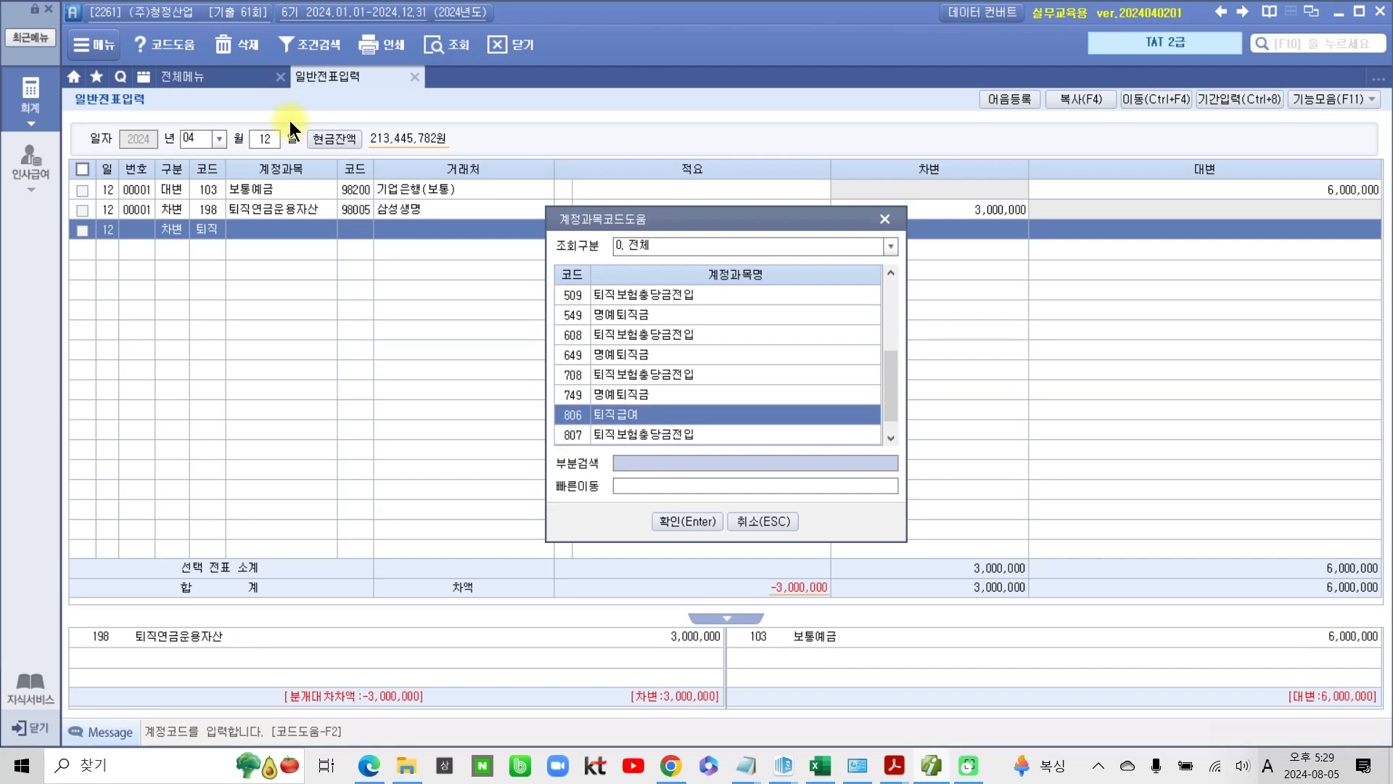
key(Return)
Enter 1,500,000 as the debit amount for account 806 퇴직급여, leaving 거래처 and 적요 blank
key(Return)
key(Return)
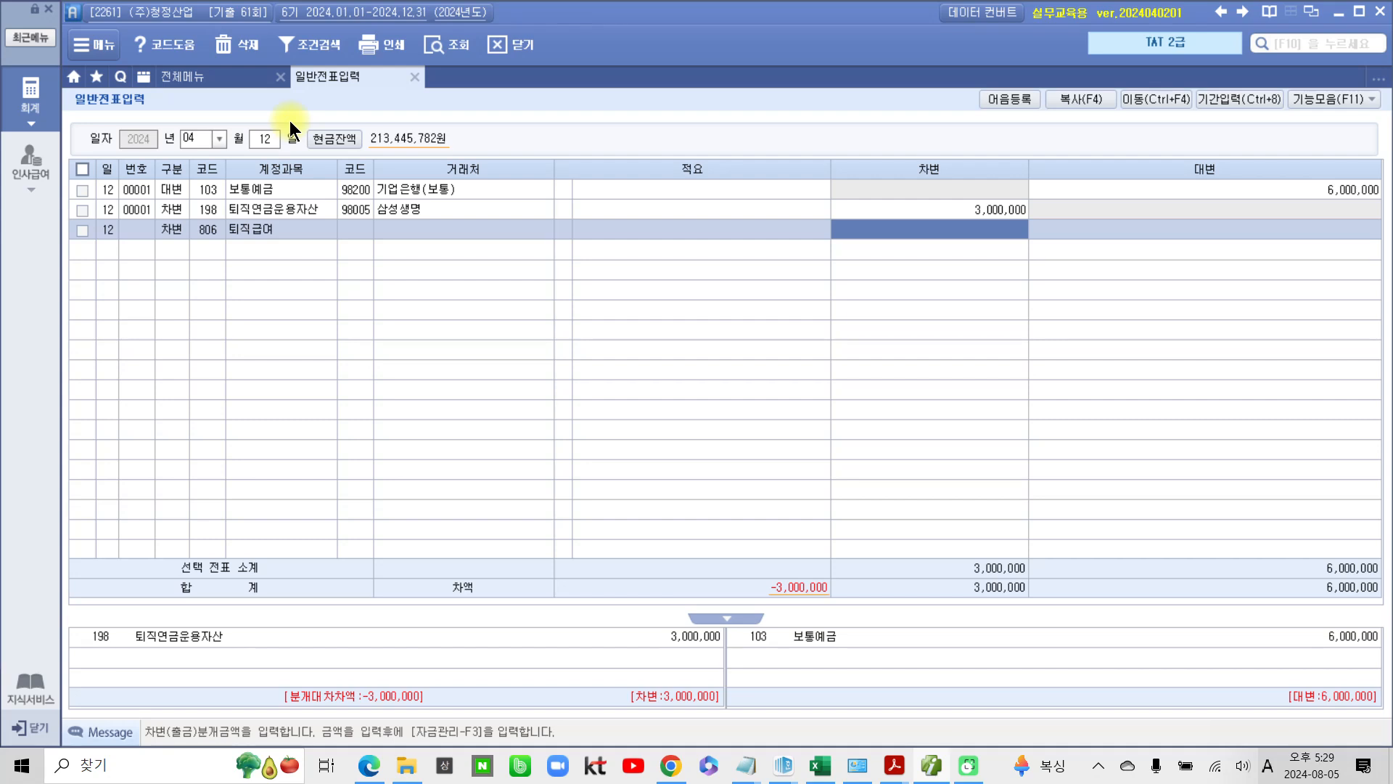
text(1)
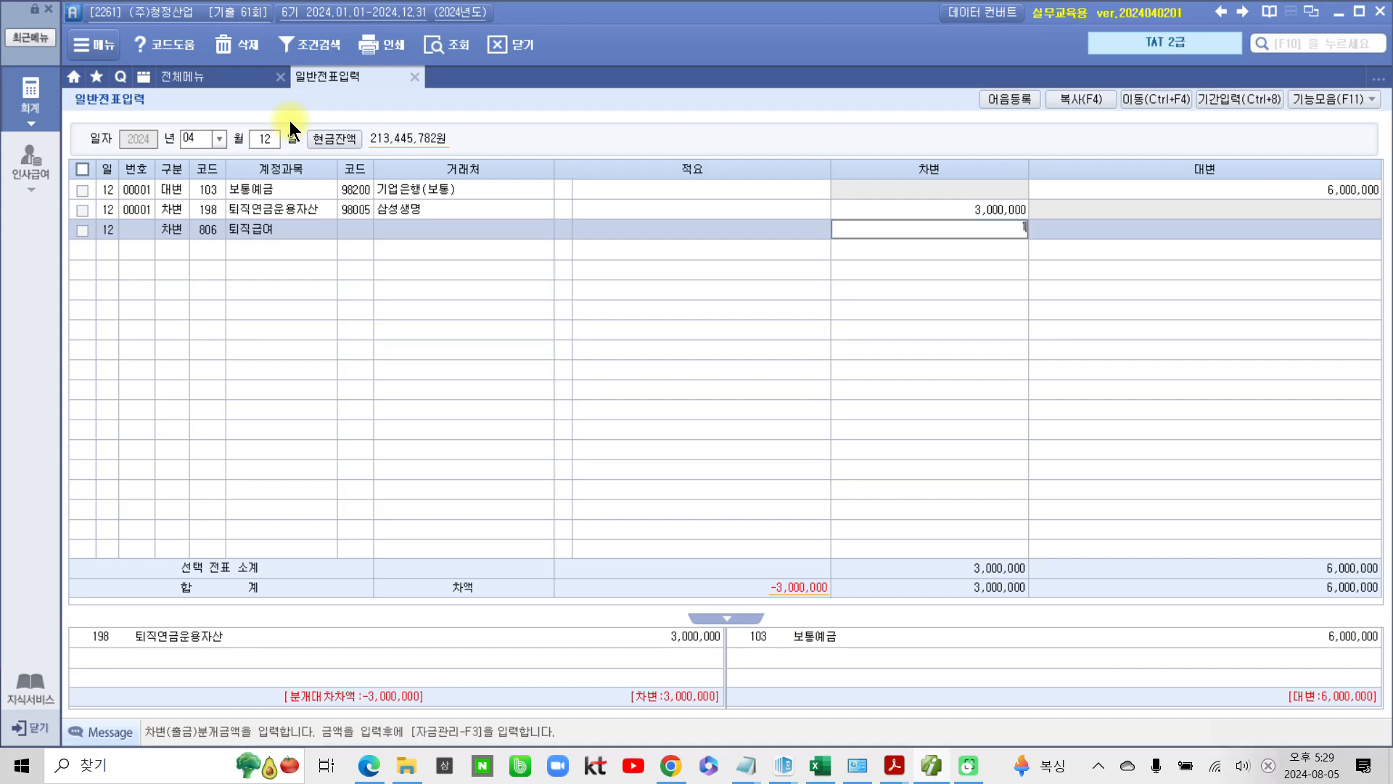
text(,500,000)
key(Return)
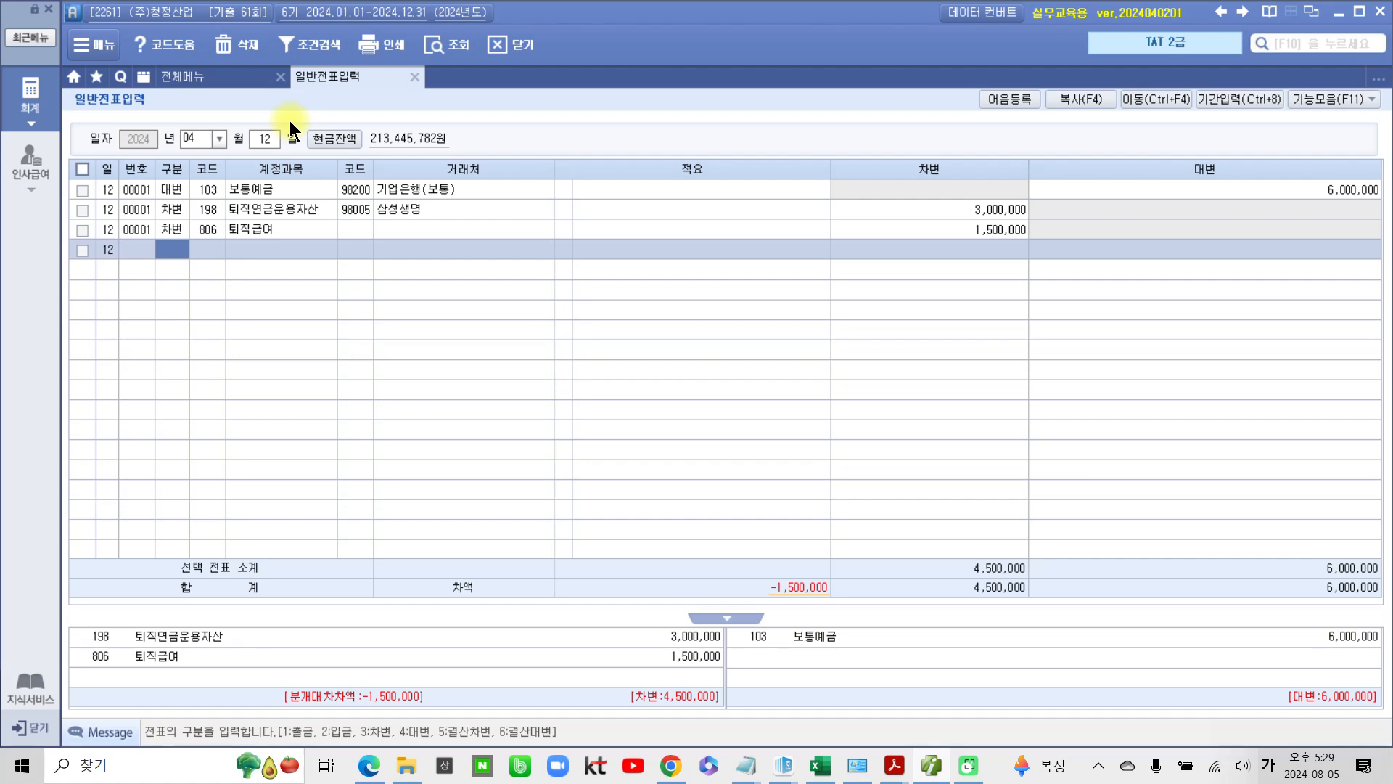
Start a further 차변 line and choose account 508 퇴직급여 by searching the account codes for 퇴직
text(3)
key(Return)
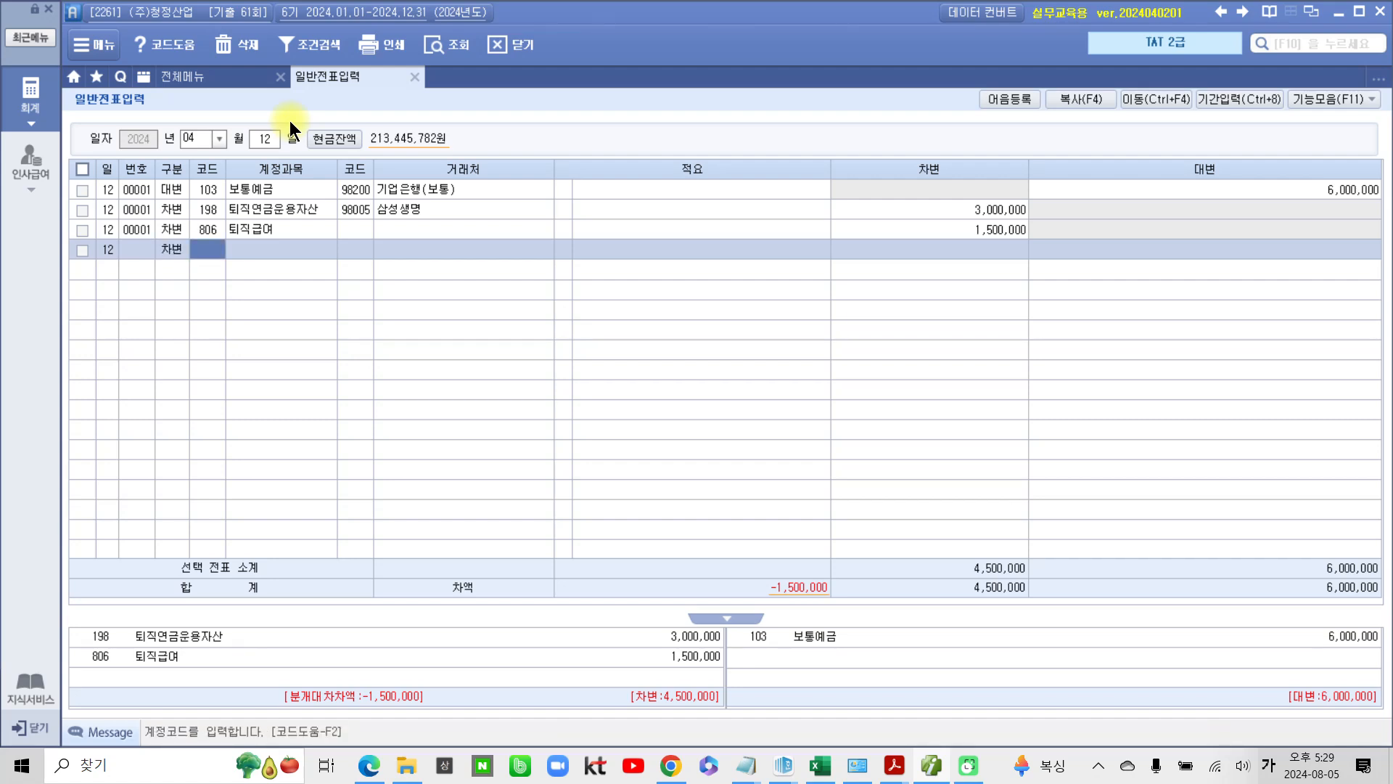
text(506)
key(Return)
key(shift+Tab)
text(퇴직)
key(Return)
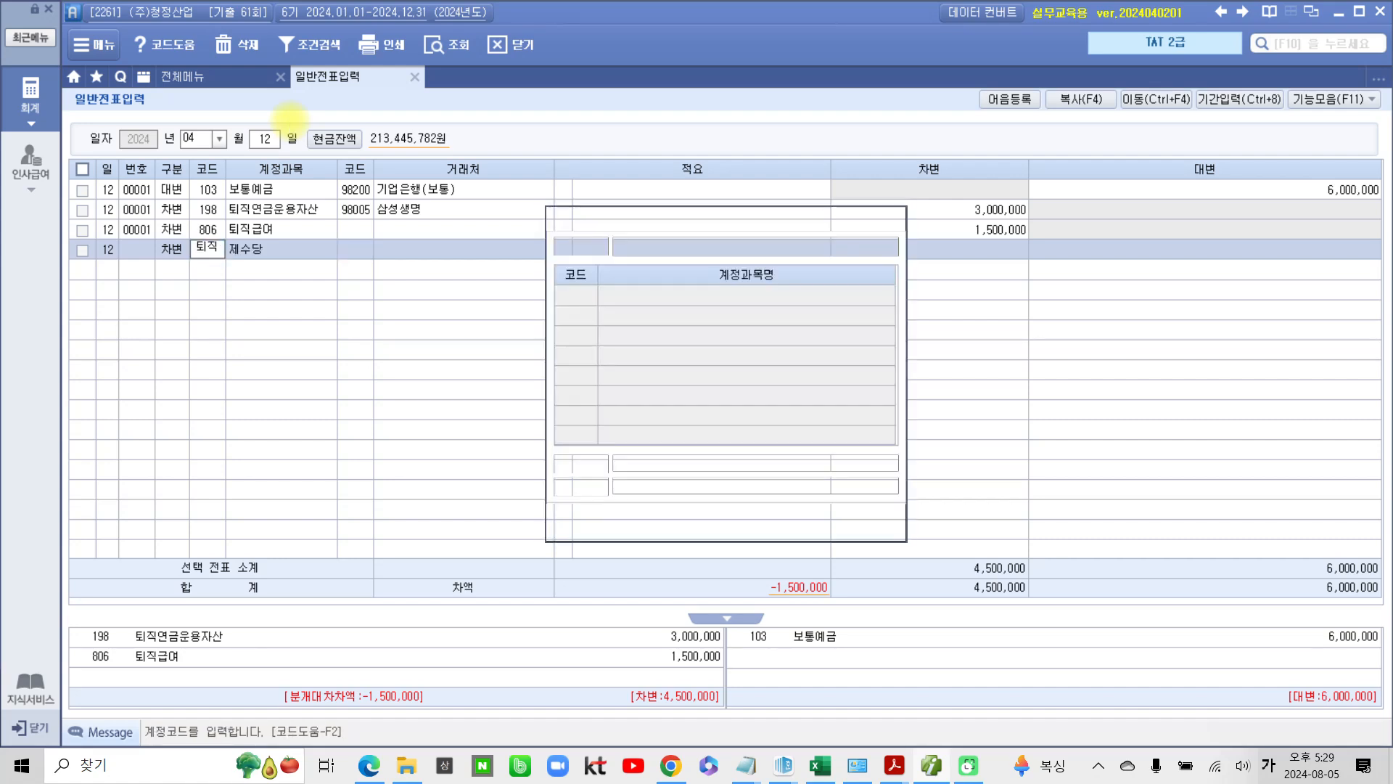
key(Down)
key(Down)
key(Down)
key(Down)
key(Down)
key(Down)
key(Down)
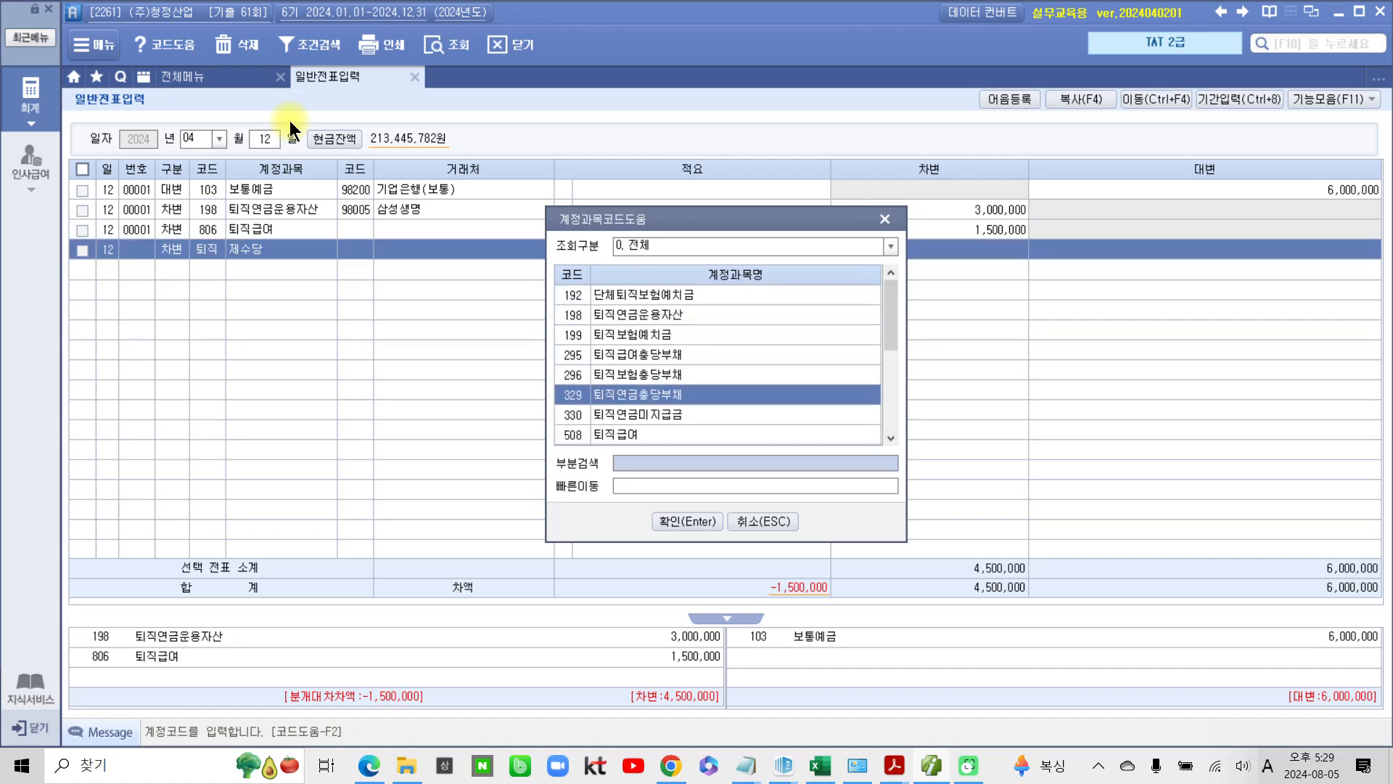
key(Return)
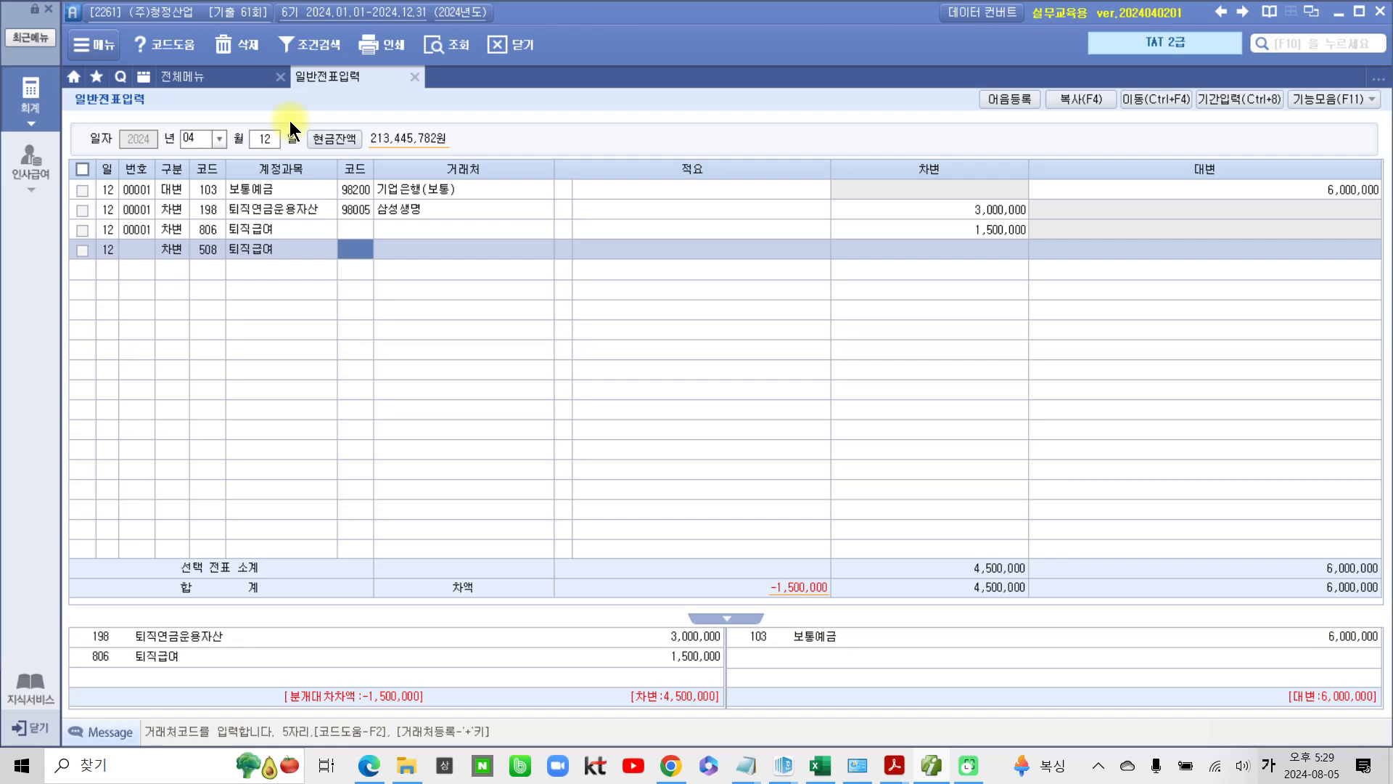
Enter 1,500,000 as the debit amount for account 508 퇴직급여, leaving 거래처 and 적요 blank
key(Return)
key(Return)
text(1,500,000)
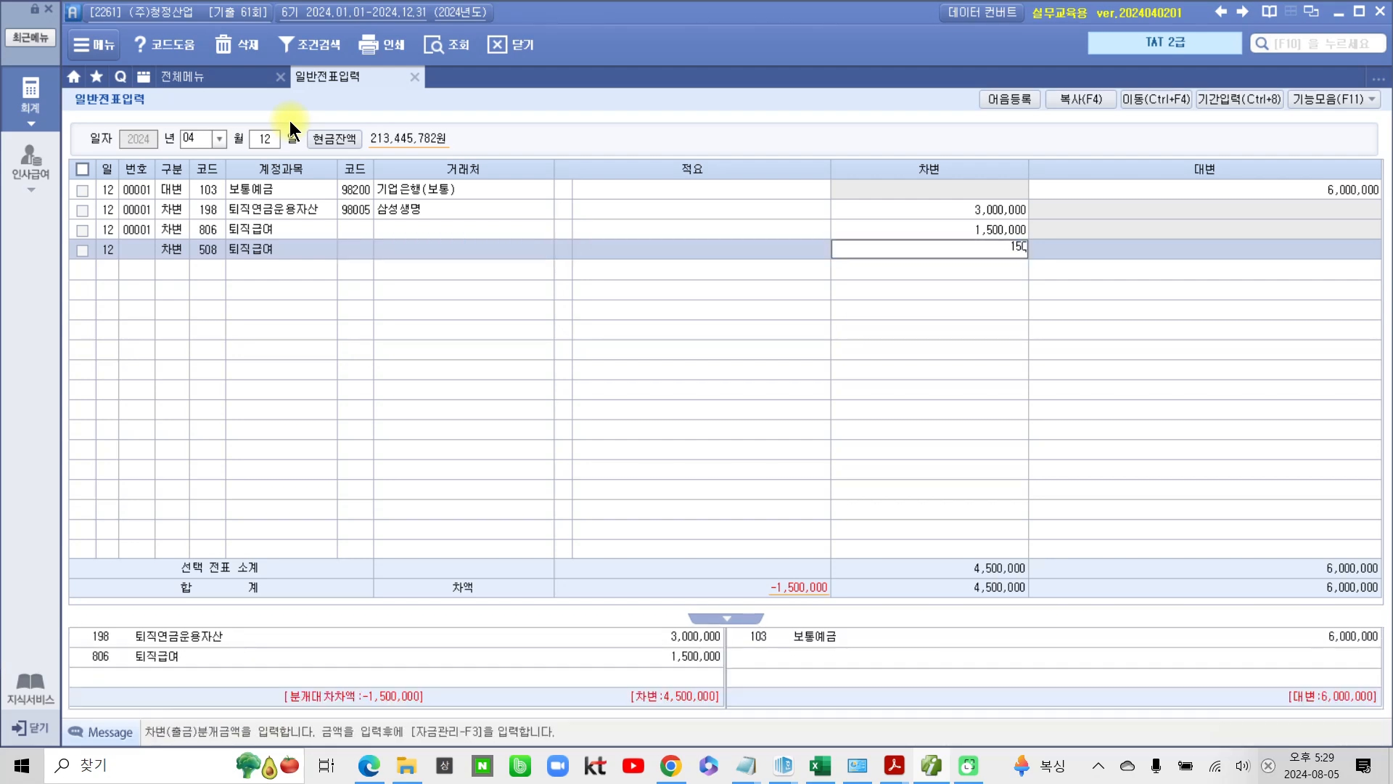
key(Return)
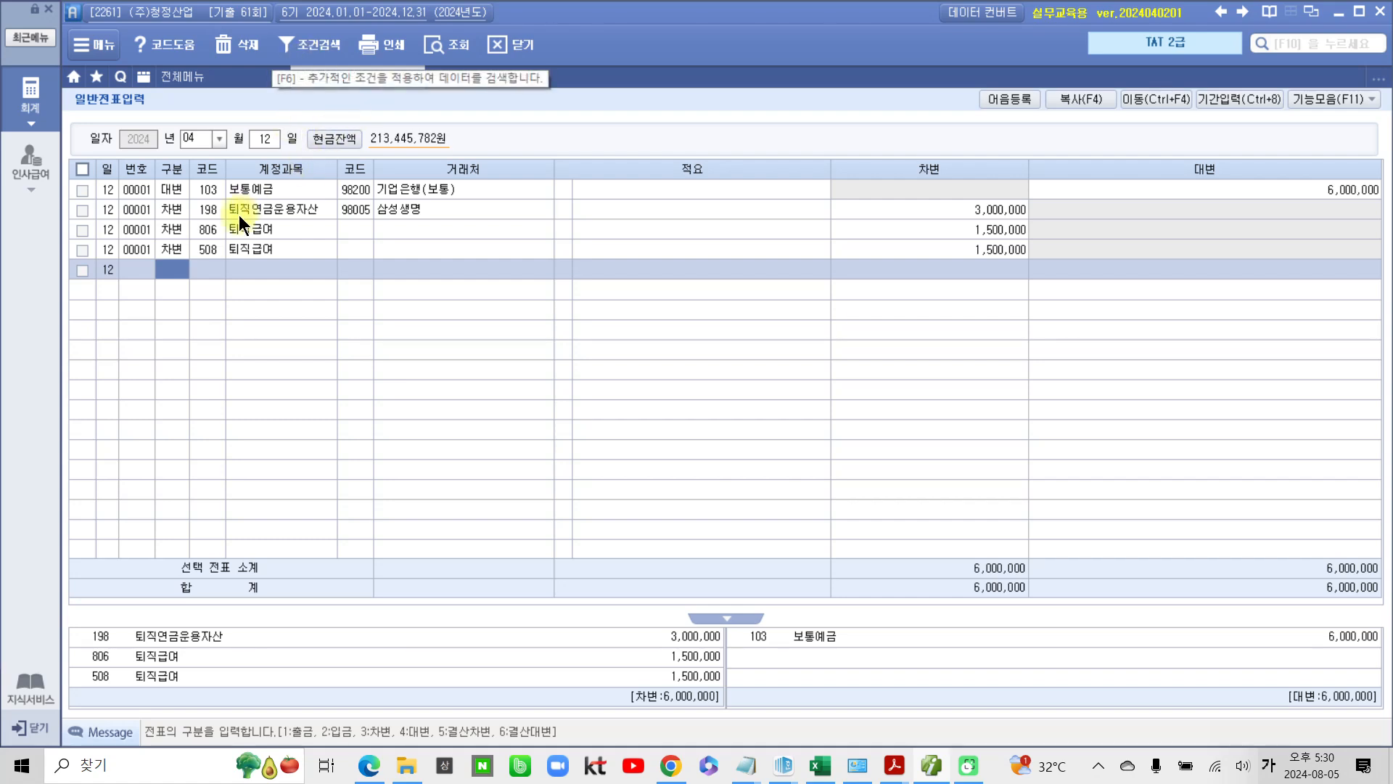
click(219, 251)
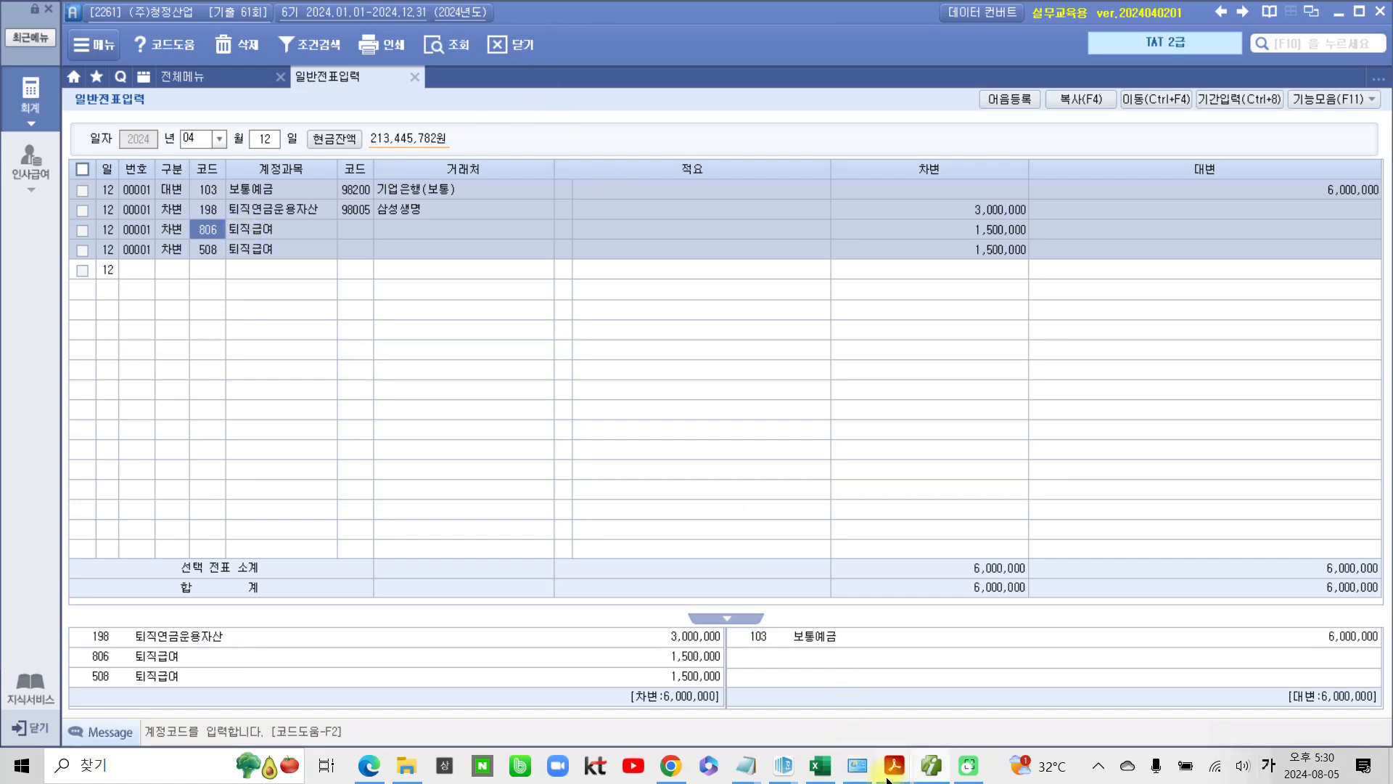
Switch to the exam PDF and highlight the 전자세금계산서 발급 heading in the 부가가치세관리 section
mouse_move(892, 768)
click(925, 722)
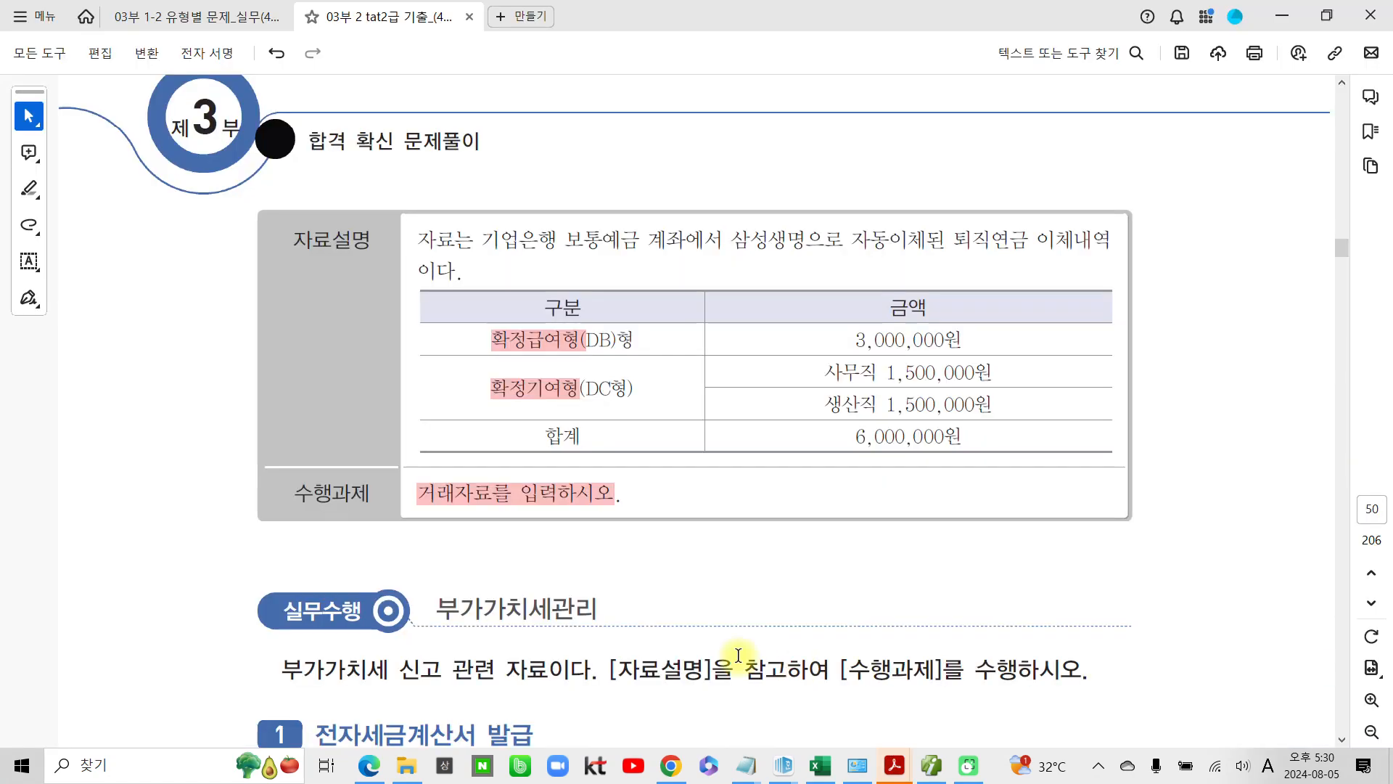
scroll(619, 621, down, 3)
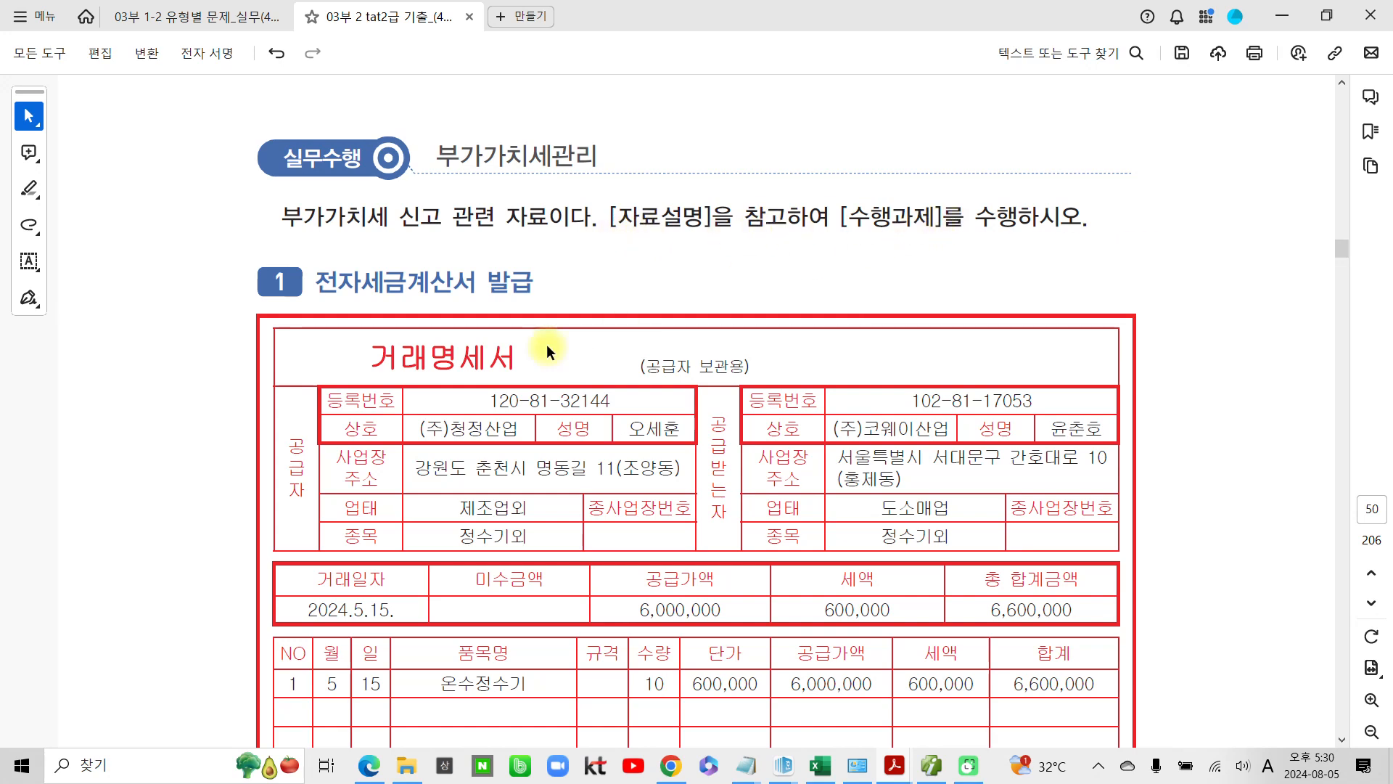
scroll(524, 343, down, 1)
drag(336, 176, 532, 176)
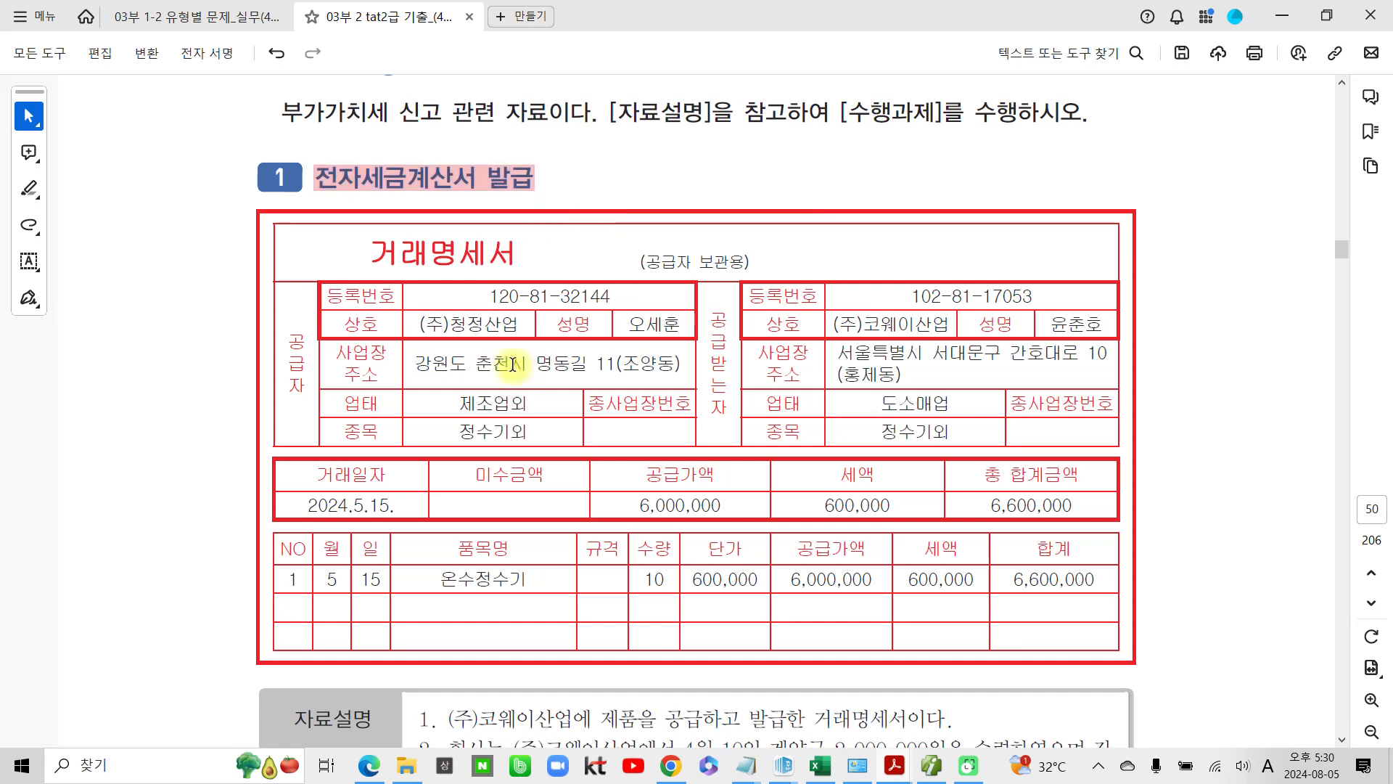
Highlight 계약금 2,000,000원을 in the 자료설명 and review the 거래명세서 for (주)코웨이산업
scroll(514, 367, down, 3)
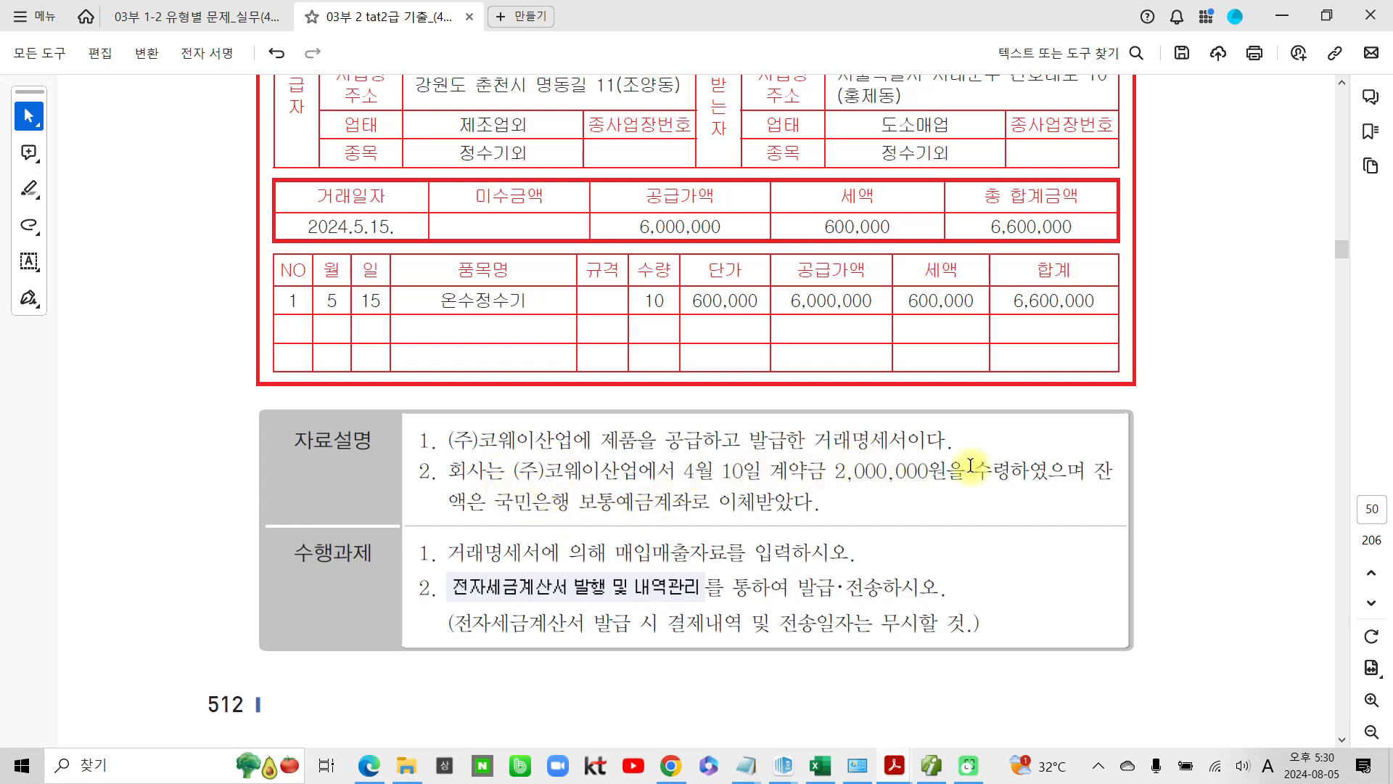
drag(770, 472, 936, 468)
click(985, 505)
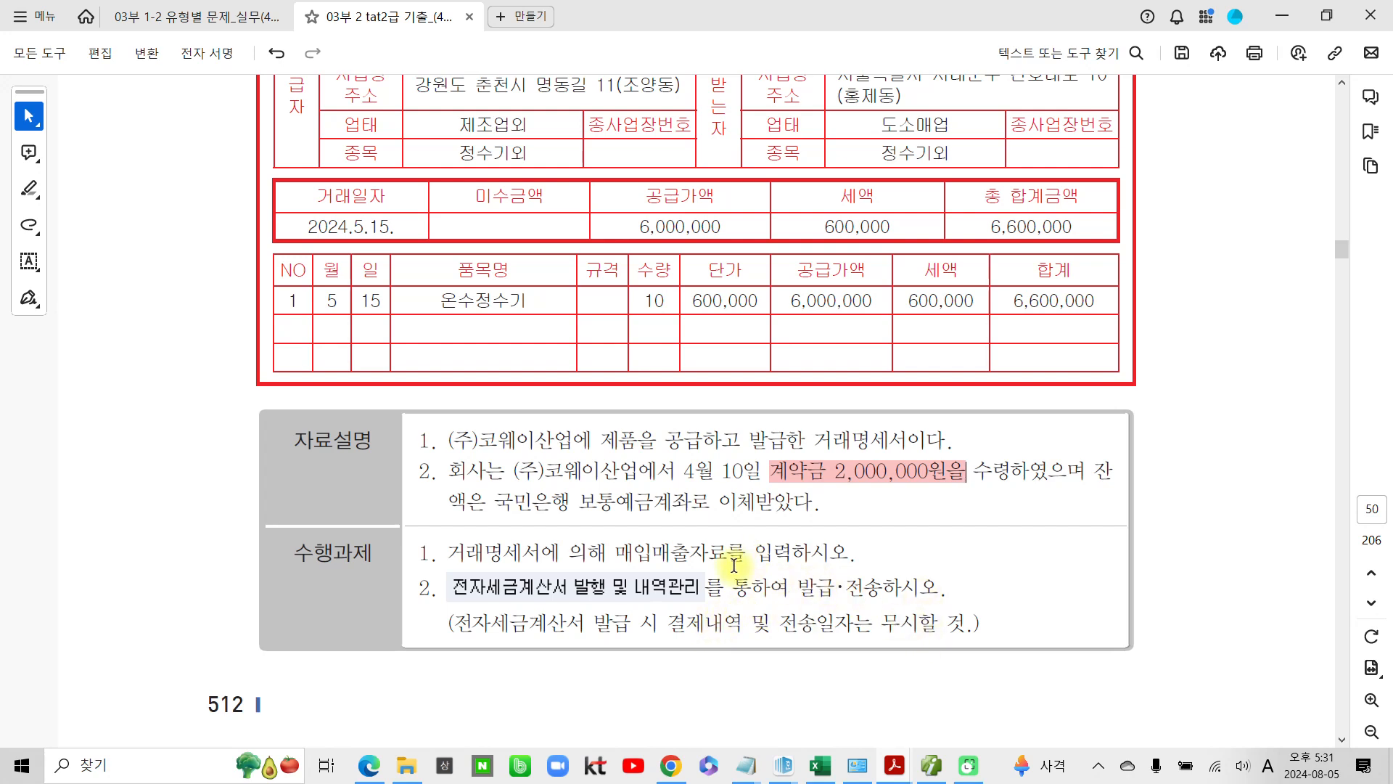
scroll(733, 577, up, 2)
scroll(721, 574, up, 1)
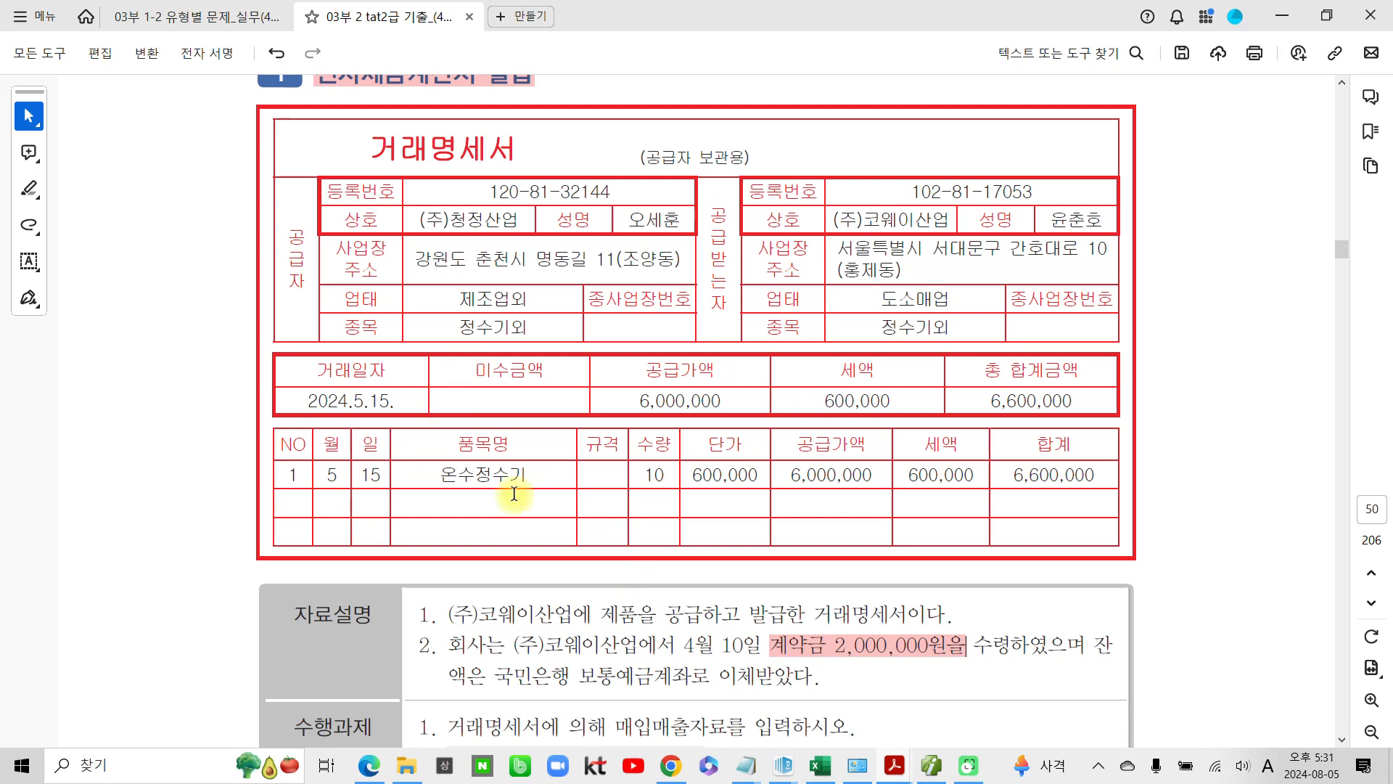
Switch back to the accounting program and open 매입매출전표입력 from 전표입력/장부
click(932, 765)
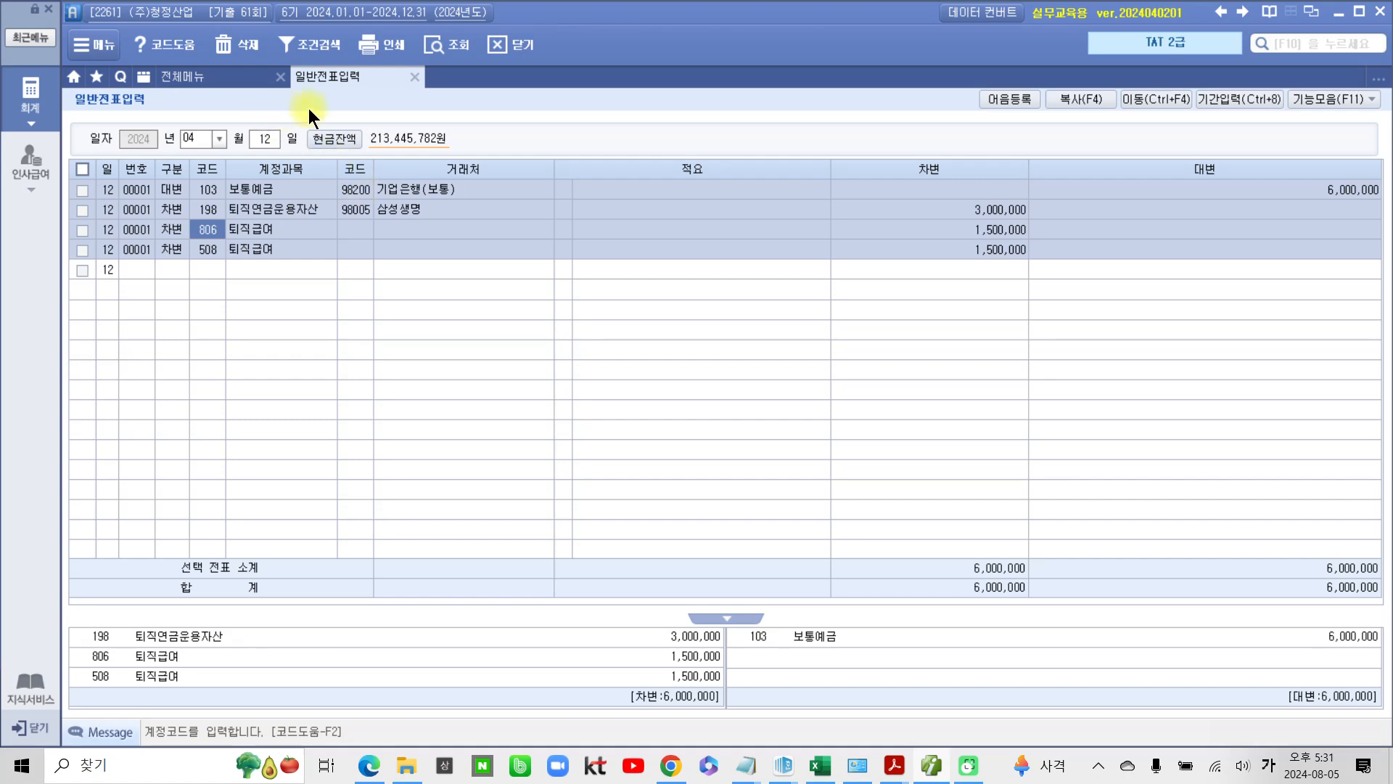
click(207, 80)
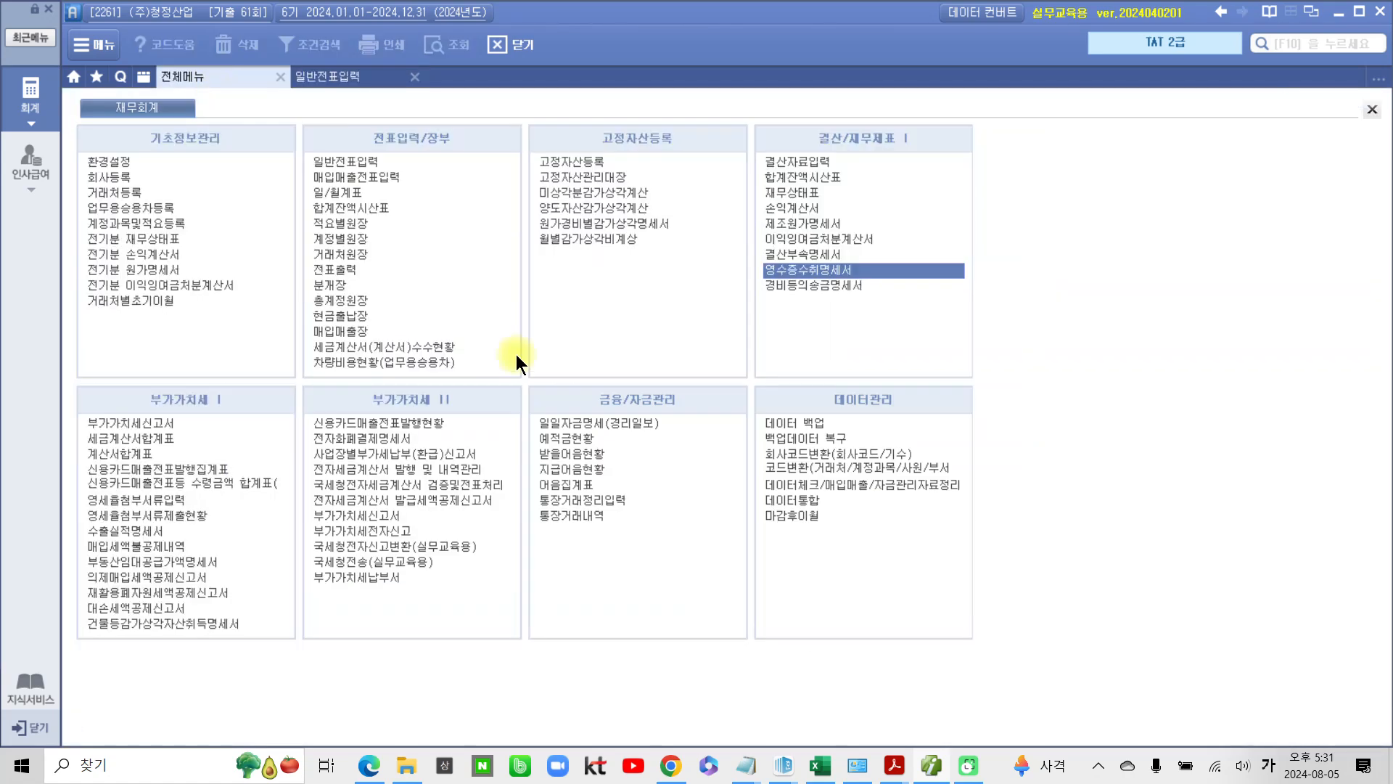
click(378, 176)
Set the voucher date to May 15 and start a sales line of type 11 과세
text(05)
key(Return)
text(1)
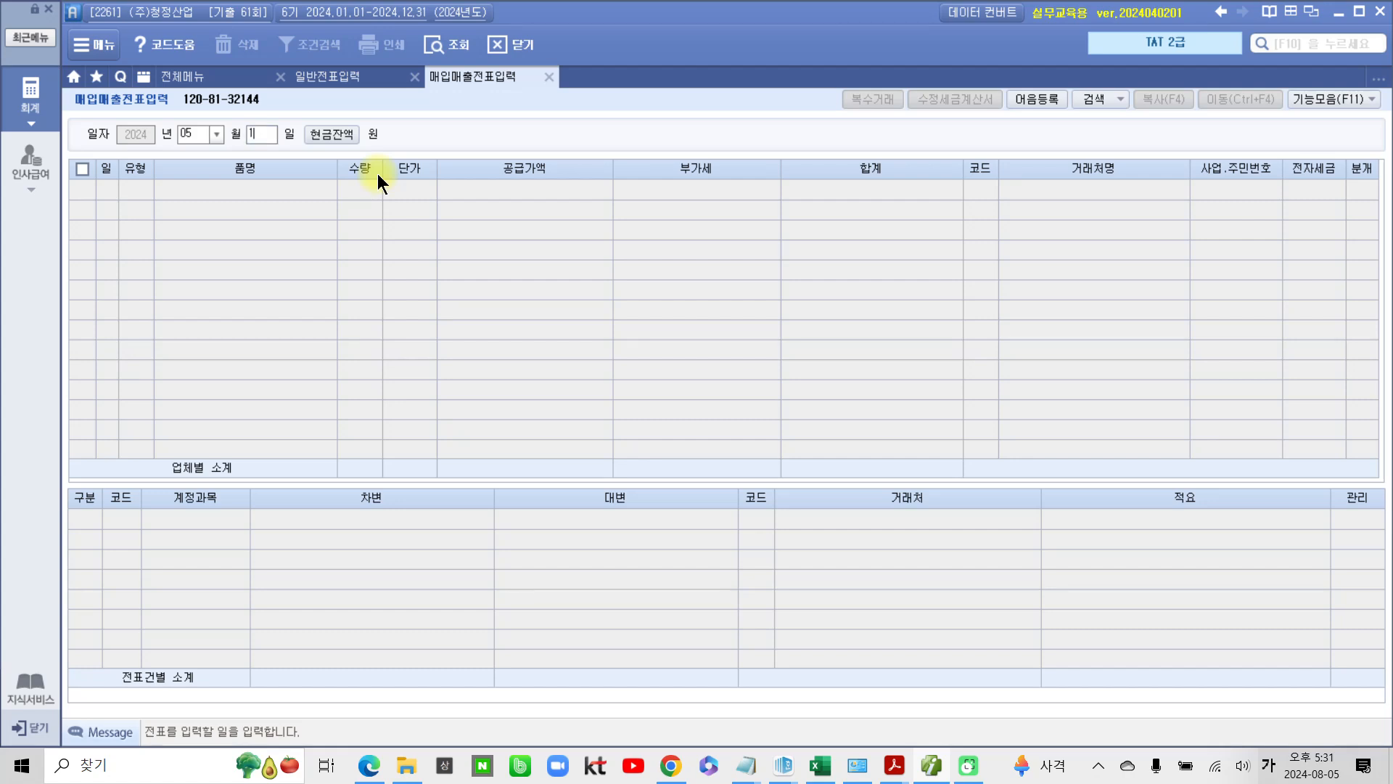
text(5)
key(Return)
key(Return)
text(11)
key(Return)
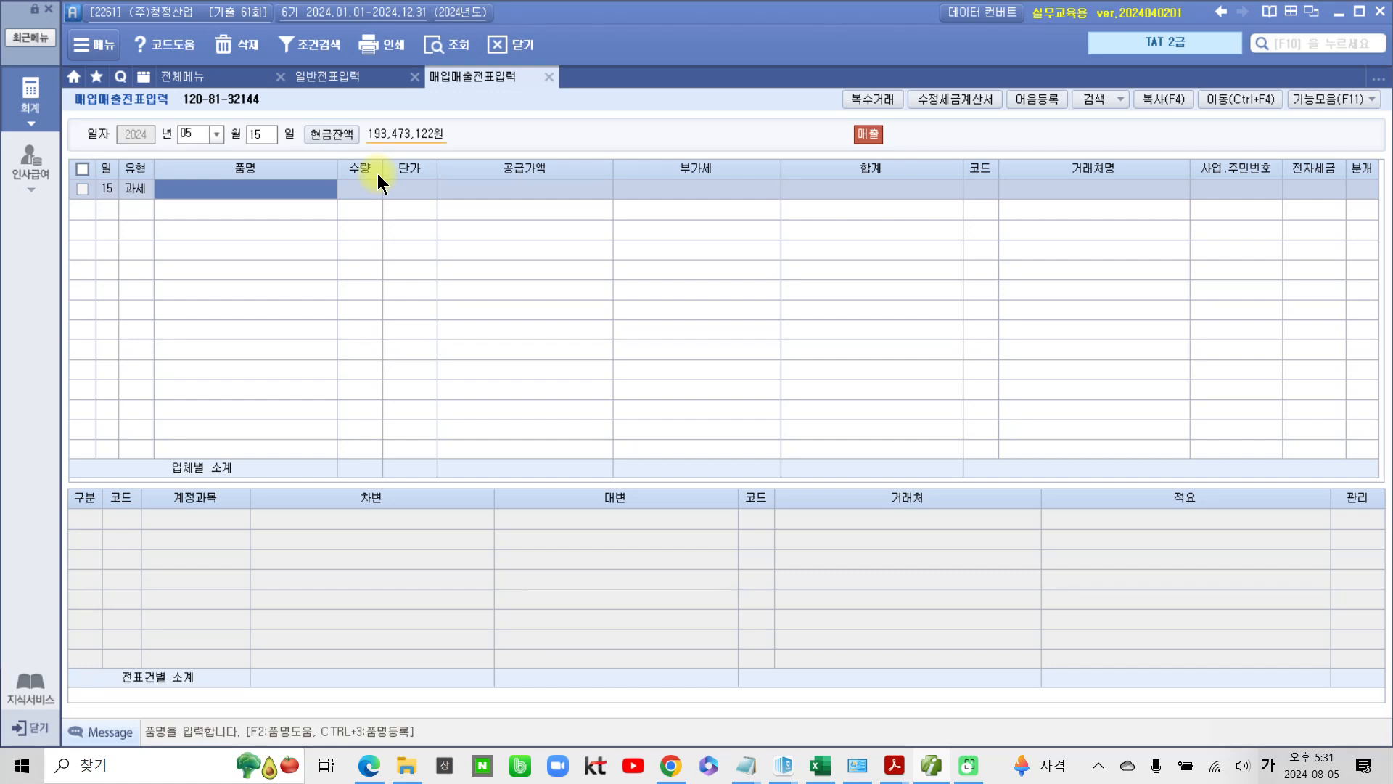
Enter 온수정수기 as the 품명 of the May 15 sales line
text(온수정)
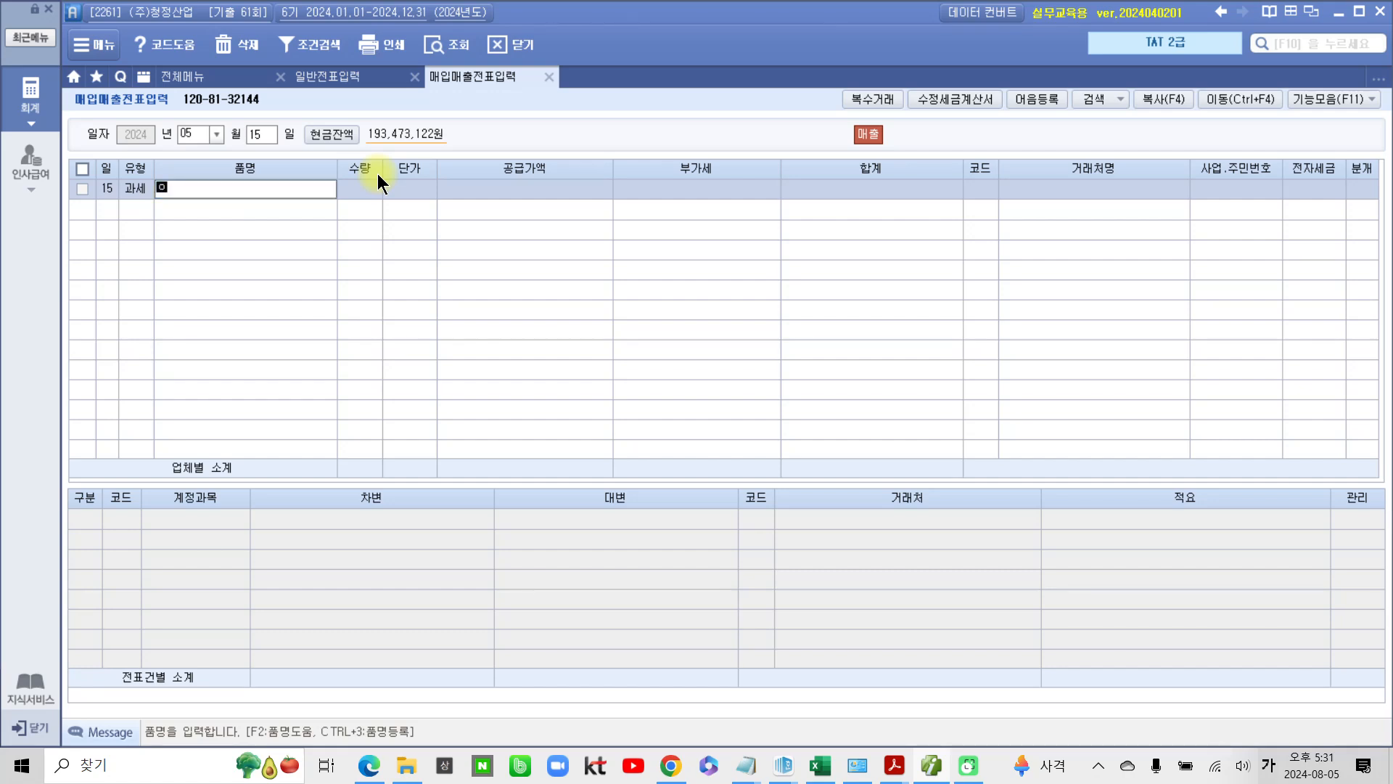
text(쉬)
key(BackSpace)
text(가)
key(Return)
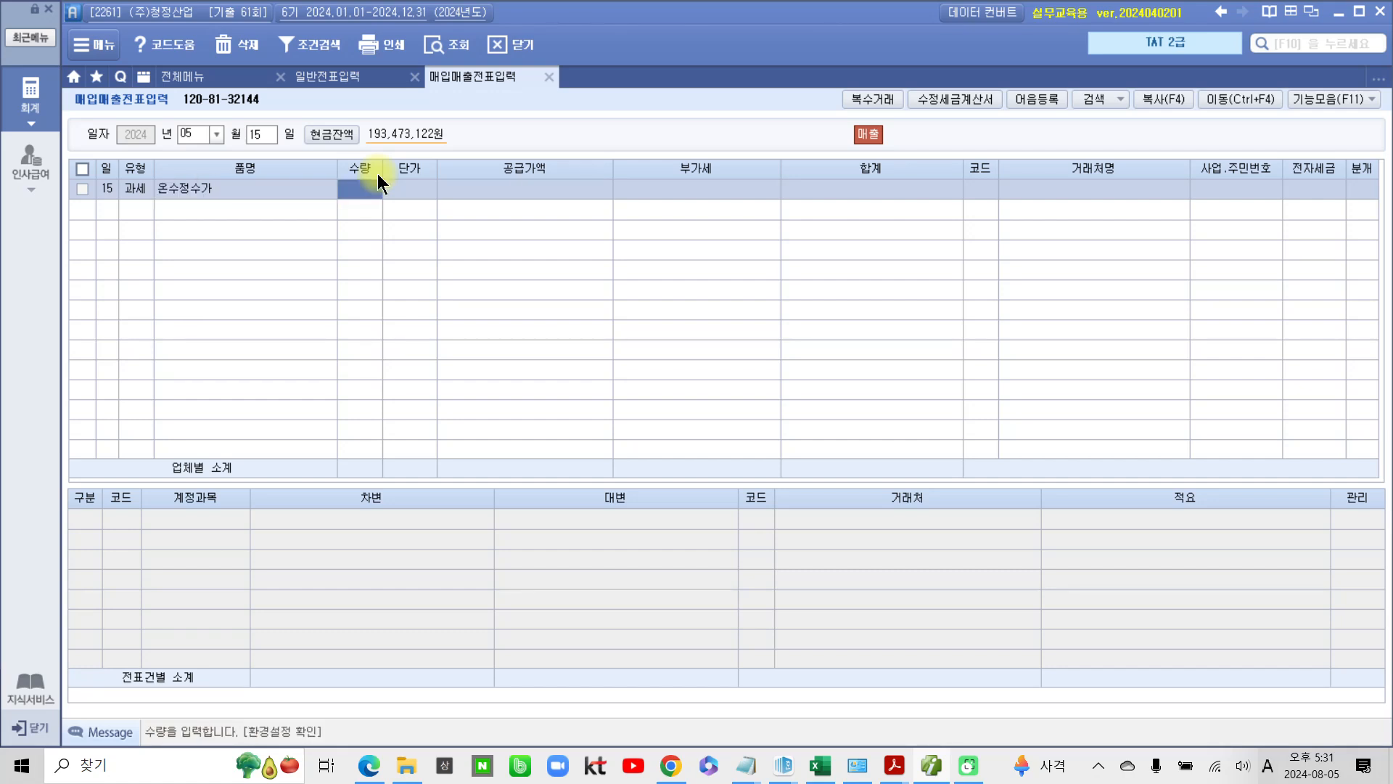
click(254, 190)
click(254, 190)
key(BackSpace)
text(ㄱㅣ)
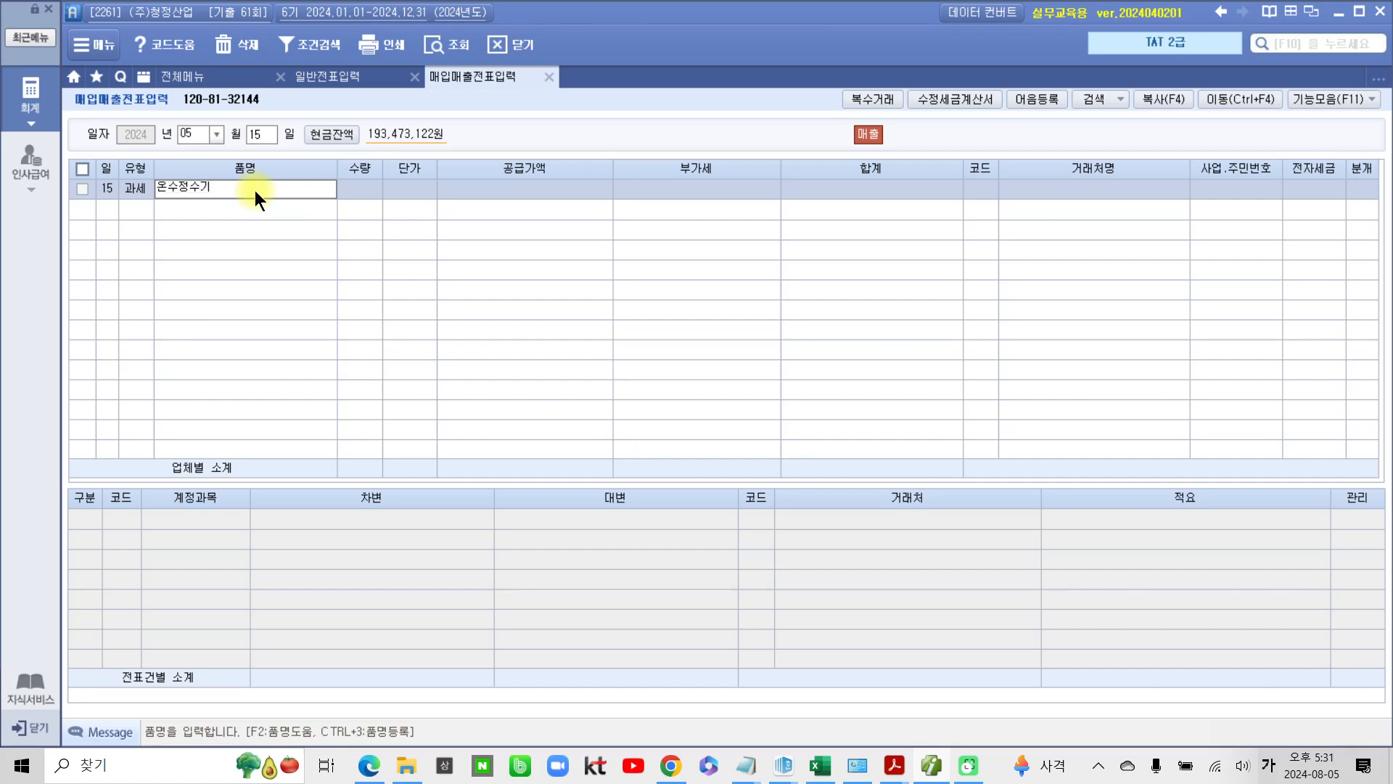
key(Return)
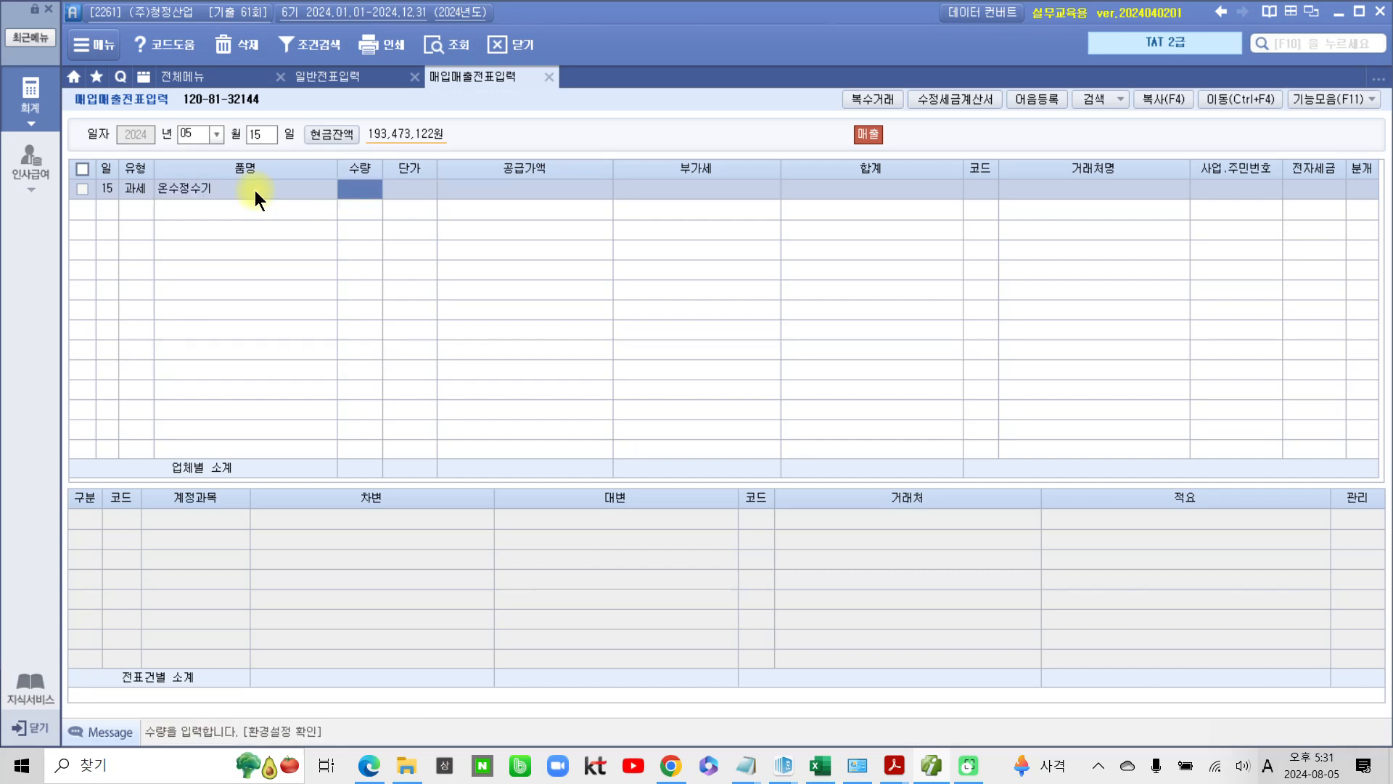
Enter a 수량 of 10 and a 단가 of 600,000, accepting the calculated 공급가액 and 부가세
text(10)
key(Return)
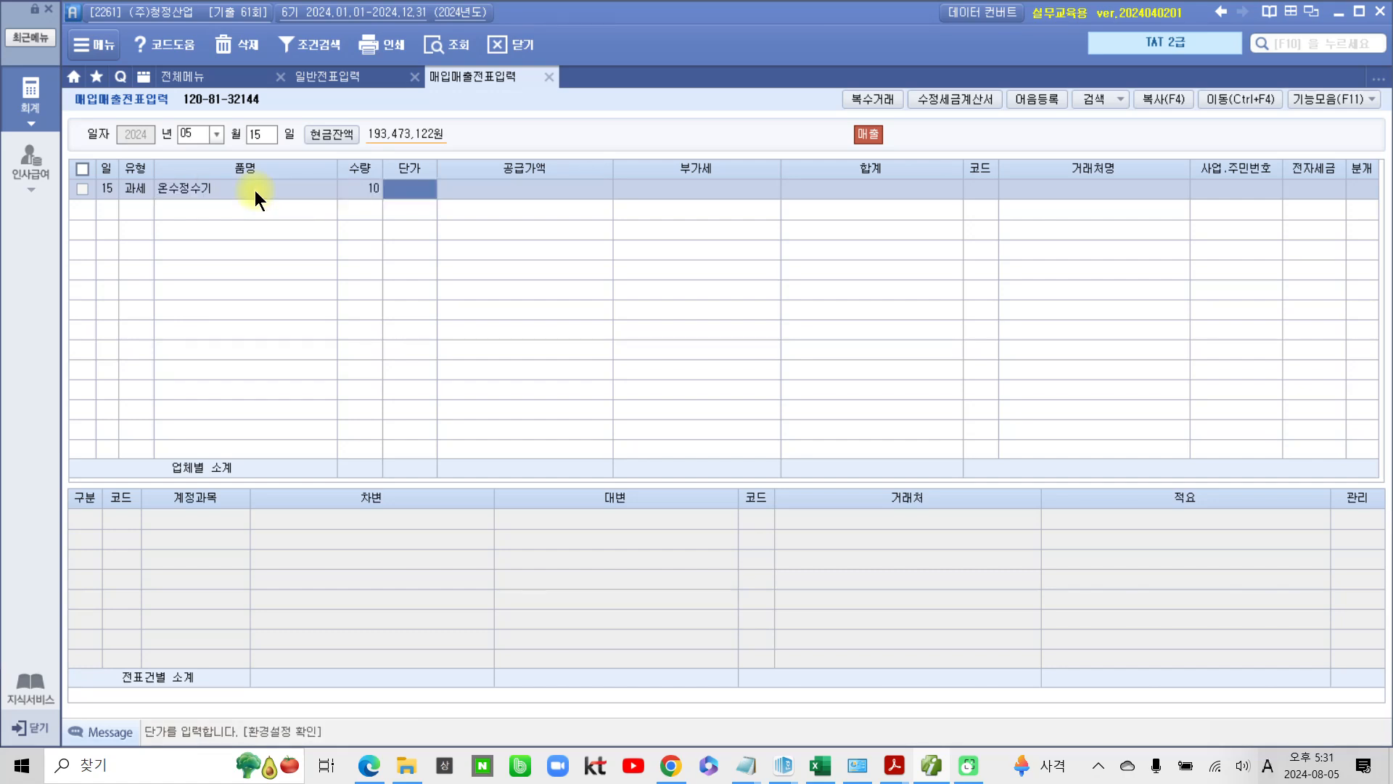
text(6000000)
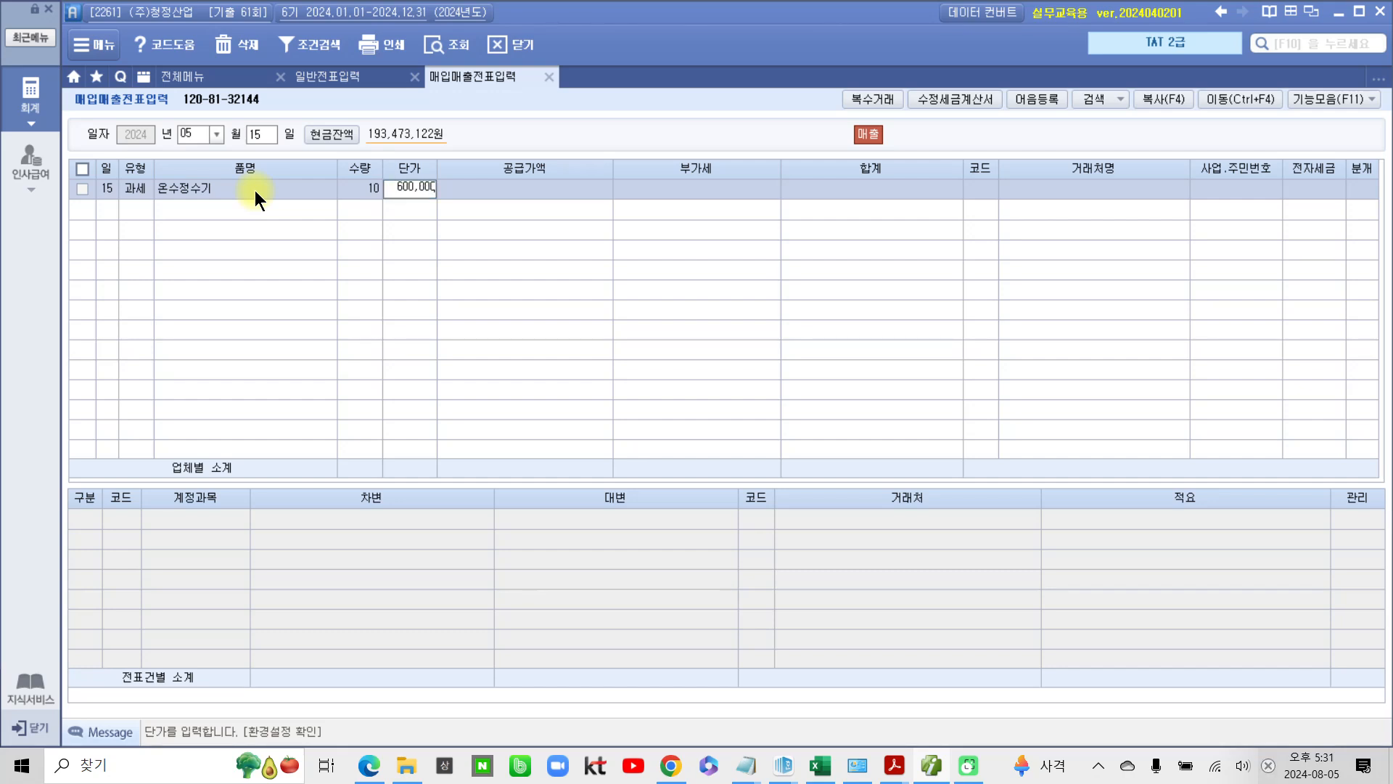
key(Return)
key(Return)
key(Return)
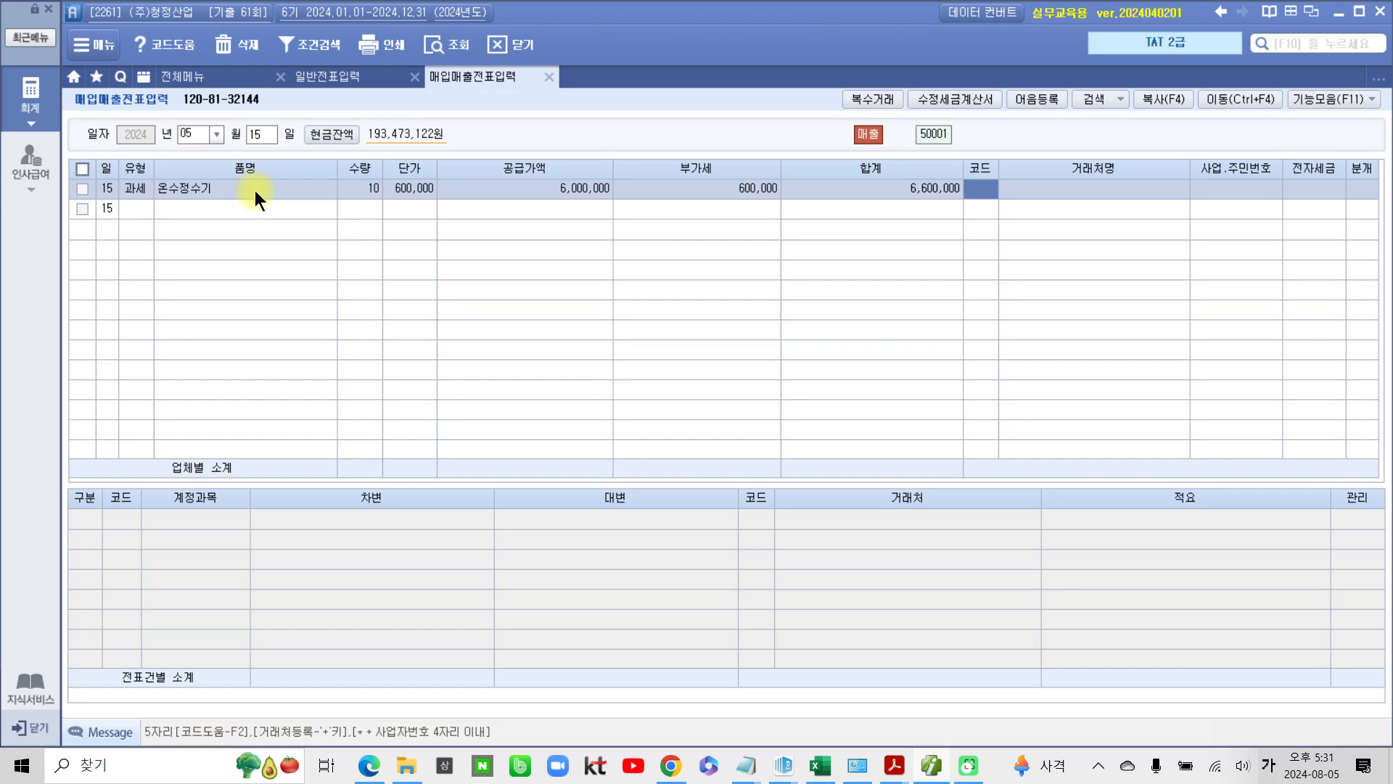
Choose 거래처 05100 (주)코웨이산업 by searching 코웨, leave 전자세금 blank and set 분개 to 3 혼합
text(코웨)
key(Return)
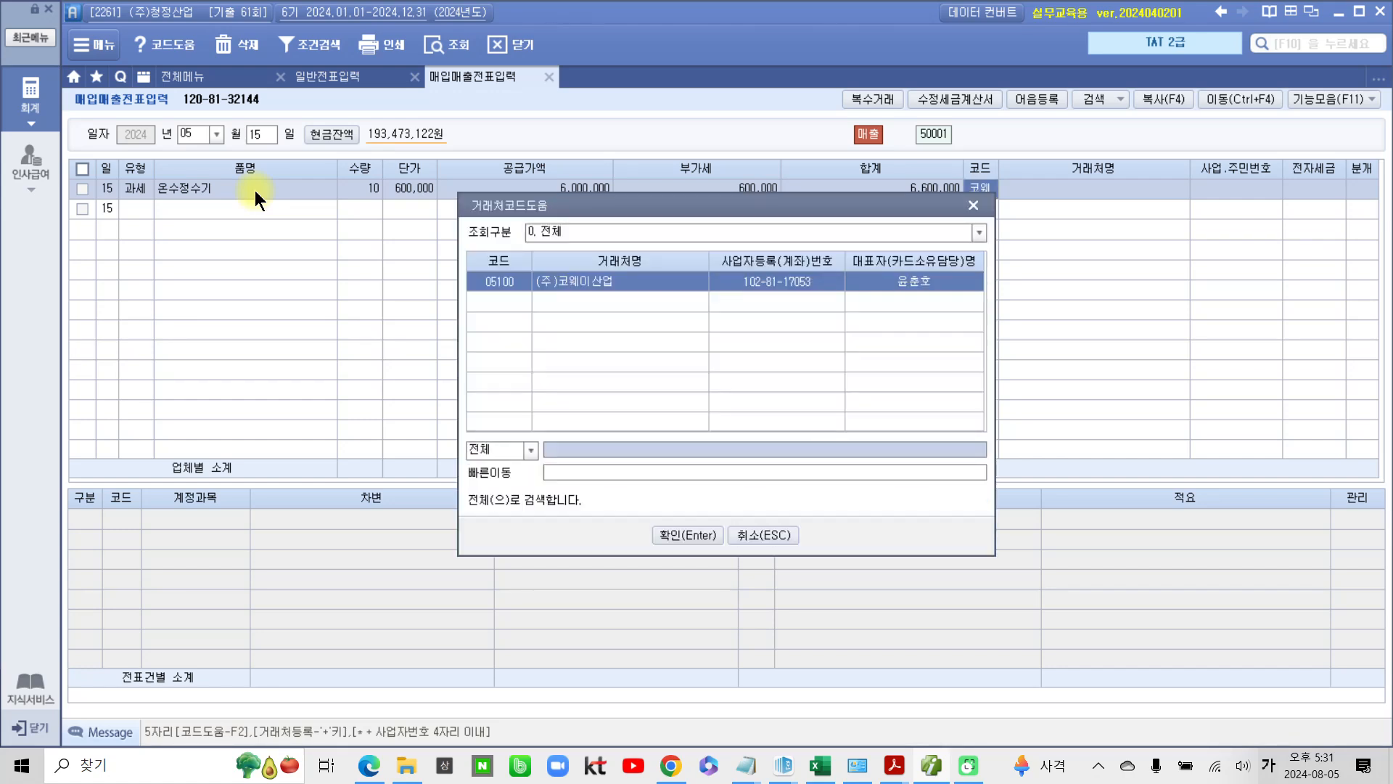
key(Return)
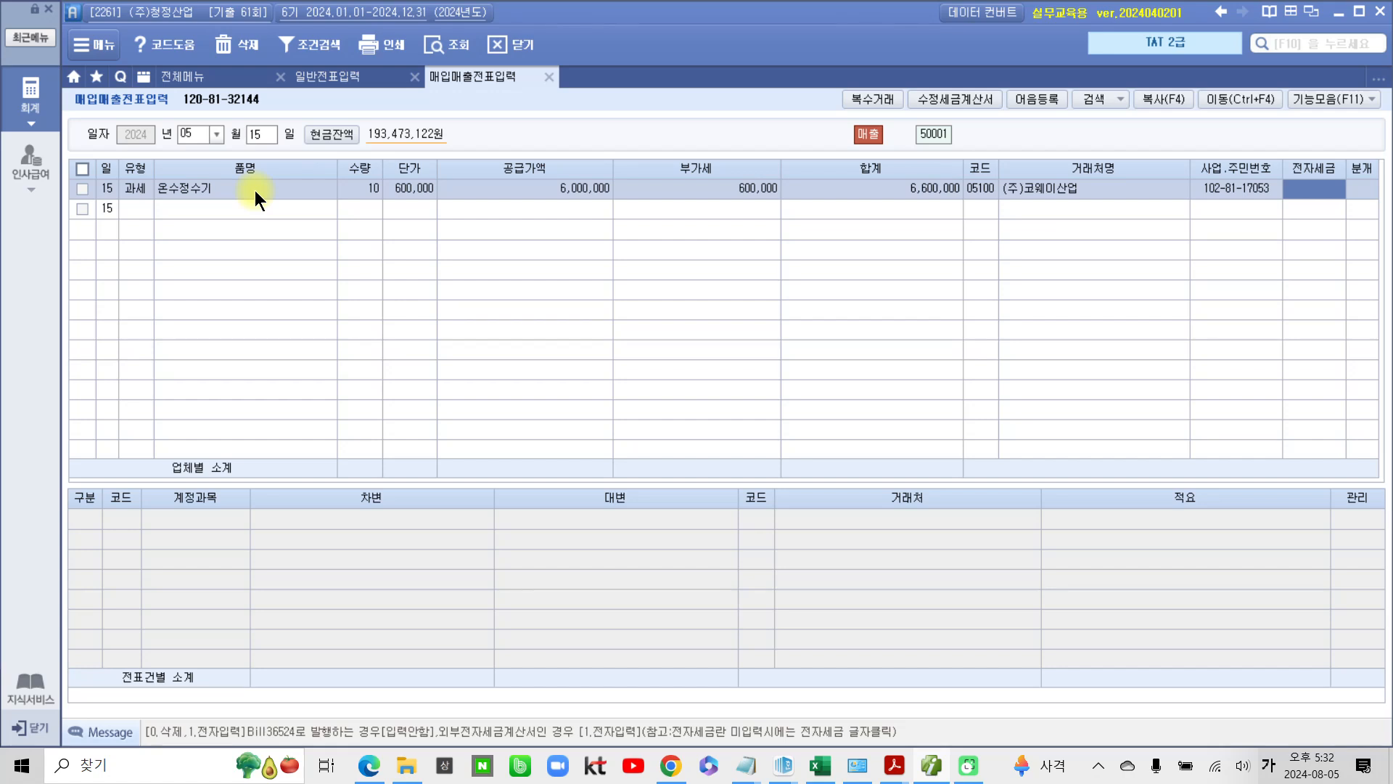
key(Return)
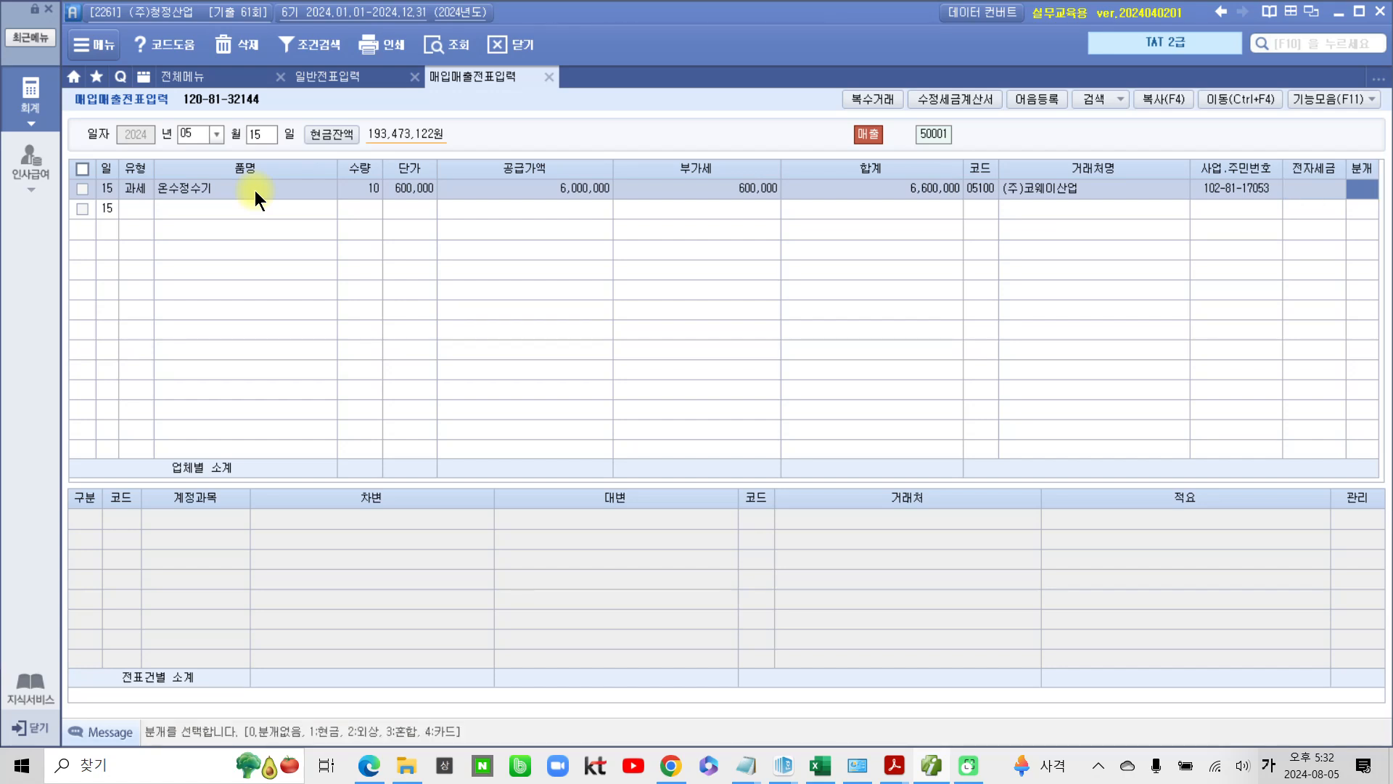
text(3)
key(Return)
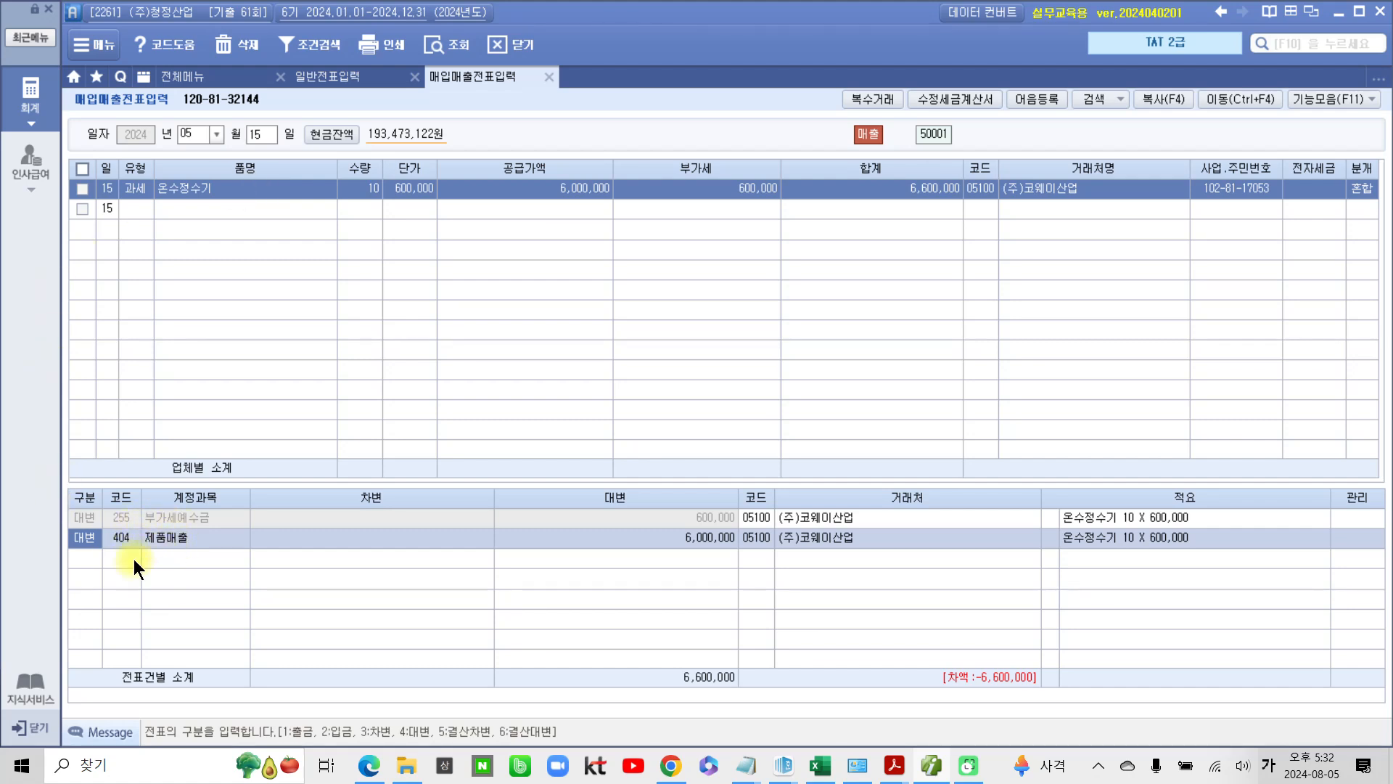
Add a 차변 journal line for account 259 선수금, found by searching 선수, with an amount of 2,000,000
click(95, 558)
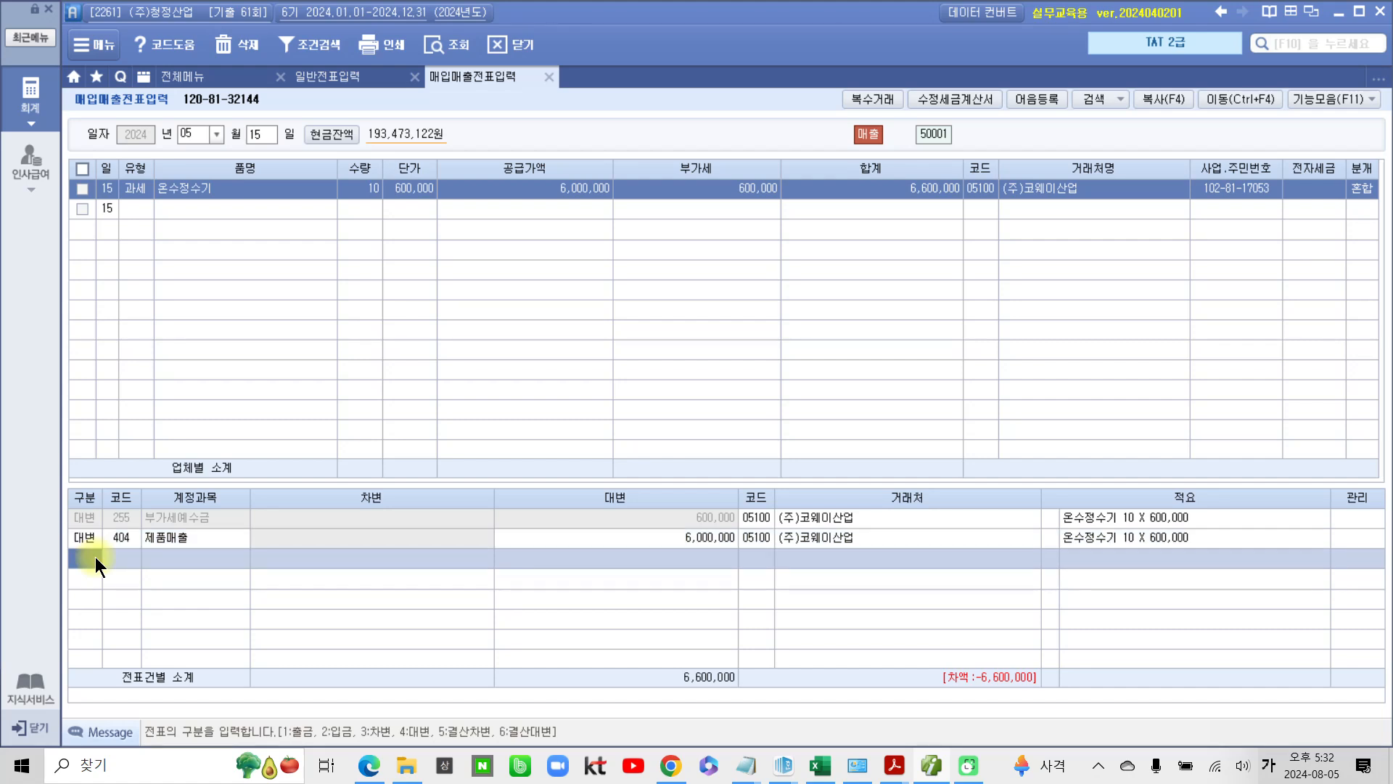
text(3)
key(Return)
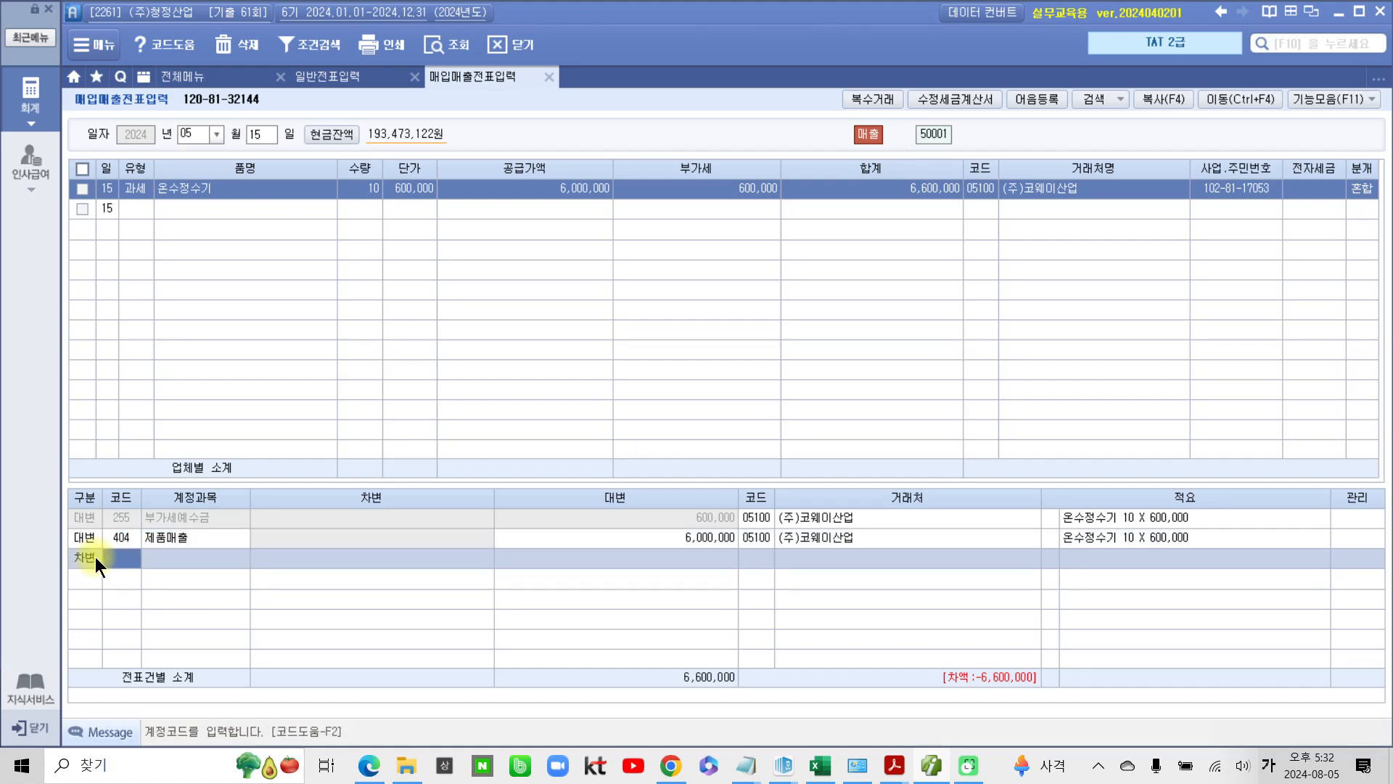
text(선수)
key(Return)
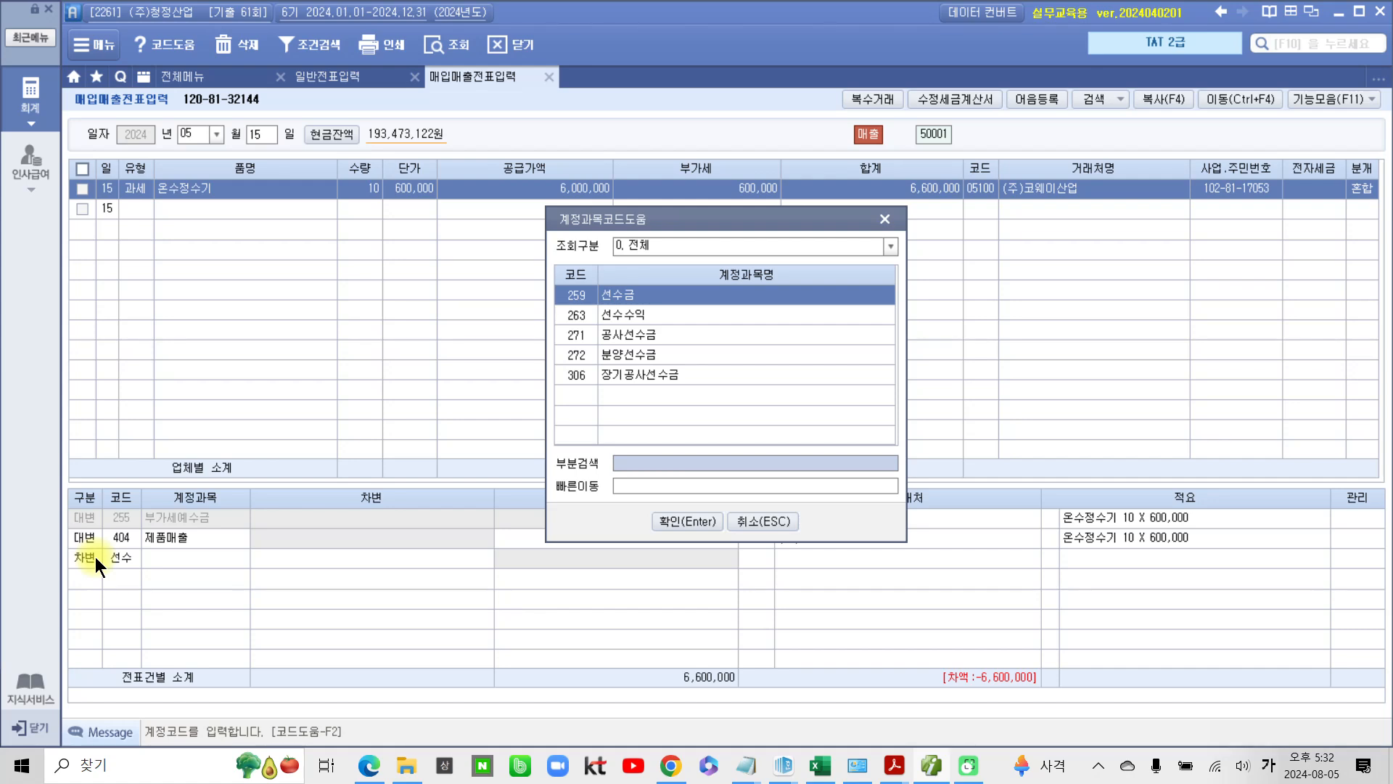
key(Return)
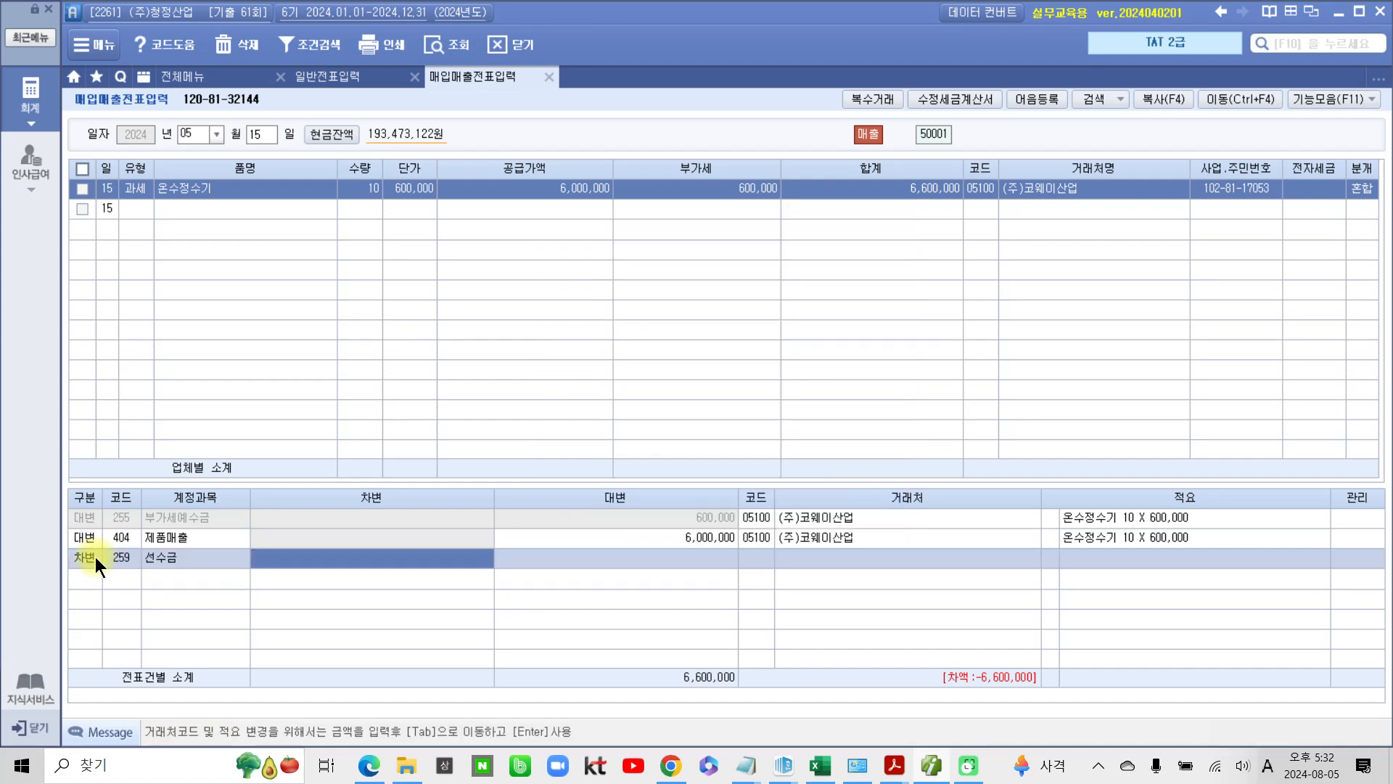
text(2000000)
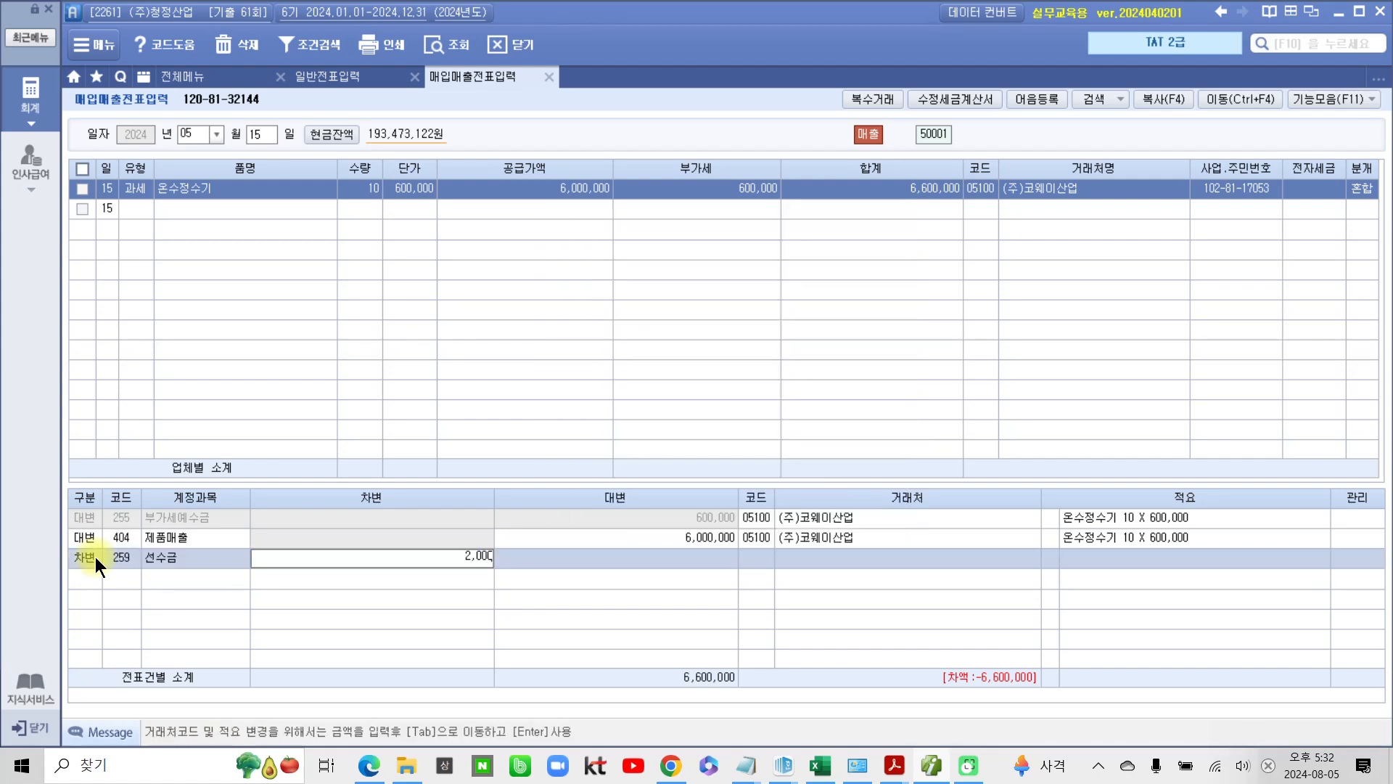
key(Return)
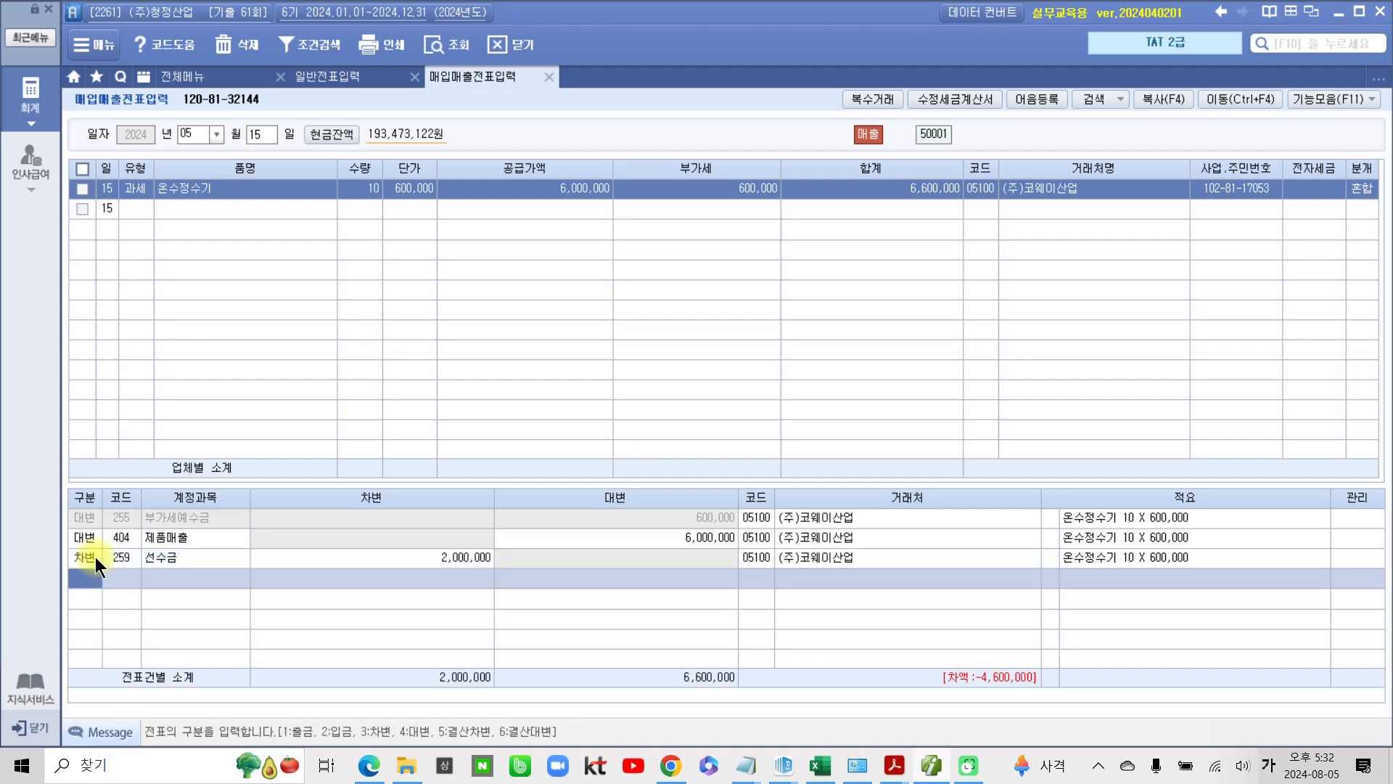
Add a 차변 line for account 103 보통예금 of 4,600,000 with 거래처 98000 국민은행(보통)
text(3)
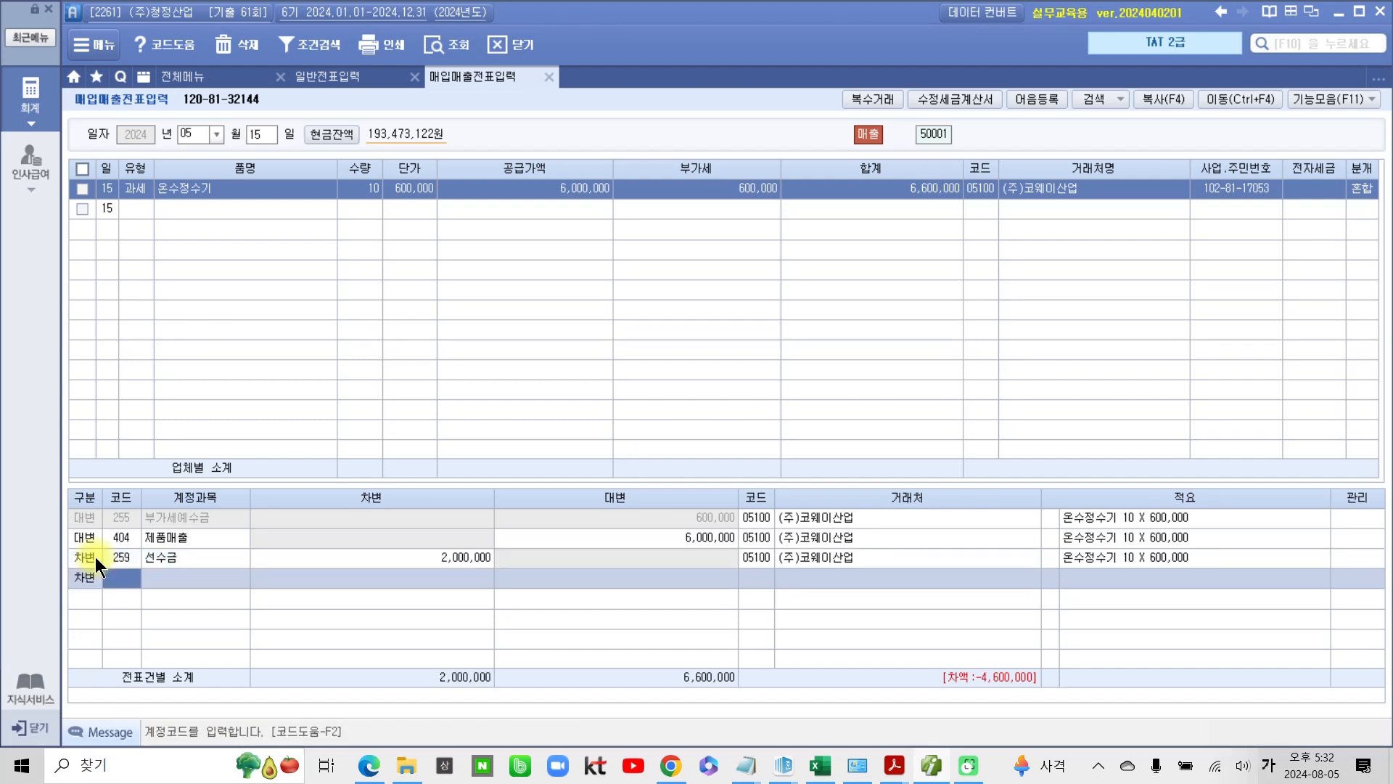
text(103)
key(Return)
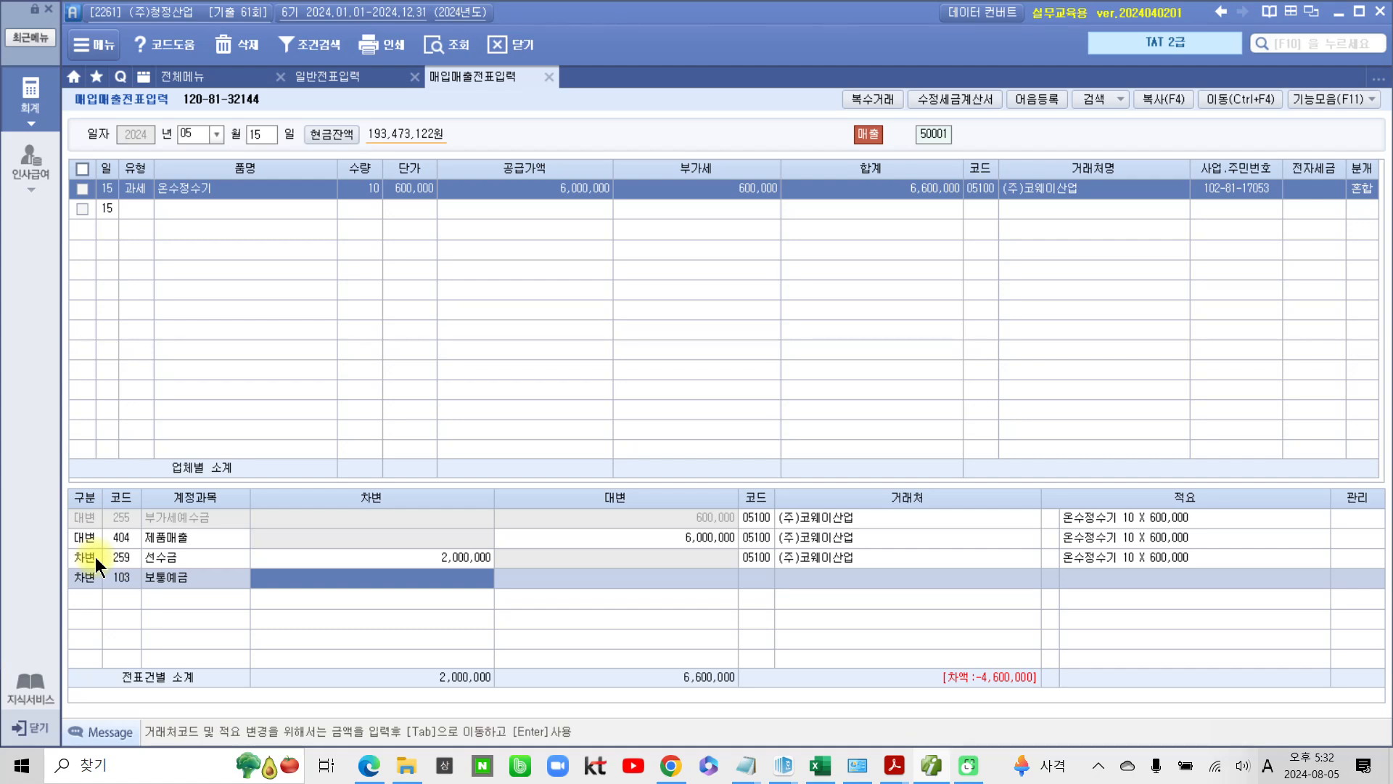
text(4600000)
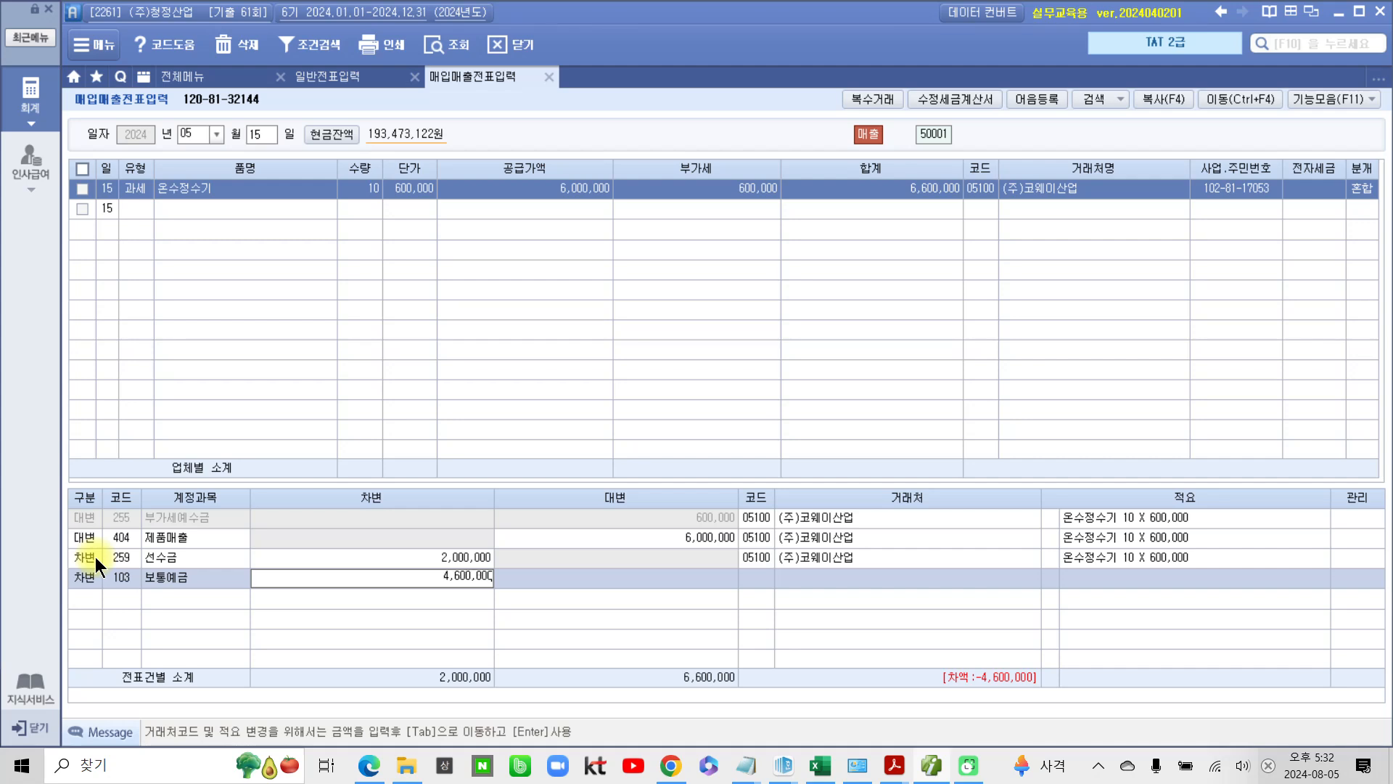
key(Tab)
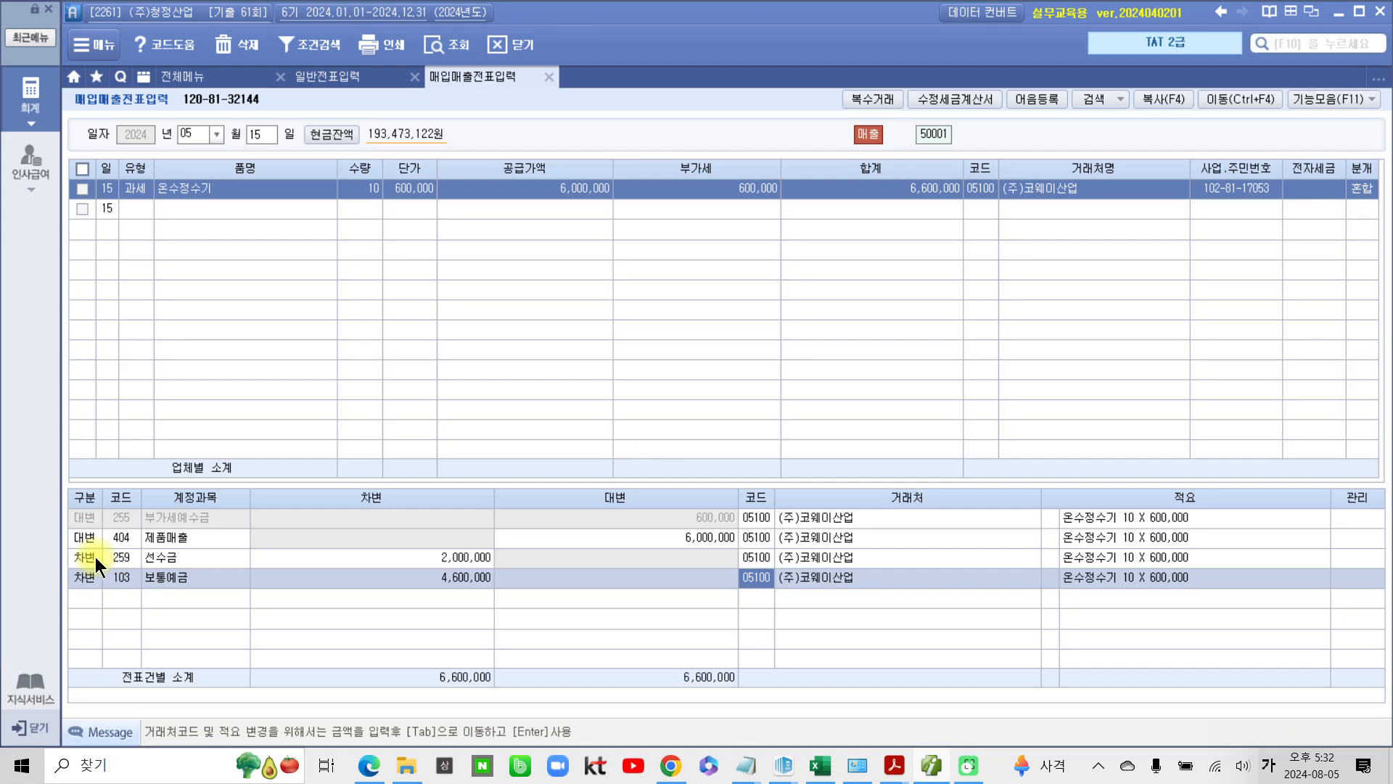
text(국)
key(Return)
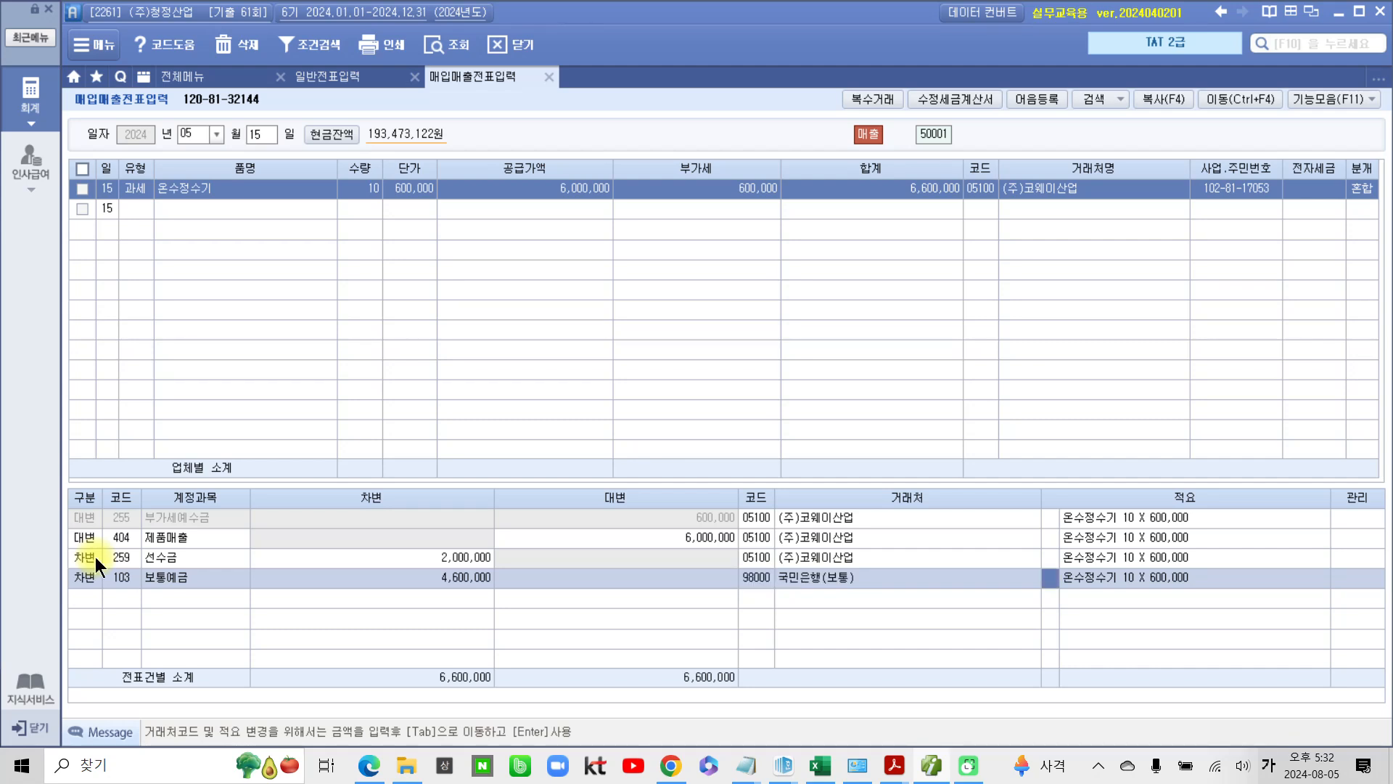
Accept the 적요 of the 103 보통예금 line to complete the voucher, and check its 거래처 and the 차변 and 대변 totals
key(Caps_Lock)
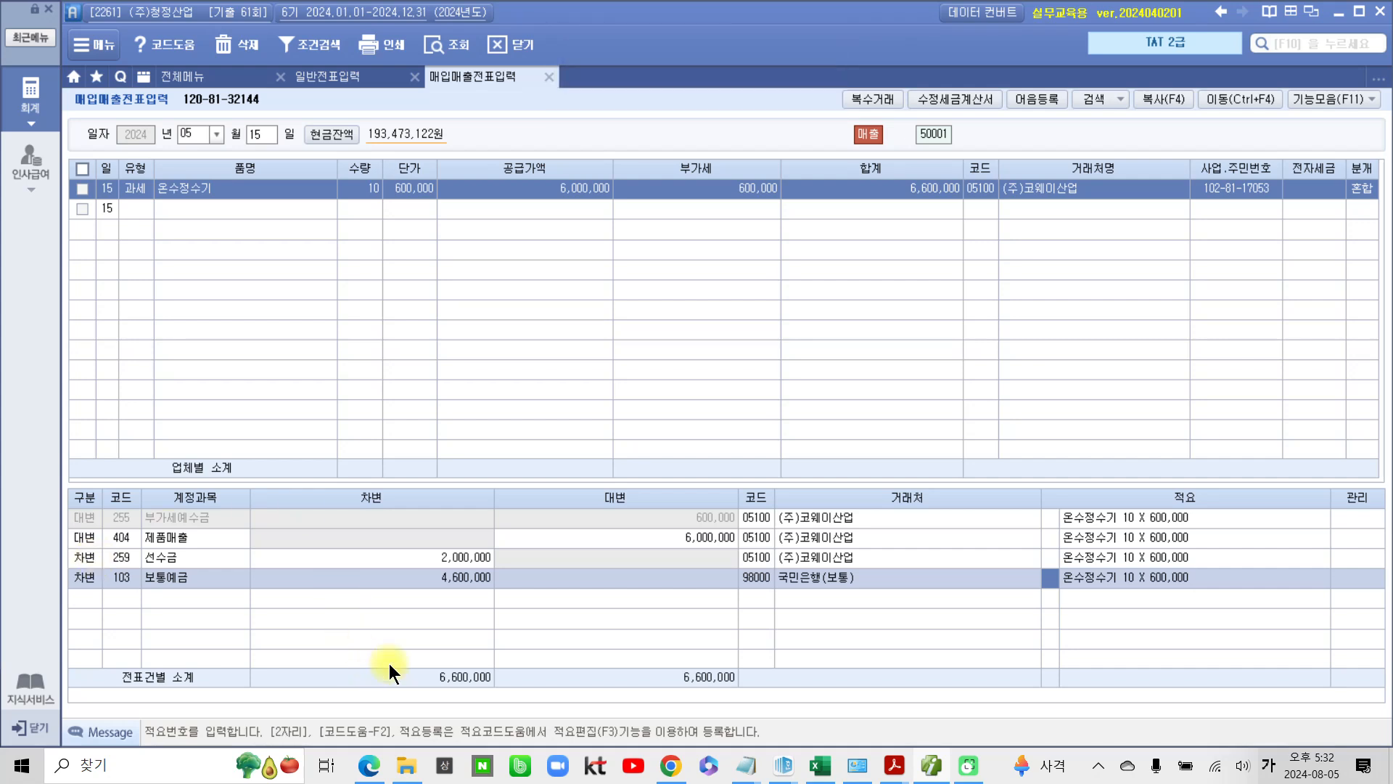
key(Return)
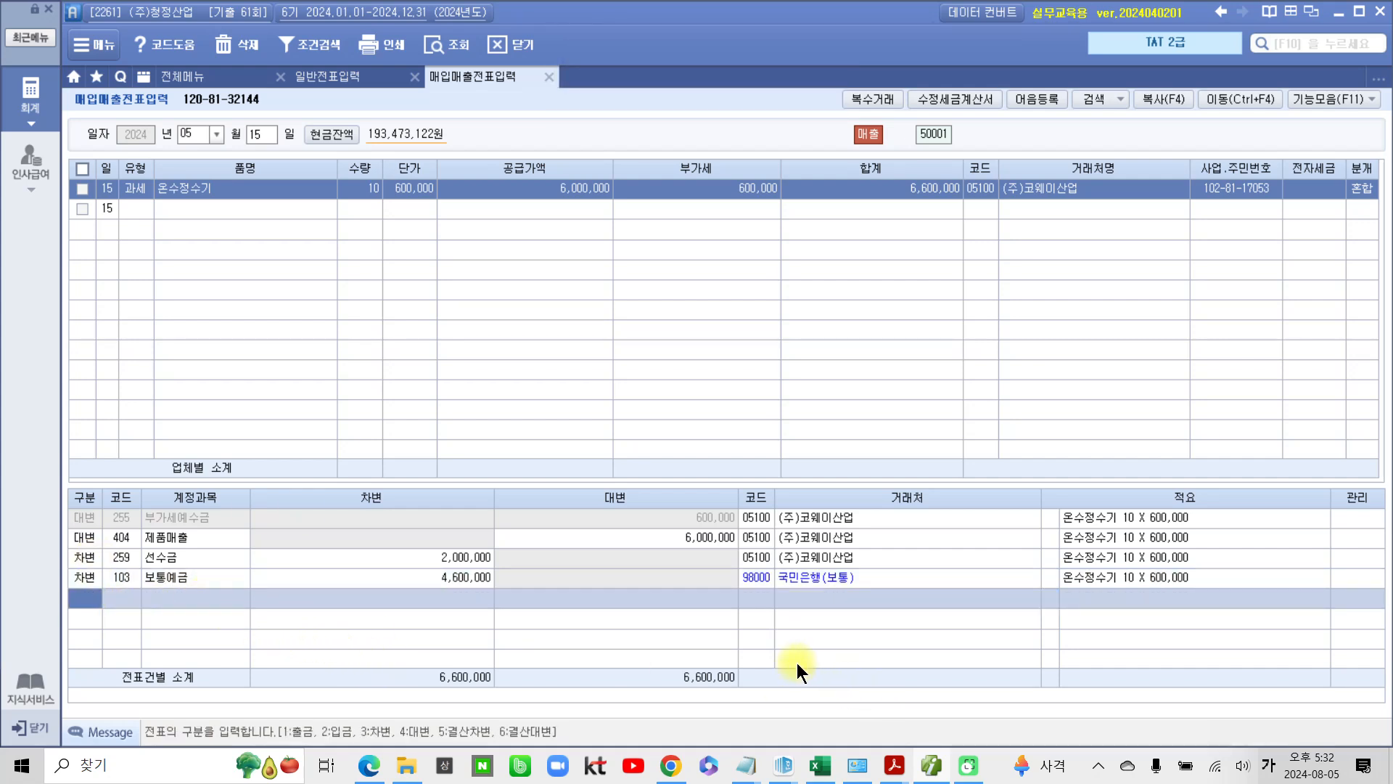
mouse_move(744, 602)
mouse_down()
mouse_move(871, 560)
mouse_move(734, 579)
mouse_up()
mouse_move(472, 632)
mouse_down()
mouse_move(407, 653)
mouse_move(495, 729)
mouse_up()
mouse_move(751, 722)
mouse_down()
mouse_move(668, 653)
mouse_move(770, 712)
mouse_up()
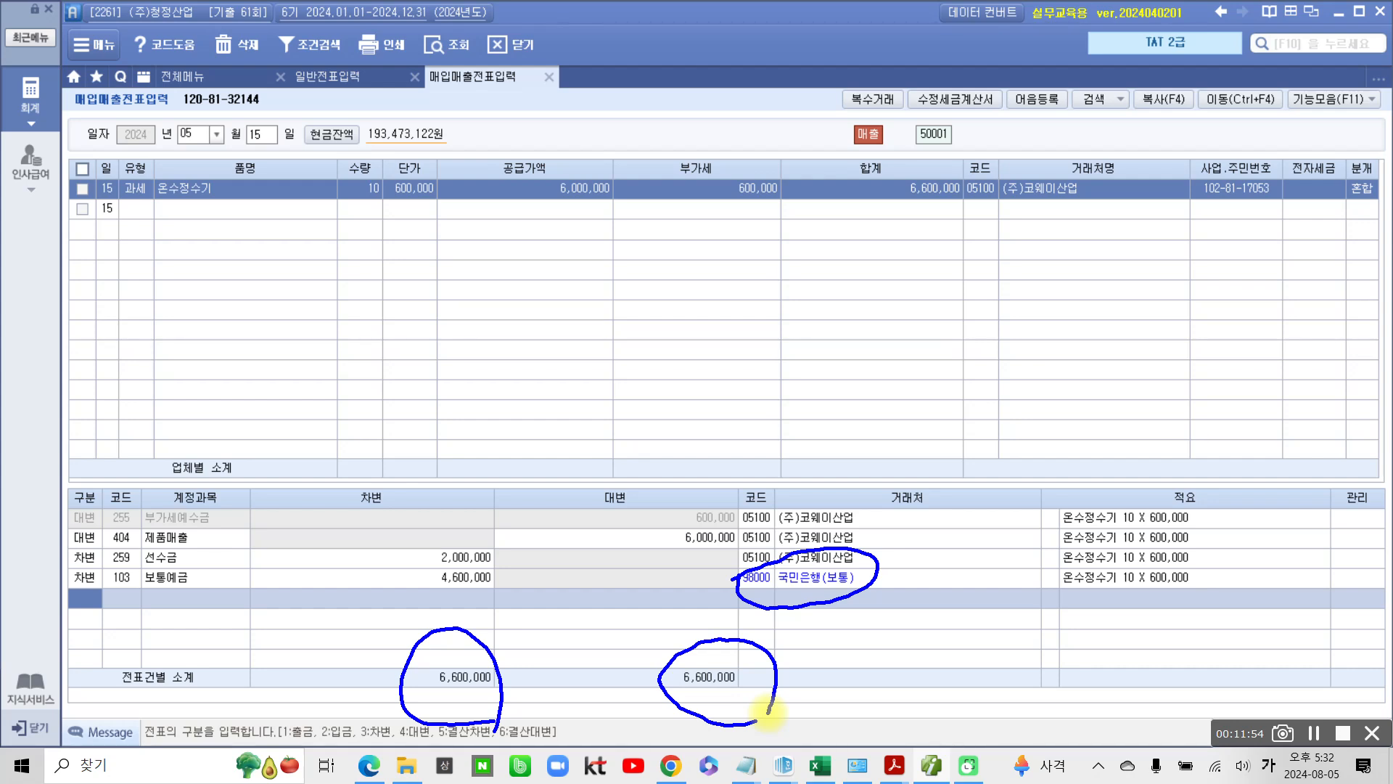
key(Escape)
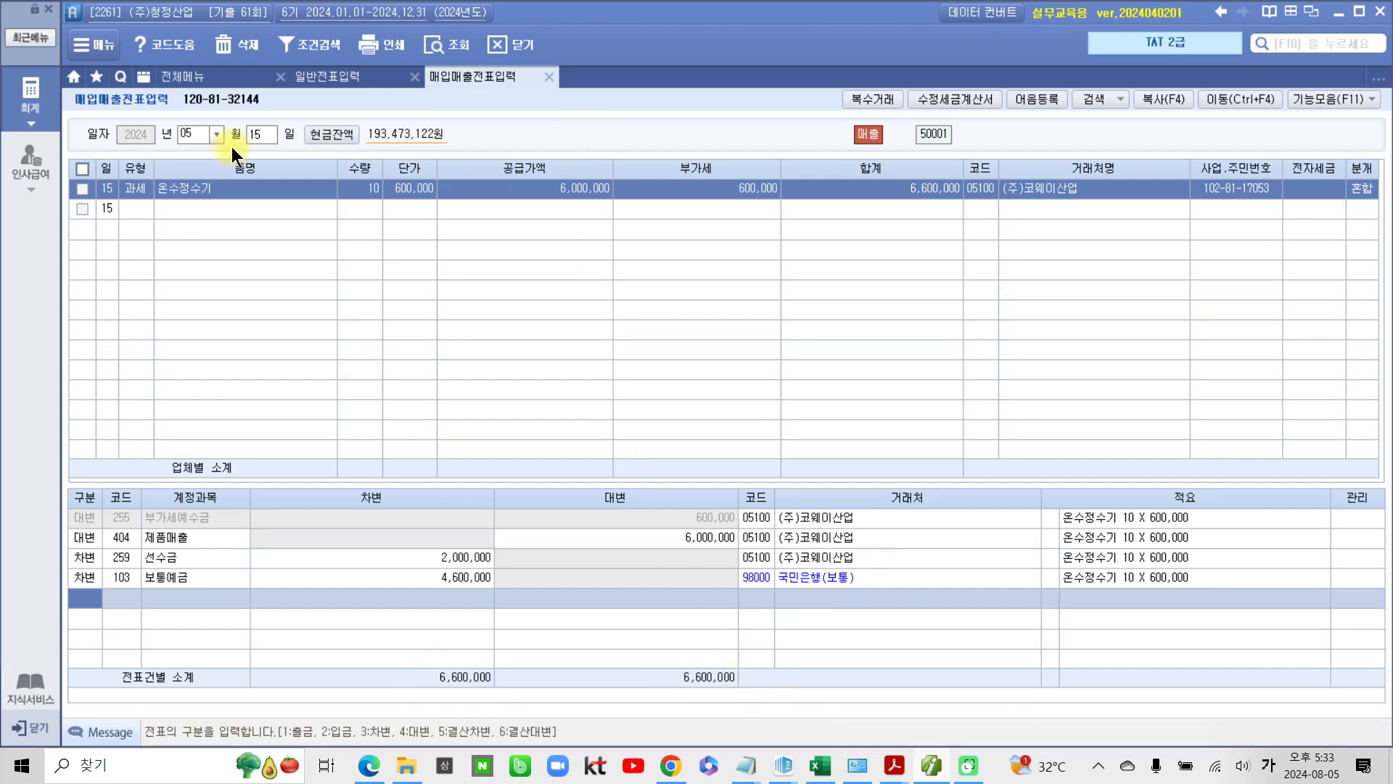
Open 전자세금계산서 발행 및 내역관리 and query sales for the period 2024-05-15 to 2024-05-15 across all 거래처
click(31, 102)
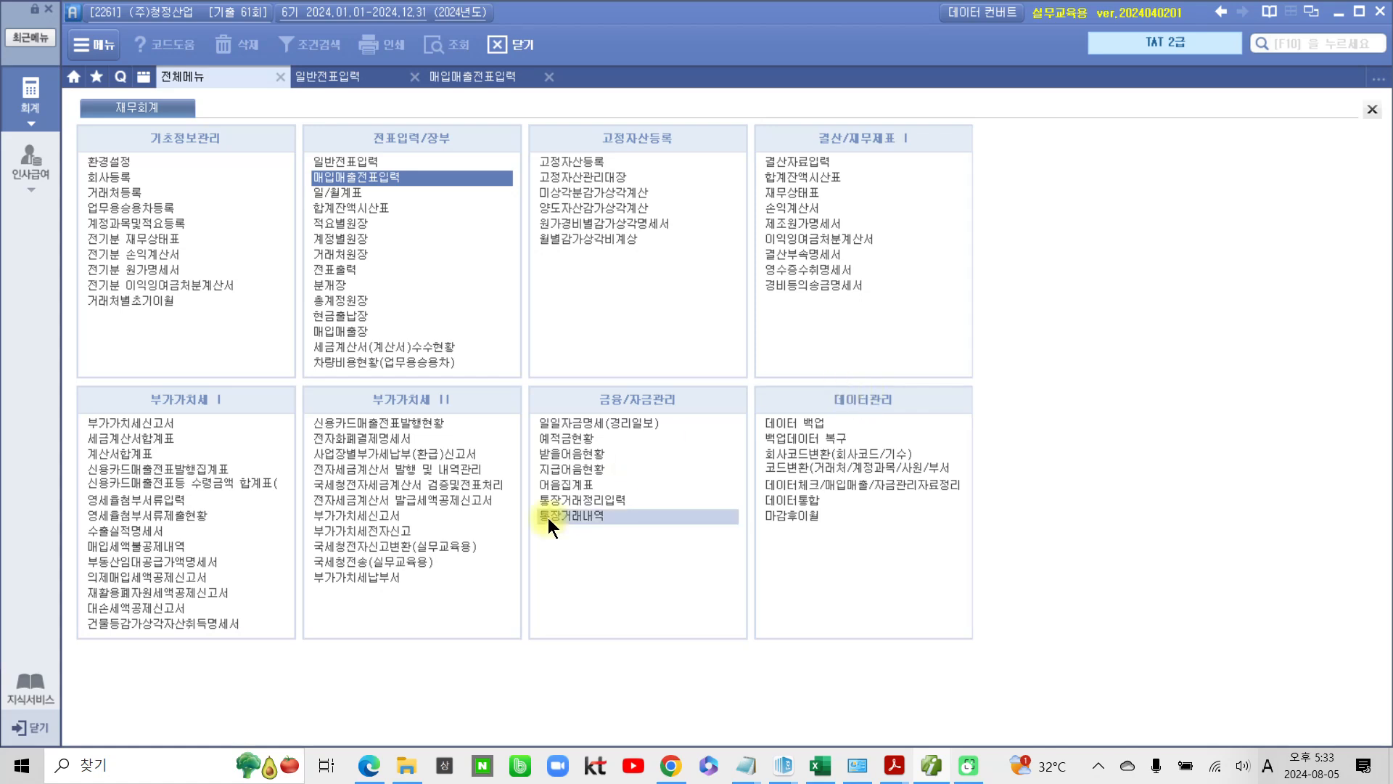
click(412, 468)
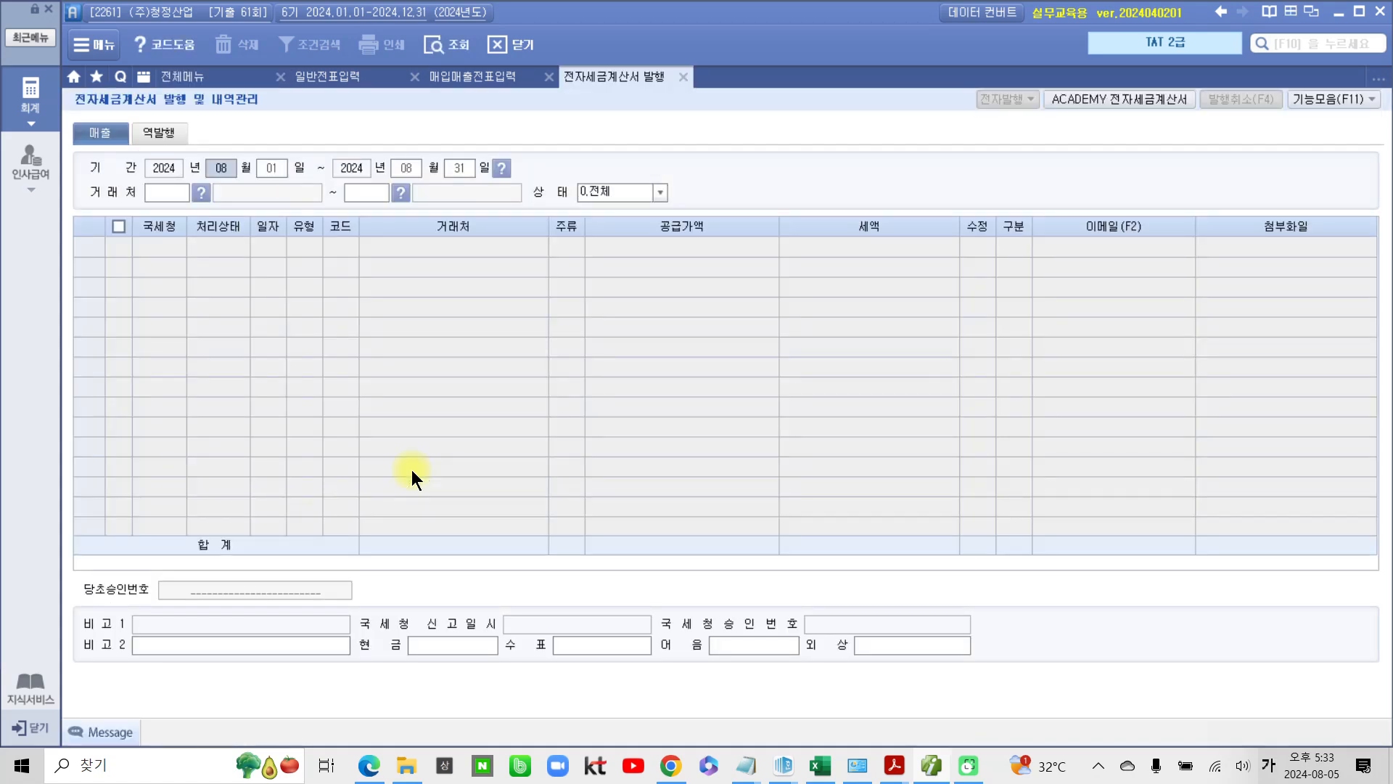
text(05)
text(15)
text(05)
text(15)
key(Return)
key(Return)
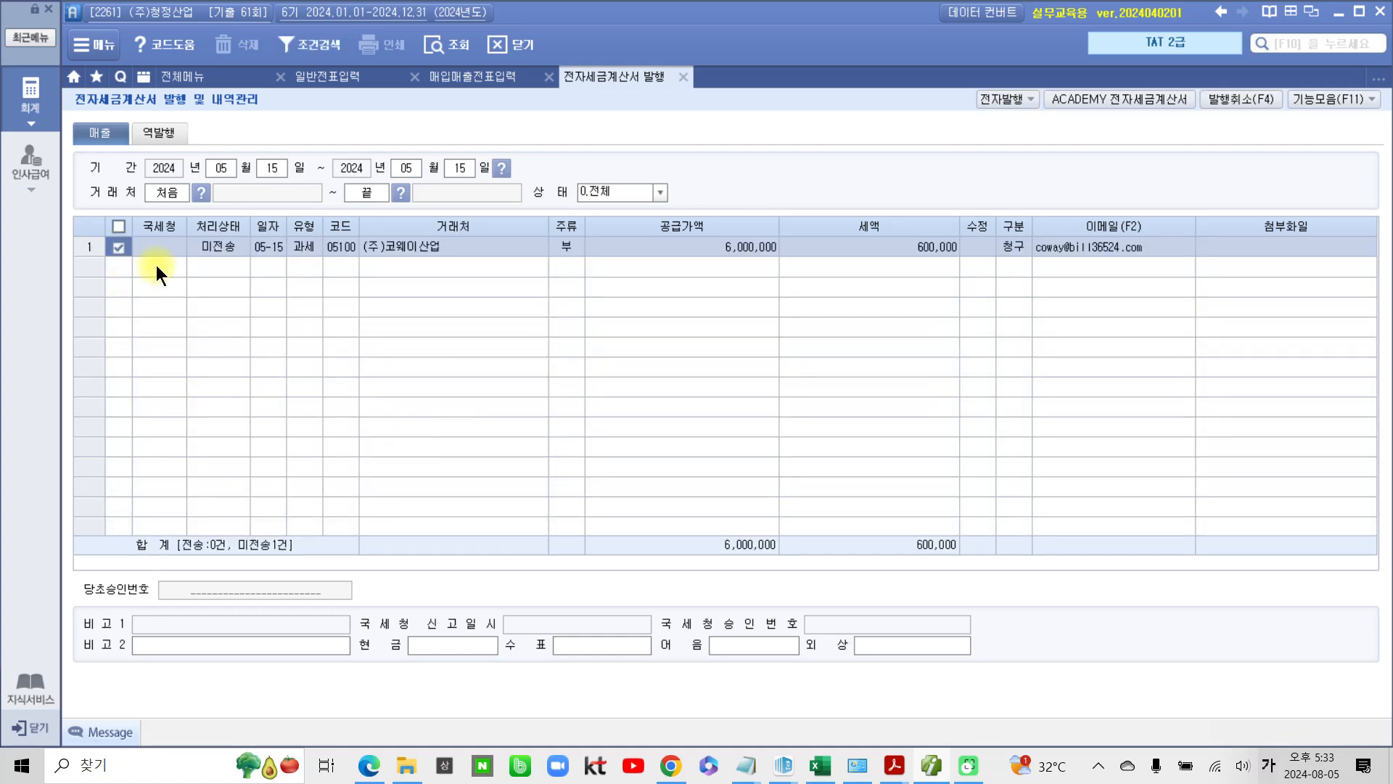
Issue the (주)코웨이산업 invoice through 전자발행, accepting the prefilled login and confirming the issue
click(1013, 106)
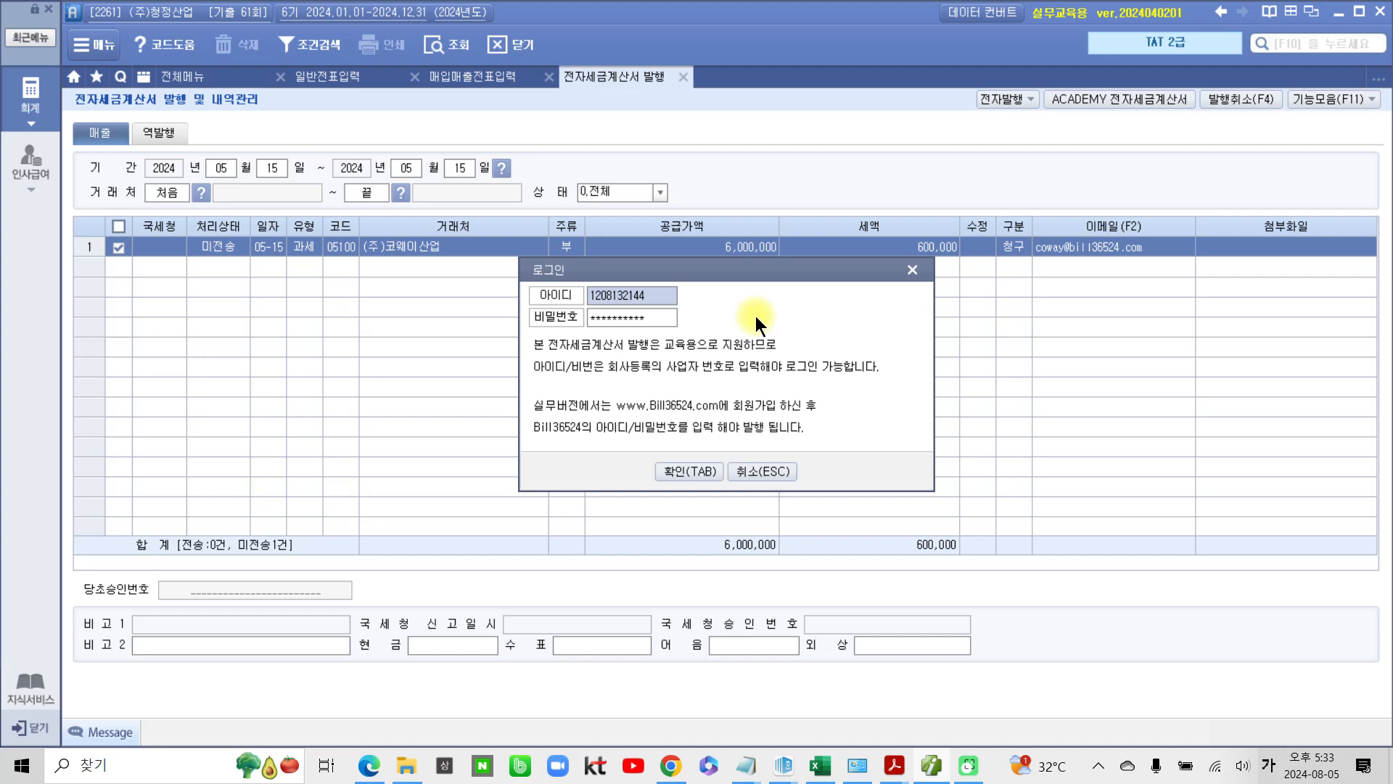
click(677, 463)
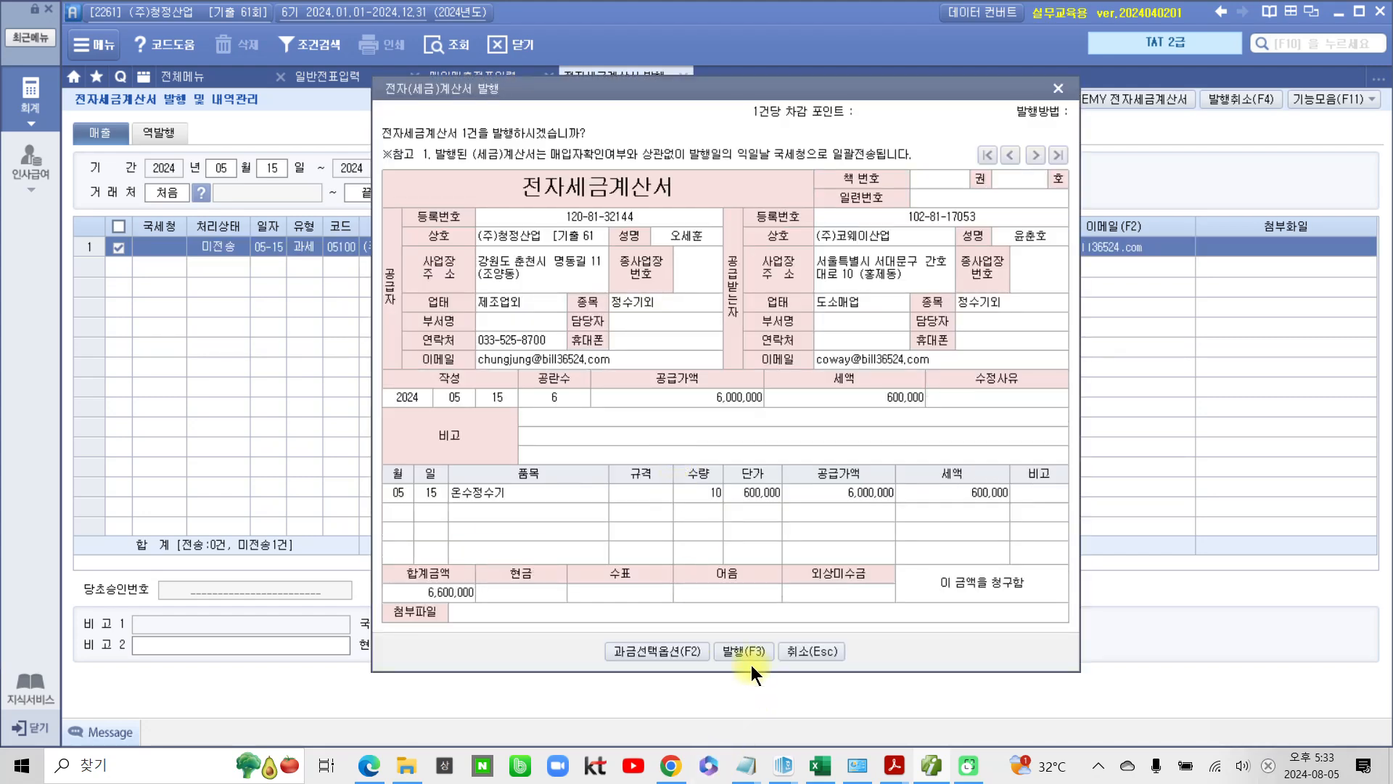
click(747, 652)
click(688, 430)
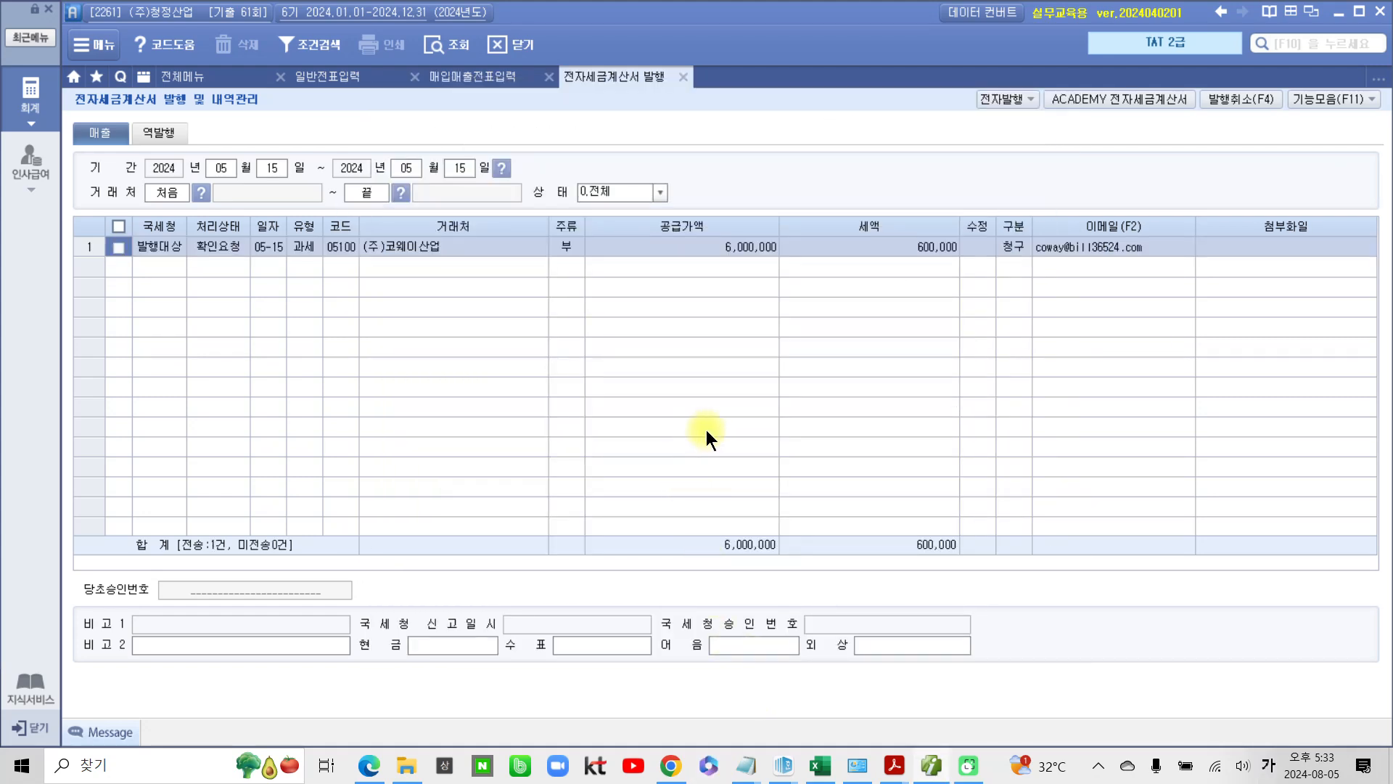
Log in to ACADEMY 전자세금계산서 with the prefilled credentials, list the 2024-05-15 sales, issue the (주)코웨이산업 invoice and close the site window
click(1091, 103)
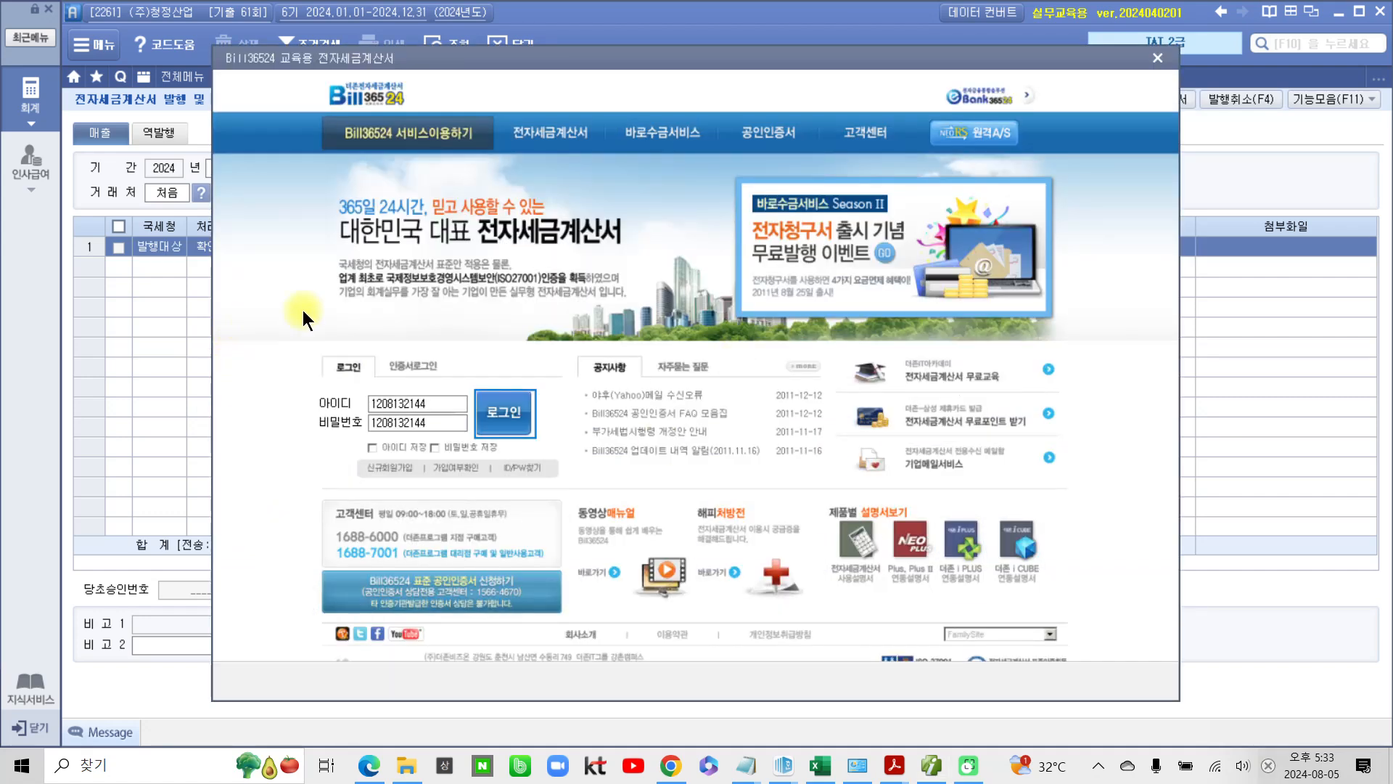
click(501, 414)
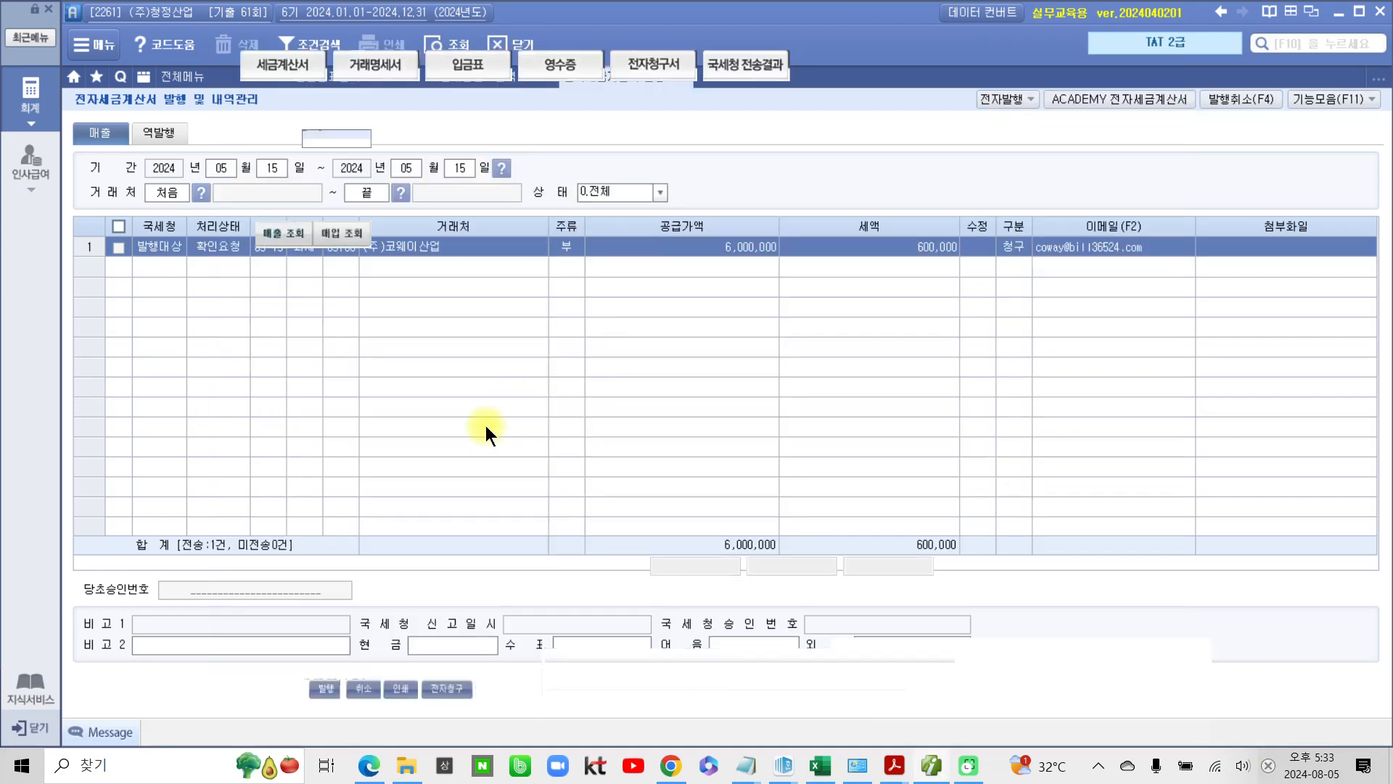
click(280, 202)
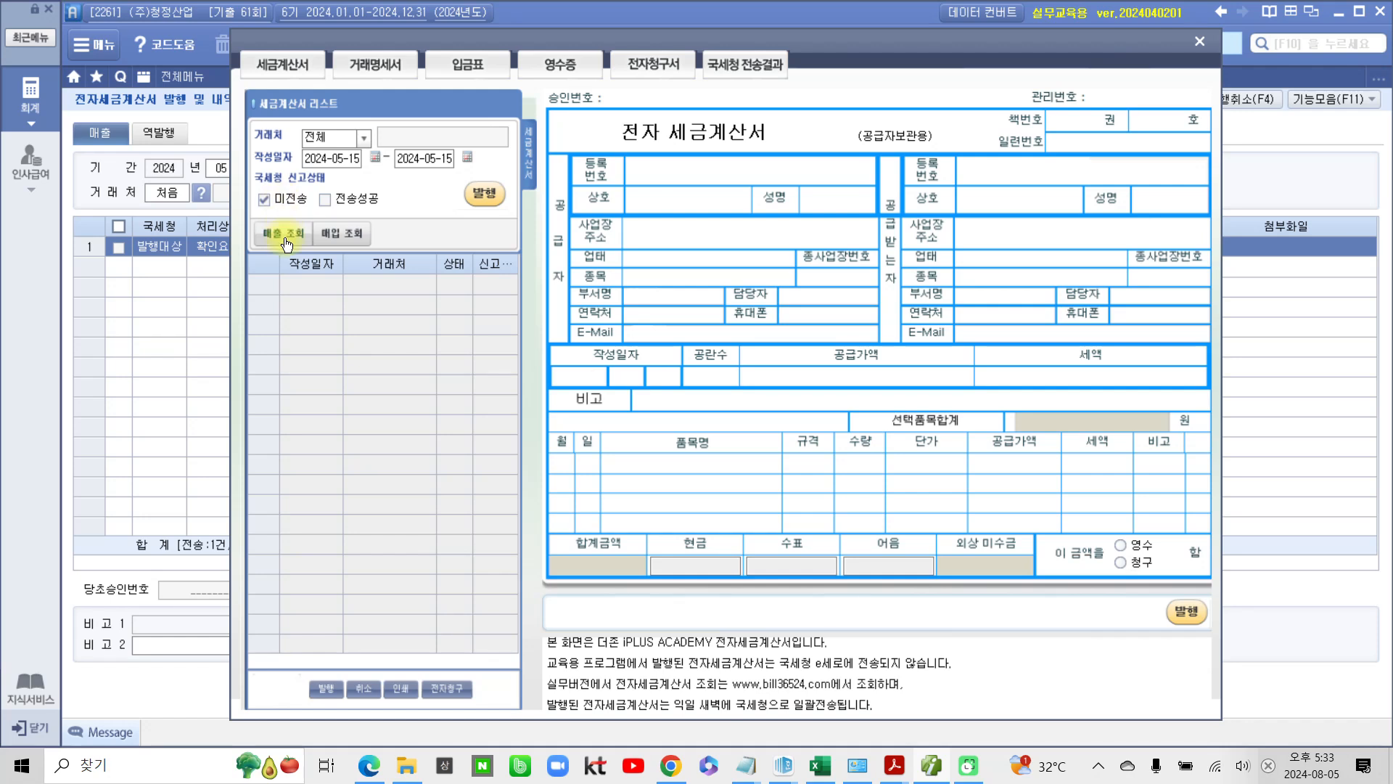
click(290, 232)
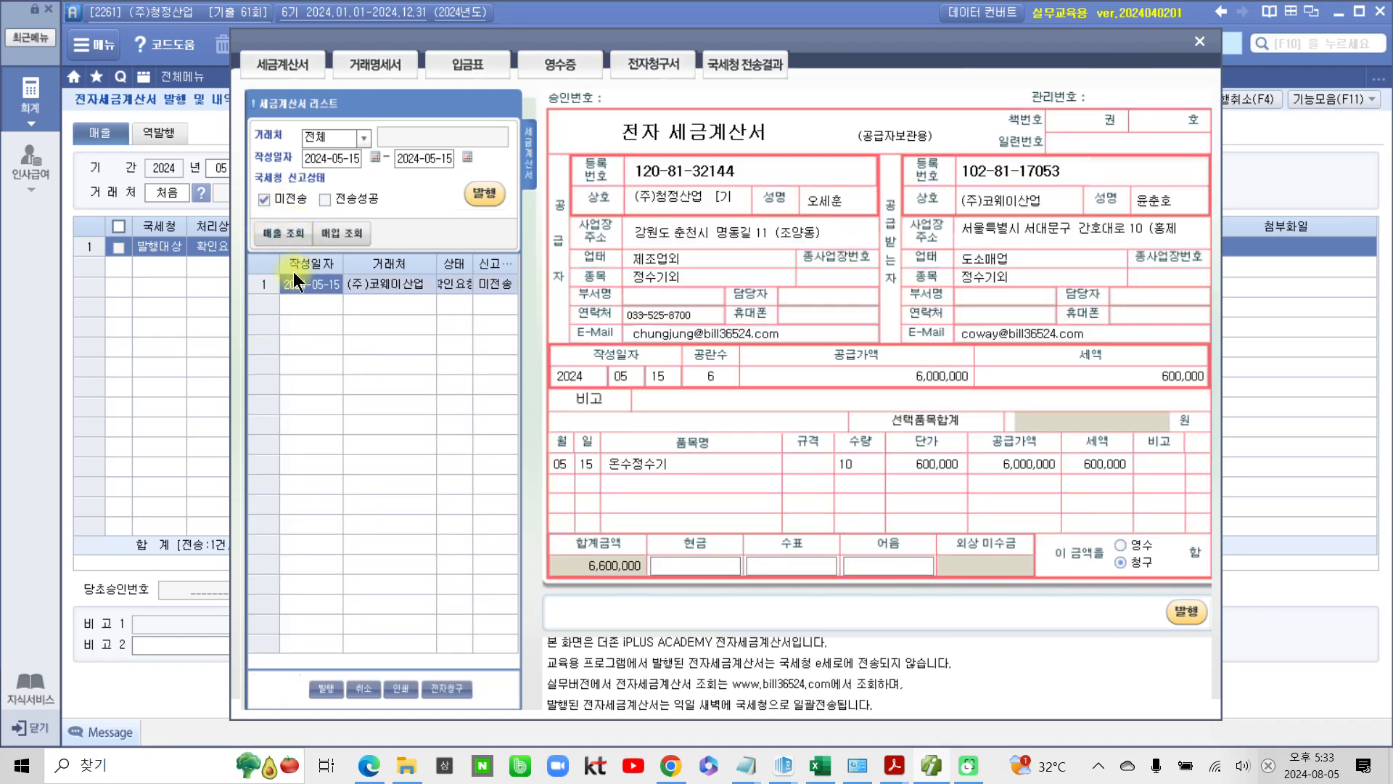
click(482, 193)
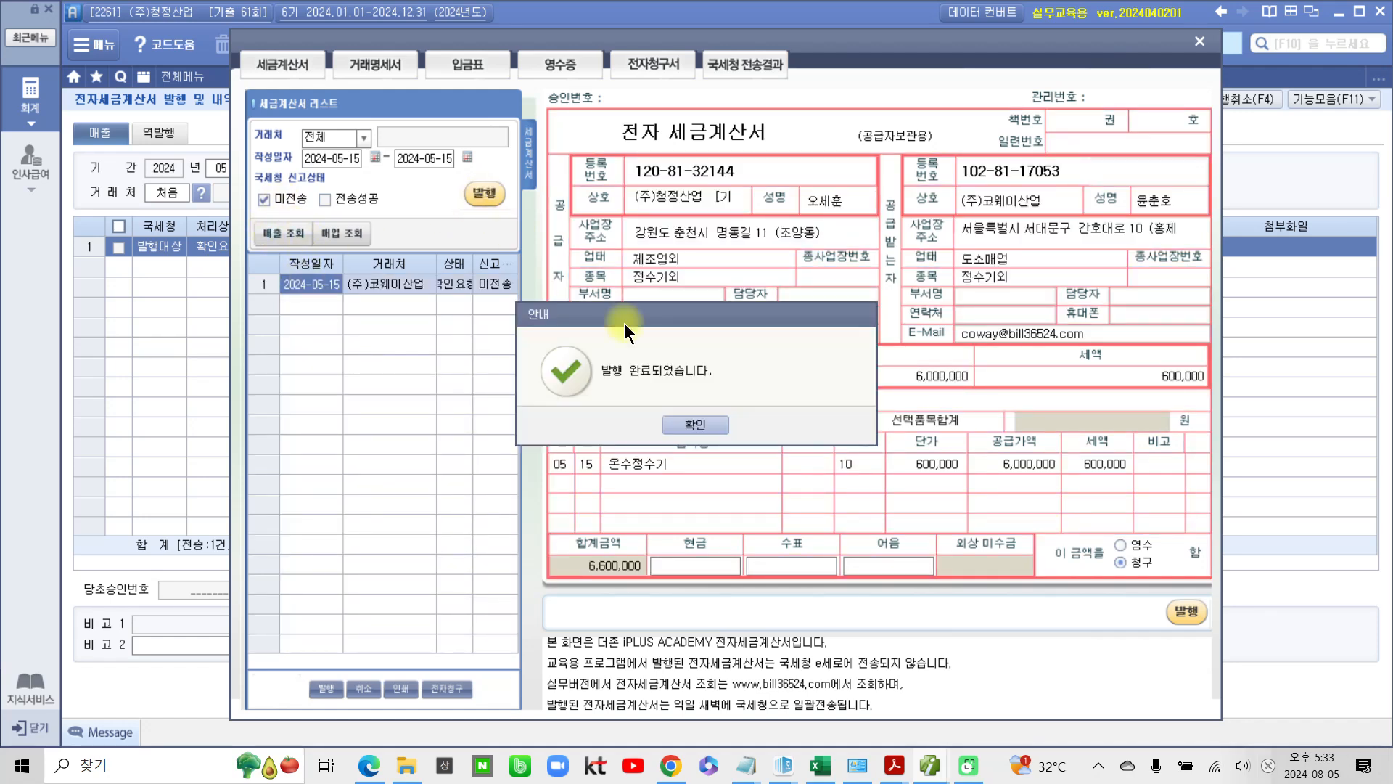
click(694, 420)
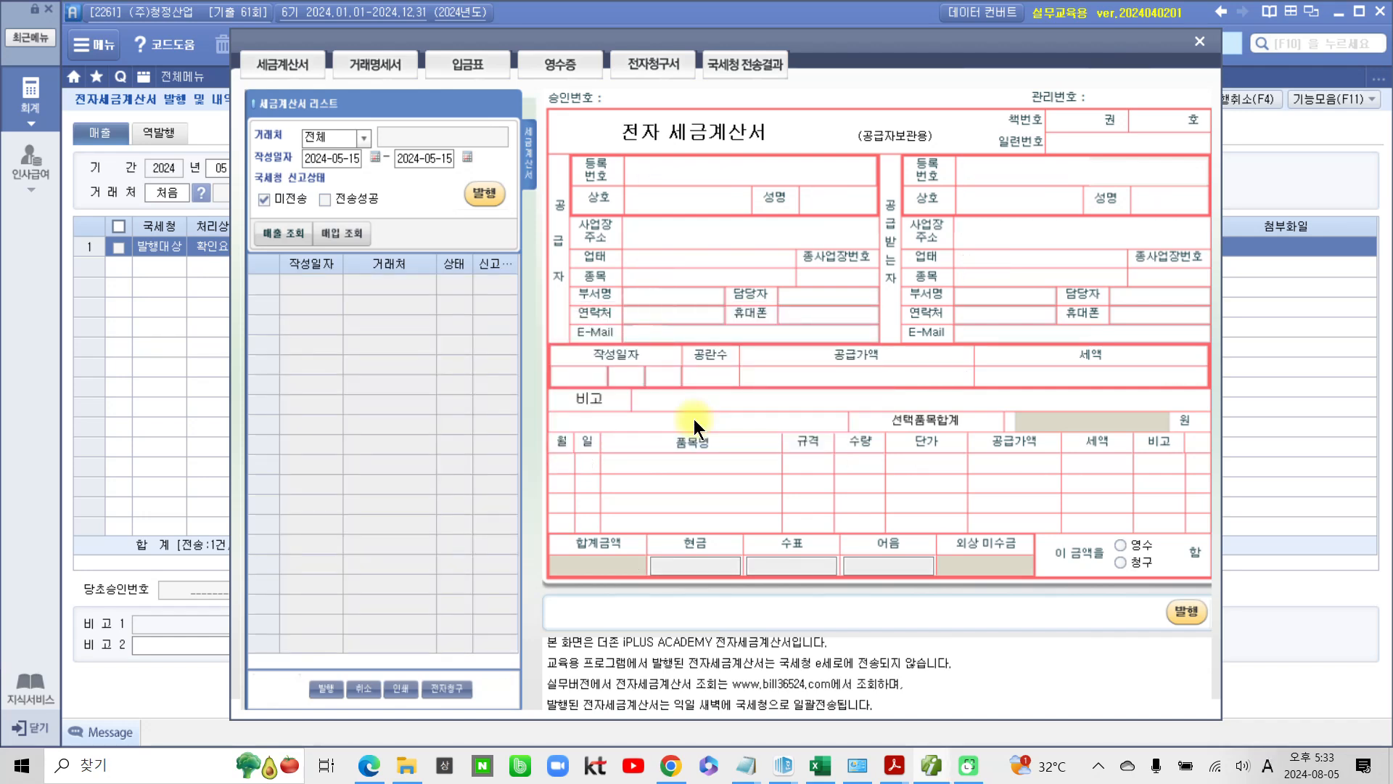
click(1199, 41)
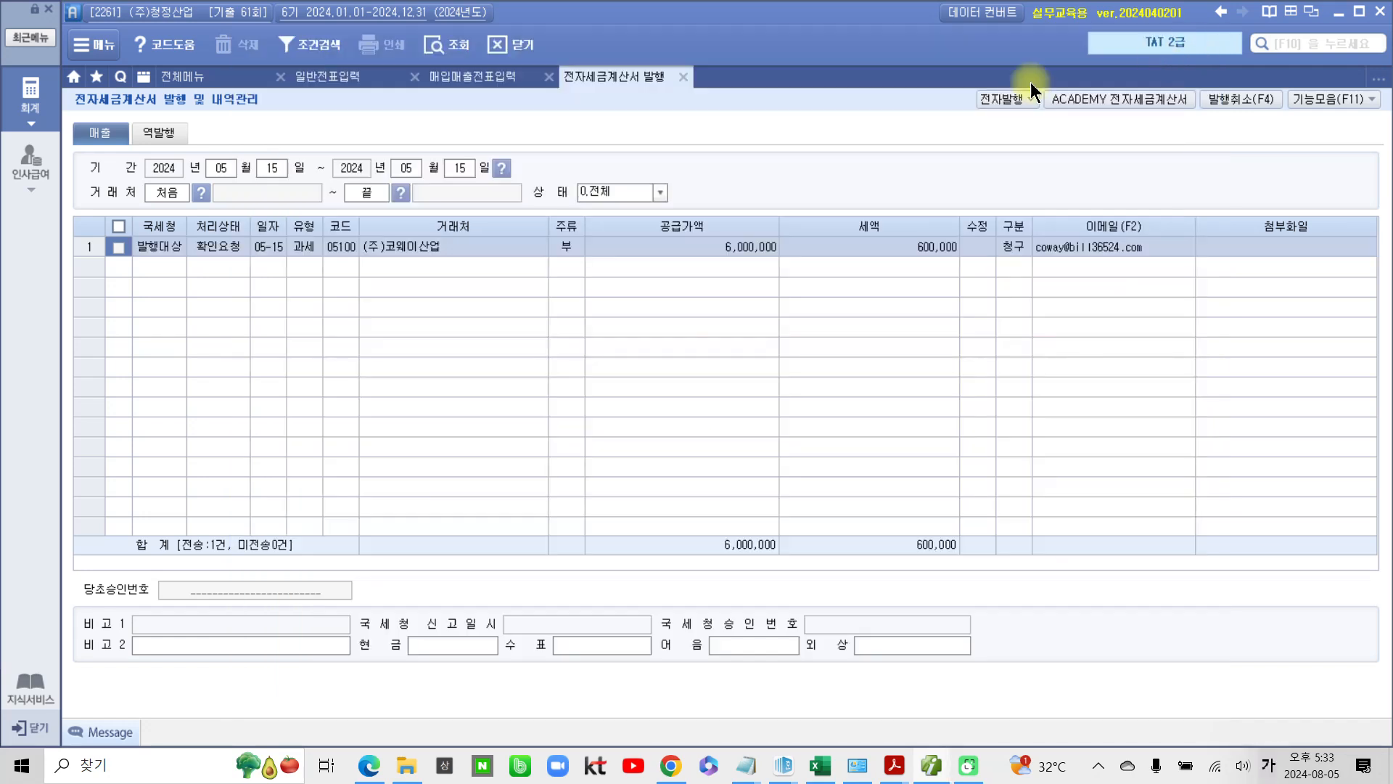
Return to 매입매출전표입력, reload the May 15 voucher and check its 전자세금 status
click(685, 77)
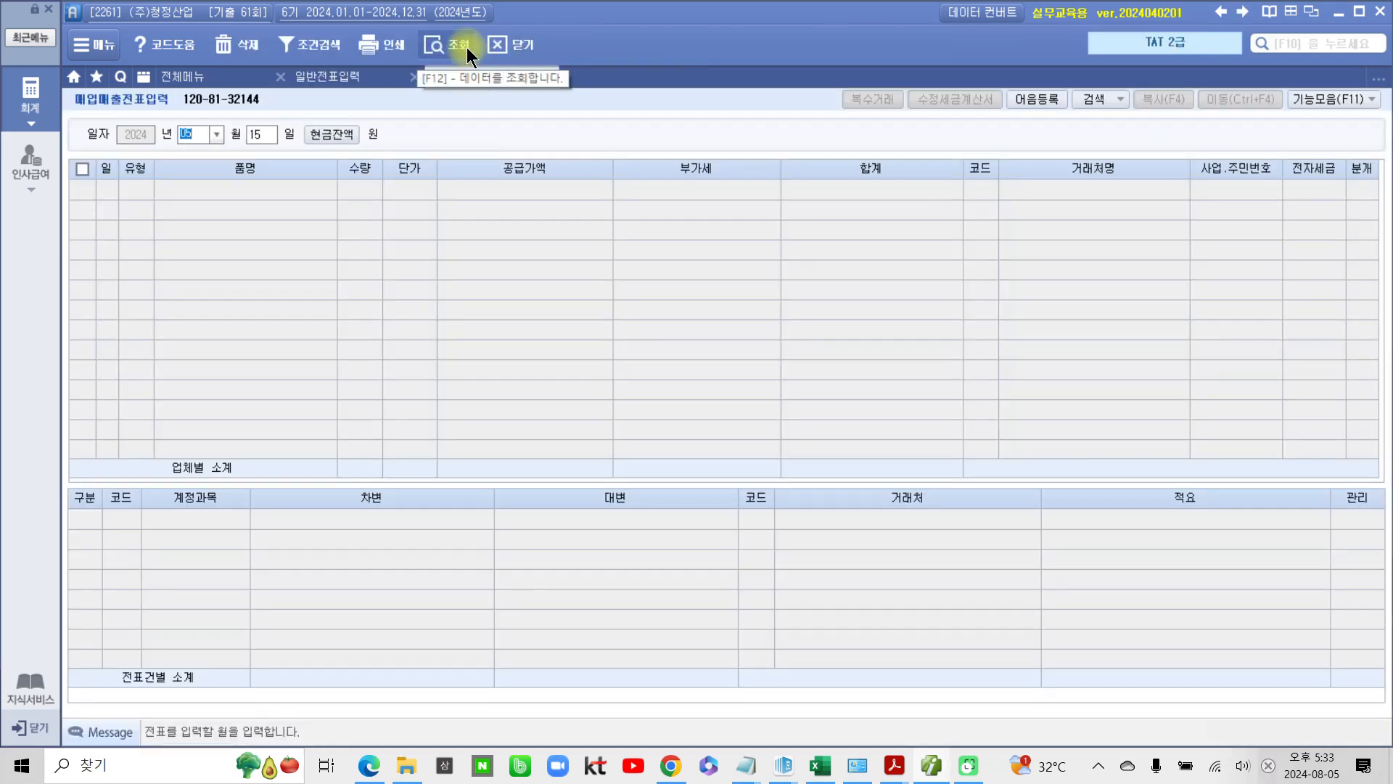
click(467, 47)
click(1354, 187)
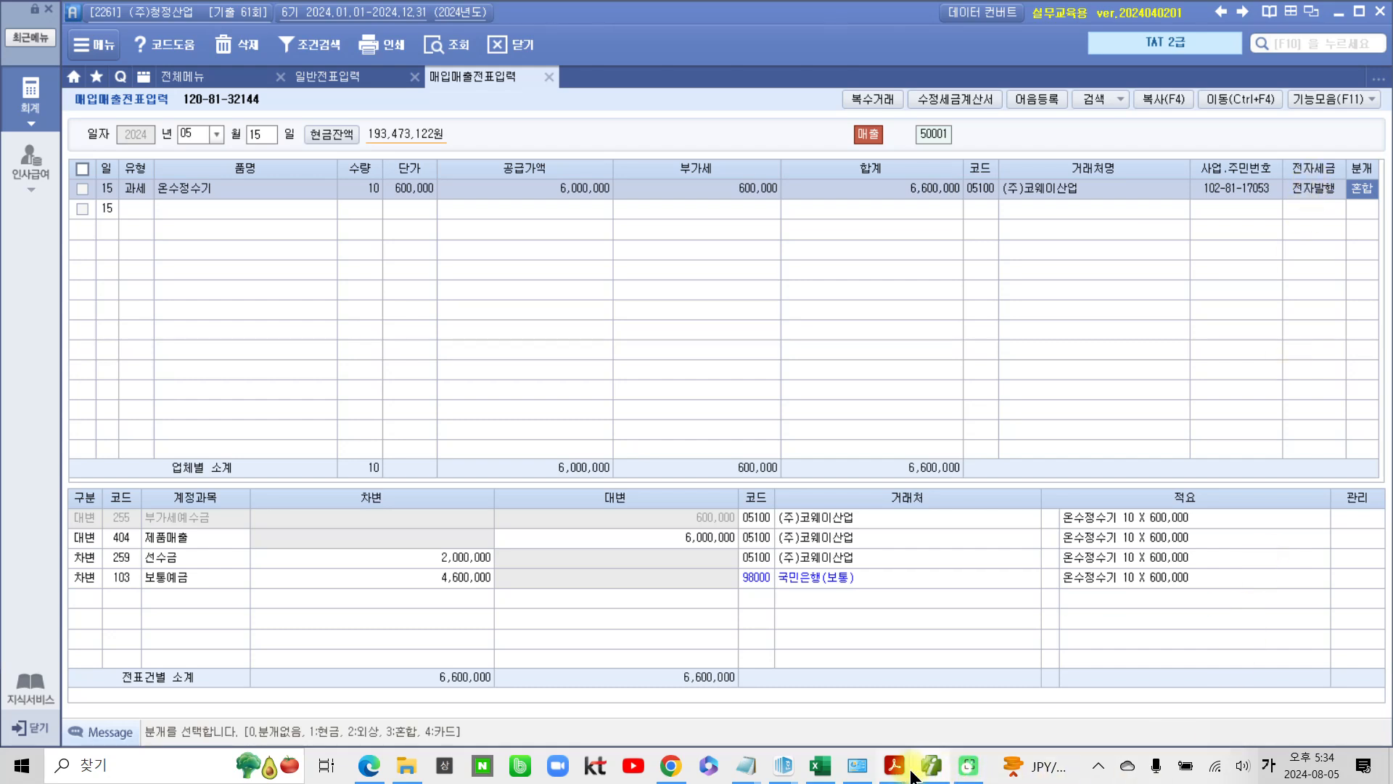
Switch to the exam PDF in Acrobat and highlight the question 2 heading 수정전자세금계산서의 발급
mouse_move(908, 774)
click(989, 722)
scroll(811, 684, down, 12)
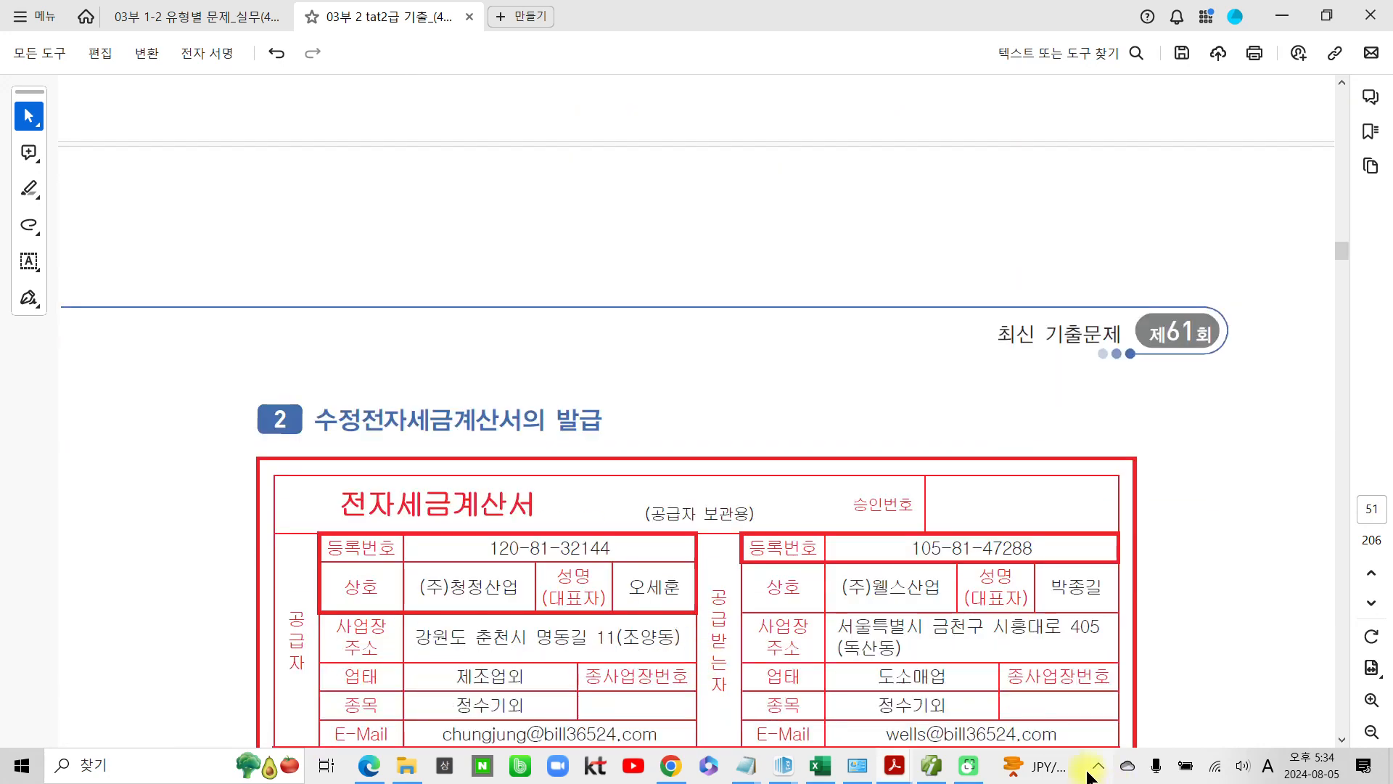
scroll(472, 500, down, 3)
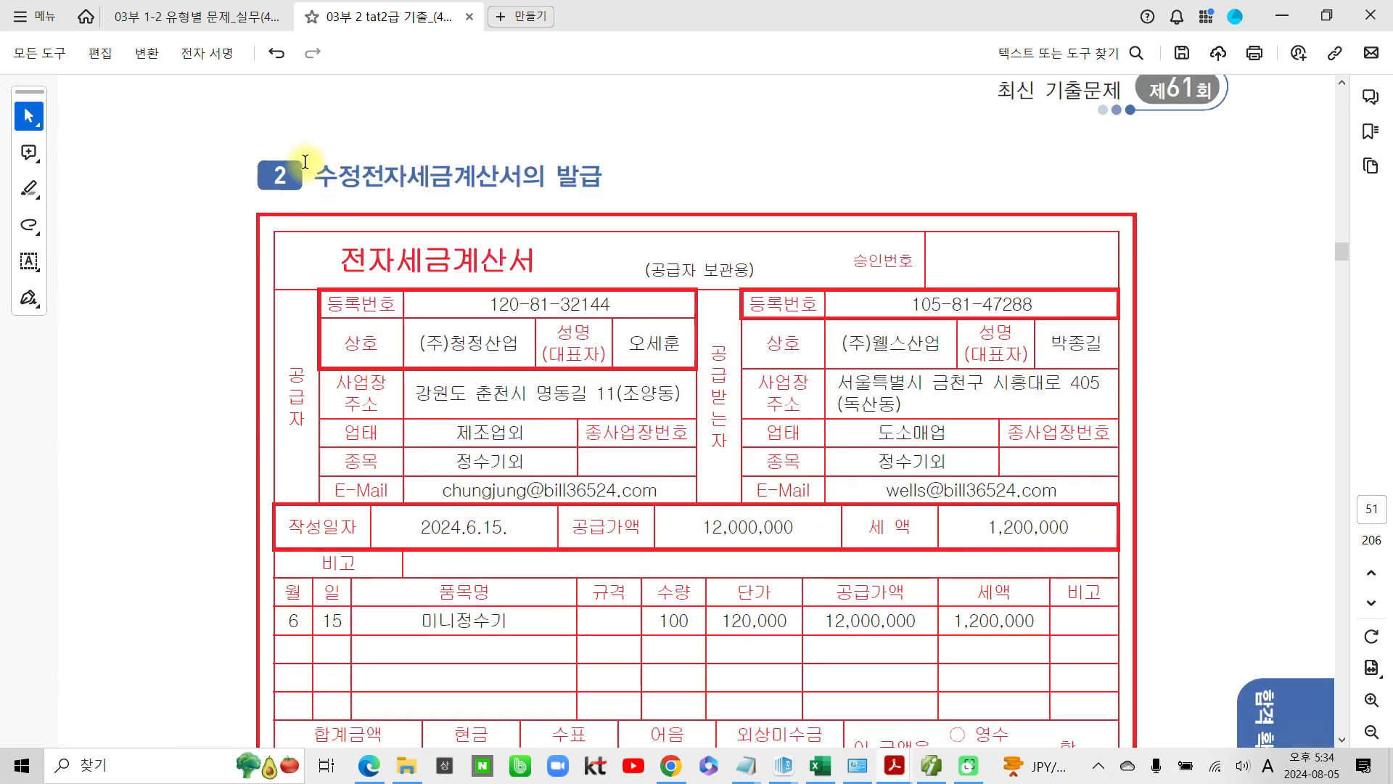
drag(305, 163, 602, 179)
click(632, 202)
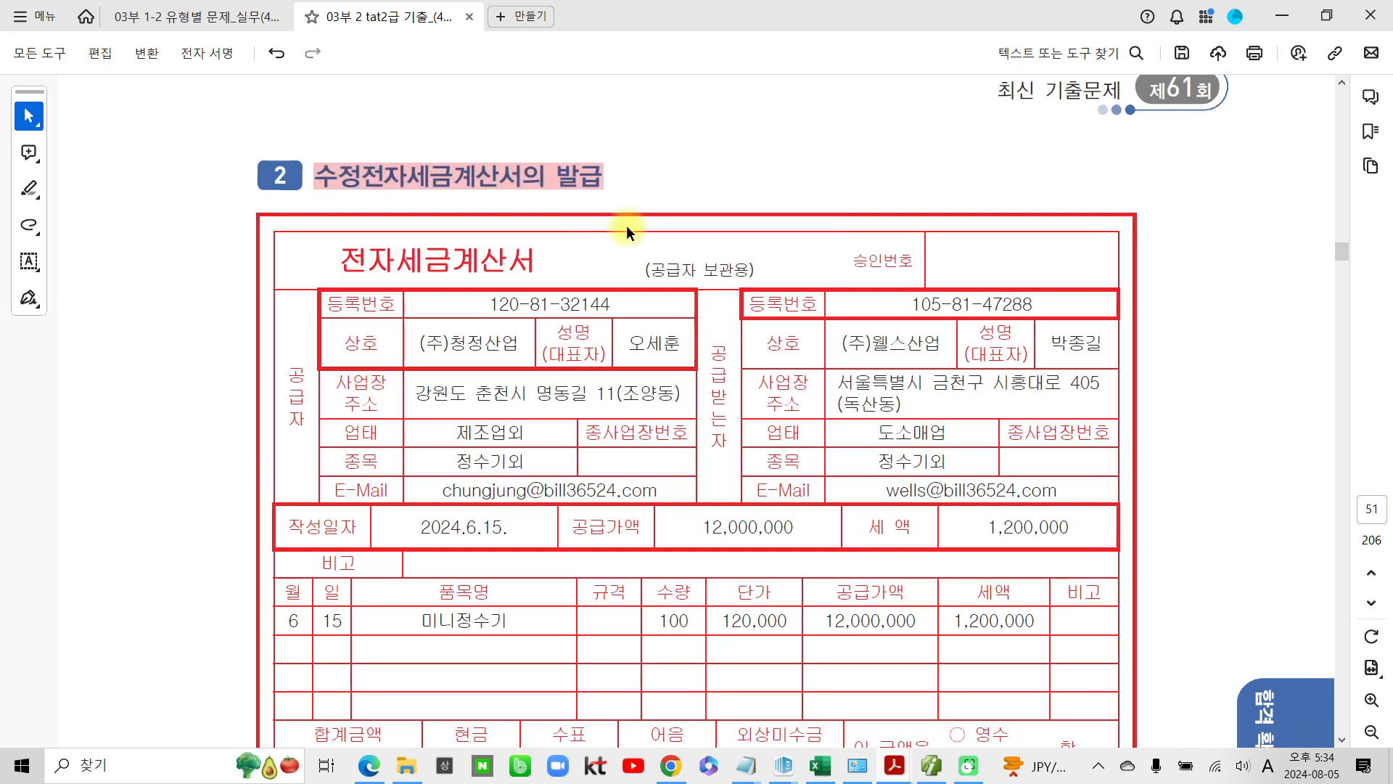
Examine the question 2 invoice's 단가 and 공급가액, the 자료설명 and the 수행과제 instructions
scroll(499, 434, down, 4)
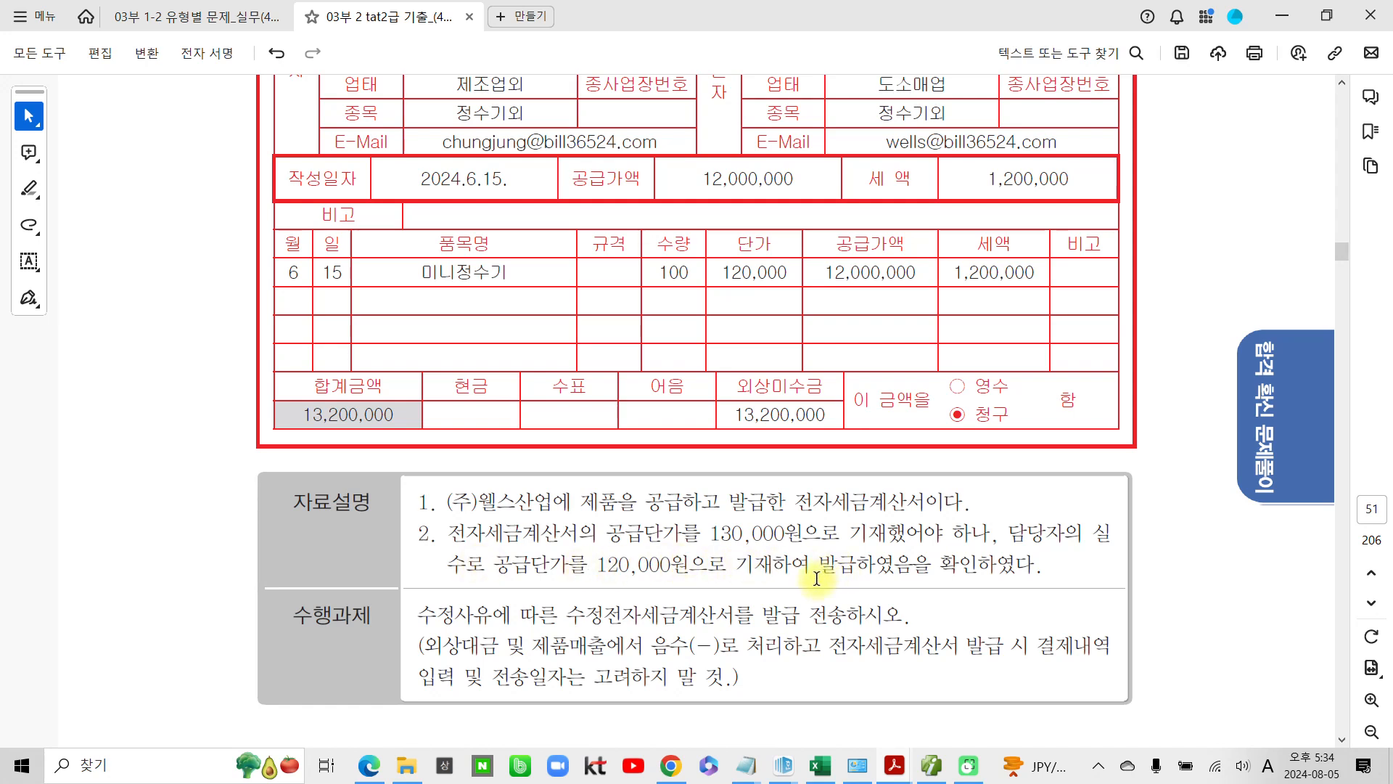
mouse_move(798, 288)
mouse_down()
mouse_move(702, 265)
mouse_move(794, 299)
mouse_up()
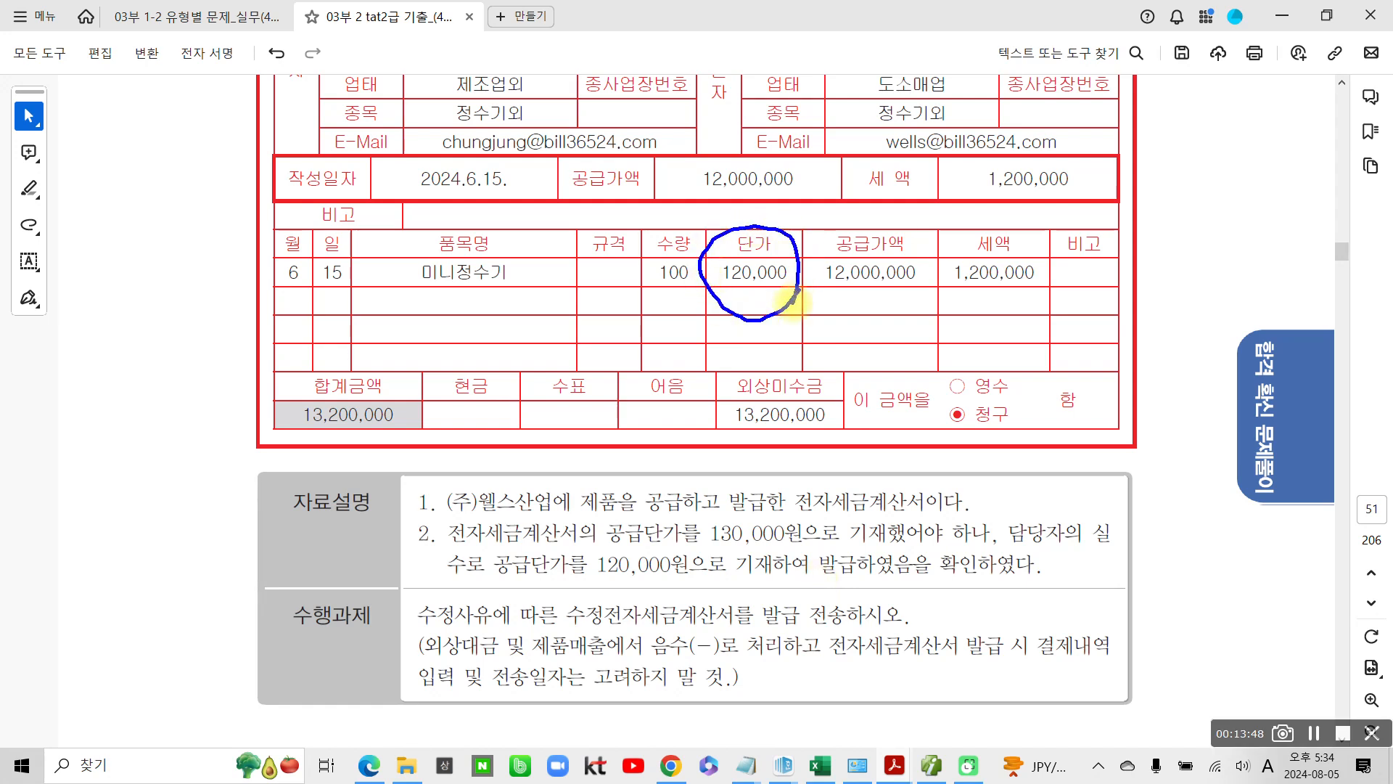
mouse_move(858, 374)
mouse_down()
mouse_move(943, 356)
mouse_move(887, 400)
mouse_up()
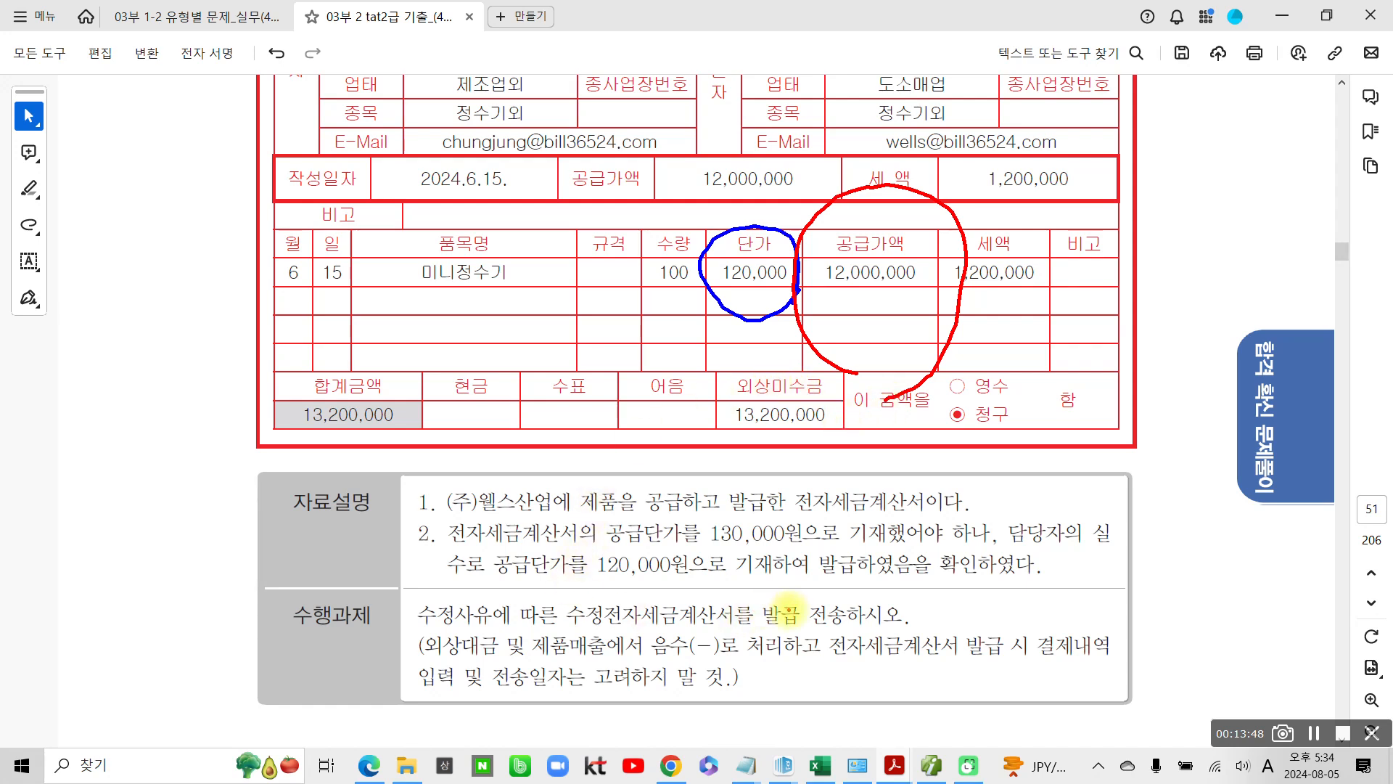
drag(759, 626, 895, 626)
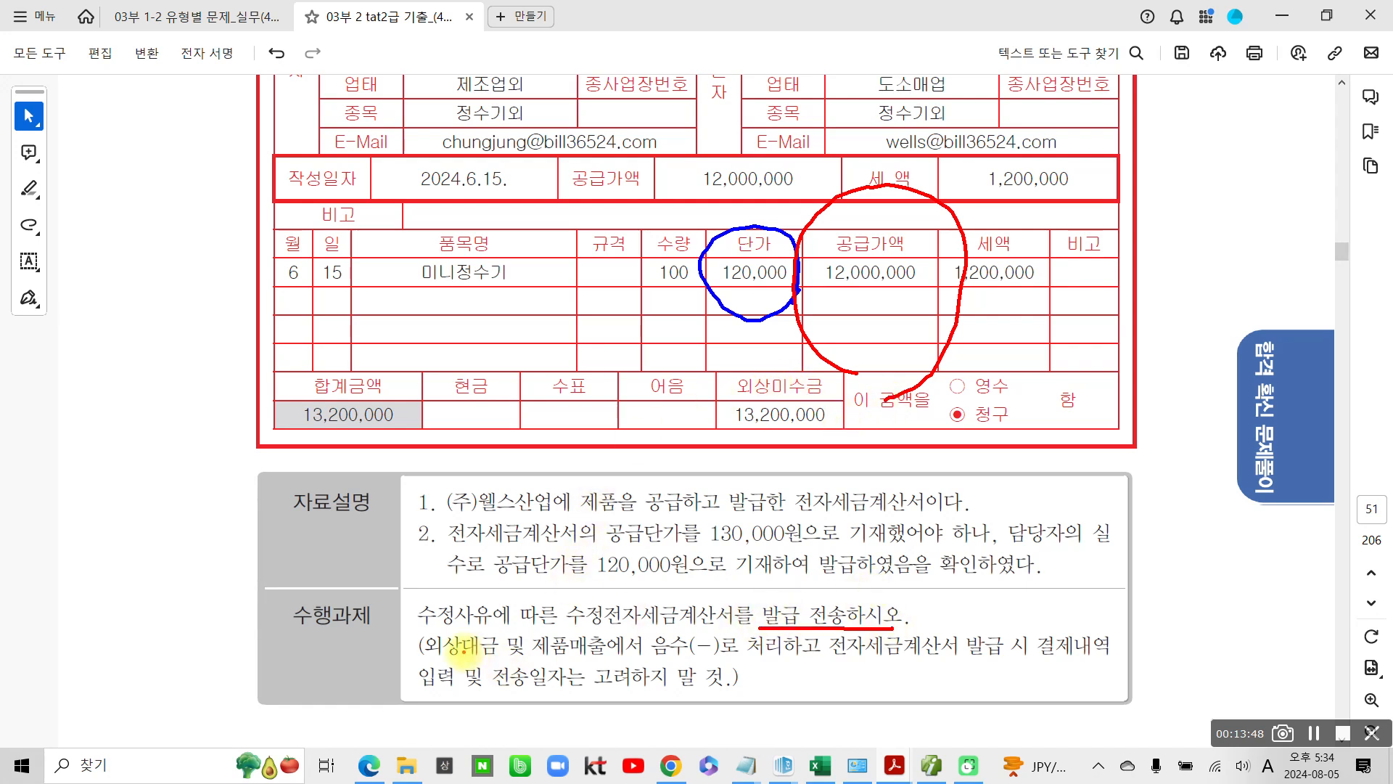
drag(431, 662, 813, 656)
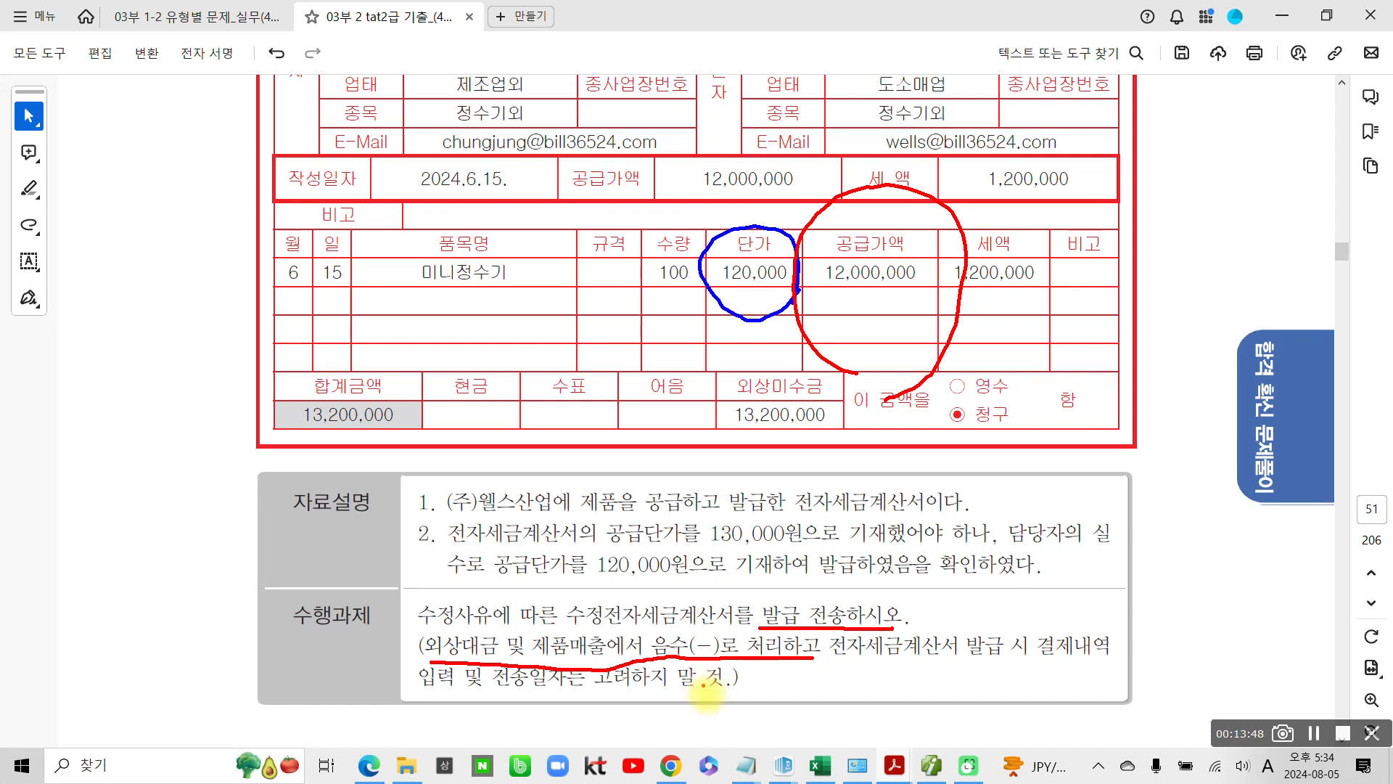
mouse_move(707, 521)
mouse_down()
mouse_move(803, 532)
mouse_move(696, 524)
mouse_up()
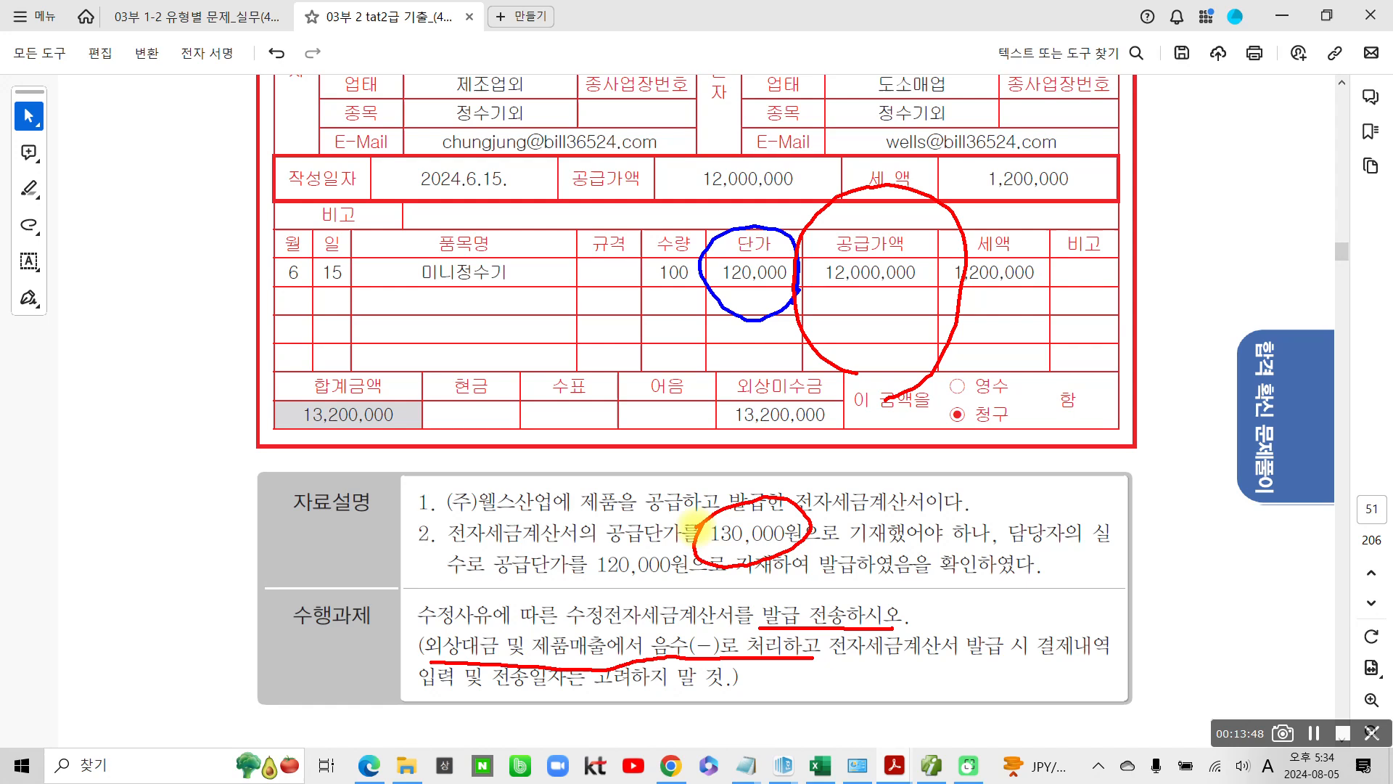
mouse_move(805, 217)
mouse_down()
mouse_move(877, 395)
mouse_move(932, 399)
mouse_up()
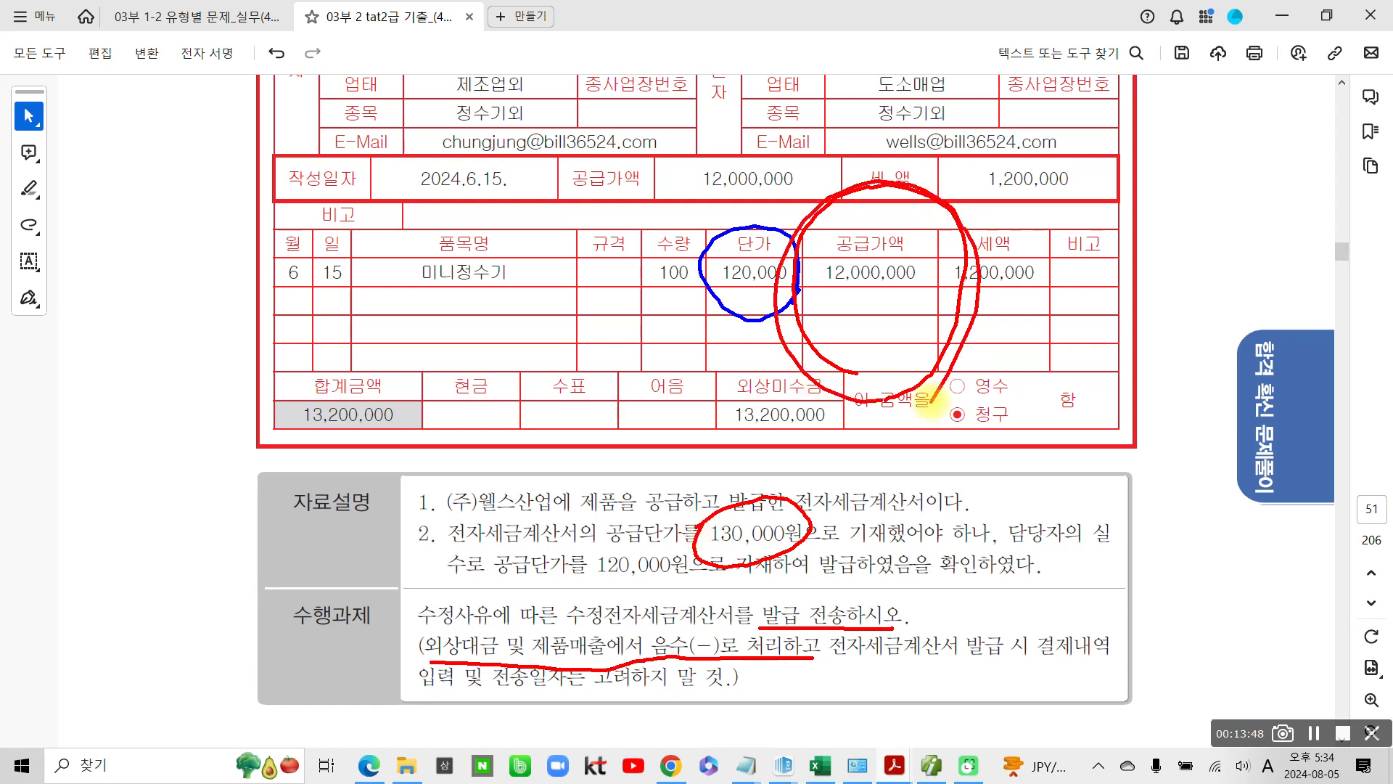
key(Escape)
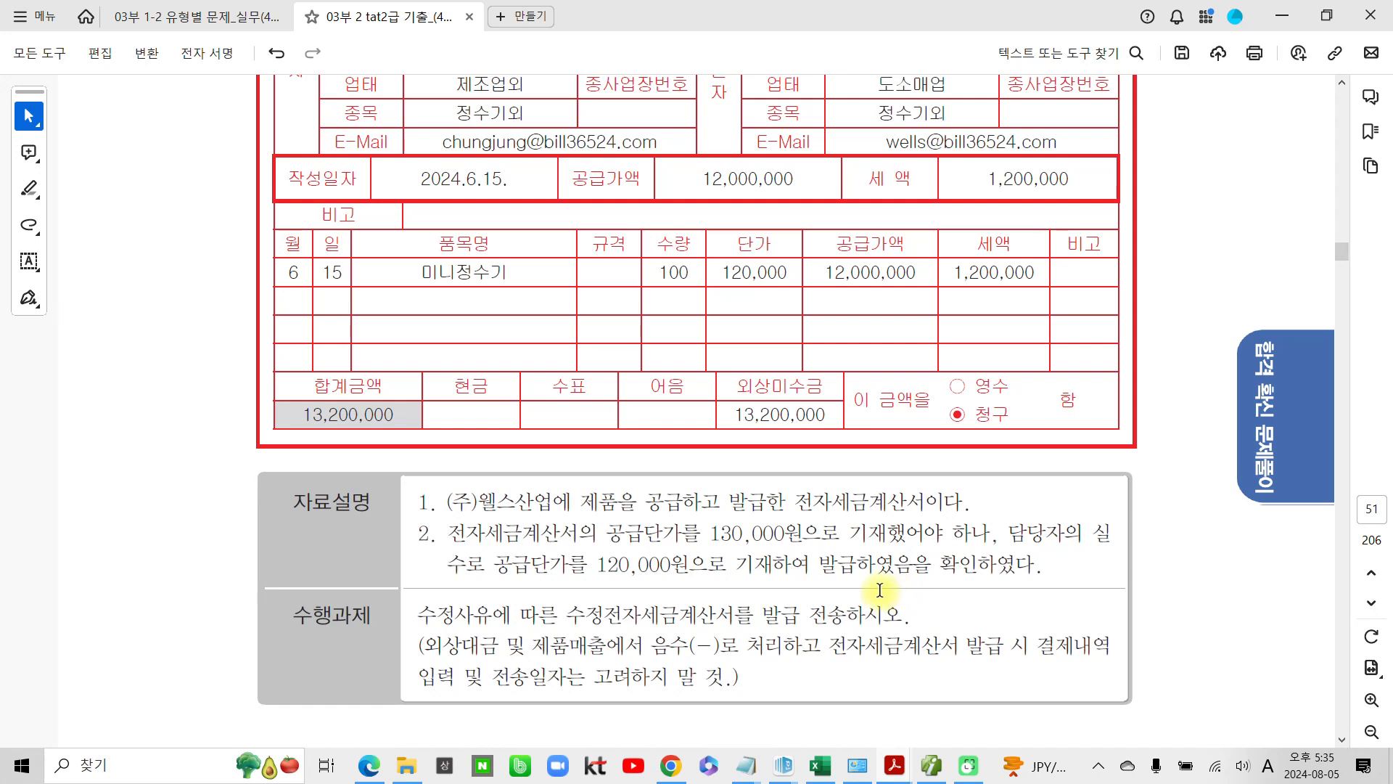
Highlight the phrase 기재하여 발급하였음을 in the question 2 자료설명
drag(735, 564, 931, 564)
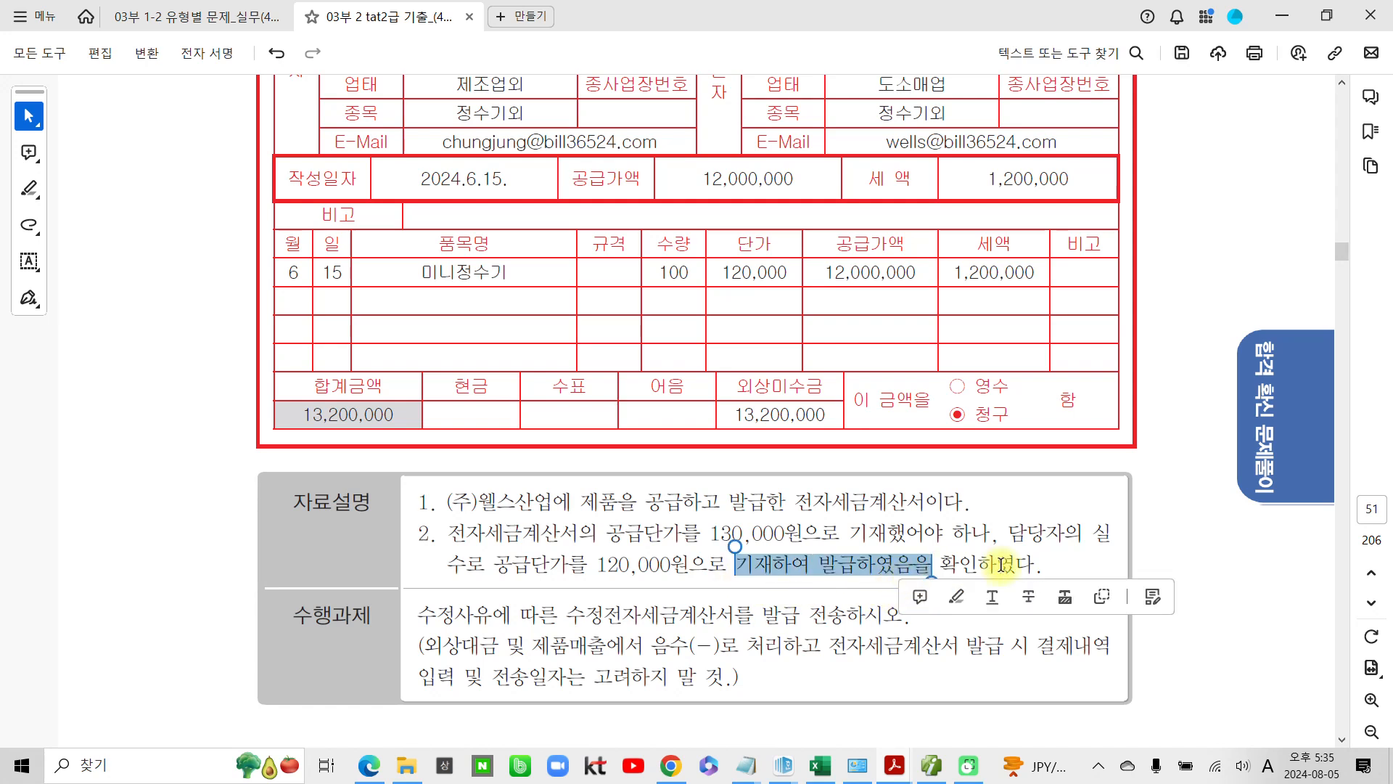
click(956, 596)
scroll(429, 519, up, 2)
Switch to the accounting program, load the June 15 vouchers in 매입매출전표입력 and display the (주)웰스산업 sale's journal entry
click(931, 766)
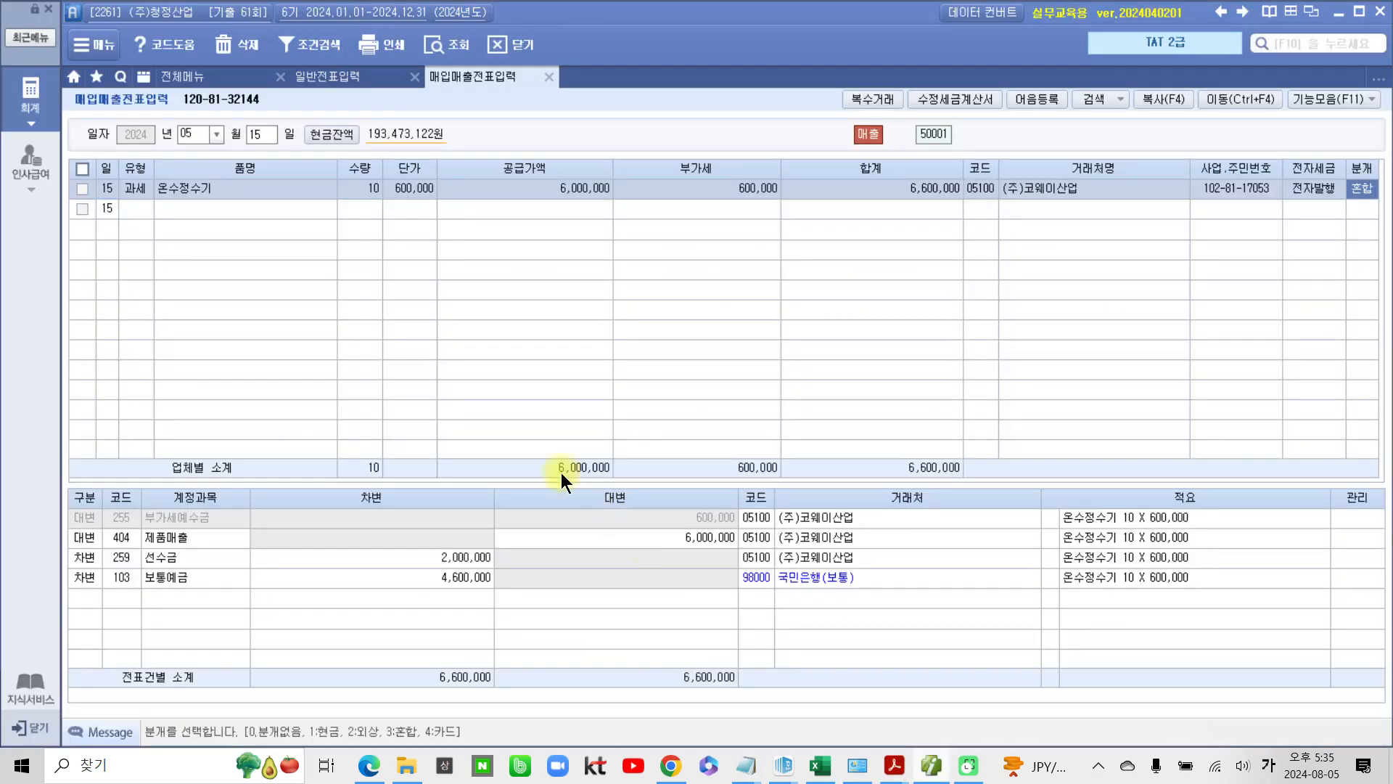
click(223, 135)
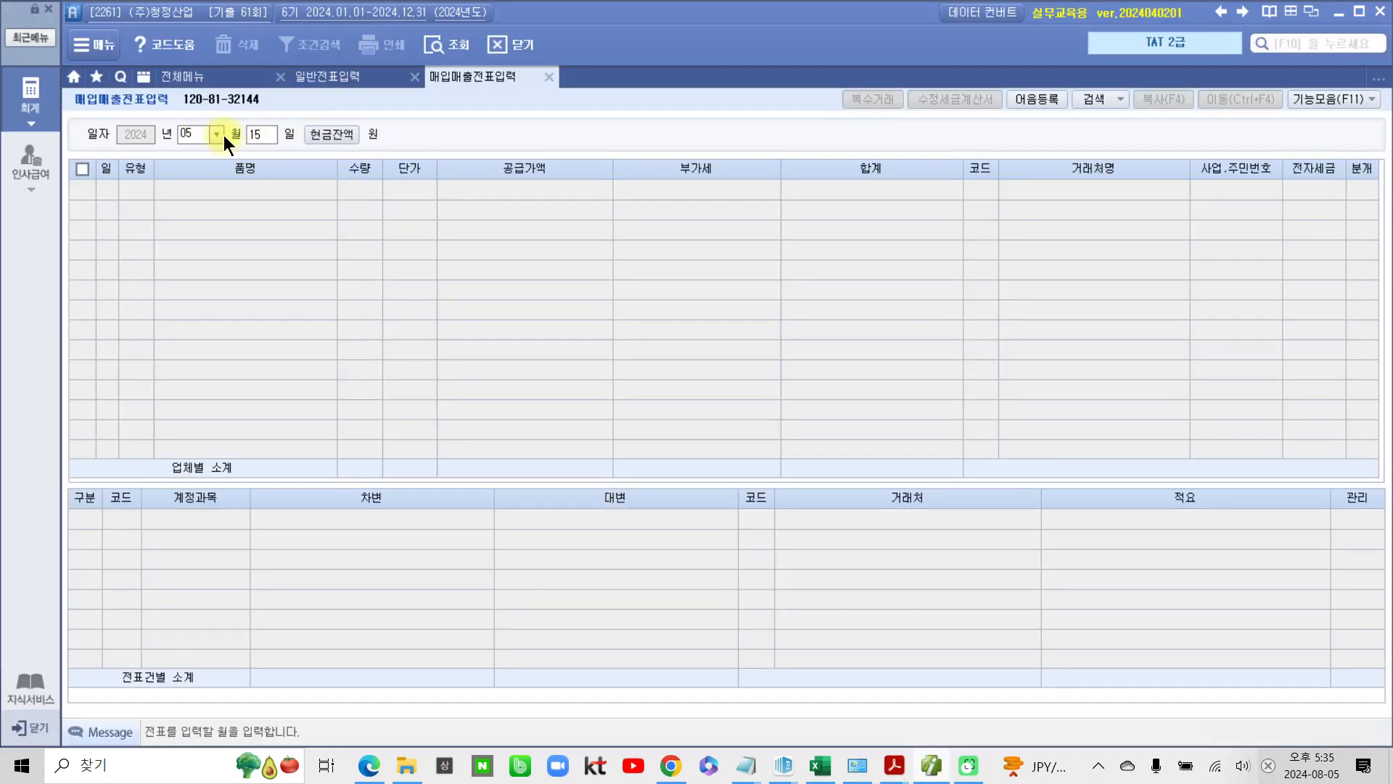
click(215, 135)
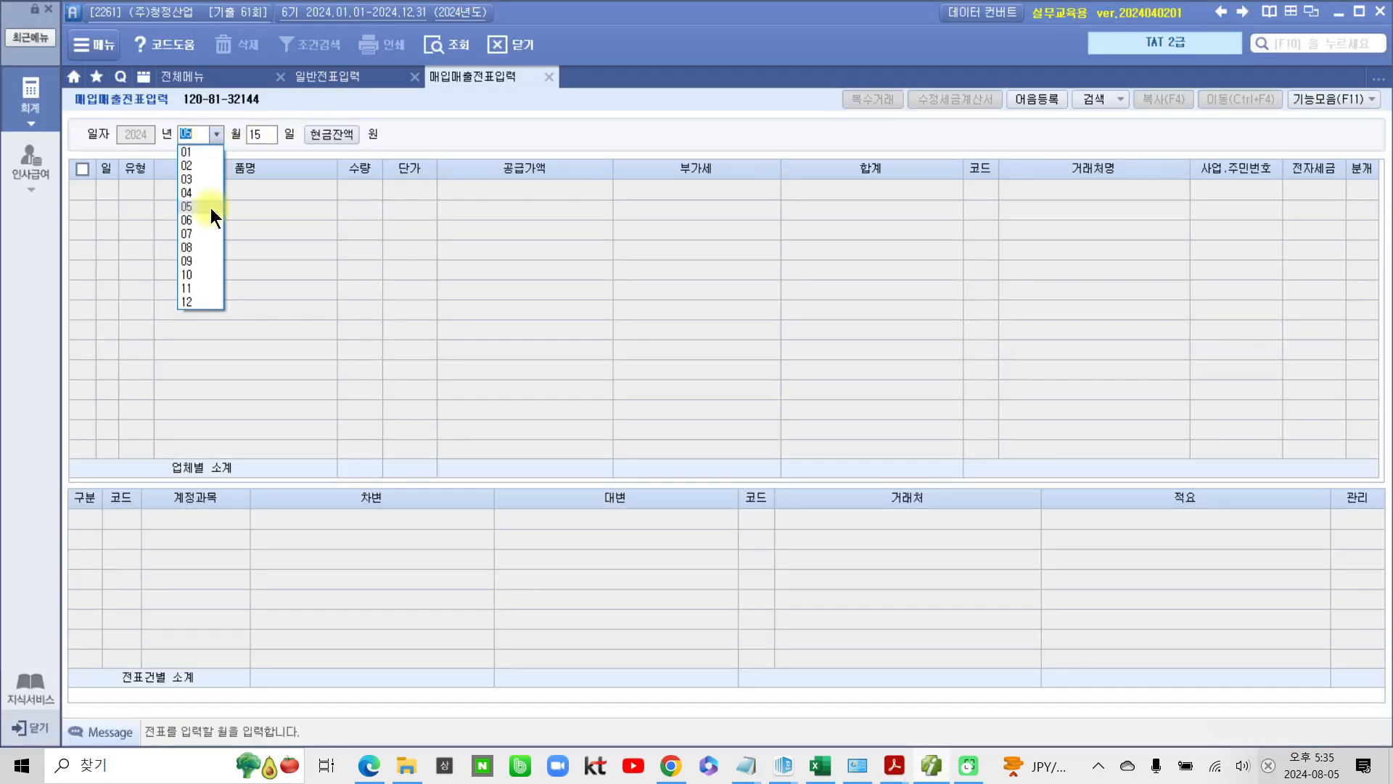
click(213, 216)
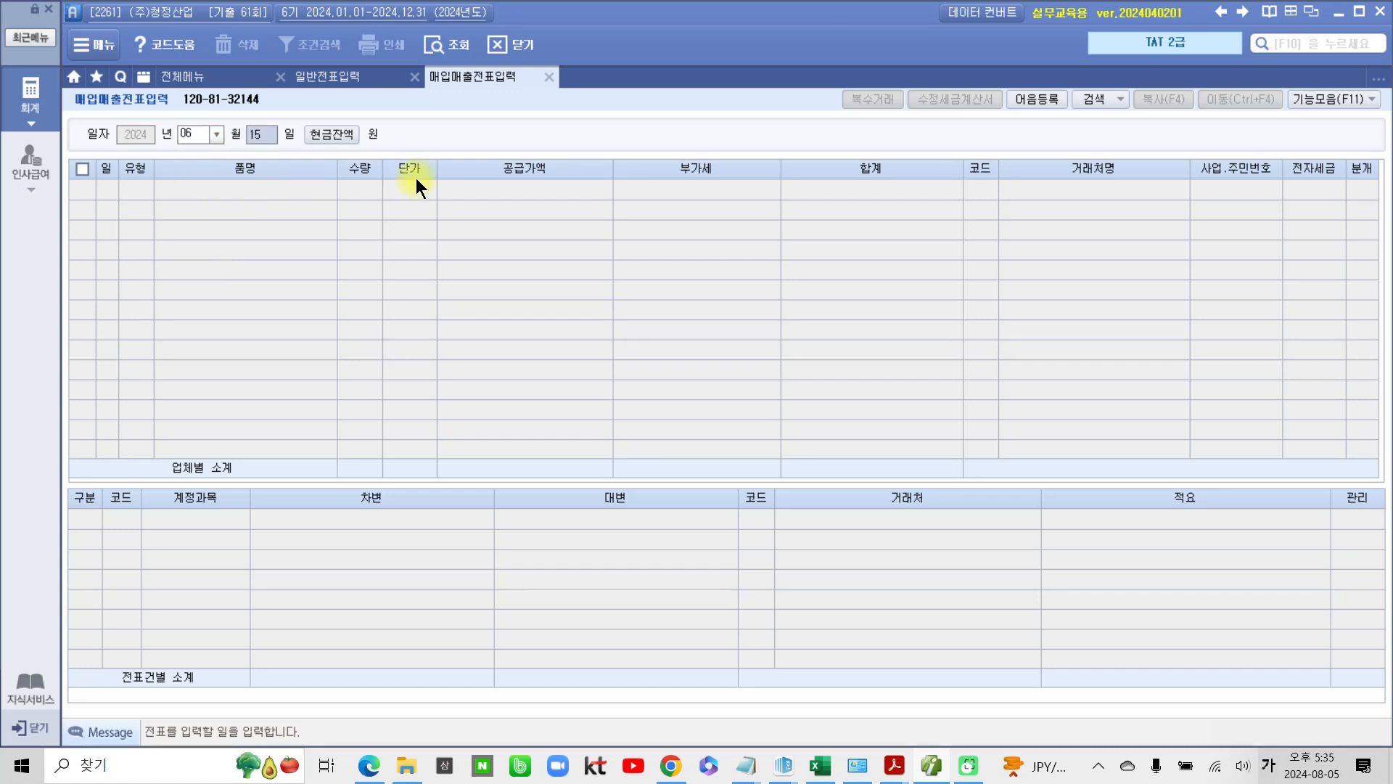
key(Return)
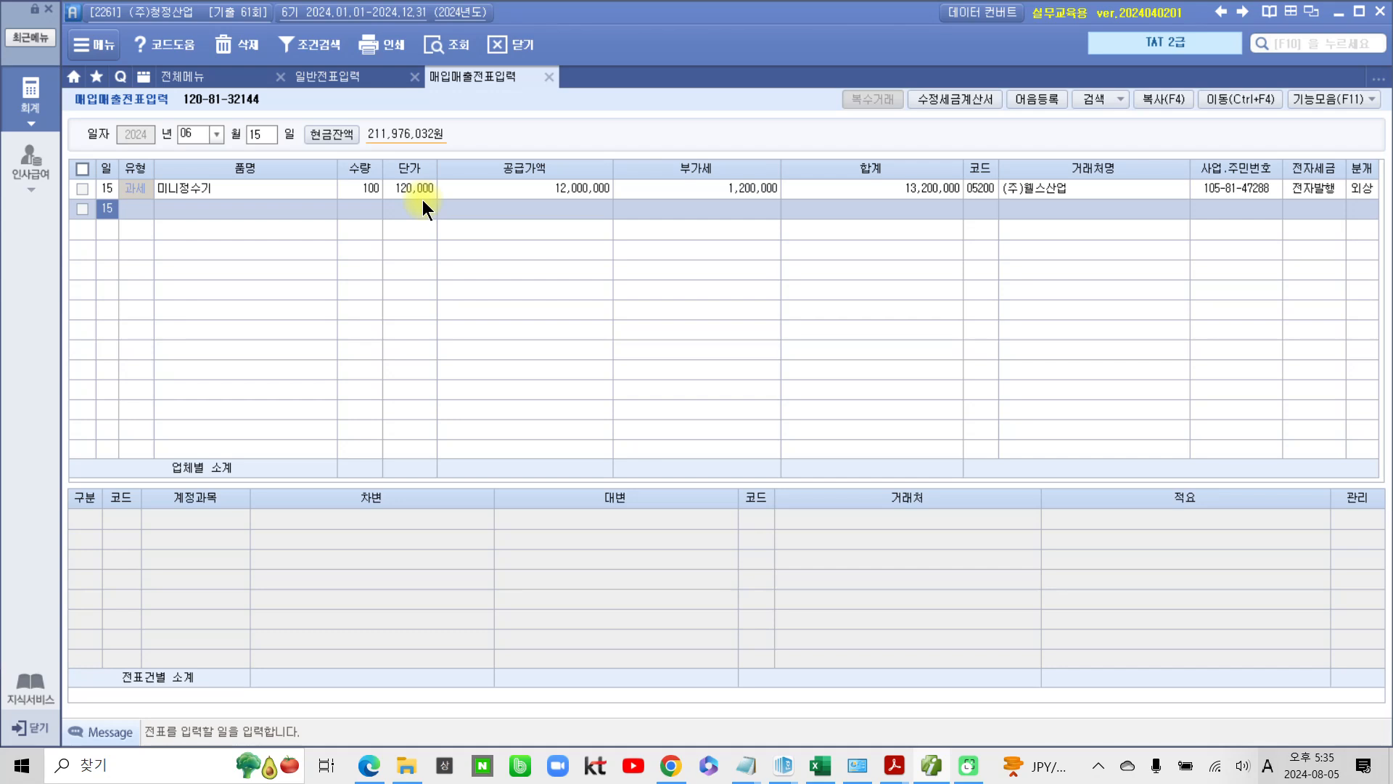
click(1355, 187)
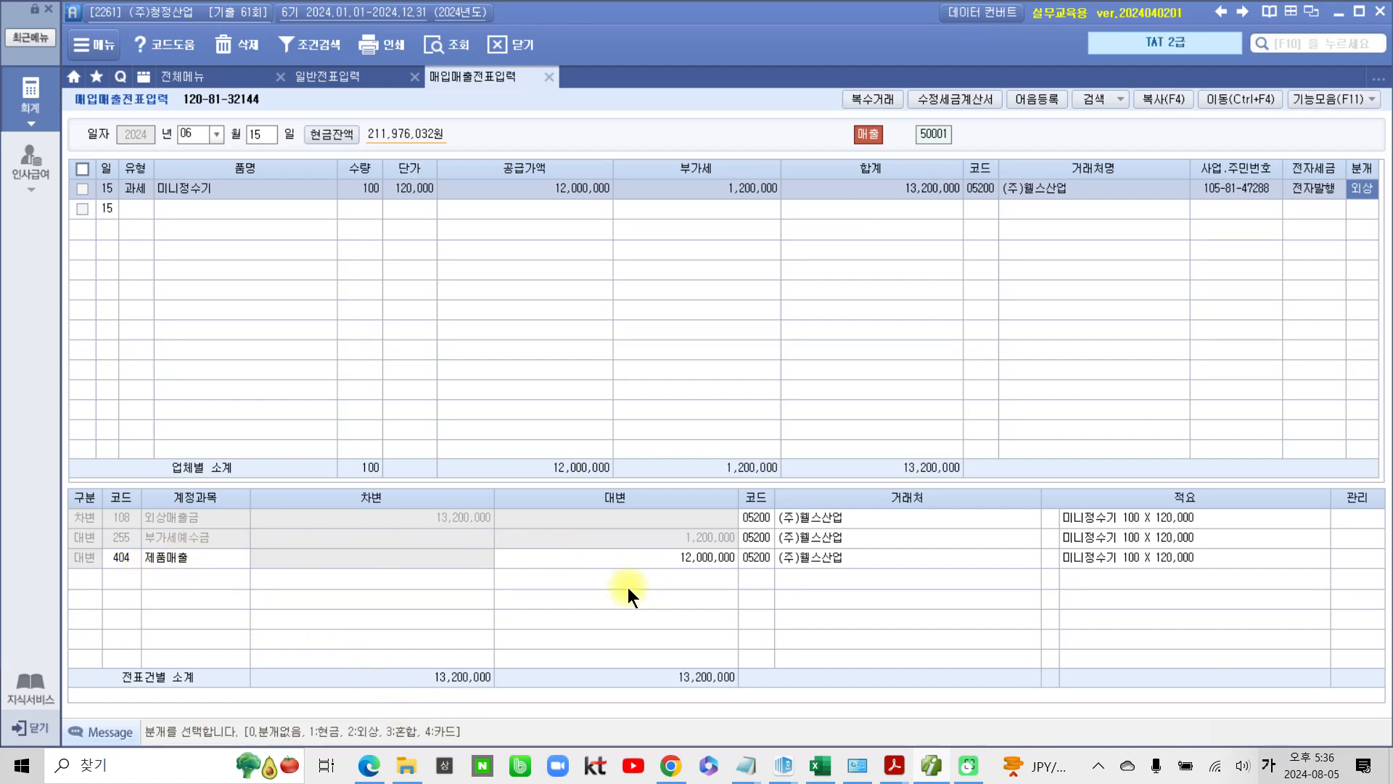
Start a 수정세금계산서 for the (주)웰스산업 sale with reason 1. 기재사항 착오·정정 and error item 1. 공급가액 및 세액
click(82, 189)
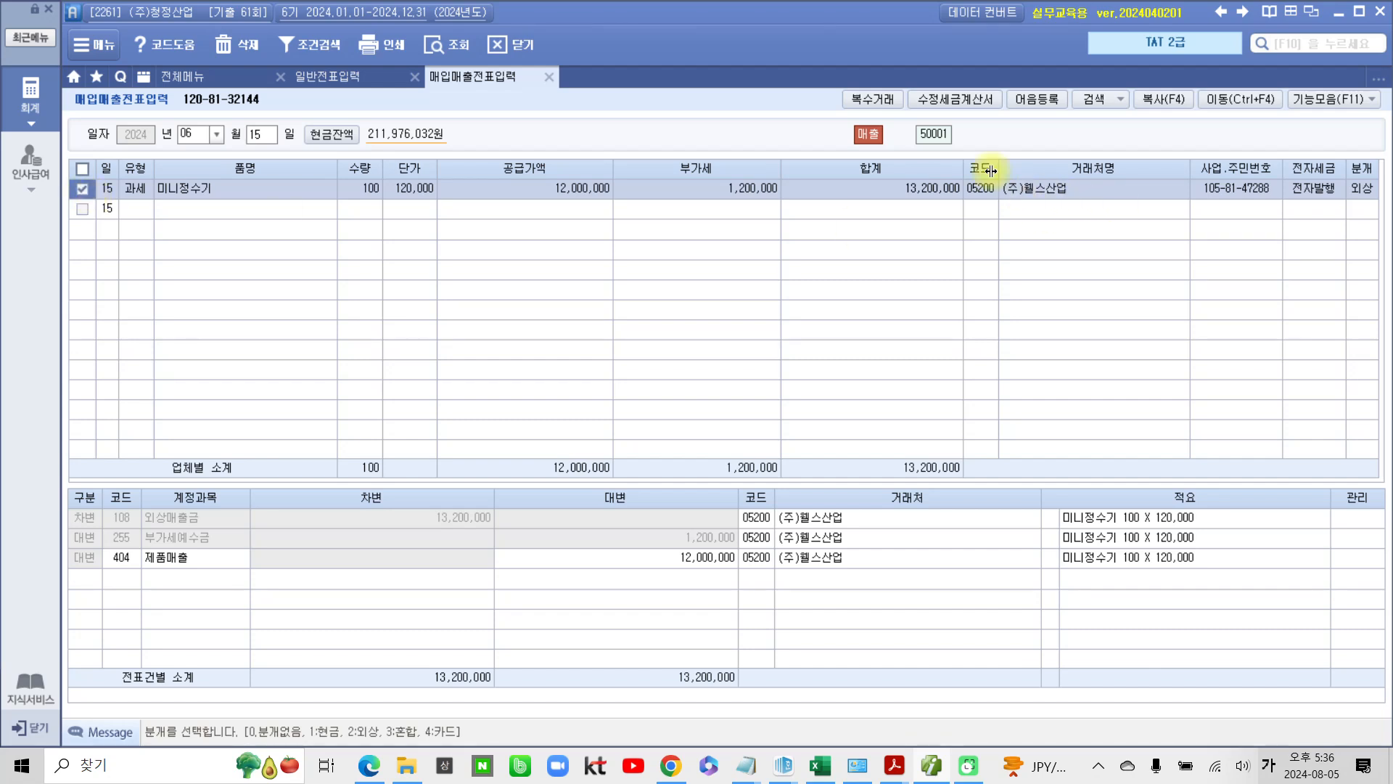
click(956, 100)
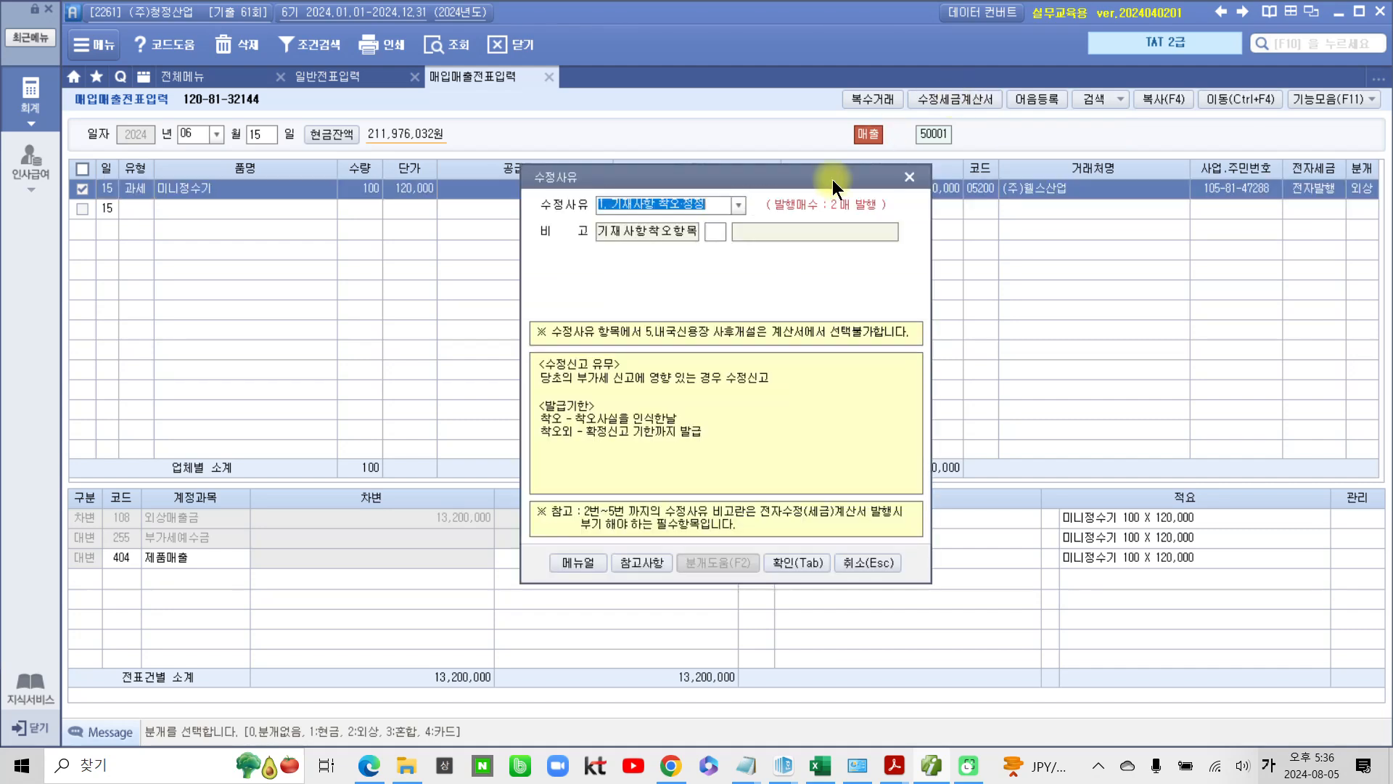
click(666, 201)
key(Return)
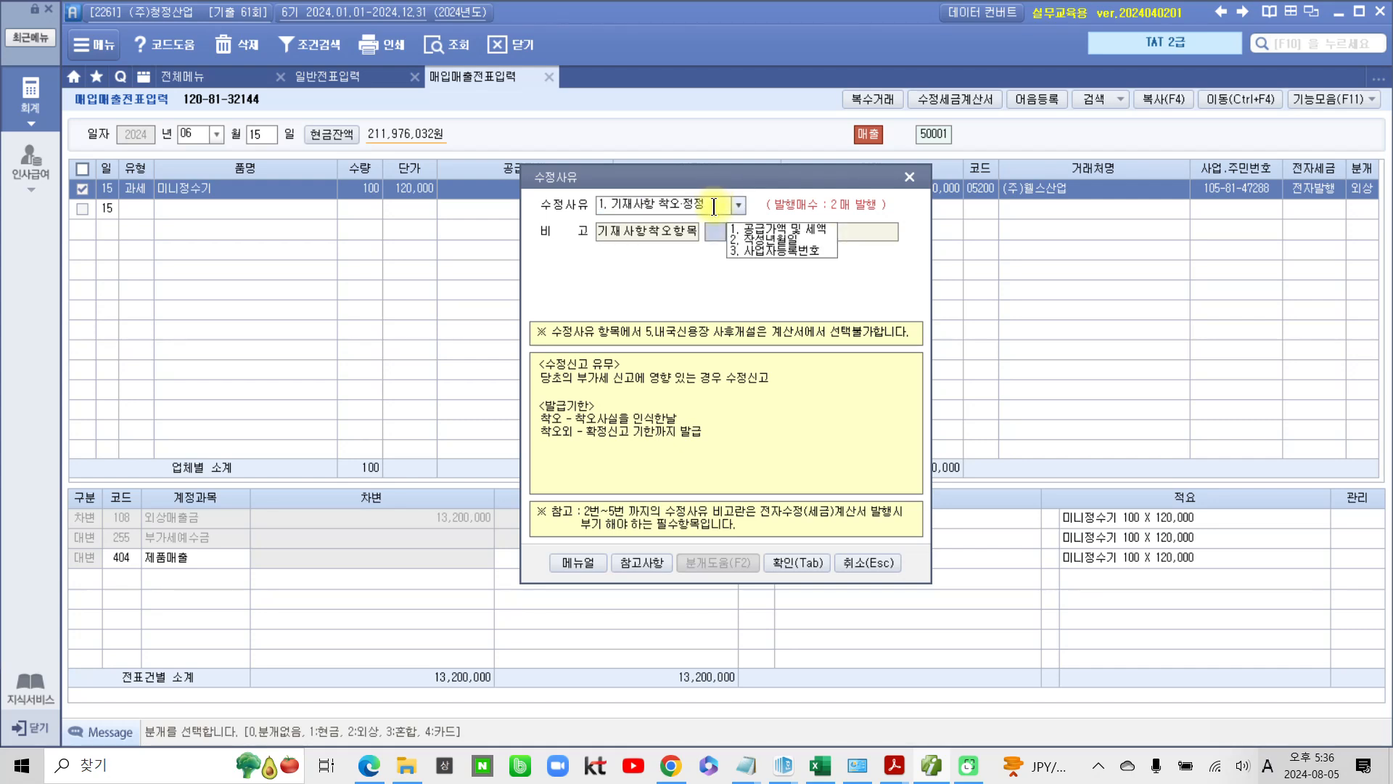
click(772, 228)
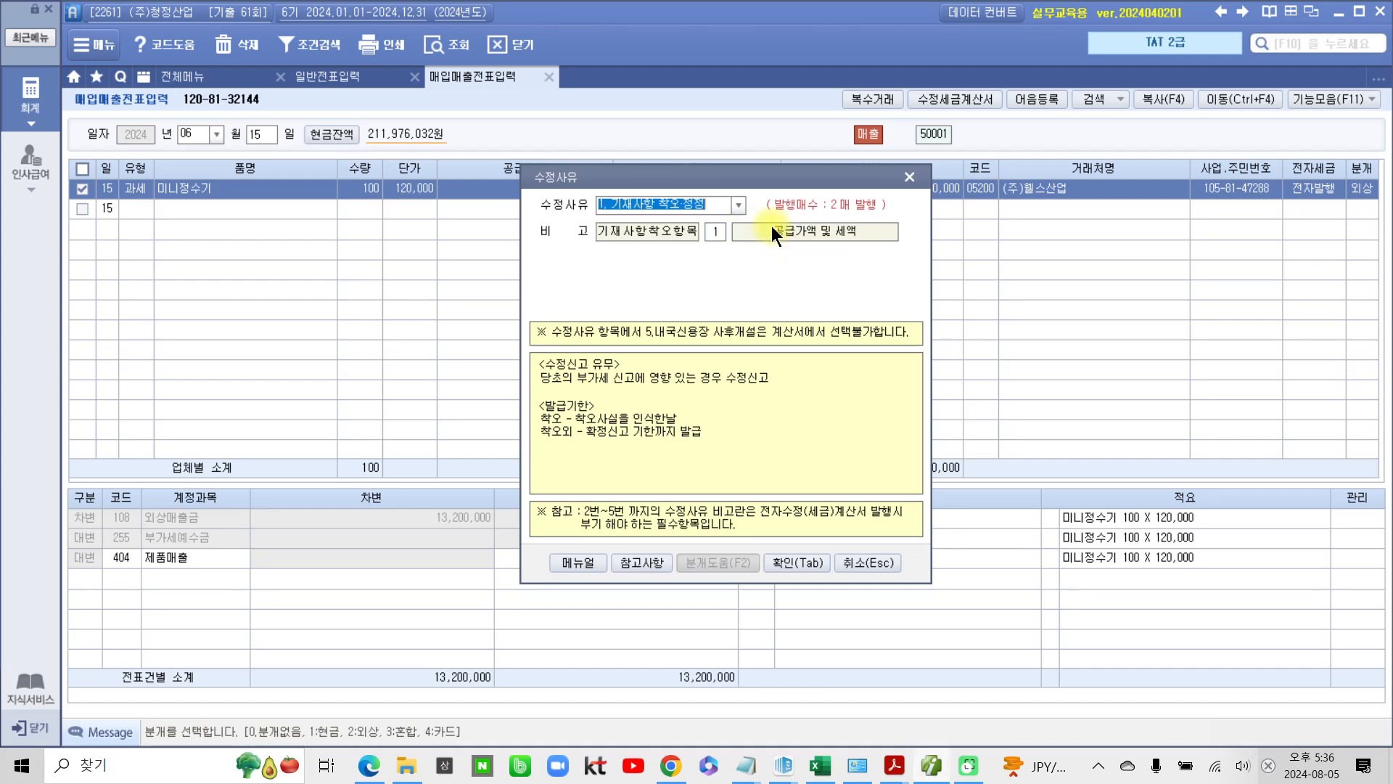
click(785, 557)
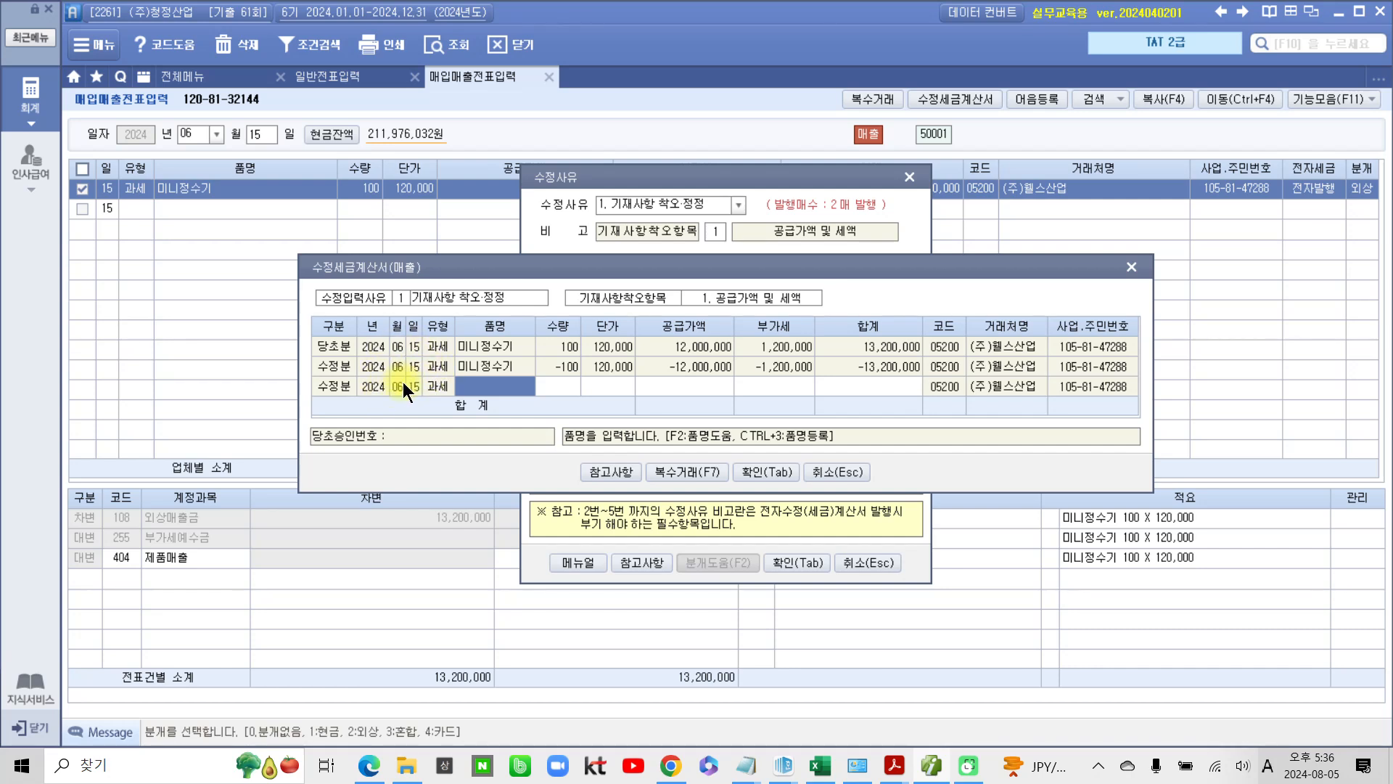
Consult the 참고사항 table for the 작성월일 rule on wrongly entered 필요적 기재사항, and close it
click(610, 472)
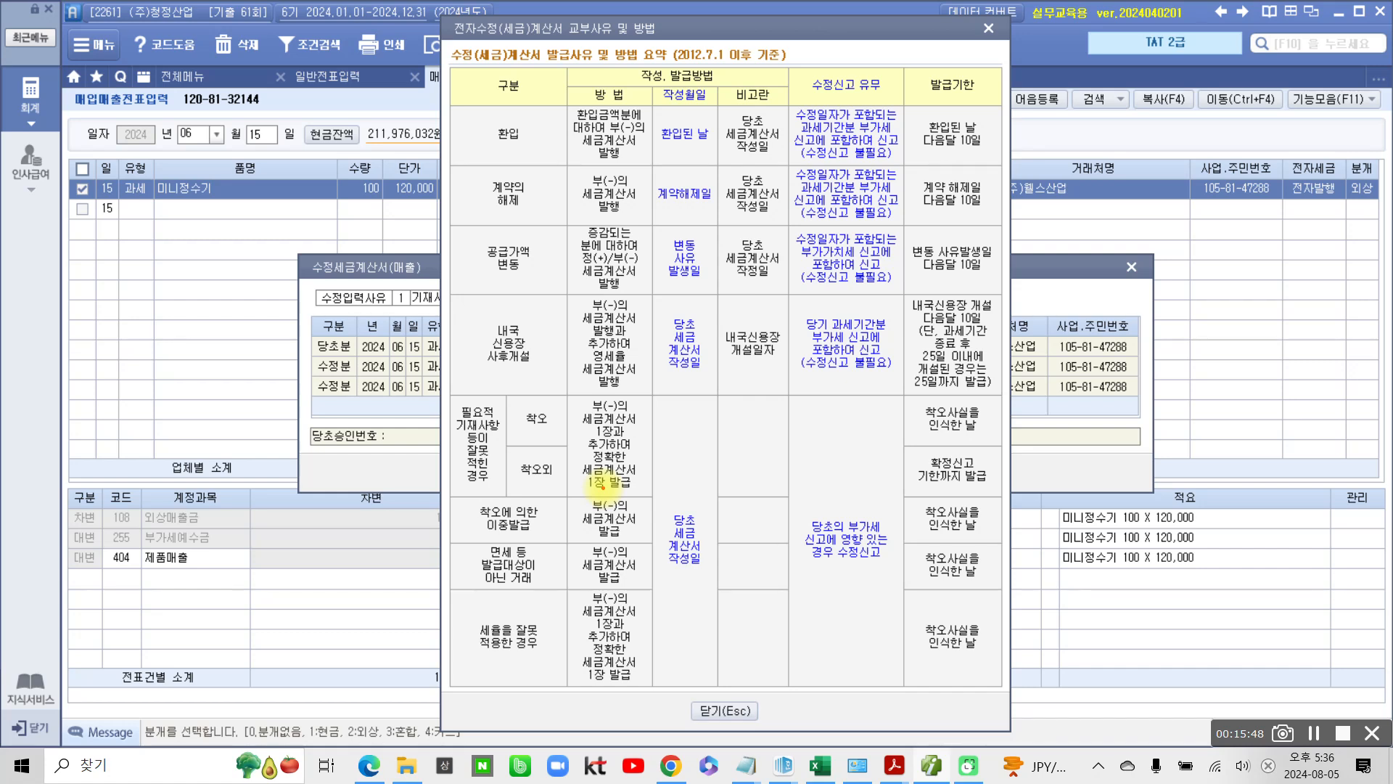
mouse_move(475, 504)
mouse_down()
mouse_move(417, 428)
mouse_move(511, 464)
mouse_move(493, 516)
mouse_up()
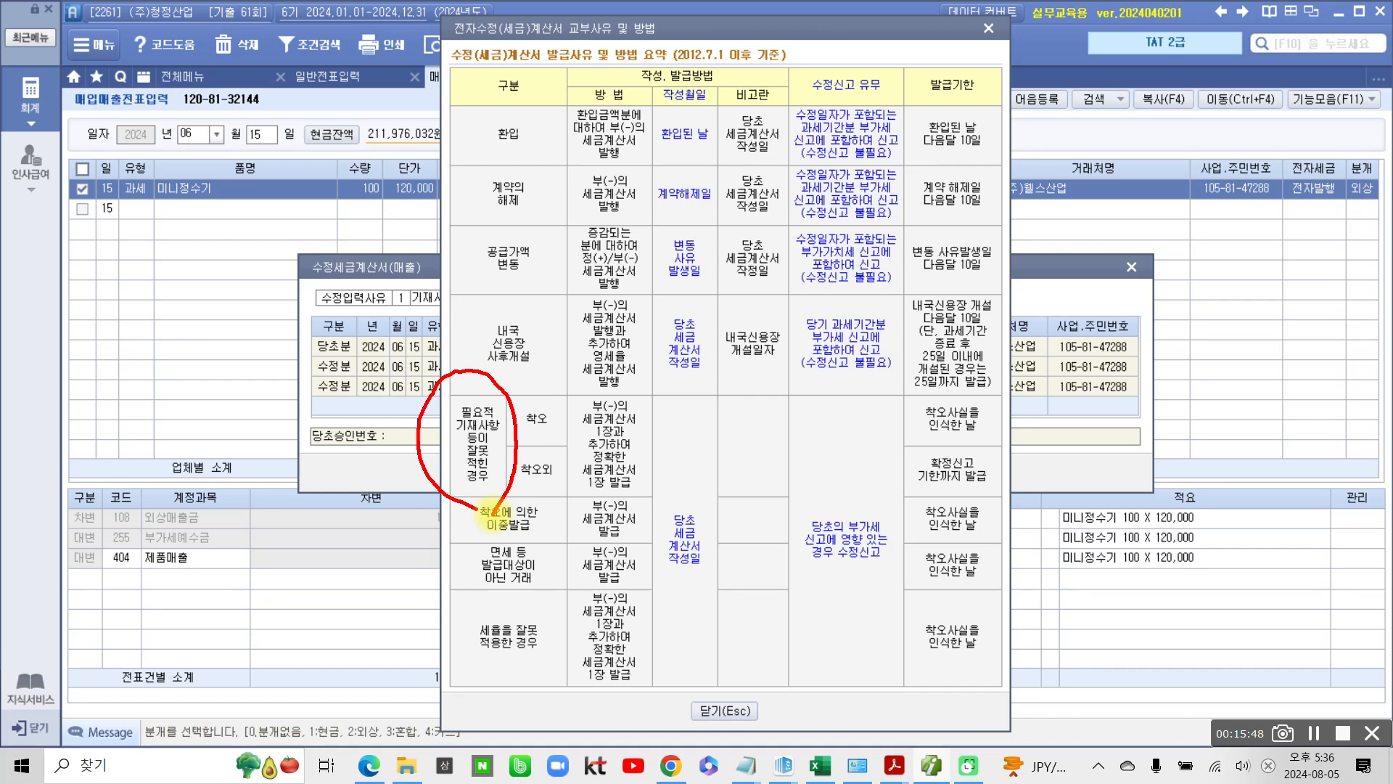
mouse_move(708, 591)
mouse_down()
mouse_move(718, 537)
mouse_move(691, 655)
mouse_up()
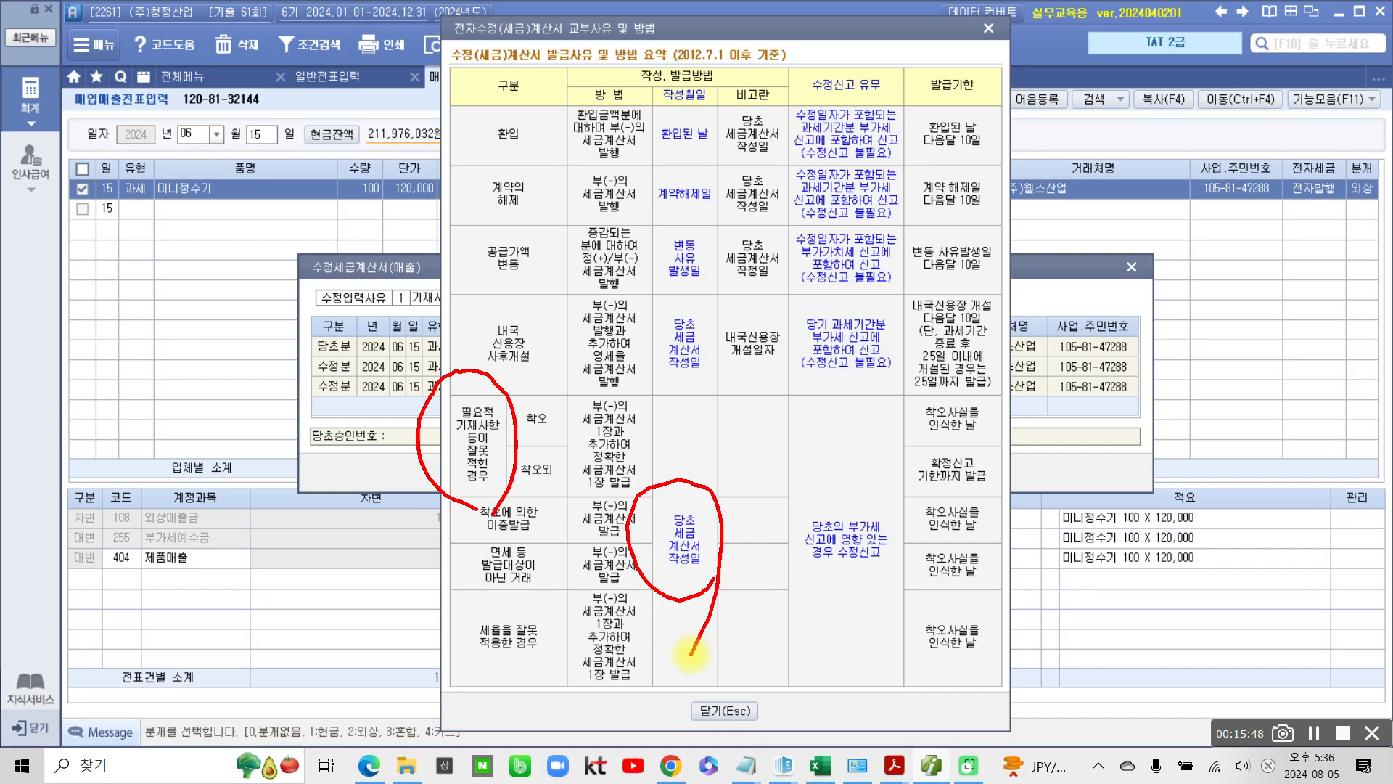
key(Escape)
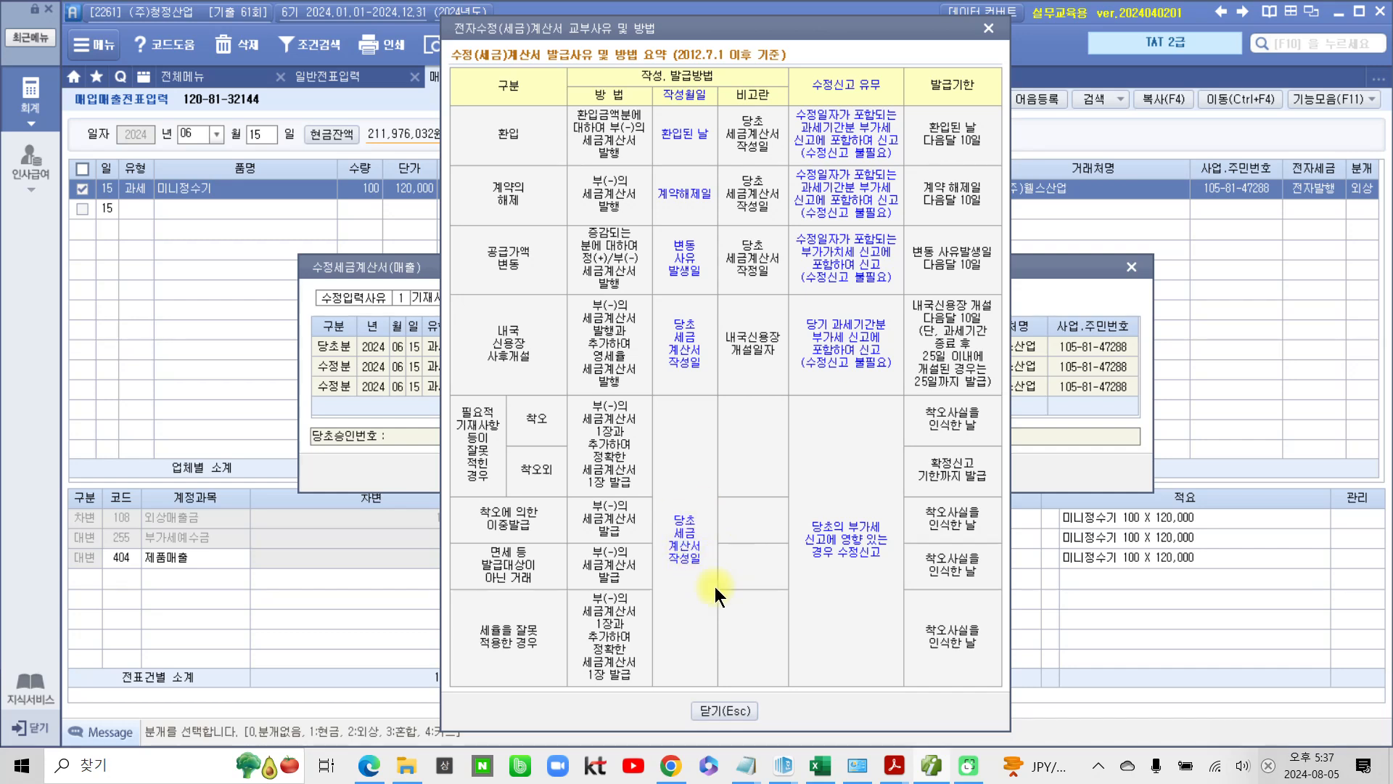
click(716, 716)
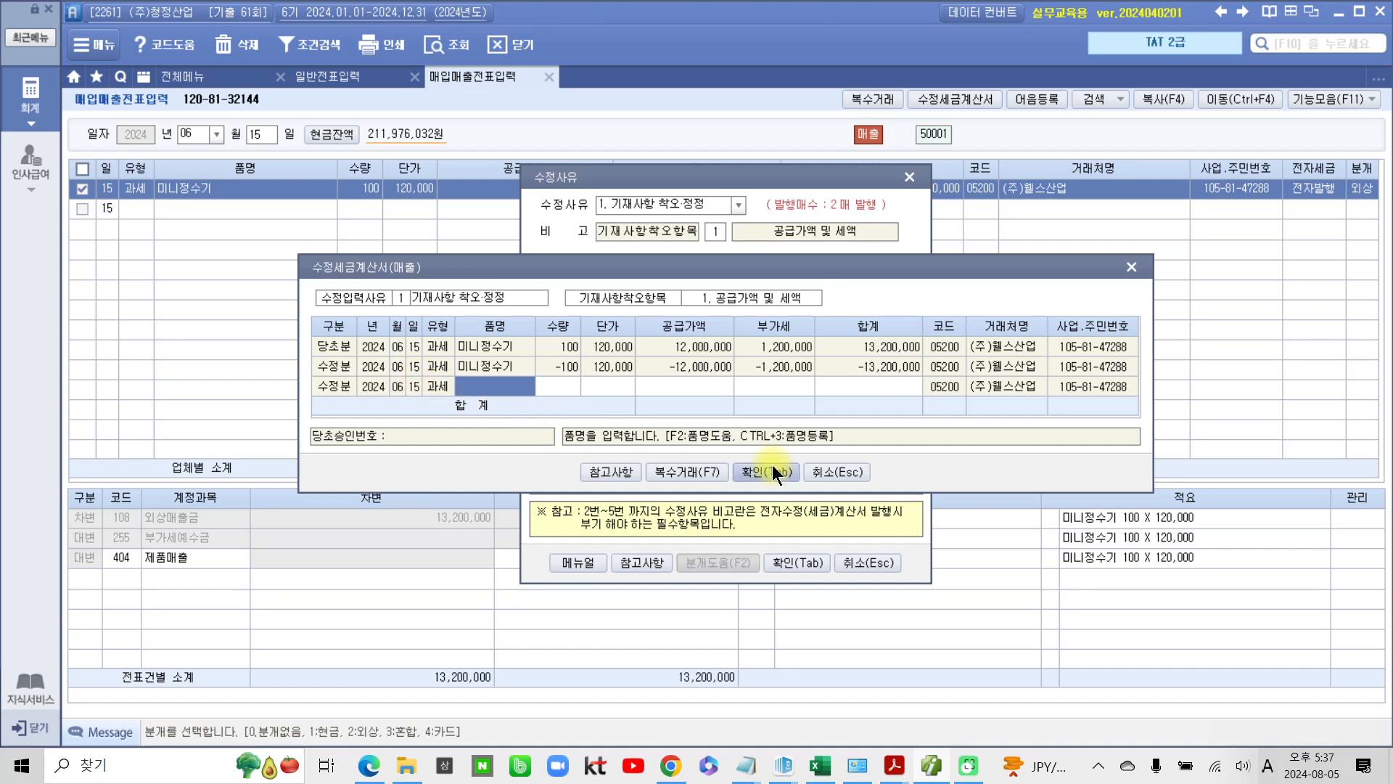
Enter the corrected line as 미니정수기, quantity 100 and unit price 130,000, and confirm the corrected invoices
key(Return)
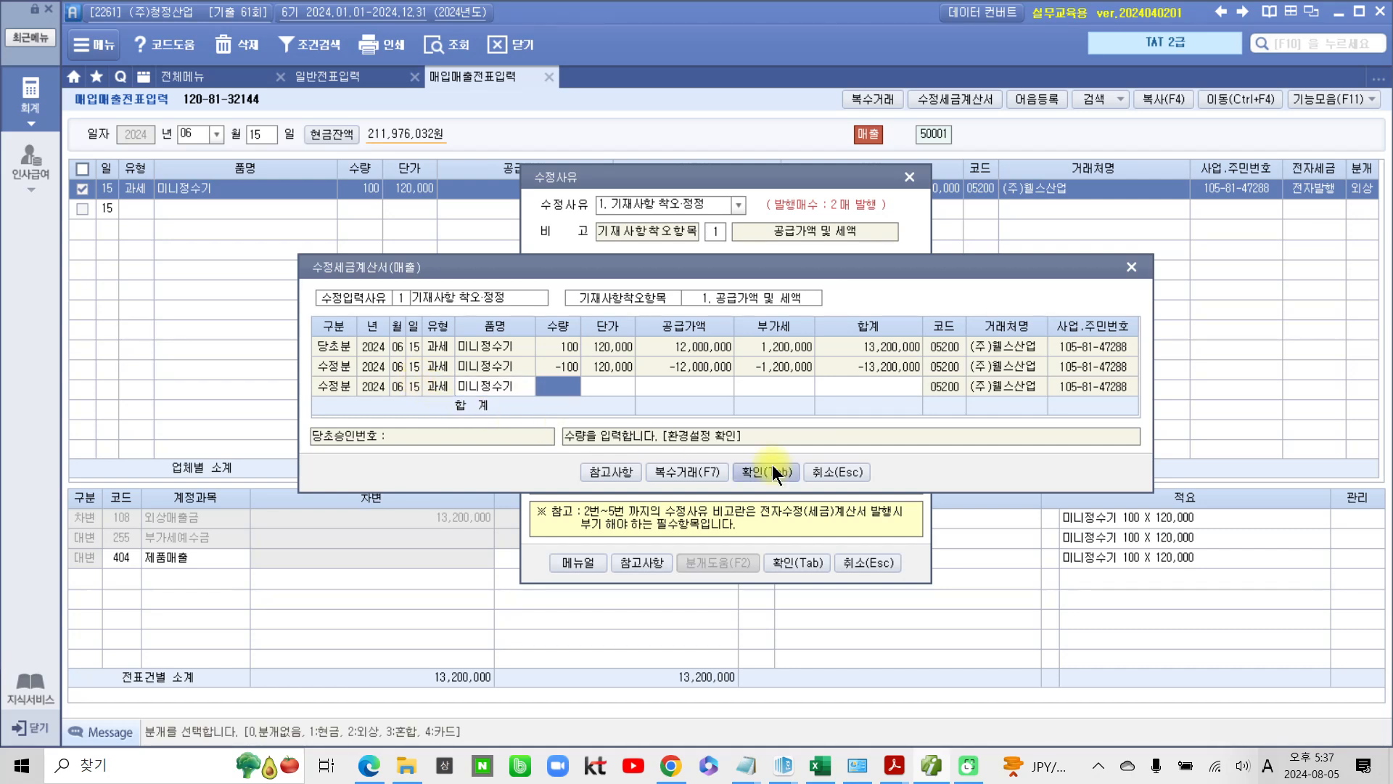
text(100)
key(Return)
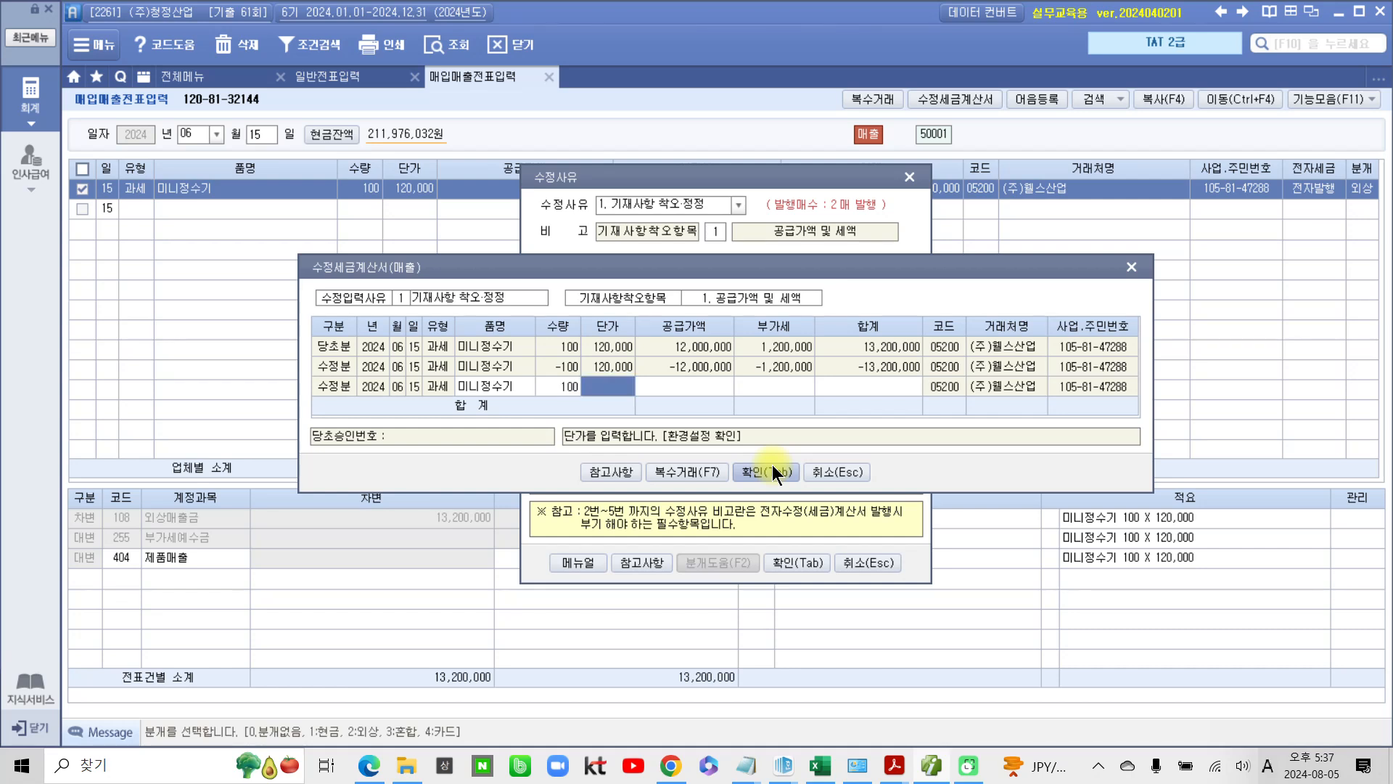
text(130,000)
key(Return)
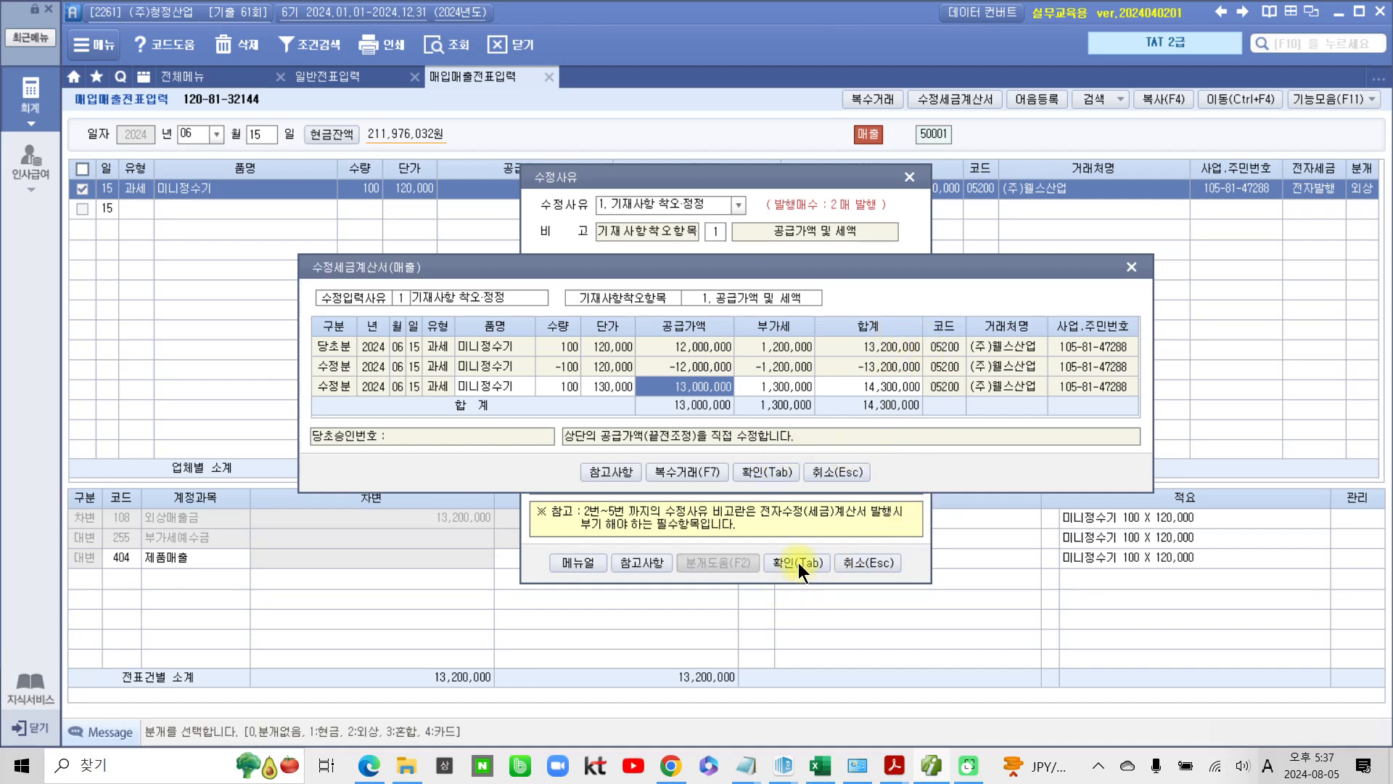
click(776, 472)
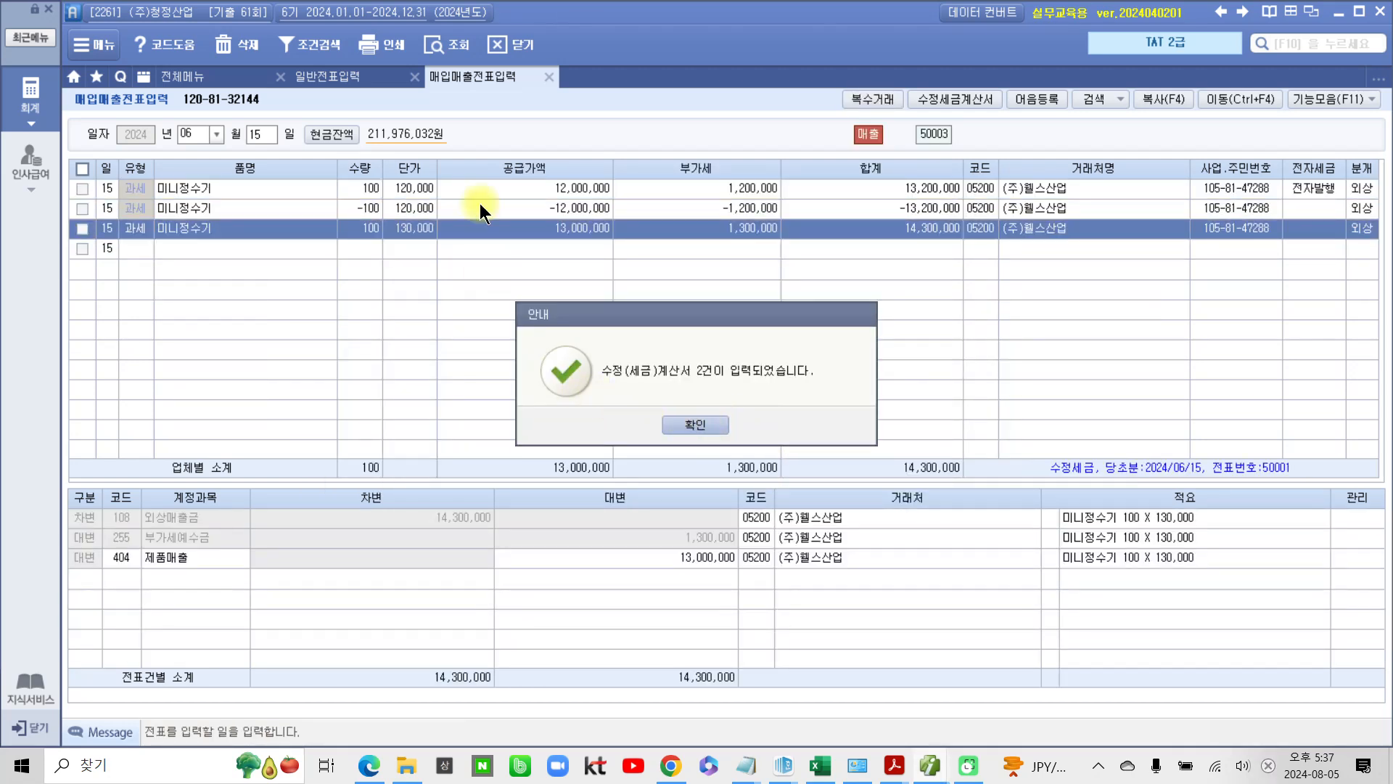
click(684, 423)
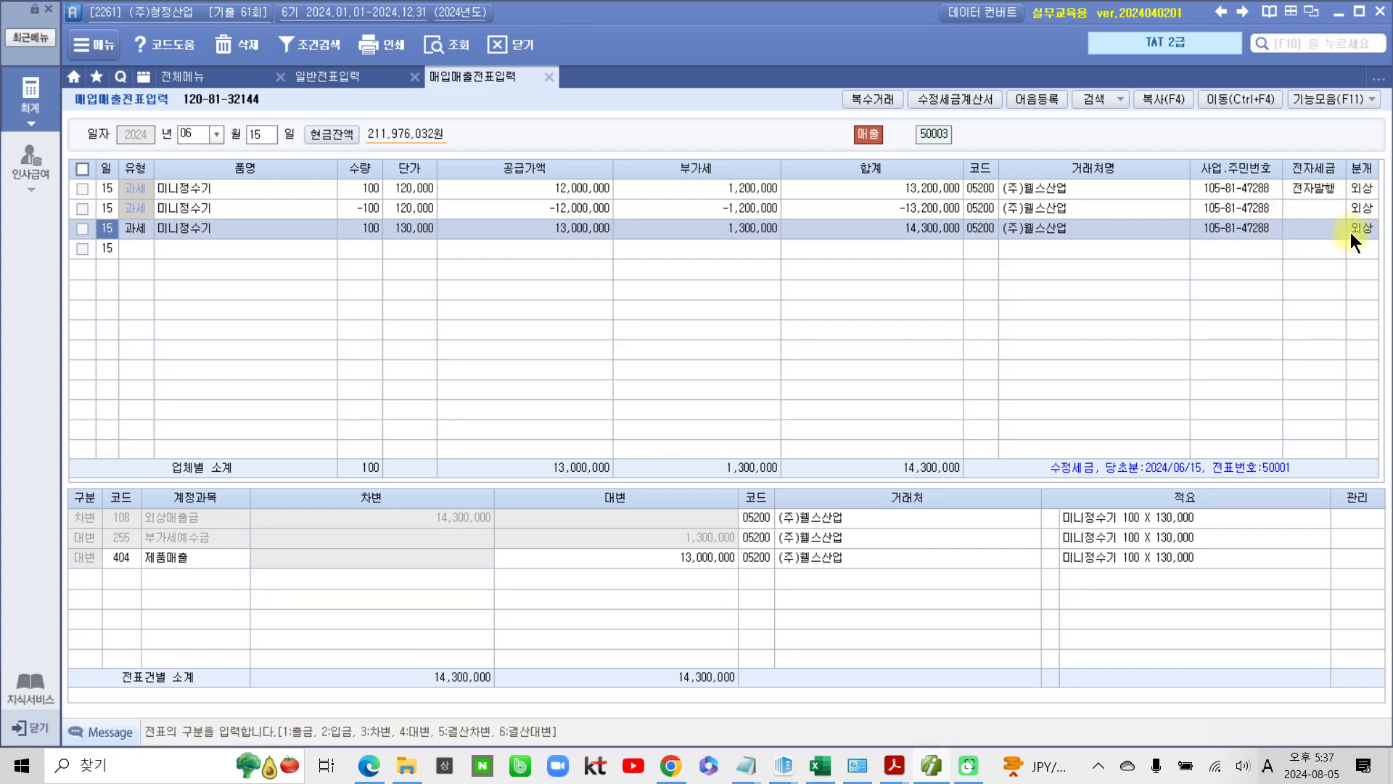
Compare the journal entries of the negative and the re-entered 미니정수기 vouchers
click(1365, 206)
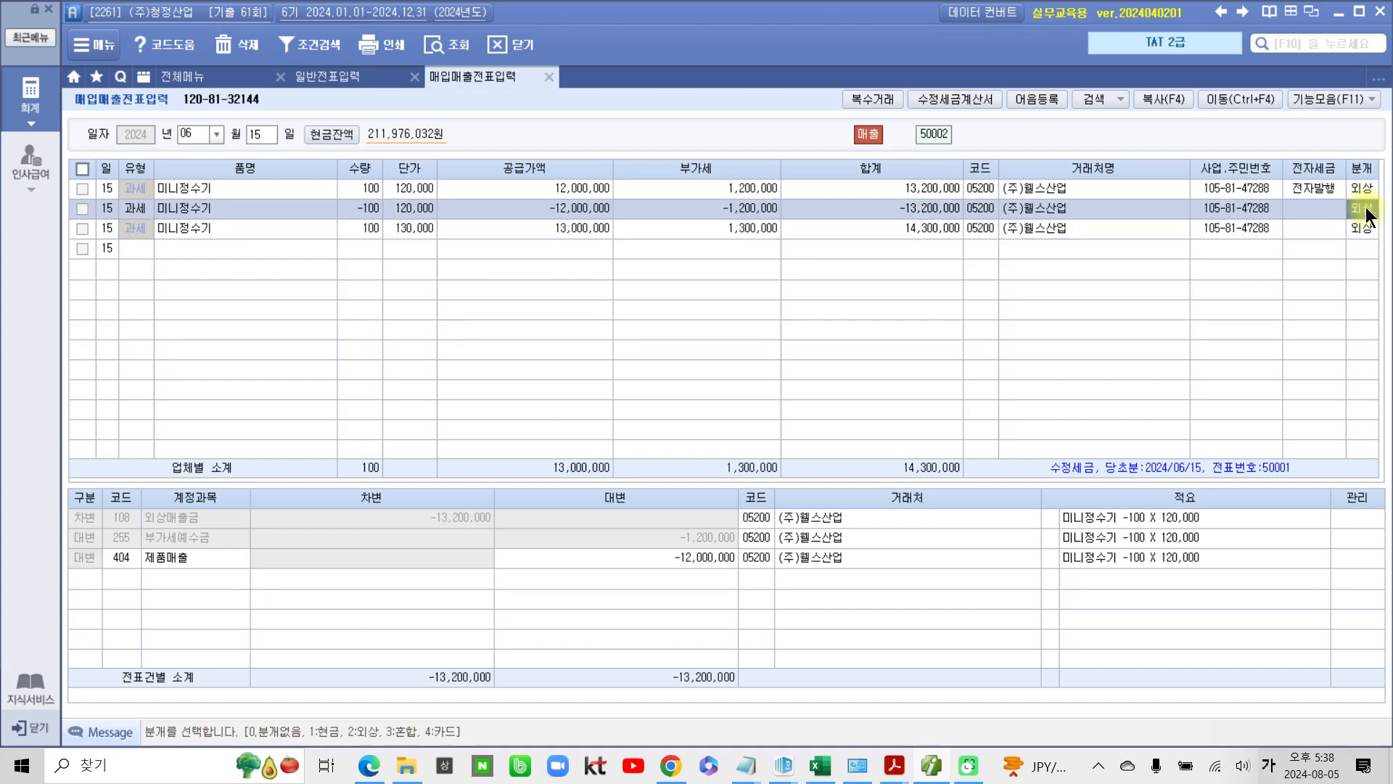
click(1363, 230)
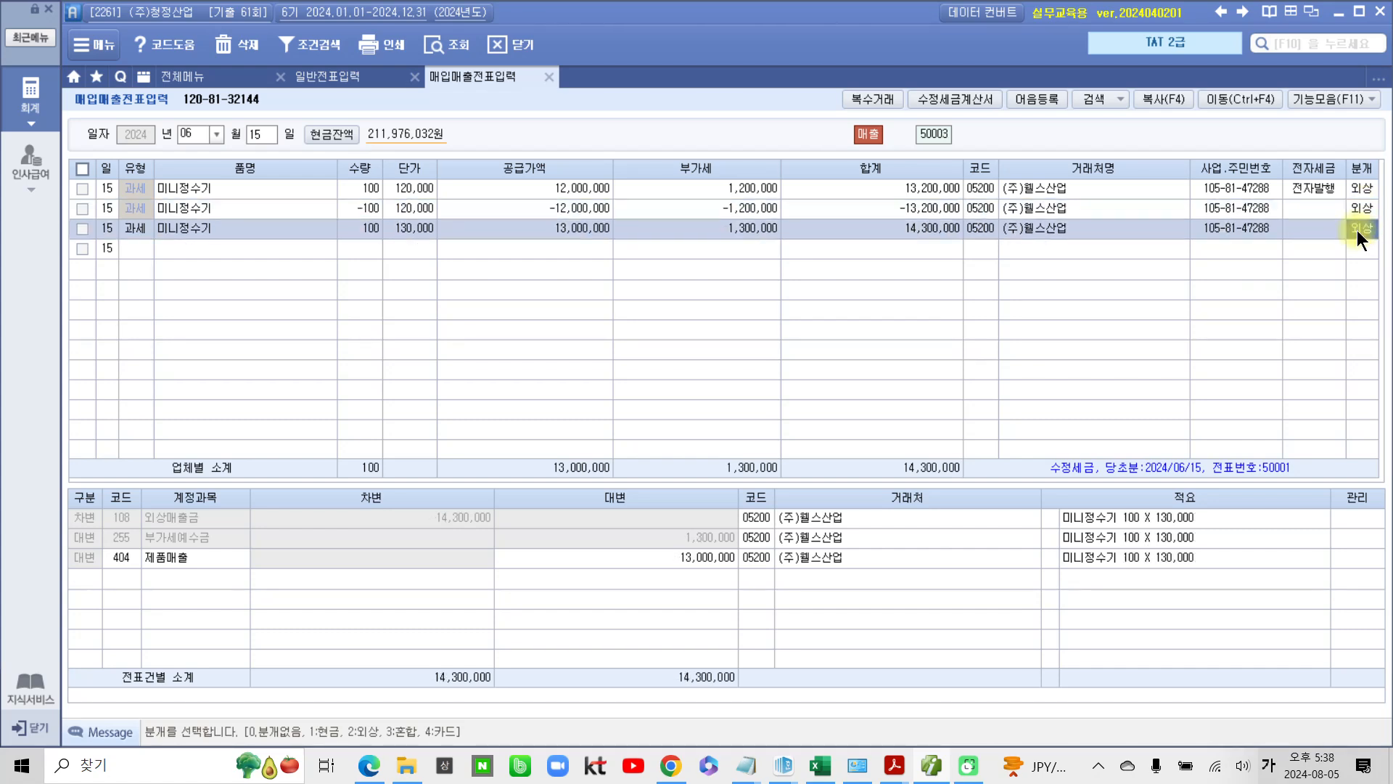
click(1359, 210)
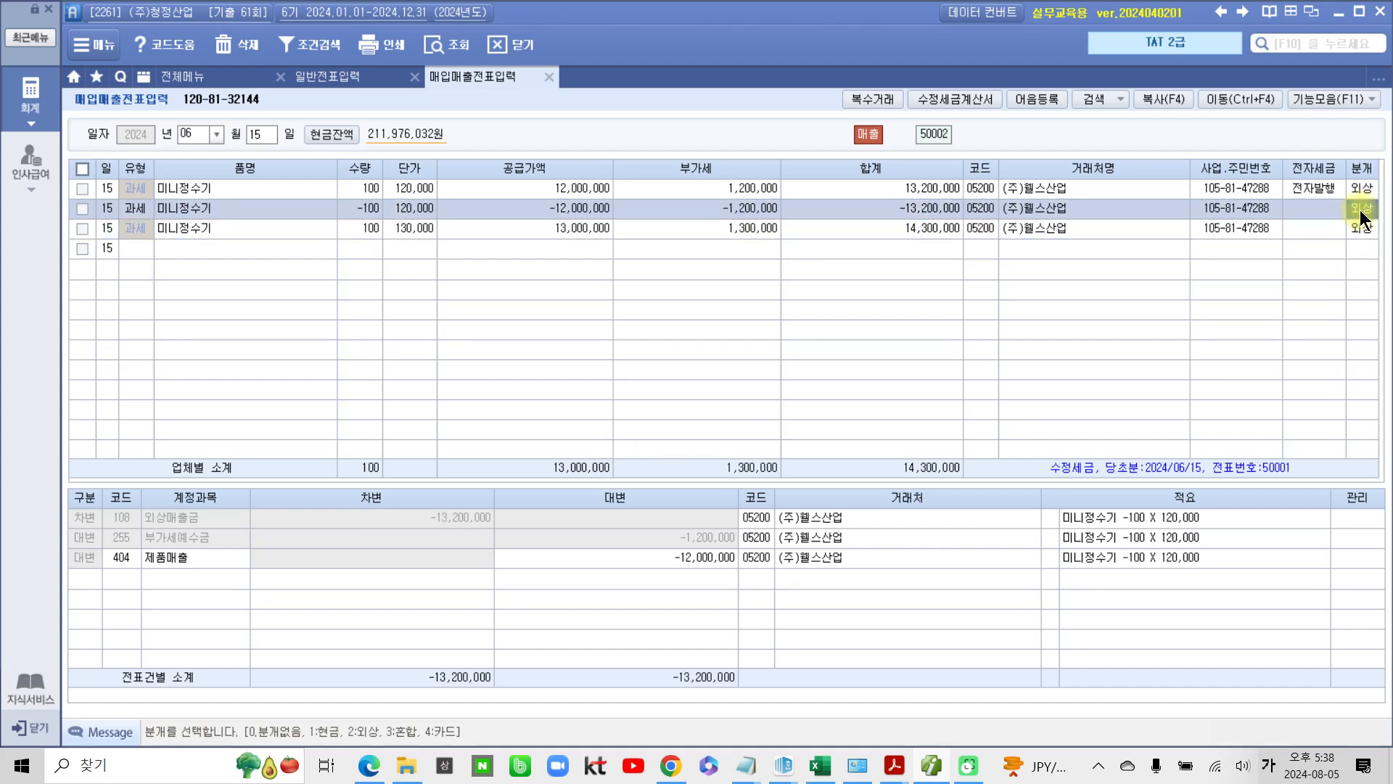
click(1361, 226)
click(1361, 215)
click(1361, 229)
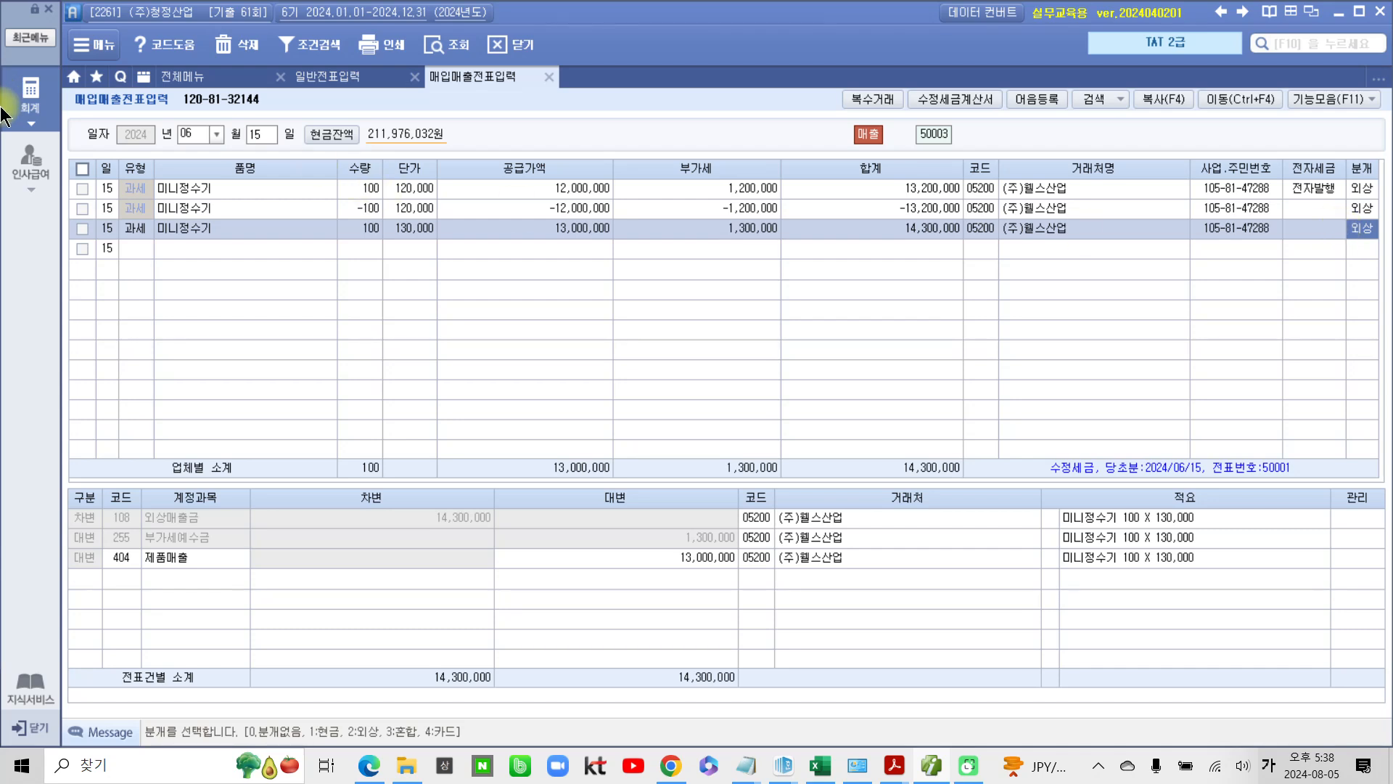
Open 전자세금계산서 발행 및 내역관리 and list all customers' sales invoices for the period 2024-06-15 to 2024-06-15
click(27, 105)
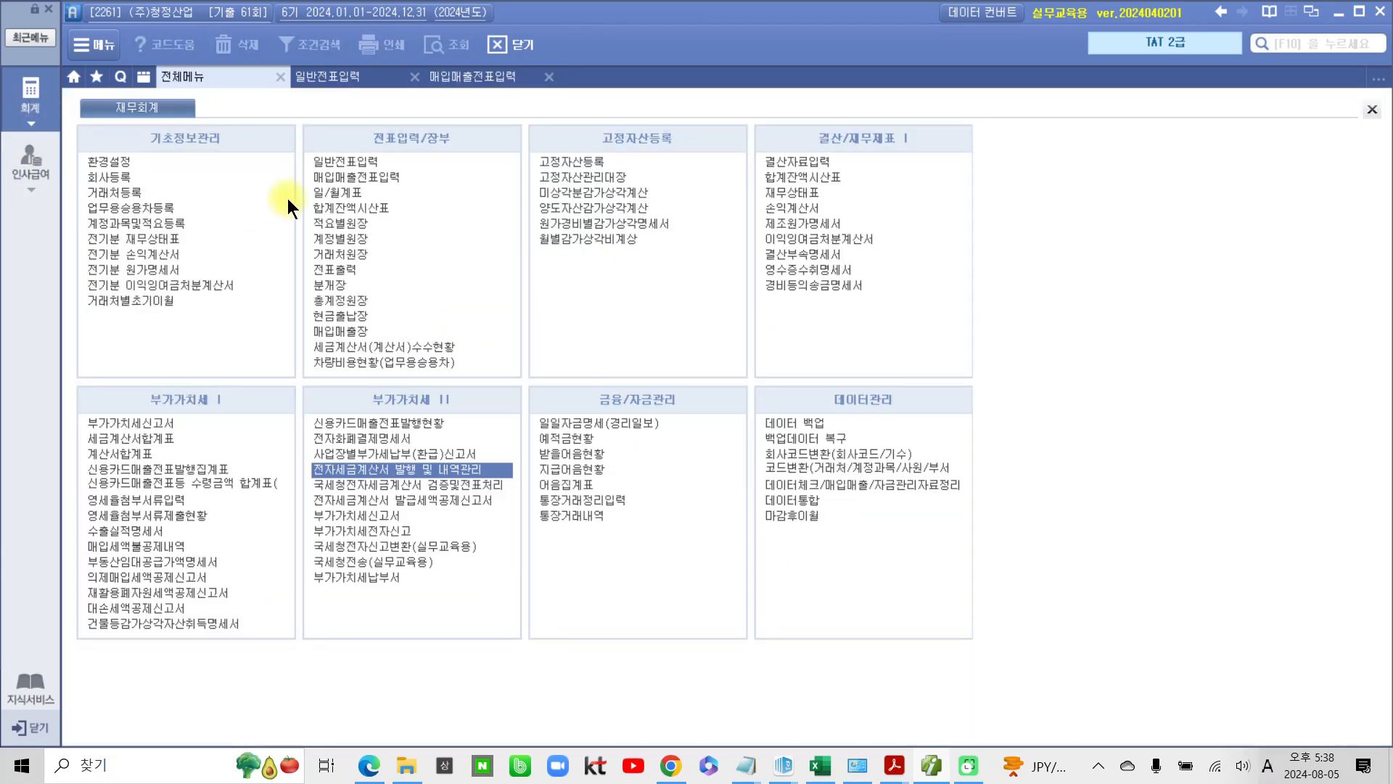
click(389, 468)
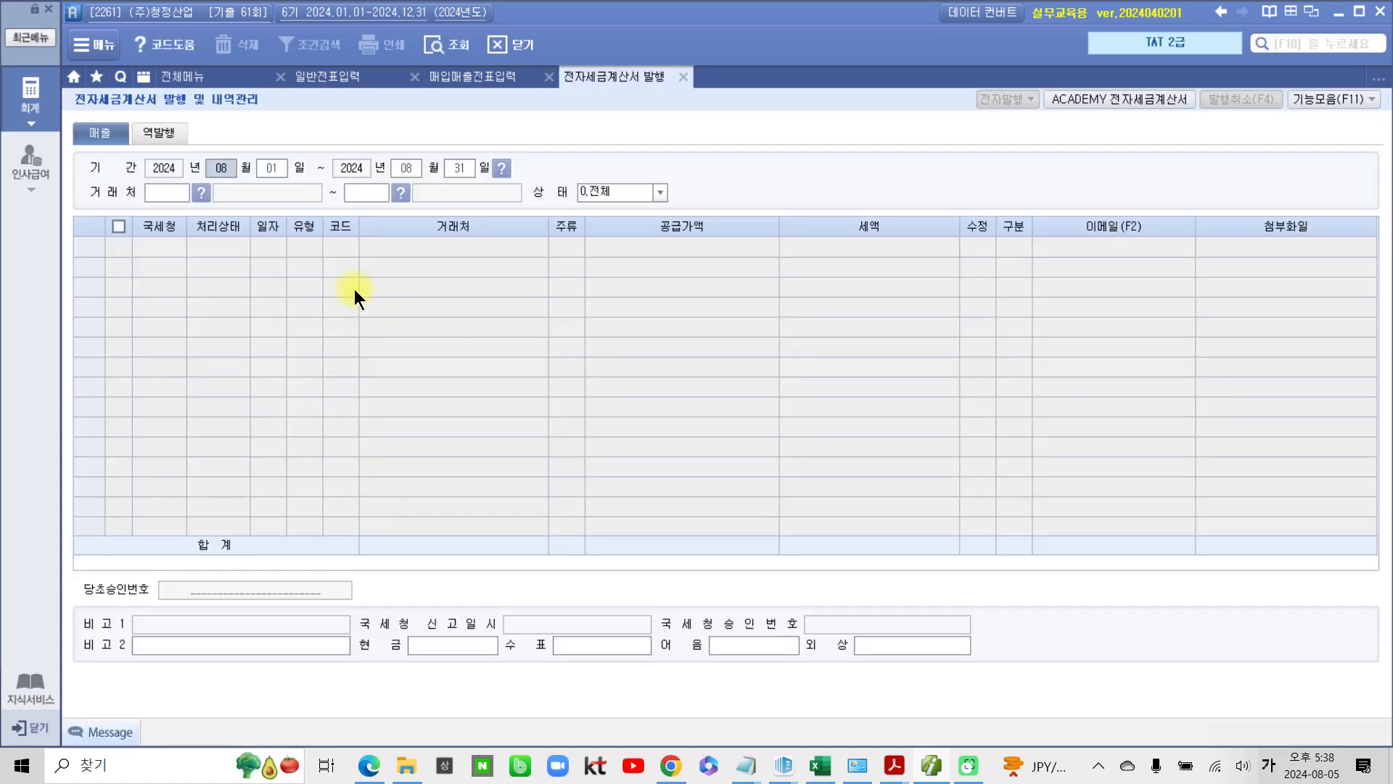
text(6)
text(15)
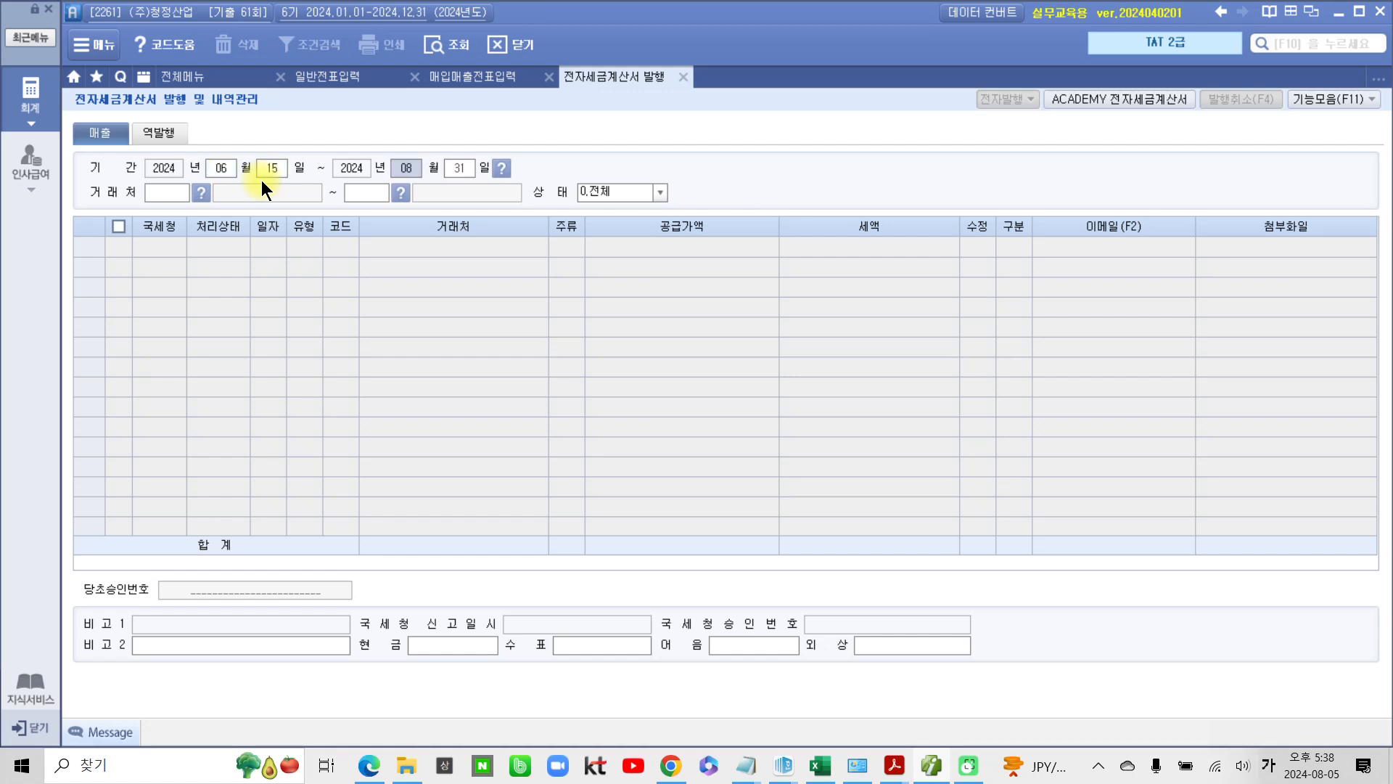
text(6)
key(Return)
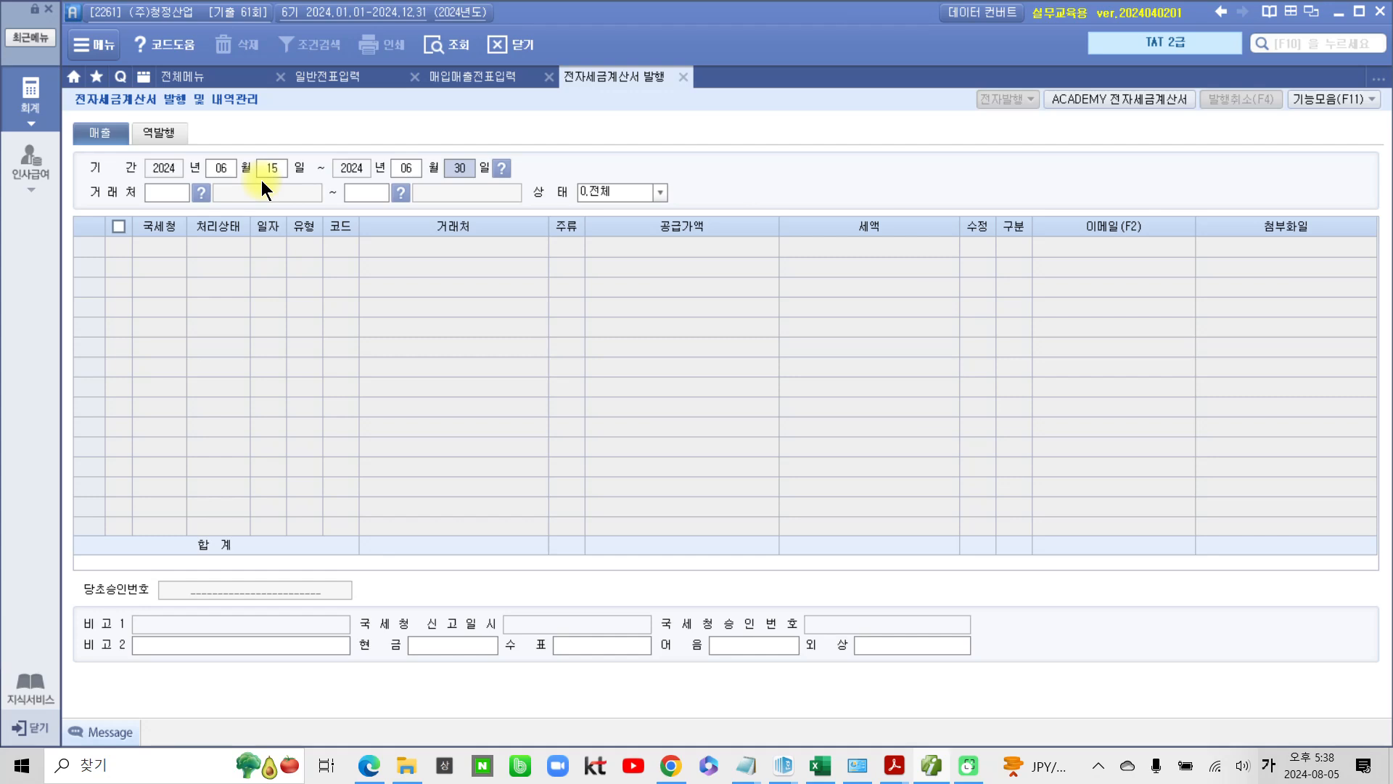
text(15)
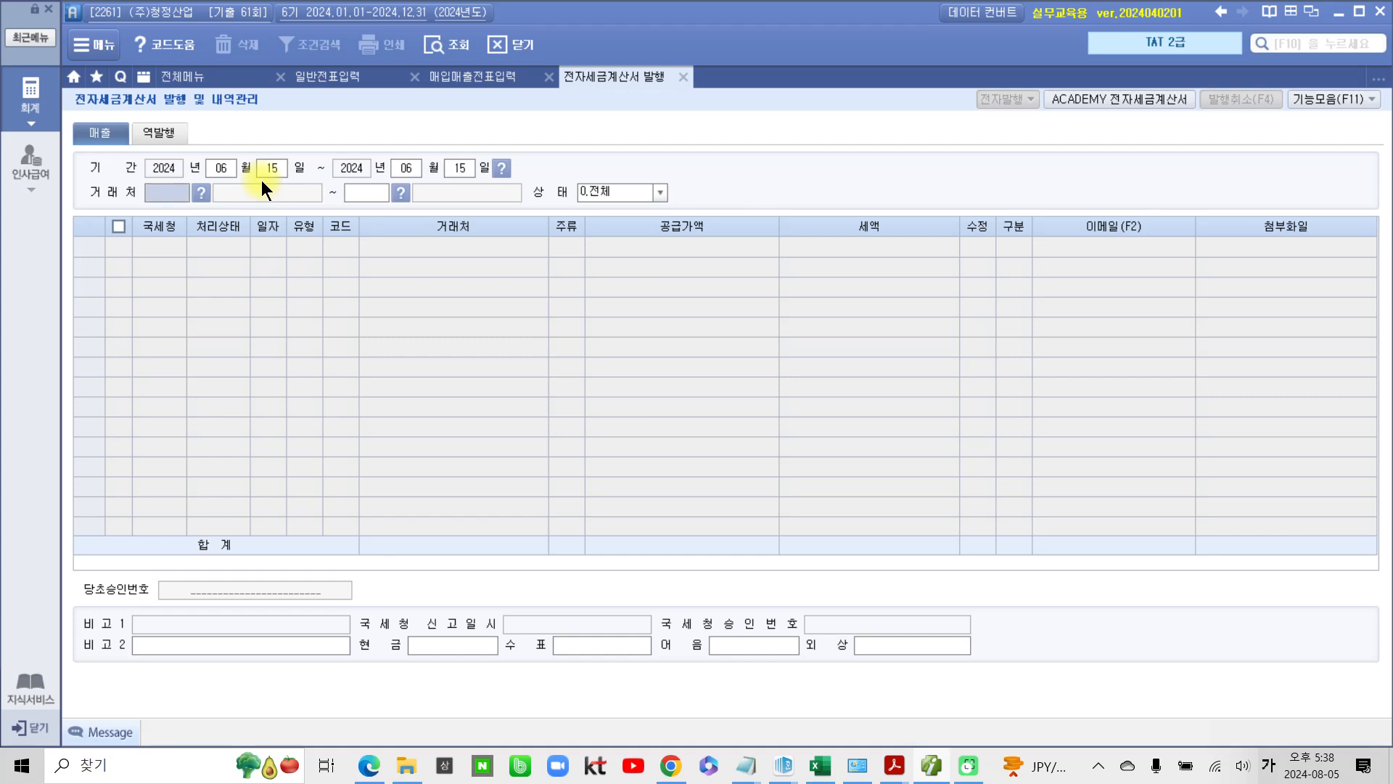
key(Return)
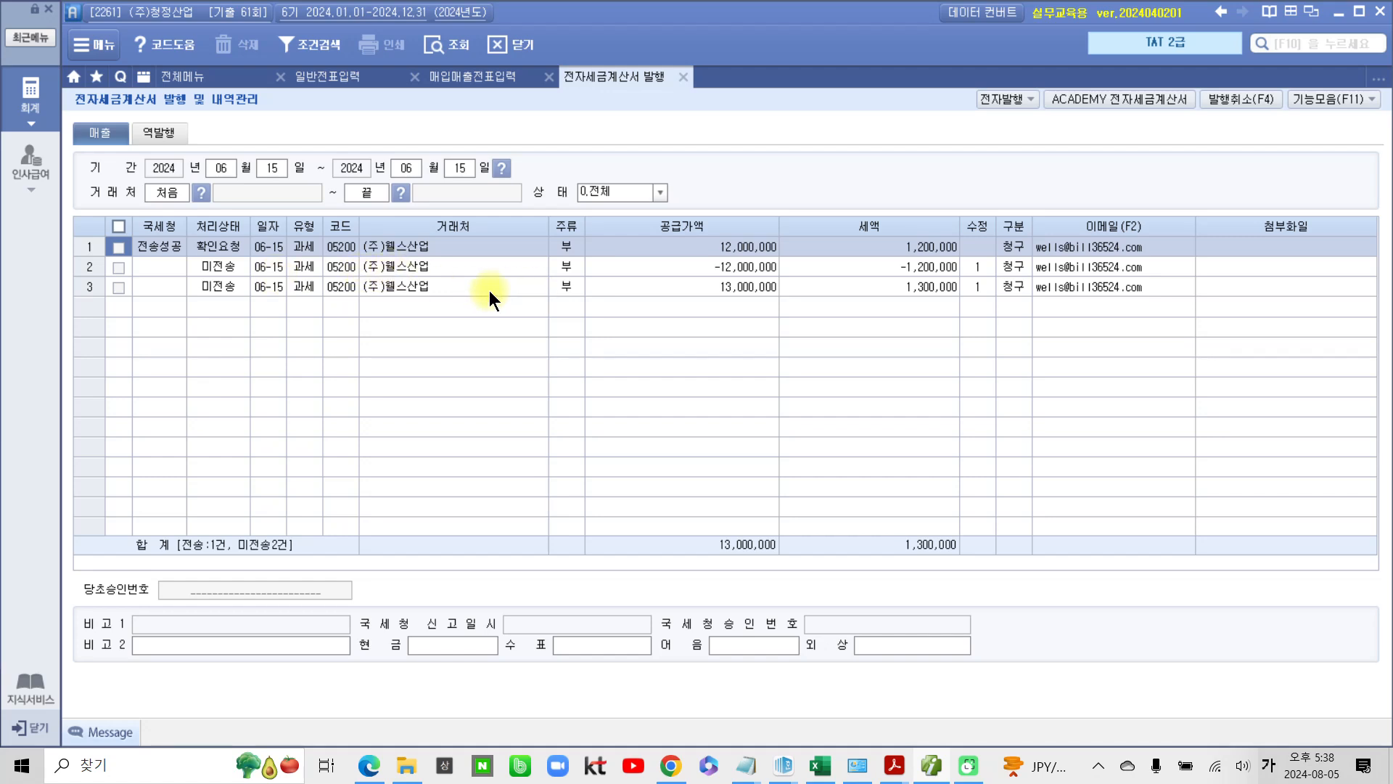
Issue the two 미전송 corrected (주)웰스산업 invoices as electronic tax invoices
click(119, 267)
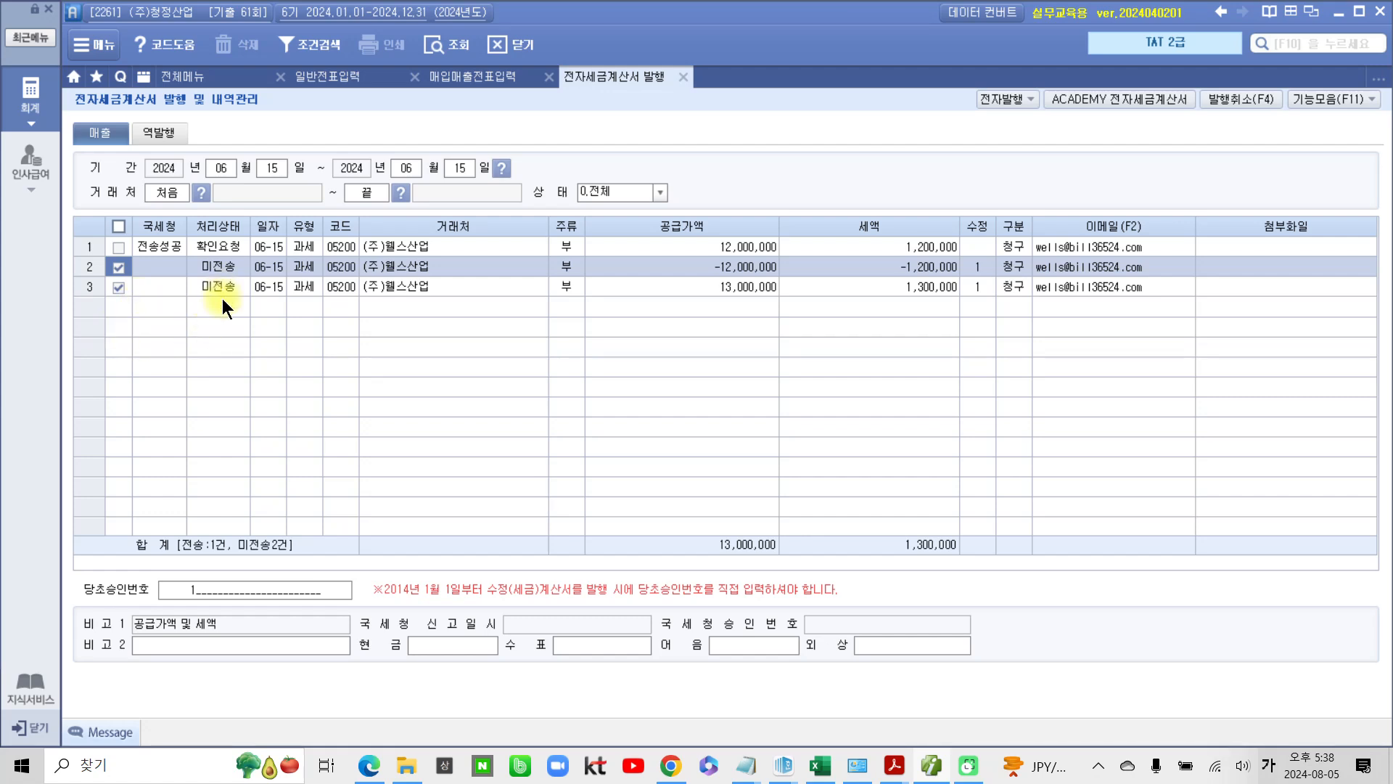
click(1006, 94)
click(672, 473)
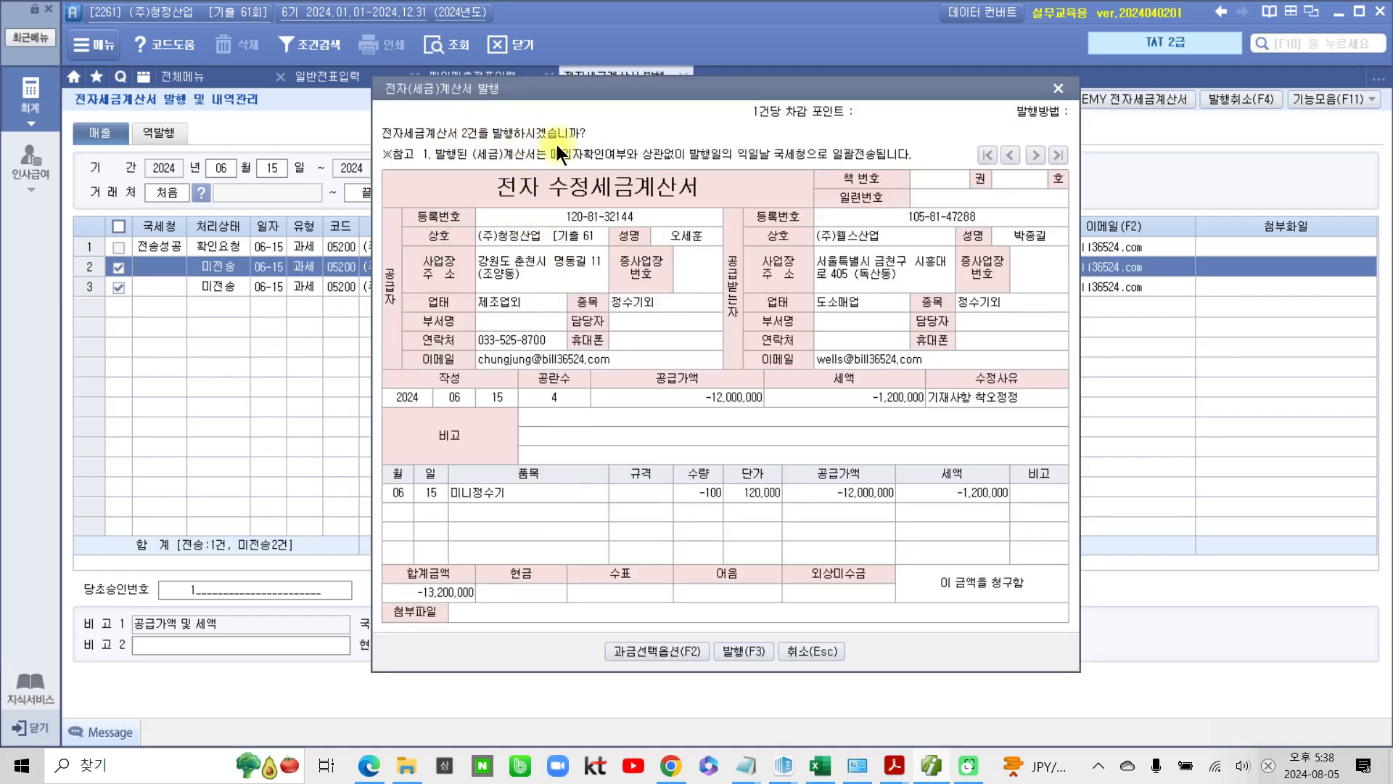
click(743, 651)
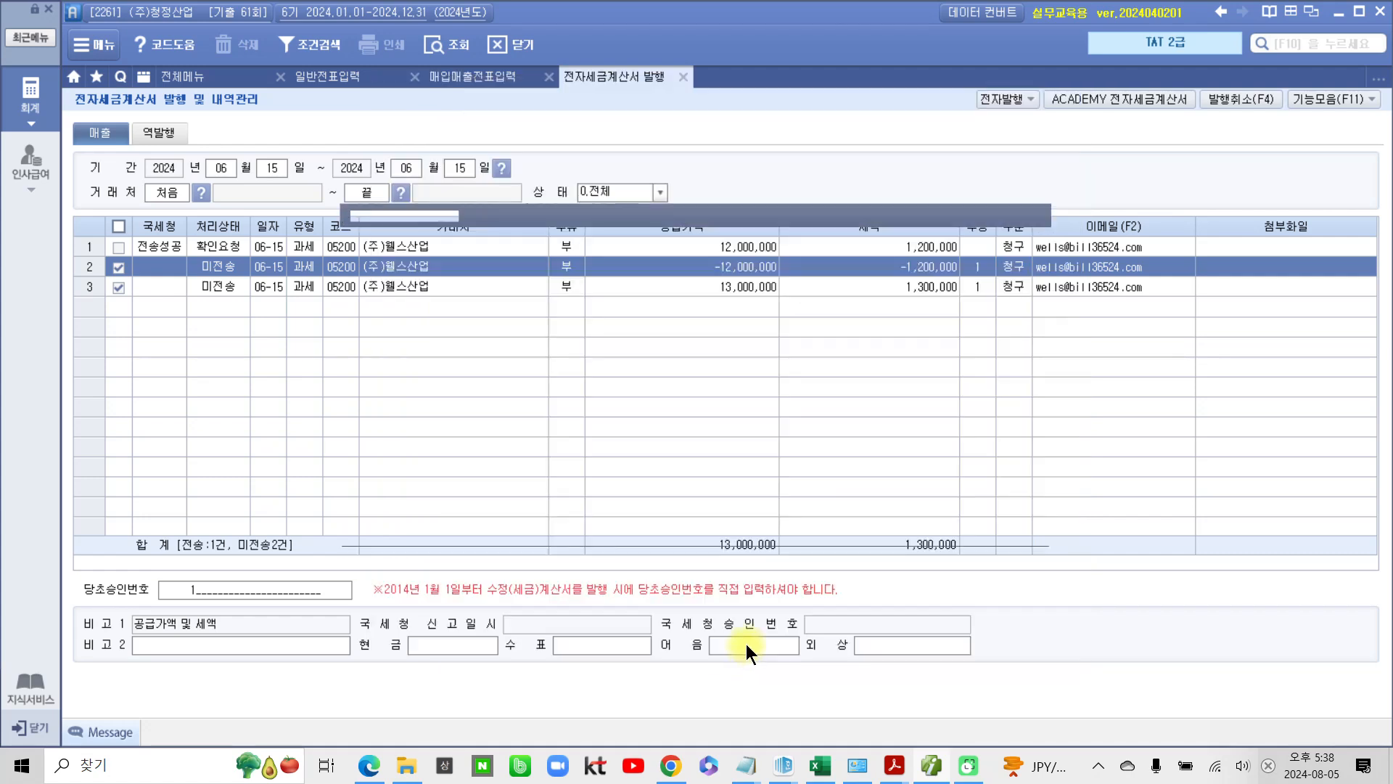
click(709, 429)
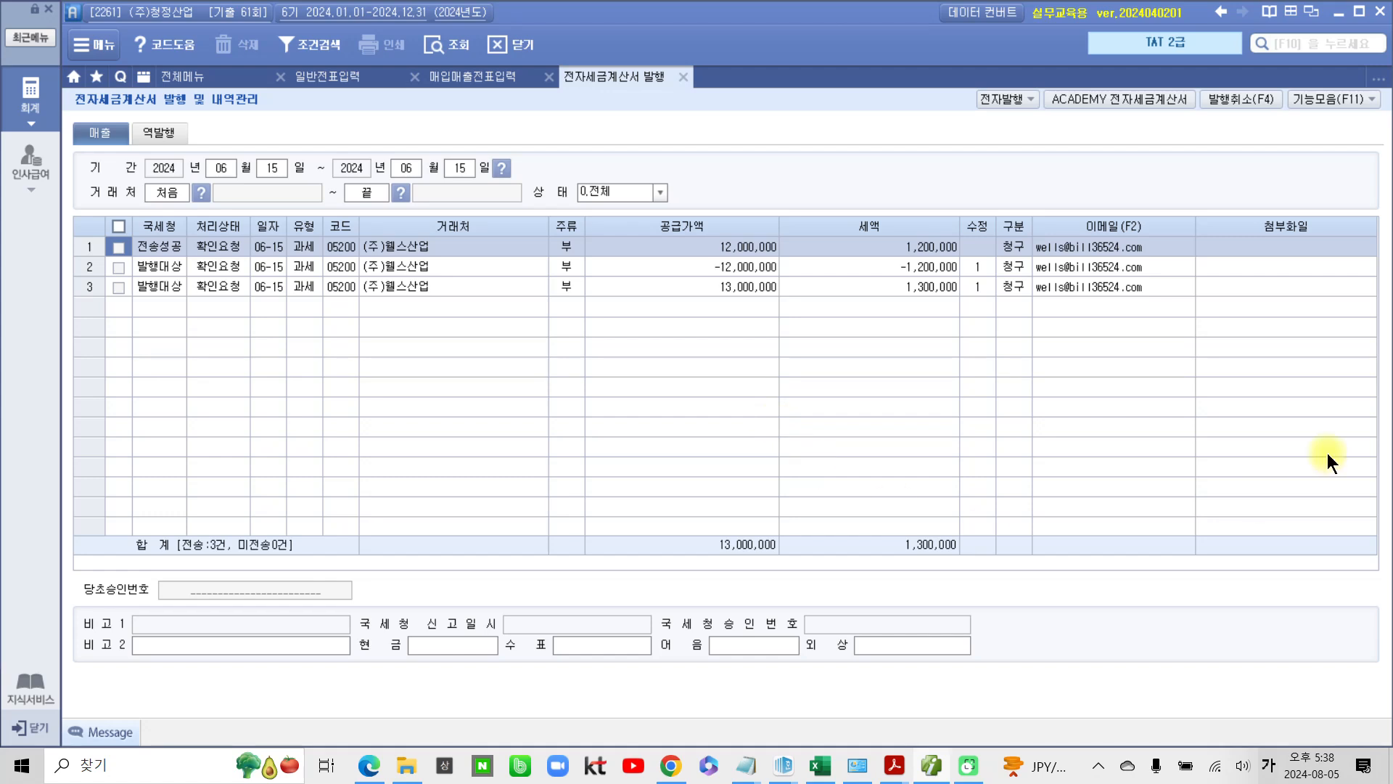
Log in to the ACADEMY 전자세금계산서 site (Bill36524) and list the 미전송 sales tax invoices dated 2024-06-15
click(1129, 100)
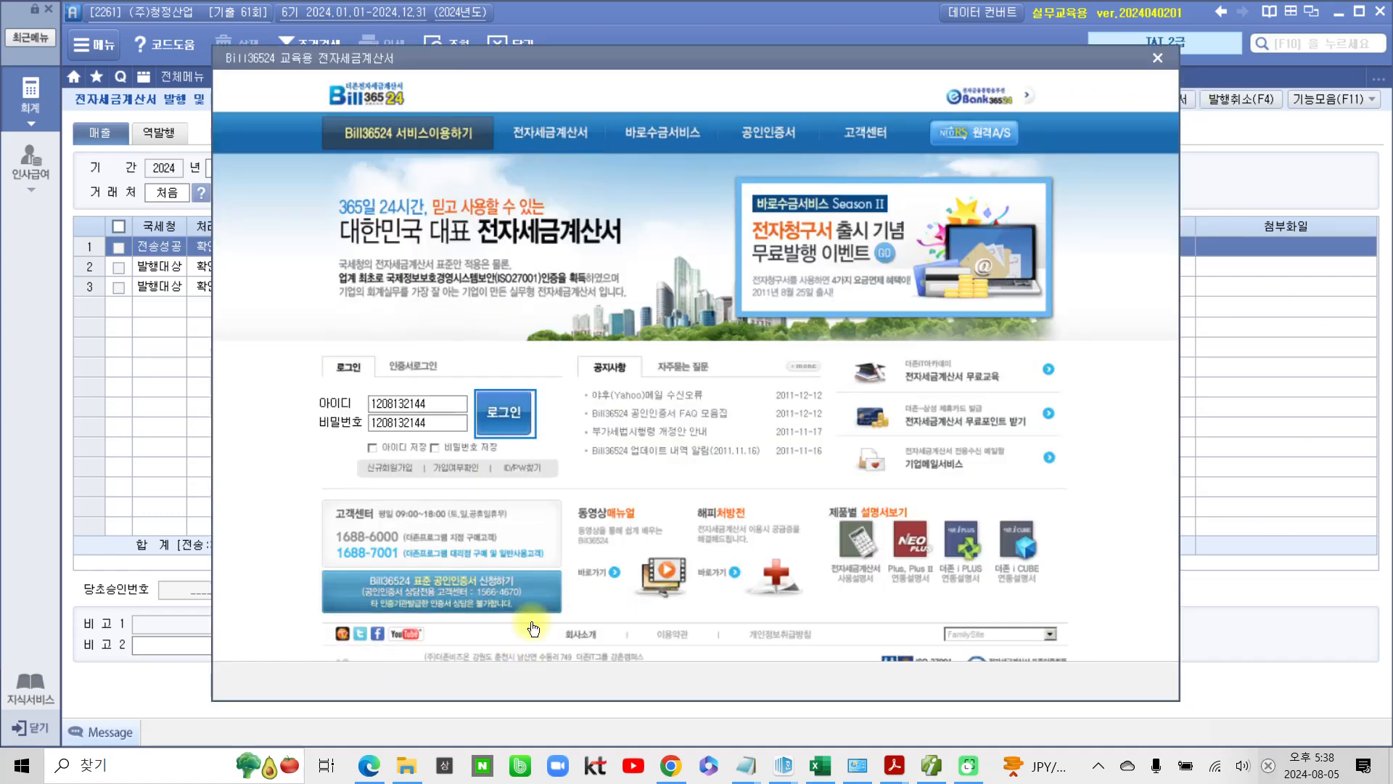
click(517, 424)
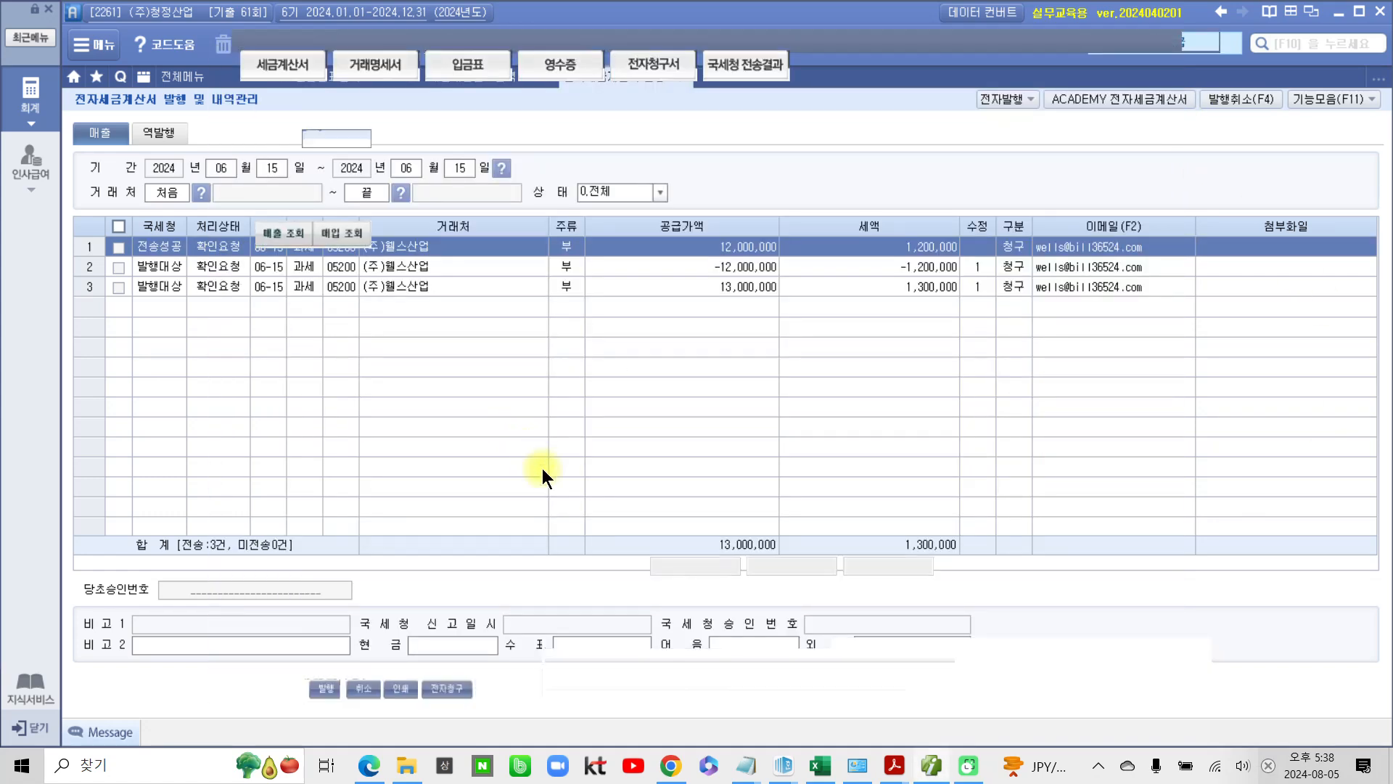
click(265, 199)
click(283, 233)
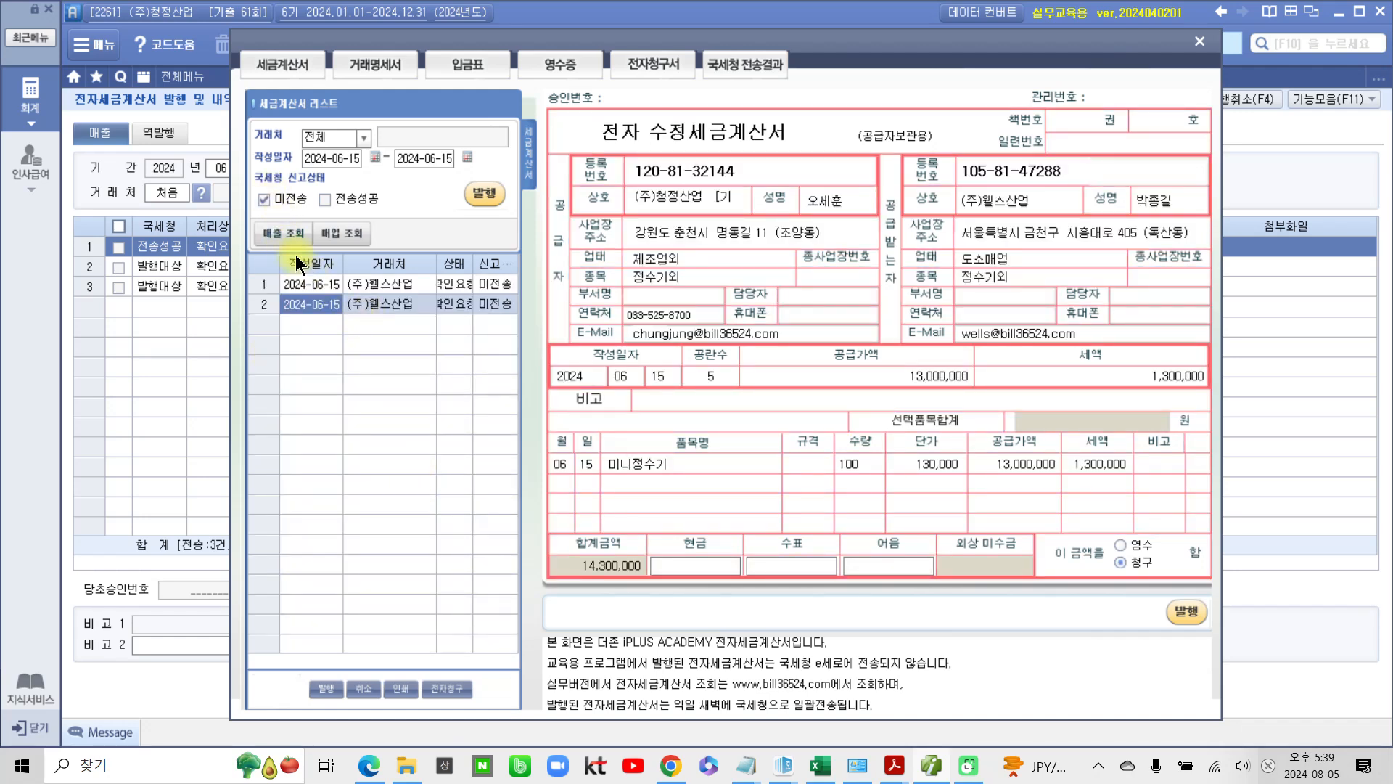
Issue both 미전송 (주)웰스산업 수정세금계산서 on the Bill36524 site and close its window
click(484, 194)
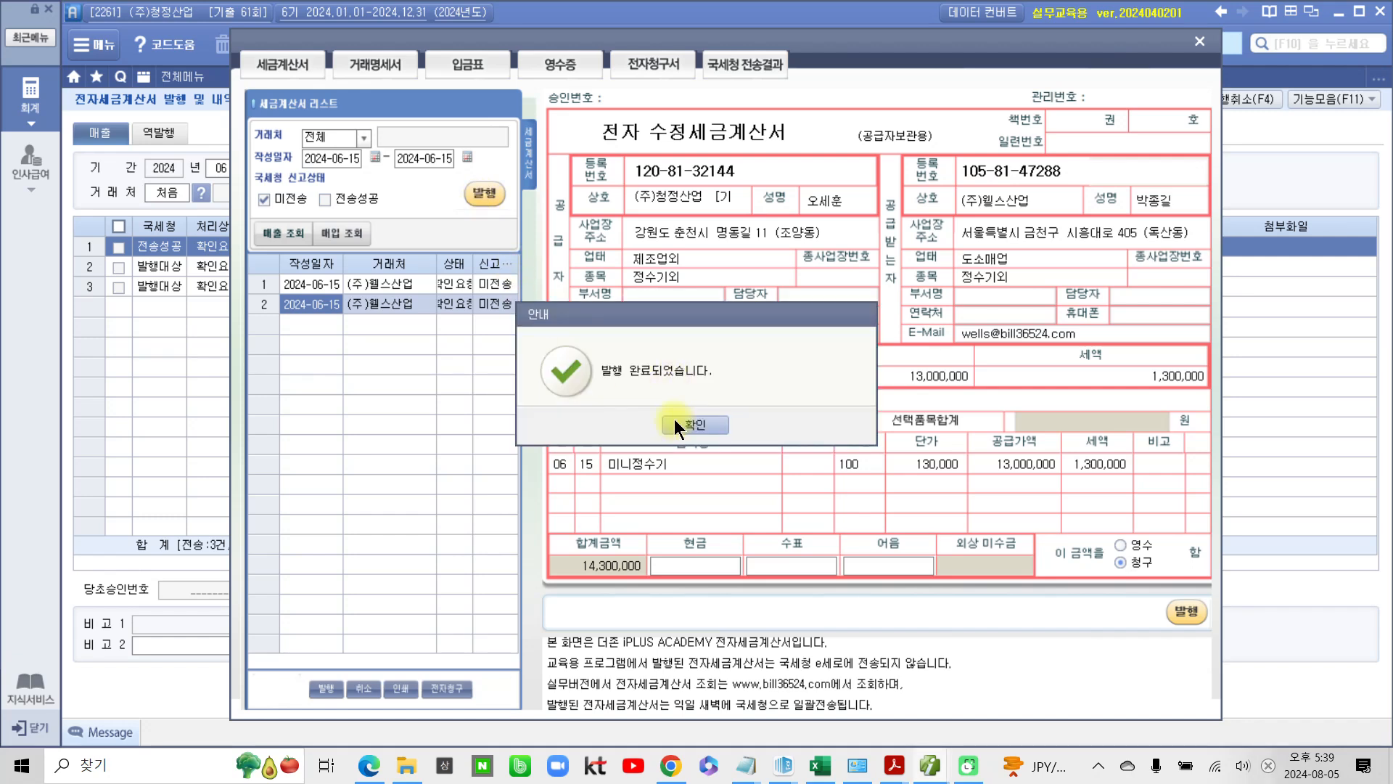
click(675, 424)
click(484, 194)
click(724, 418)
click(715, 426)
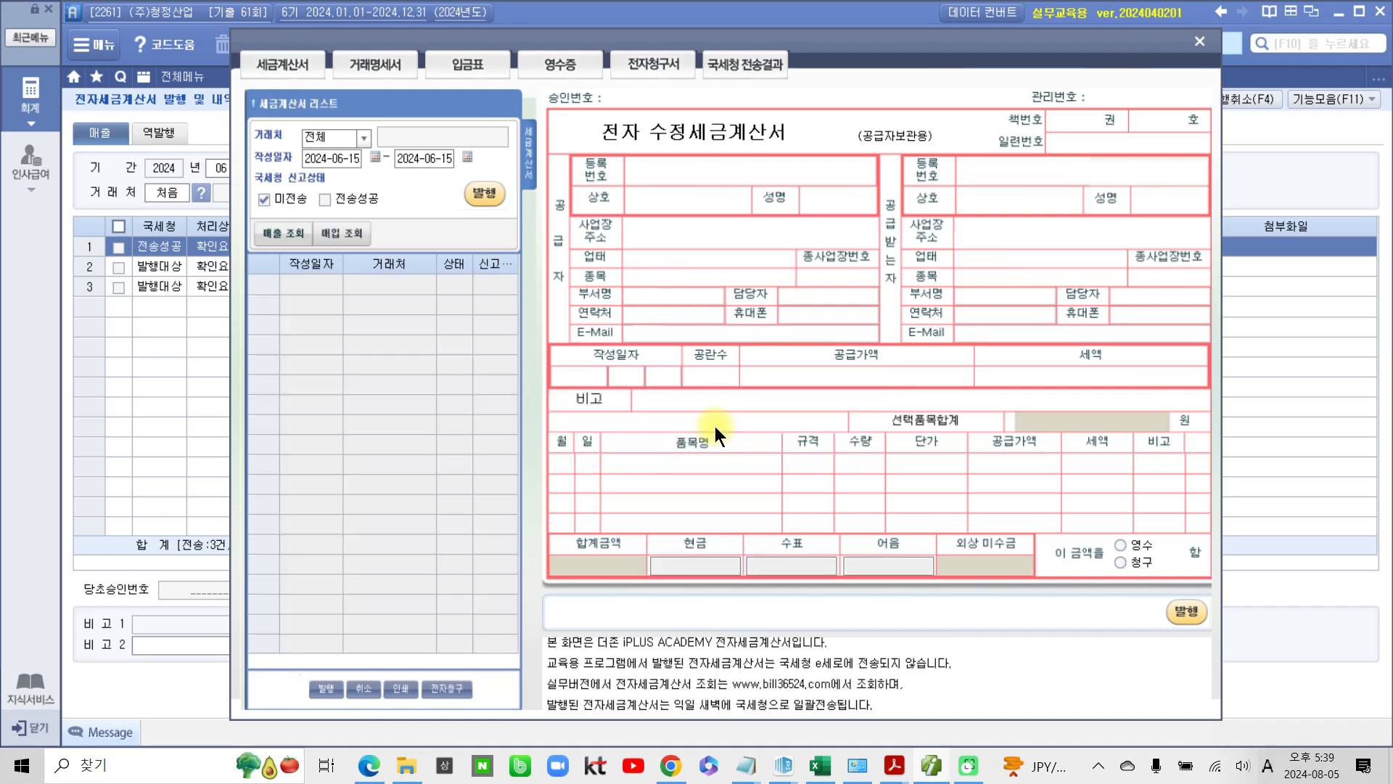
click(1199, 40)
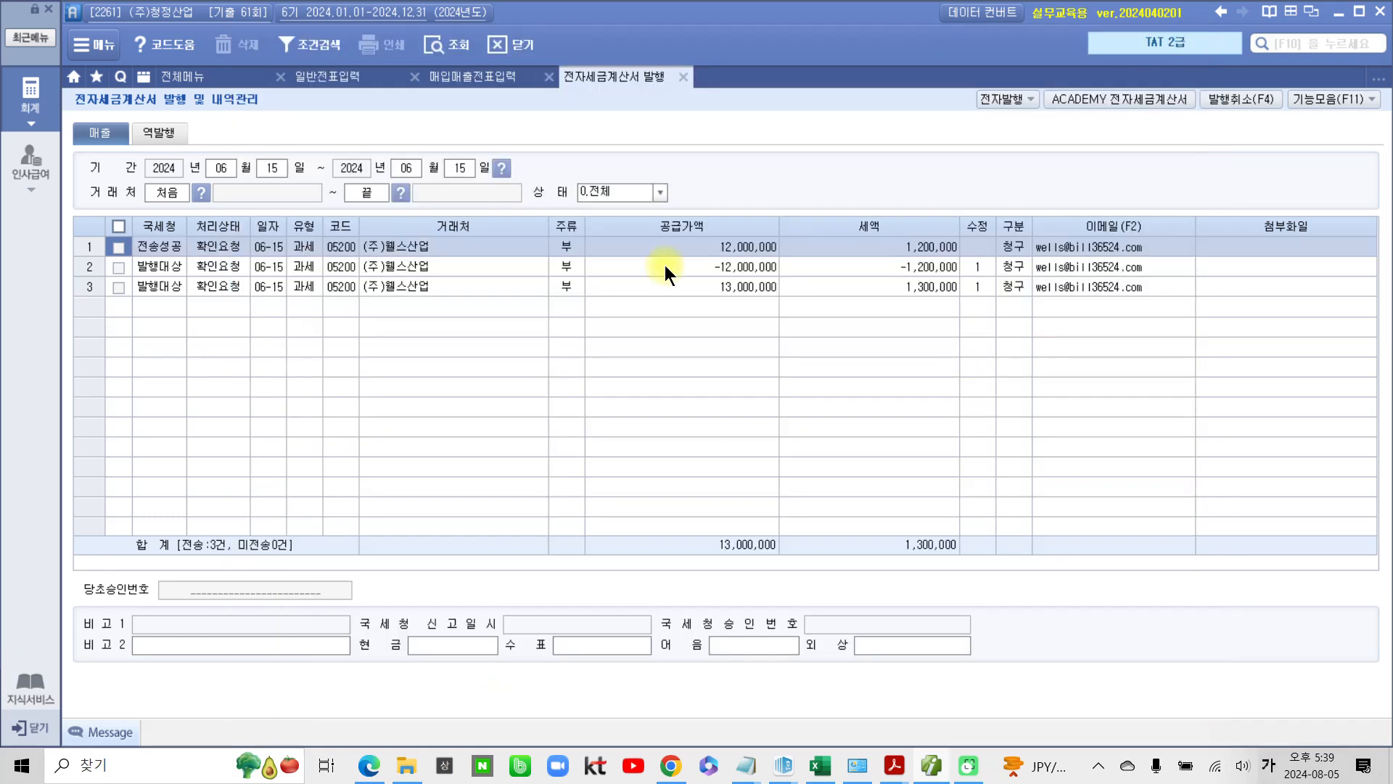
Return to 매입매출전표입력, refresh the June 15 vouchers, and check the issue status and journal entry of the negative 미니정수기 line
click(683, 76)
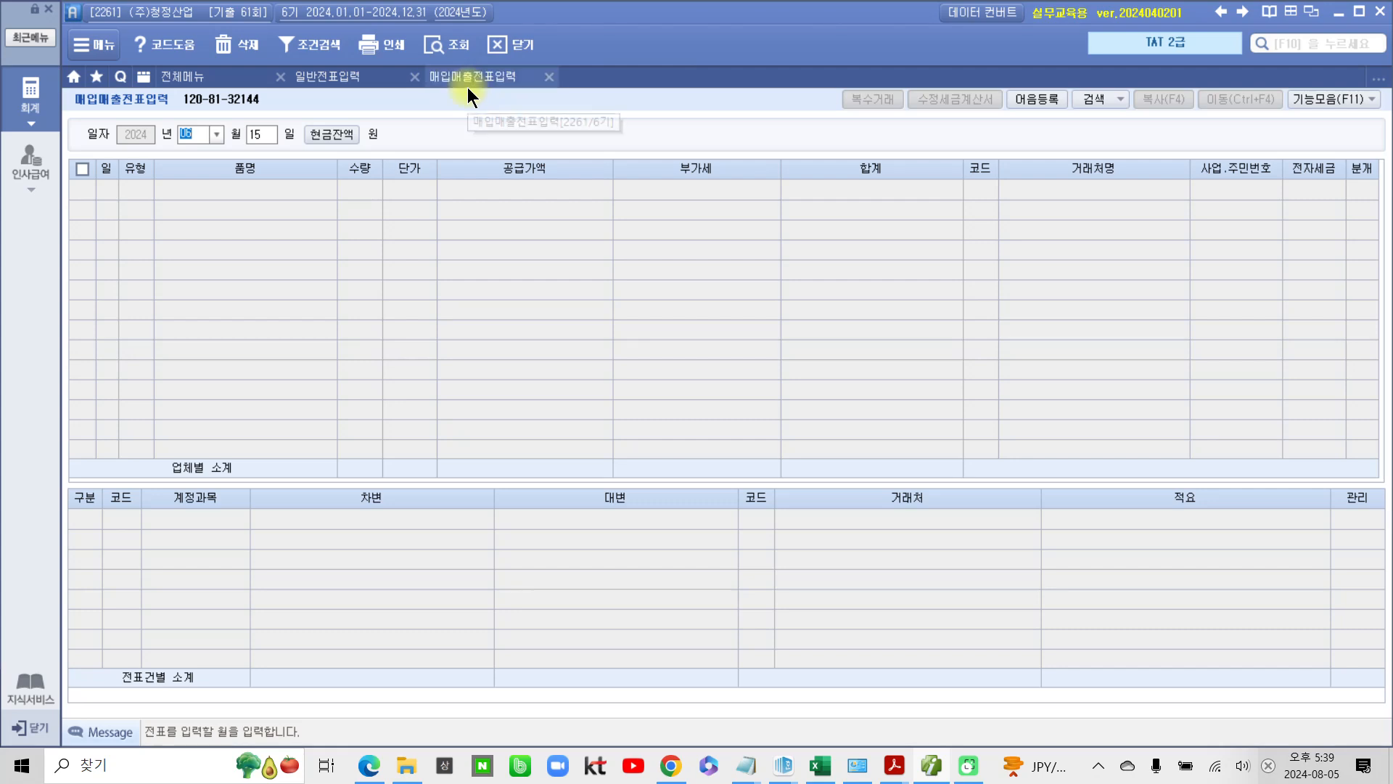
click(446, 44)
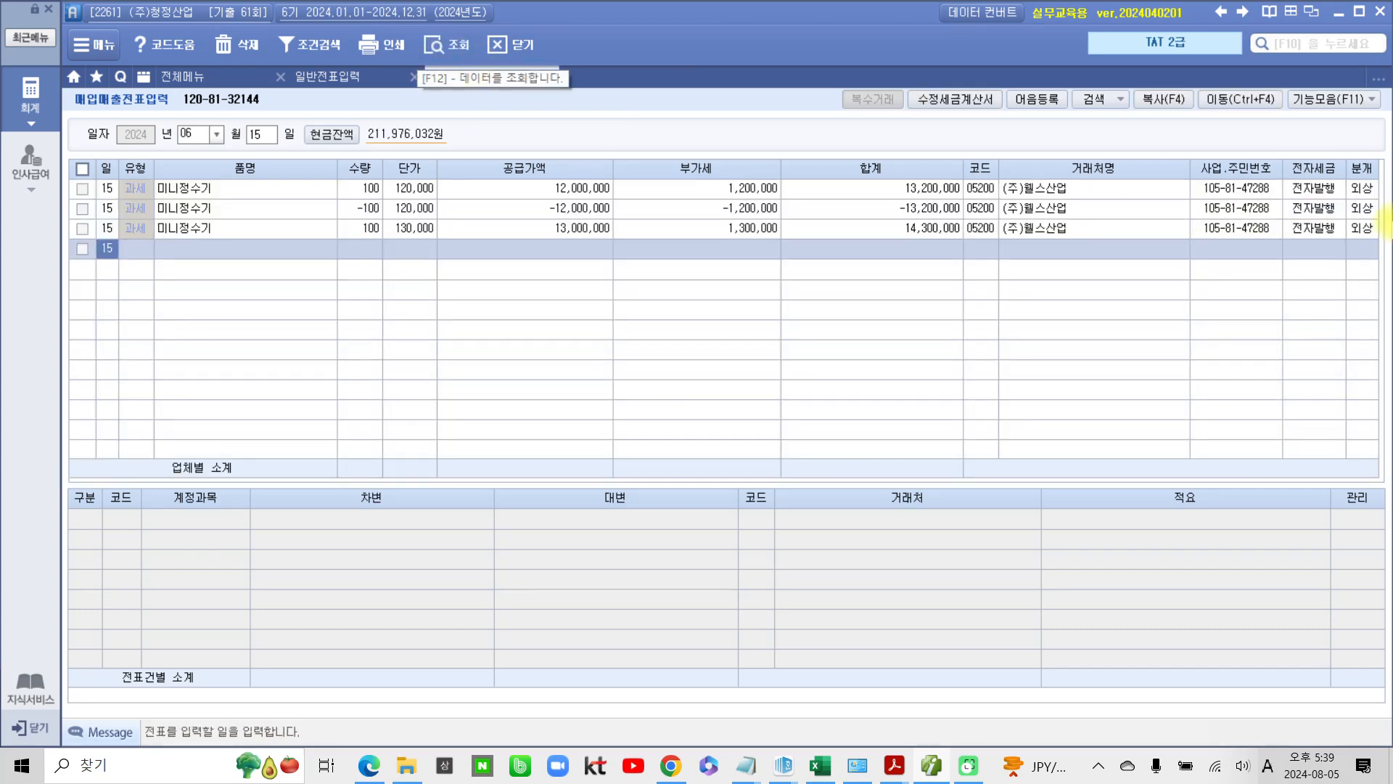
click(1364, 209)
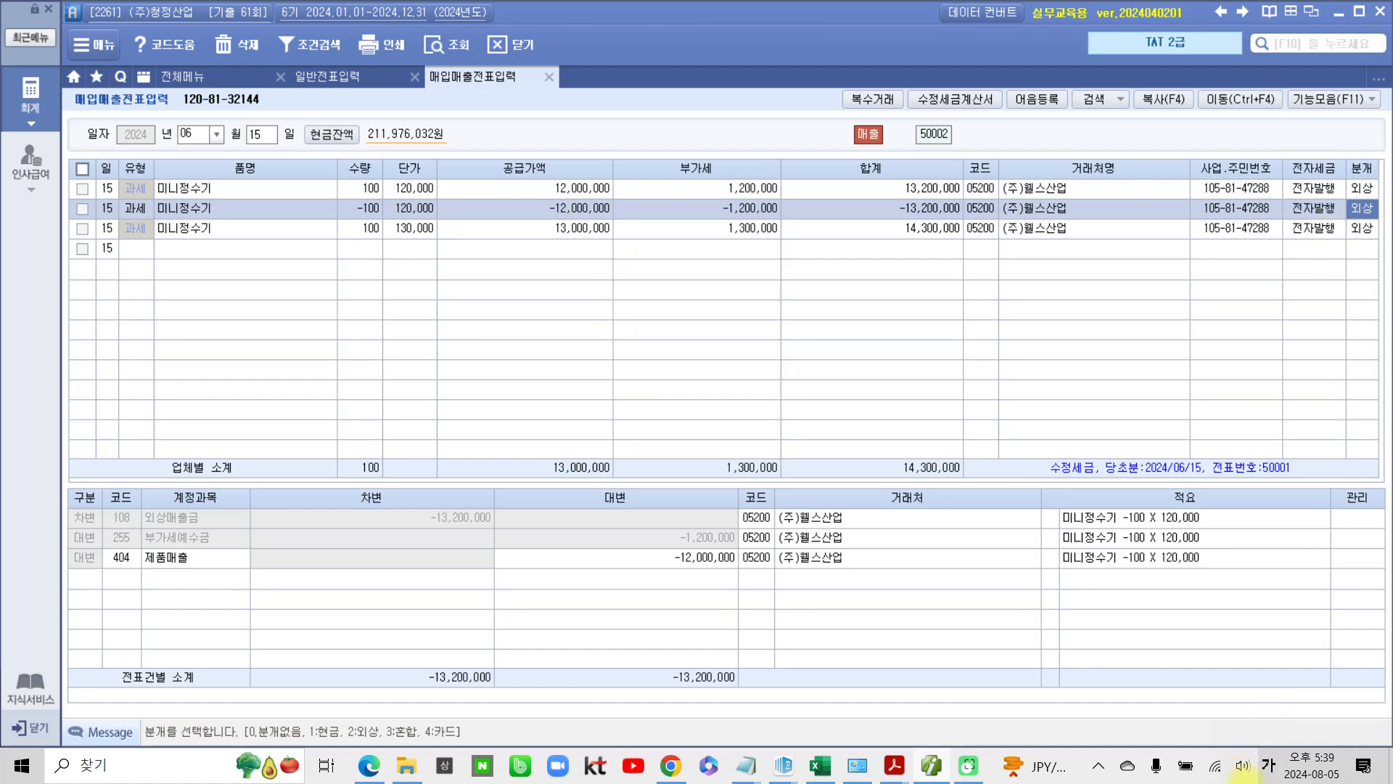
Switch to the 03부 2 tat2급 기출 PDF and highlight 의제매입세액공제신고사업자 in the title of question 3
click(896, 769)
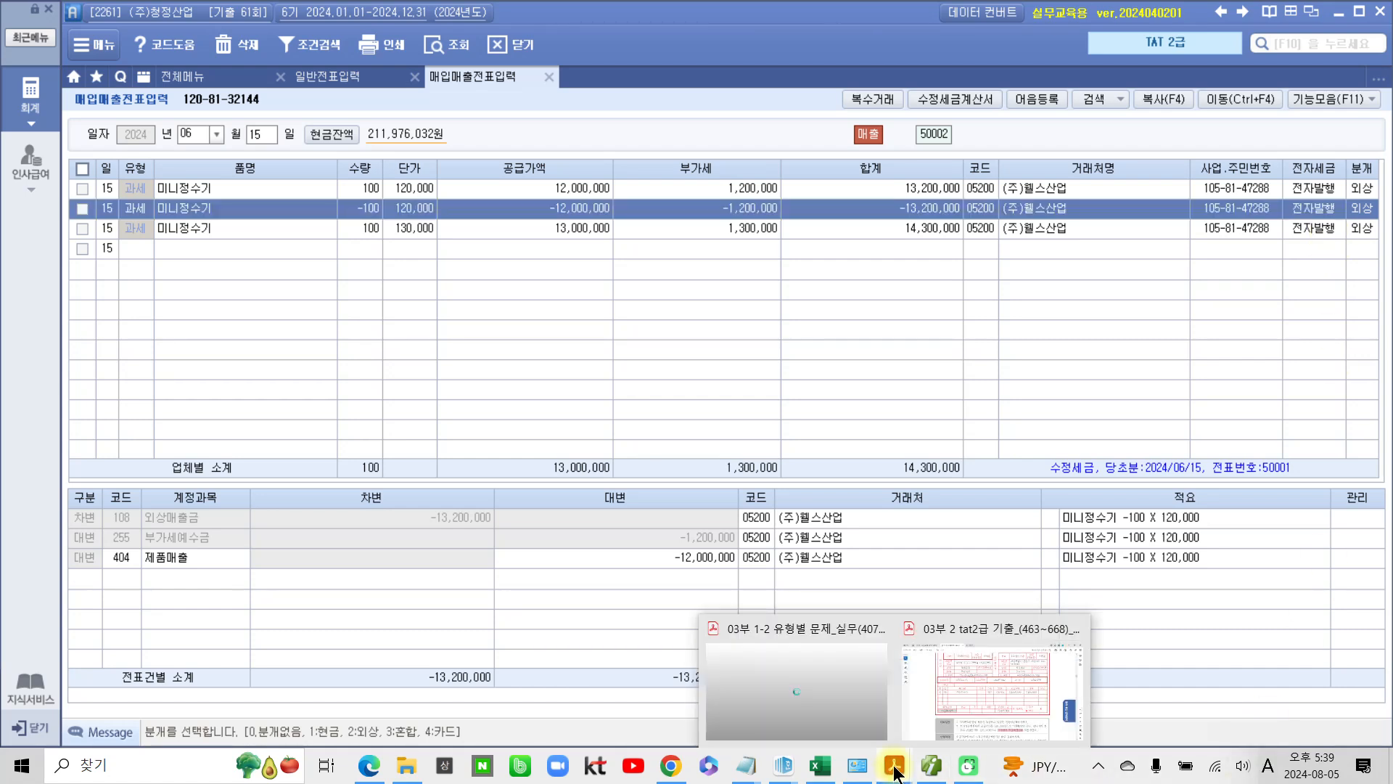
click(950, 698)
scroll(699, 526, down, 5)
scroll(607, 482, down, 15)
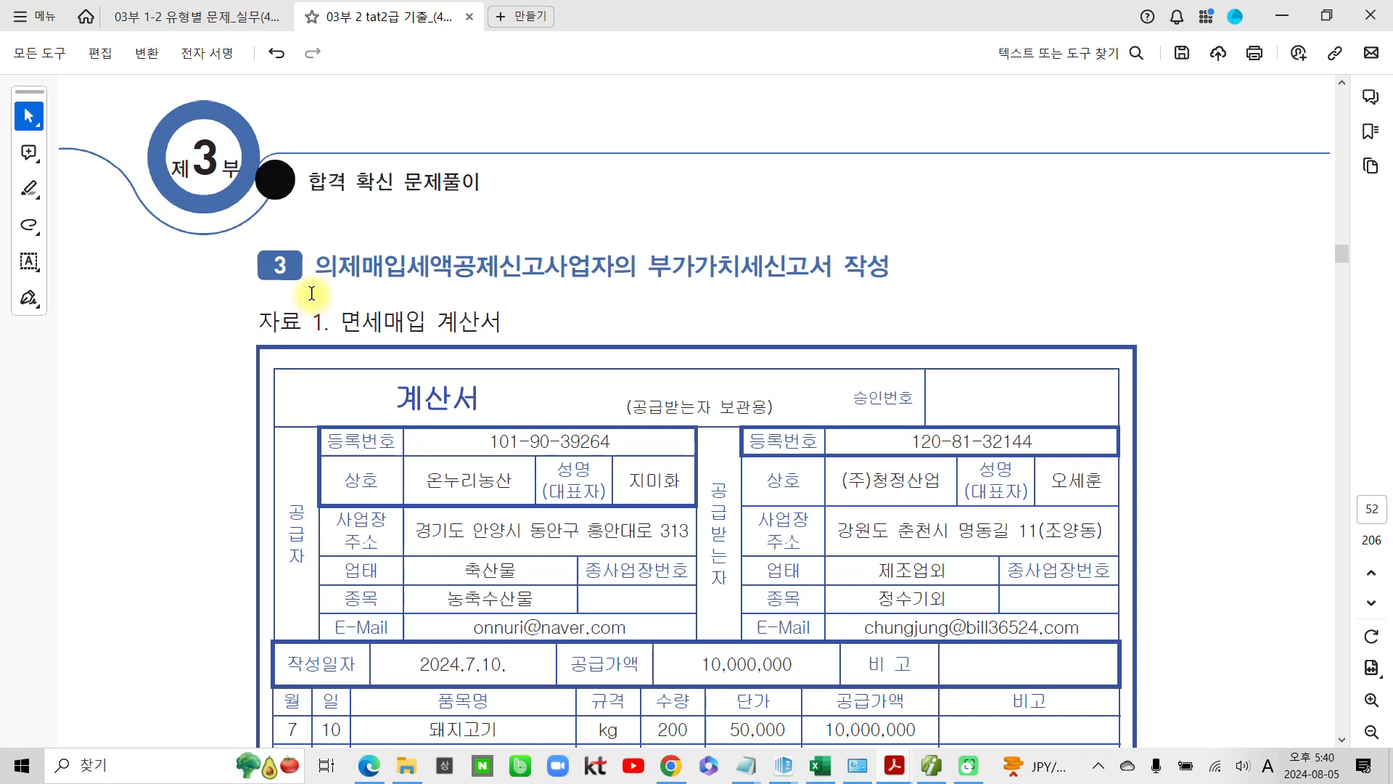
scroll(312, 294, down, 1)
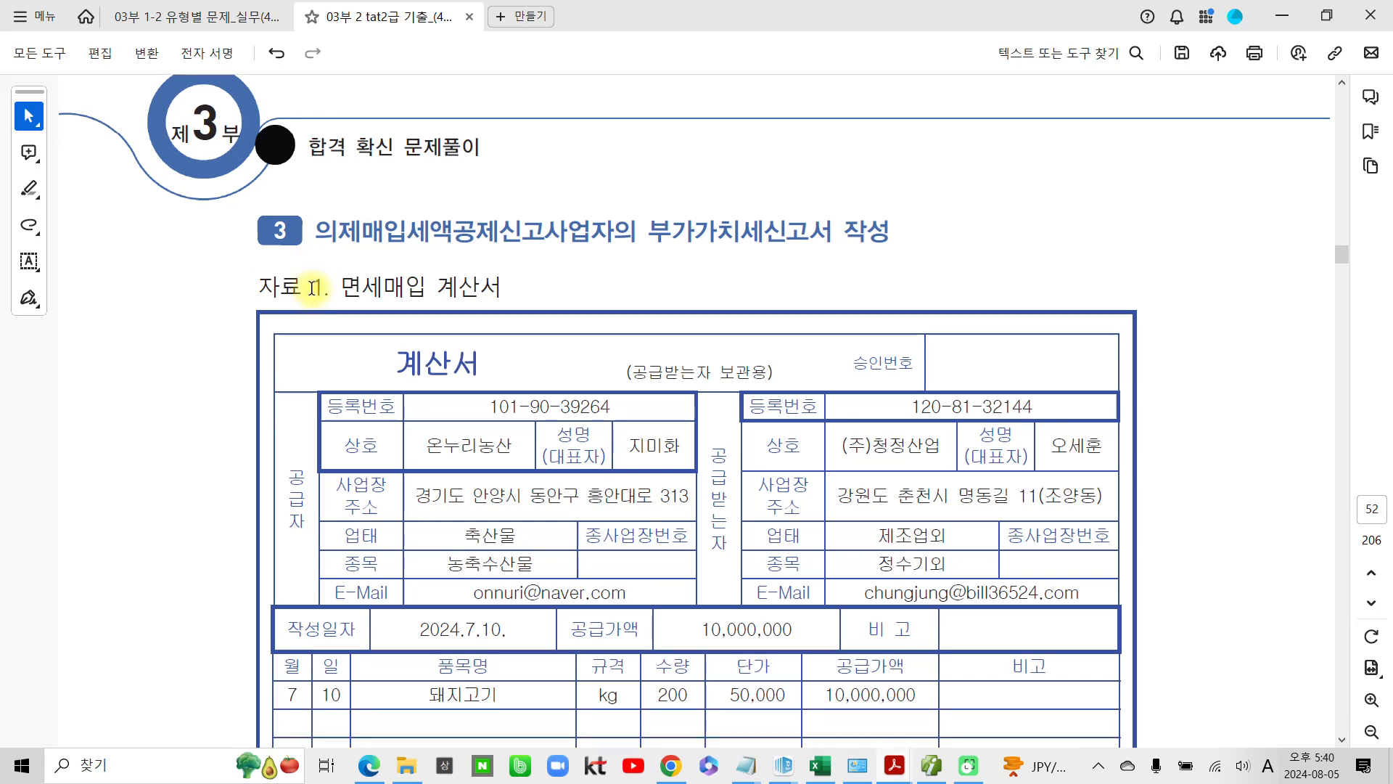
scroll(307, 289, down, 4)
scroll(308, 280, up, 4)
drag(312, 230, 615, 226)
click(663, 262)
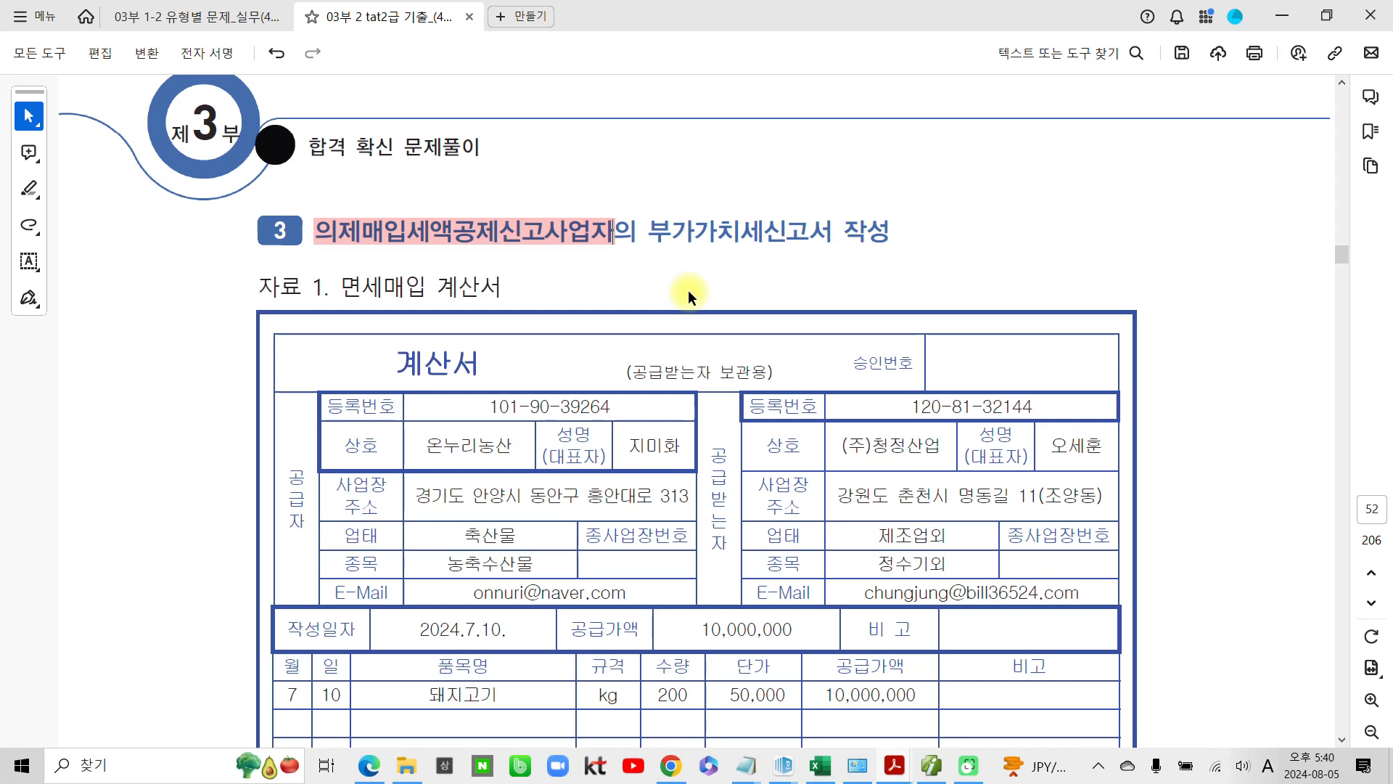
Read question 3's purchase documents 자료 1 to 3 together with the 자료설명 and 수행과제 sections
scroll(420, 483, down, 3)
scroll(420, 483, down, 1)
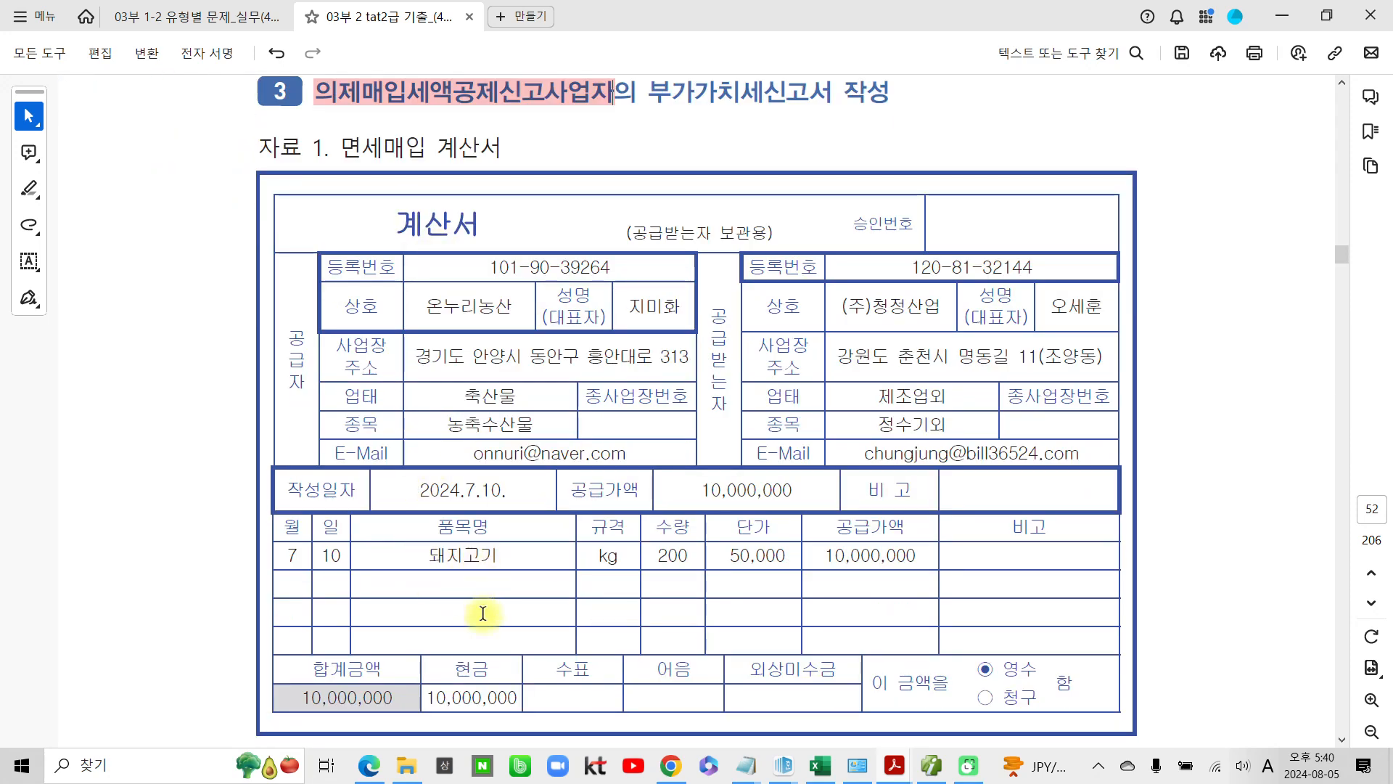
scroll(485, 610, down, 7)
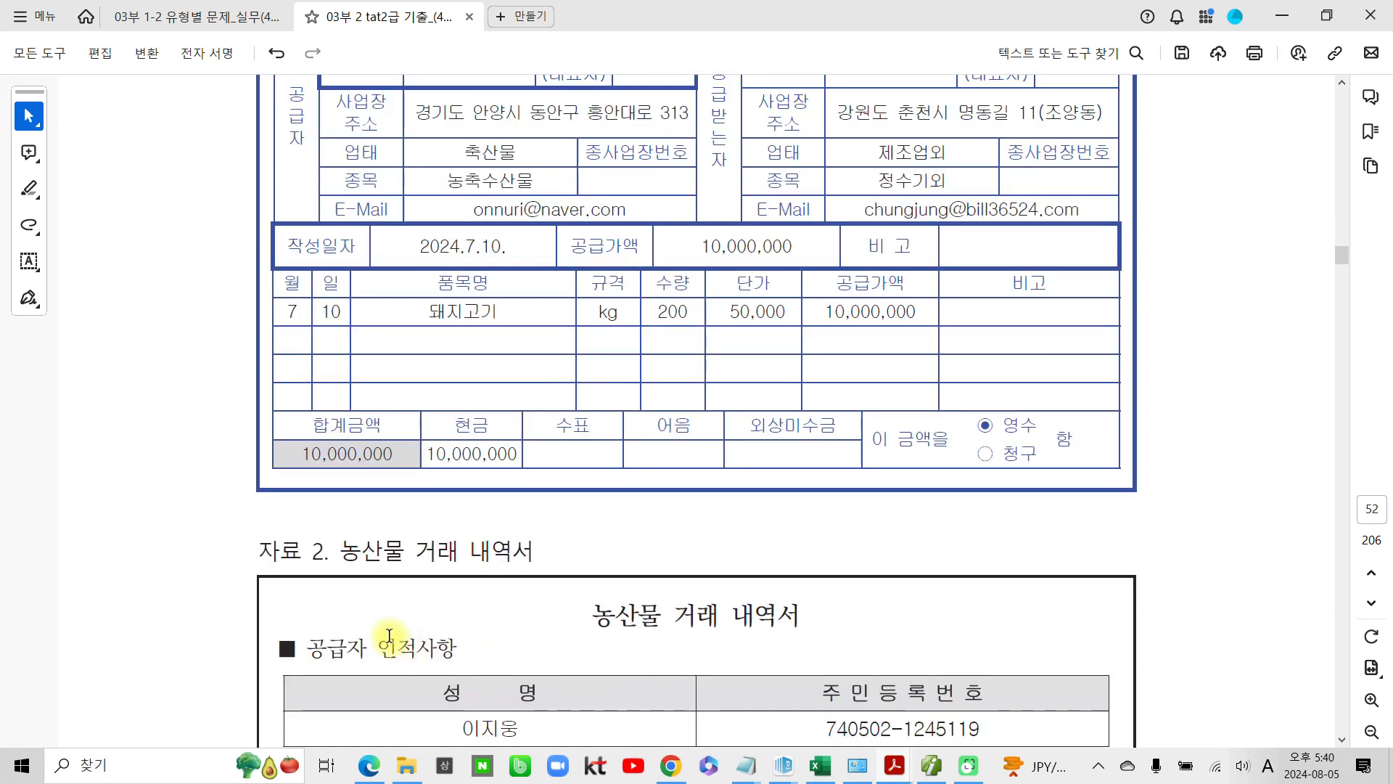
scroll(394, 627, down, 4)
scroll(385, 573, down, 4)
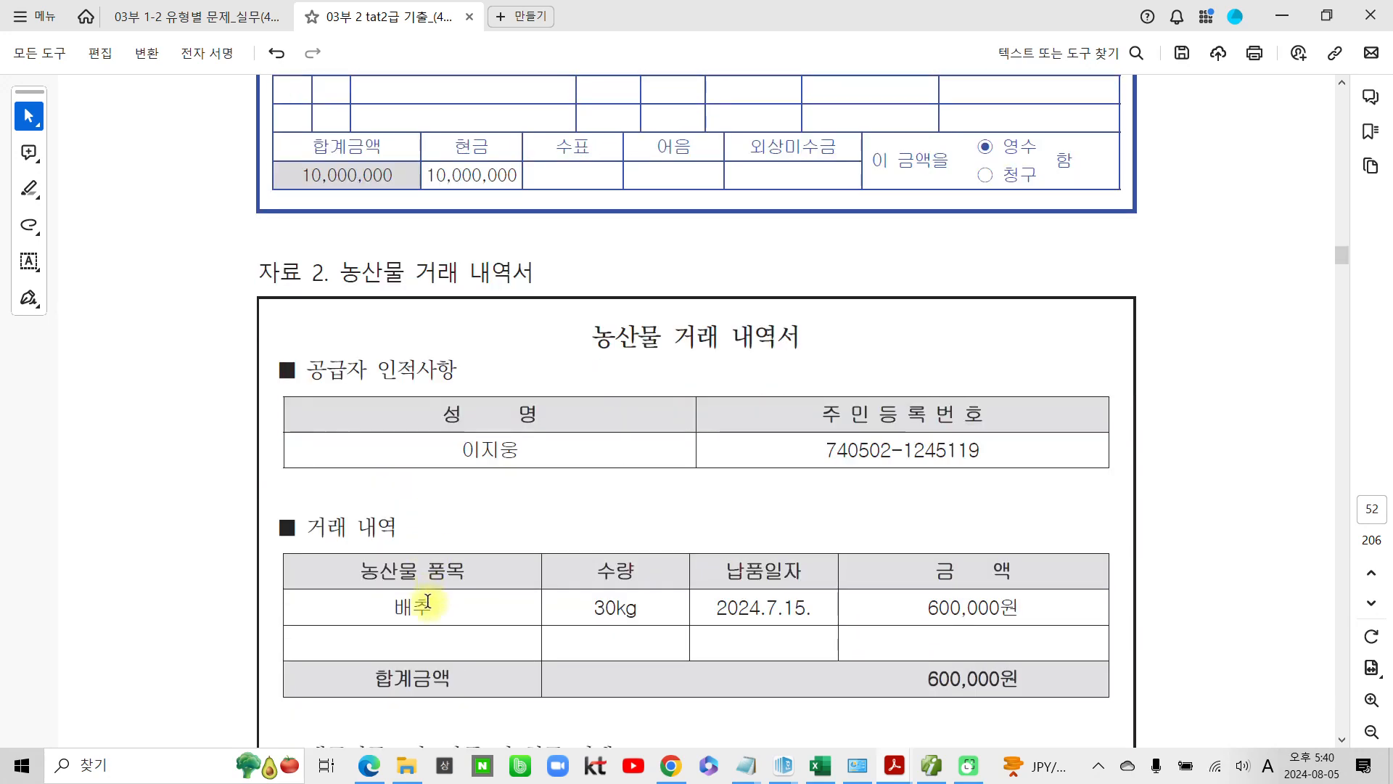
scroll(470, 628, down, 10)
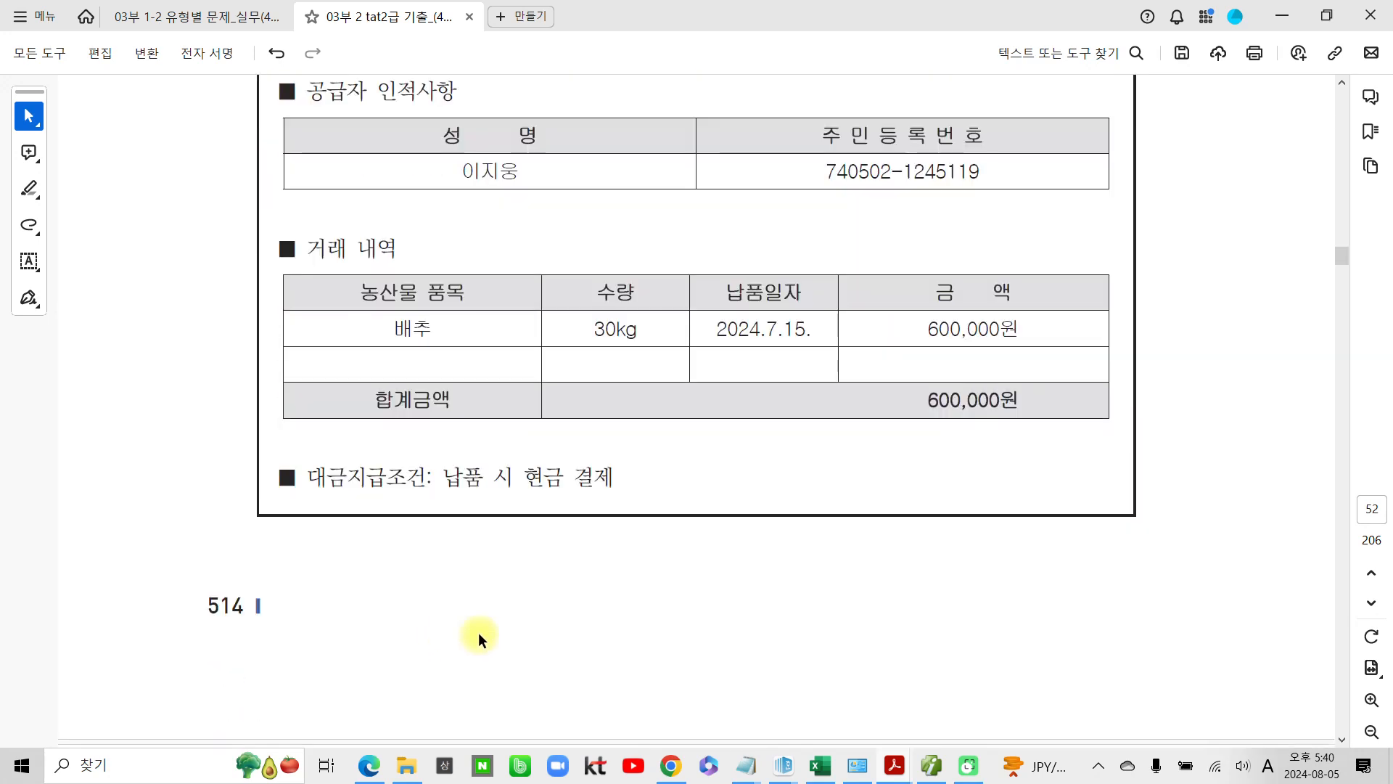
scroll(477, 648, down, 17)
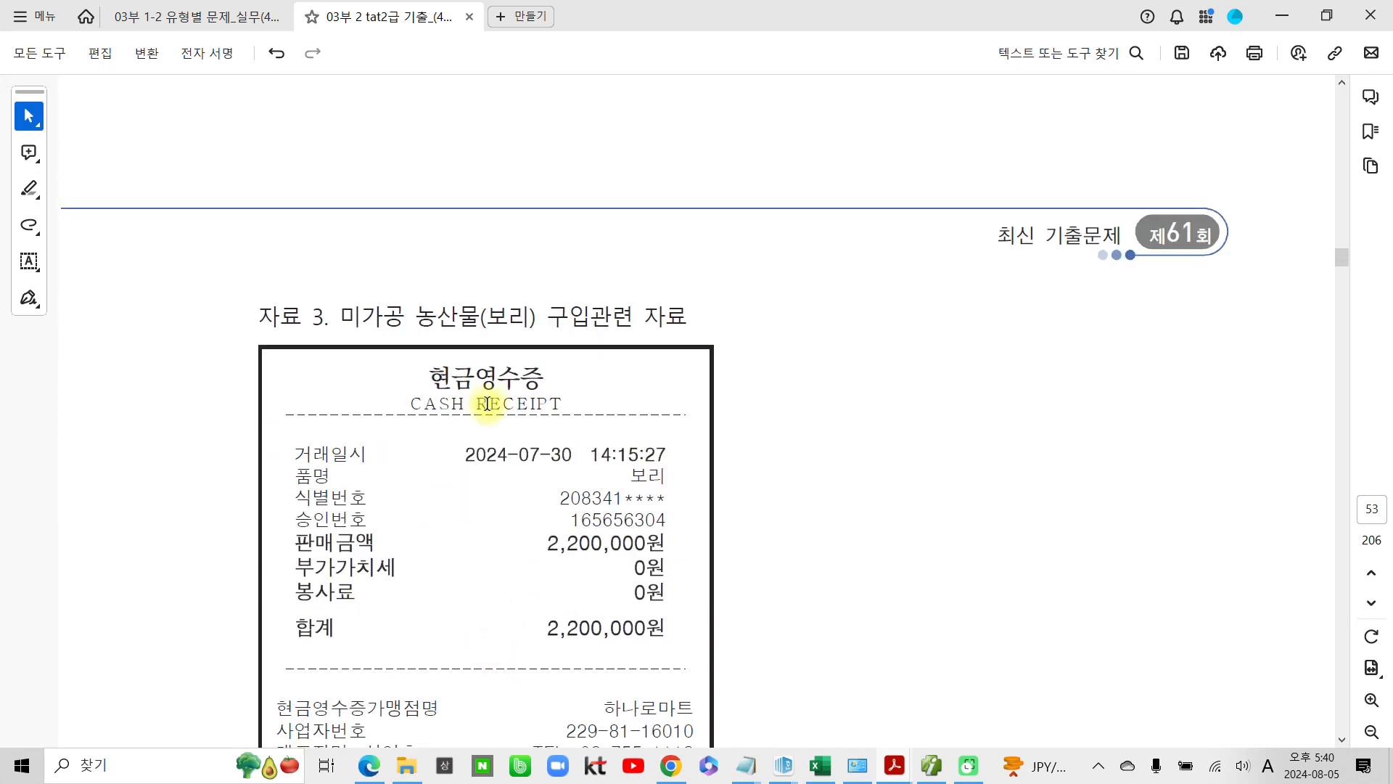
scroll(476, 569, down, 4)
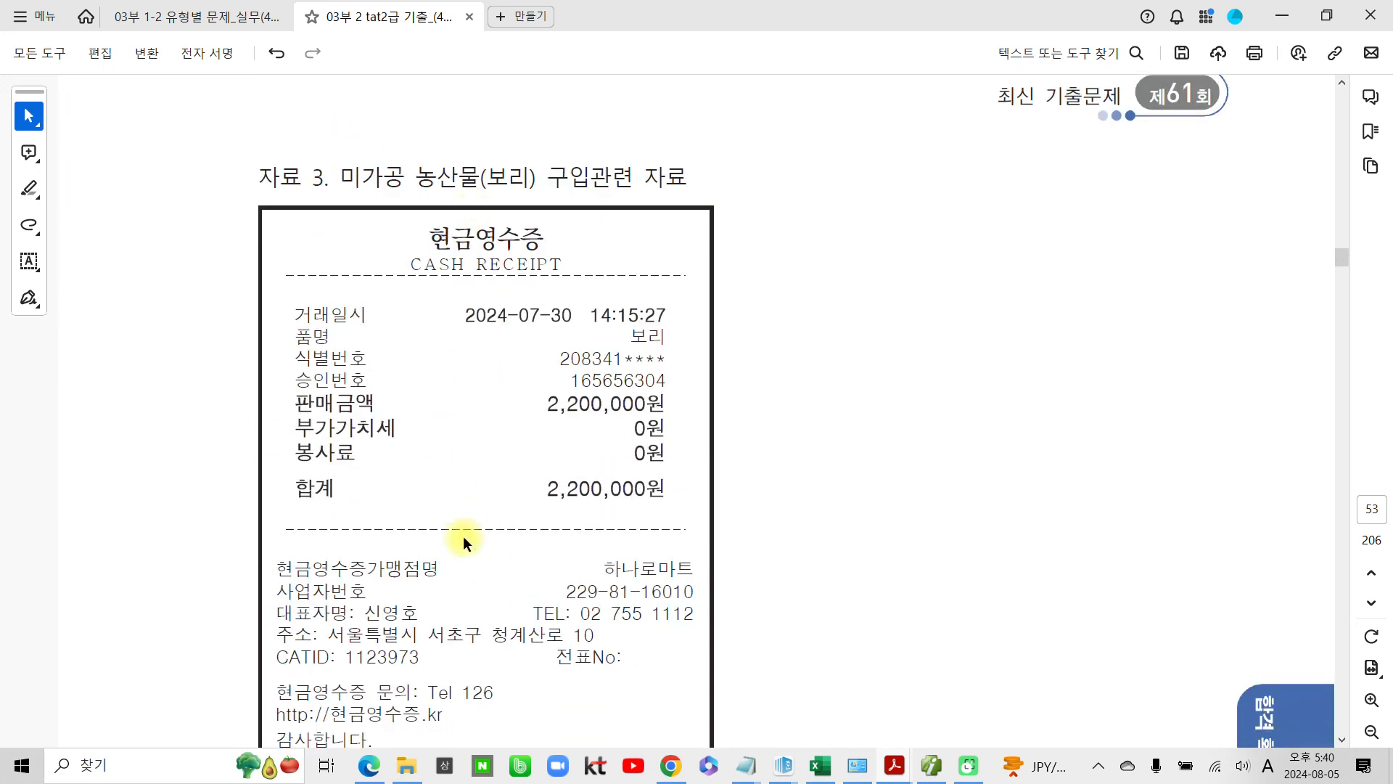
scroll(463, 535, down, 1)
scroll(463, 535, down, 1)
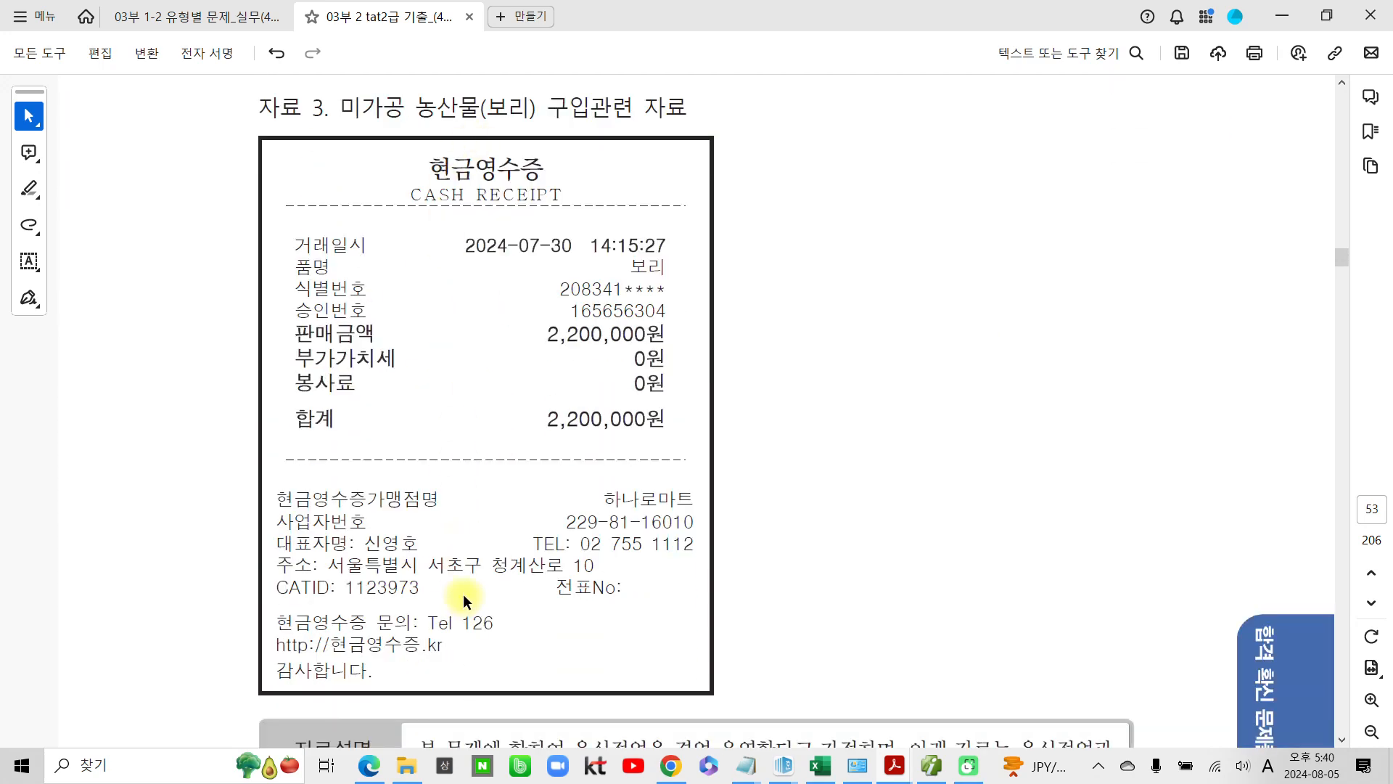
scroll(486, 590, down, 7)
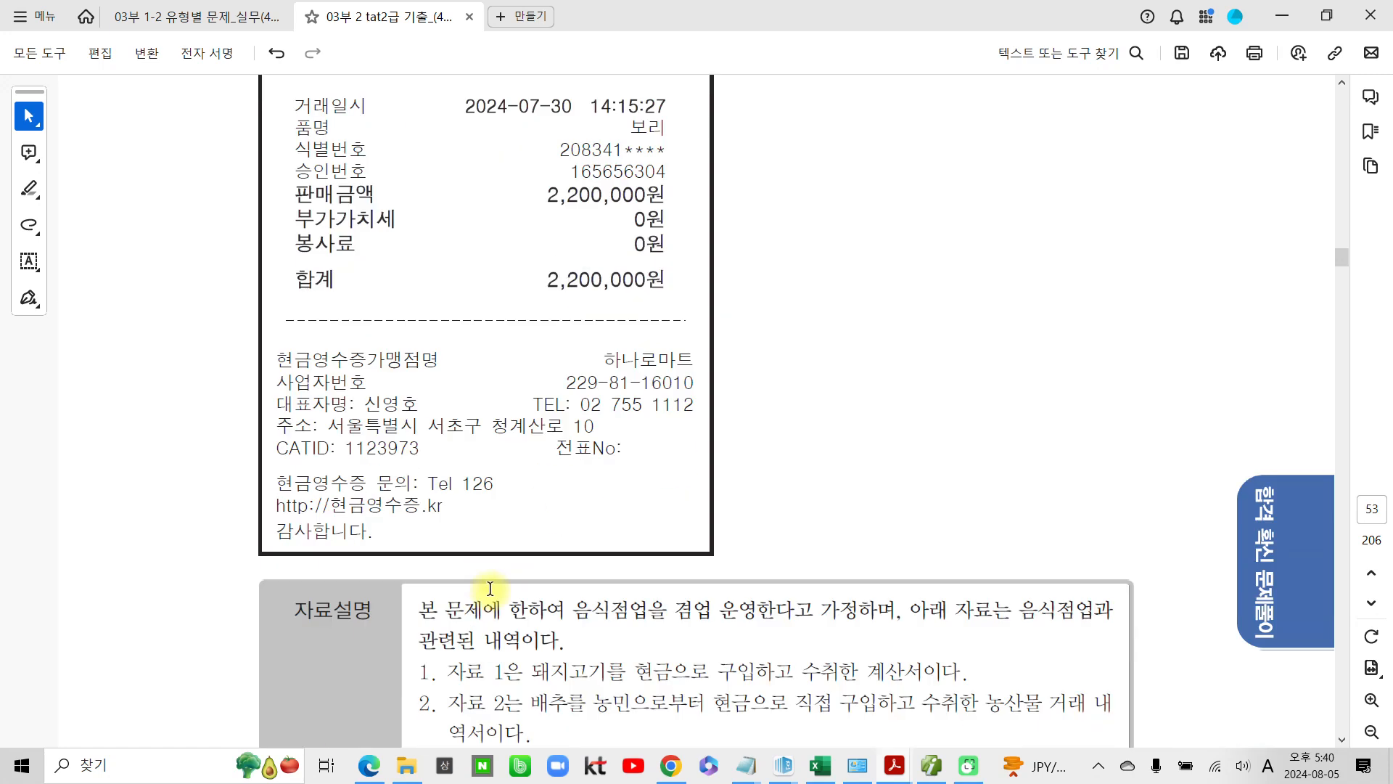
scroll(490, 588, down, 8)
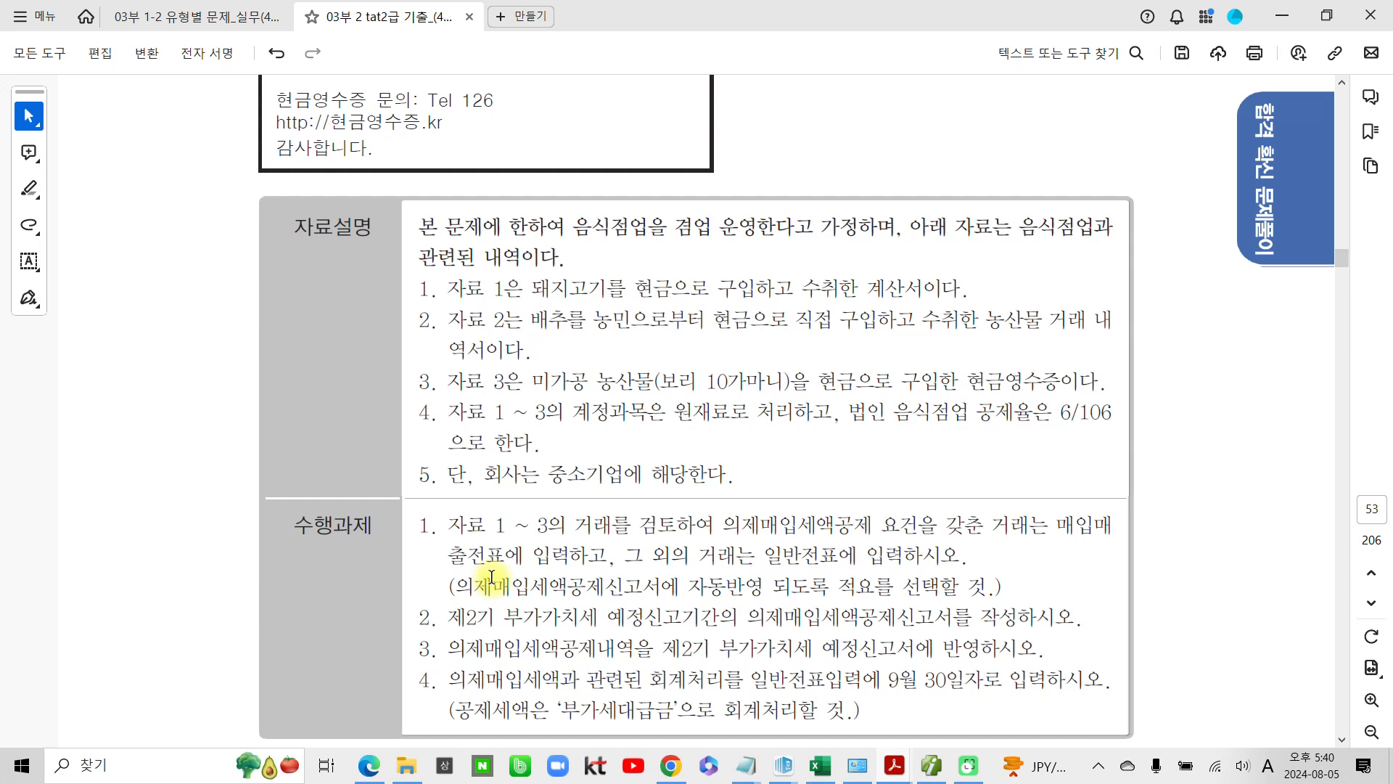
Highlight 음식점업을 겸업 운영한다고 가정하며 and 계산서 in question 3's 자료설명
drag(574, 221, 648, 218)
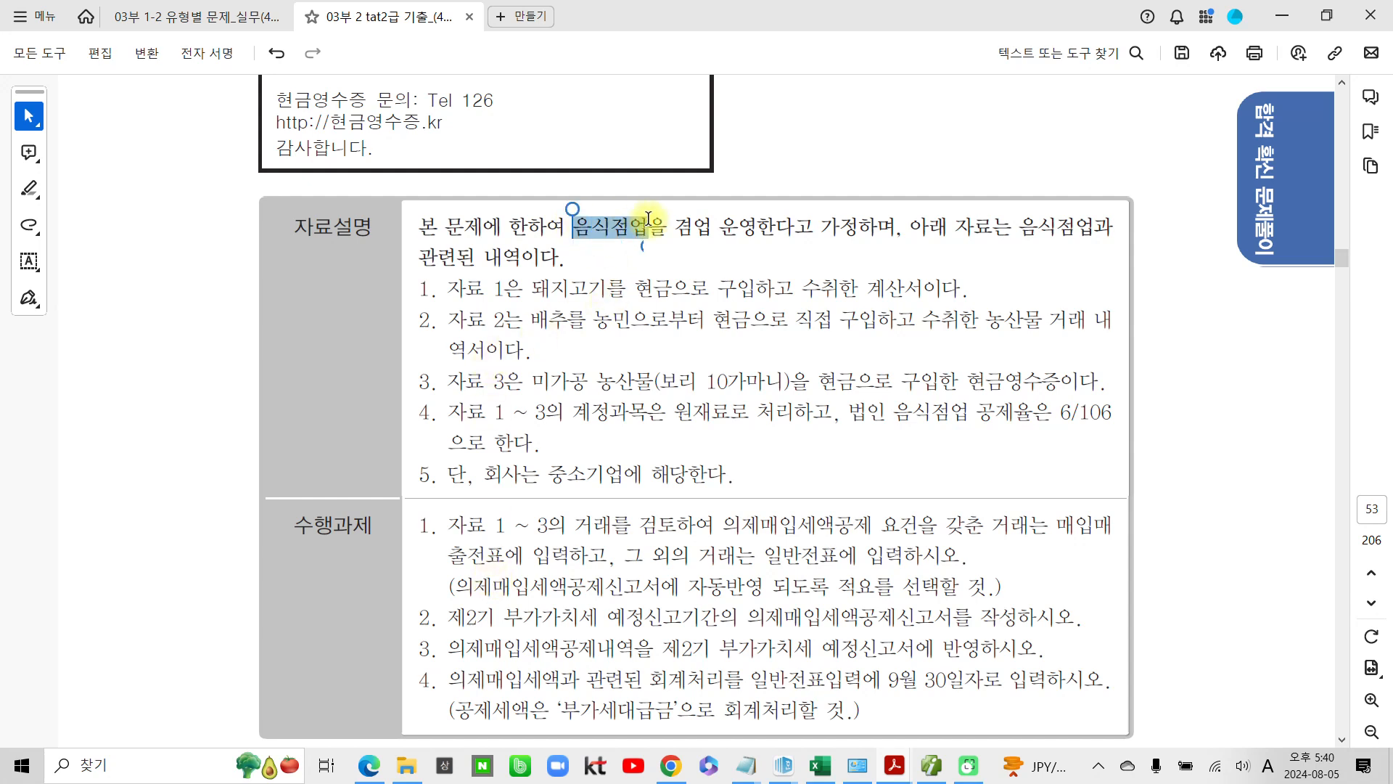
drag(648, 218, 891, 230)
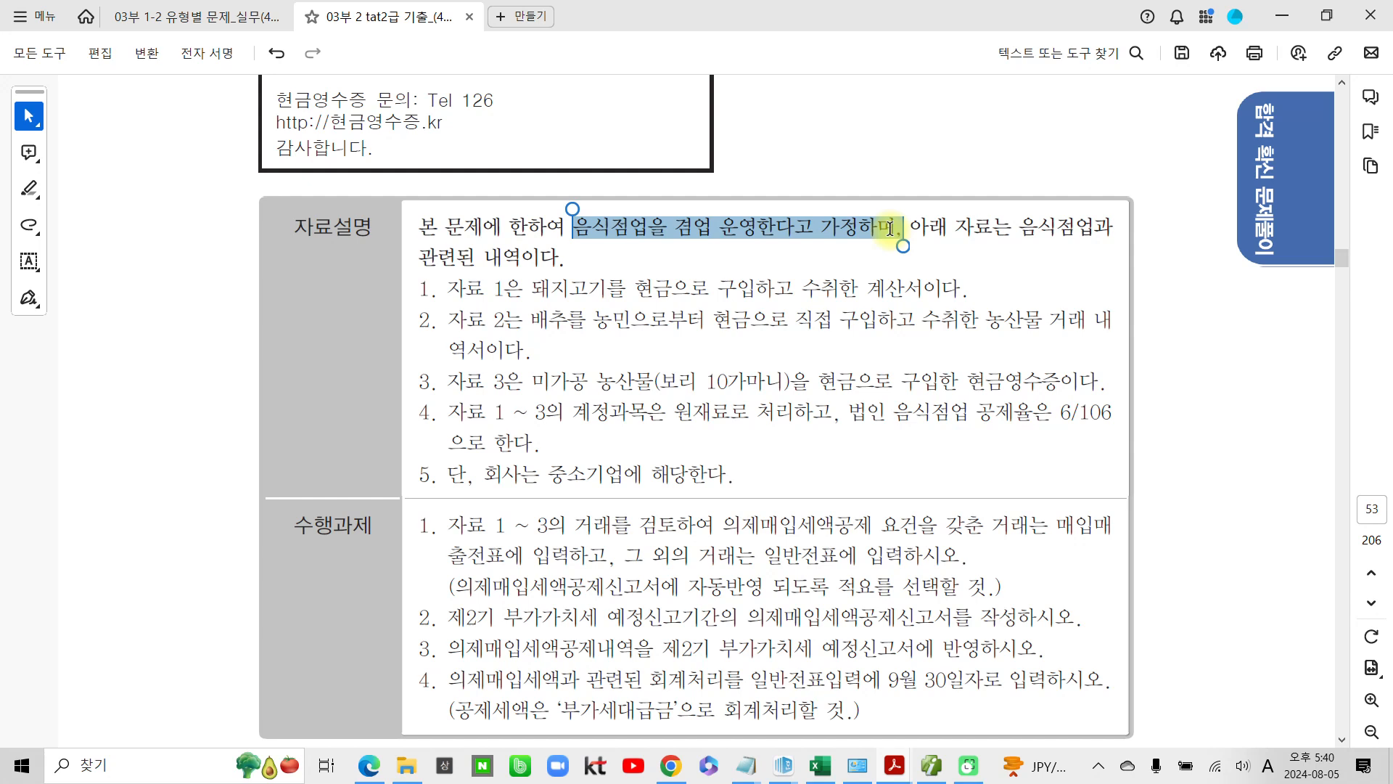
click(950, 260)
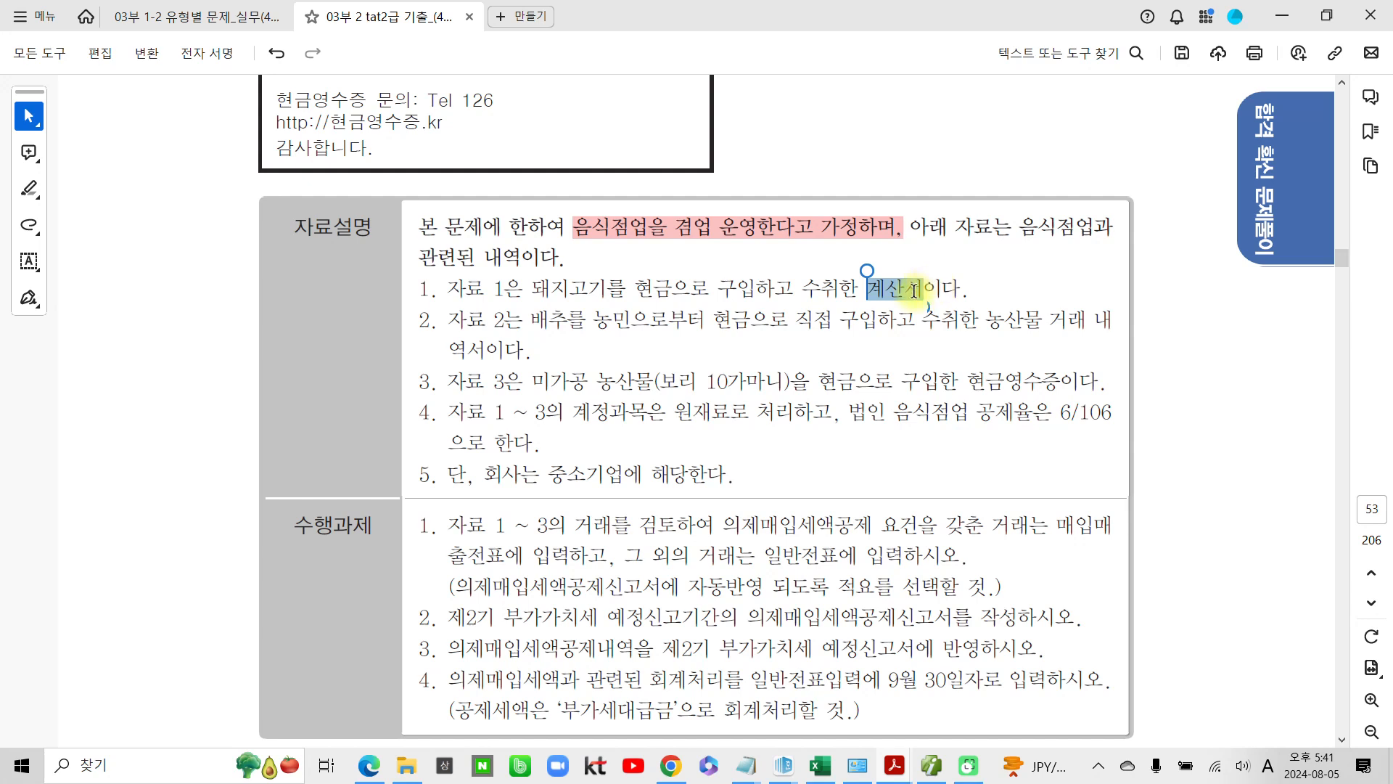
click(969, 318)
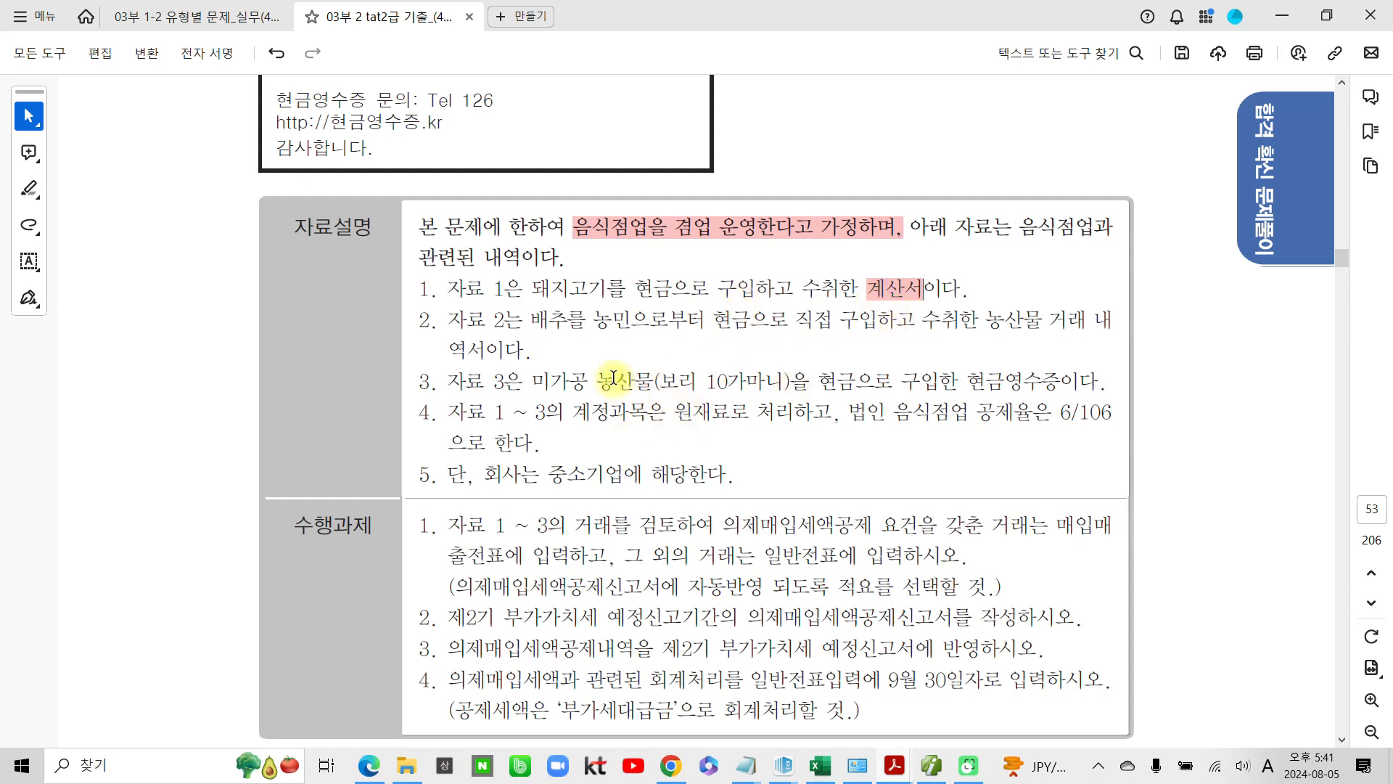
Strike through 농민으로부터 현금으로 직접 구입하고 in item 2 of the 자료설명
click(529, 323)
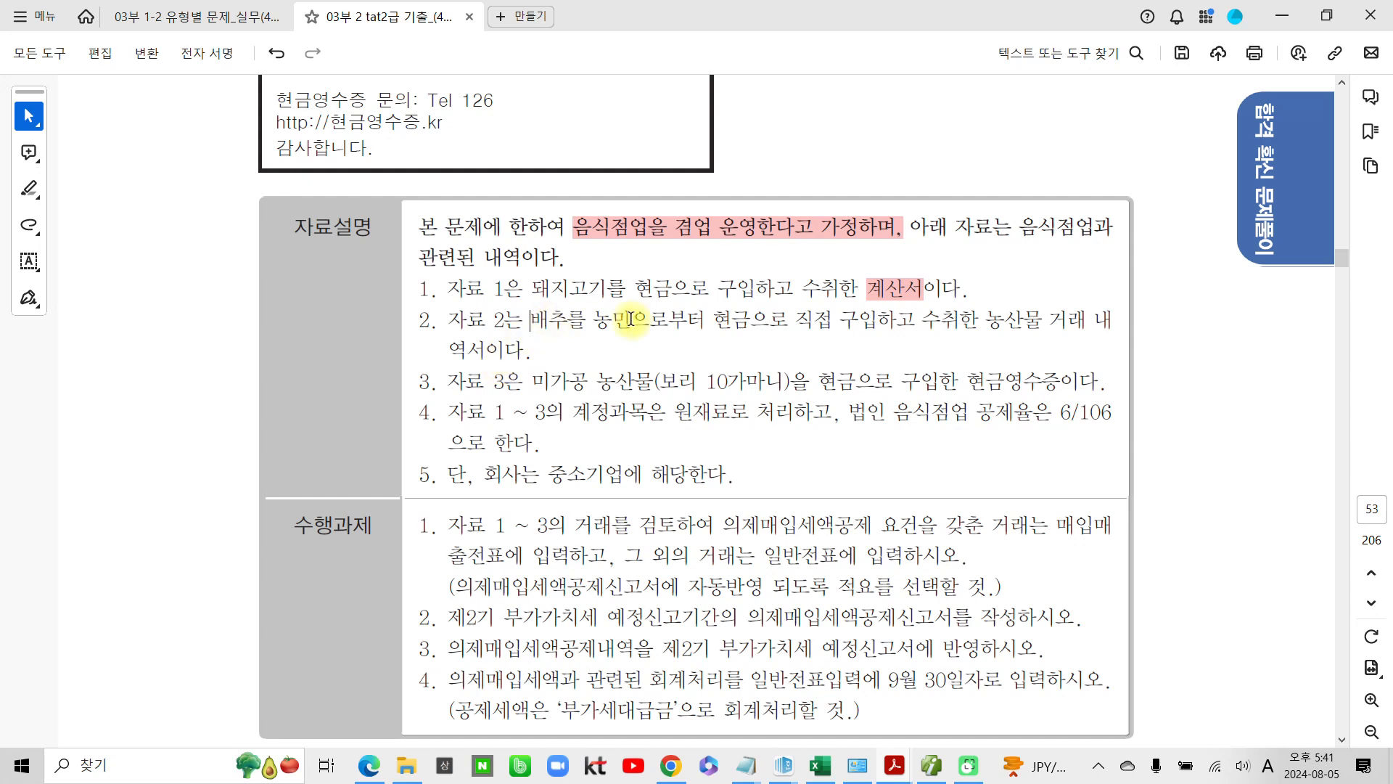
drag(593, 320, 916, 320)
click(1004, 350)
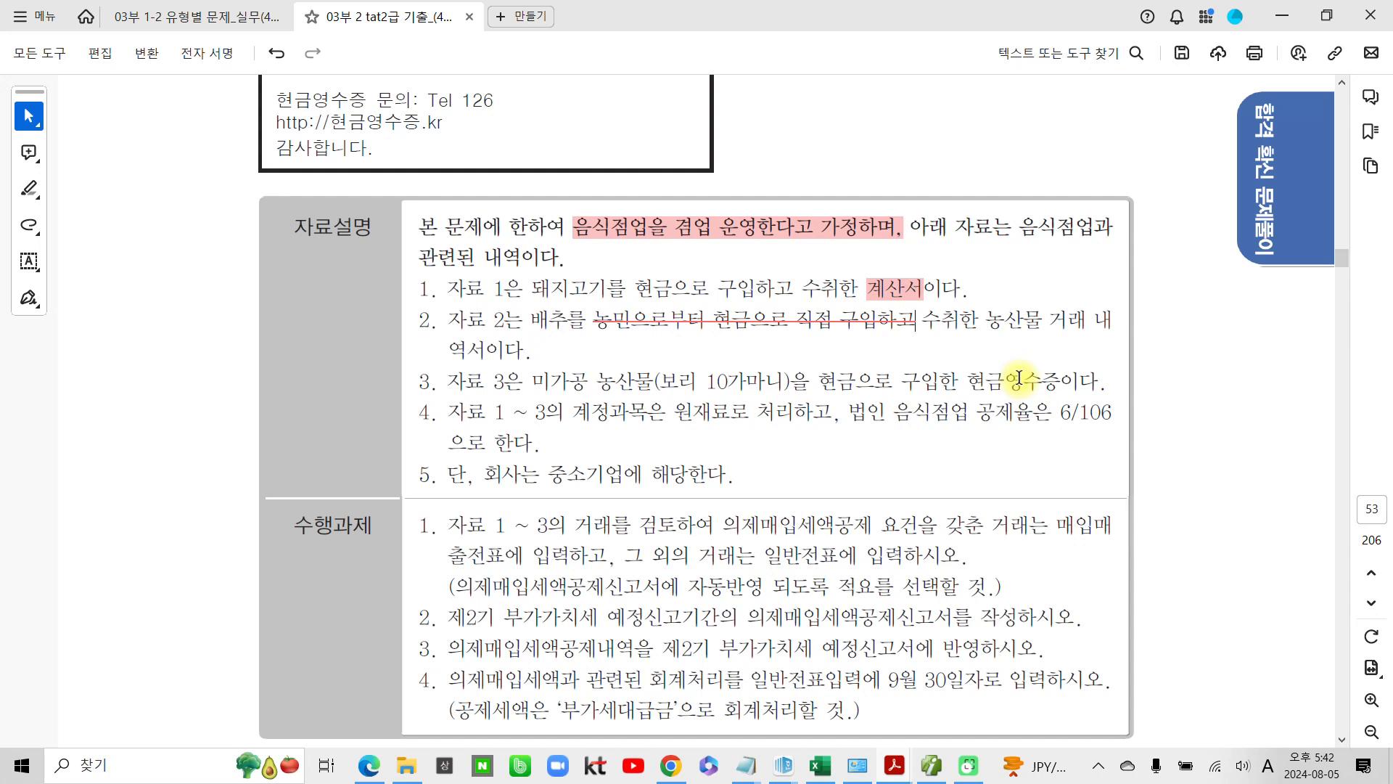
drag(635, 288, 561, 680)
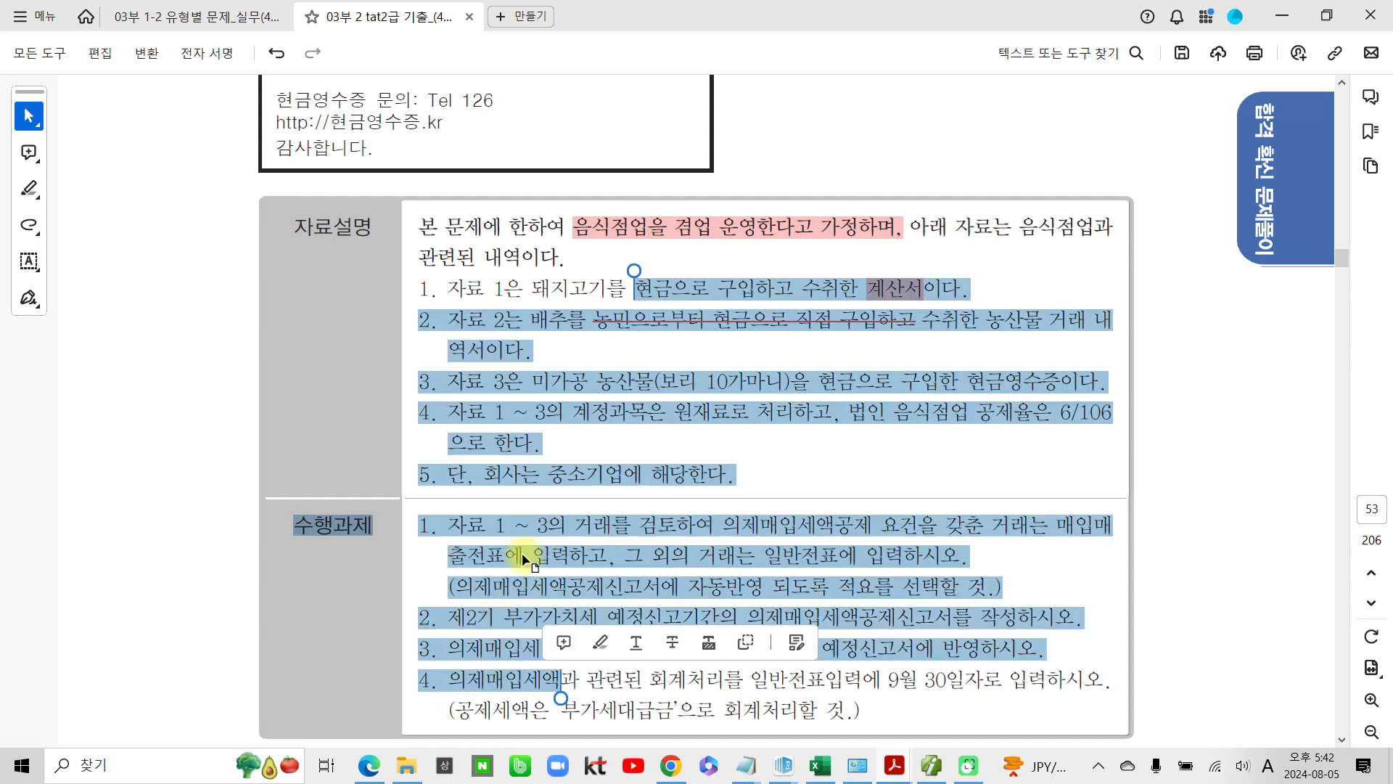
click(556, 392)
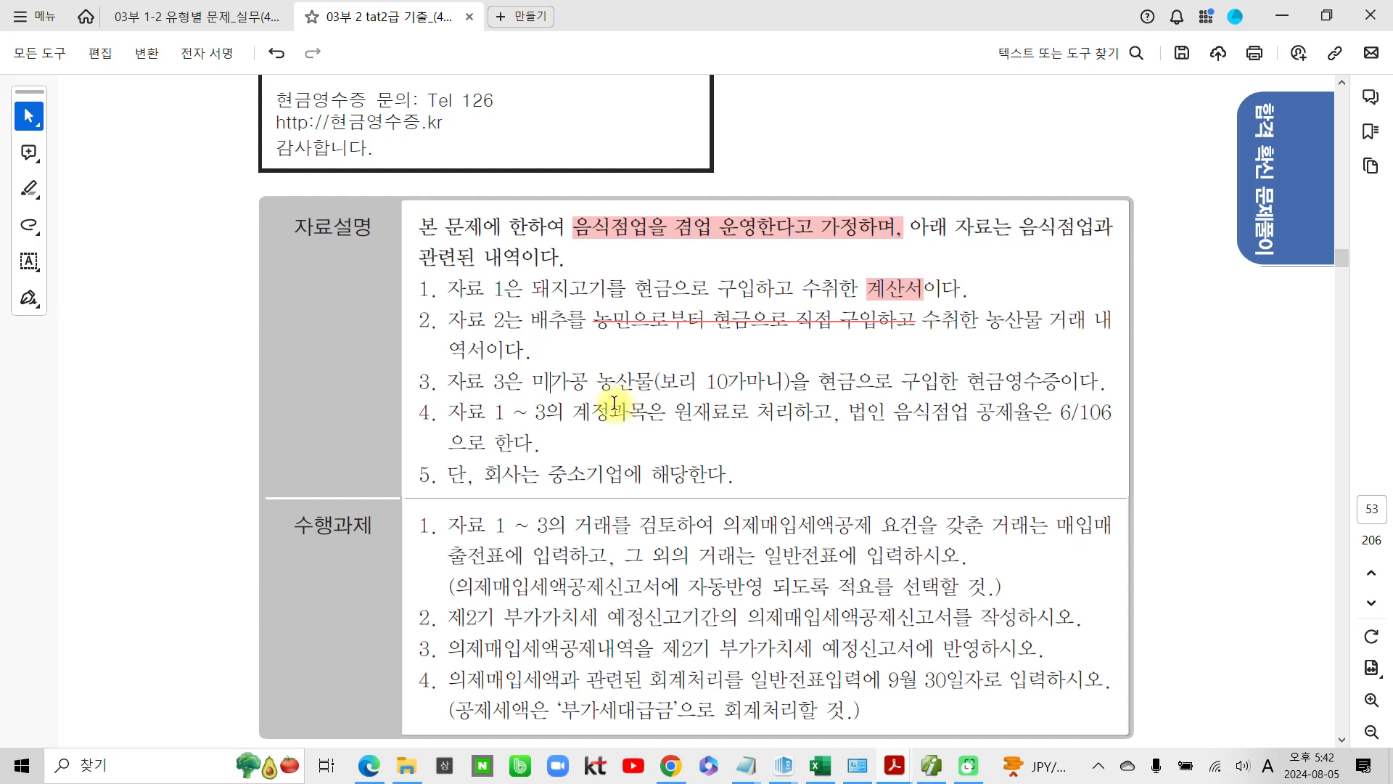
Recheck the 자료 3 cash receipt and highlight 6/106 and 중소기업 in items 4 and 5 of the 자료설명
scroll(616, 402, up, 3)
scroll(614, 402, up, 4)
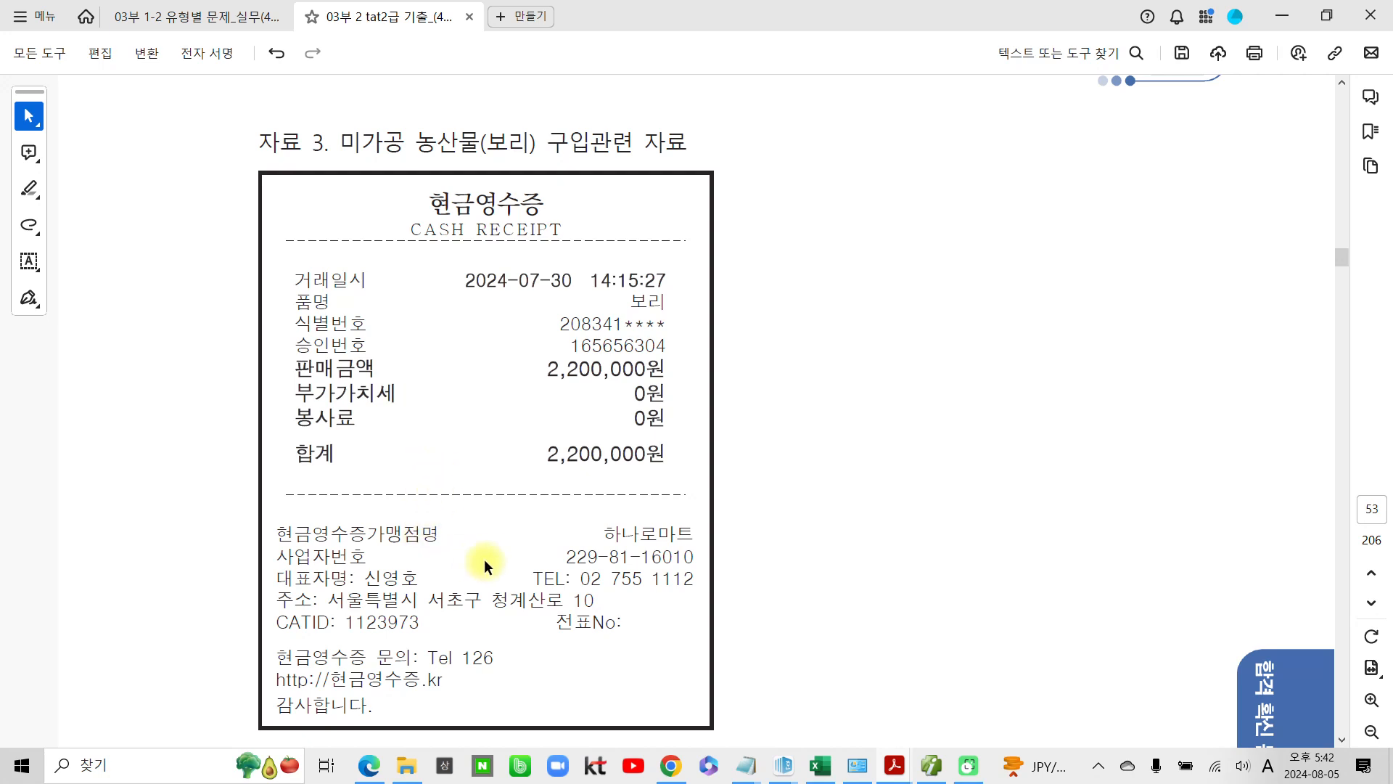
scroll(488, 550, down, 3)
scroll(492, 545, down, 3)
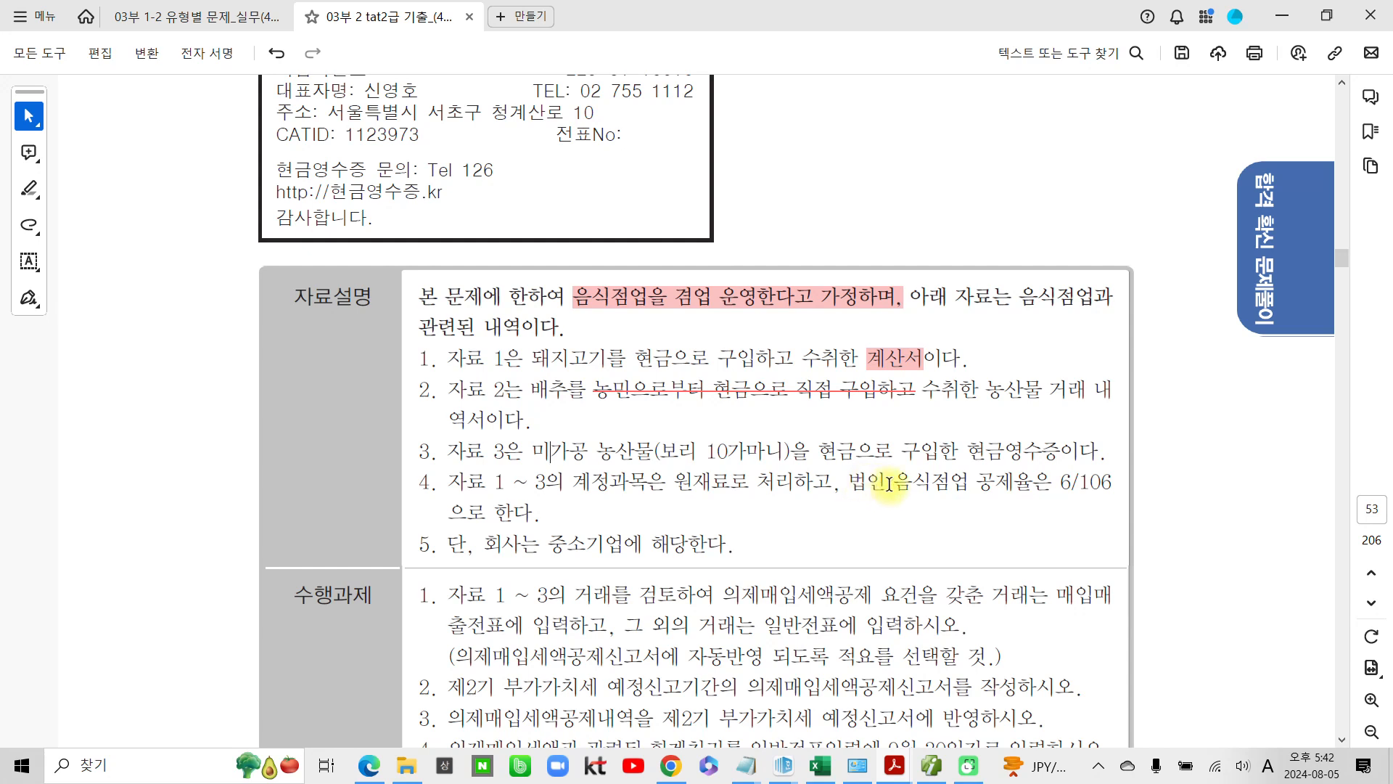
drag(1052, 482, 1113, 484)
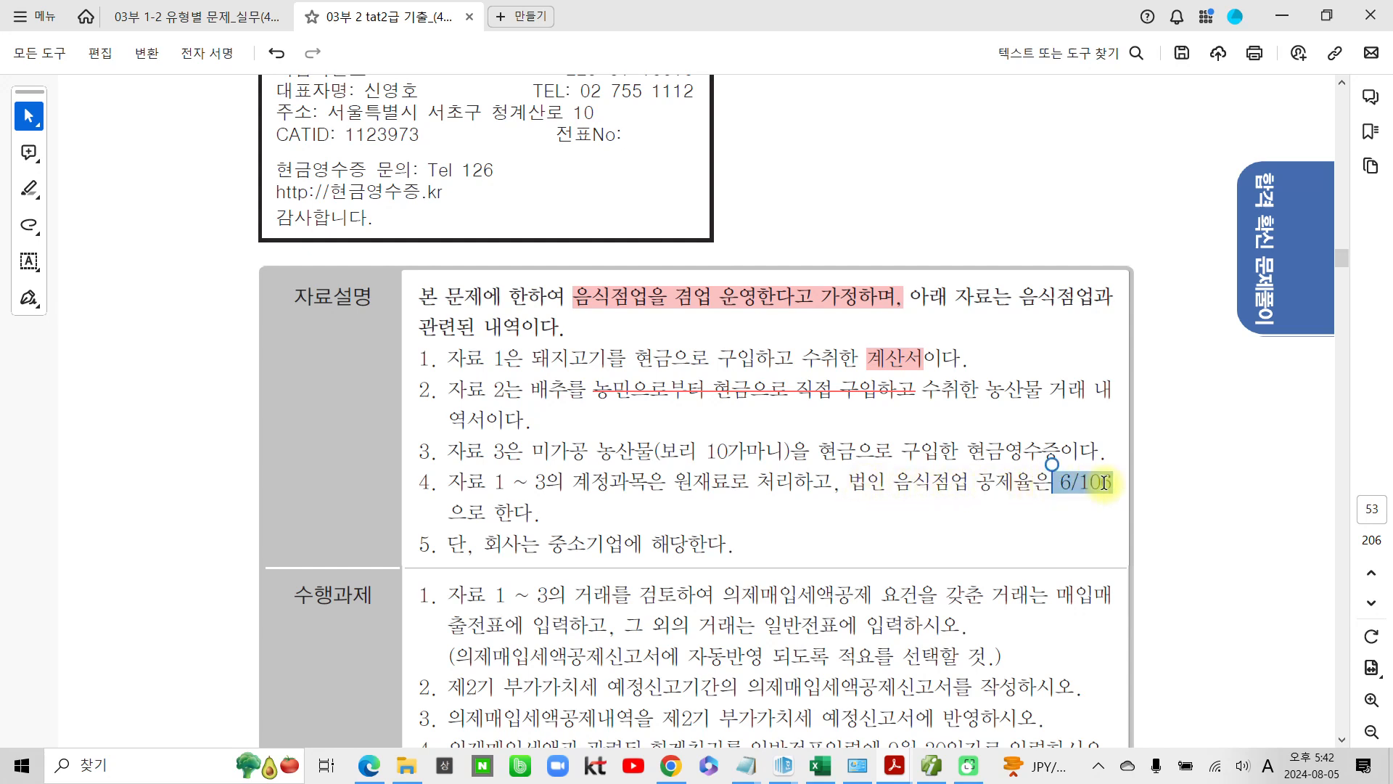
click(1116, 516)
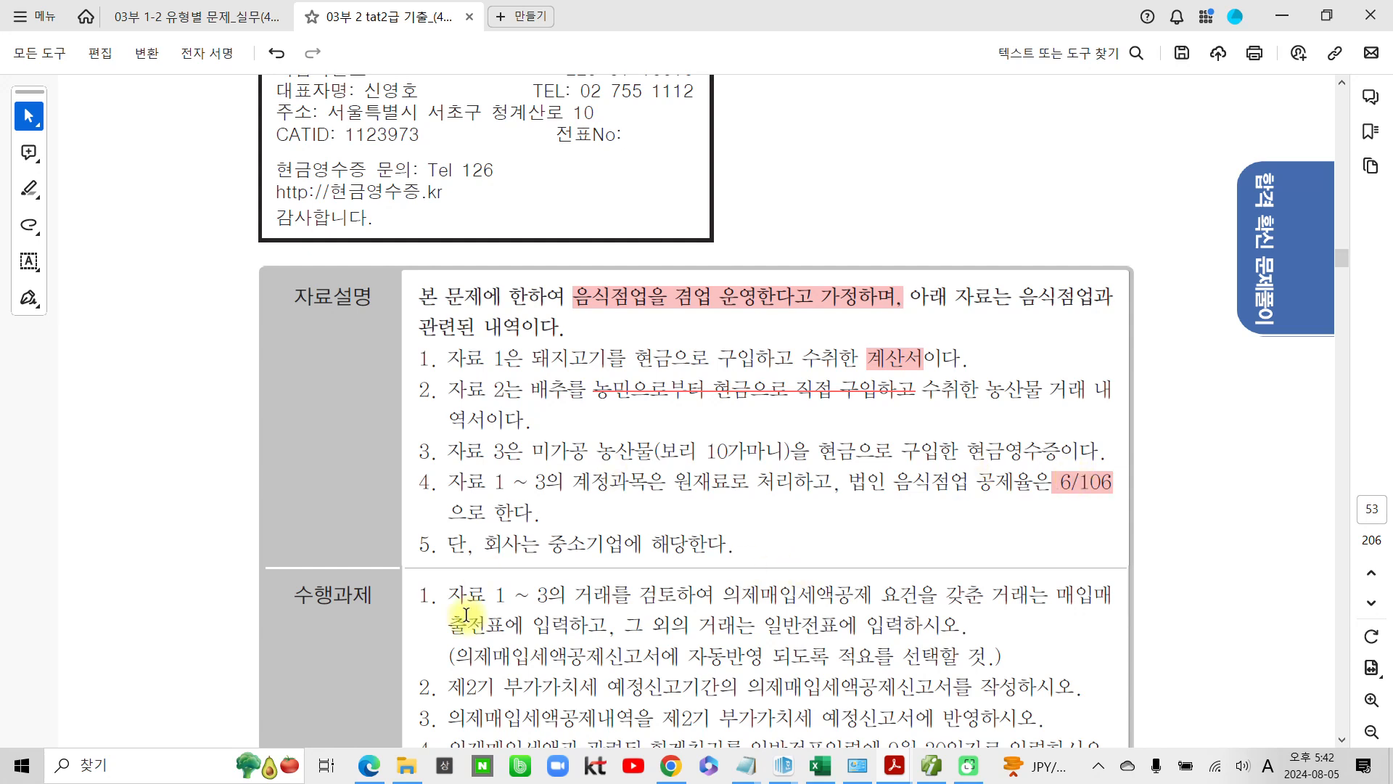
drag(549, 542, 623, 544)
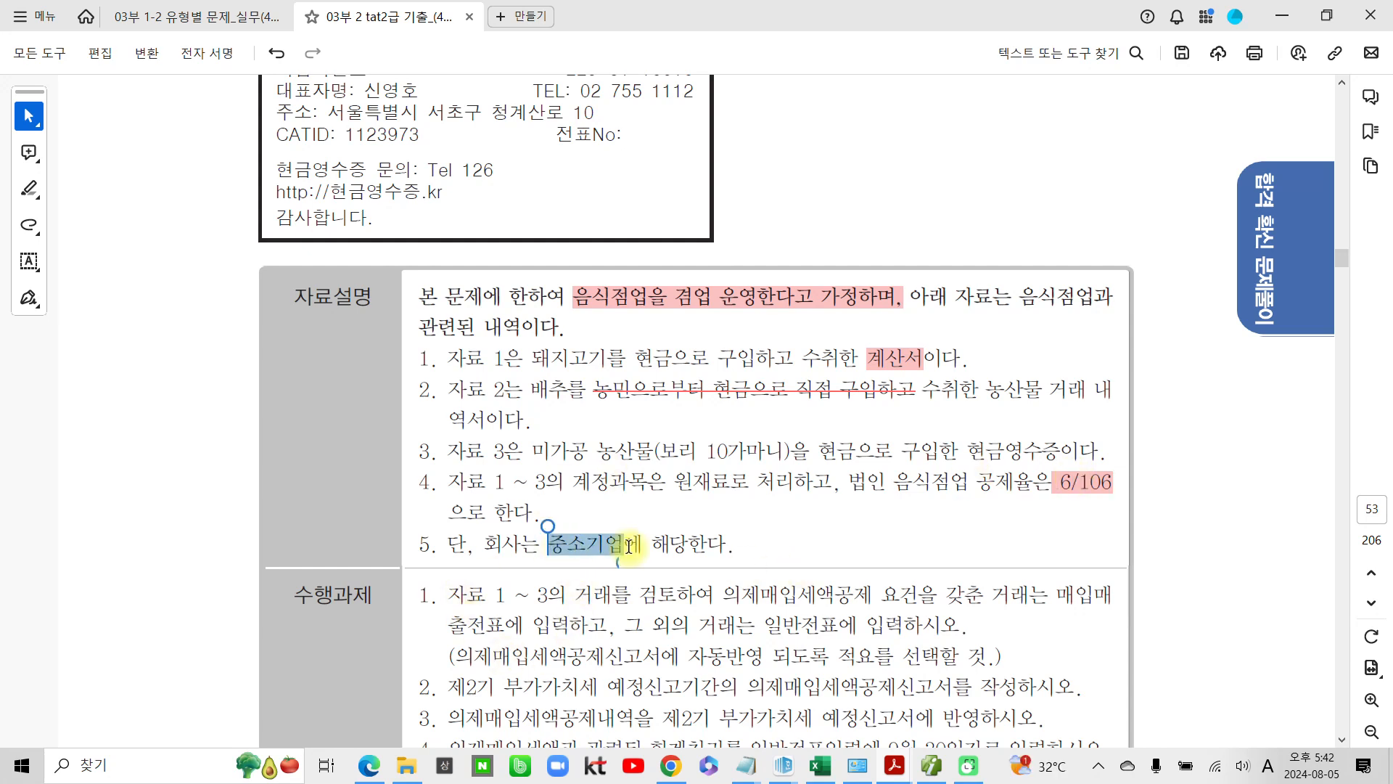
click(688, 580)
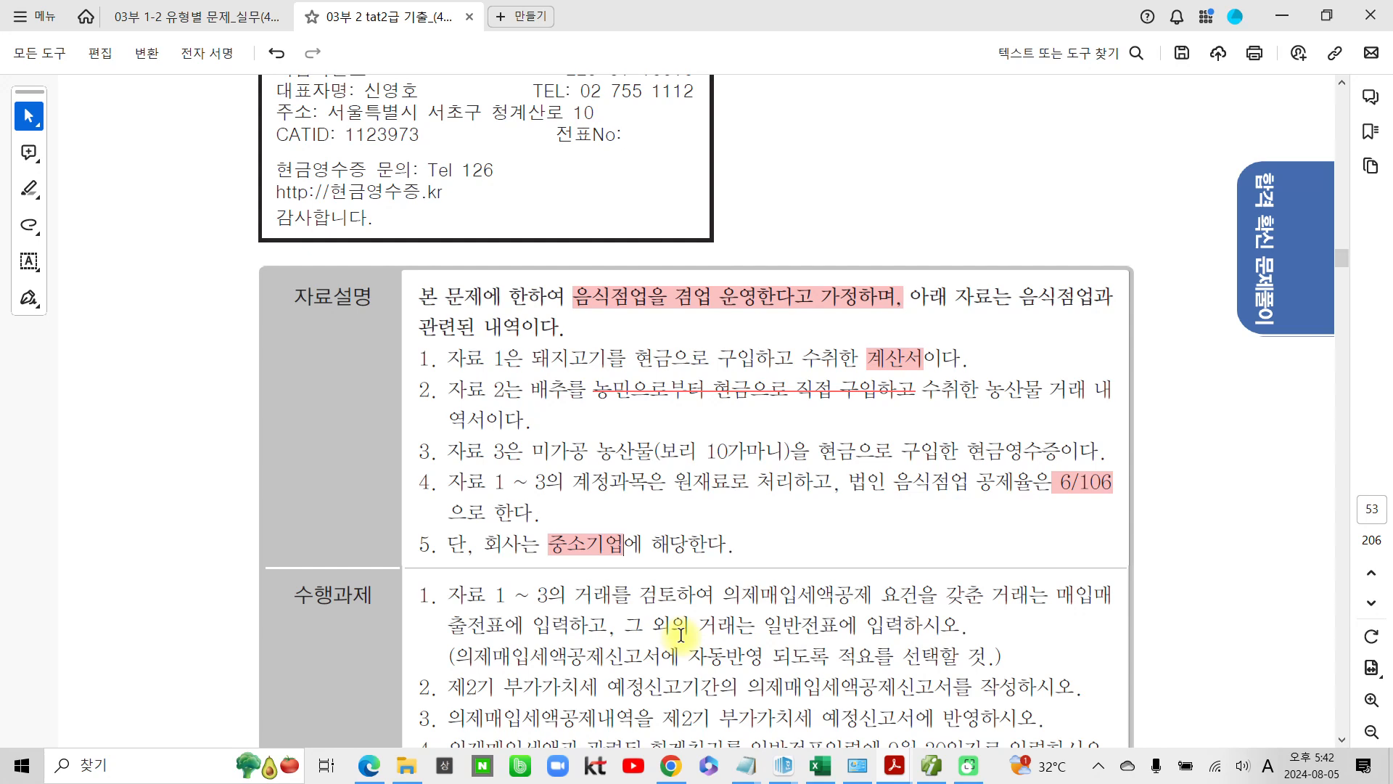
Highlight 되도록 적요를 선택할 것 and the item number 1 in question 3's 수행과제
scroll(680, 634, down, 2)
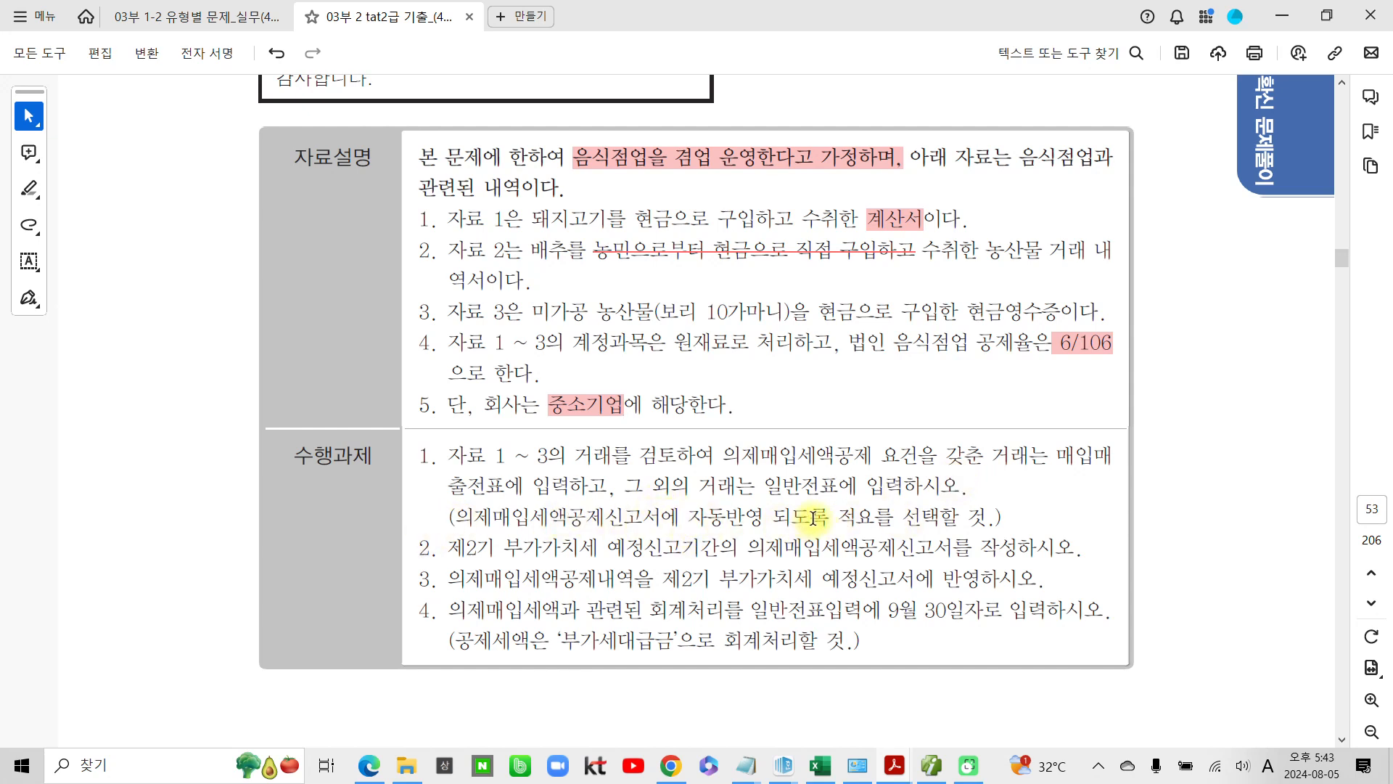
drag(798, 519, 988, 519)
click(1032, 550)
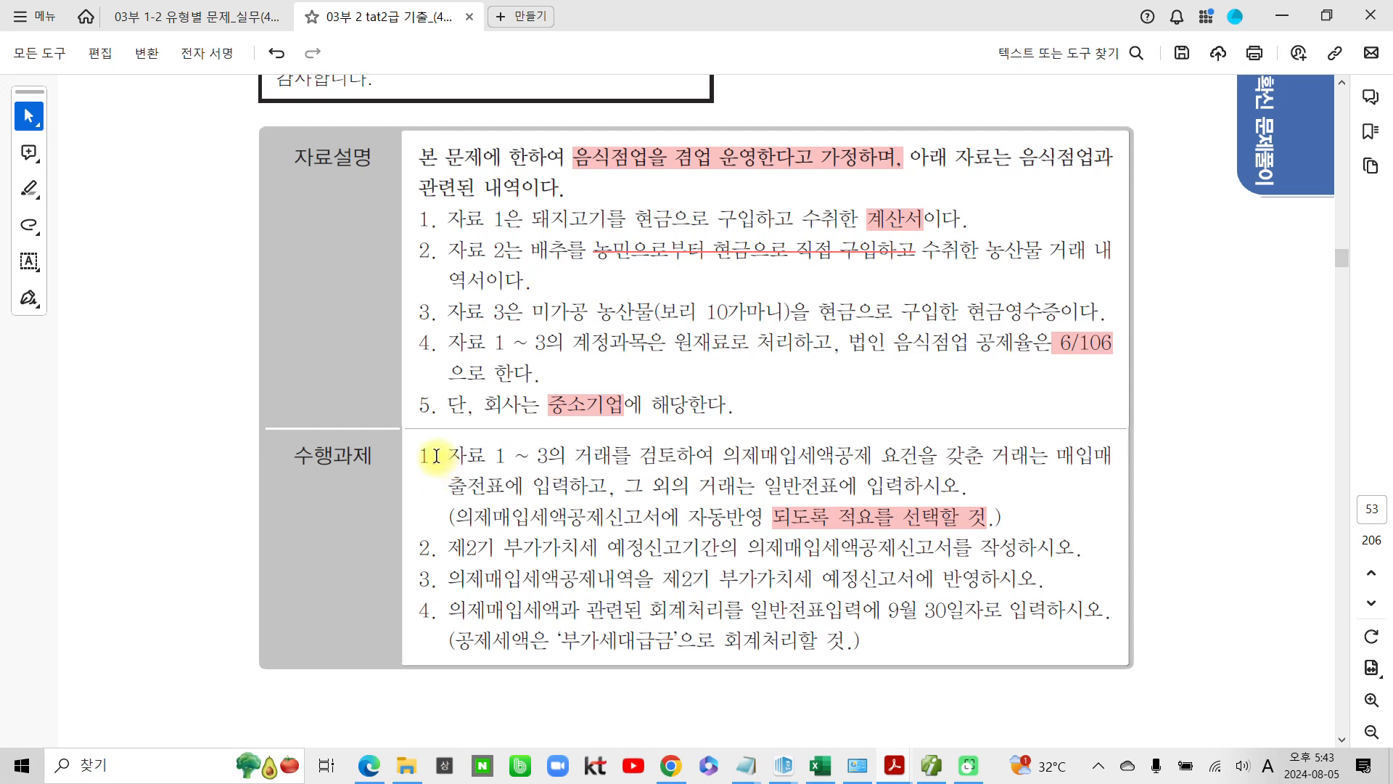
drag(420, 455, 435, 457)
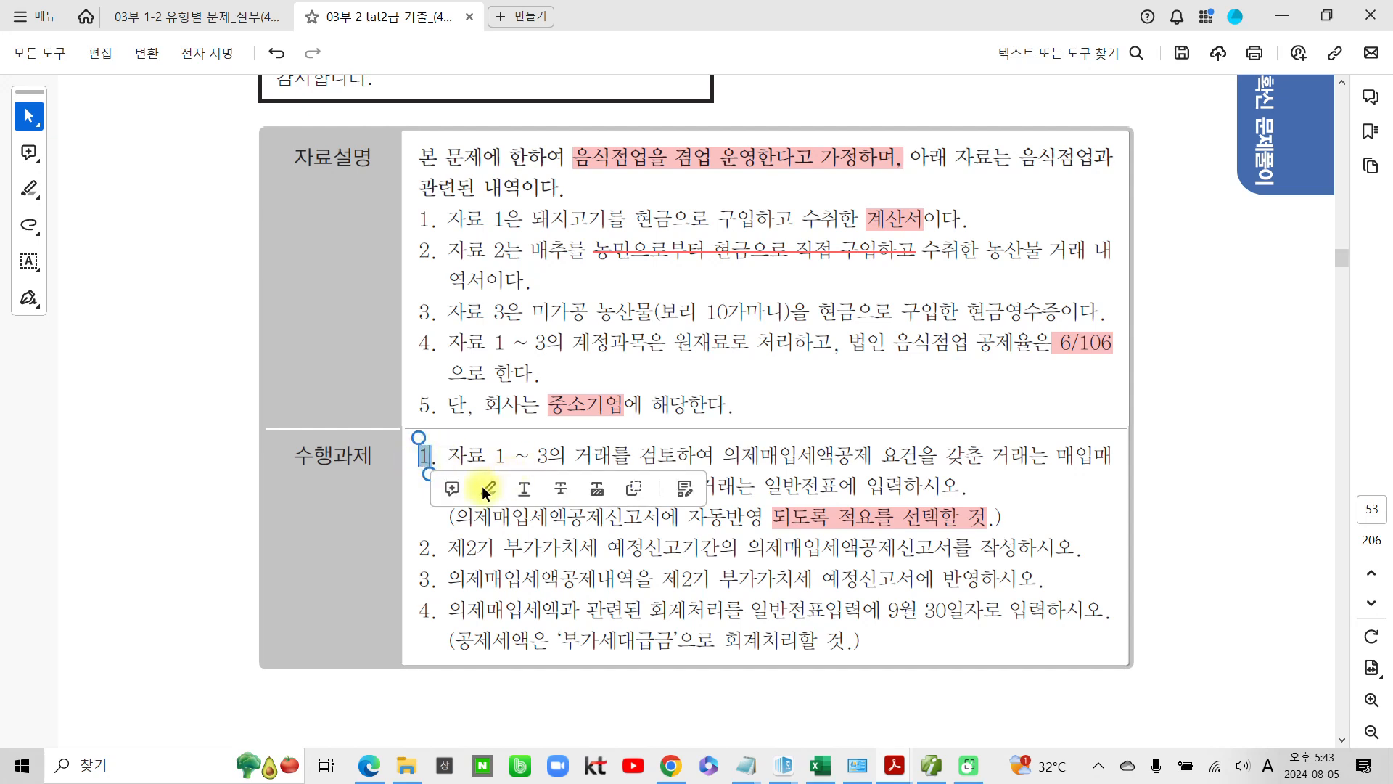
click(488, 489)
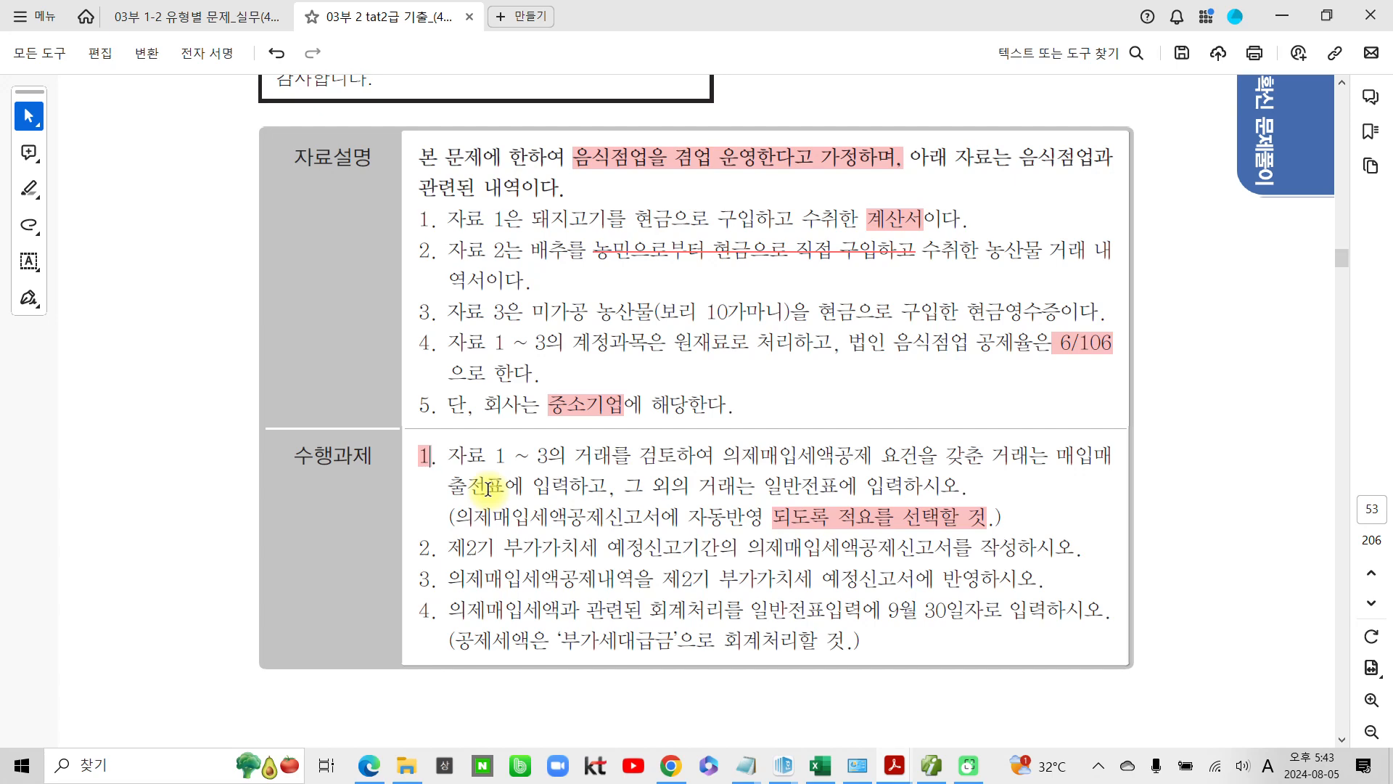
Highlight .7.10. in the 작성일자 of the 자료 1 면세매입 계산서
scroll(488, 488, up, 10)
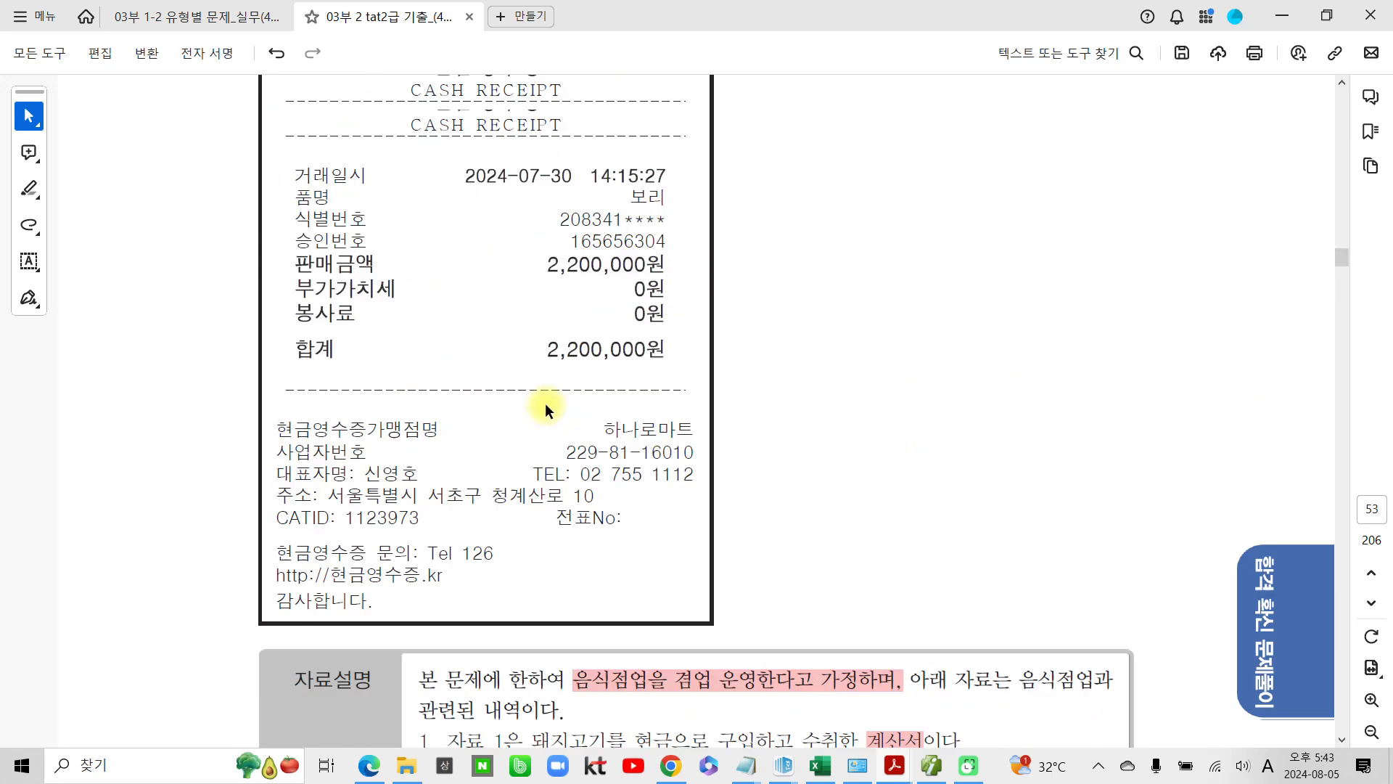
scroll(442, 331, up, 10)
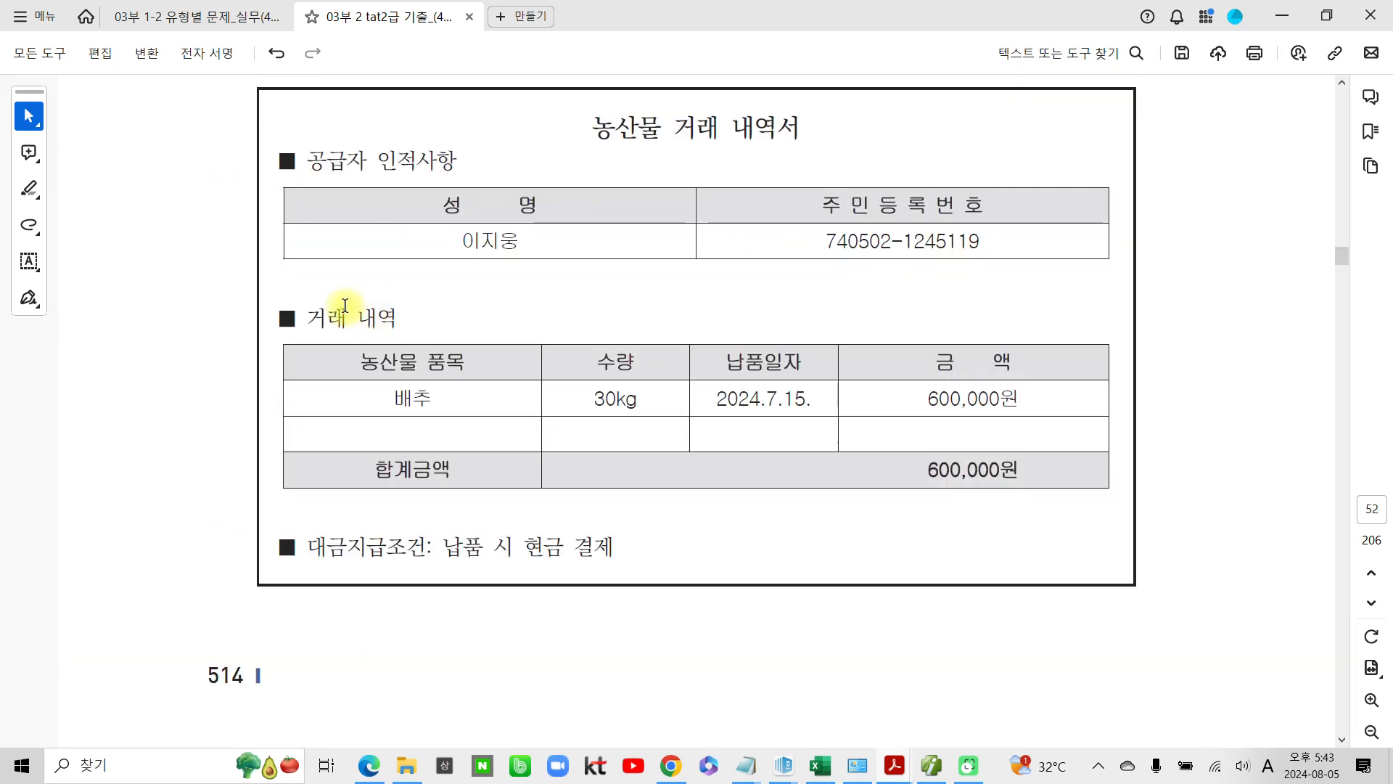
scroll(325, 297, up, 8)
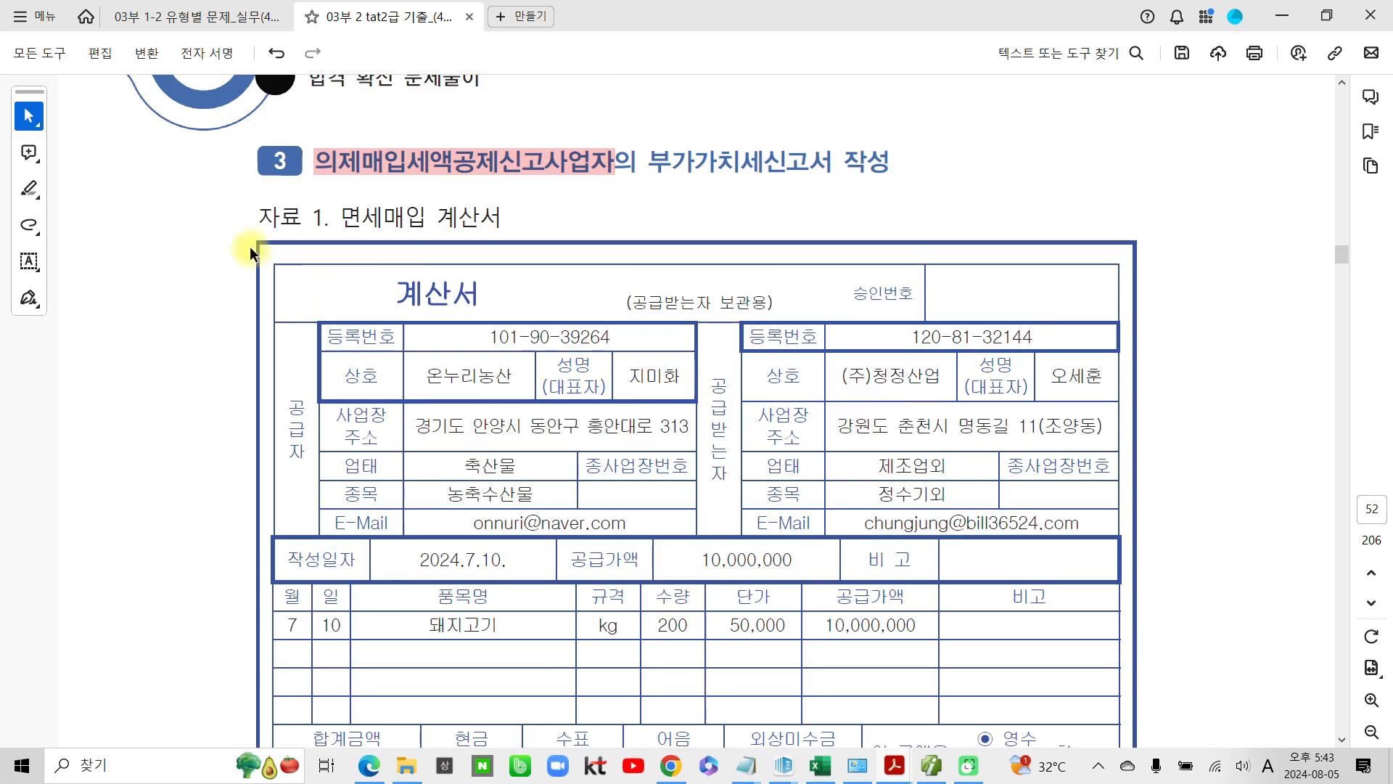
scroll(348, 658, down, 2)
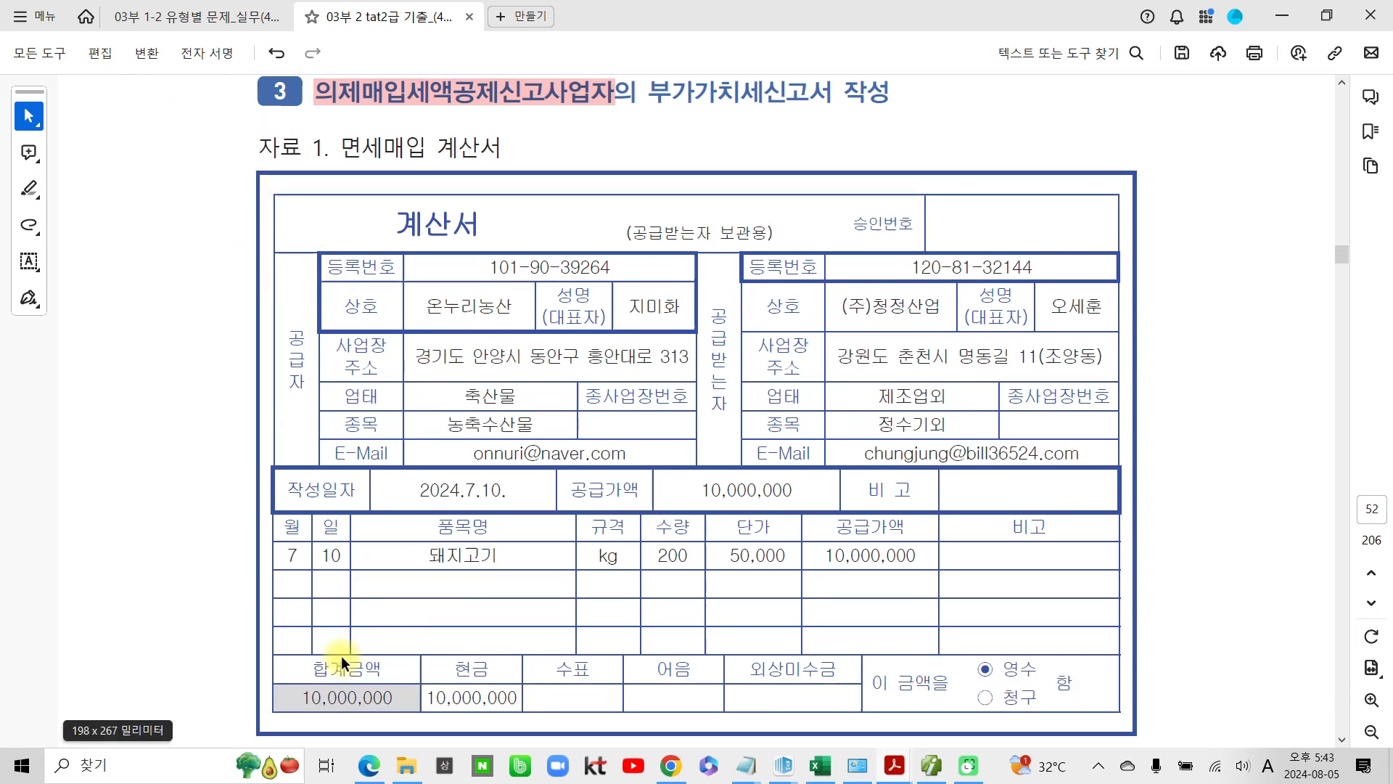
drag(512, 491, 457, 501)
click(505, 524)
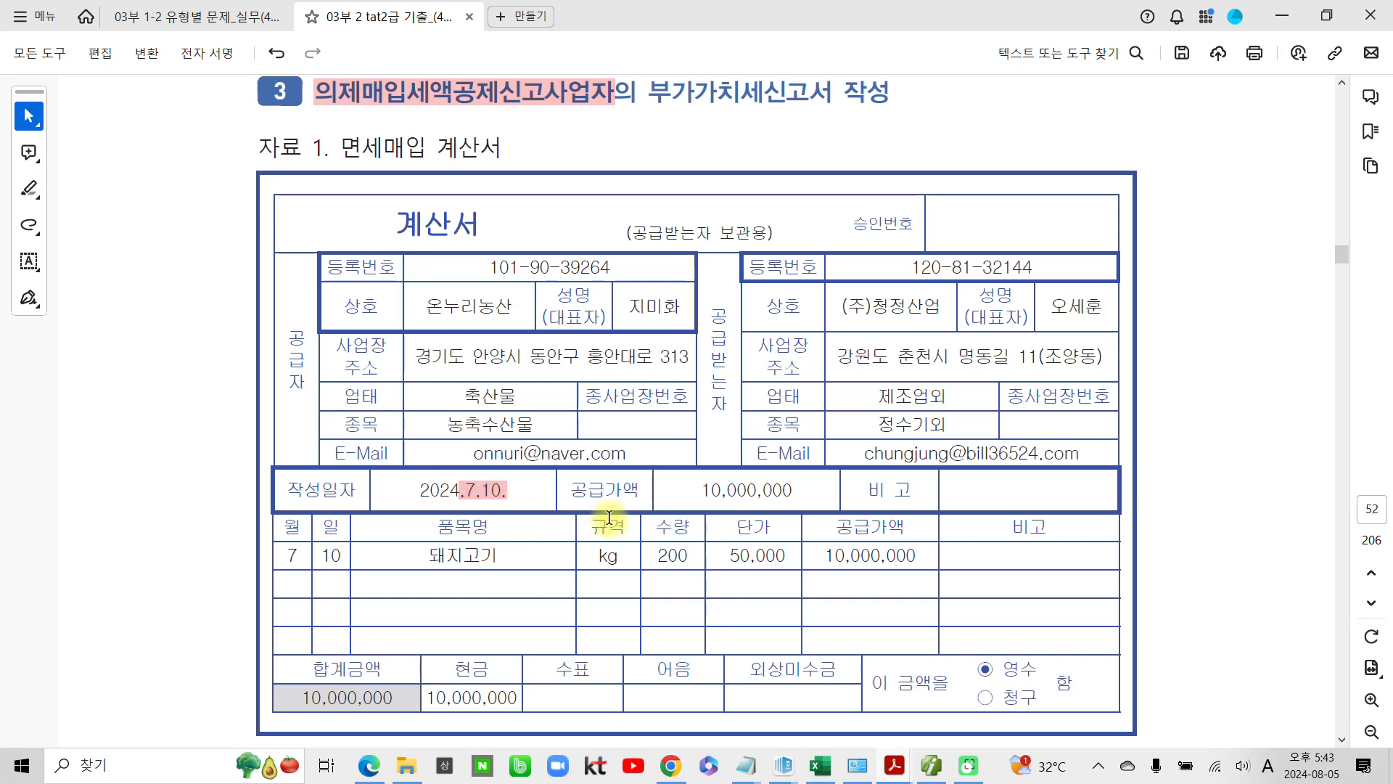
Switch to 매입매출전표입력 in the accounting program and start a purchase entry dated July 10 with type 53 면세
click(857, 766)
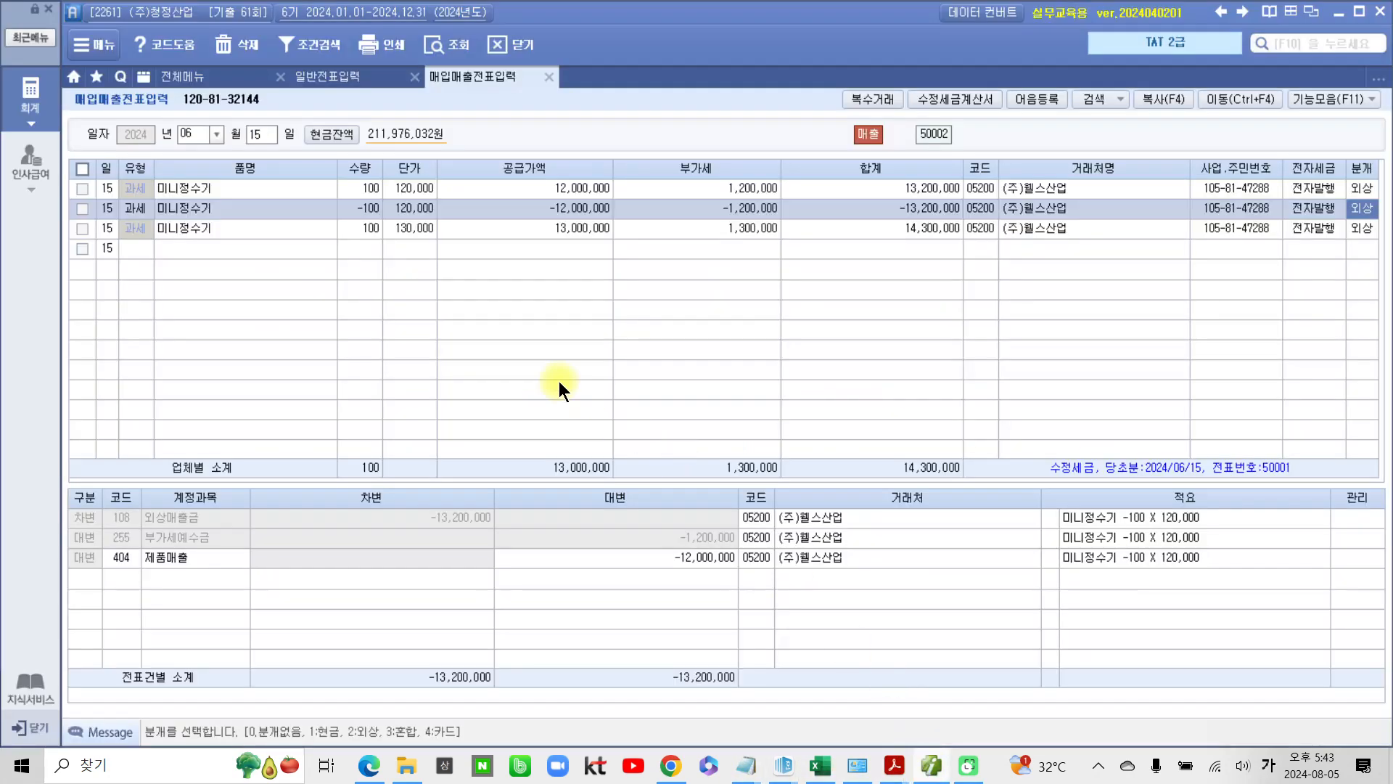
click(216, 133)
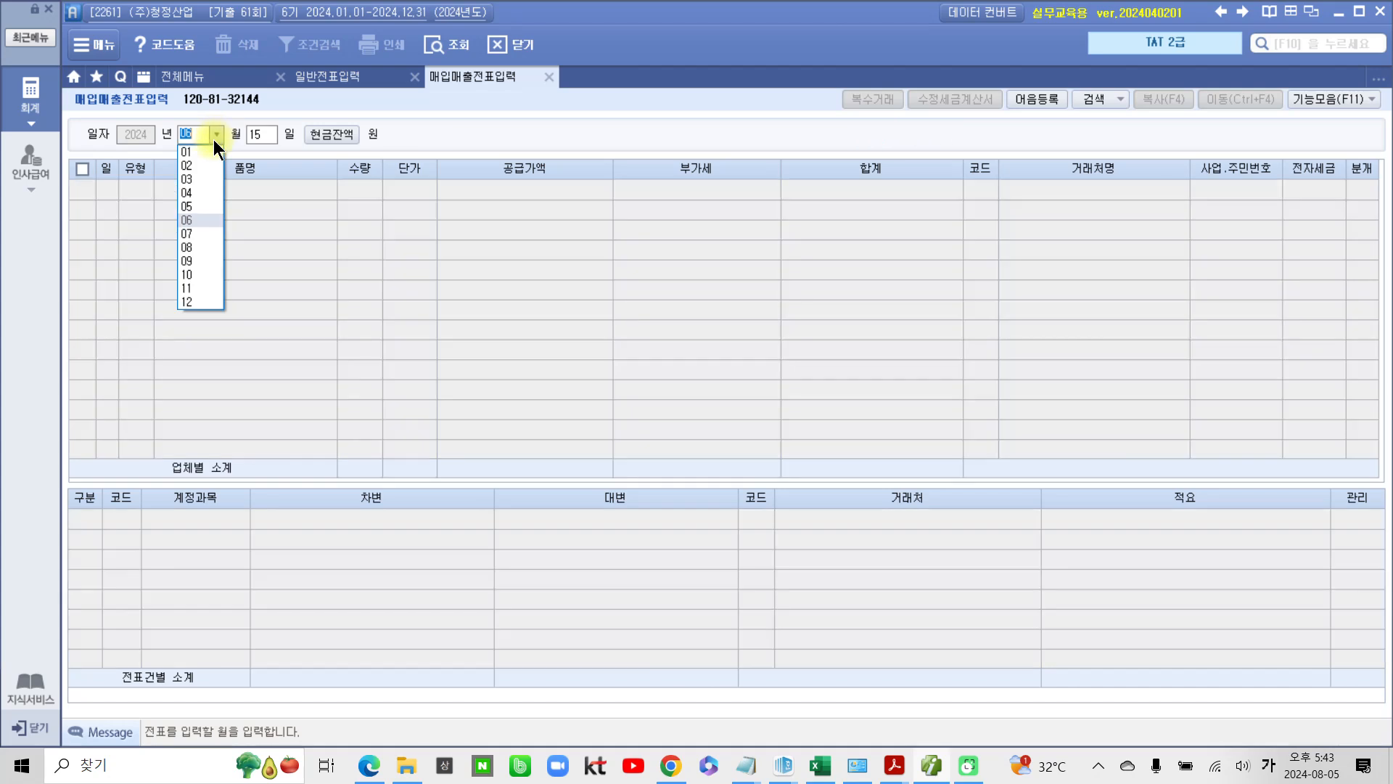
click(200, 225)
text(10)
key(Return)
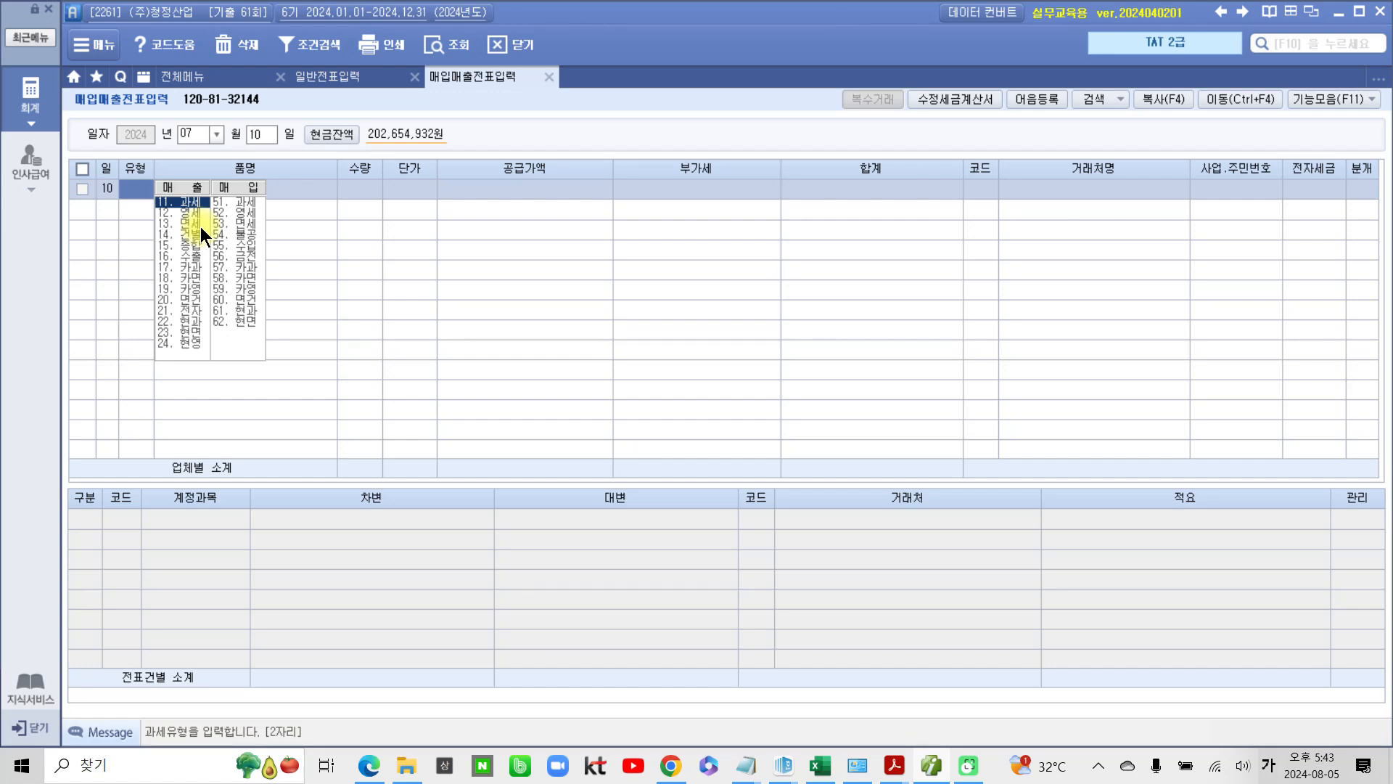
text(13)
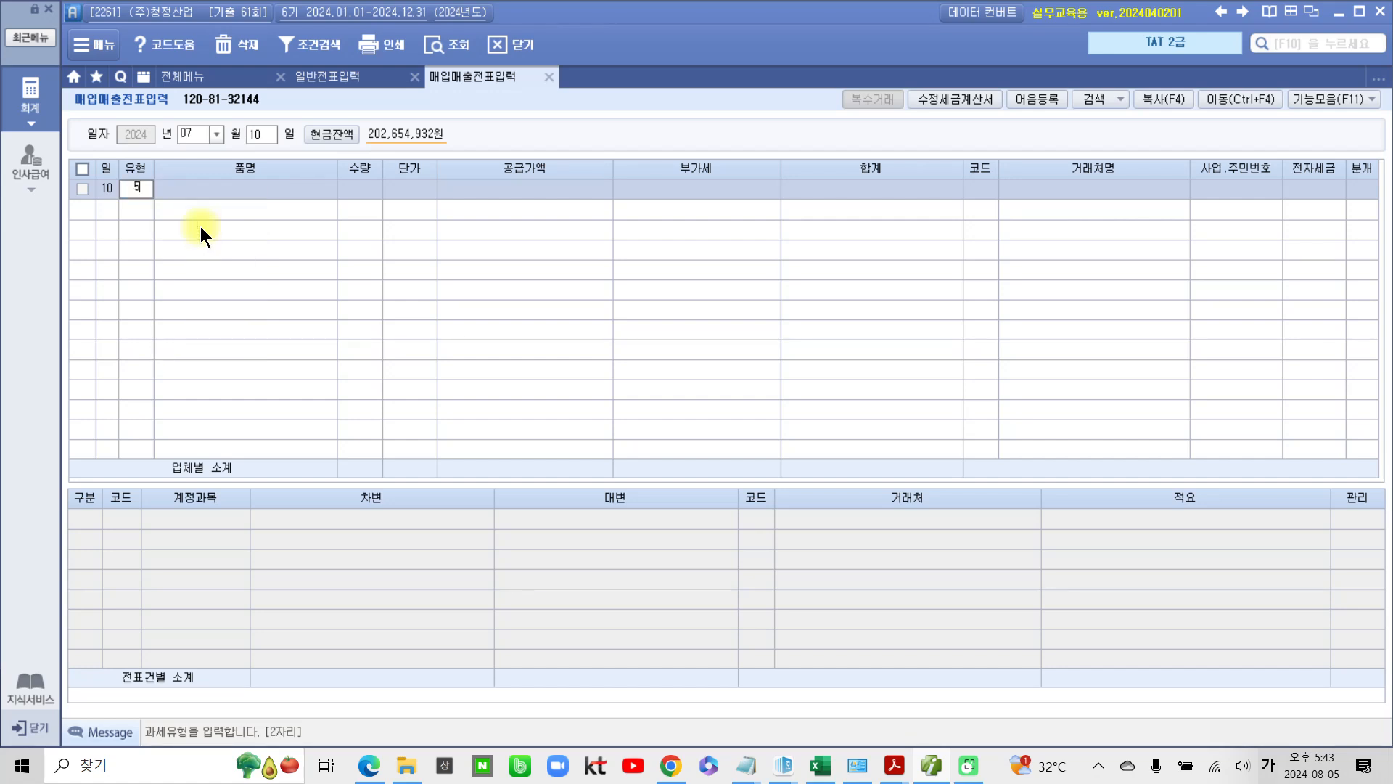
key(Return)
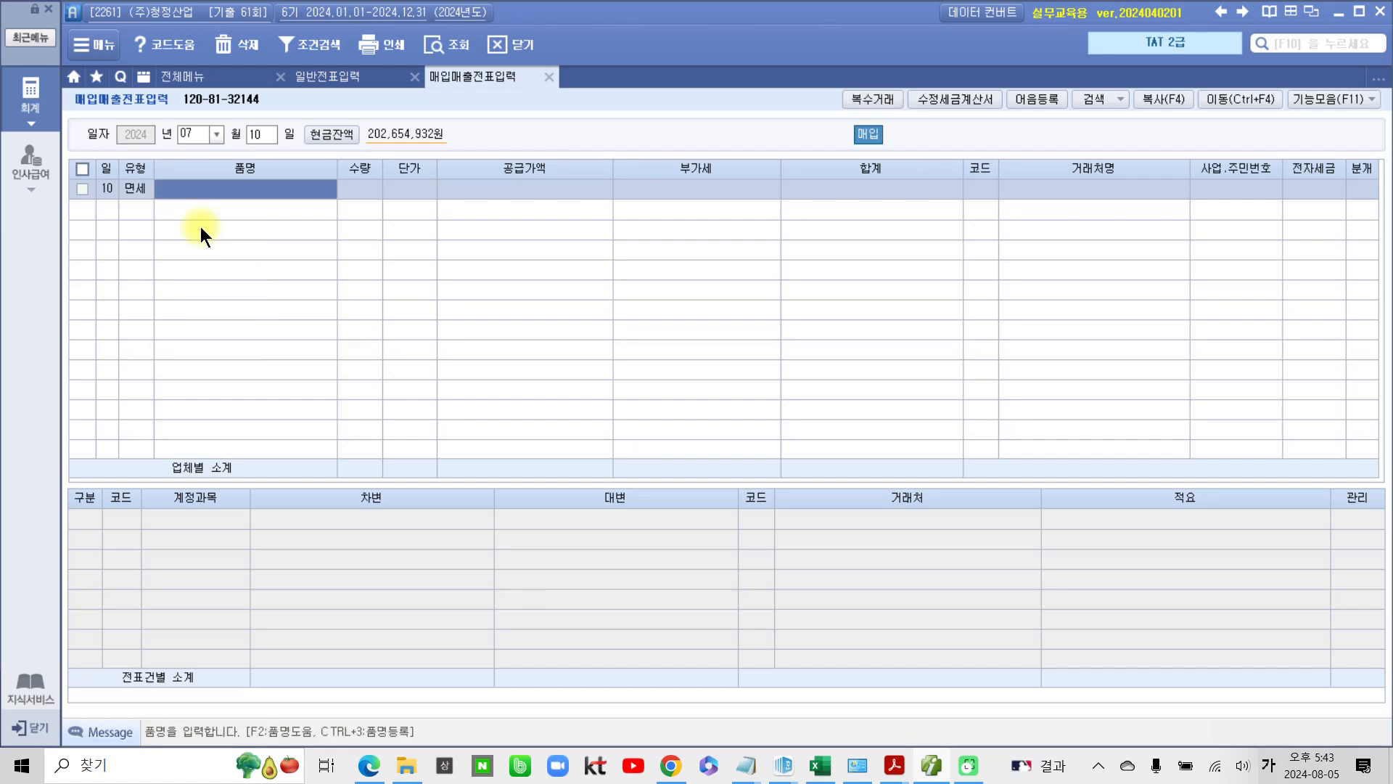
Enter 돼지고기 as the item of the July 10 entry with quantity 200 and unit price 50,000
text(ㅌ)
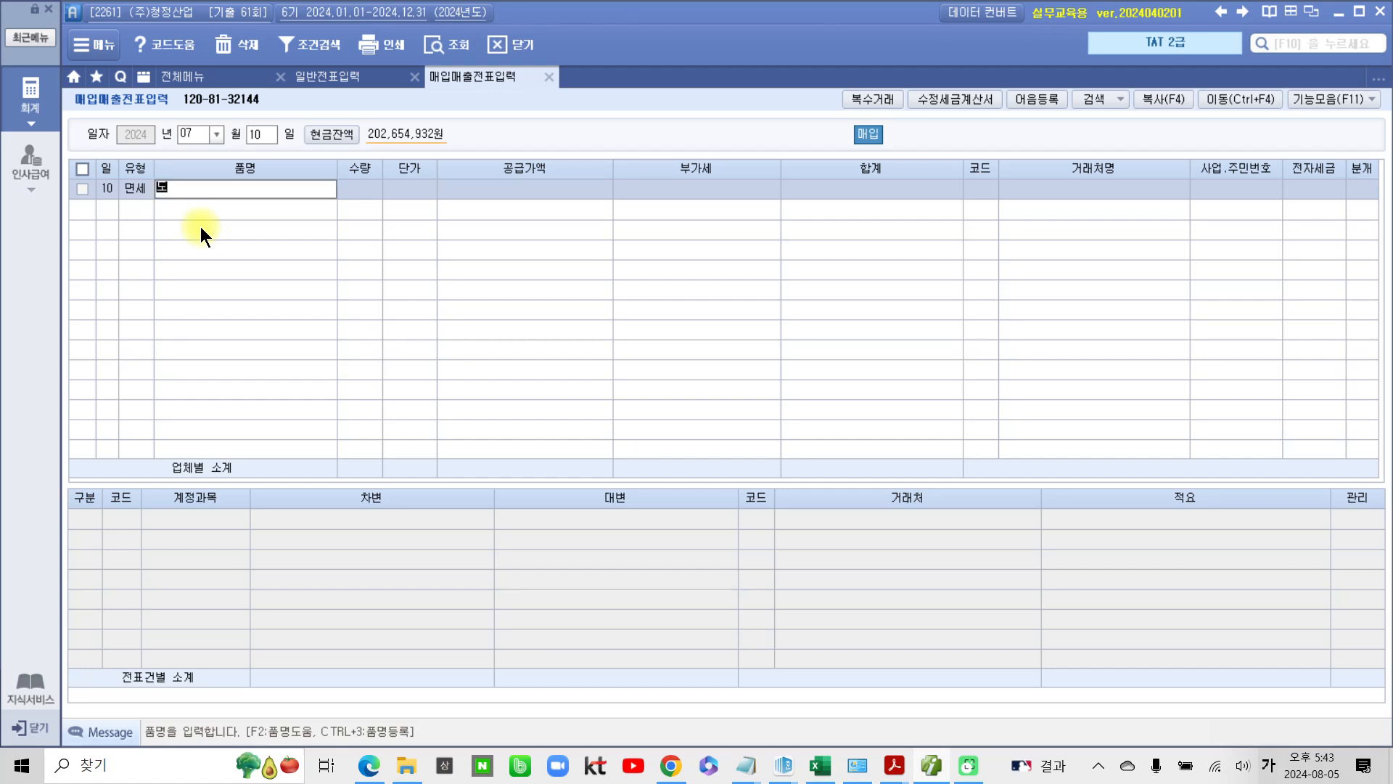
text(지고기)
key(Return)
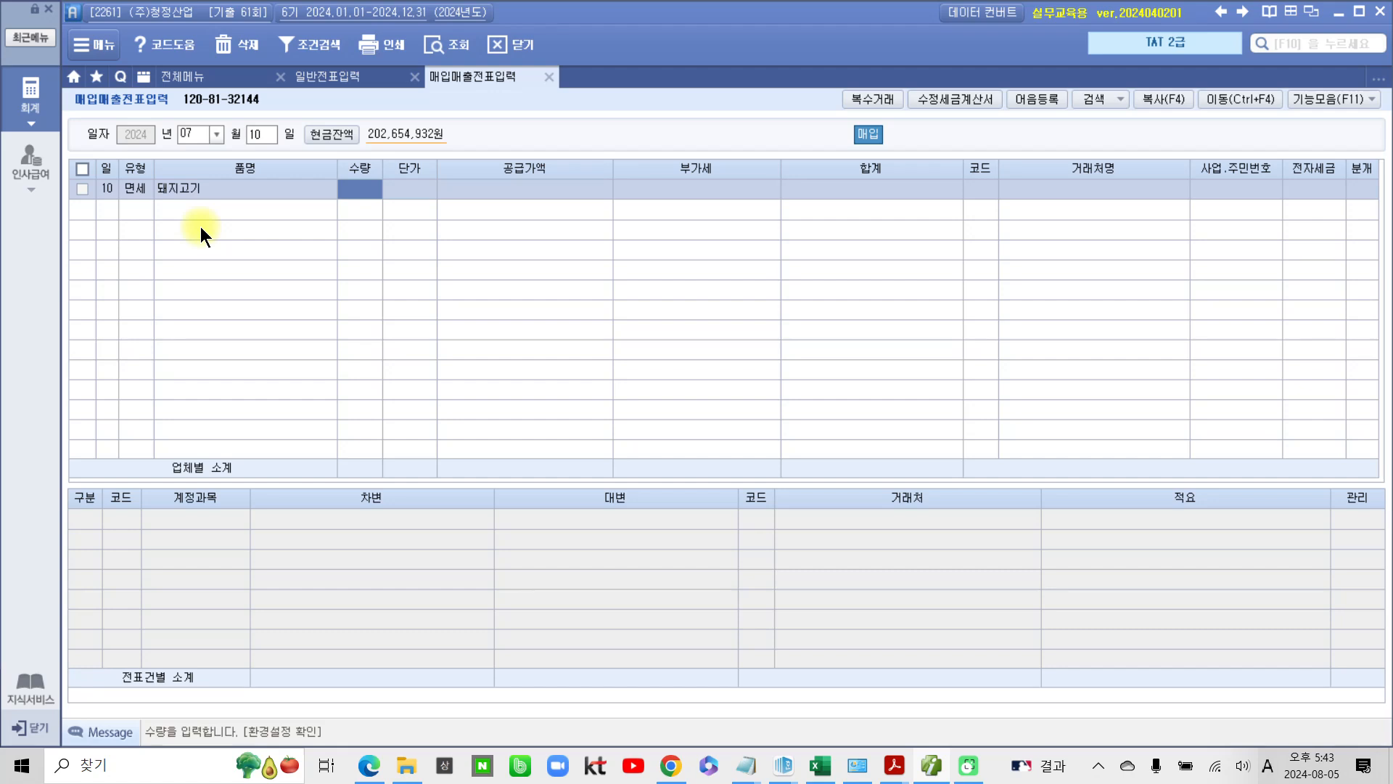
text(200)
key(Return)
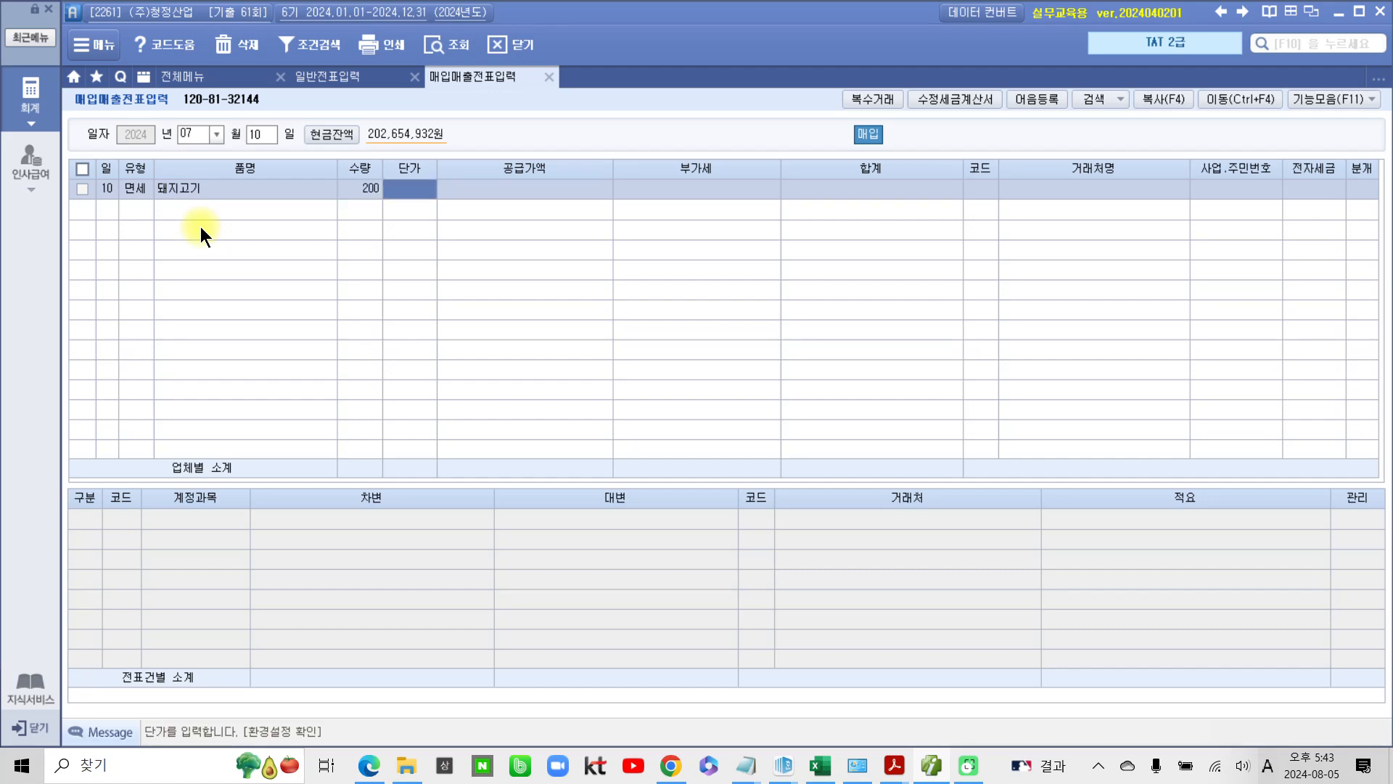
text(500000)
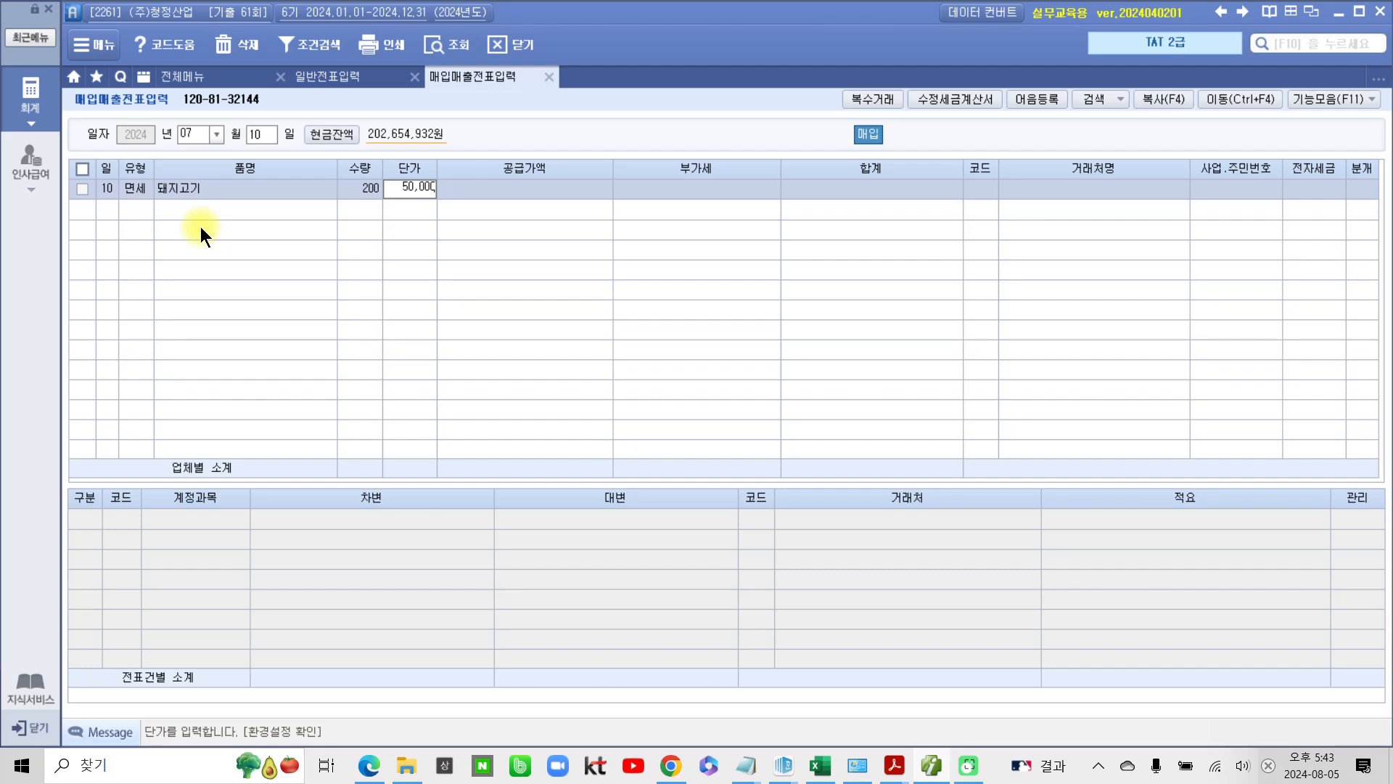
key(Return)
key(Return)
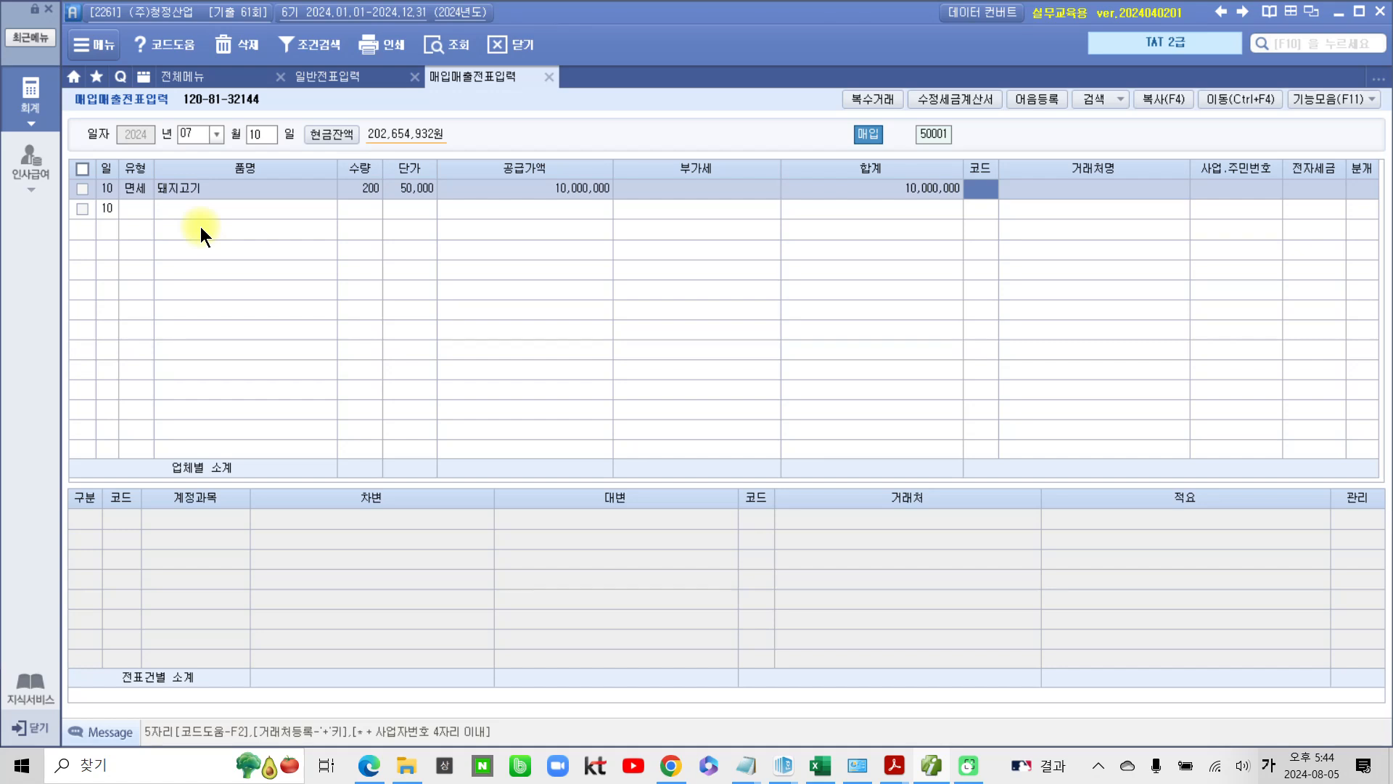
Set the entry's 거래처 to 온누리농산, leave 전자세금 blank and choose 현금 as the 분개 type
text(온누)
key(Return)
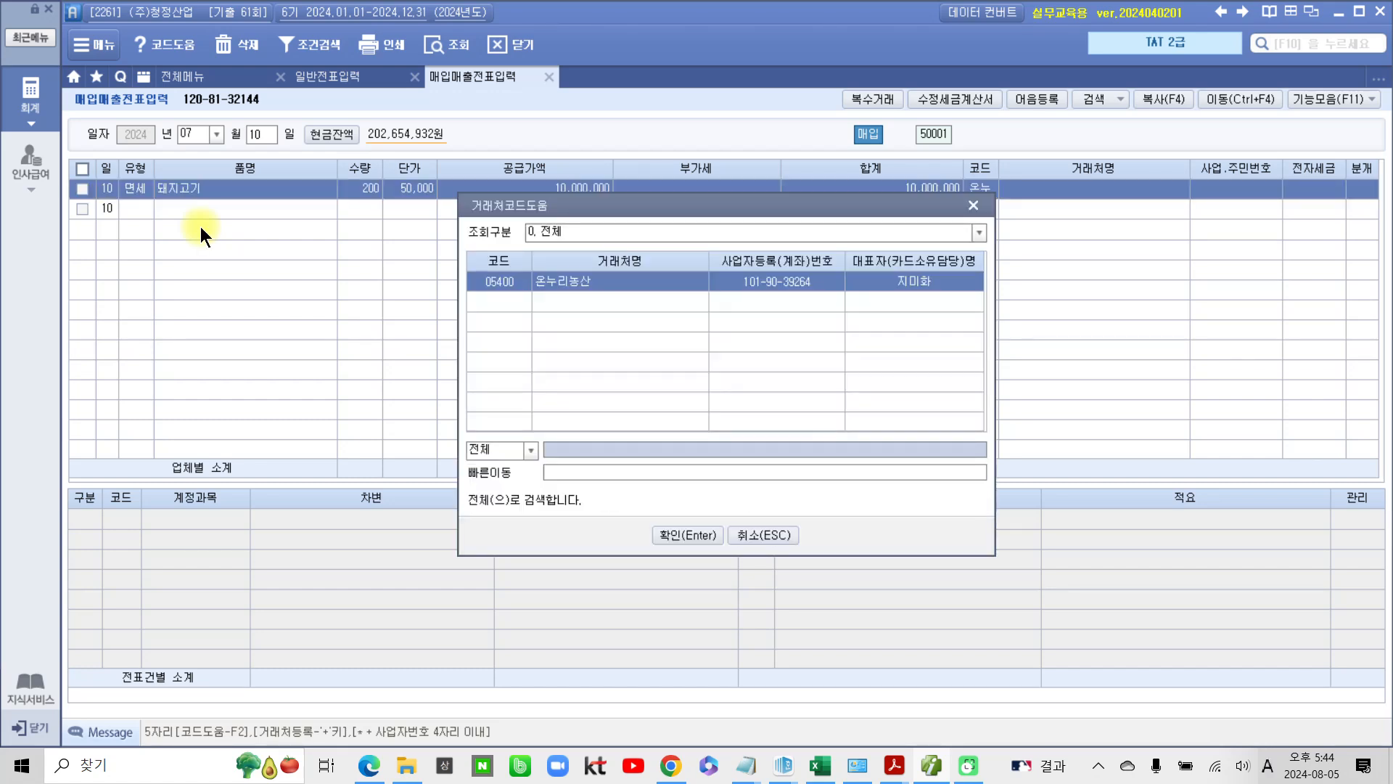
key(Return)
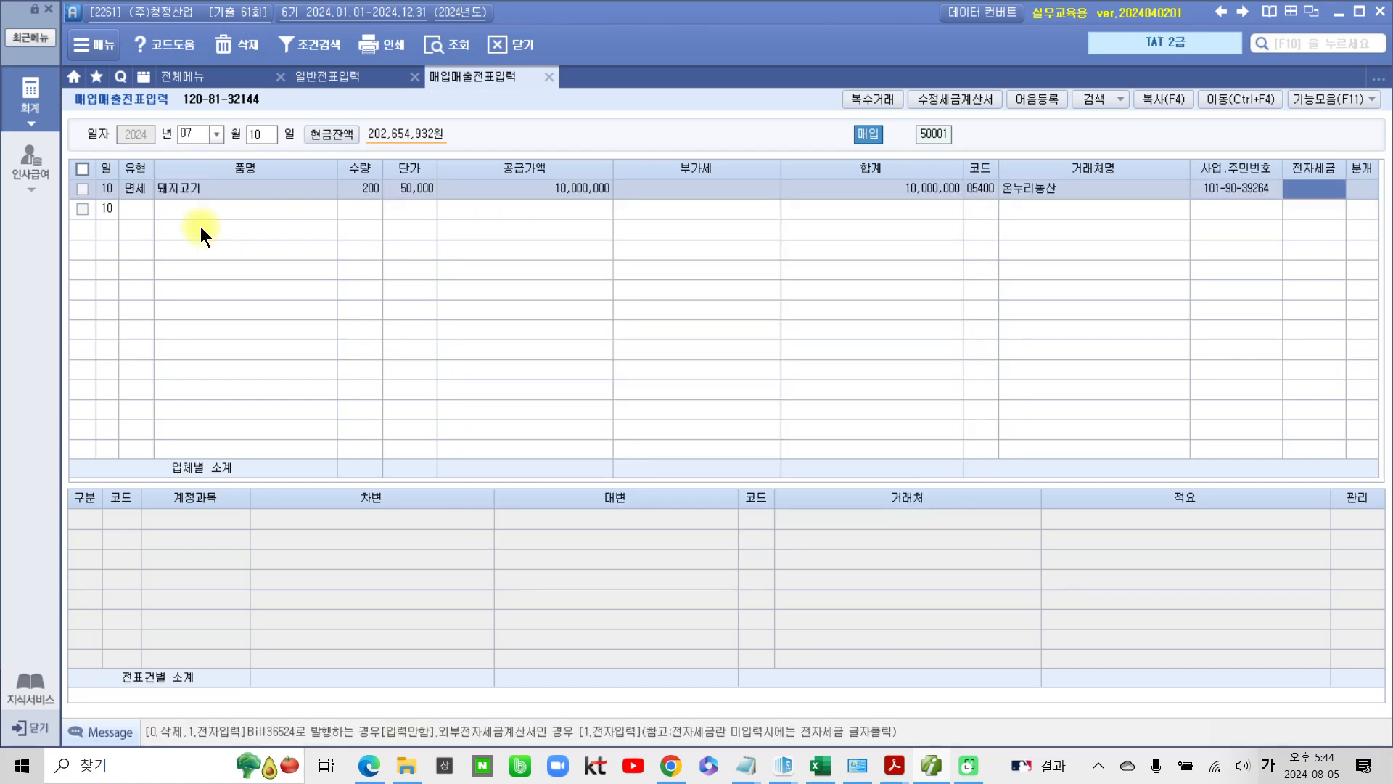
key(Return)
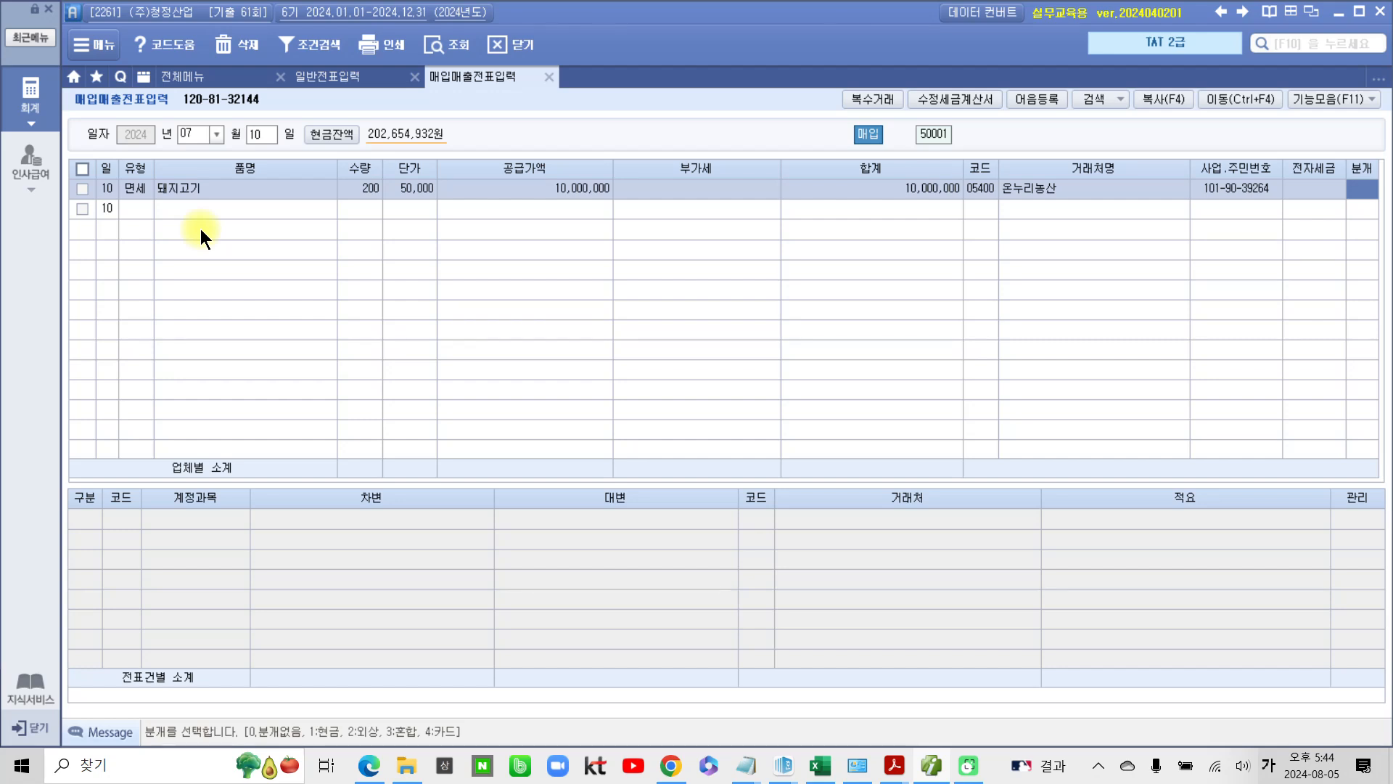
text(1)
key(Return)
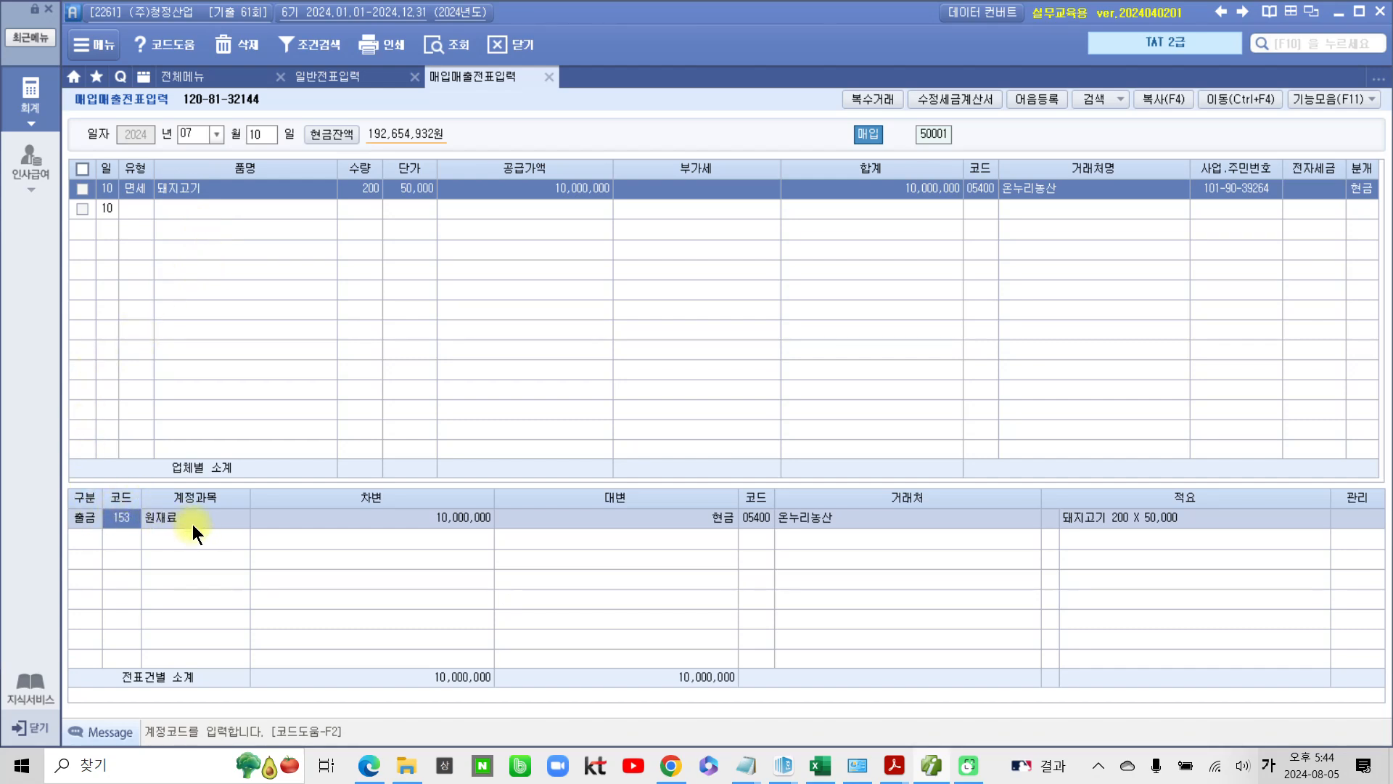
Set the 적요 of the 원재료 journal line to 06 의제매입세액 원재료차감(부가)
click(1048, 520)
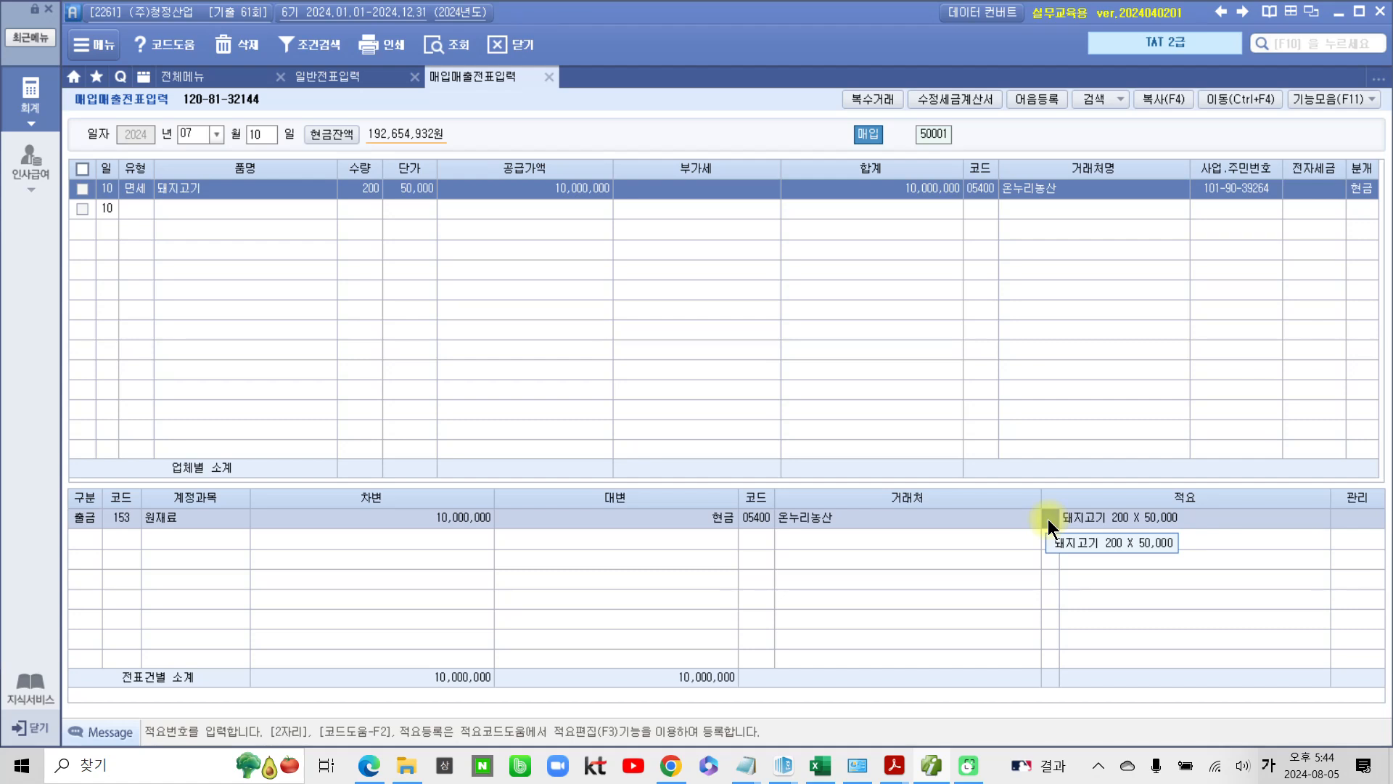
key(F2)
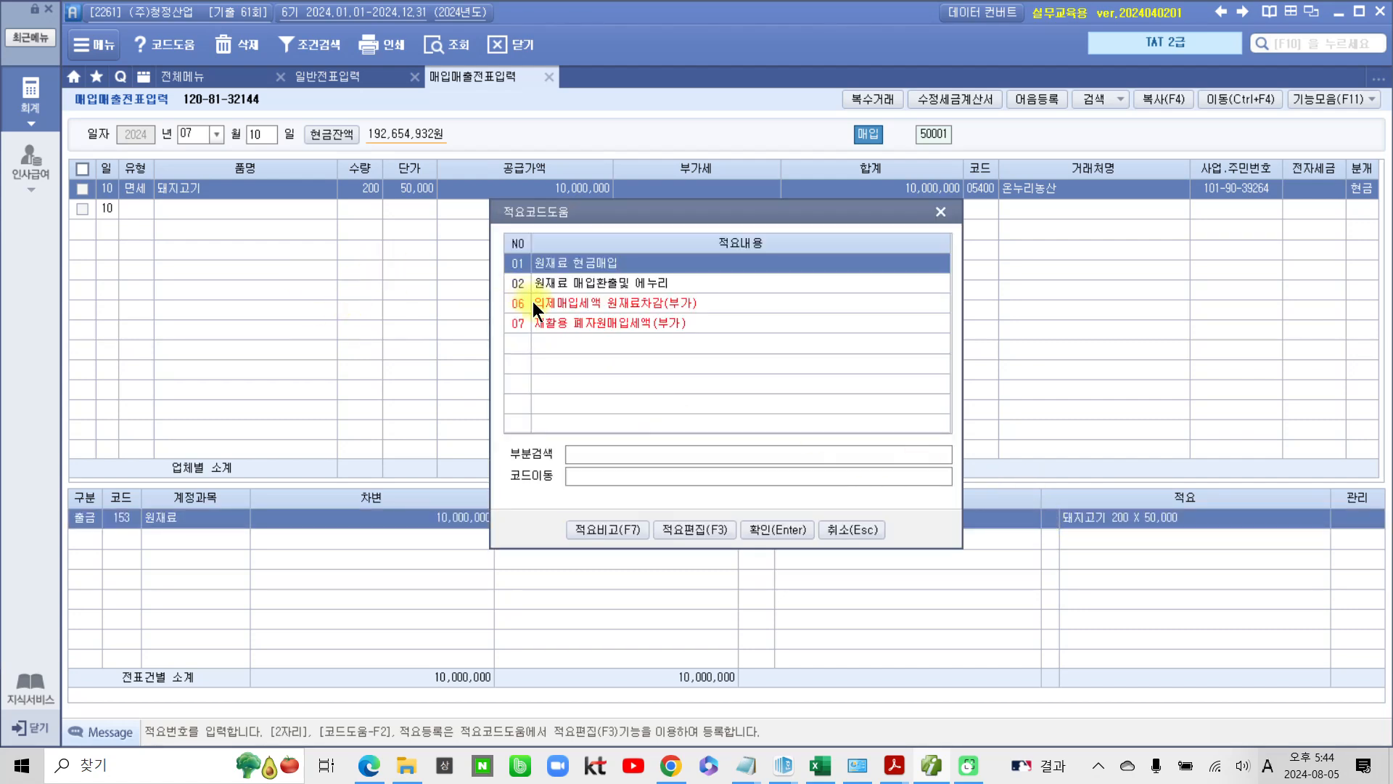
click(568, 309)
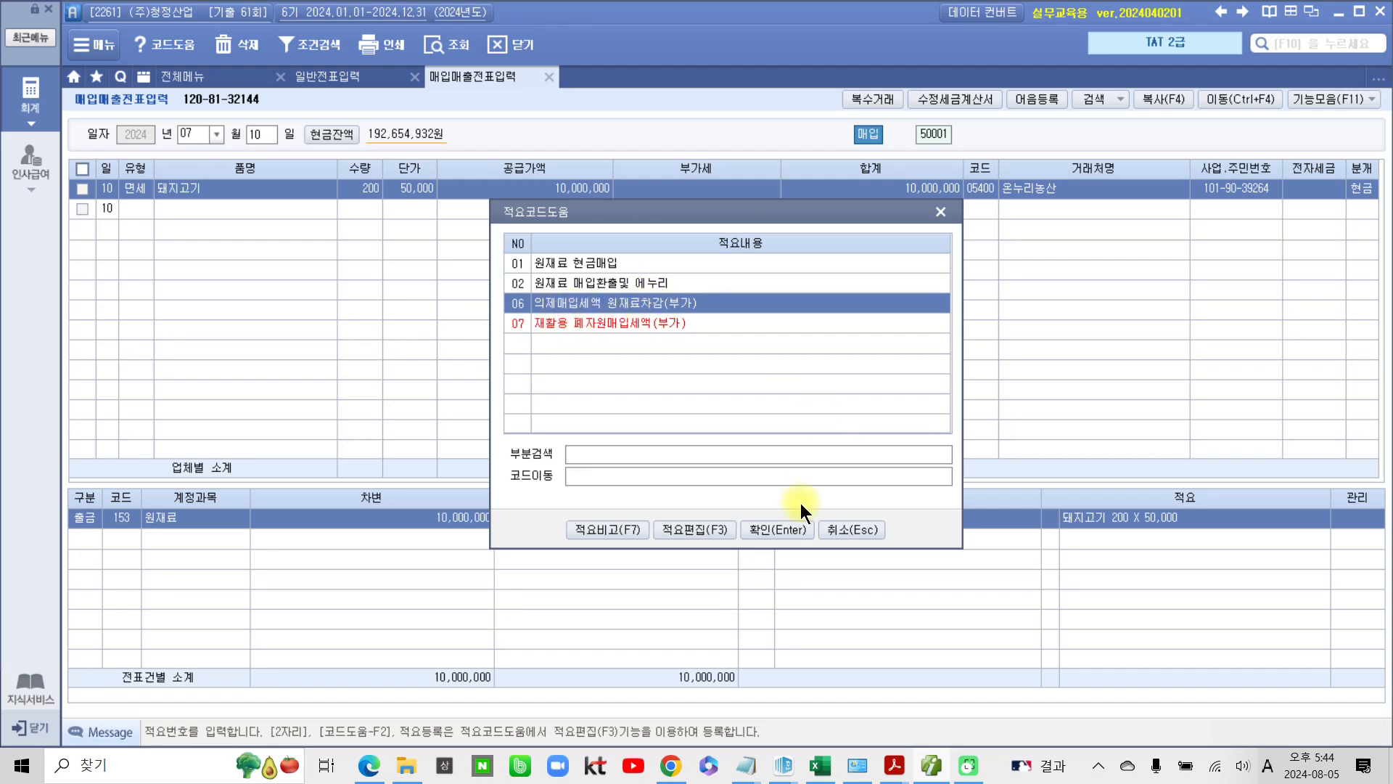
click(777, 527)
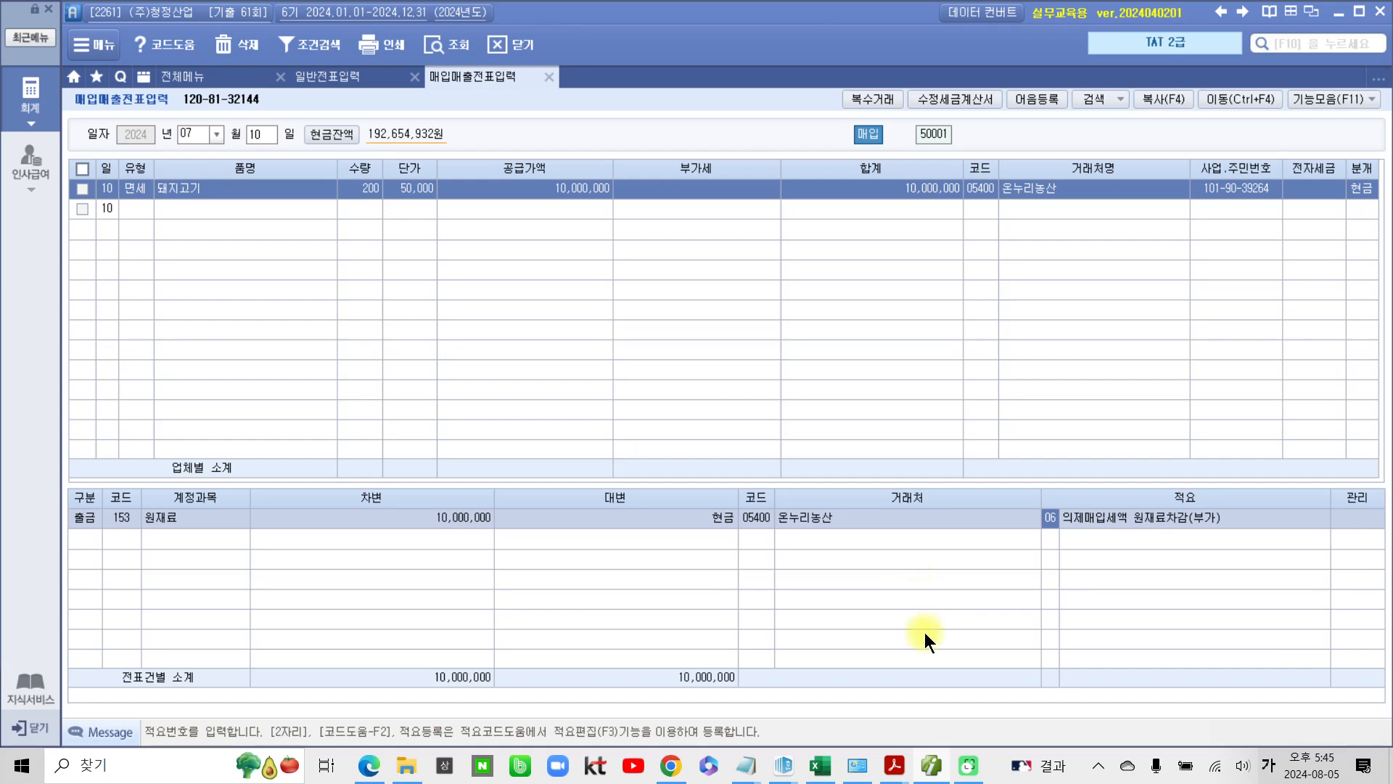
Switch back to the 03부 2 tat2급 기출 PDF and view the 자료 2 농산물 거래 내역서
mouse_move(892, 771)
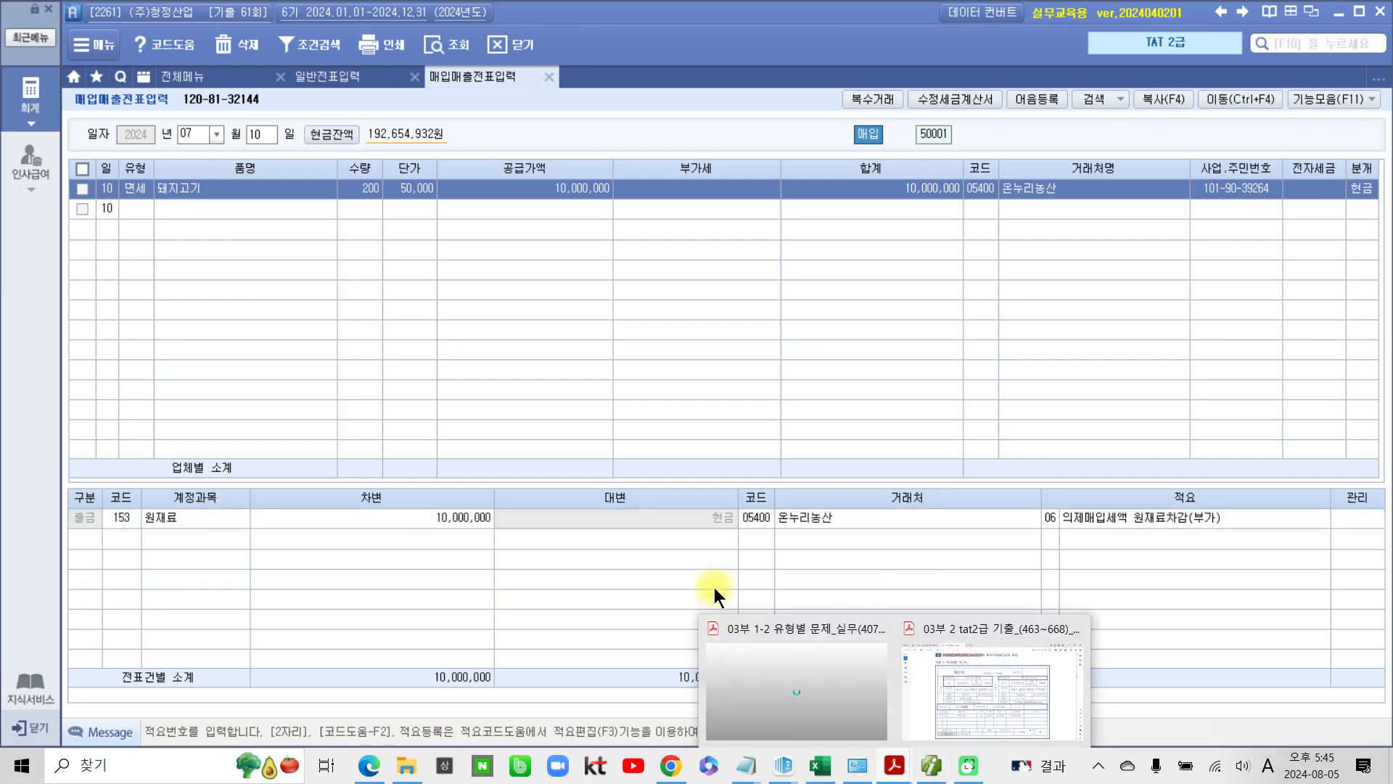
click(986, 669)
scroll(540, 468, down, 5)
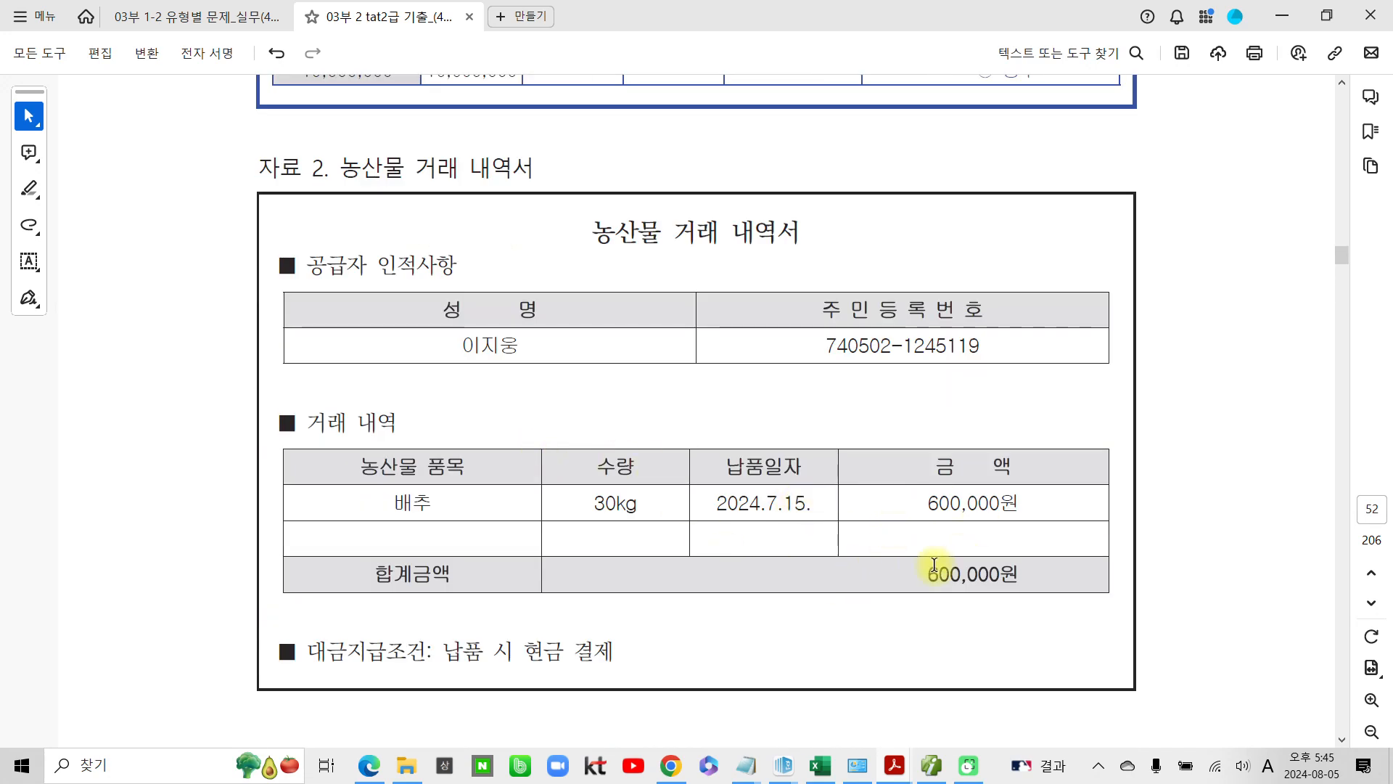
Switch back to the accounting program and open 일반전표입력 for July 15
click(932, 765)
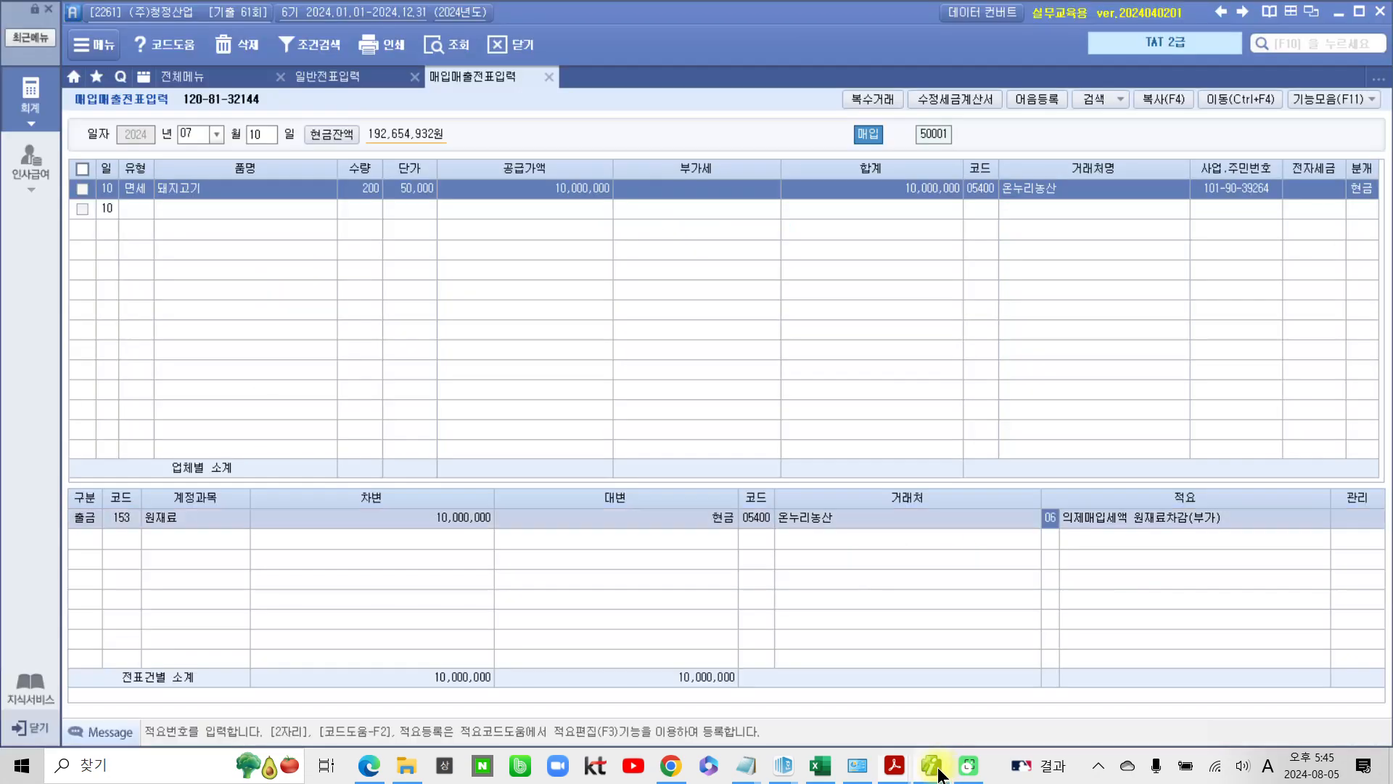
click(322, 75)
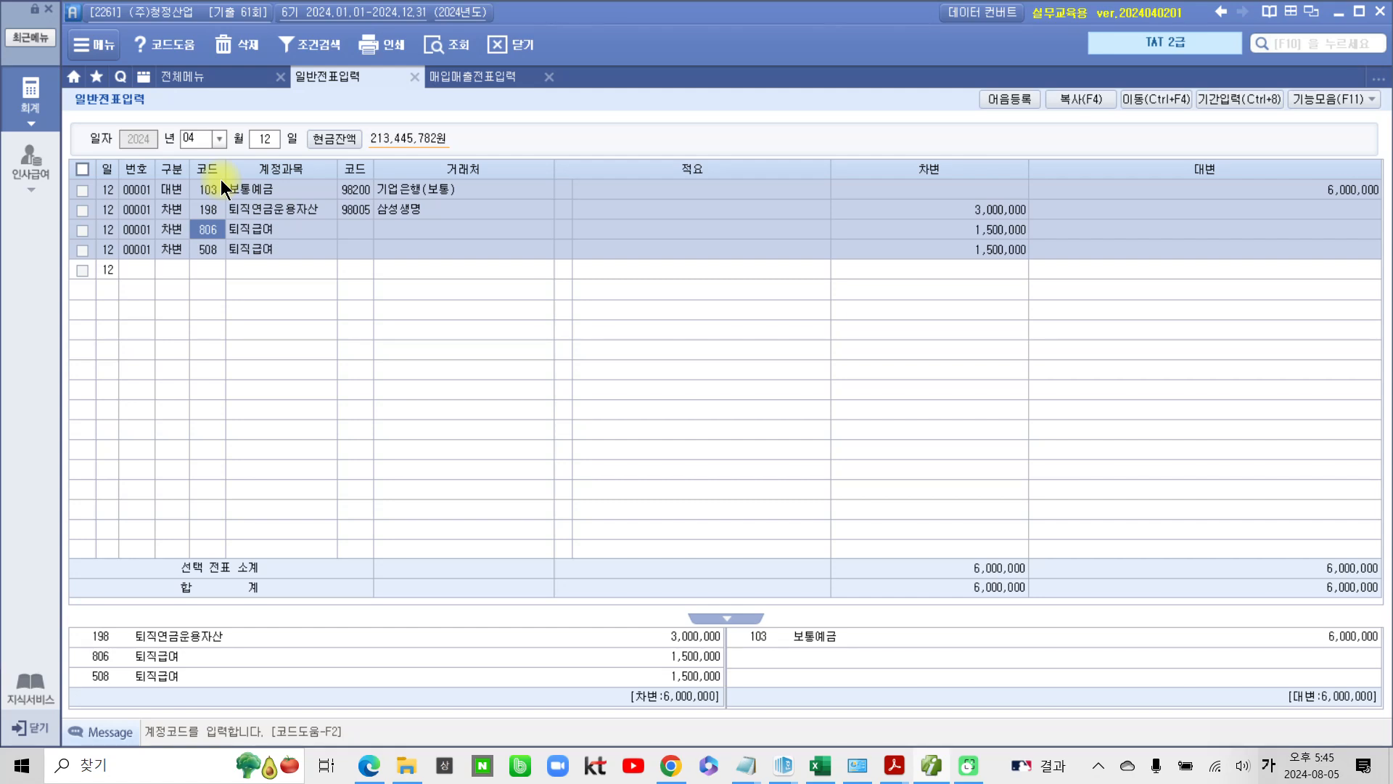
click(217, 138)
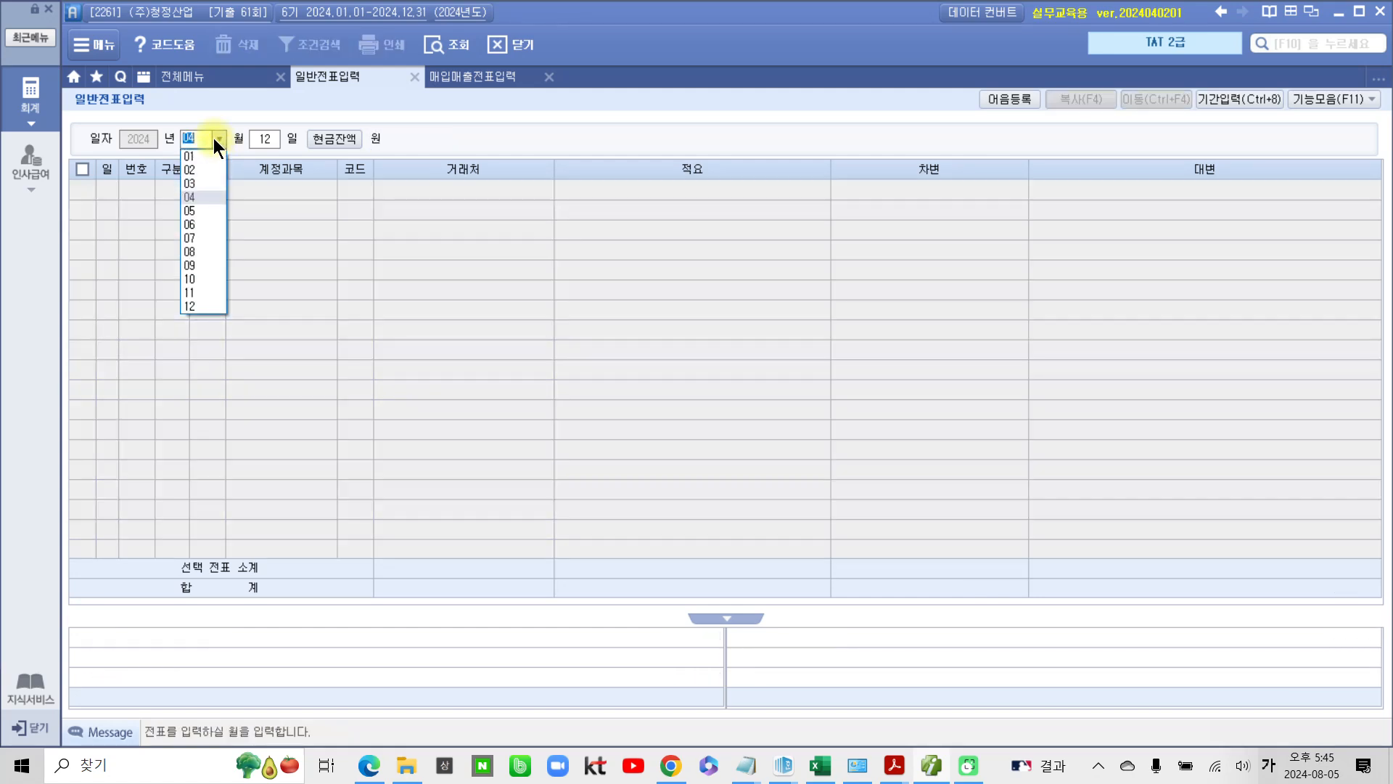
click(194, 236)
text(1)
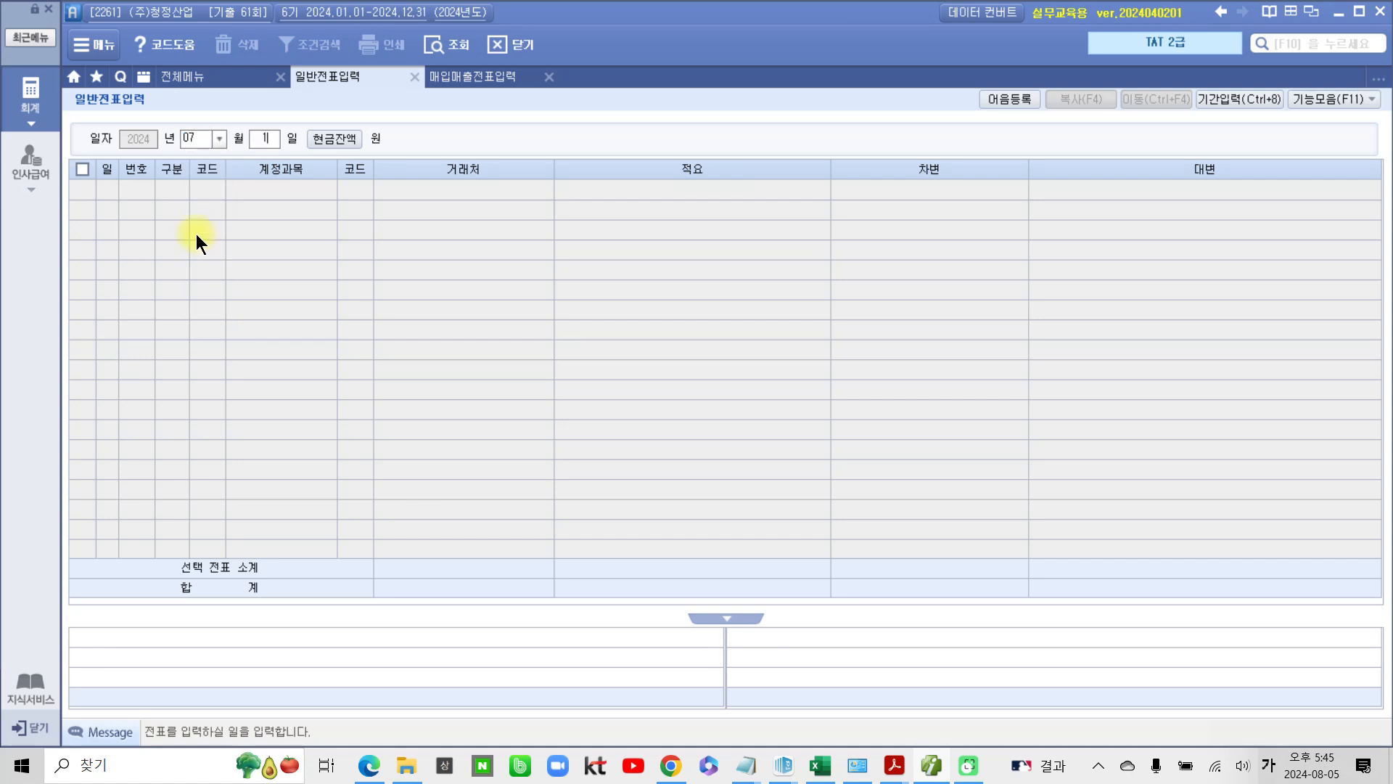
text(5)
key(Return)
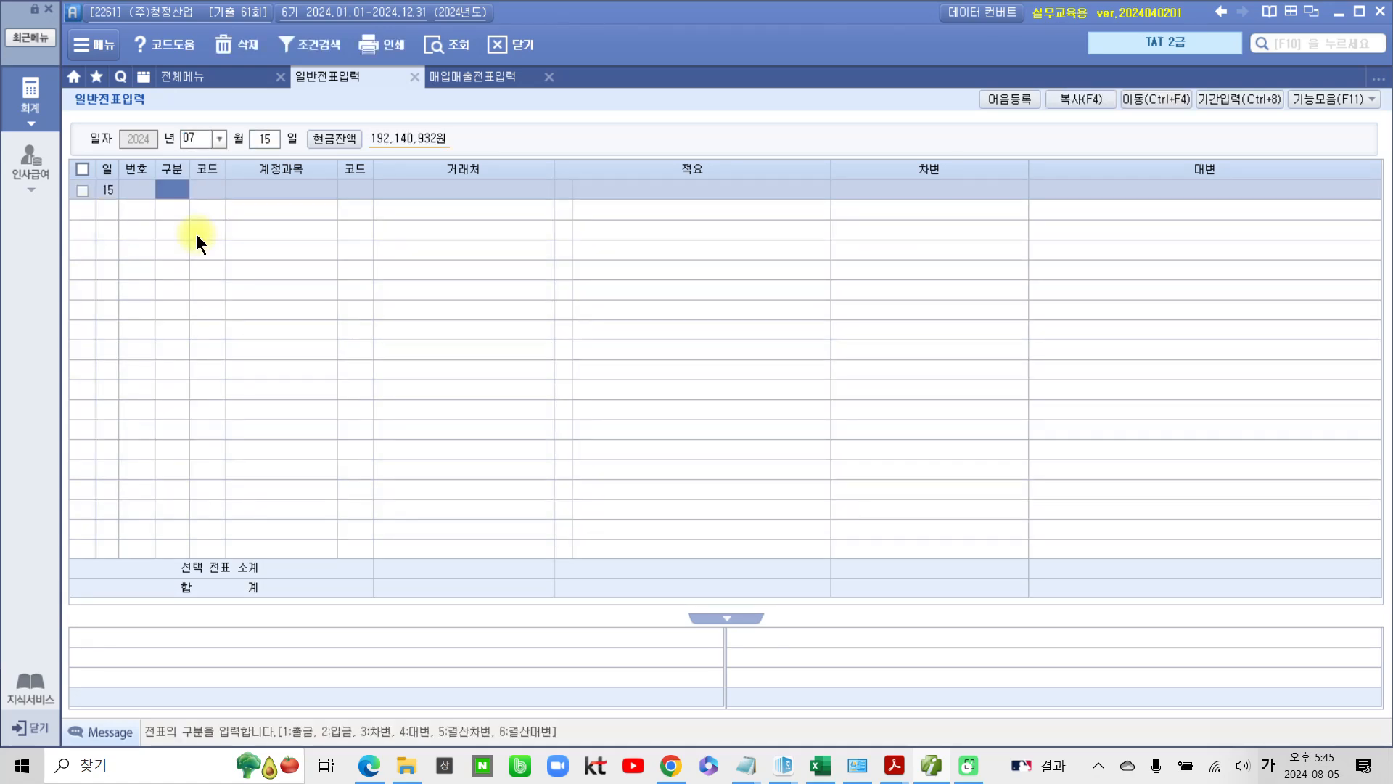
Start a 차변 line with account 153 원재료, leaving the 거래처 code blank
text(3)
key(Return)
text(뤕)
text(재)
key(Return)
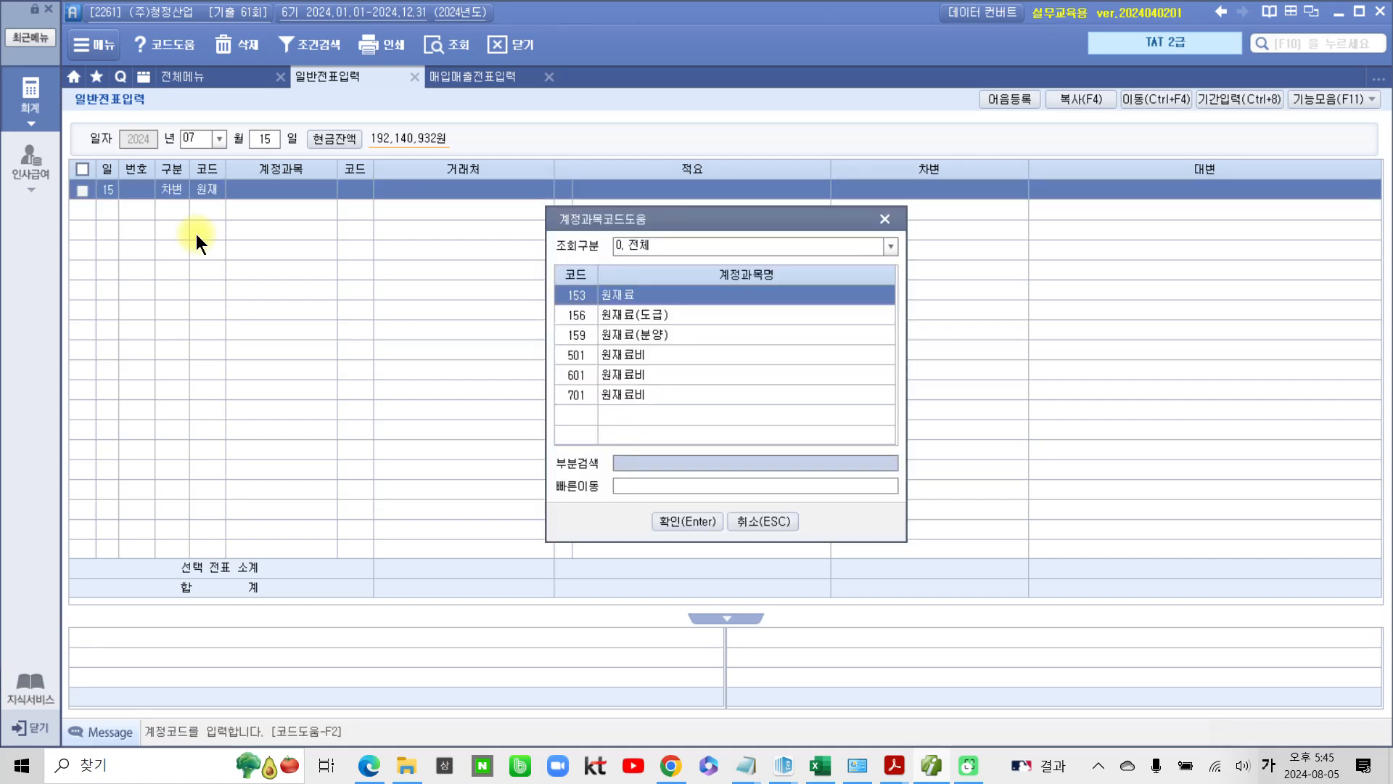
key(Return)
key(Return)
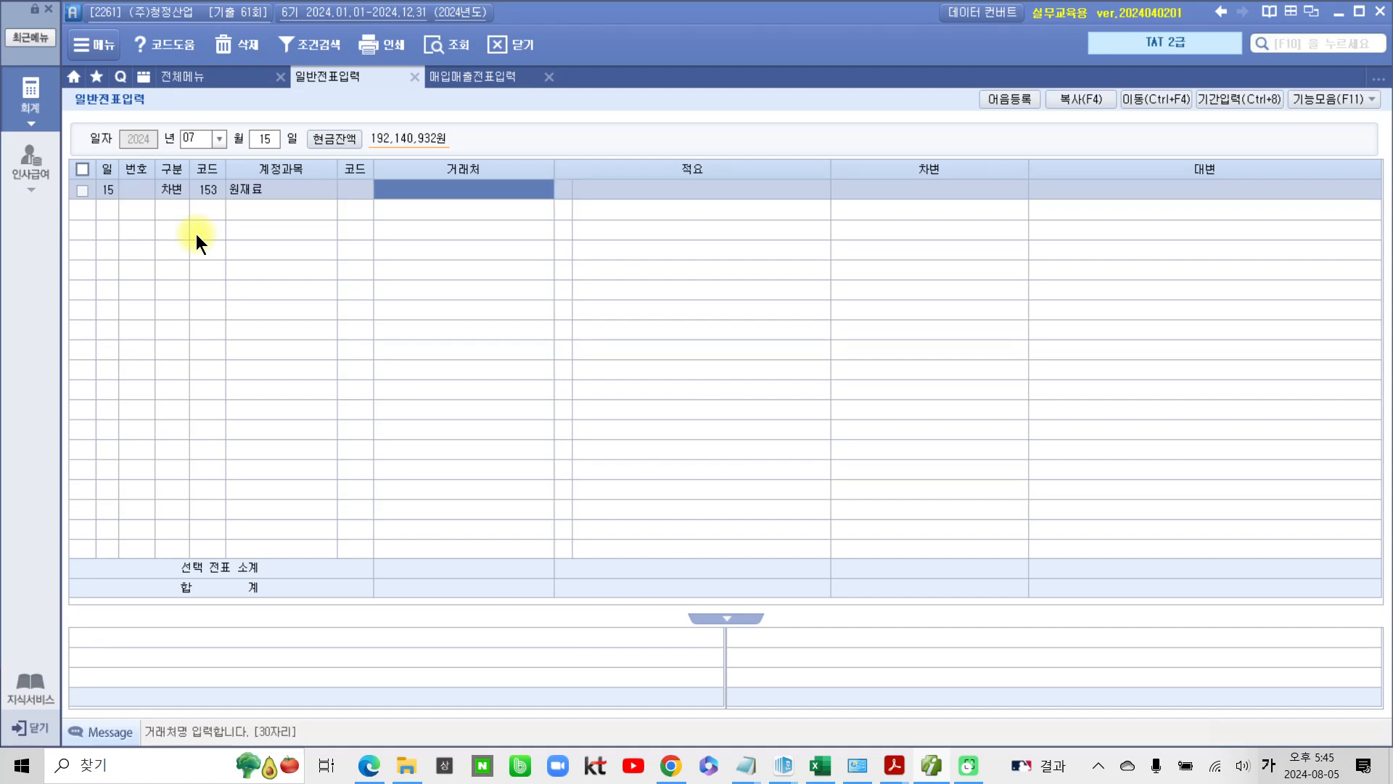
Enter the supplier's name as the 거래처 of the 원재료 line, leave 적요 blank and set the 차변 amount to 600,000
text(이지웅)
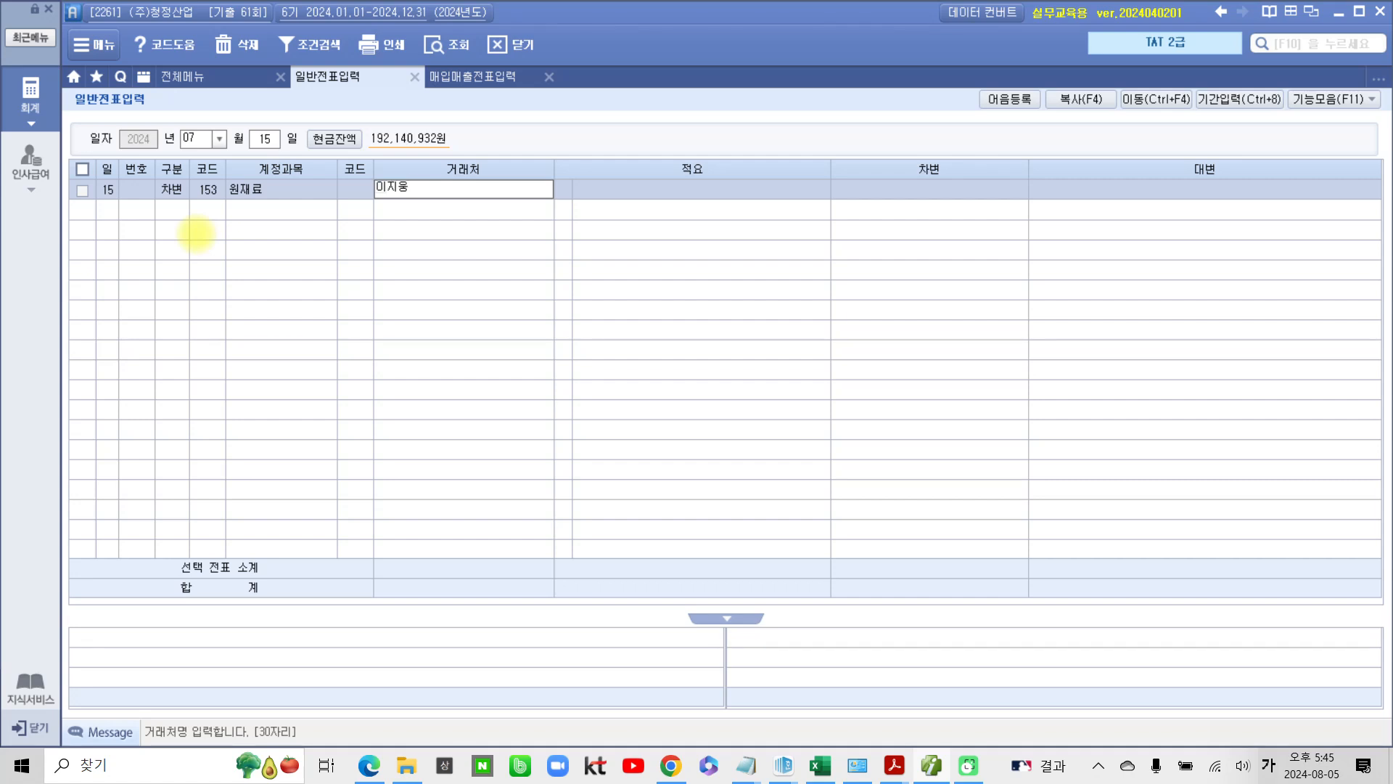
key(Return)
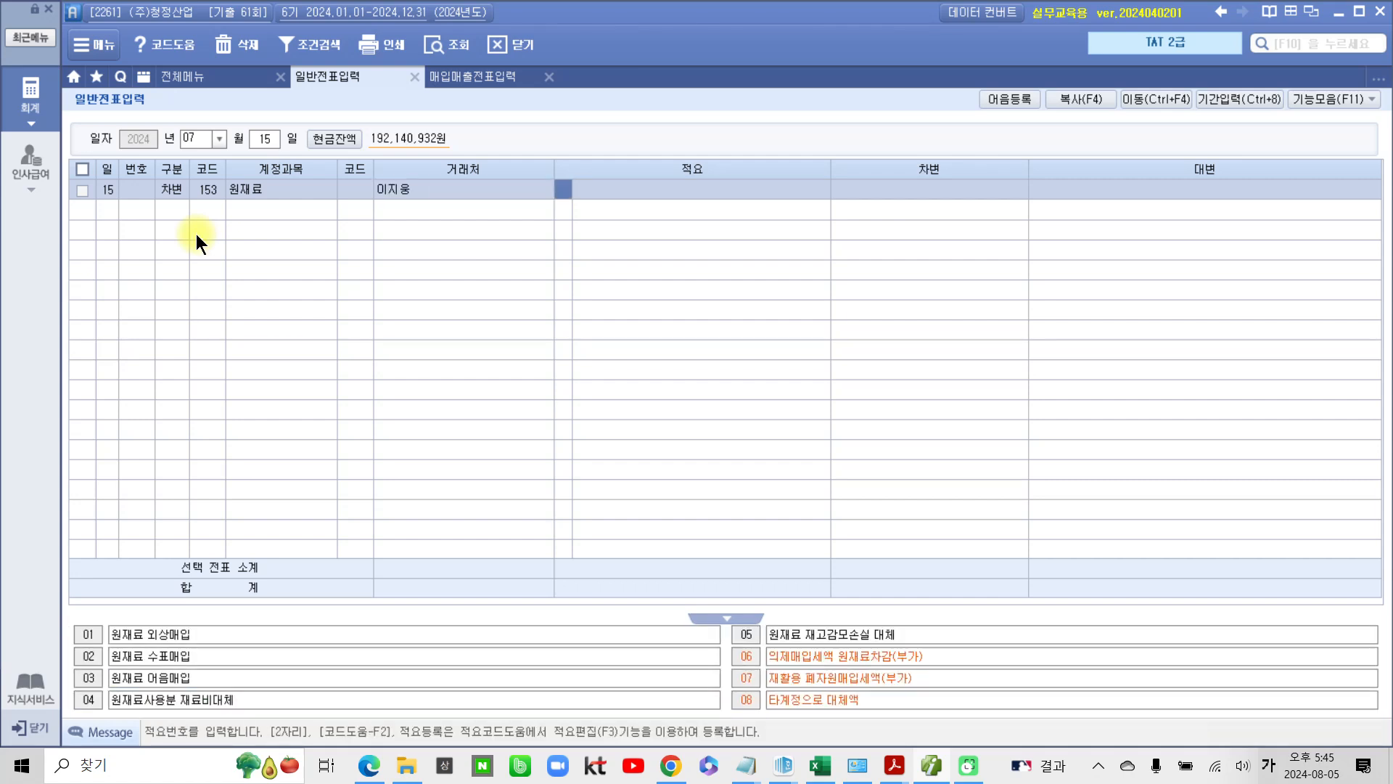
key(Return)
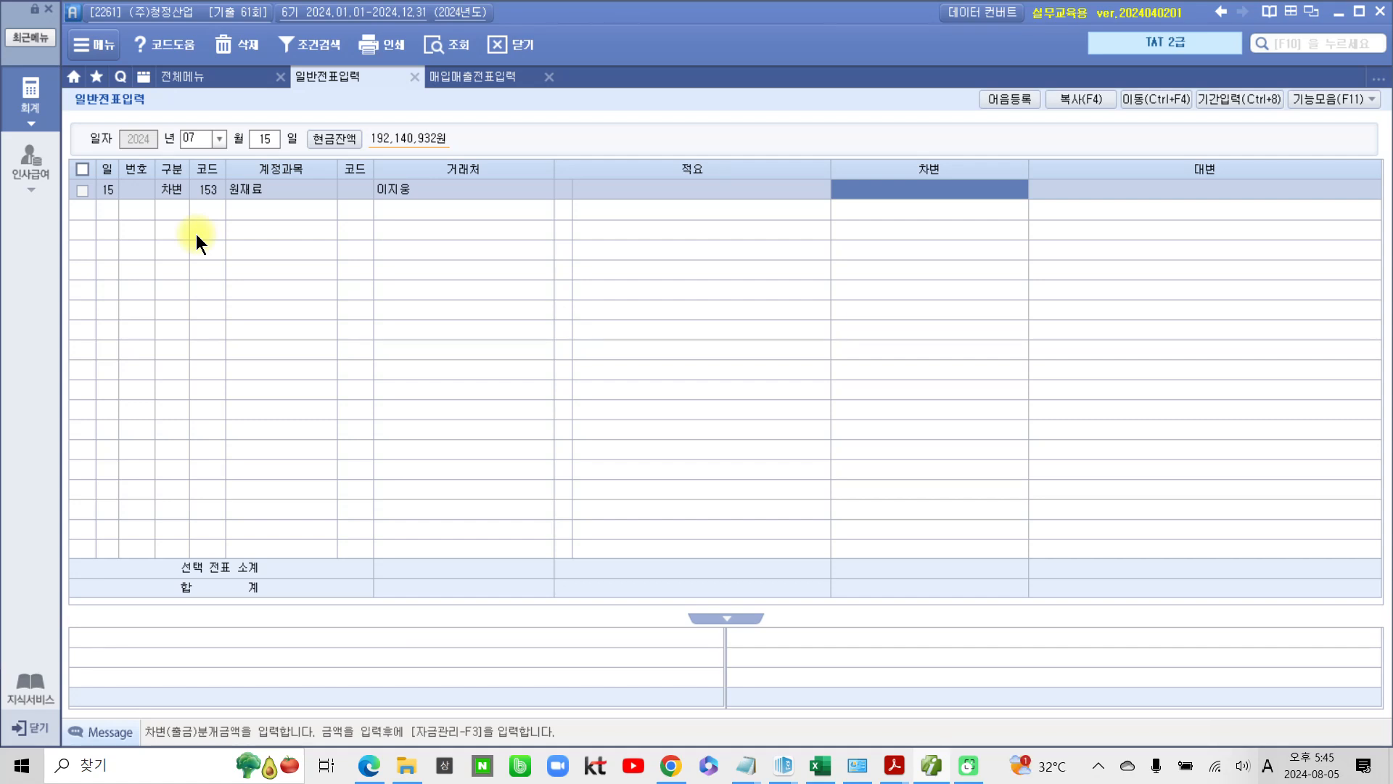
text(600)
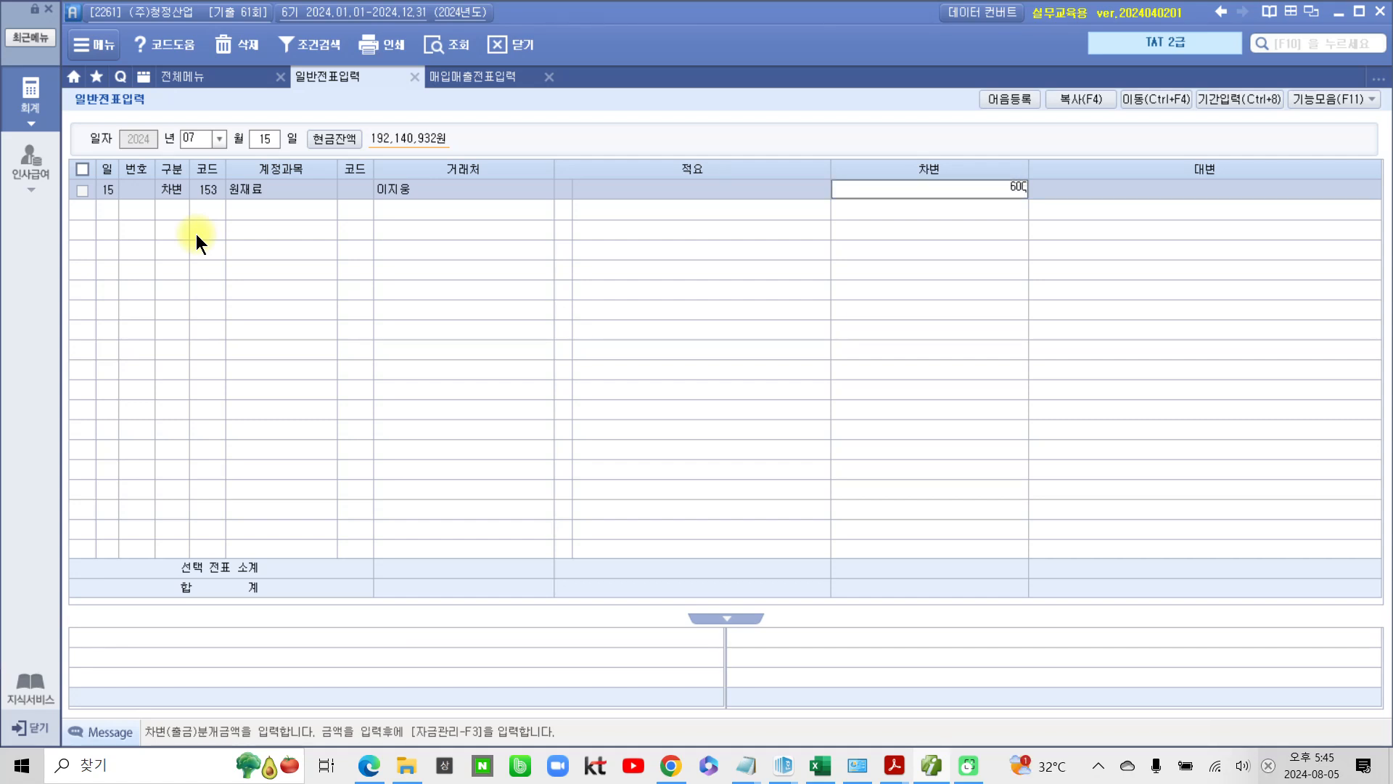
text(,000)
key(Return)
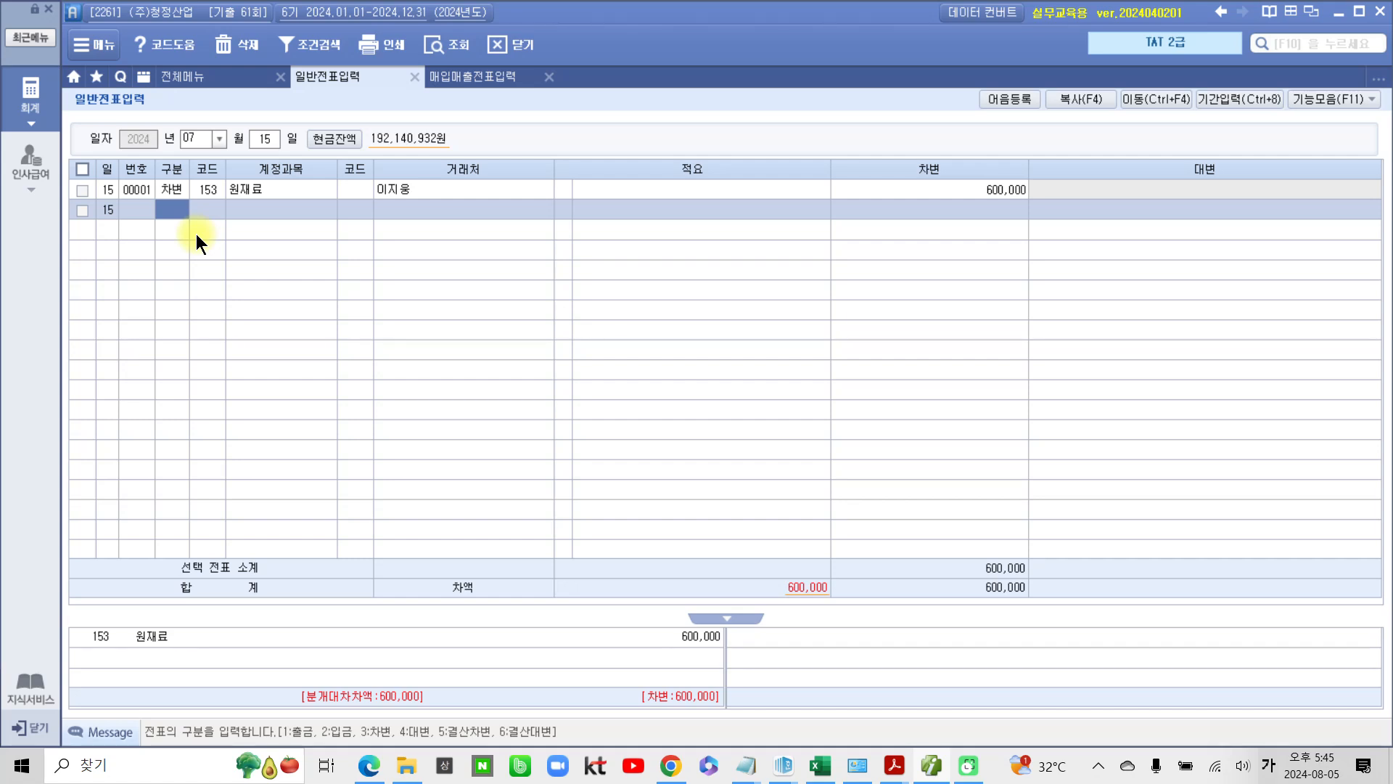
Add a 대변 line with account 101 현금 for 600,000, leaving 거래처 and 적요 blank
key(4)
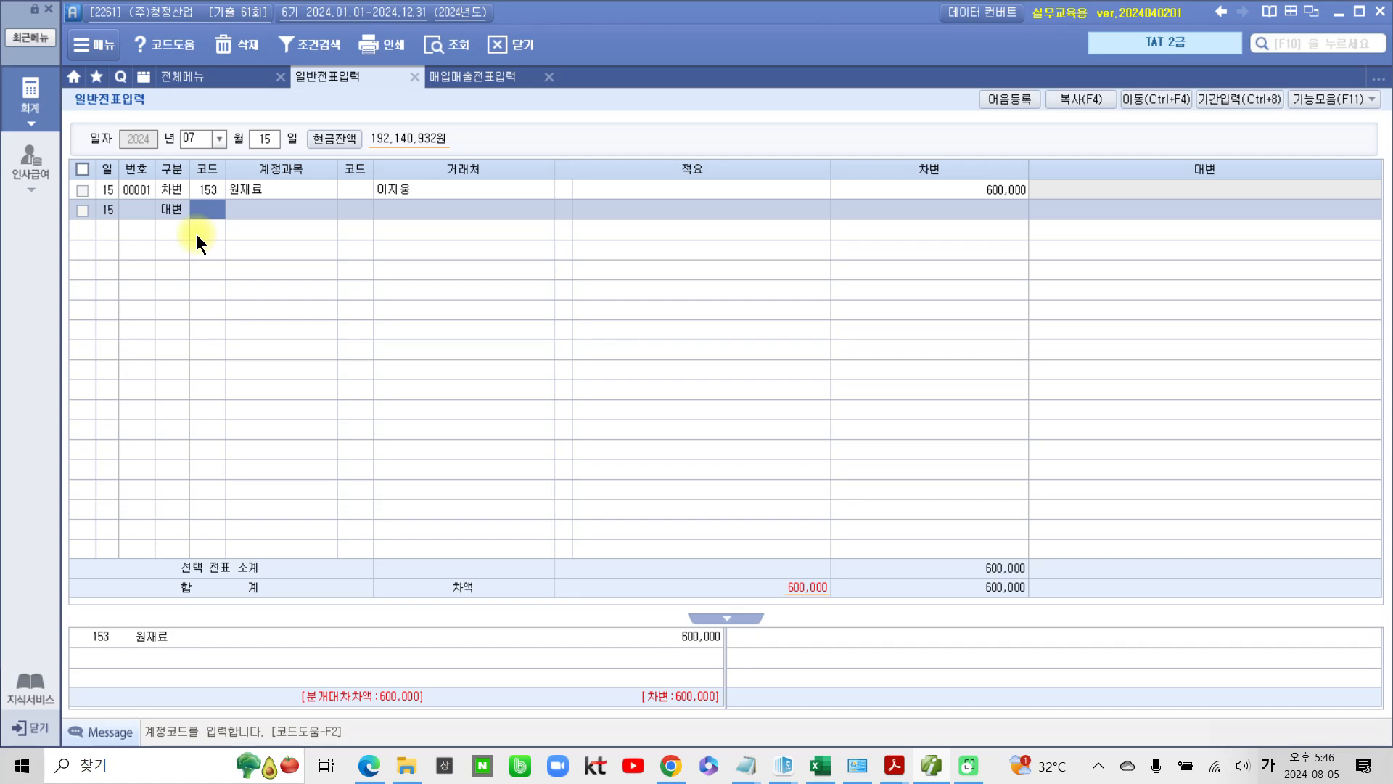
text(101)
key(Return)
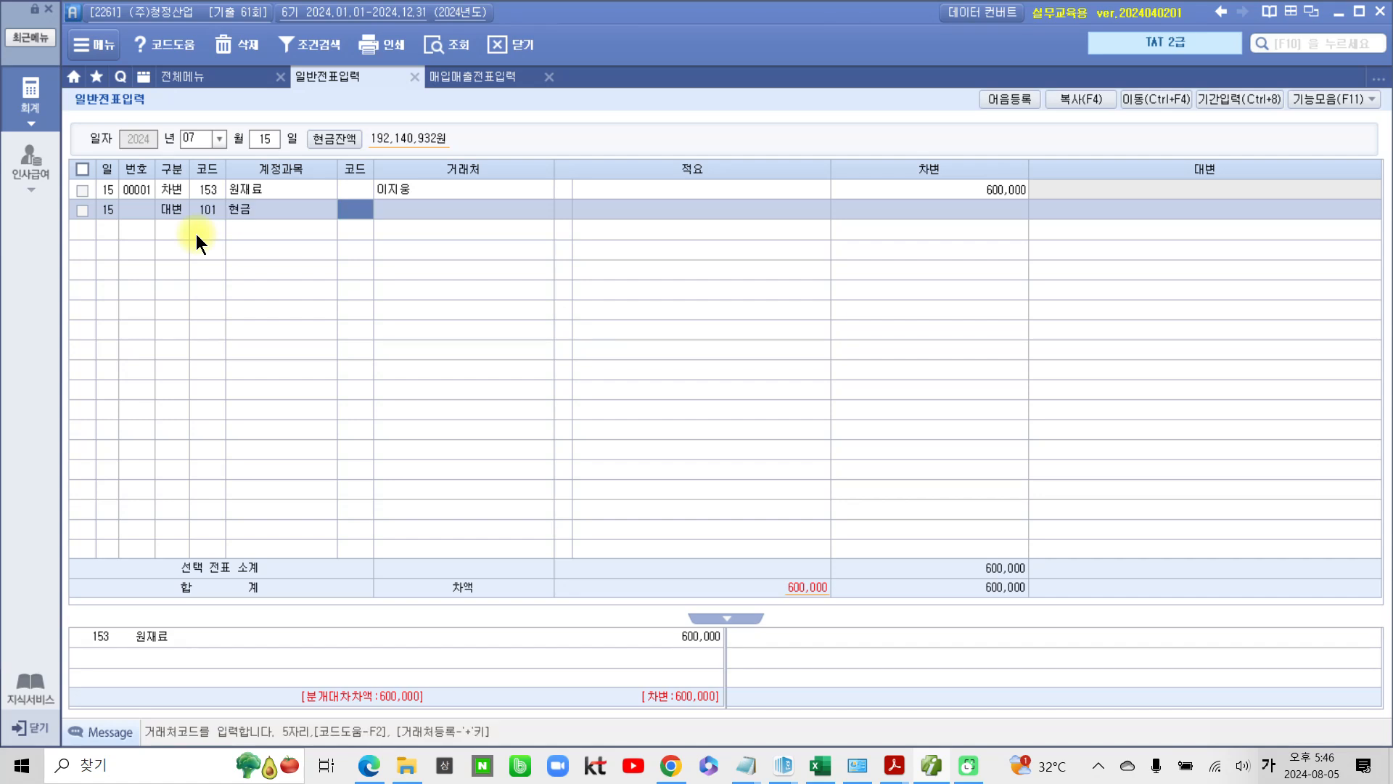
key(Return)
key(Return)
key(Return)
key(Return)
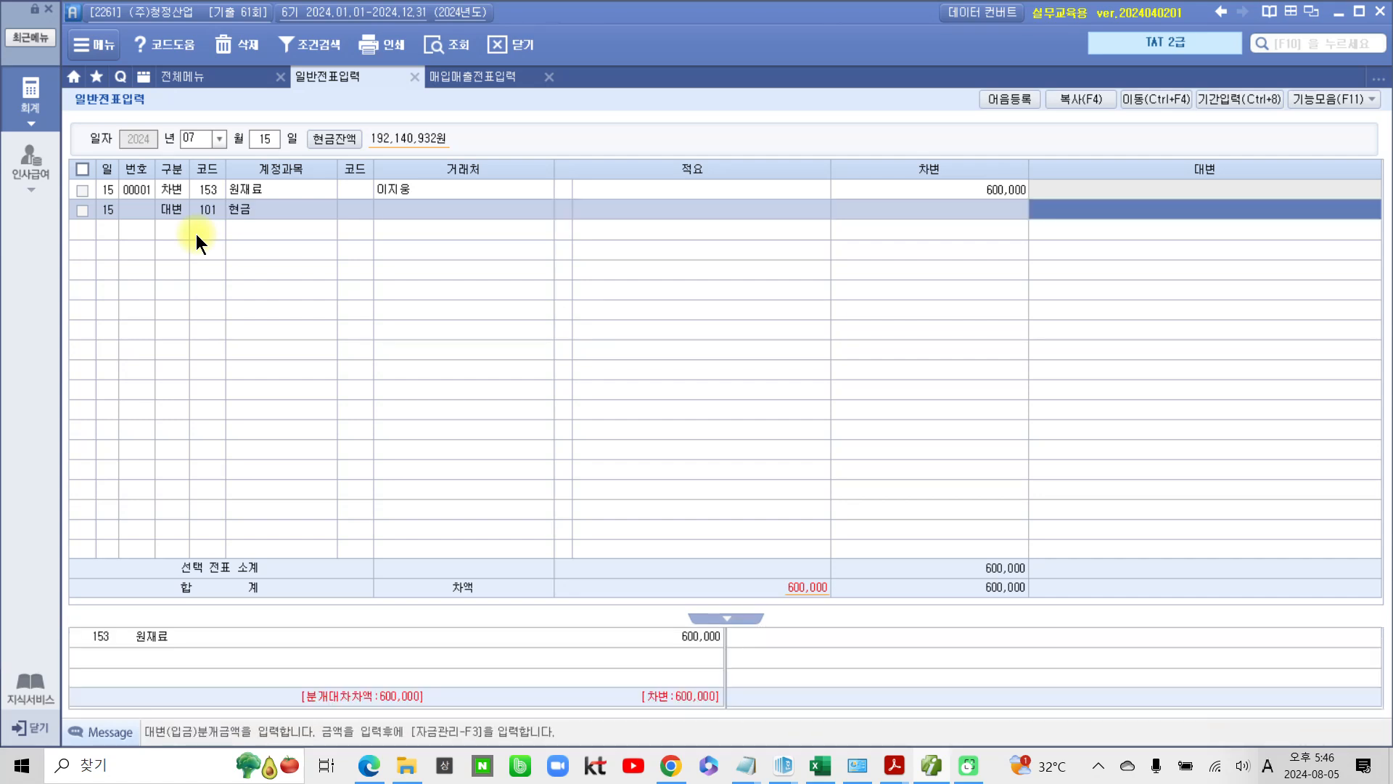
text(6000000)
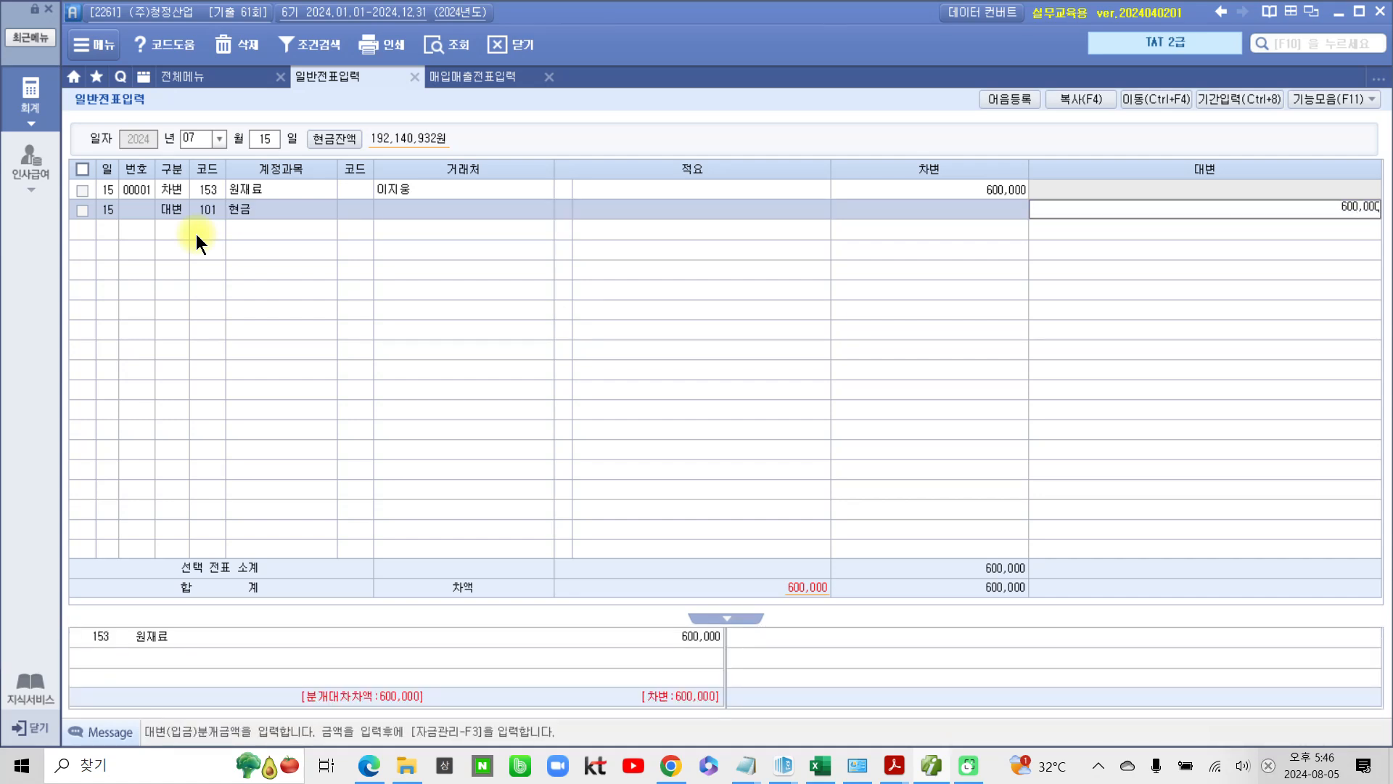
key(Return)
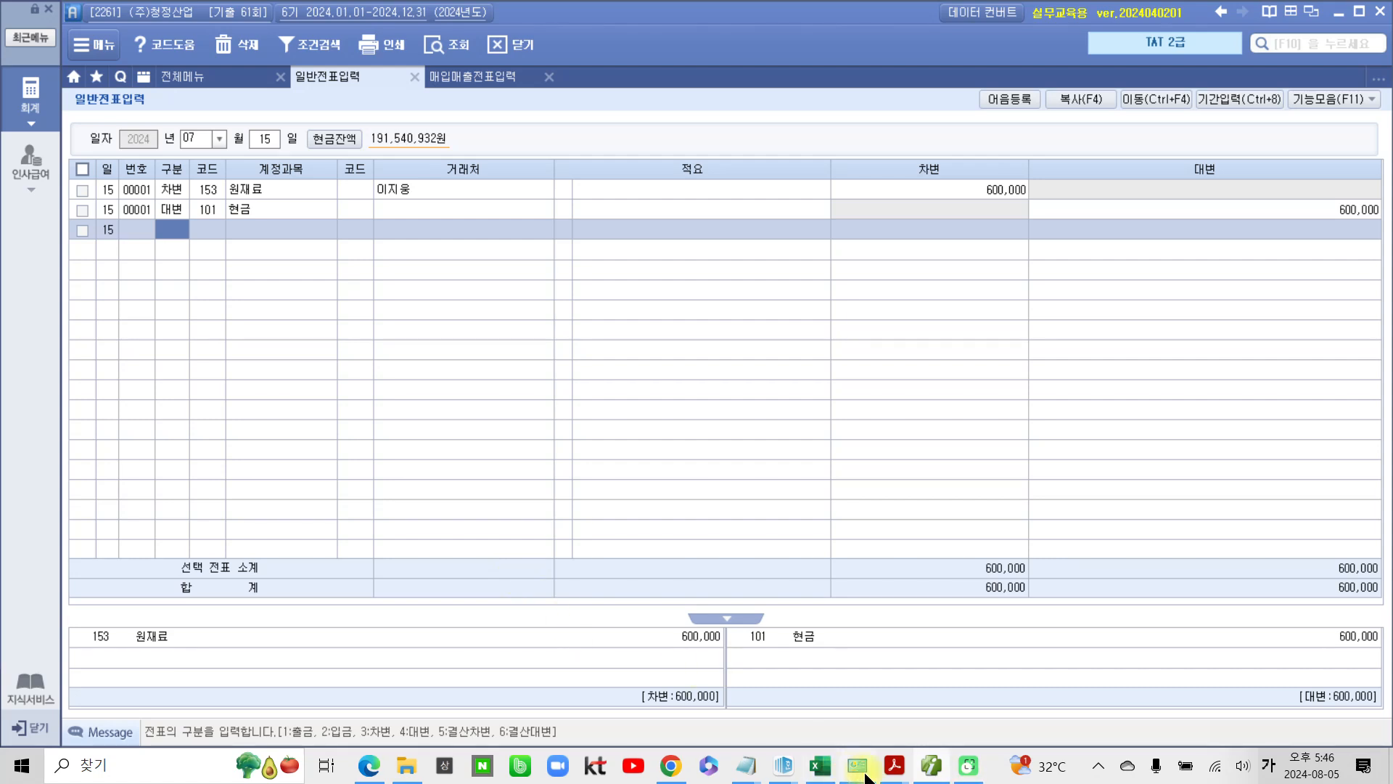
Check the 농산물 거래 내역서 in the PDF, then return to 매입매출전표입력 and set the date to July 30
click(930, 771)
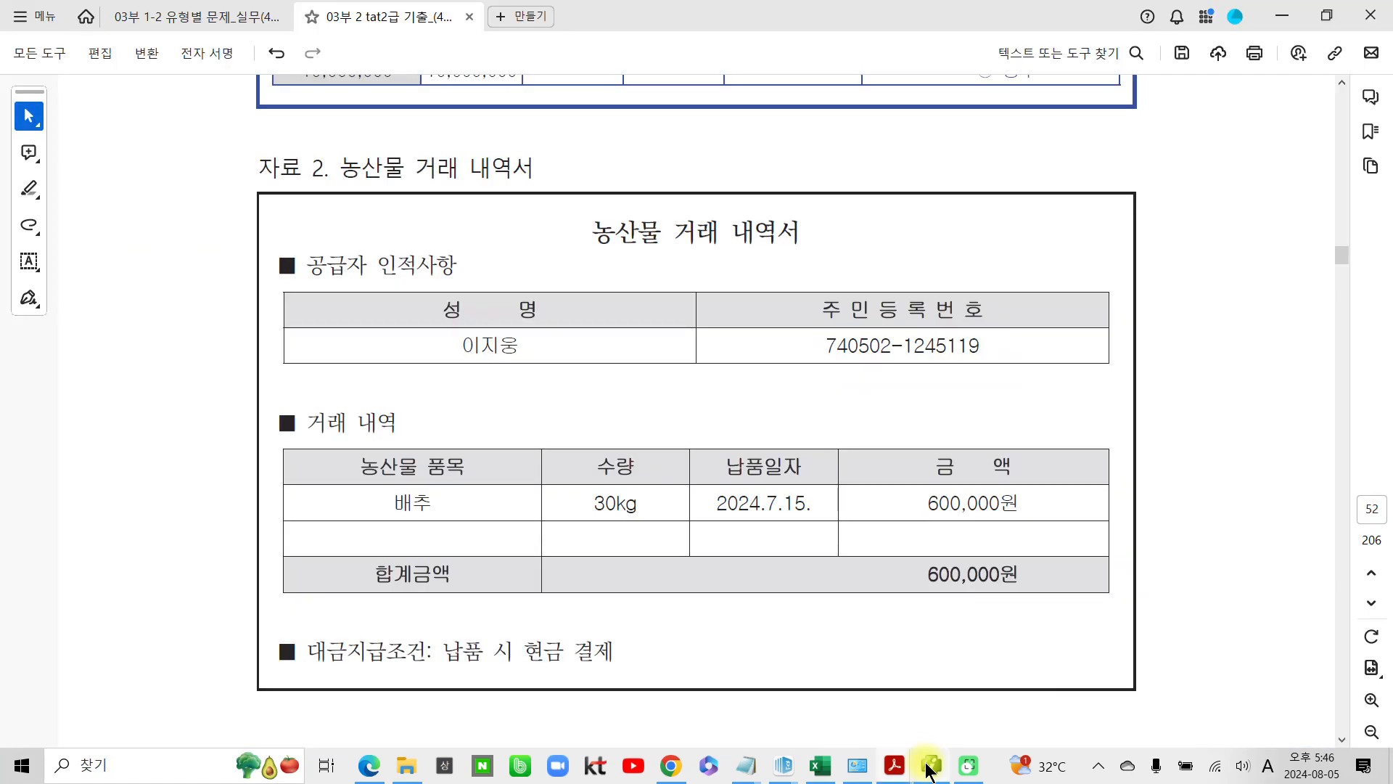
click(928, 766)
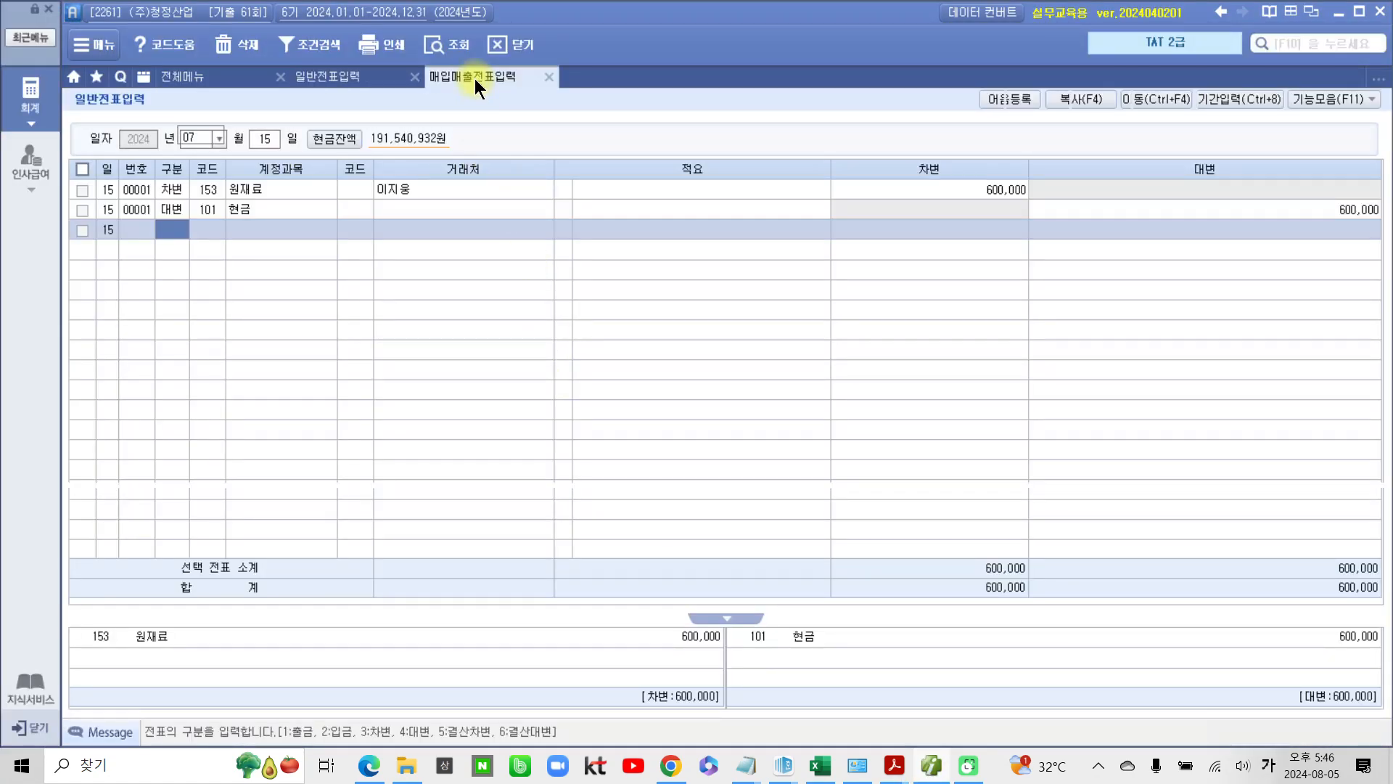
click(475, 79)
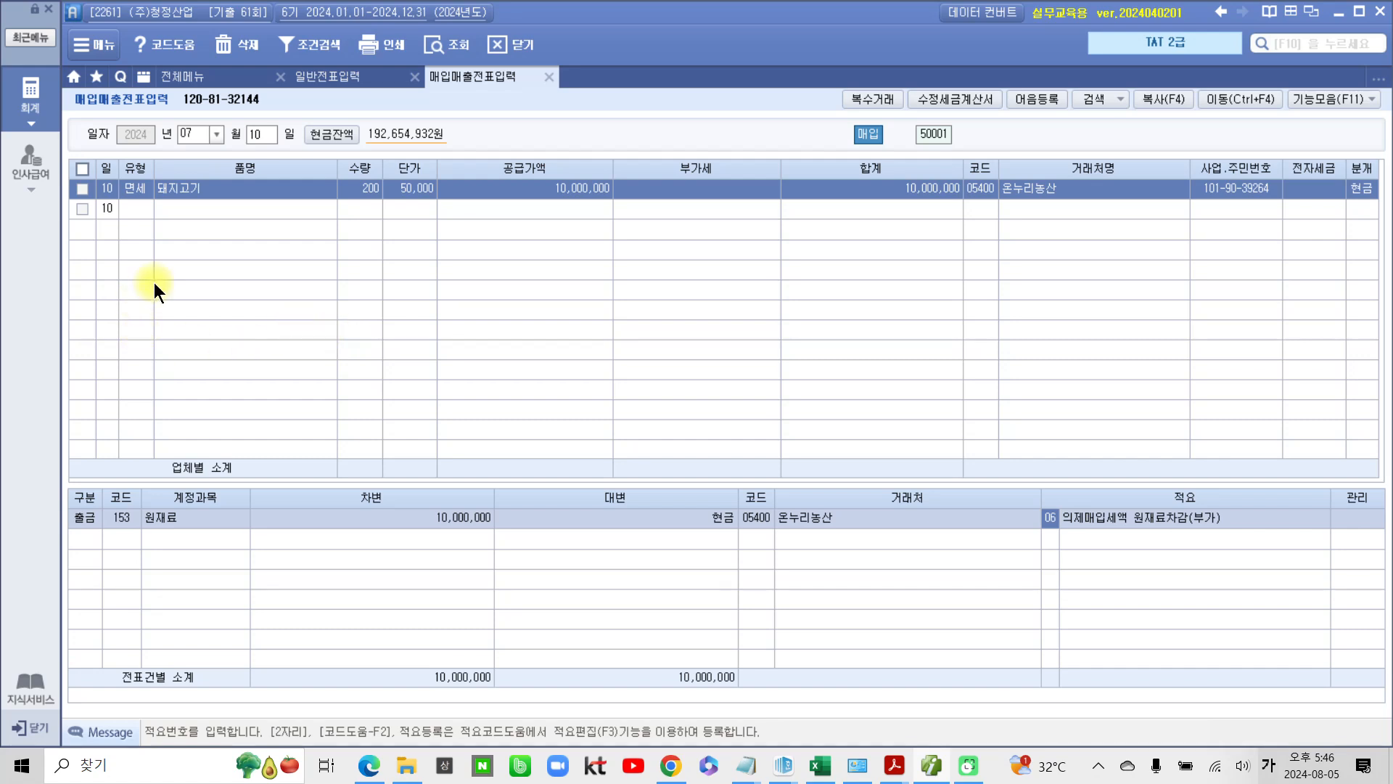
click(259, 133)
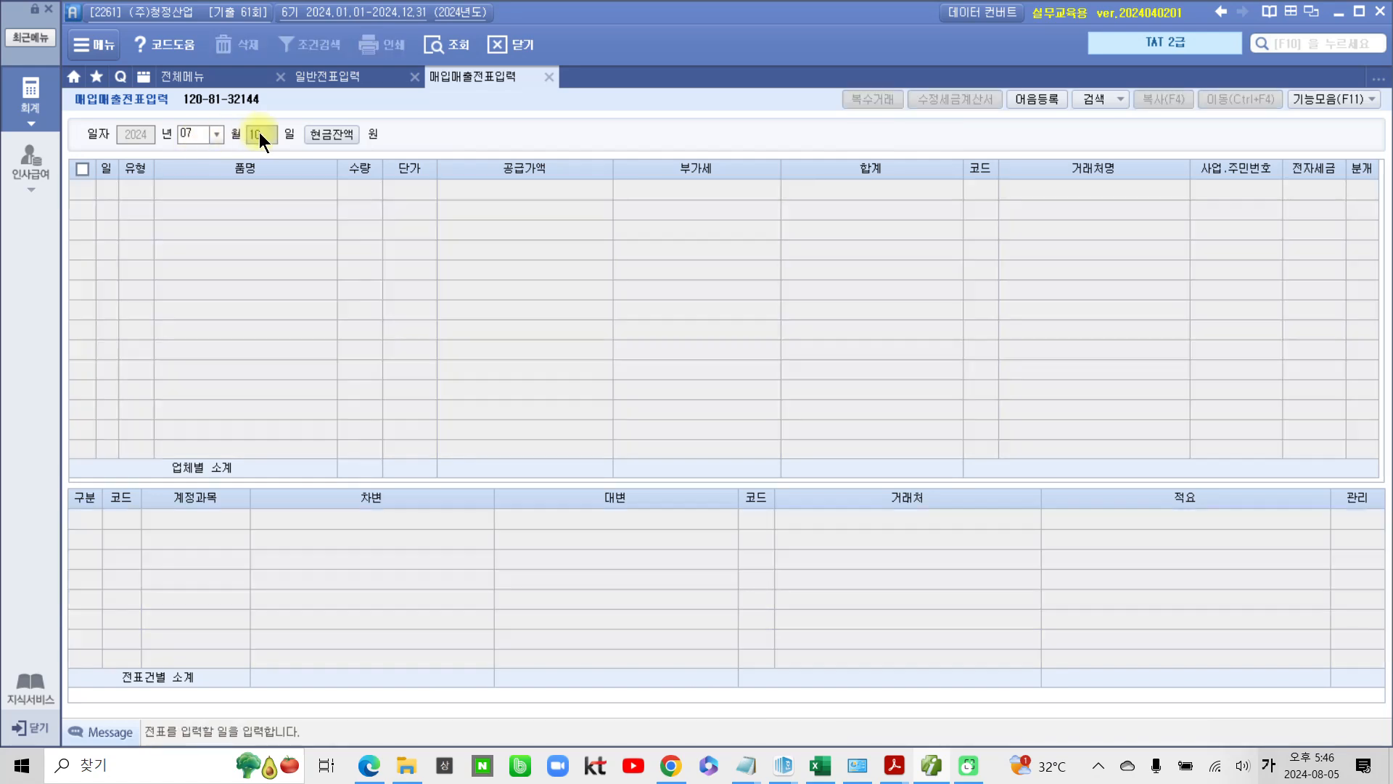
text(30)
key(Return)
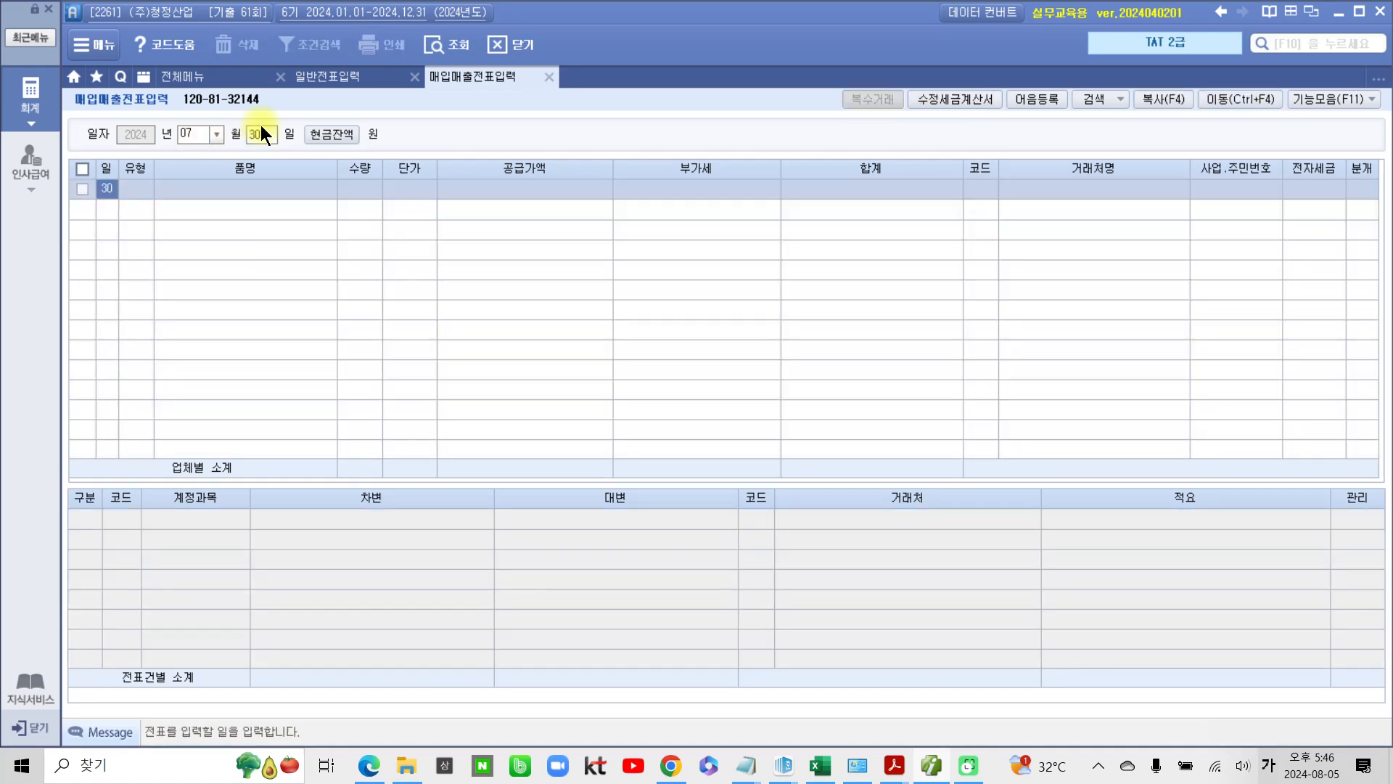
Set the 유형 of the July 30 entry to 62 현면
key(Return)
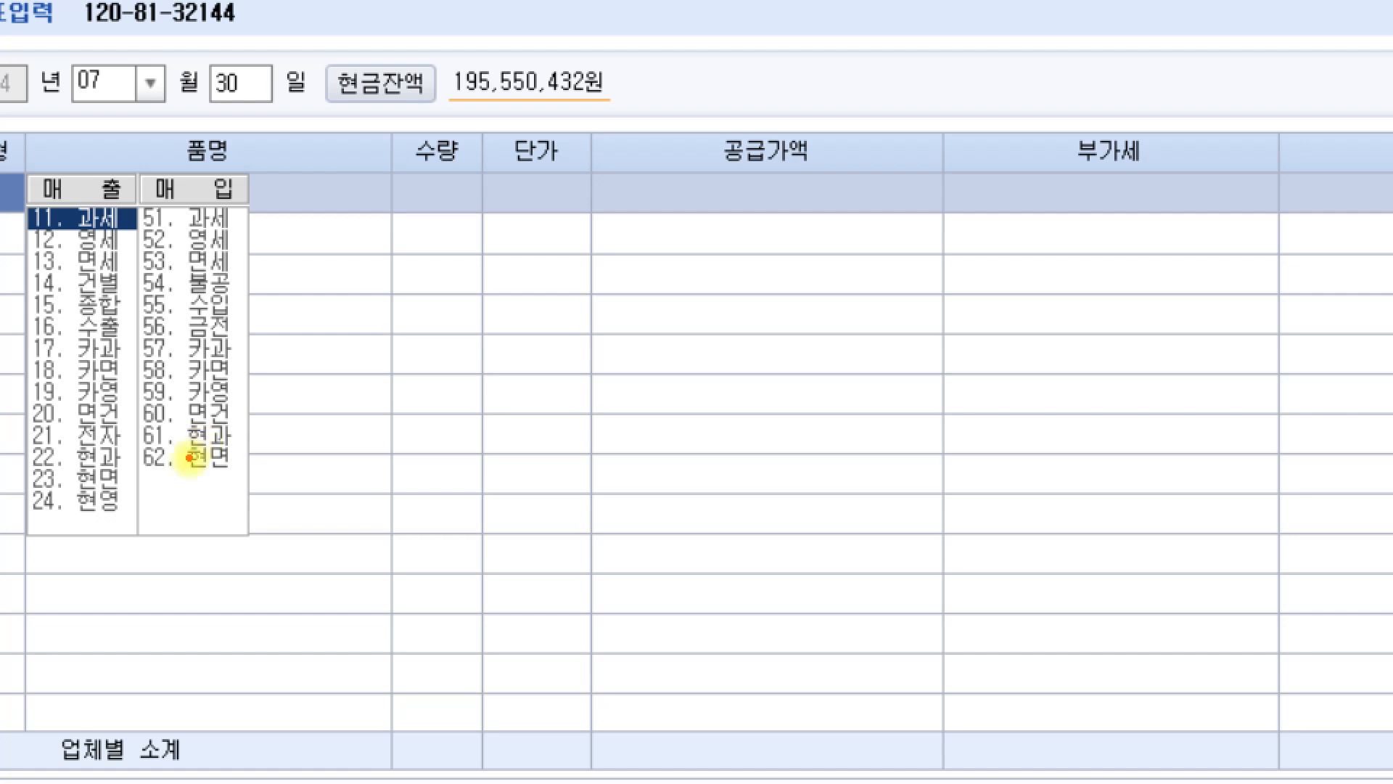
mouse_move(141, 472)
mouse_down()
mouse_move(224, 476)
mouse_move(239, 462)
mouse_move(218, 432)
mouse_move(145, 433)
mouse_move(124, 465)
mouse_move(149, 479)
mouse_up()
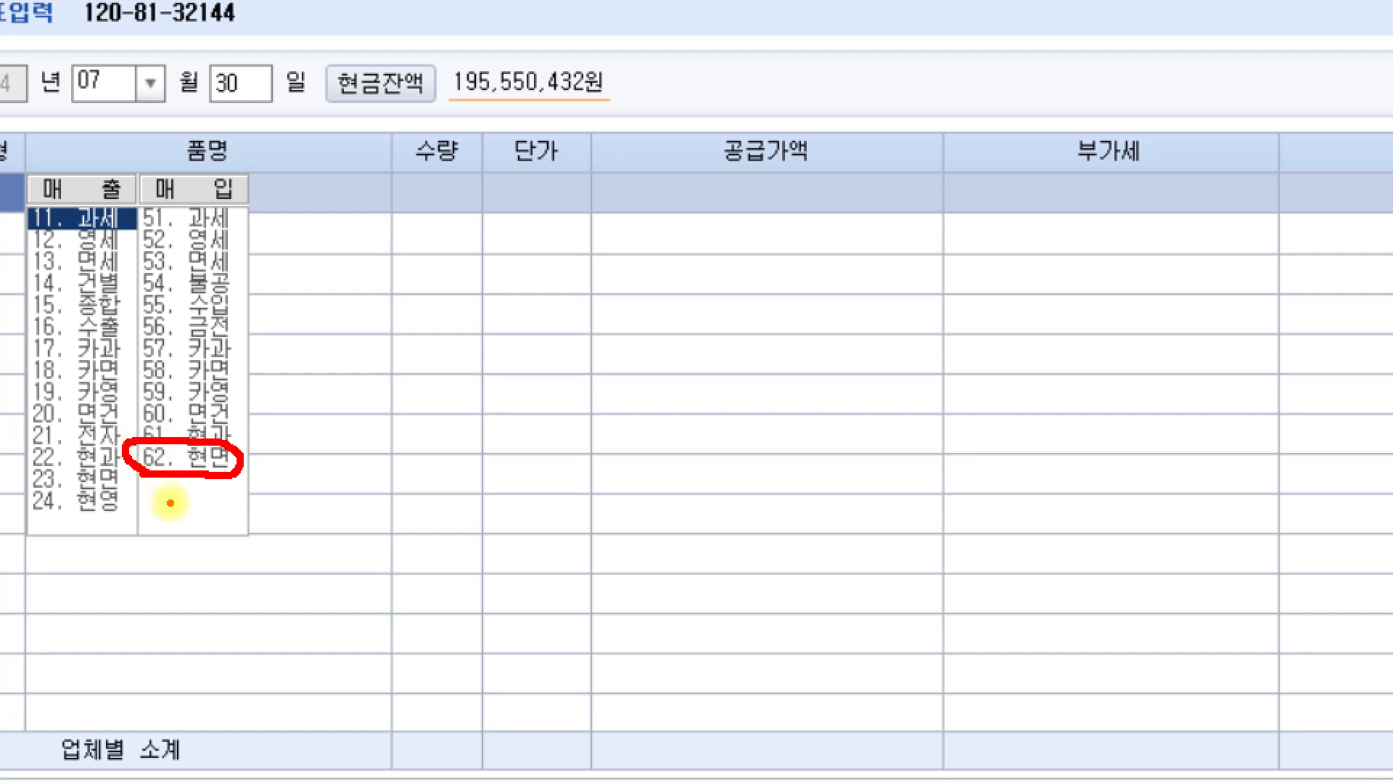
key(Escape)
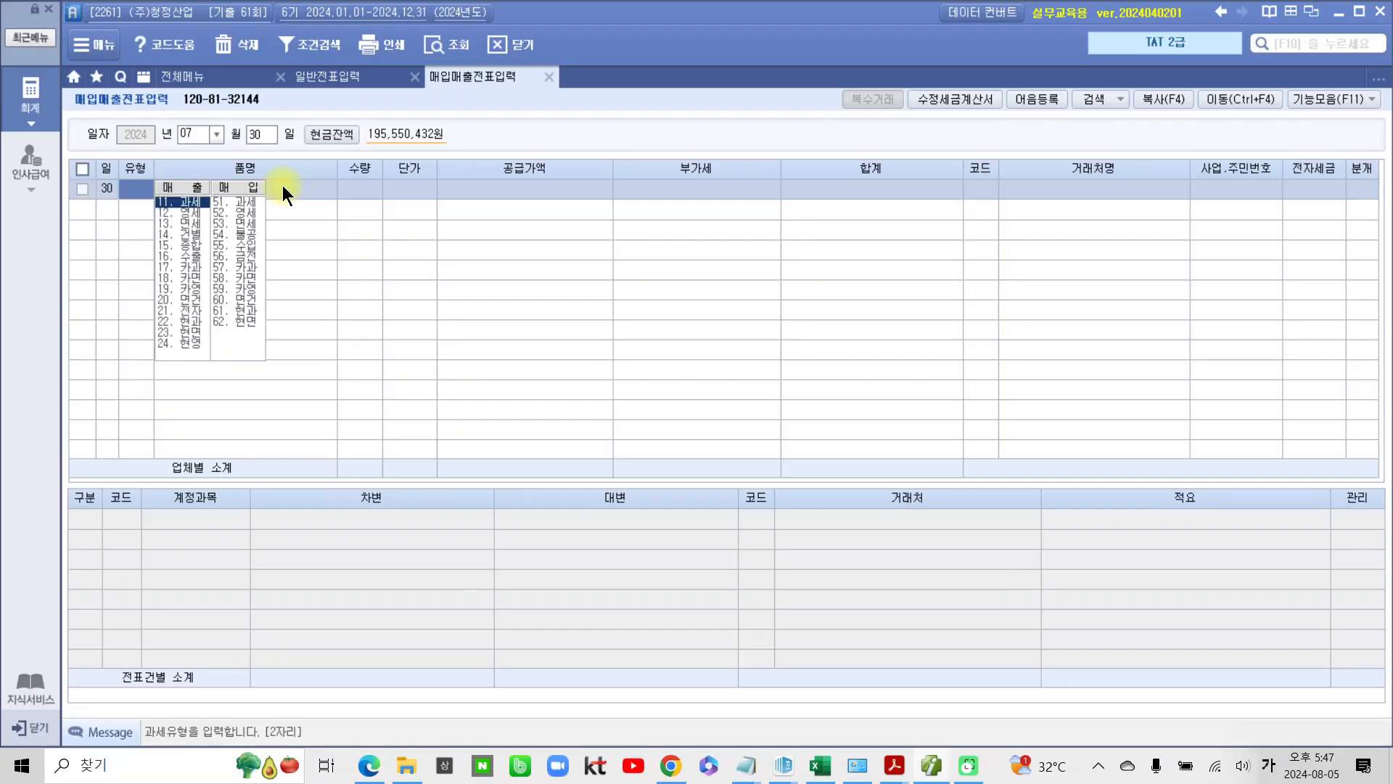
text(62)
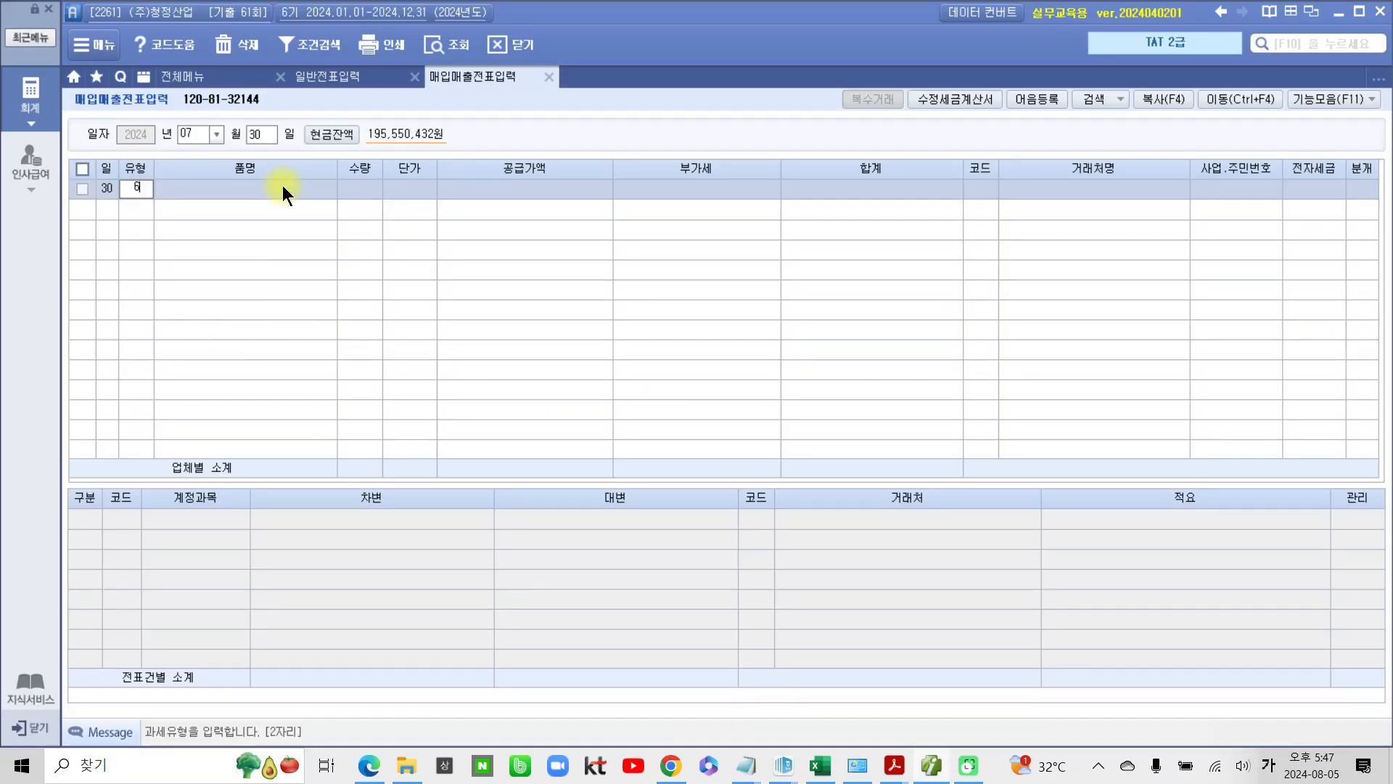
key(Return)
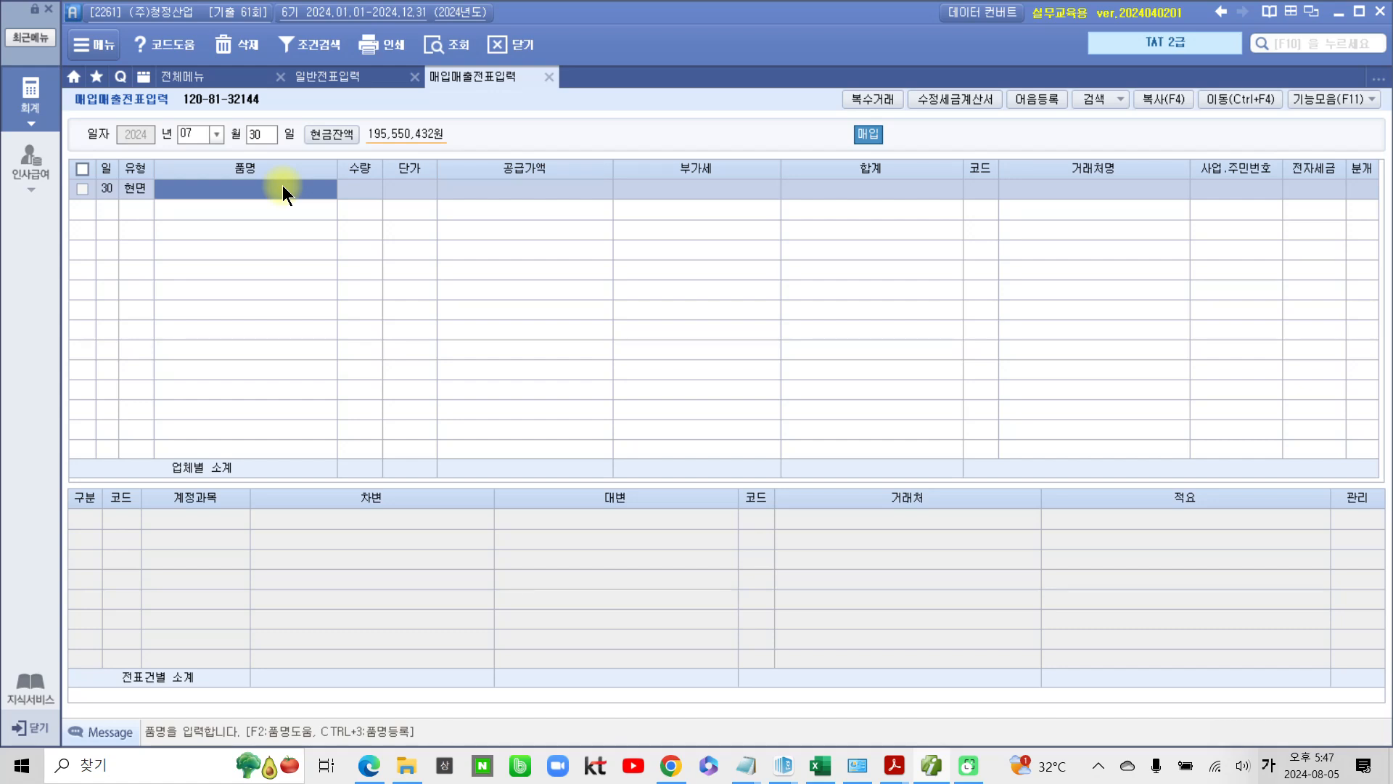
Enter 보리 as the item with quantity 10, leave 단가 blank and set the 공급가액 to 2,200,000
text(보리)
key(Return)
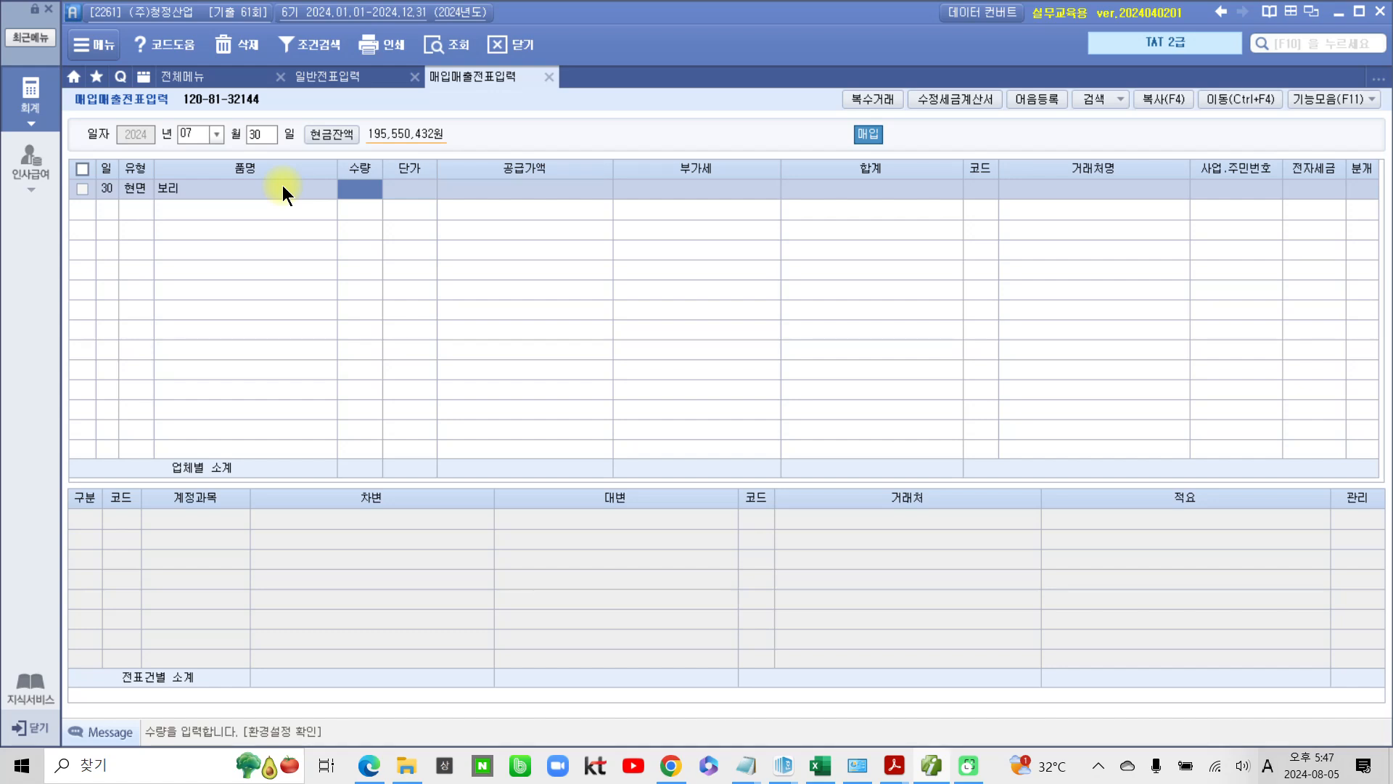
text(10)
key(Return)
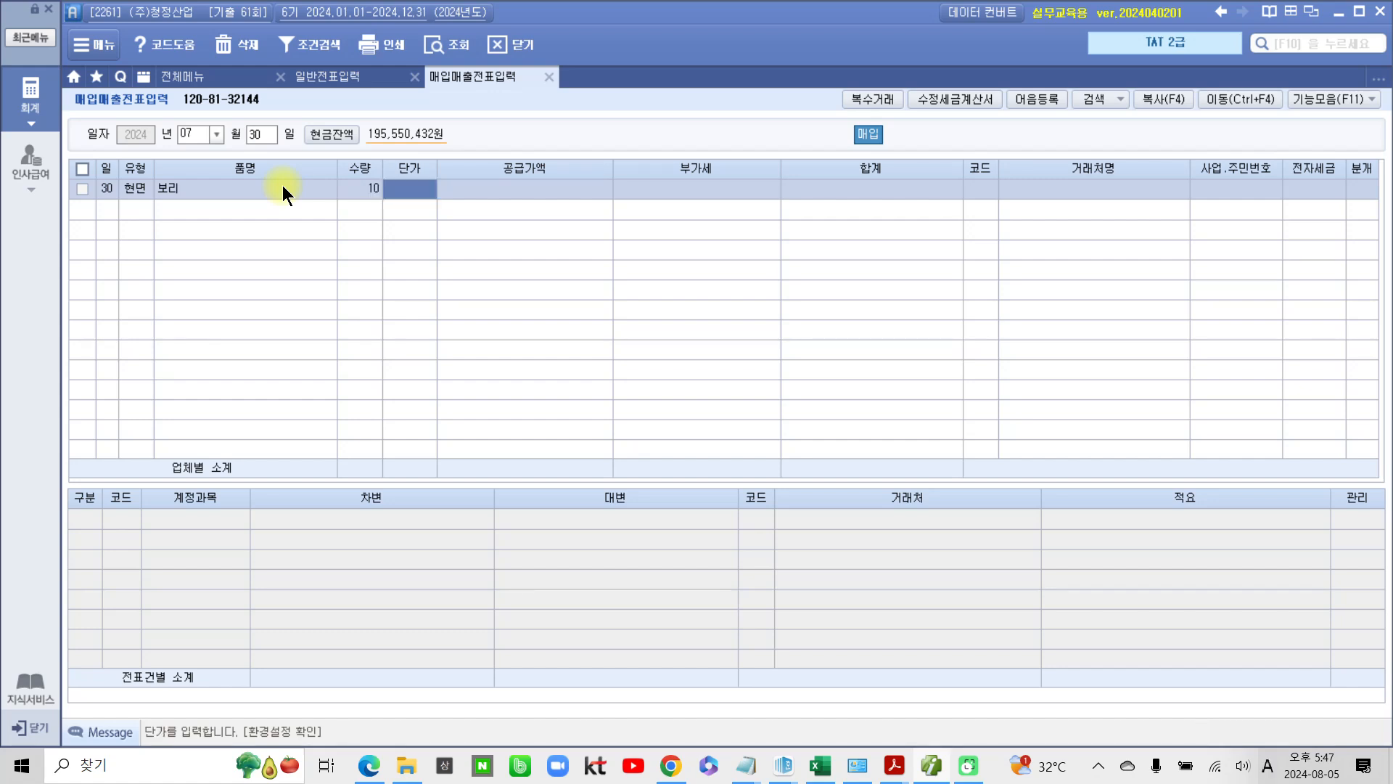
key(Return)
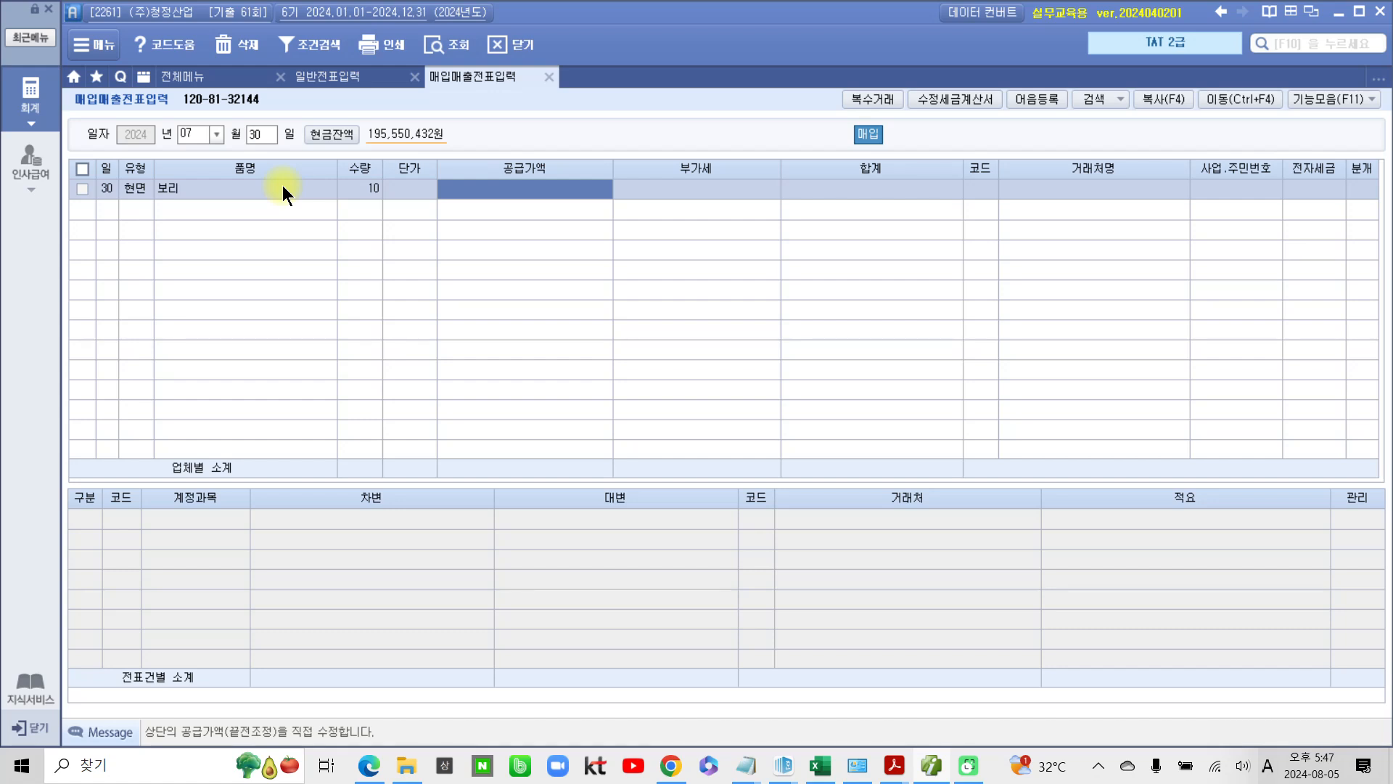
text(2)
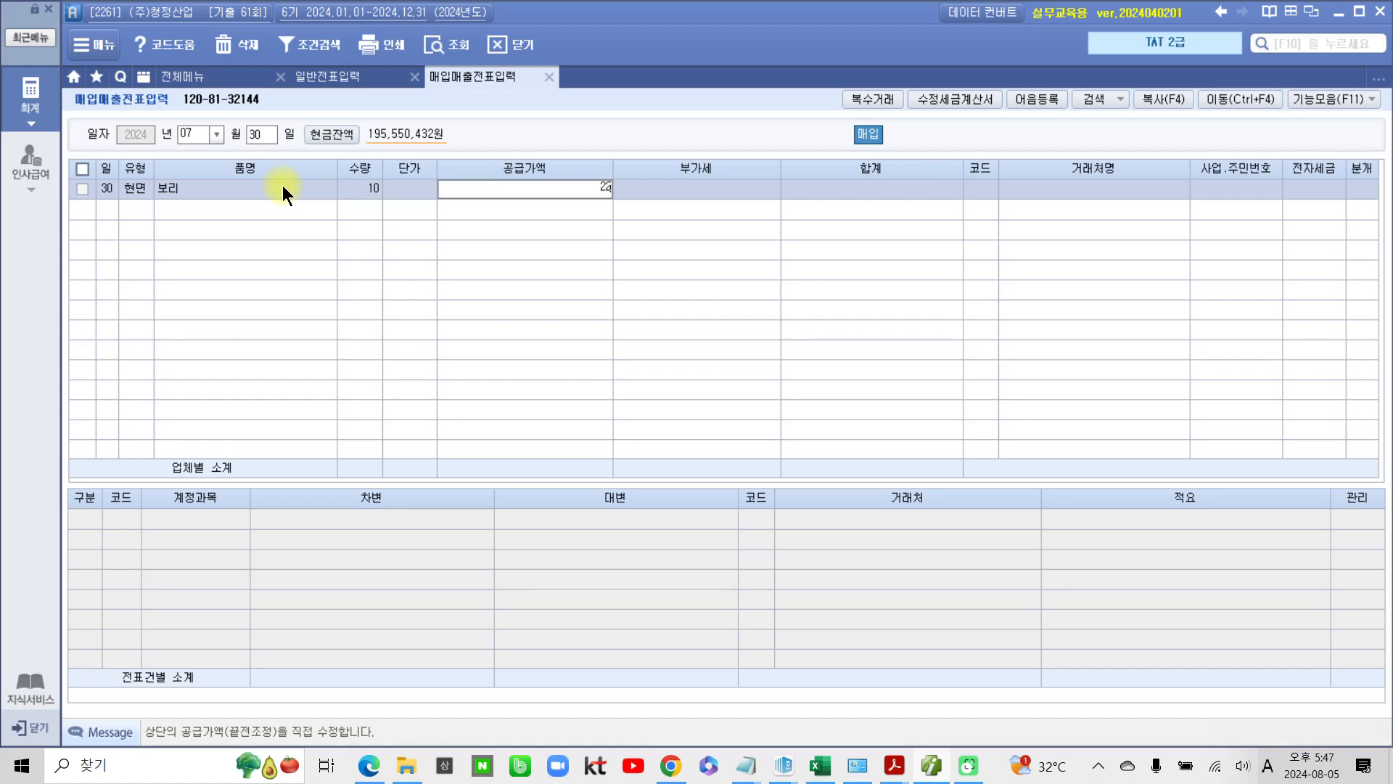
text(,200,000)
key(Return)
key(Return)
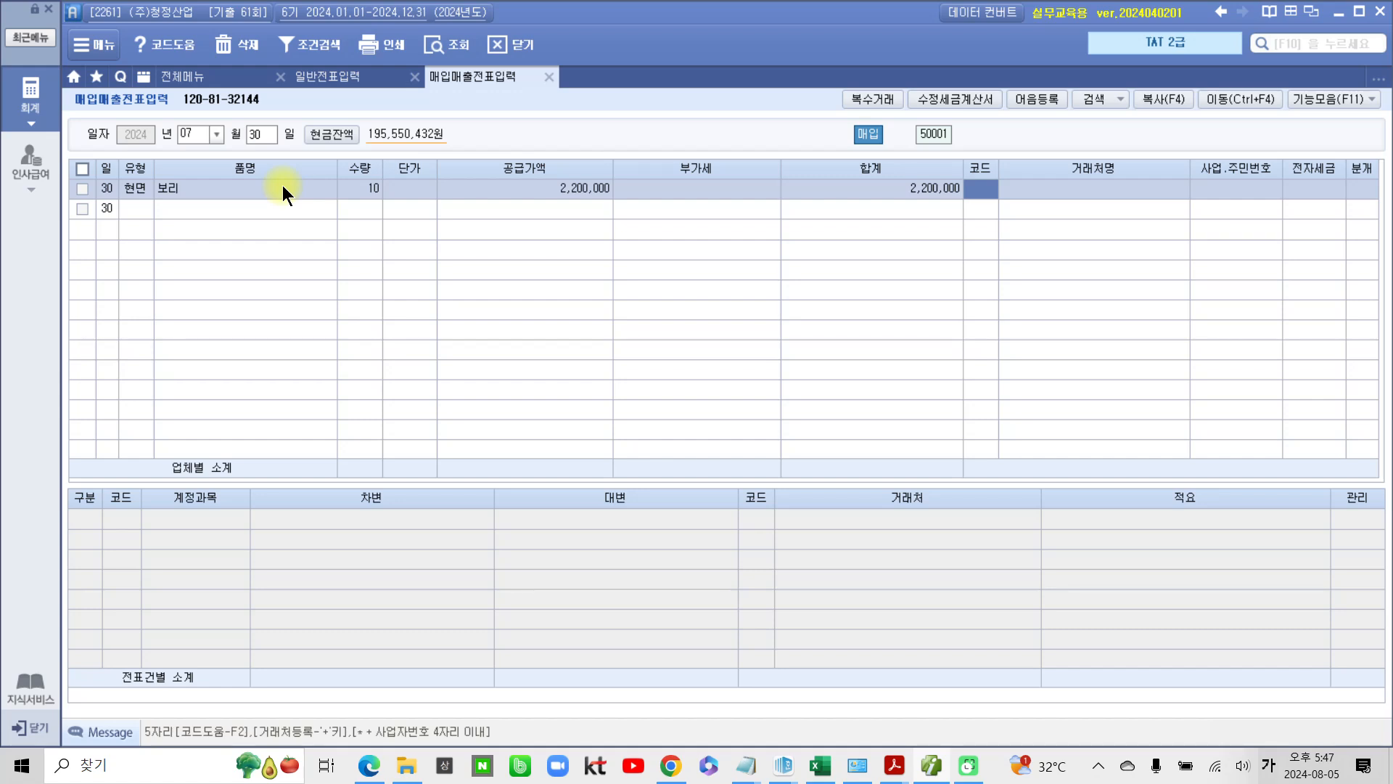
Set the 보리 entry's 거래처 to 하나로마트, leave 전자세금 blank and choose 현금 as the 분개 type
text(하나)
key(Return)
key(Return)
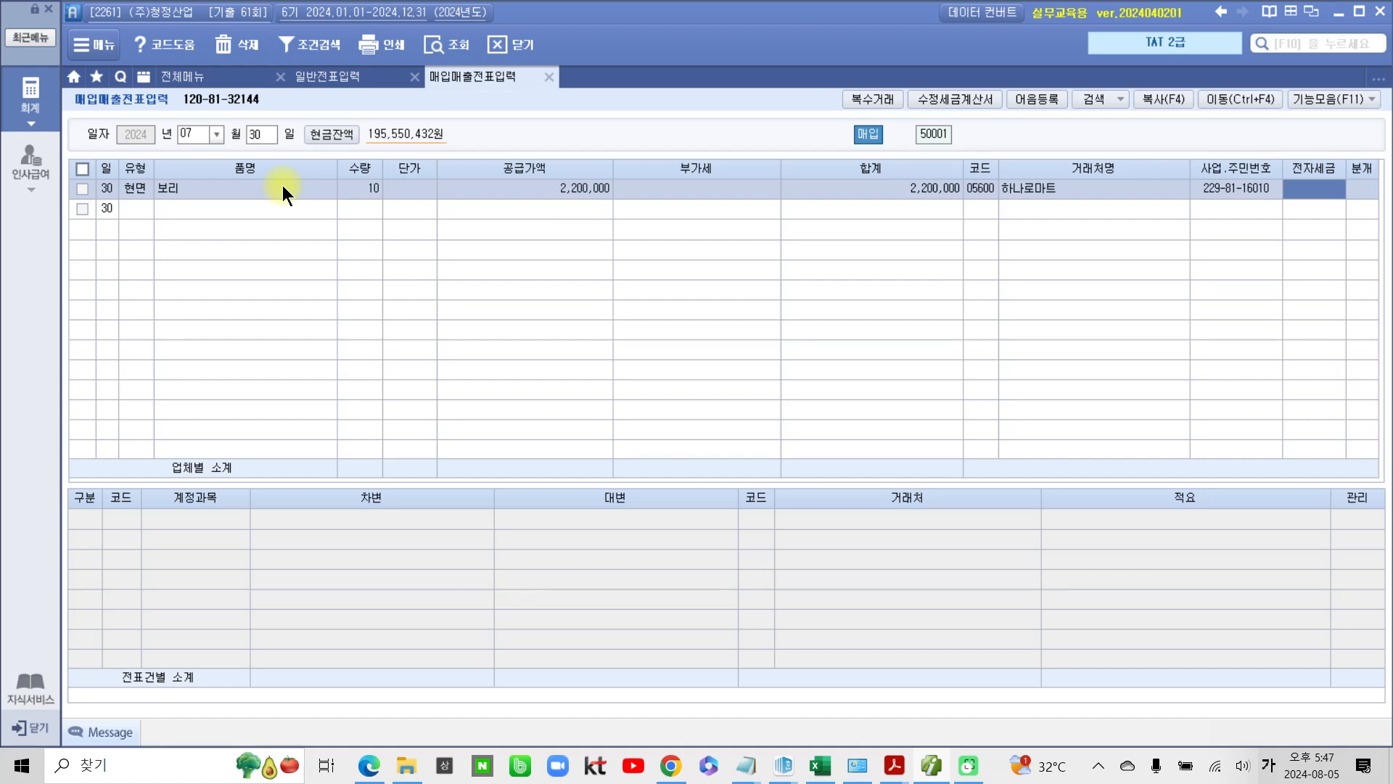
key(Return)
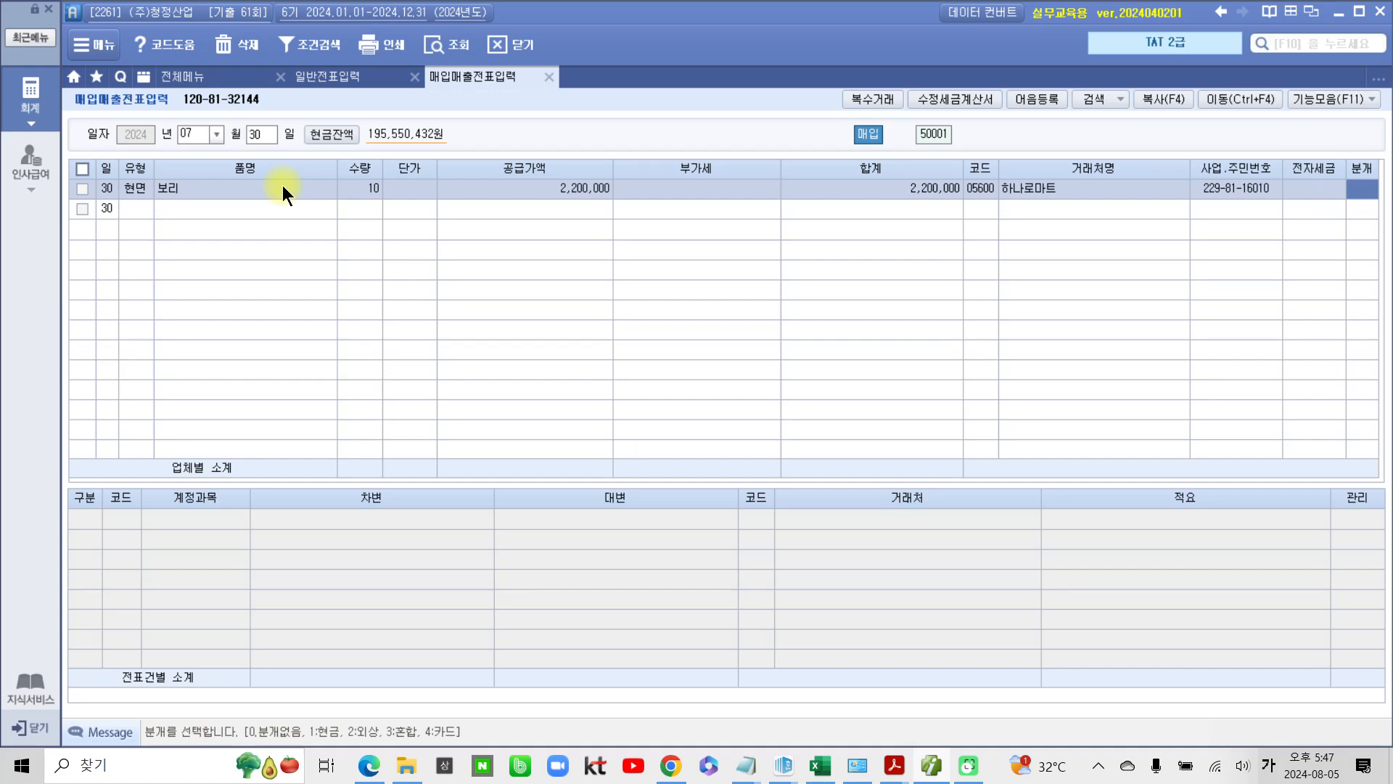
text(1)
key(Return)
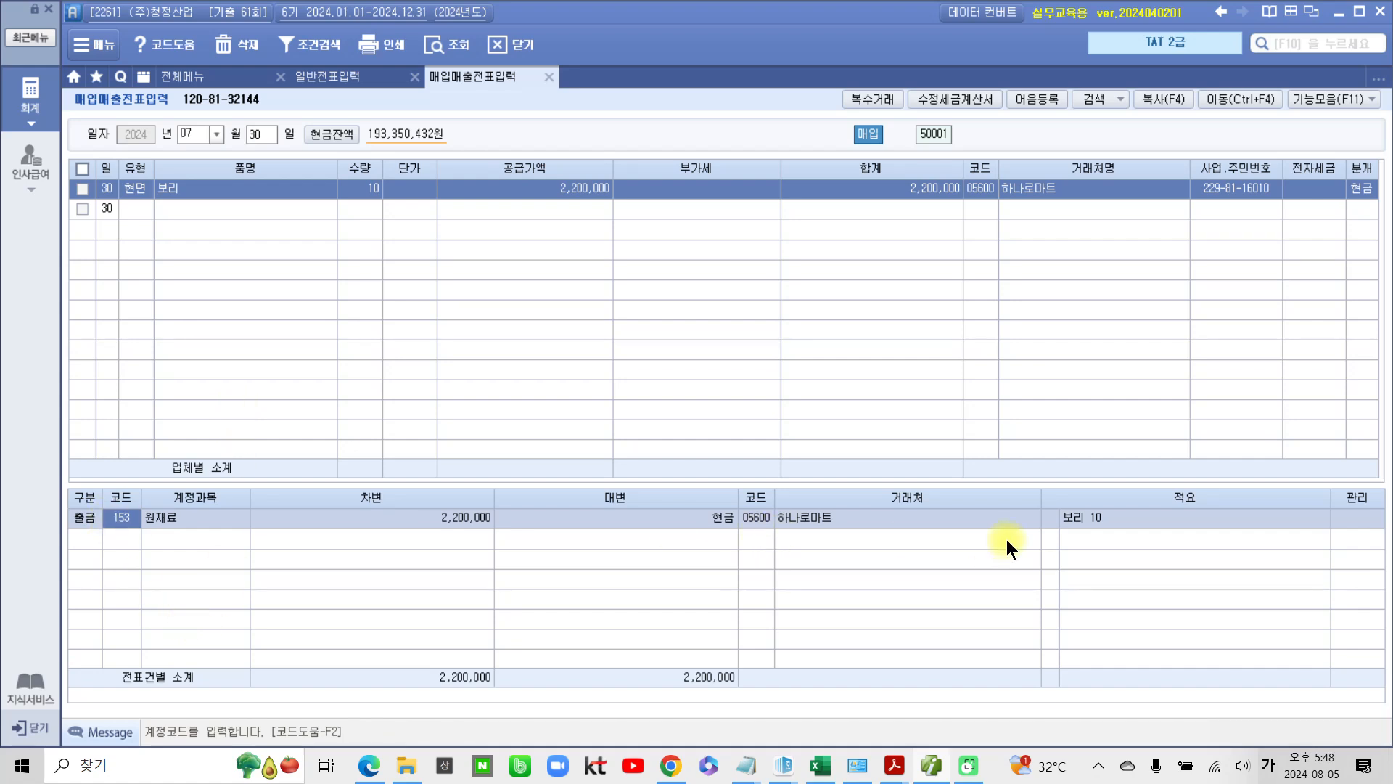
Set the 적요 of the July 30 원재료 line to 06 의제매입세액 원재료차감(부가)
click(1050, 520)
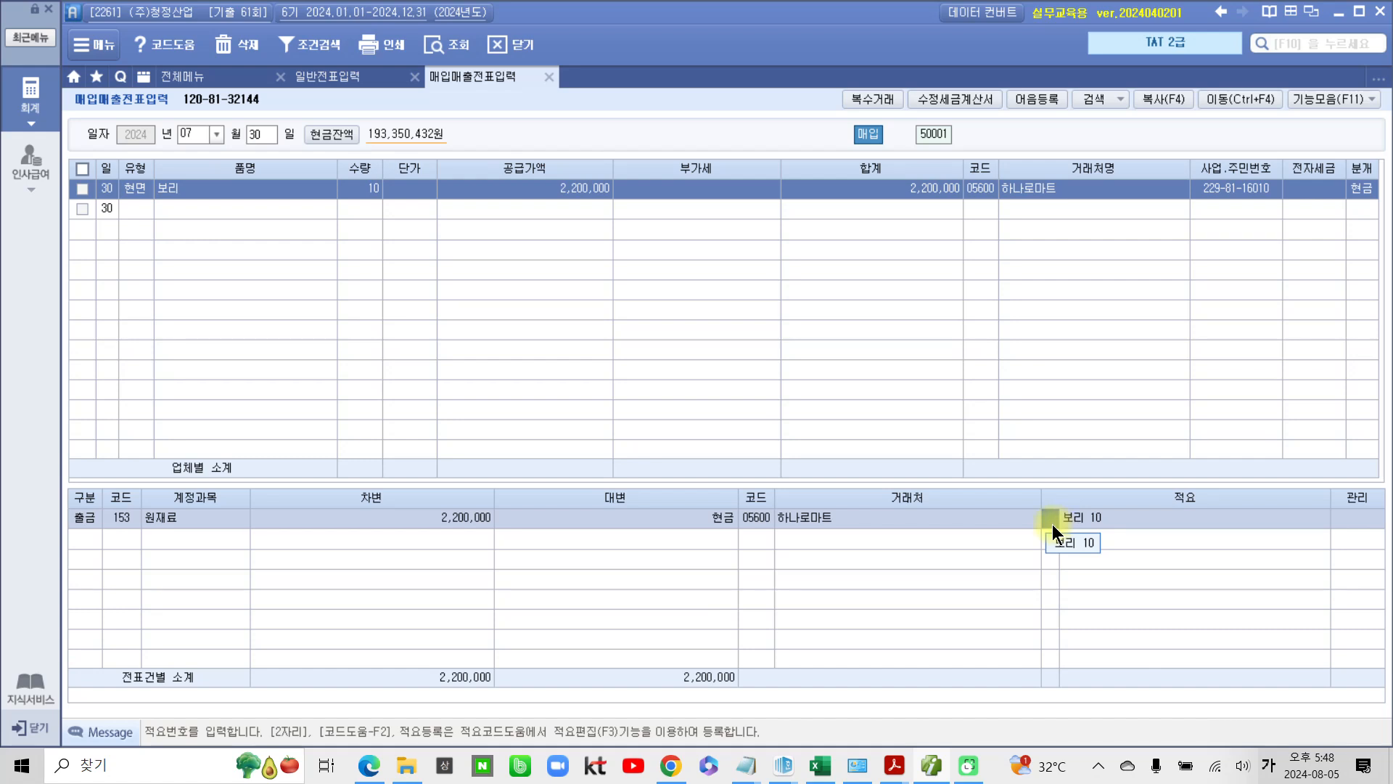
key(F2)
click(560, 303)
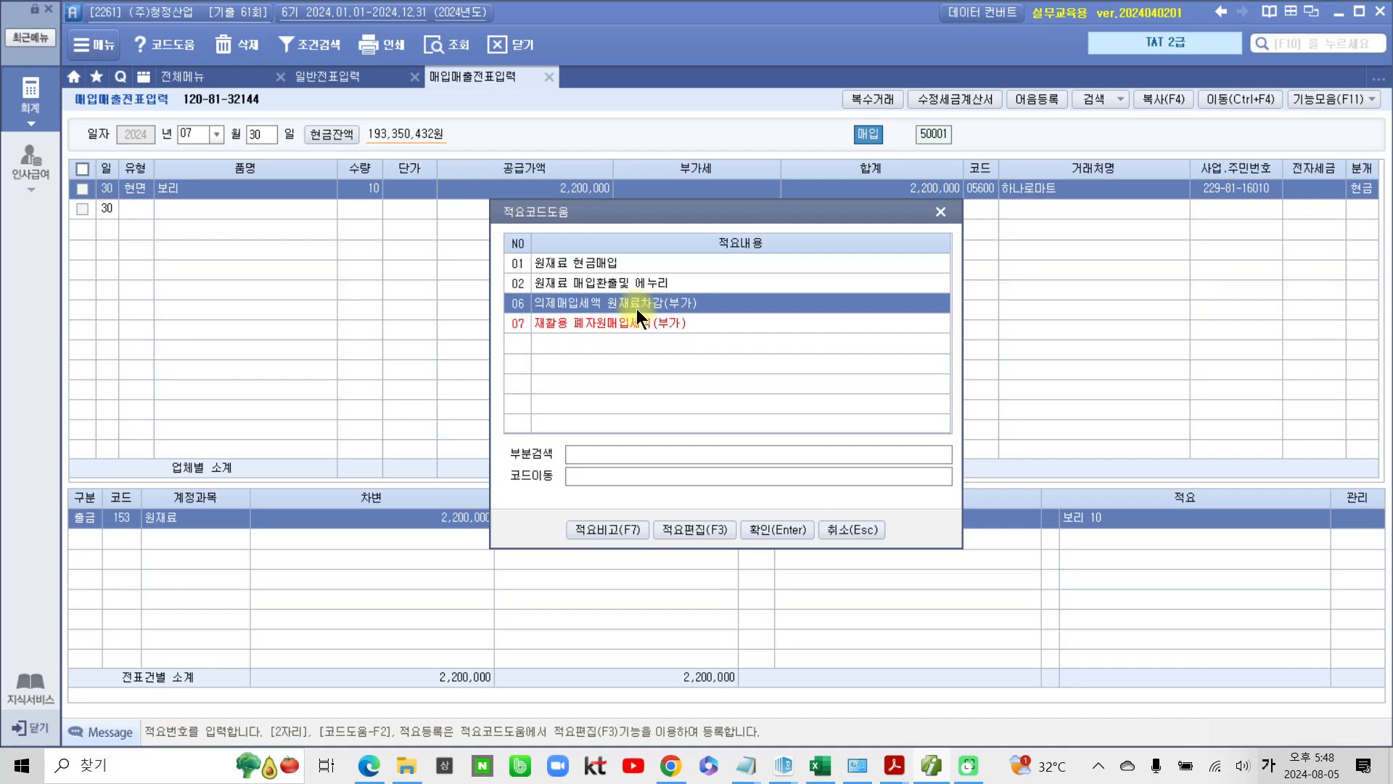
click(768, 525)
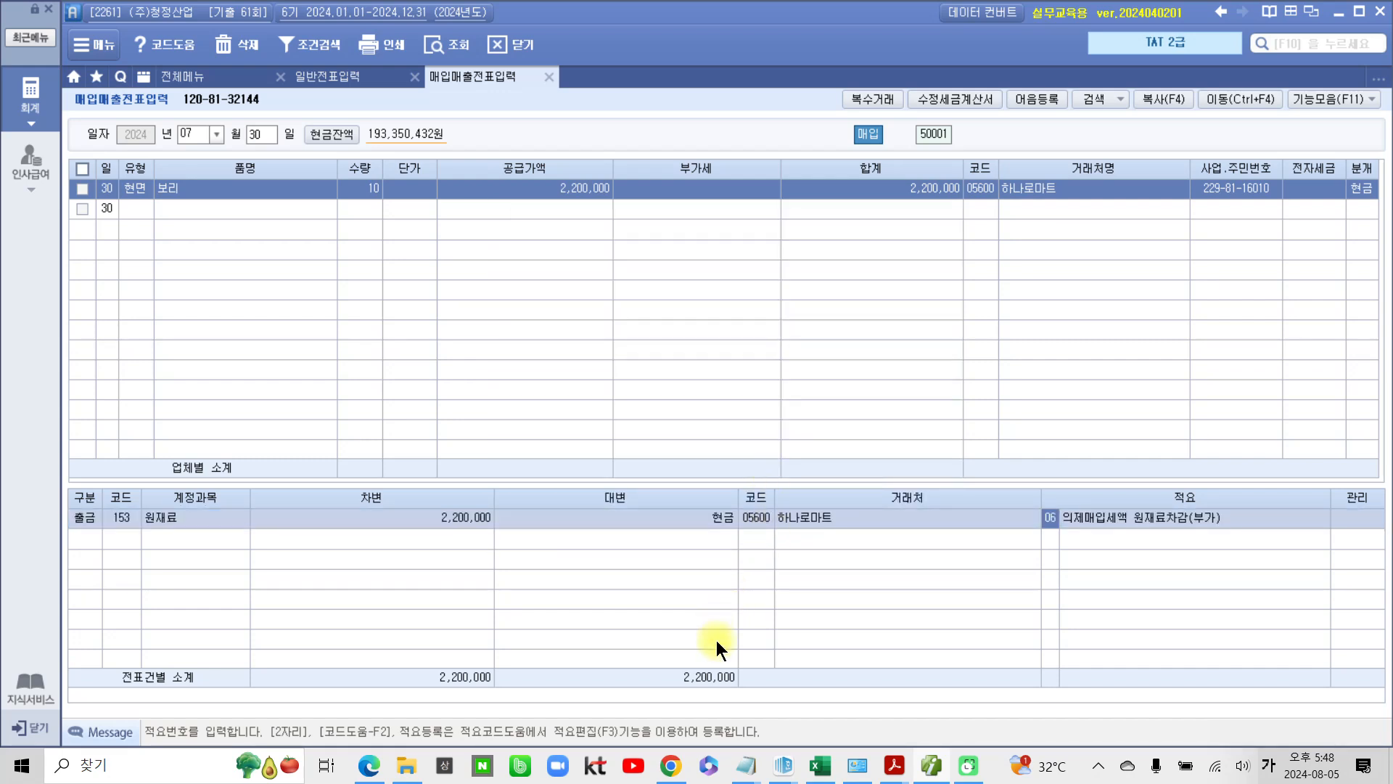
Switch to the exam PDF and highlight the number 2, 예정신고기간의 and 의제매입세액공제신고서를 in the second 수행과제 item
click(928, 769)
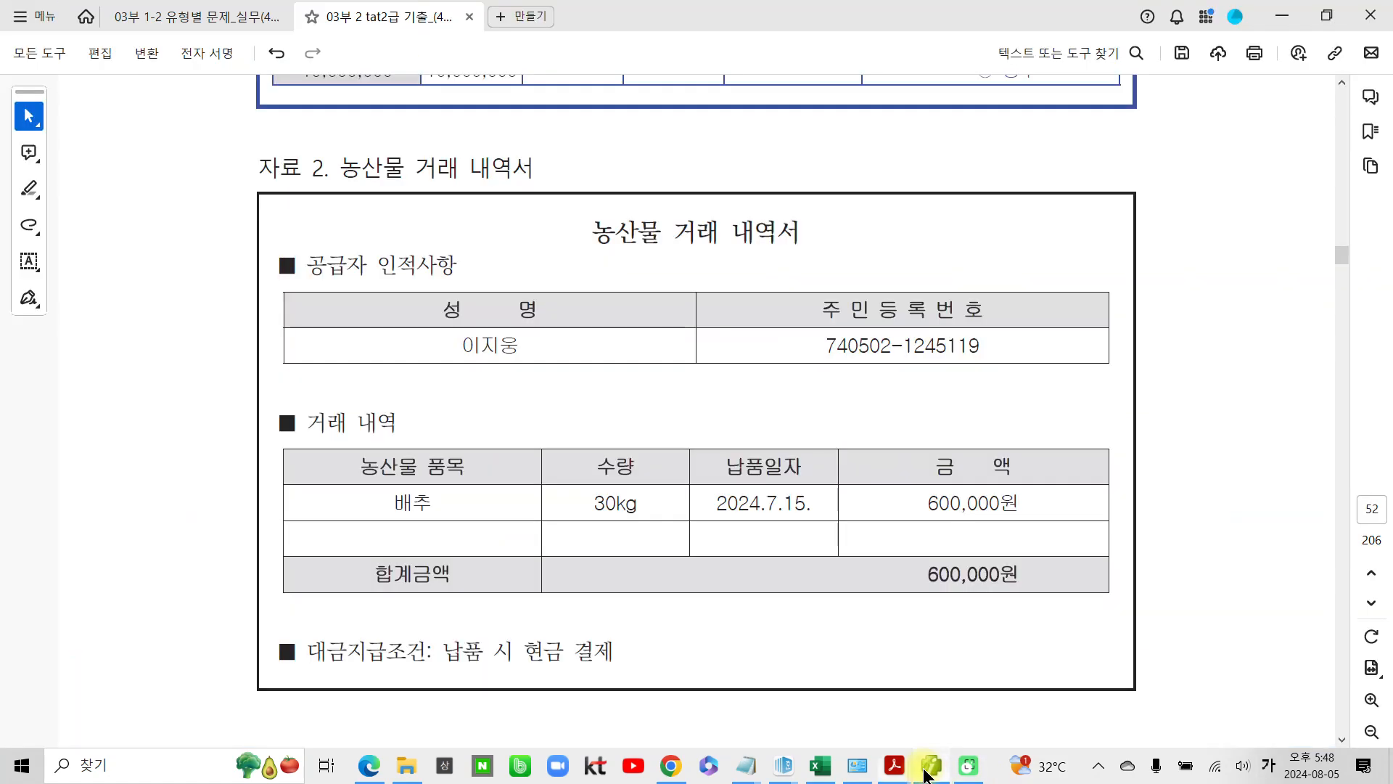
mouse_move(898, 770)
click(964, 694)
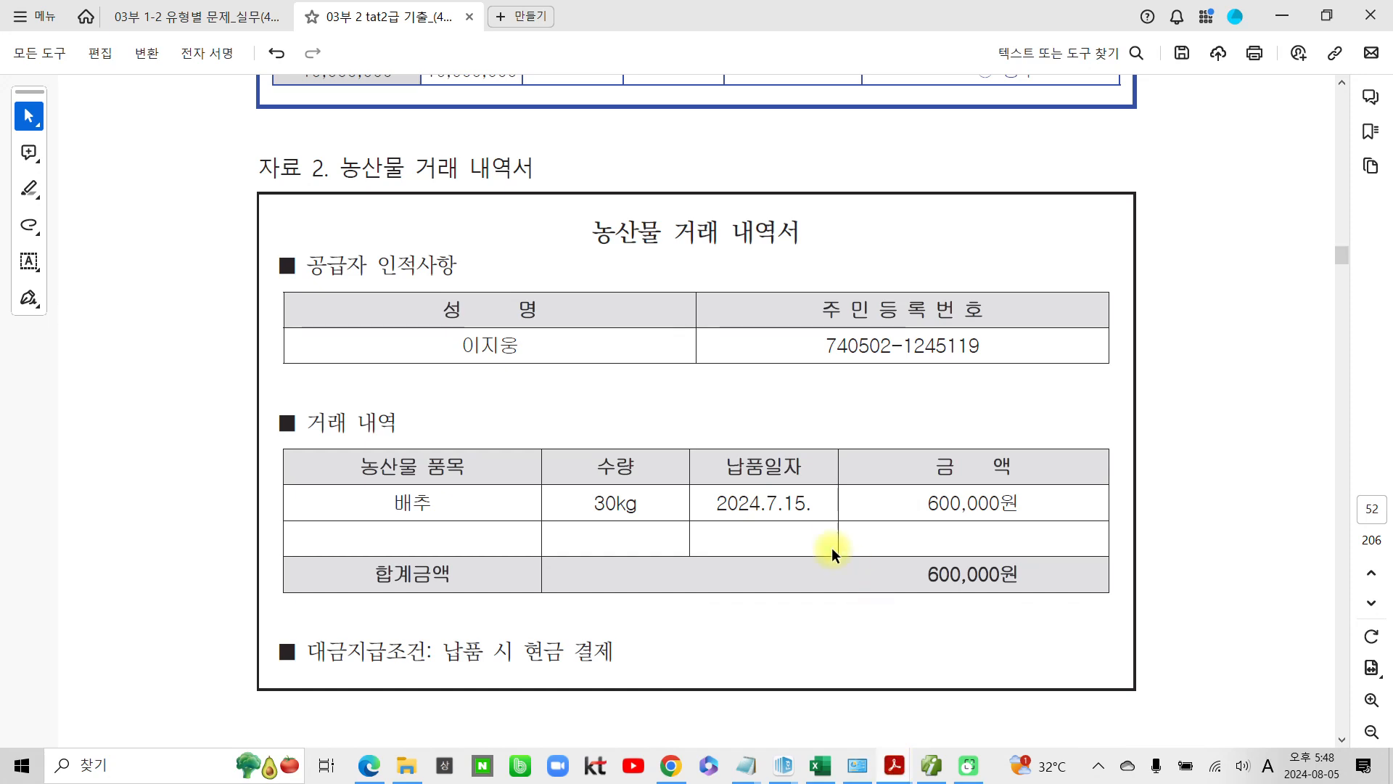
scroll(643, 560, down, 15)
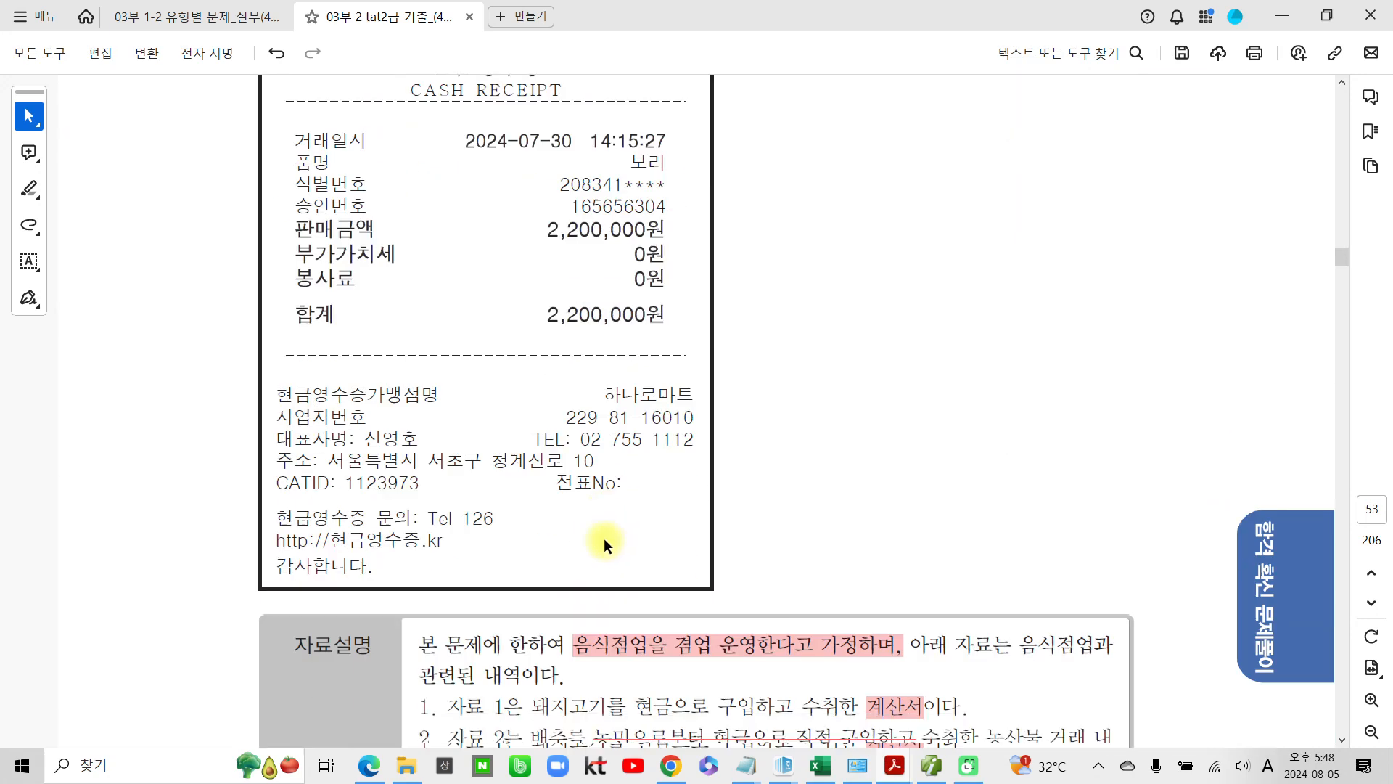
scroll(604, 538, down, 10)
drag(420, 382, 429, 371)
click(482, 410)
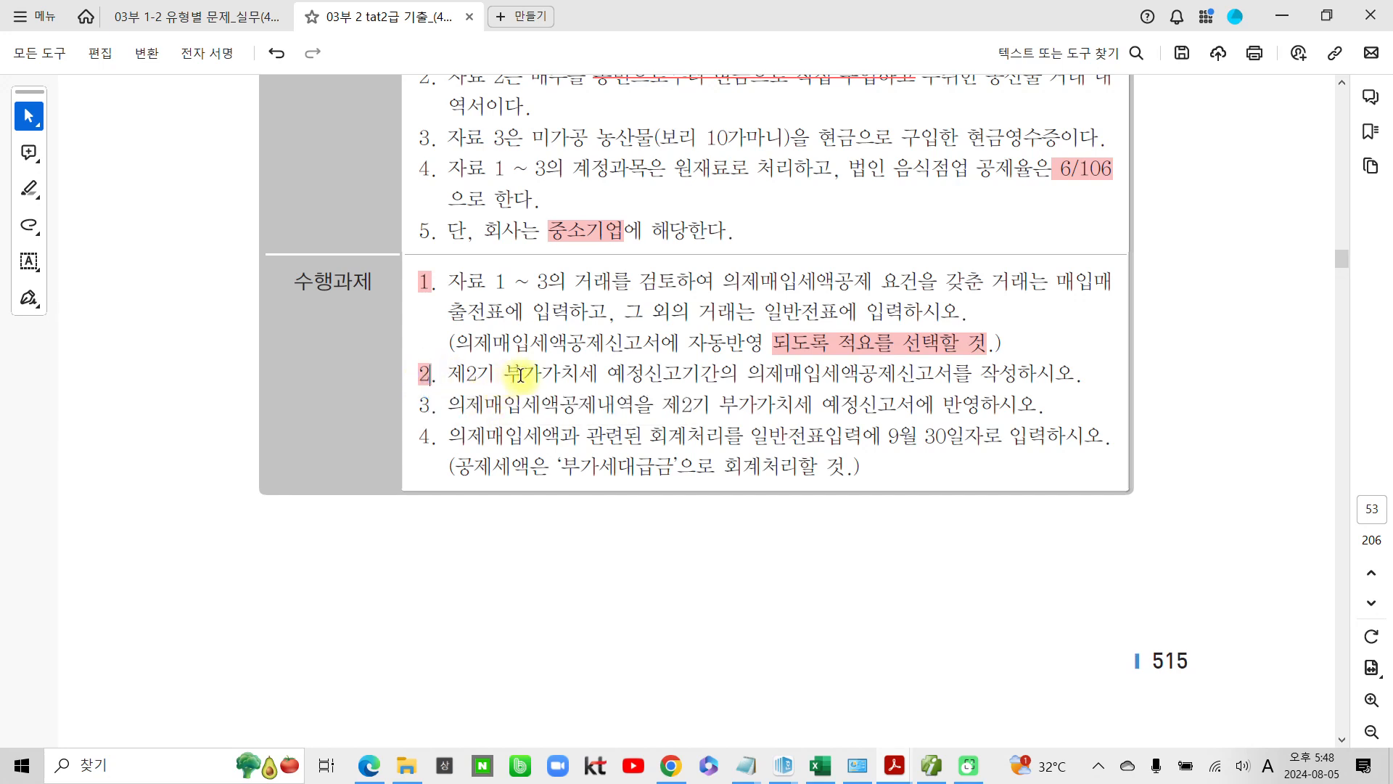
double_click(697, 372)
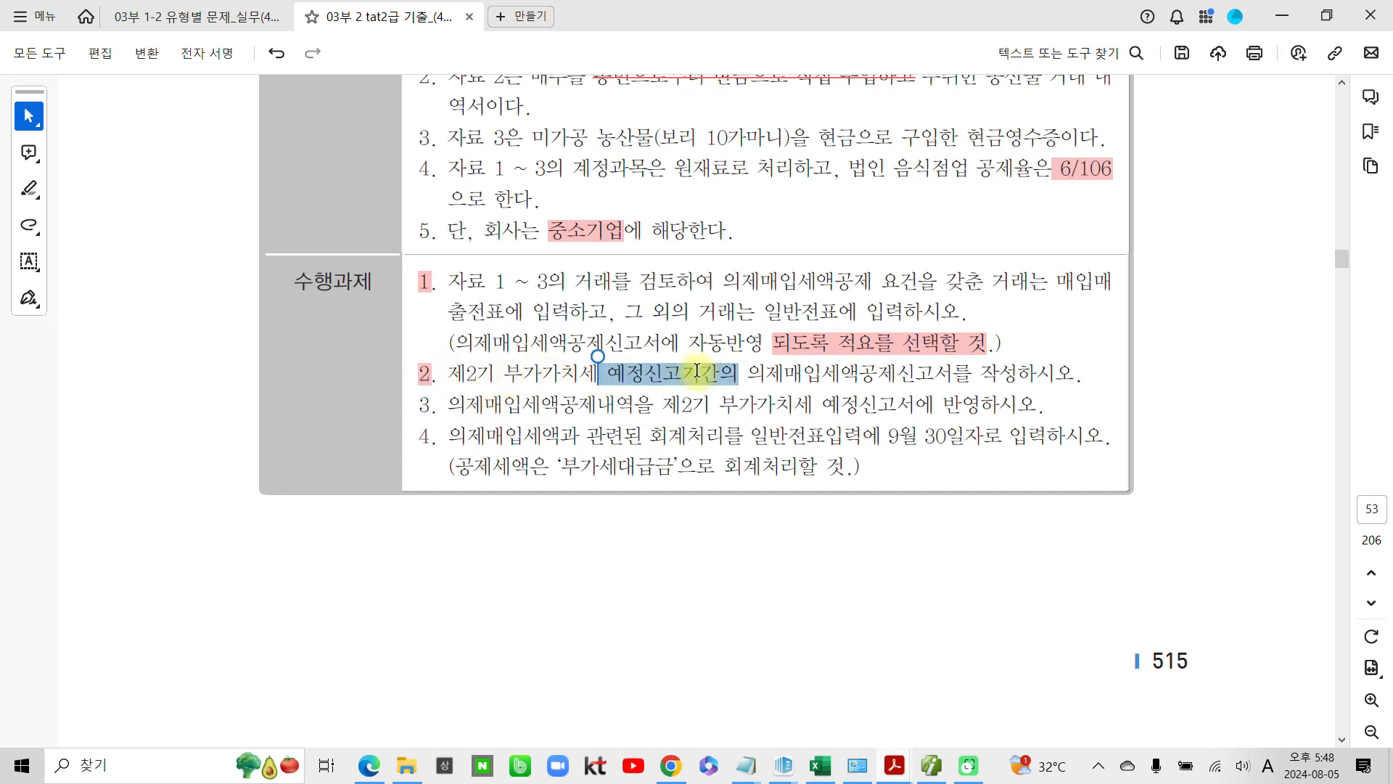
click(759, 411)
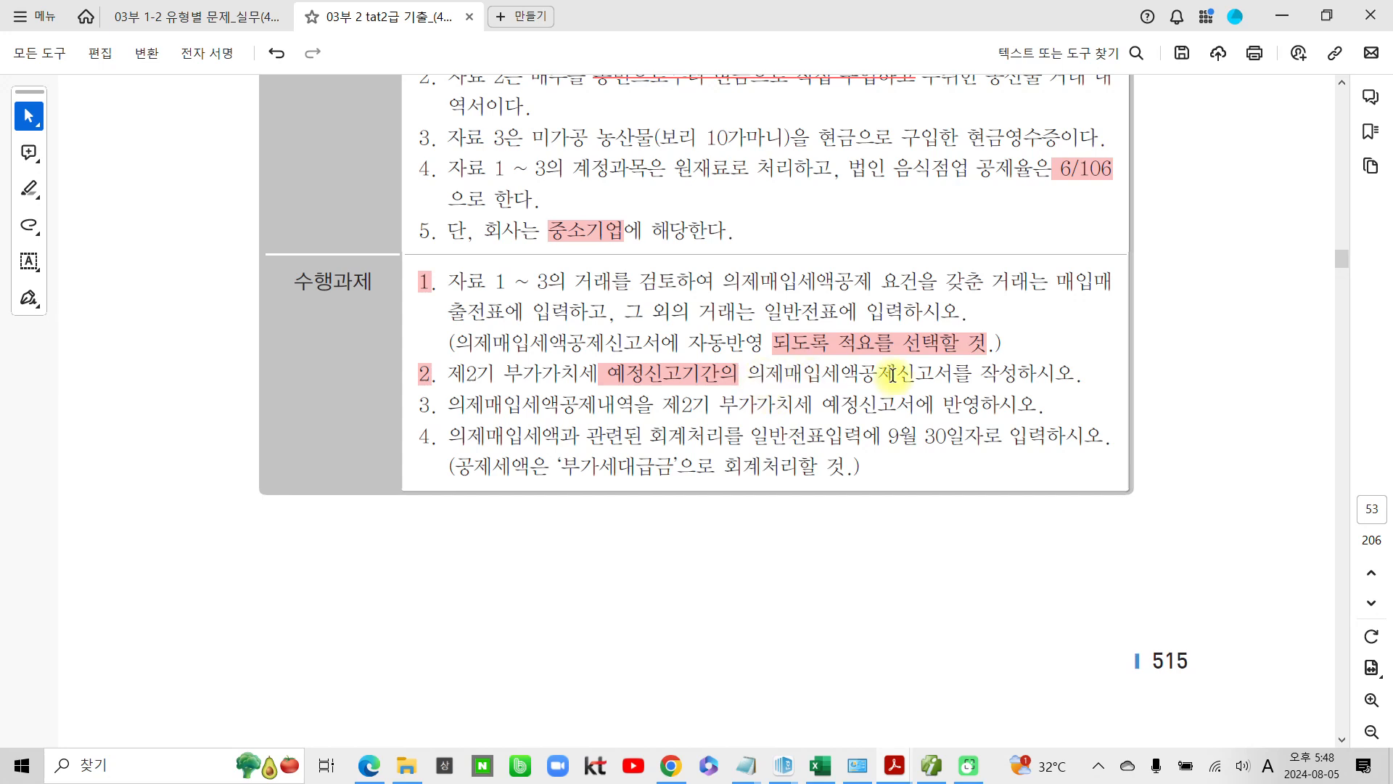
mouse_move(740, 378)
mouse_down()
mouse_move(967, 375)
mouse_move(608, 374)
mouse_move(746, 373)
mouse_up()
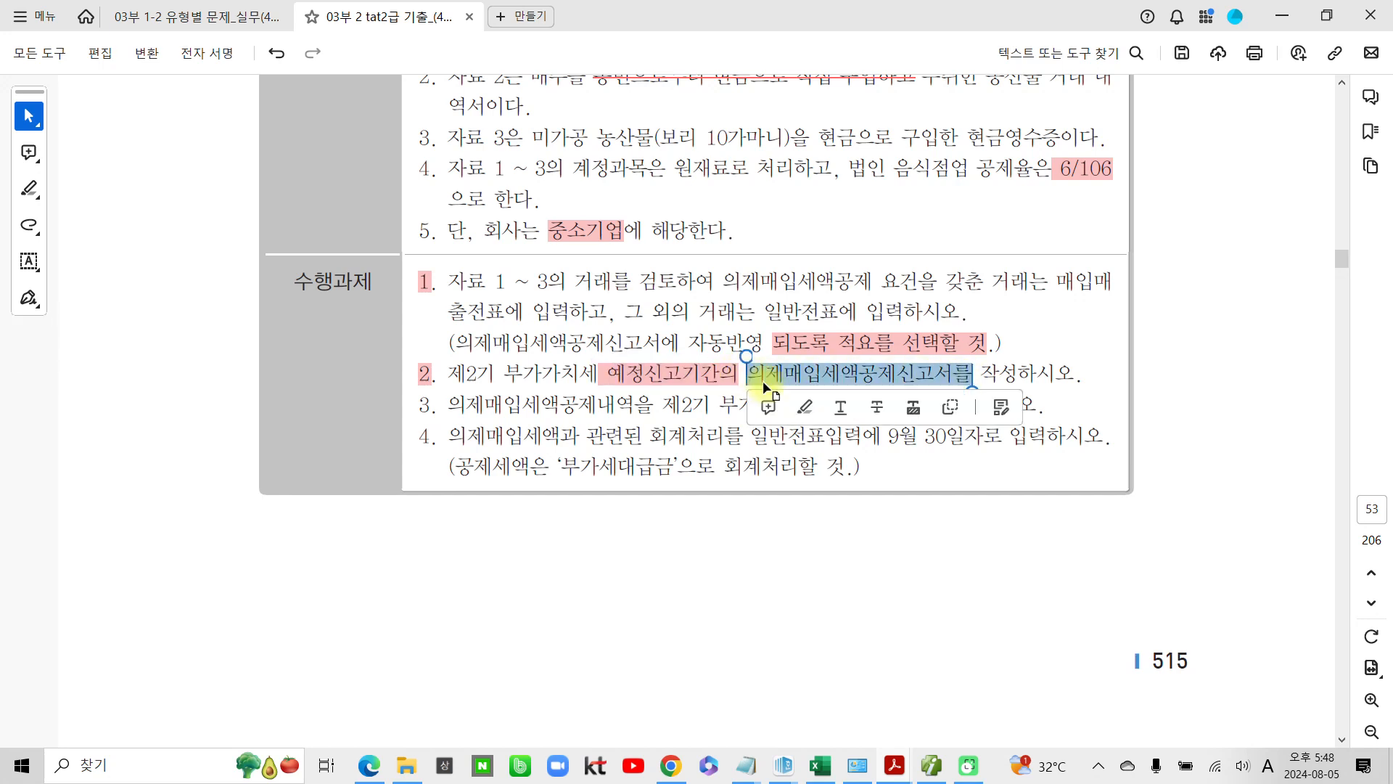
click(818, 407)
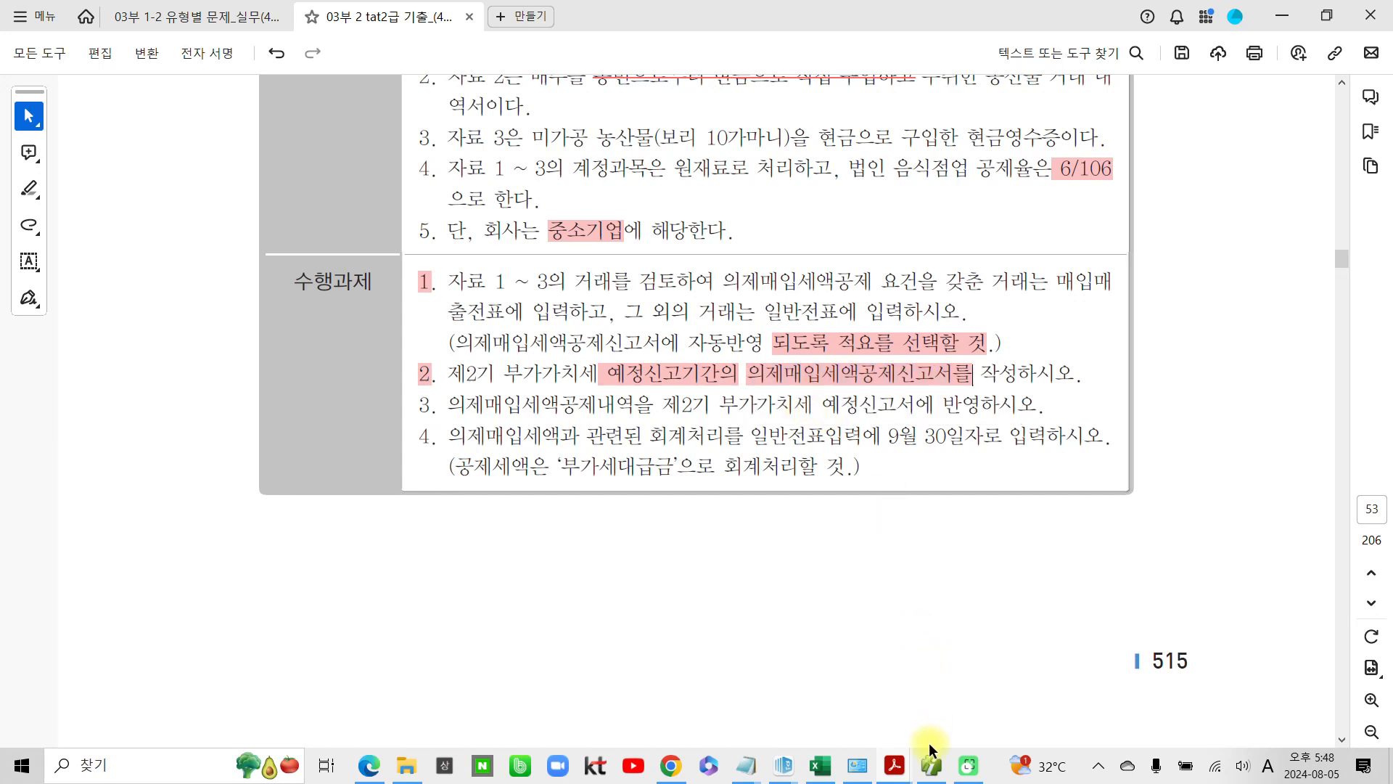
Return to the accounting program and open the 의제매입세액공제신고서 for the period 2024년 07월 to 09월
click(931, 763)
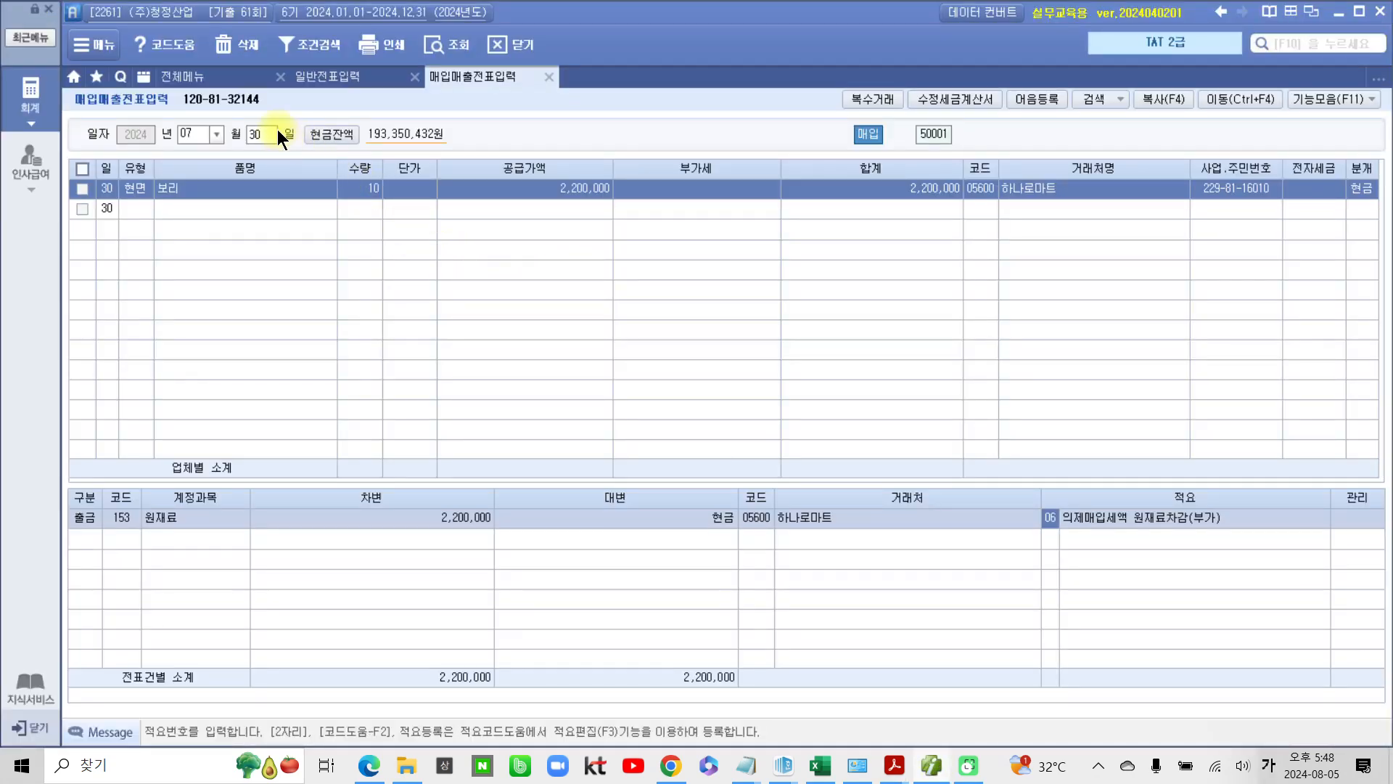
click(215, 81)
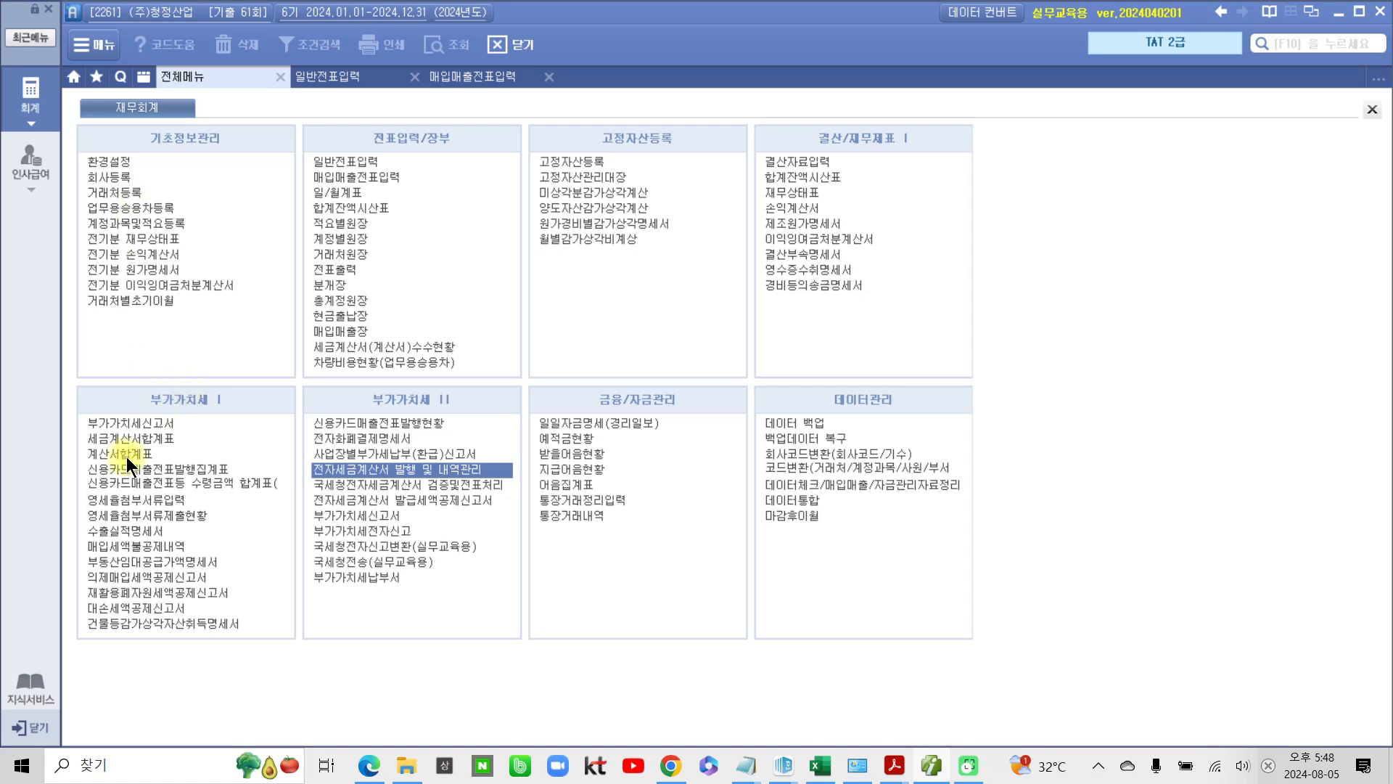
click(189, 577)
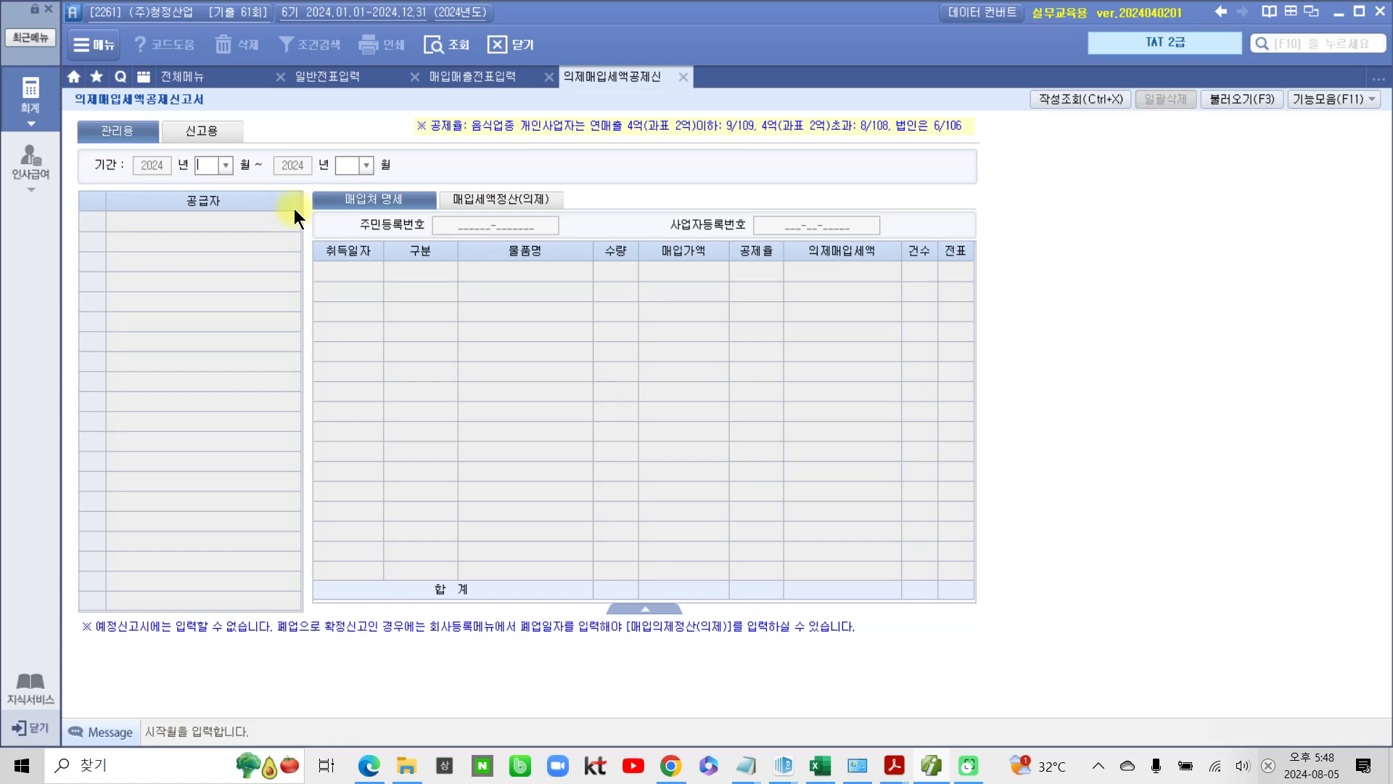
text(07)
key(Return)
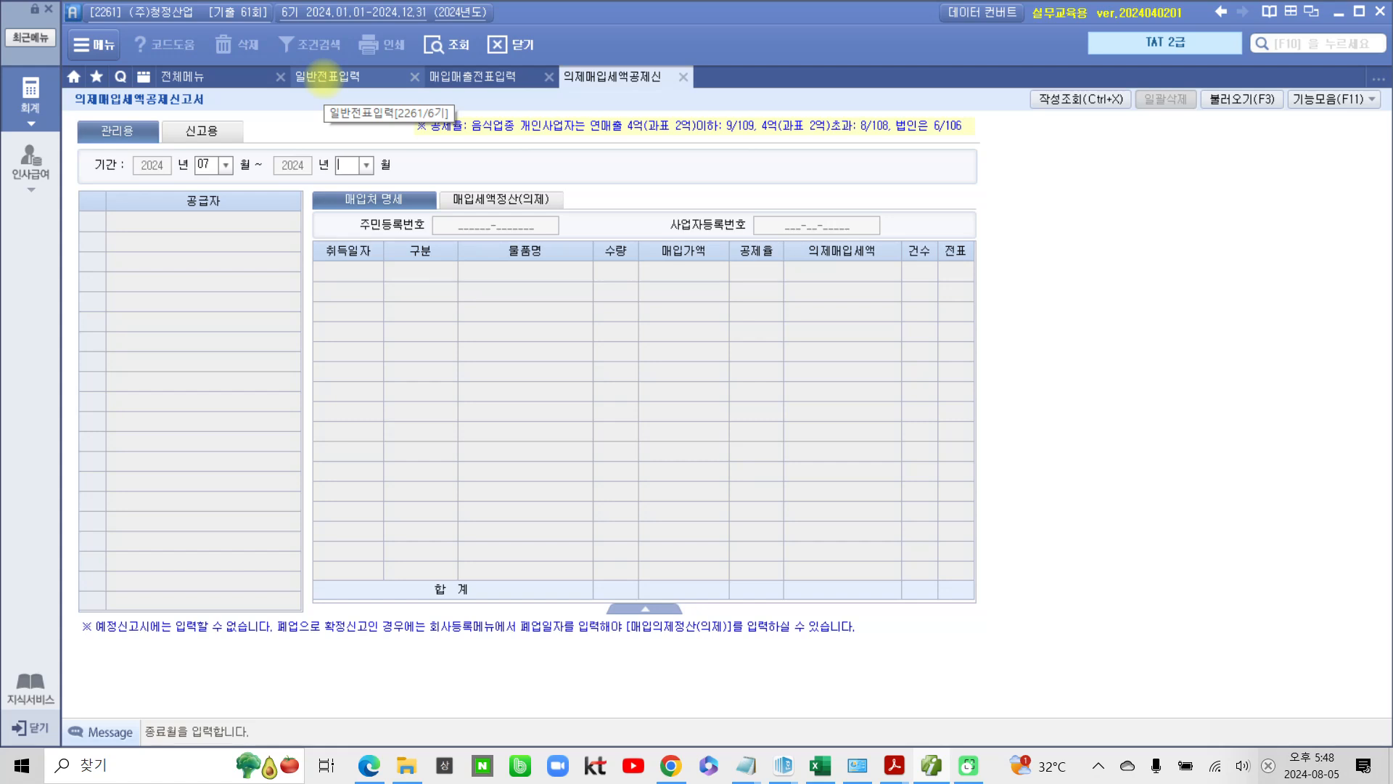
text(09)
key(Return)
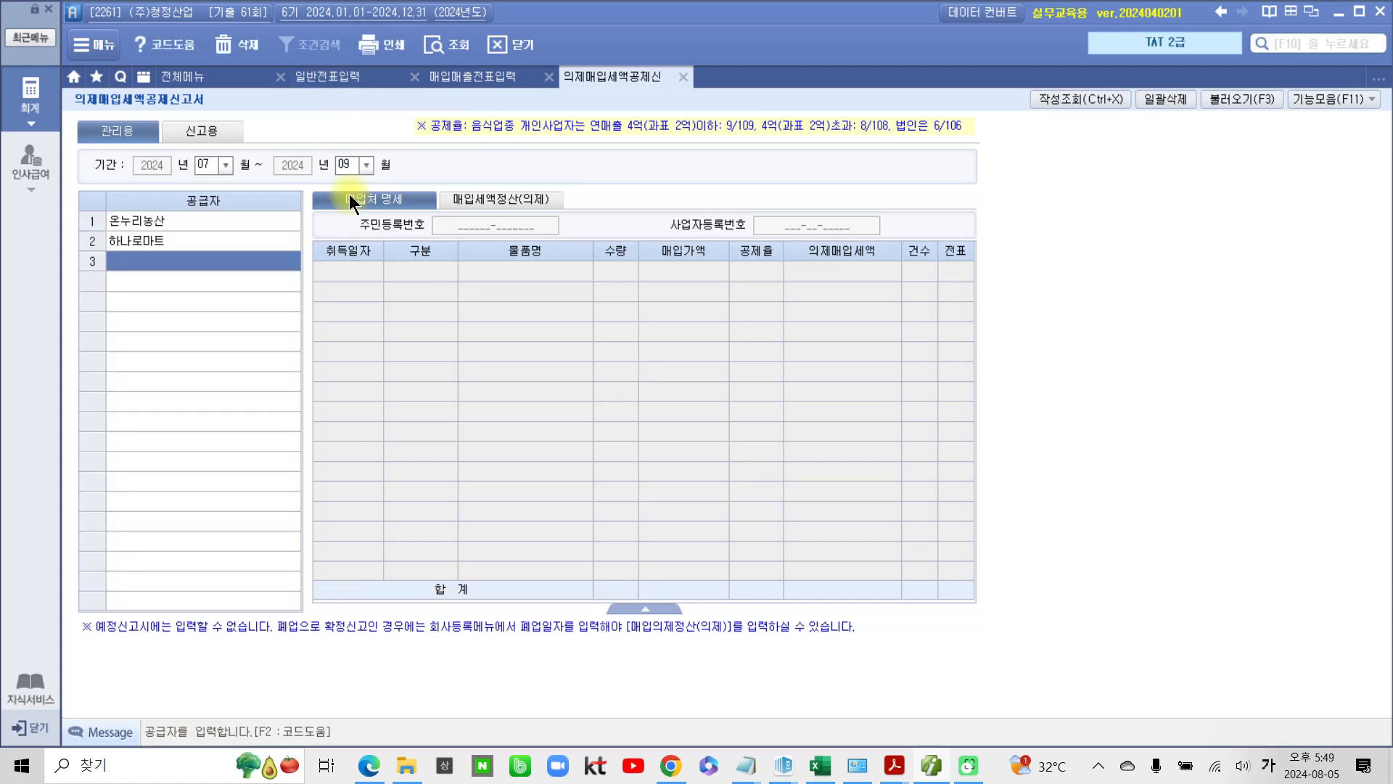
Review both suppliers' purchase details and set the 공제율 of 온누리농산's 돼지고기 purchase to 6/106
click(173, 221)
click(174, 241)
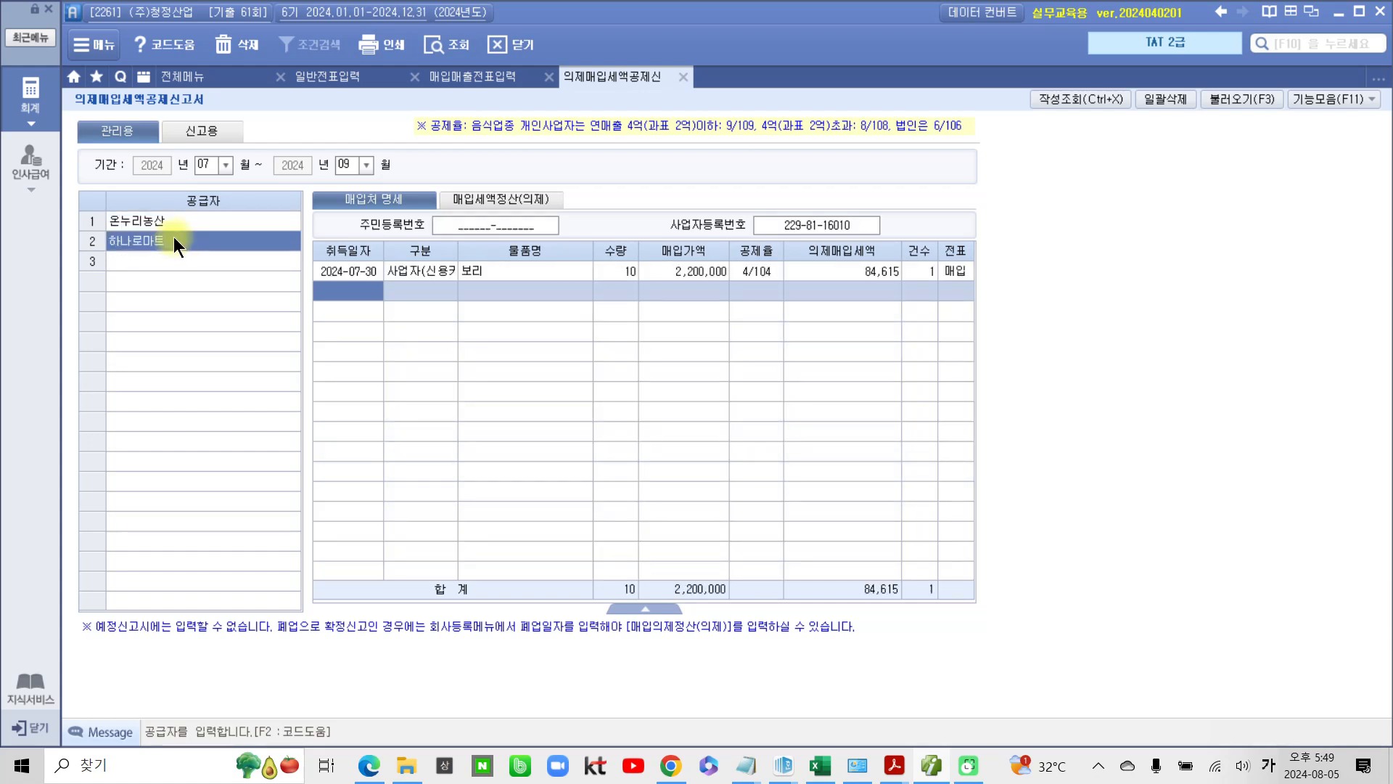
click(171, 221)
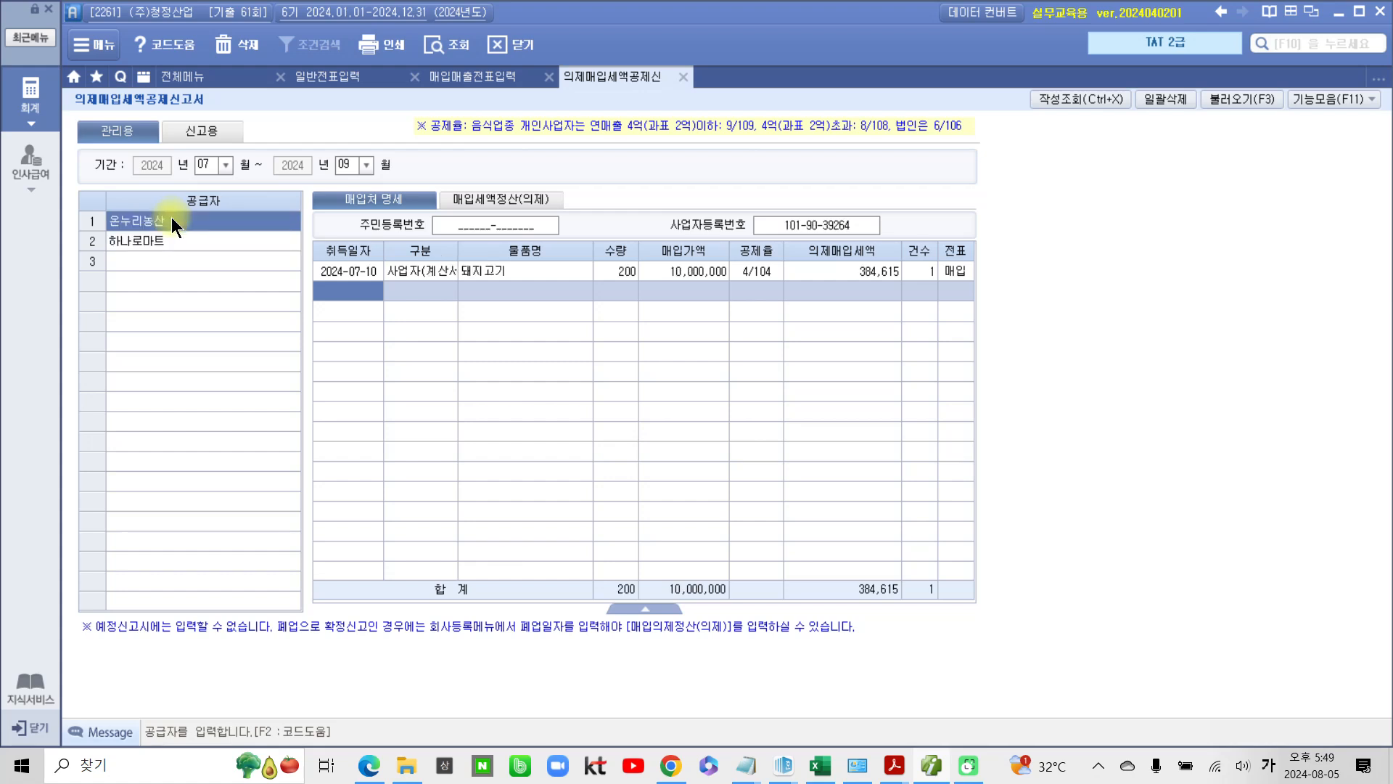
click(767, 272)
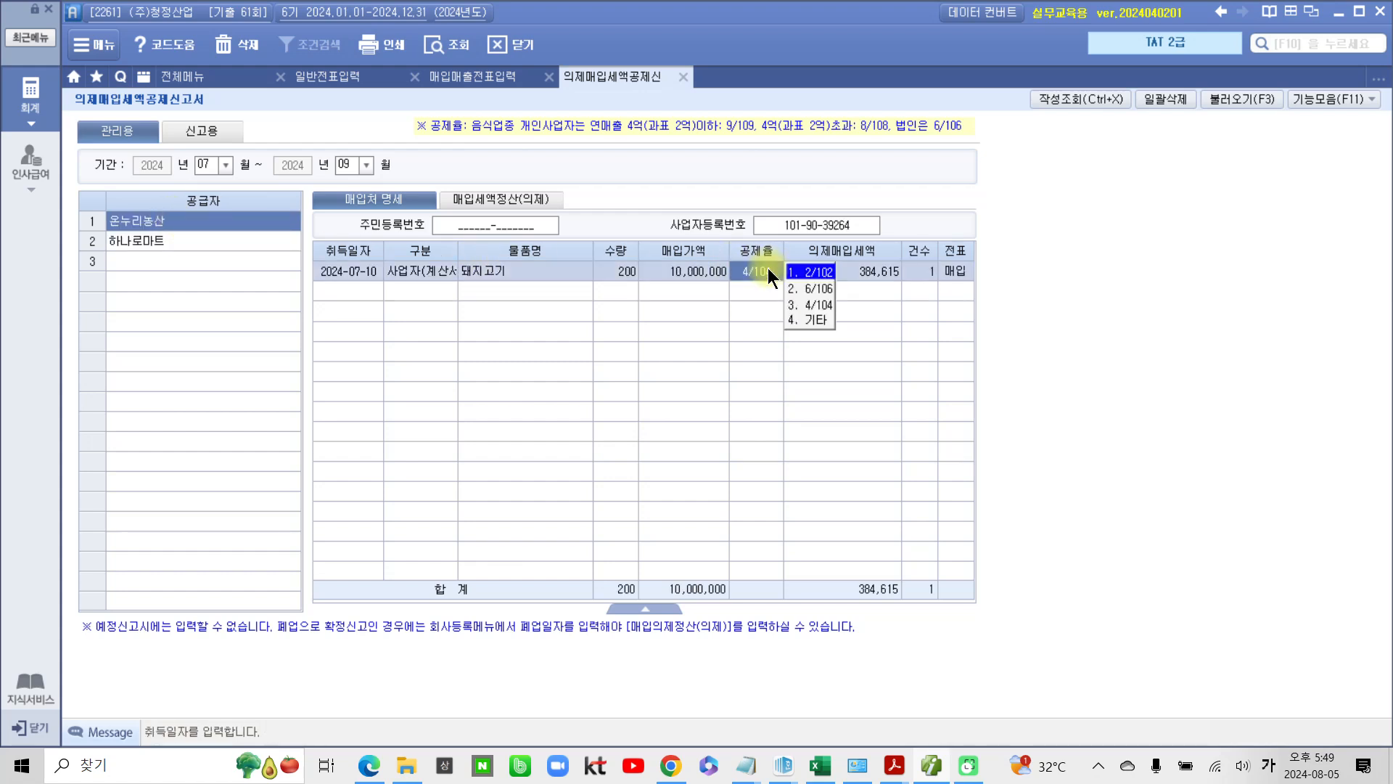
click(809, 287)
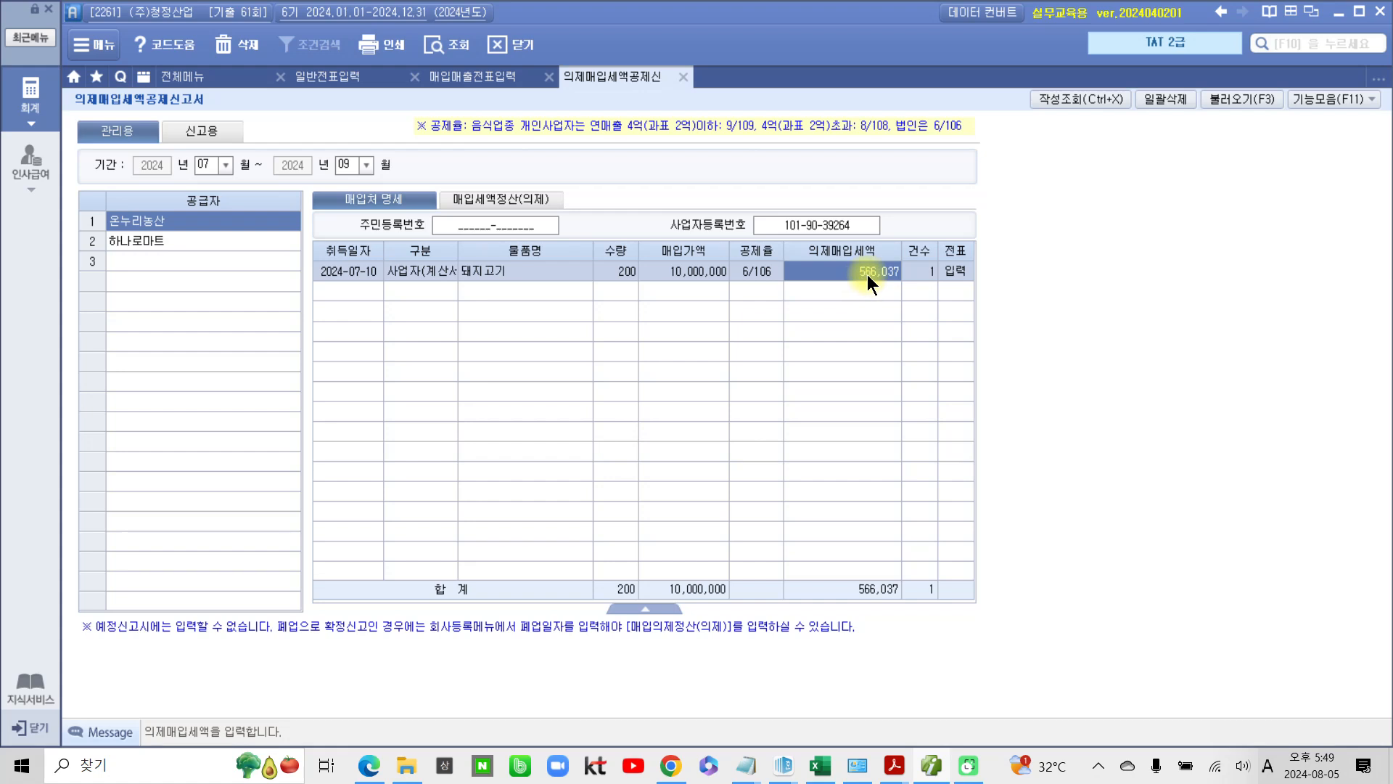
Set the 공제율 of 하나로마트's 보리 purchase to 6/106
click(128, 241)
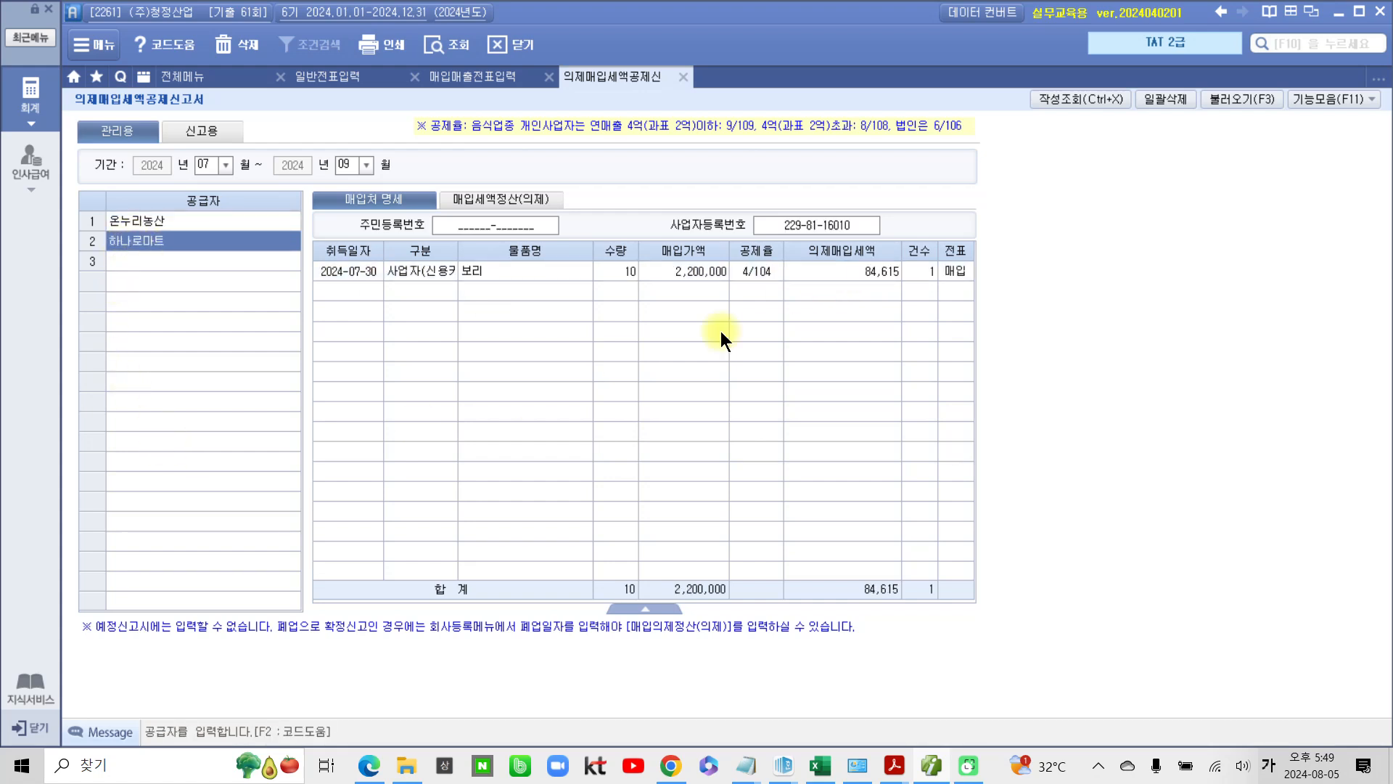
click(751, 268)
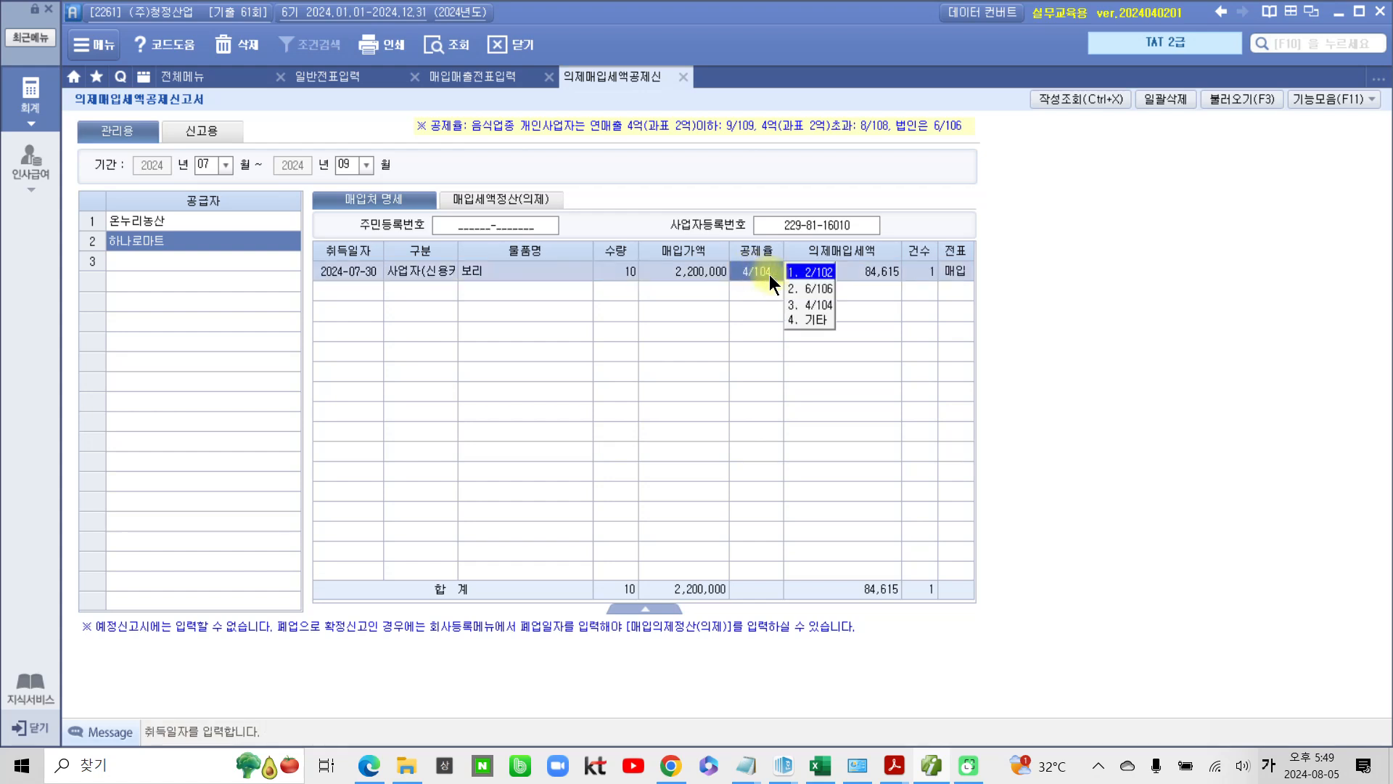
click(807, 288)
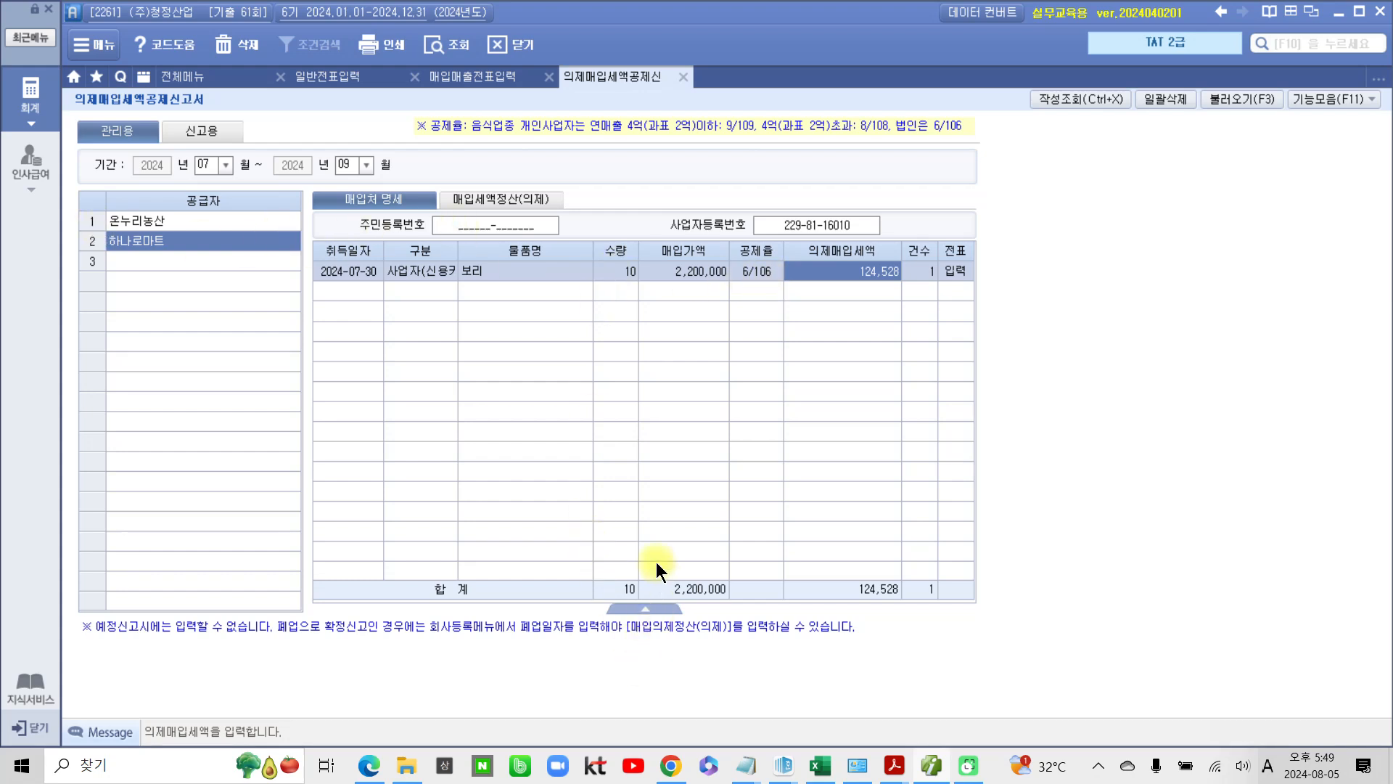
Expand the summary below the 매입처 명세 and examine the total row of 의제매입세액 계
click(652, 610)
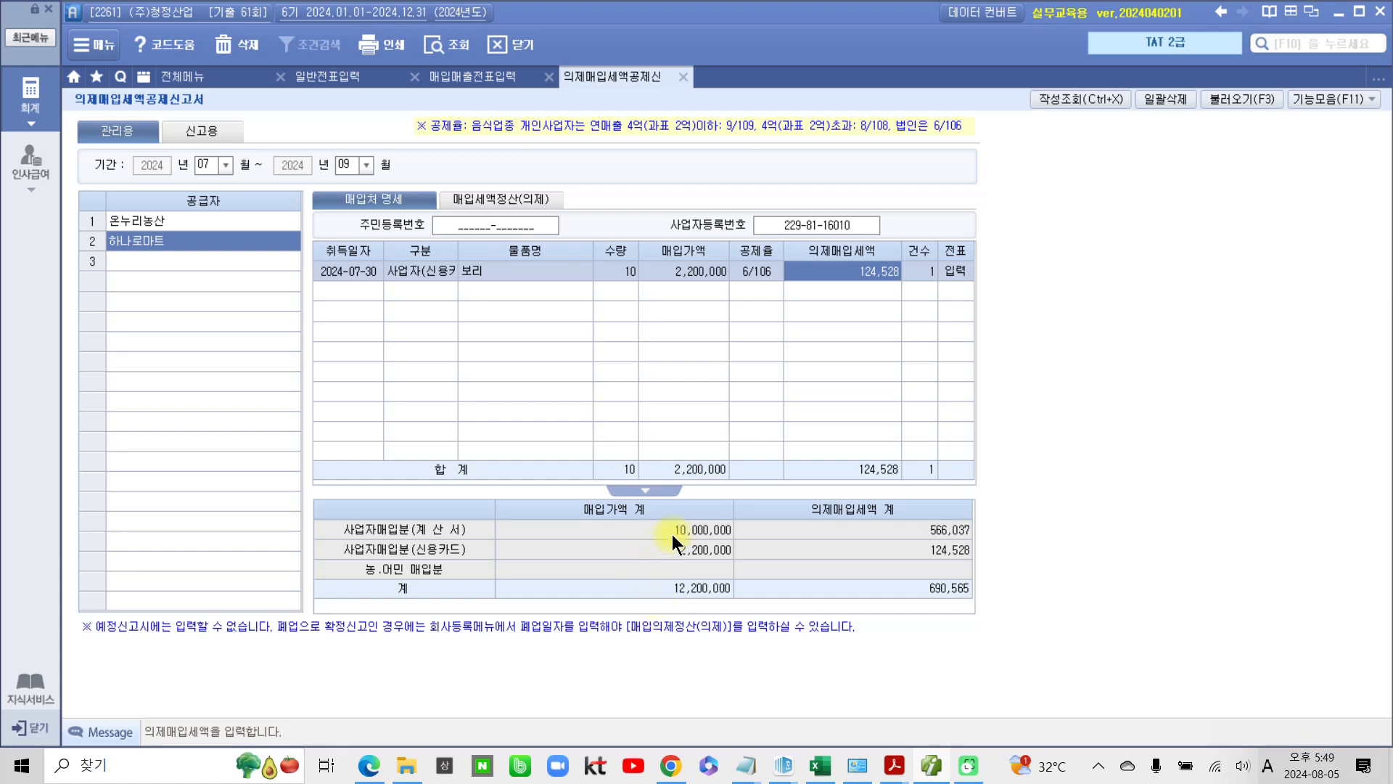
key(ctrl+2)
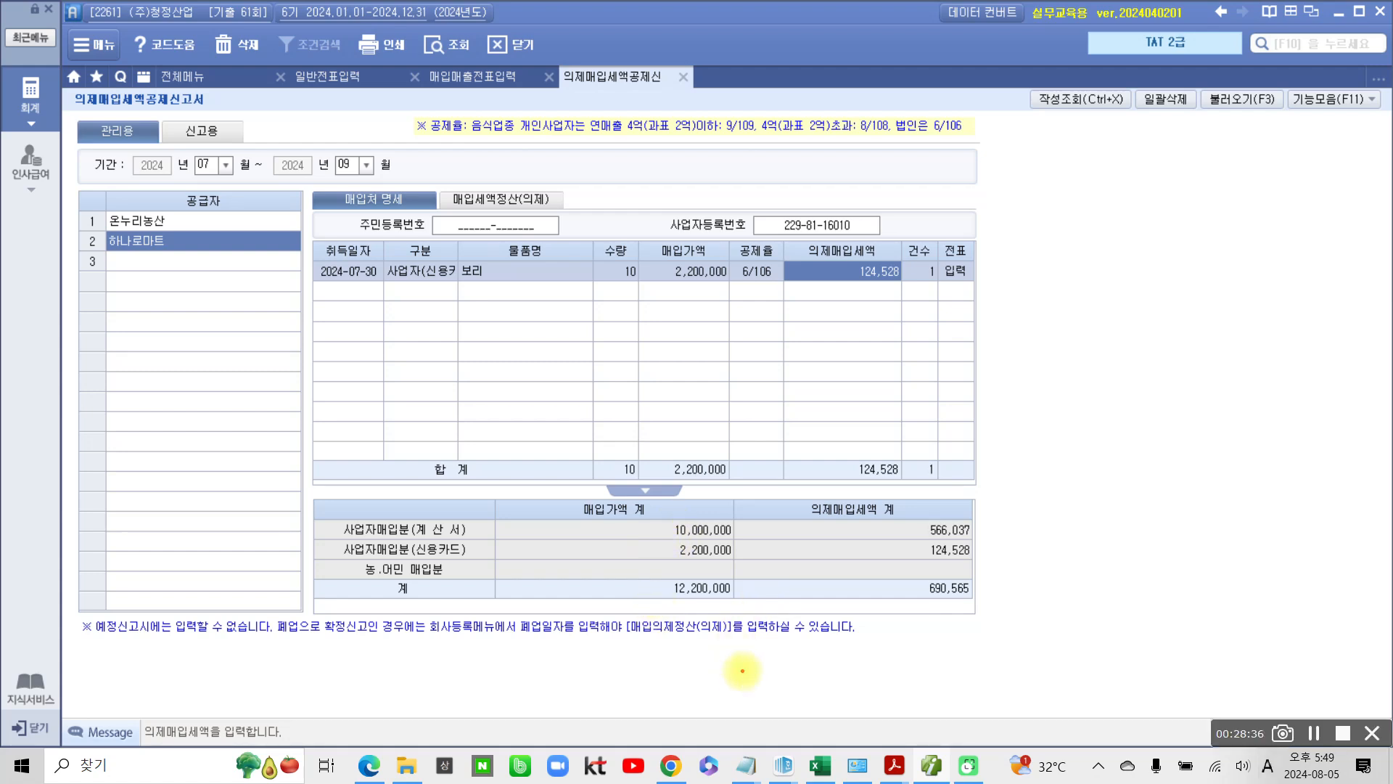
mouse_move(420, 618)
mouse_down()
mouse_move(362, 581)
mouse_move(429, 608)
mouse_up()
mouse_move(888, 568)
mouse_down()
mouse_move(1004, 616)
mouse_move(840, 568)
mouse_up()
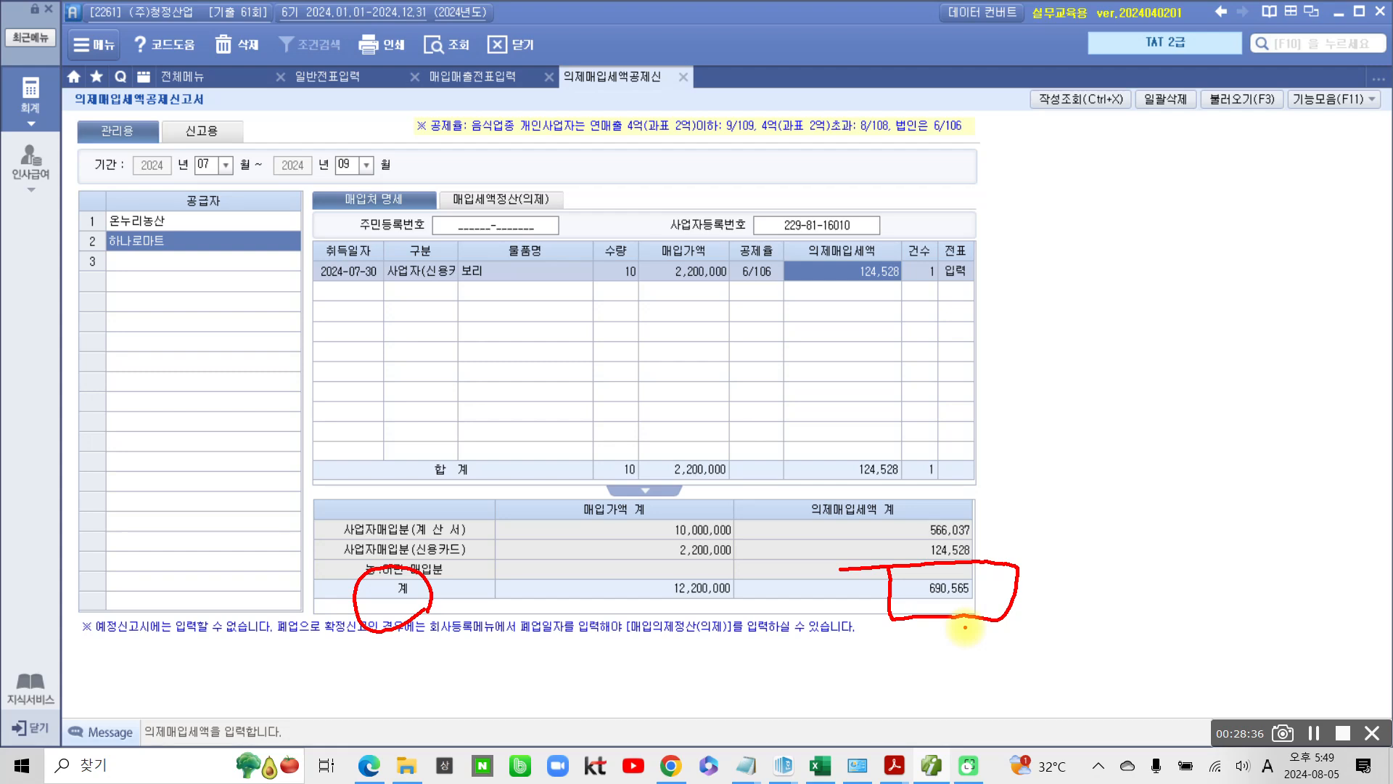
key(Escape)
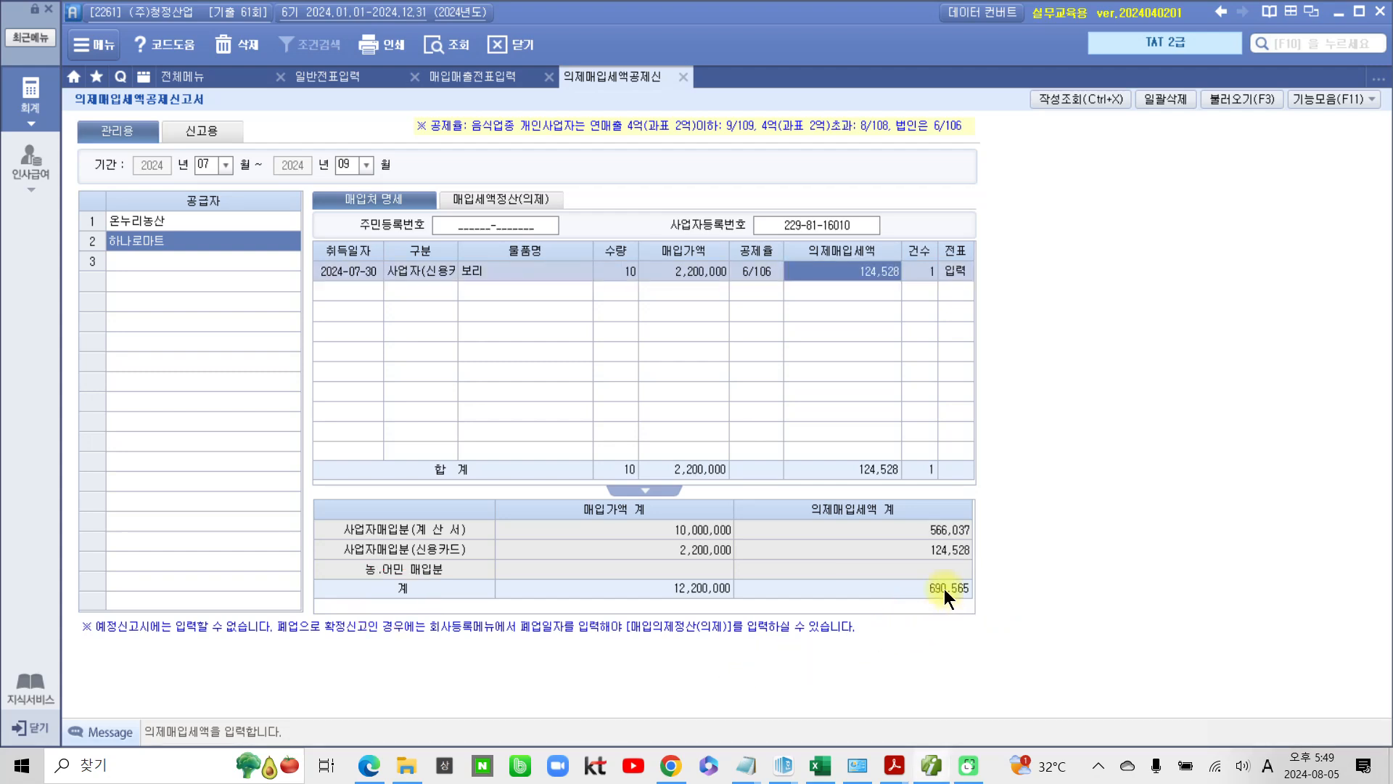
mouse_move(913, 571)
mouse_down()
mouse_move(914, 624)
mouse_move(1005, 566)
mouse_move(899, 580)
mouse_up()
key(Escape)
right_click(964, 585)
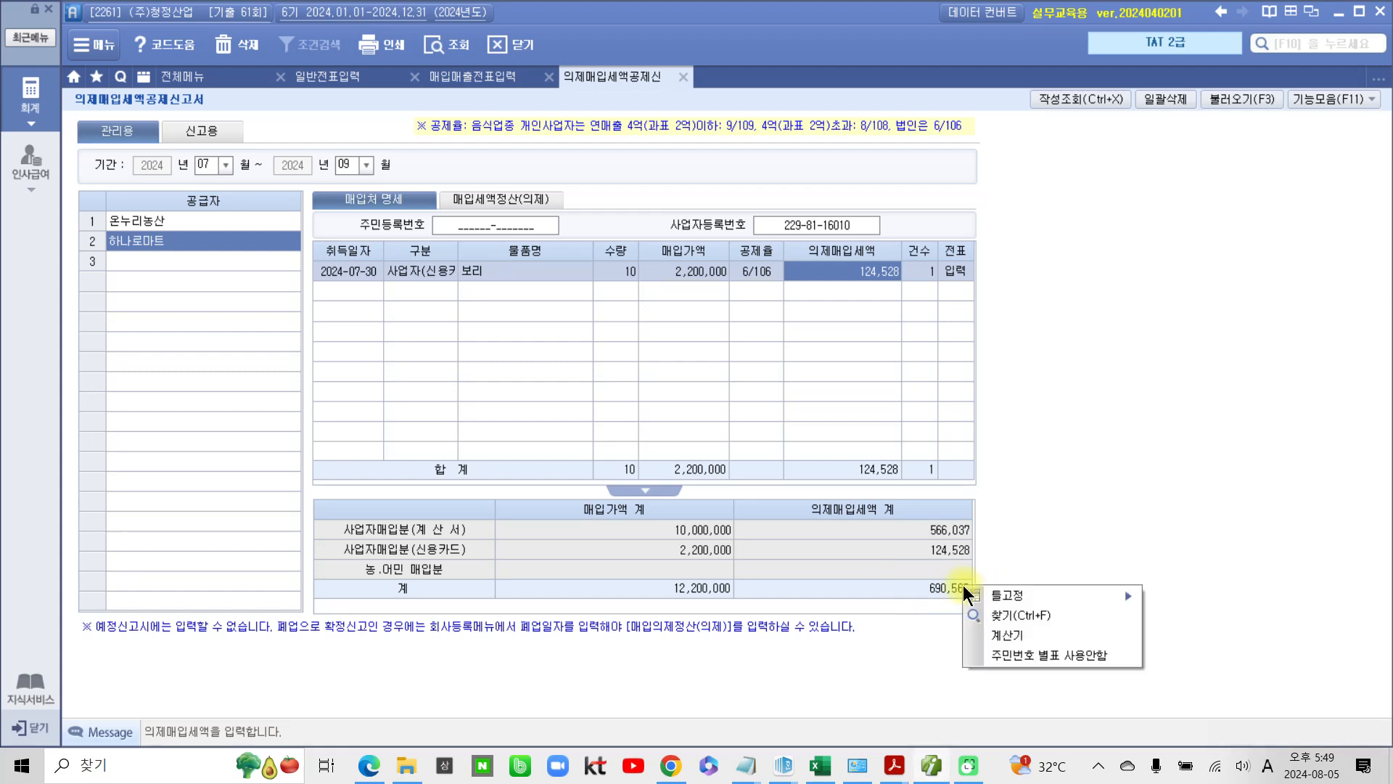
click(933, 634)
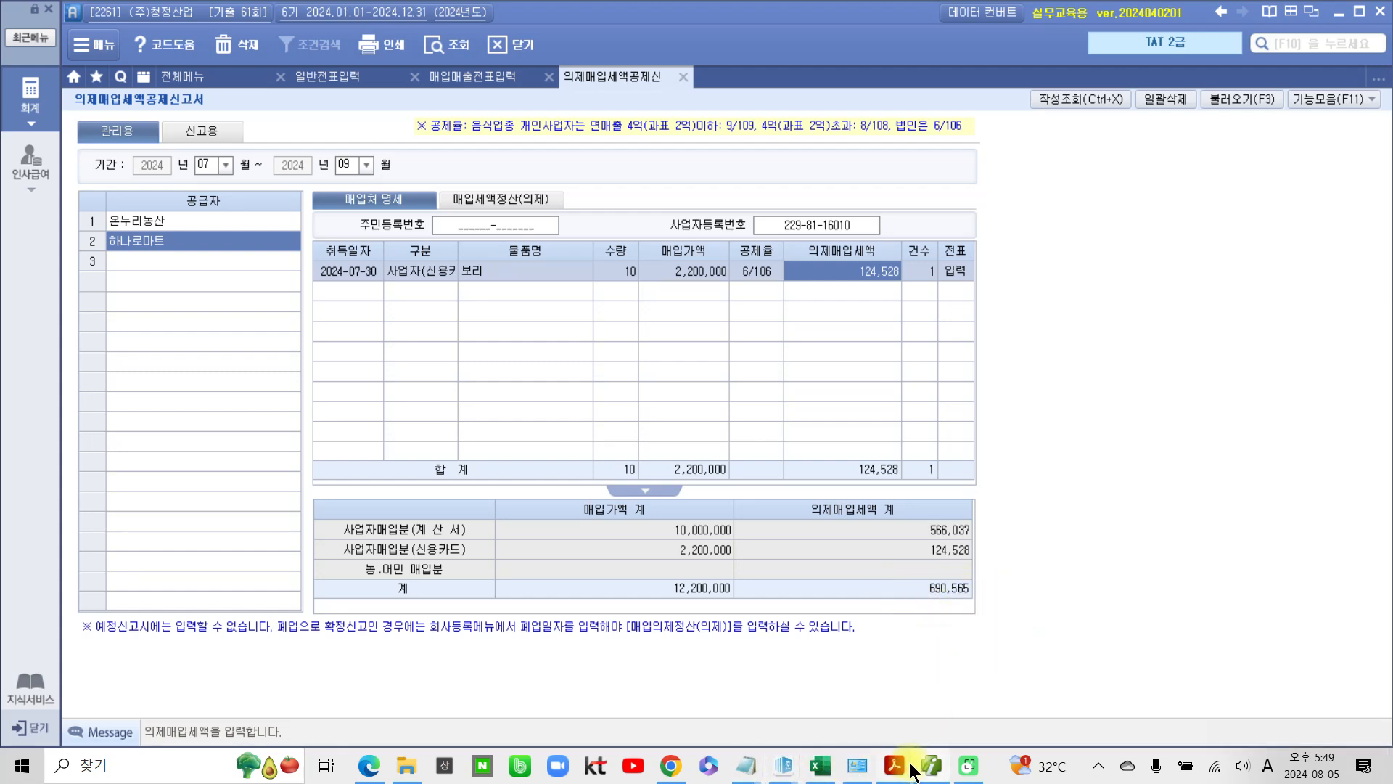
Note the amount 690,565 below the 장부금액 calculation in the untitled Notepad memo, recheck it and minimize the memo
mouse_move(745, 765)
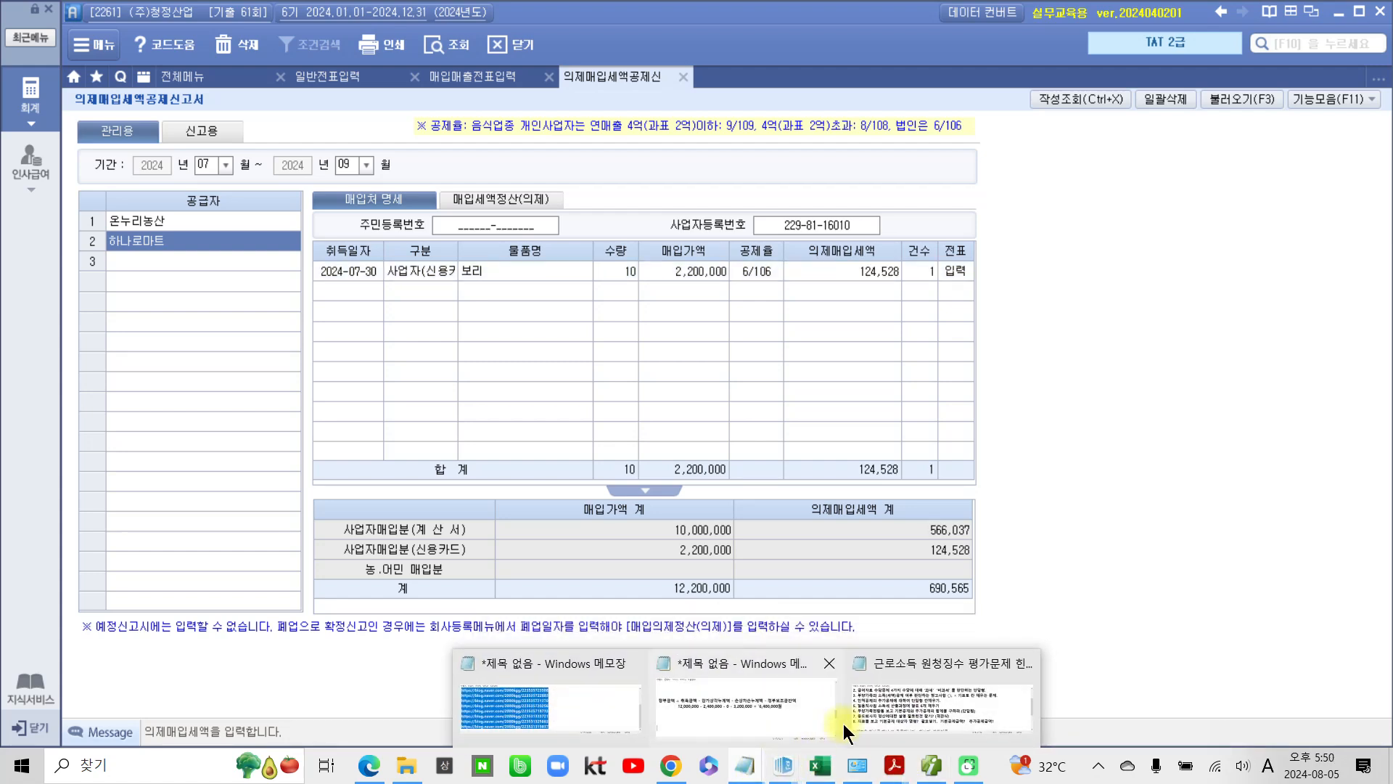
click(774, 717)
click(215, 301)
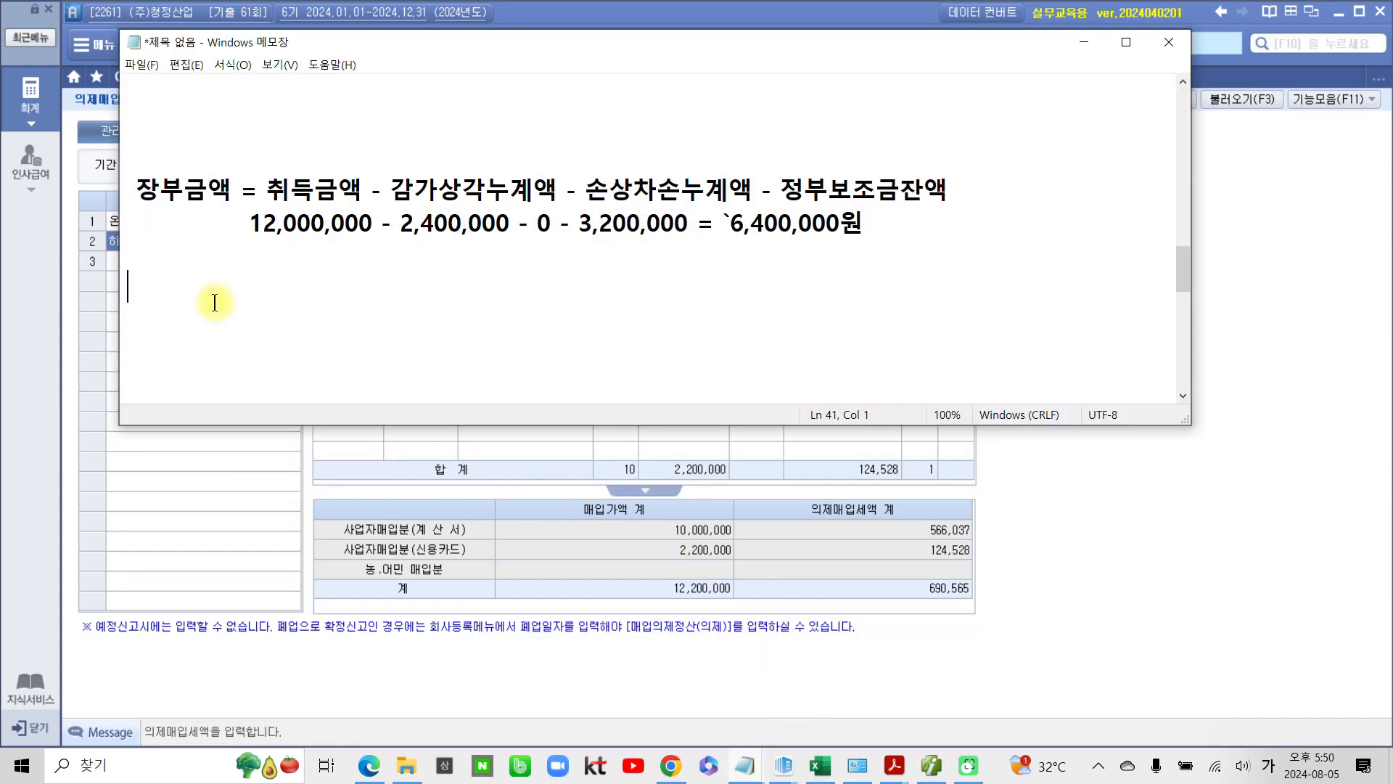
text(690,565)
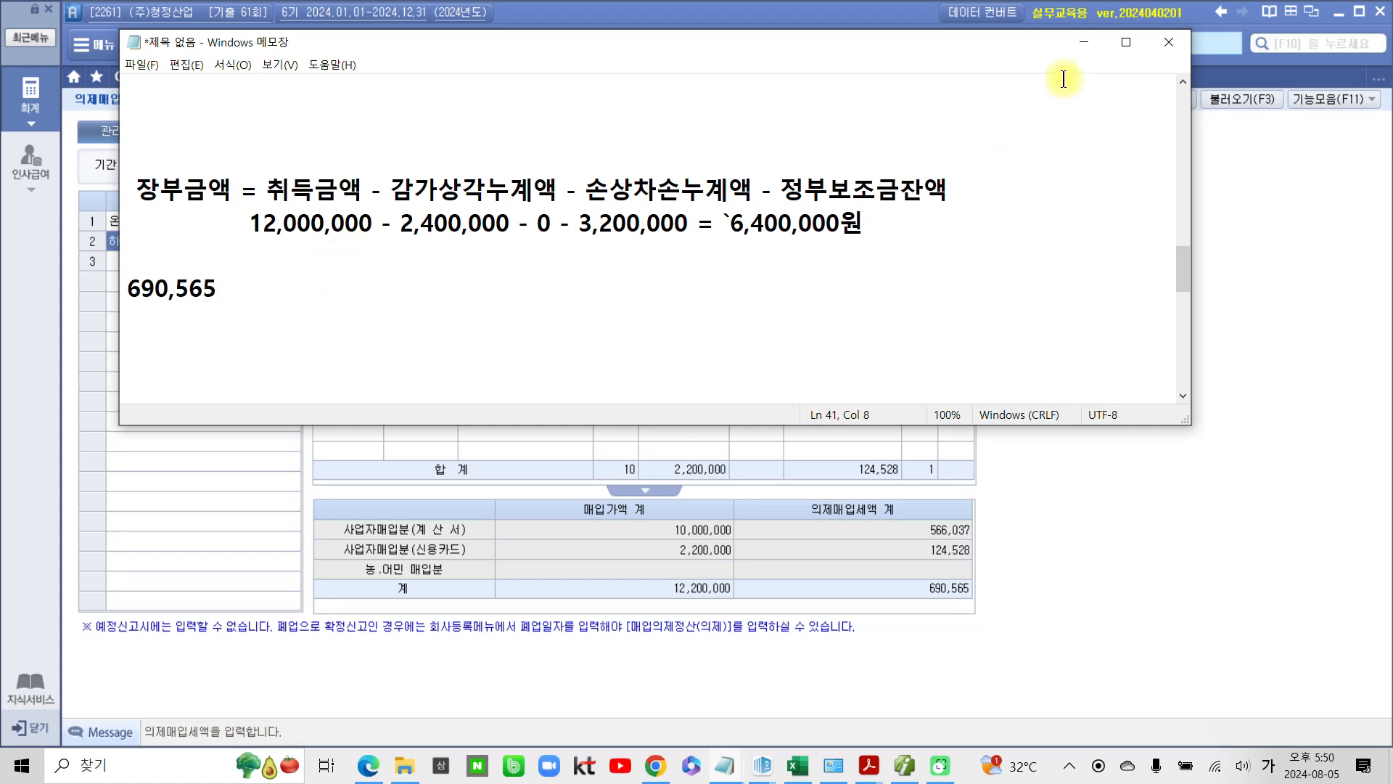
click(1081, 43)
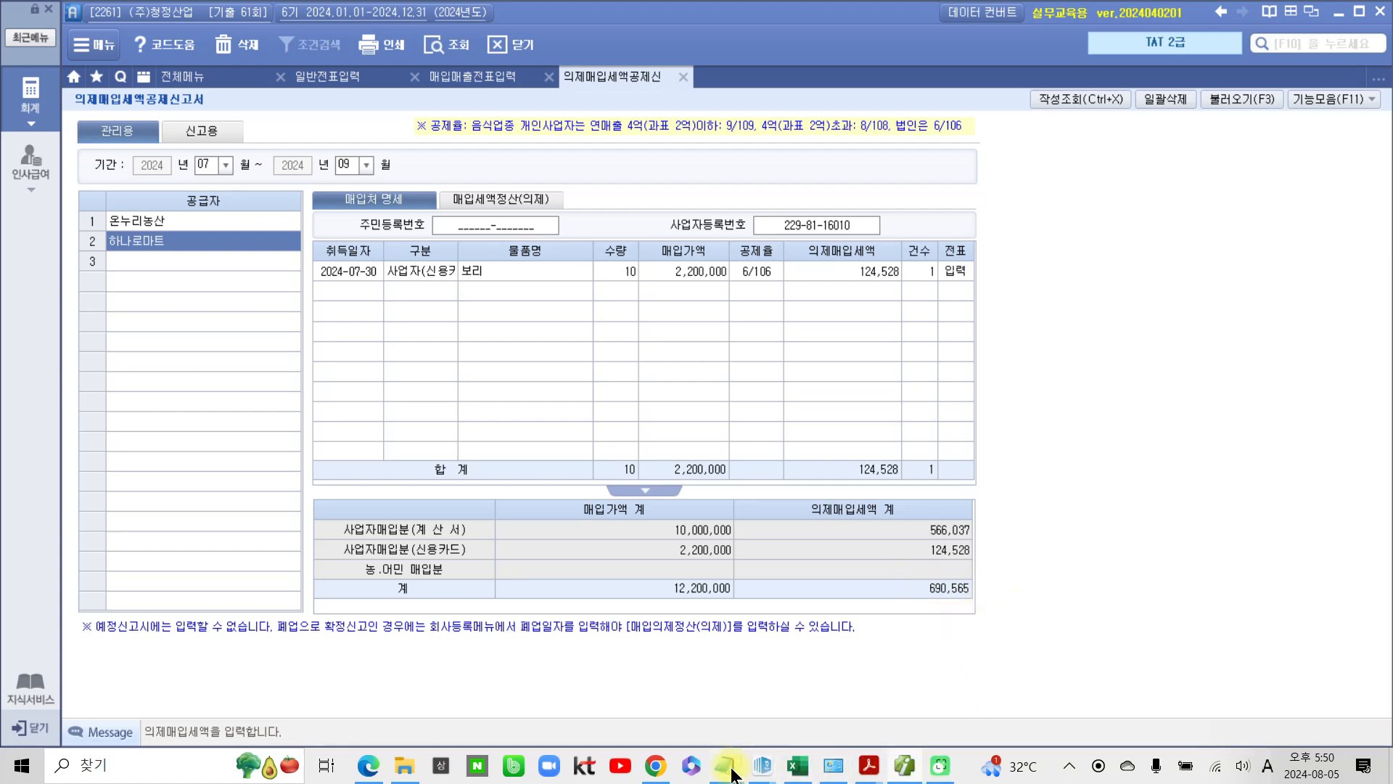
mouse_move(726, 767)
click(686, 715)
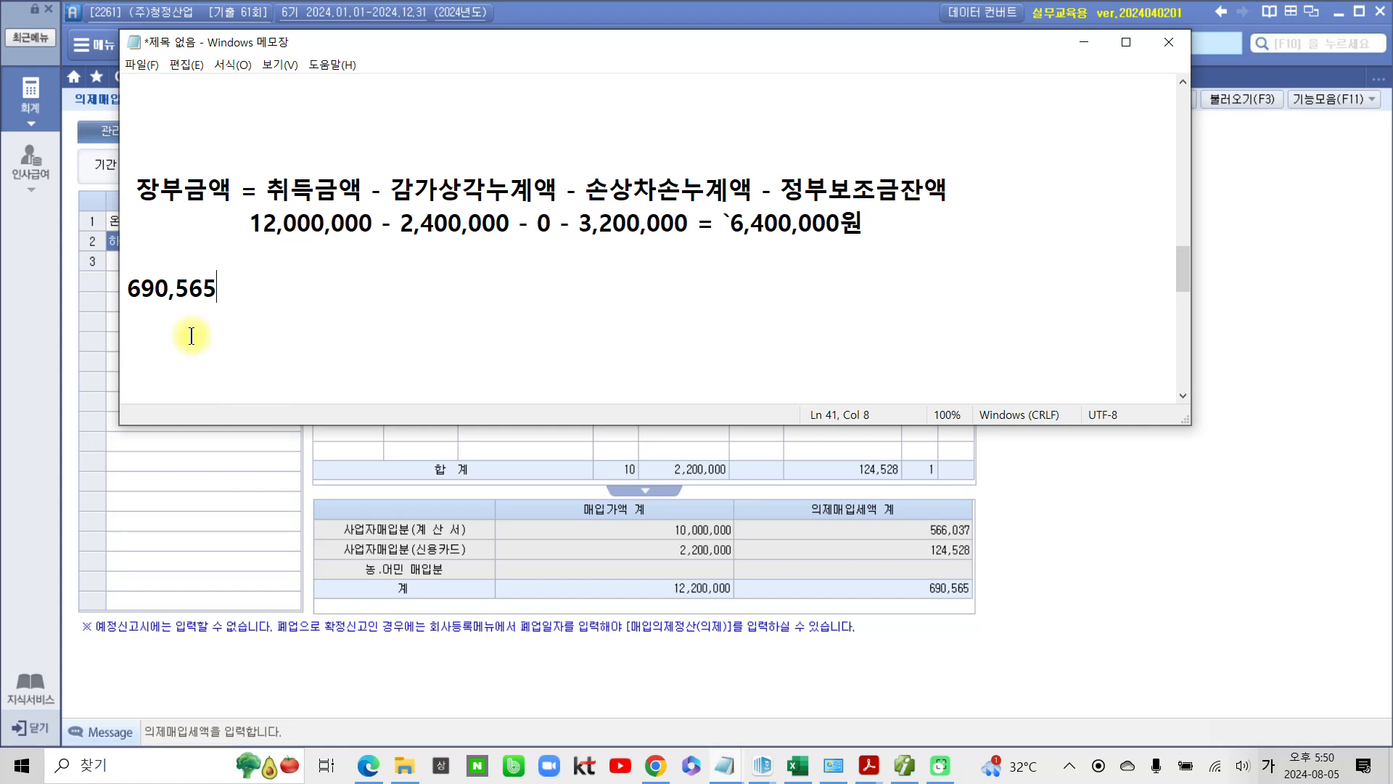
click(1092, 43)
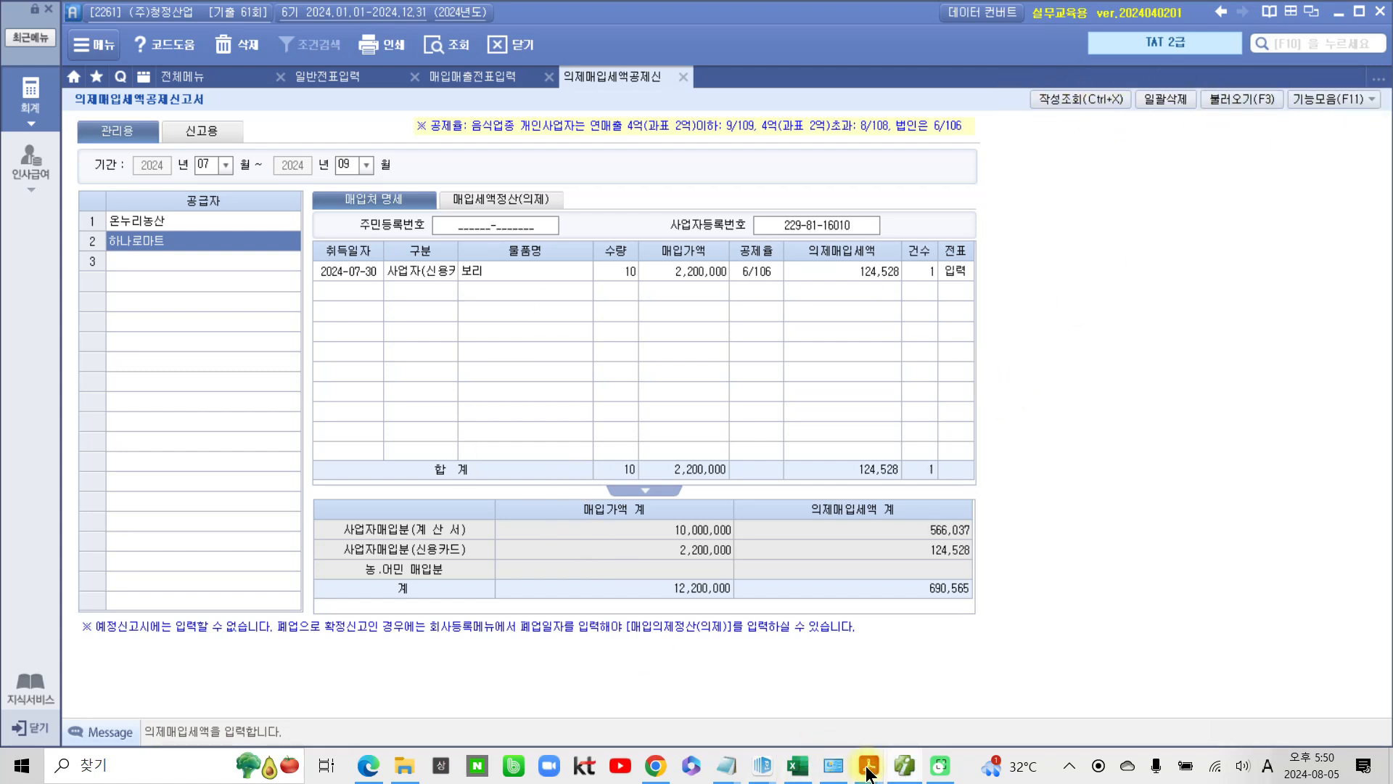
Switch to the exam PDF and highlight the number of 수행과제 item 3 and its words 부가가치세 예정신고서에
mouse_move(869, 769)
click(899, 671)
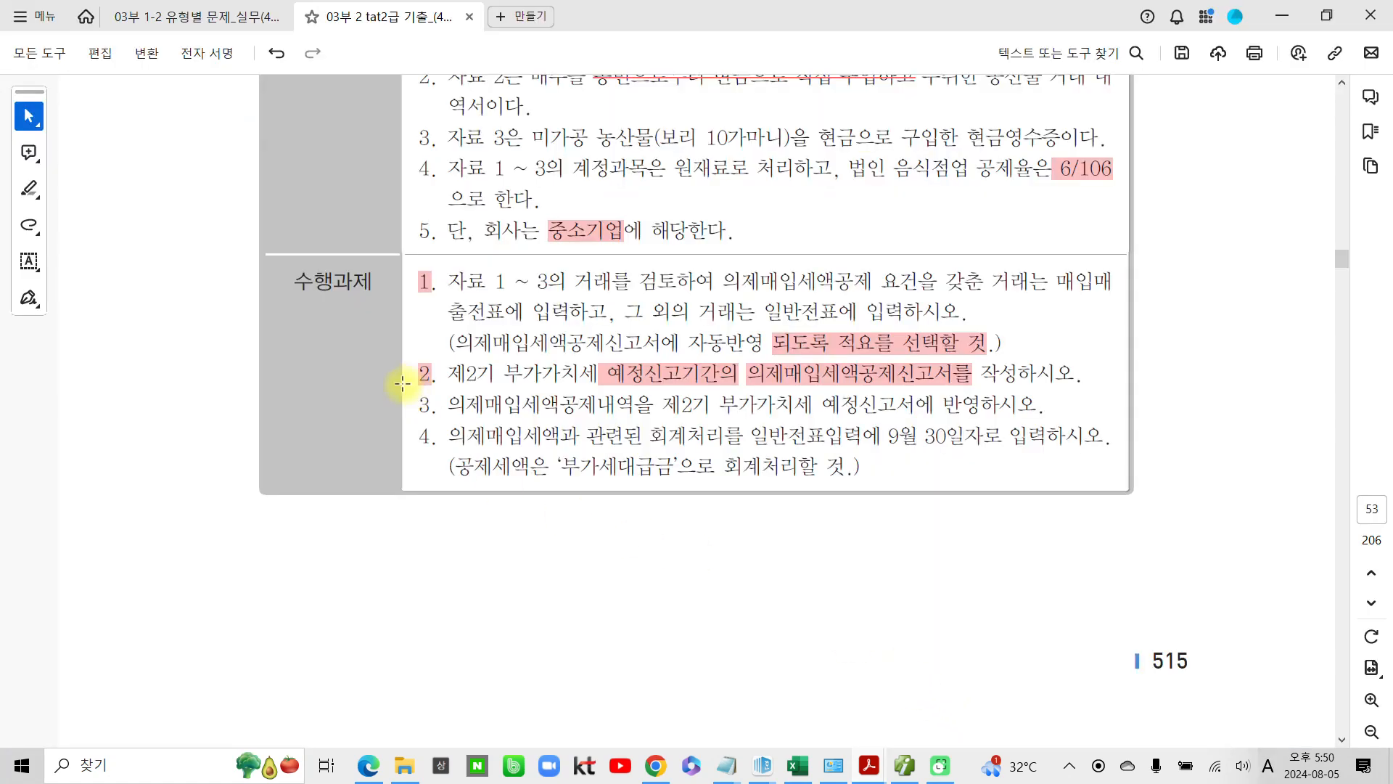
double_click(429, 404)
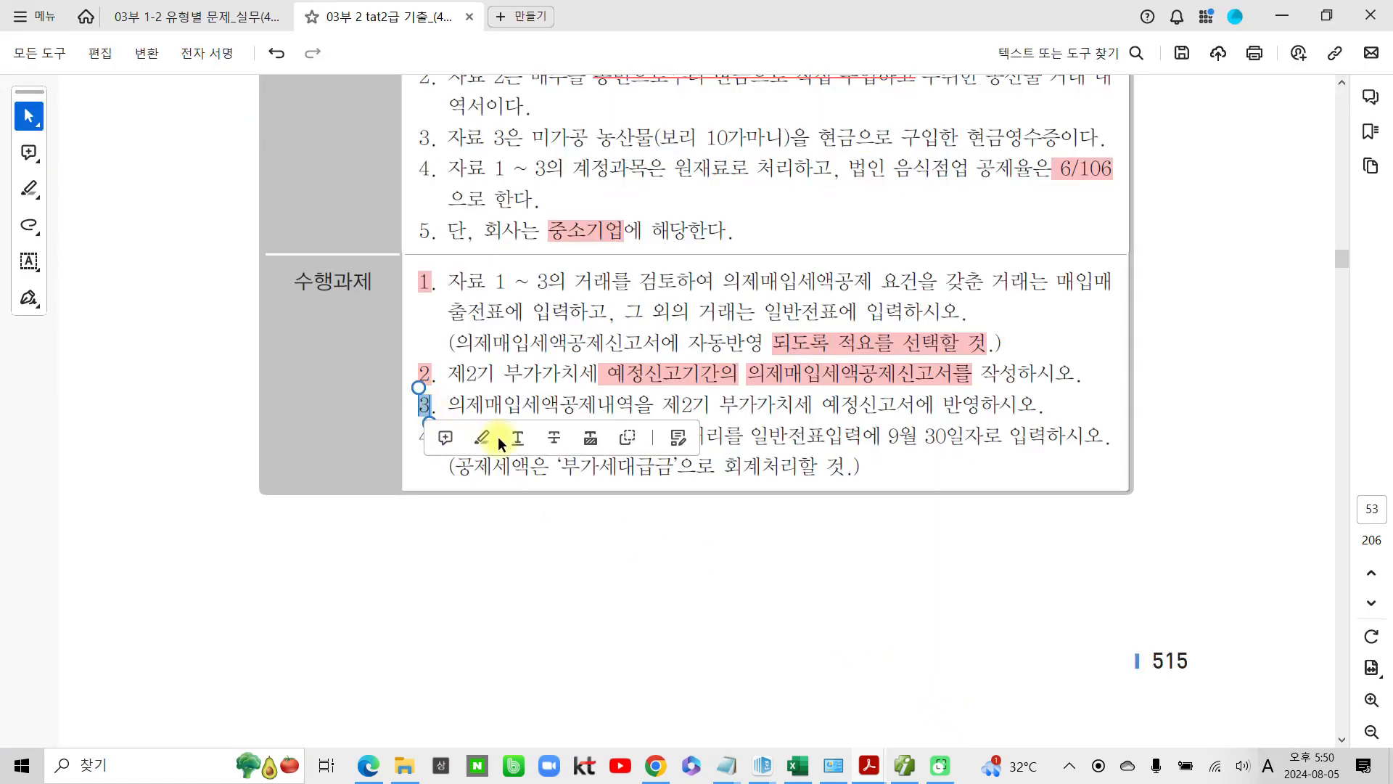
click(492, 438)
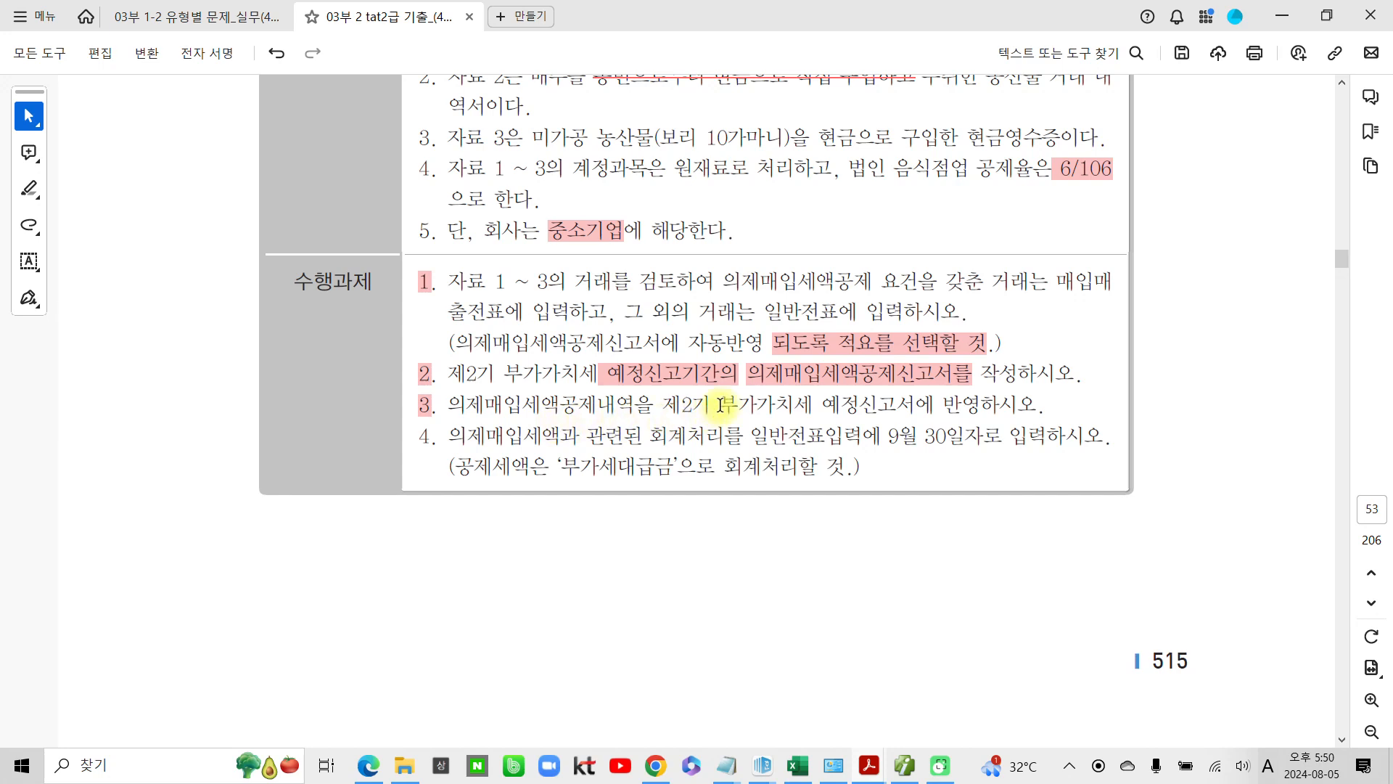
drag(821, 405, 953, 413)
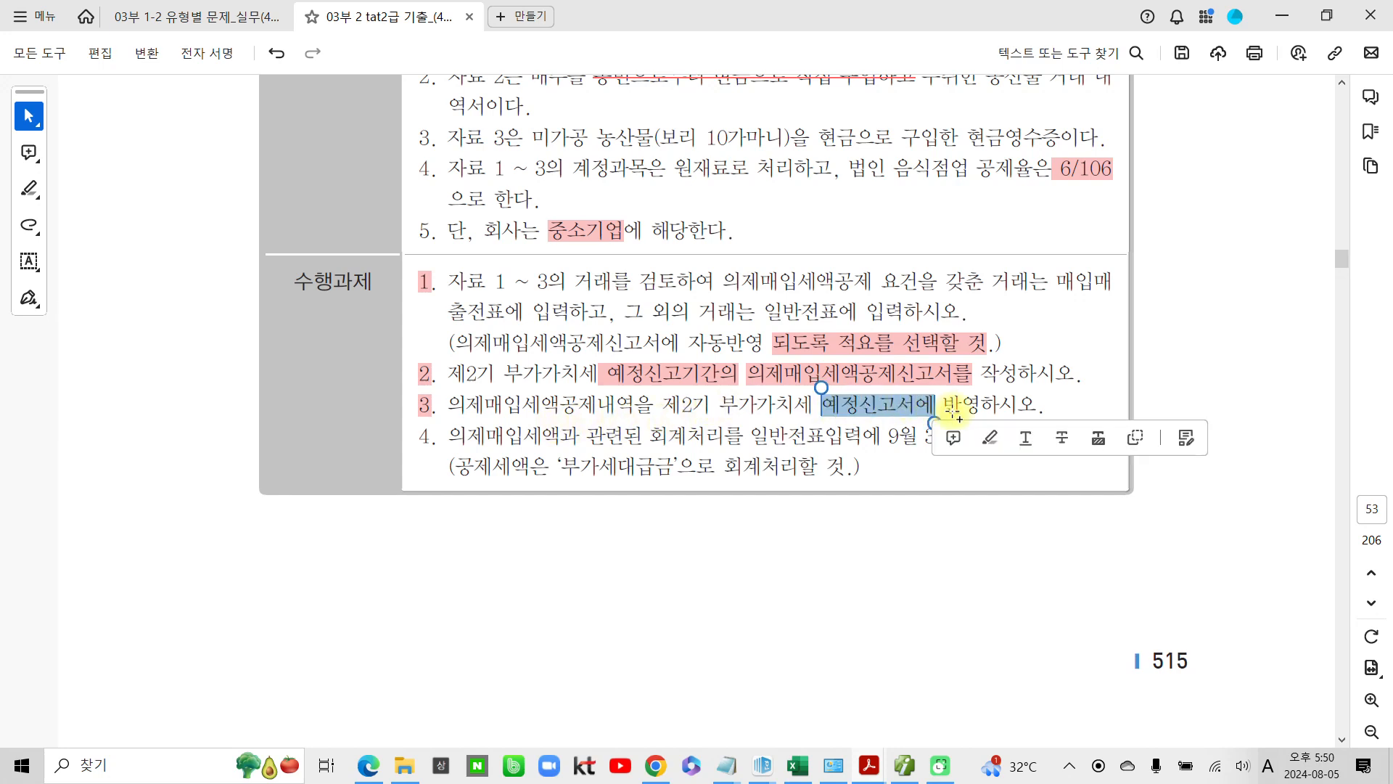
click(989, 437)
drag(718, 404, 824, 404)
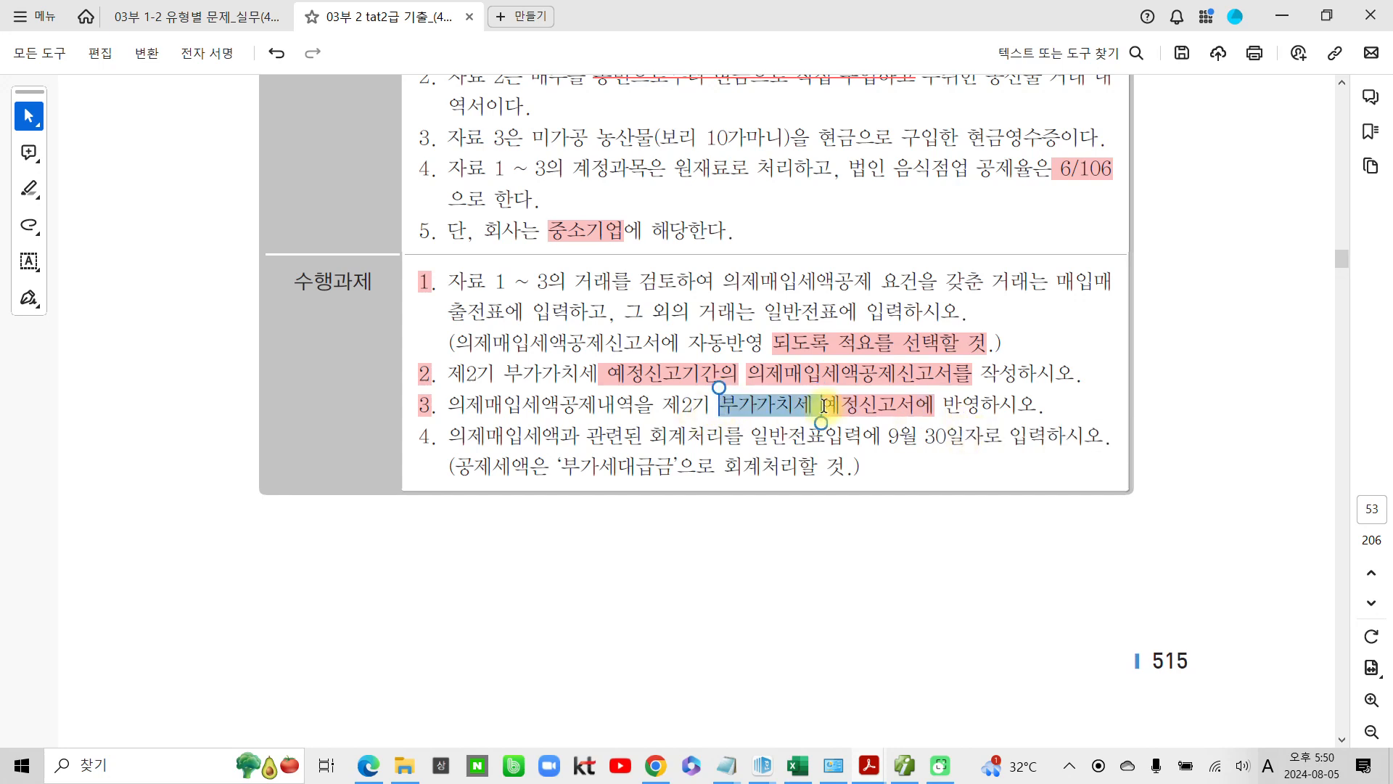
click(882, 438)
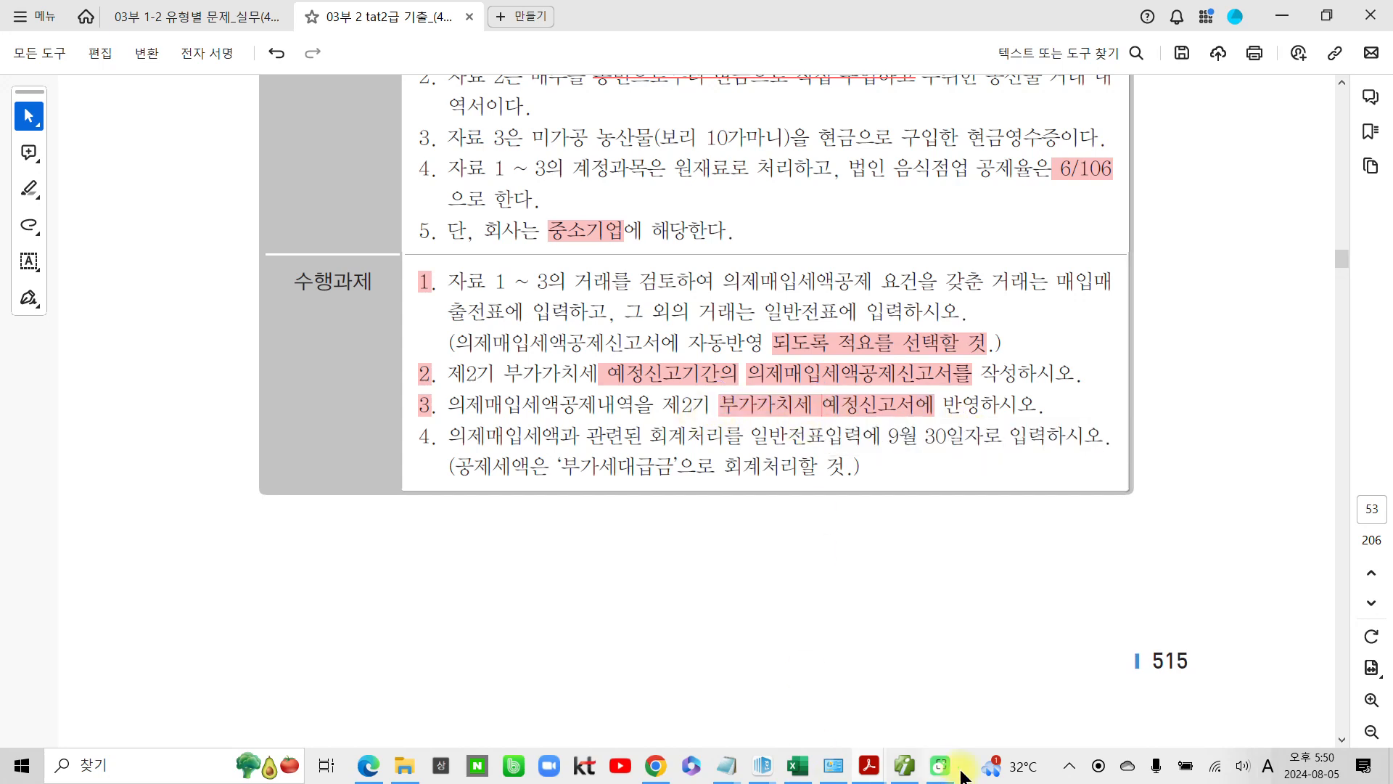
Switch back to the accounting program, open 부가가치세신고서 and load the 정기신고 for 2024-07-01 to 2024-09-30
click(904, 765)
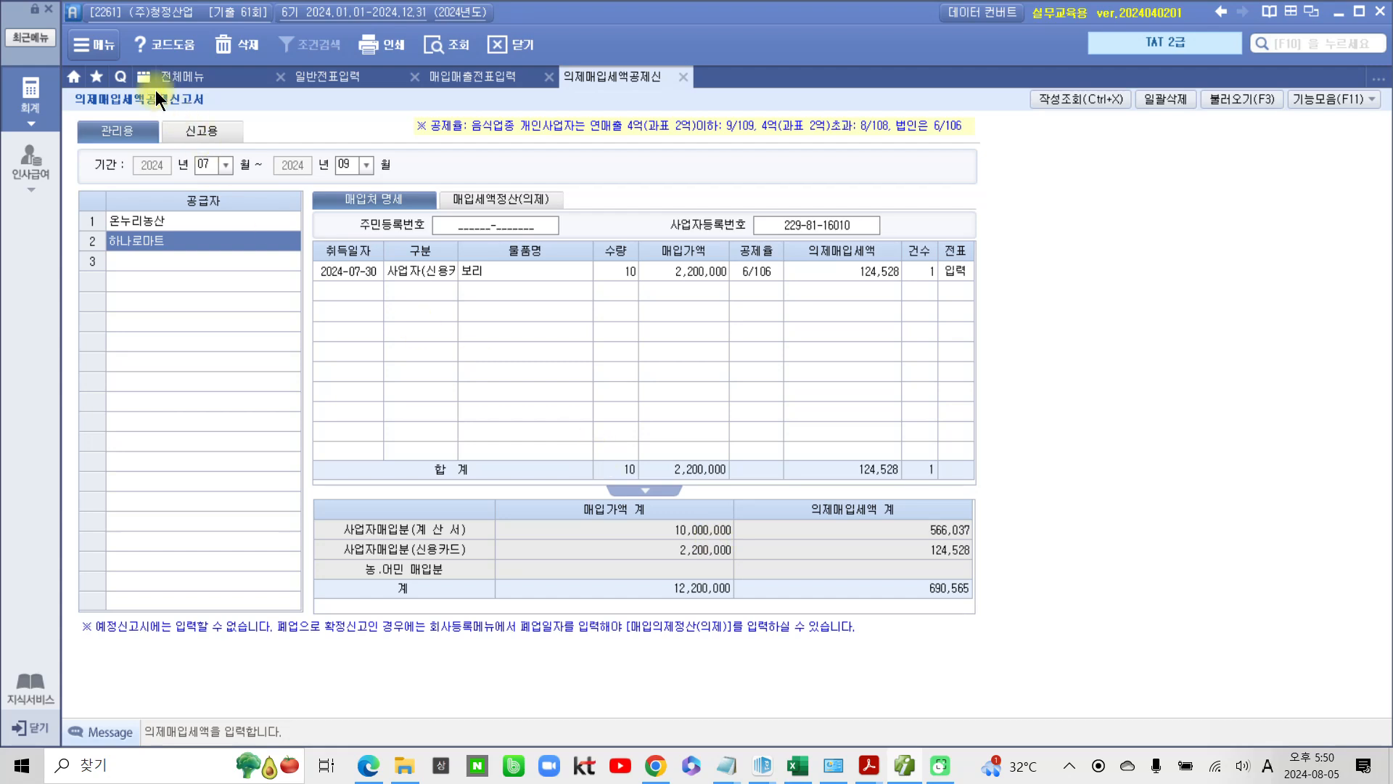
click(180, 76)
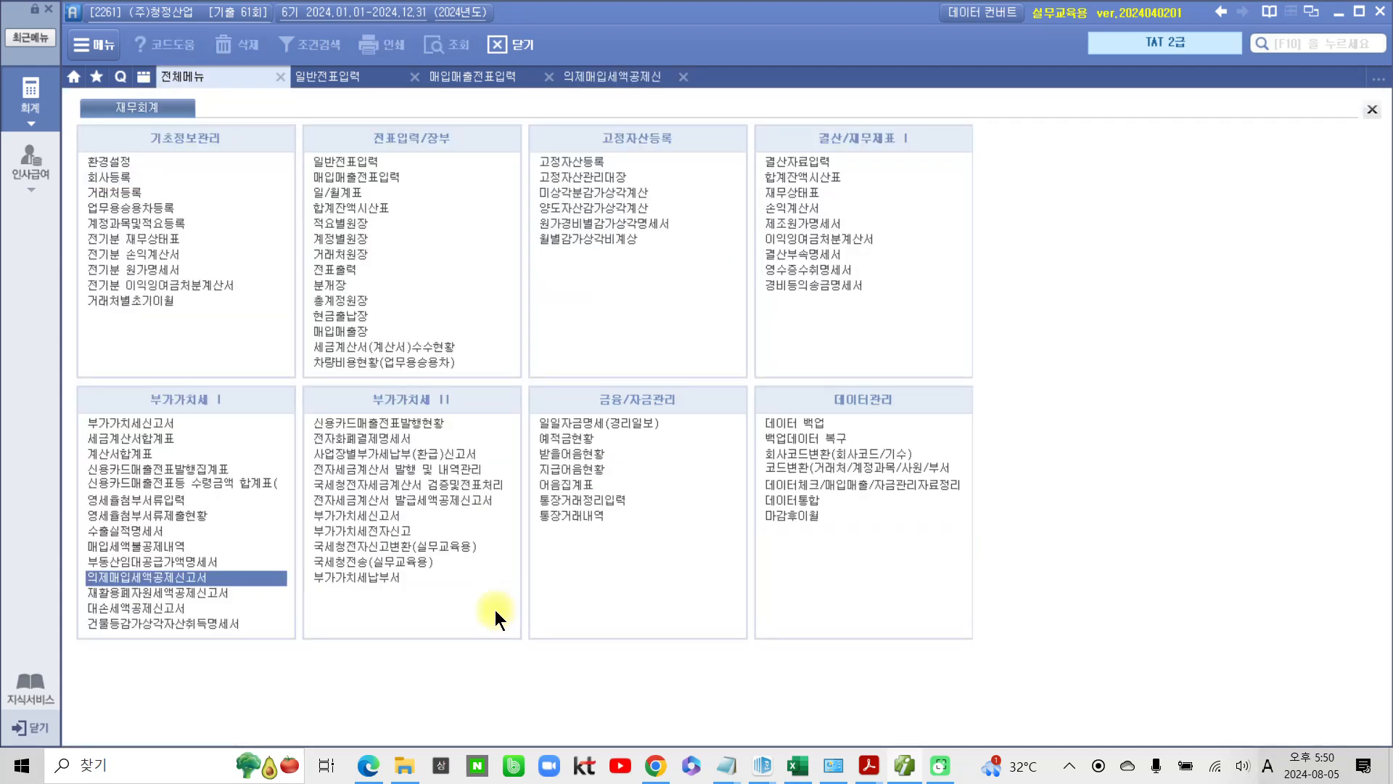
click(135, 423)
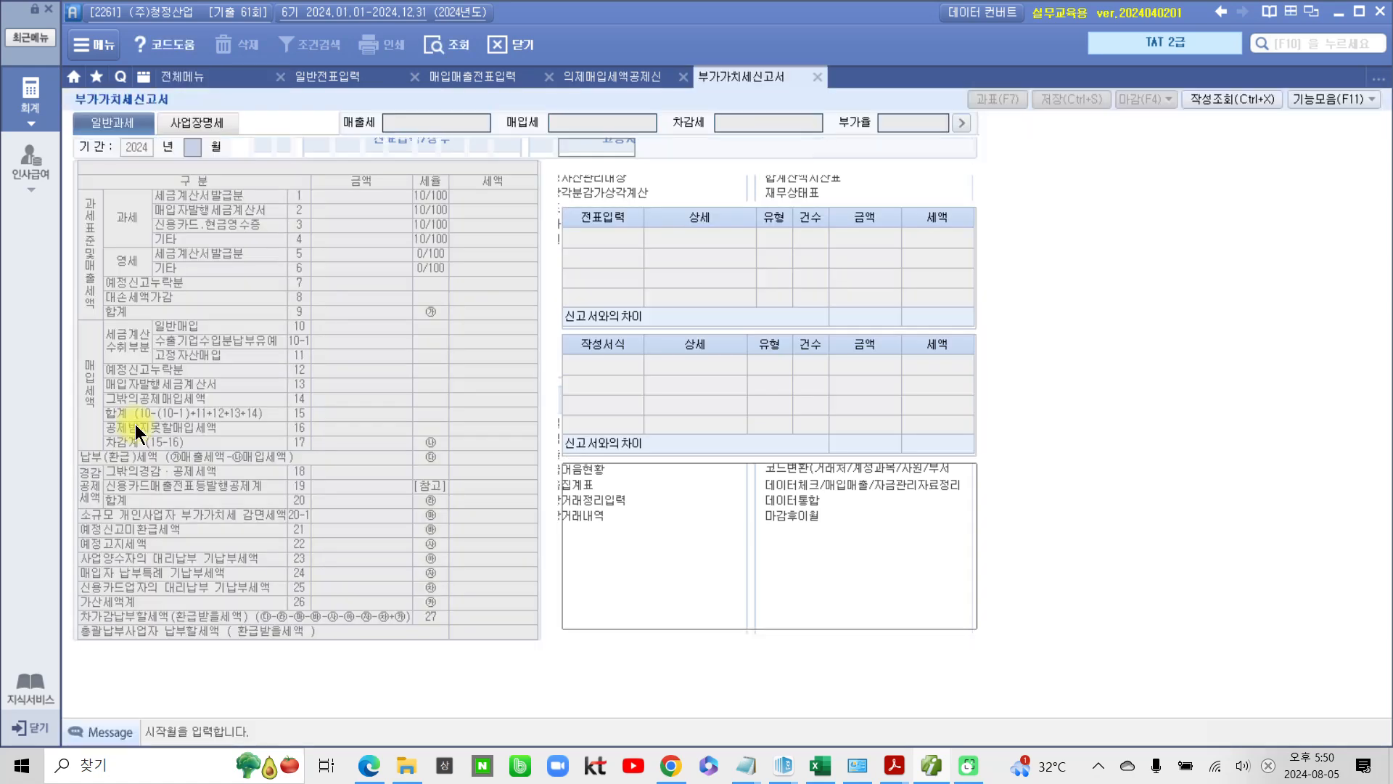
text(07)
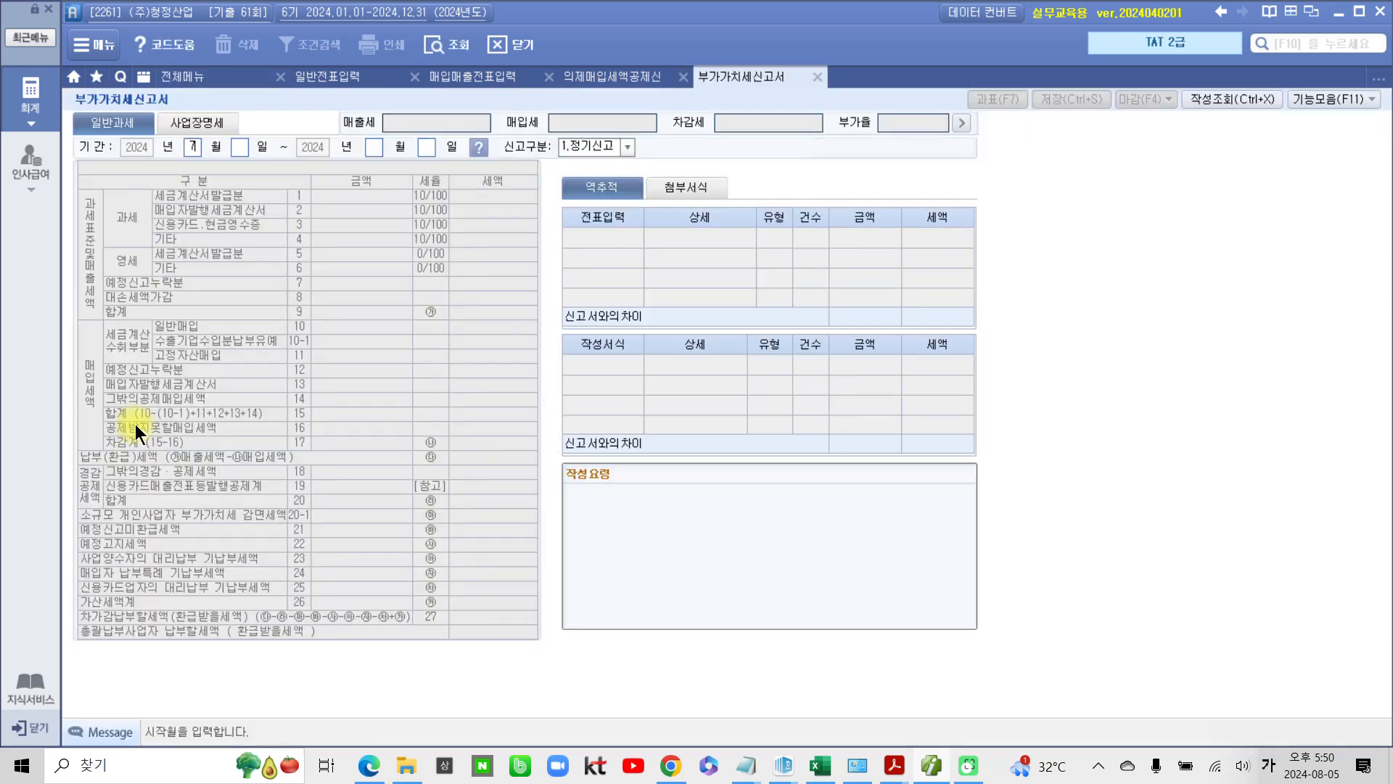
text(010930)
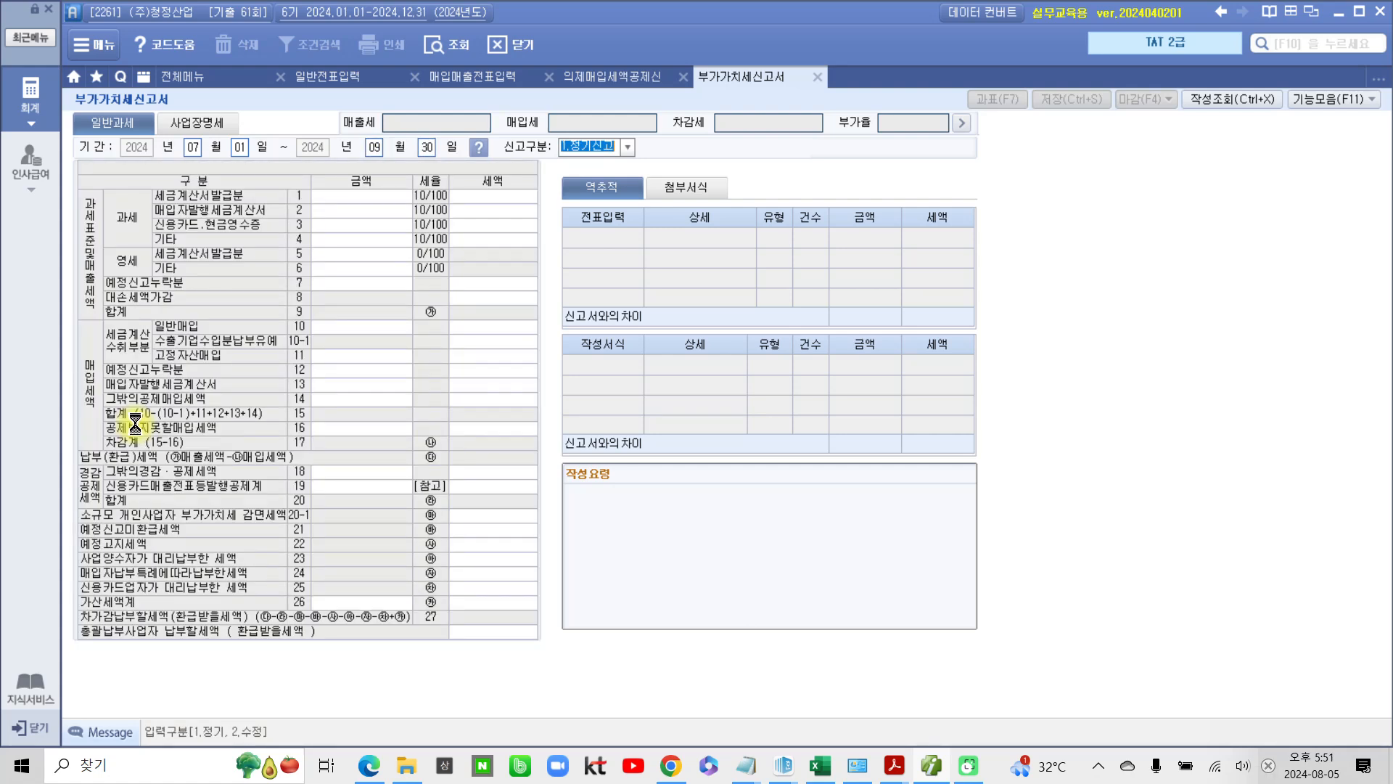
key(Return)
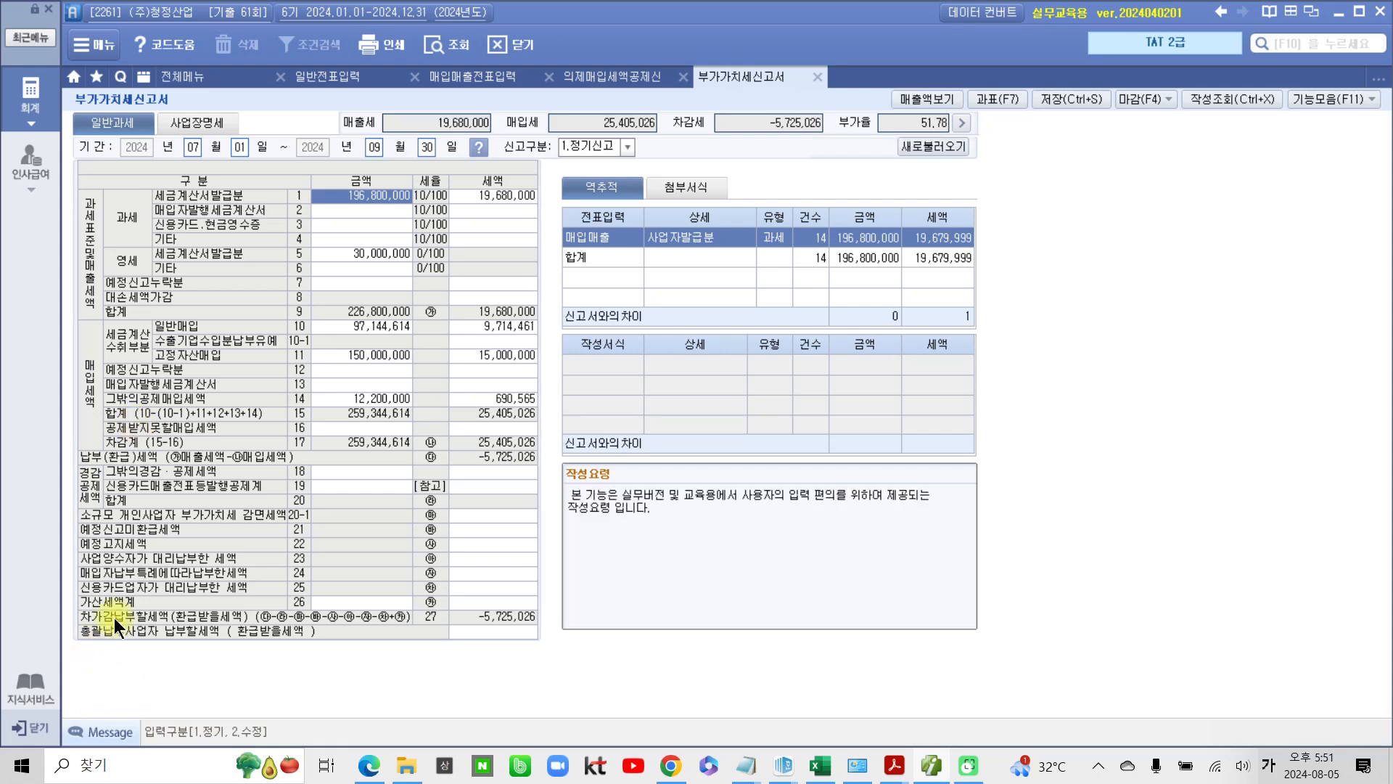
Check the 세액 of 그밖의공제매입세액 against its source entries and save the VAT return
click(486, 398)
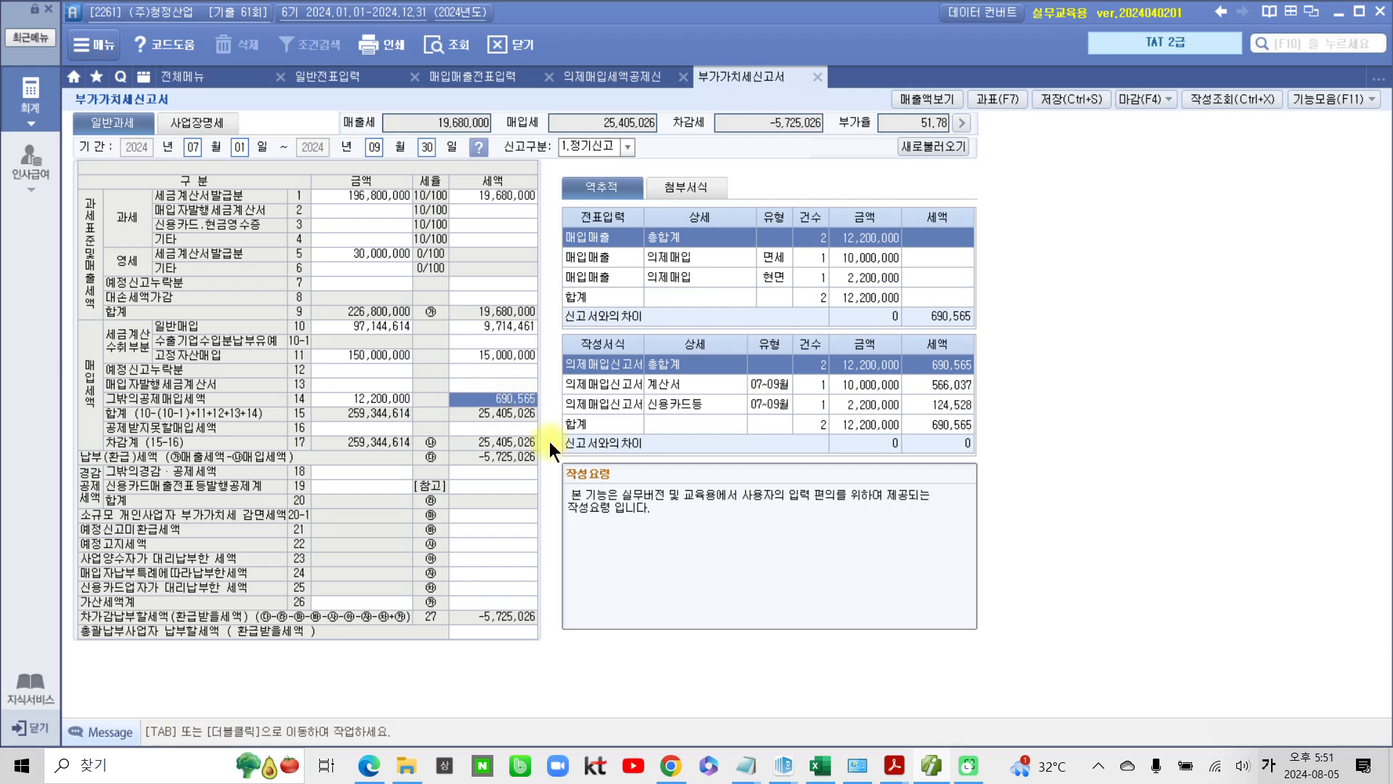
click(1081, 99)
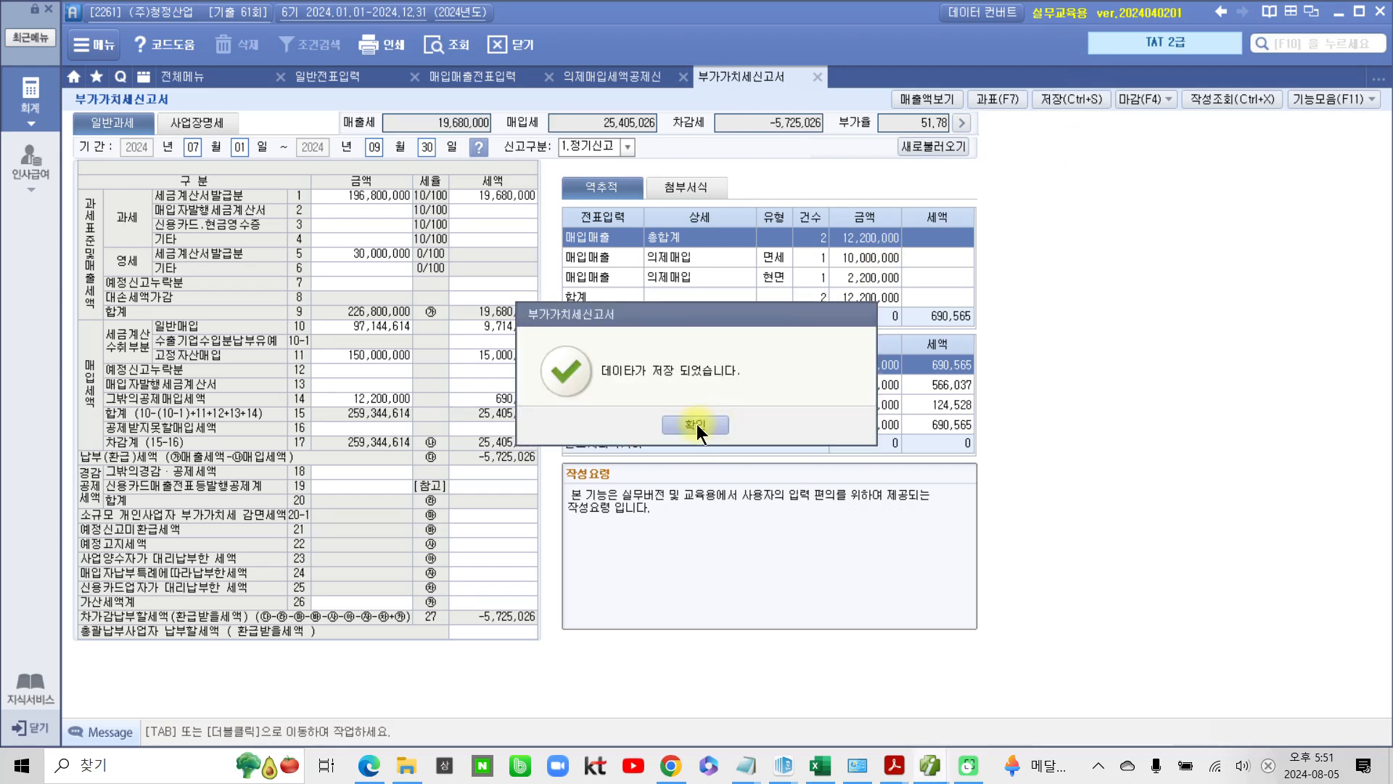
click(708, 425)
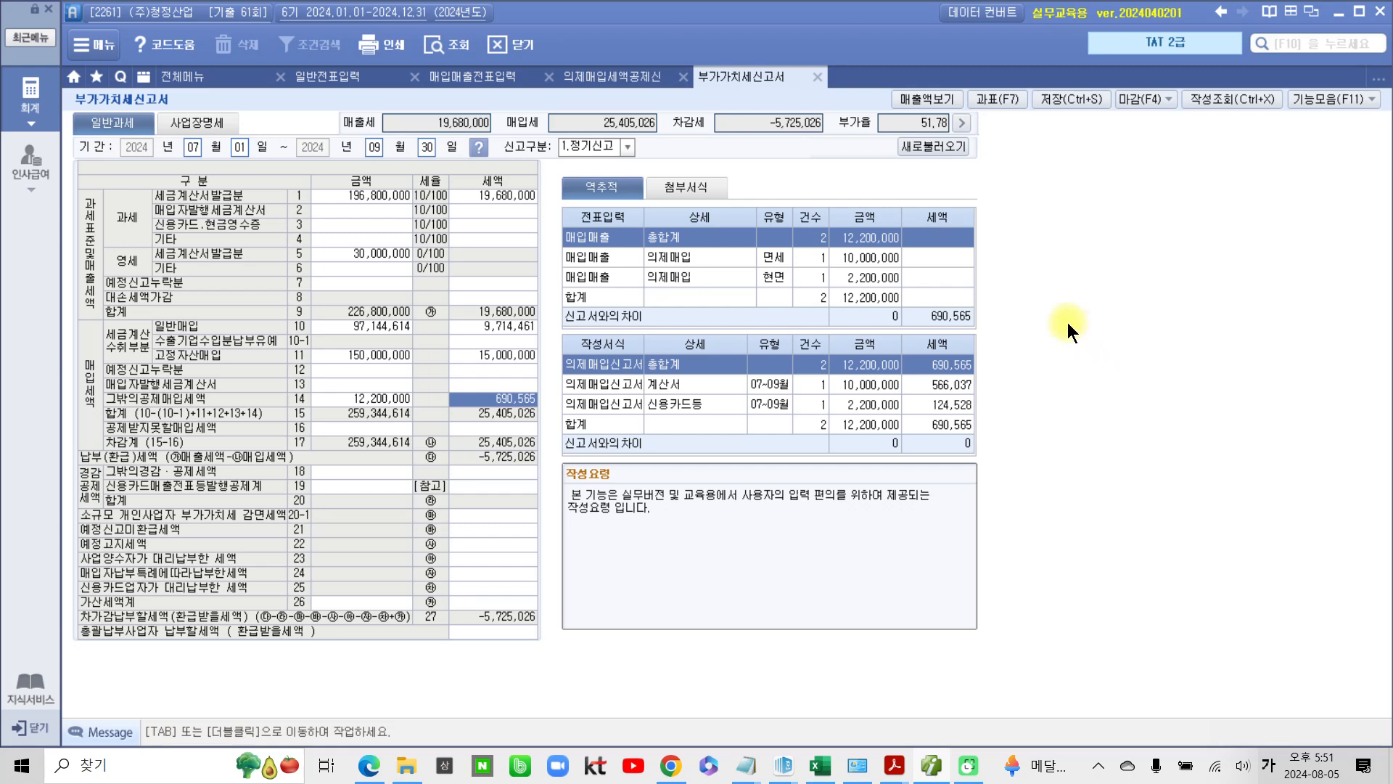
In the exam PDF, highlight item number 4, its words 일반전표입력에 9월 30일자로 and the account name 부가세대급금
click(888, 768)
click(980, 689)
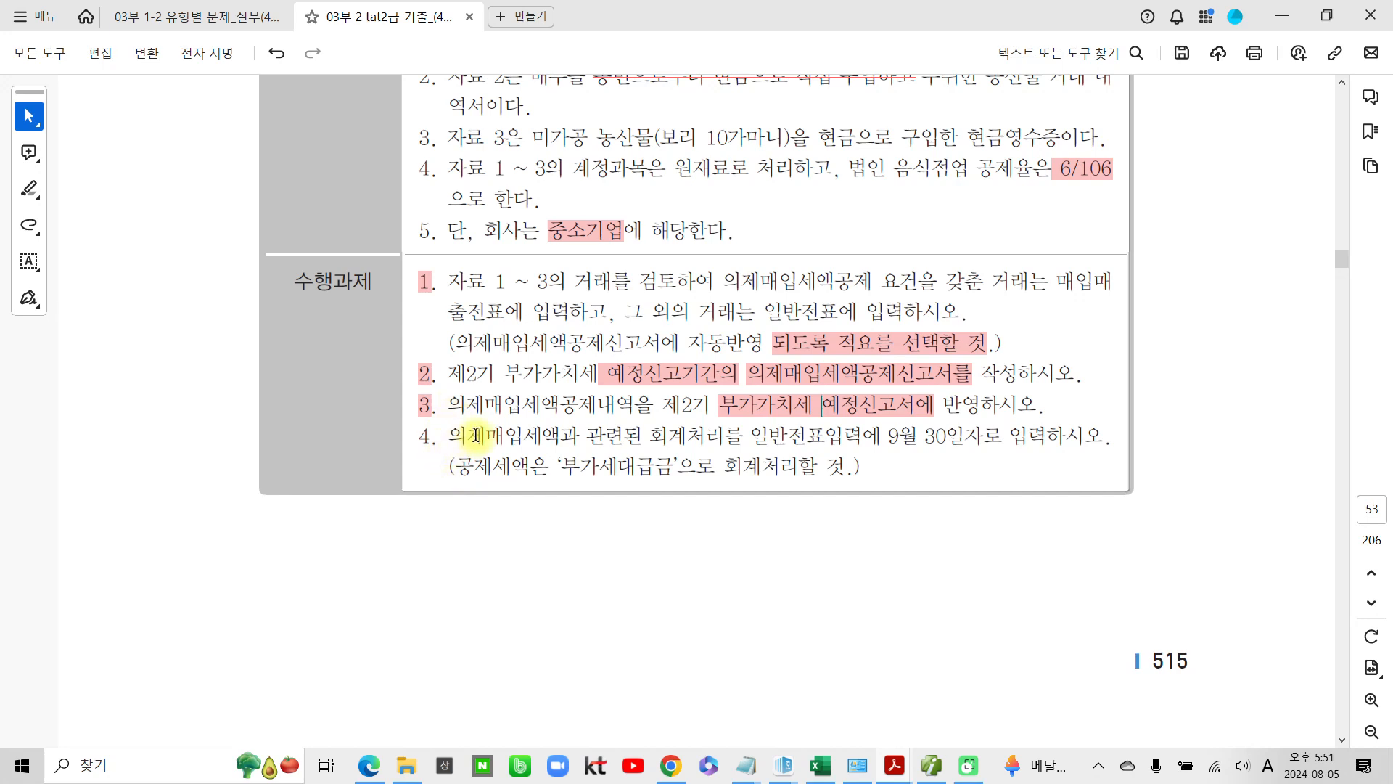
drag(419, 436, 437, 436)
click(472, 465)
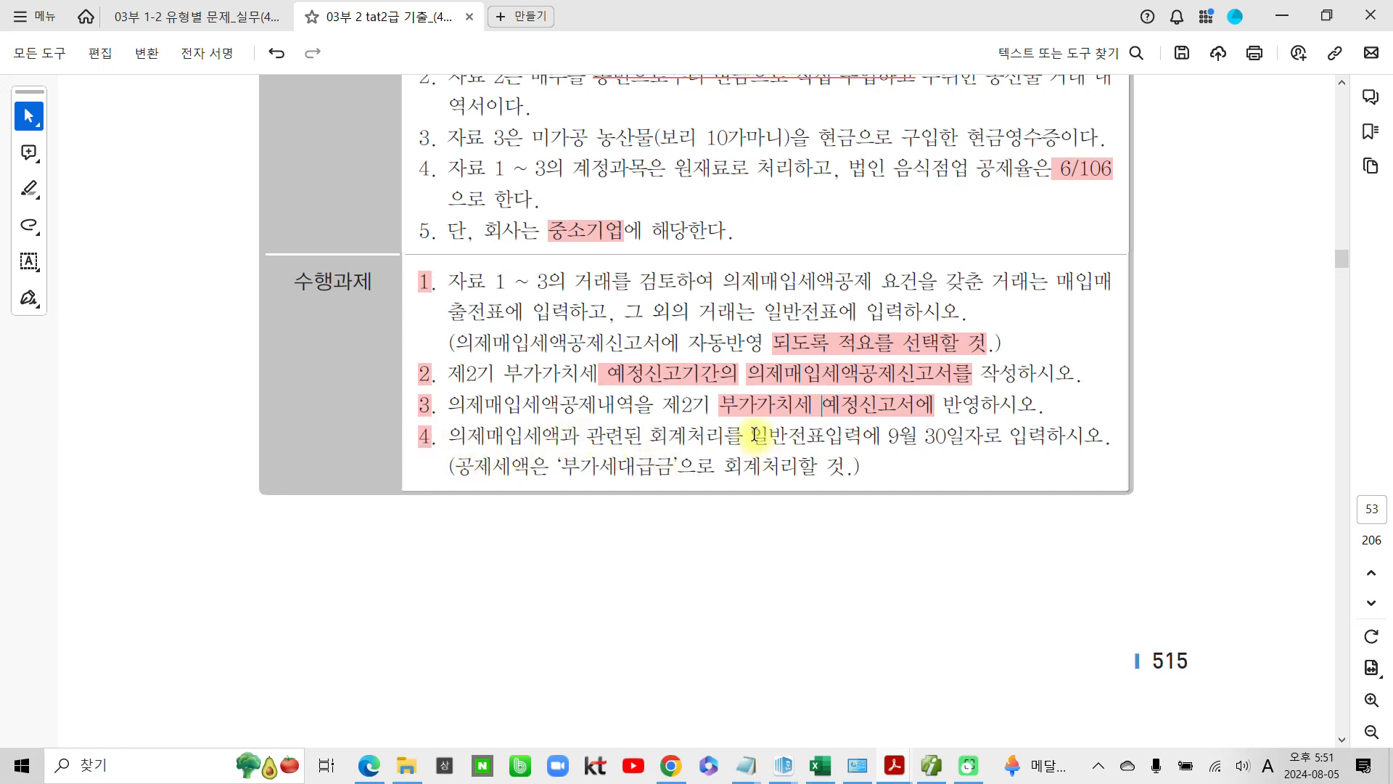
drag(752, 435, 1001, 435)
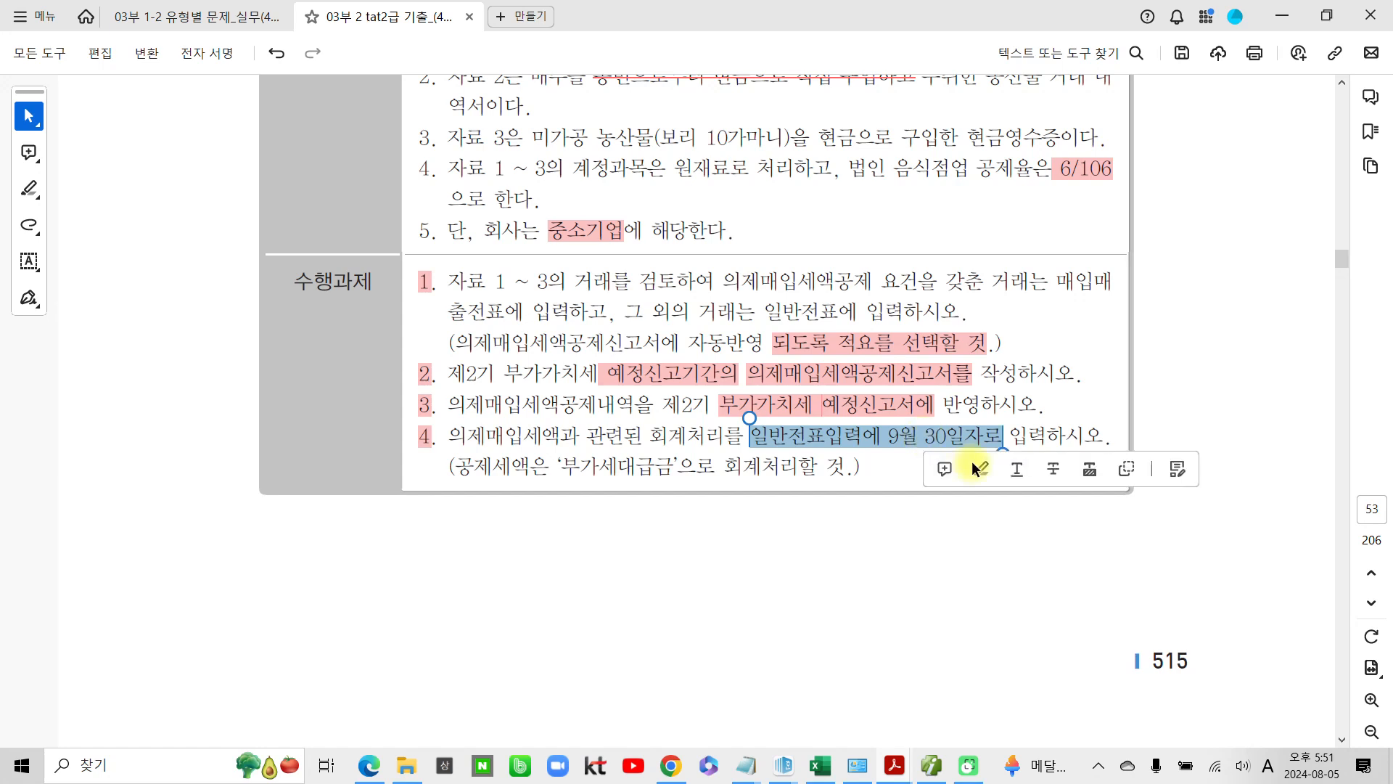
click(982, 468)
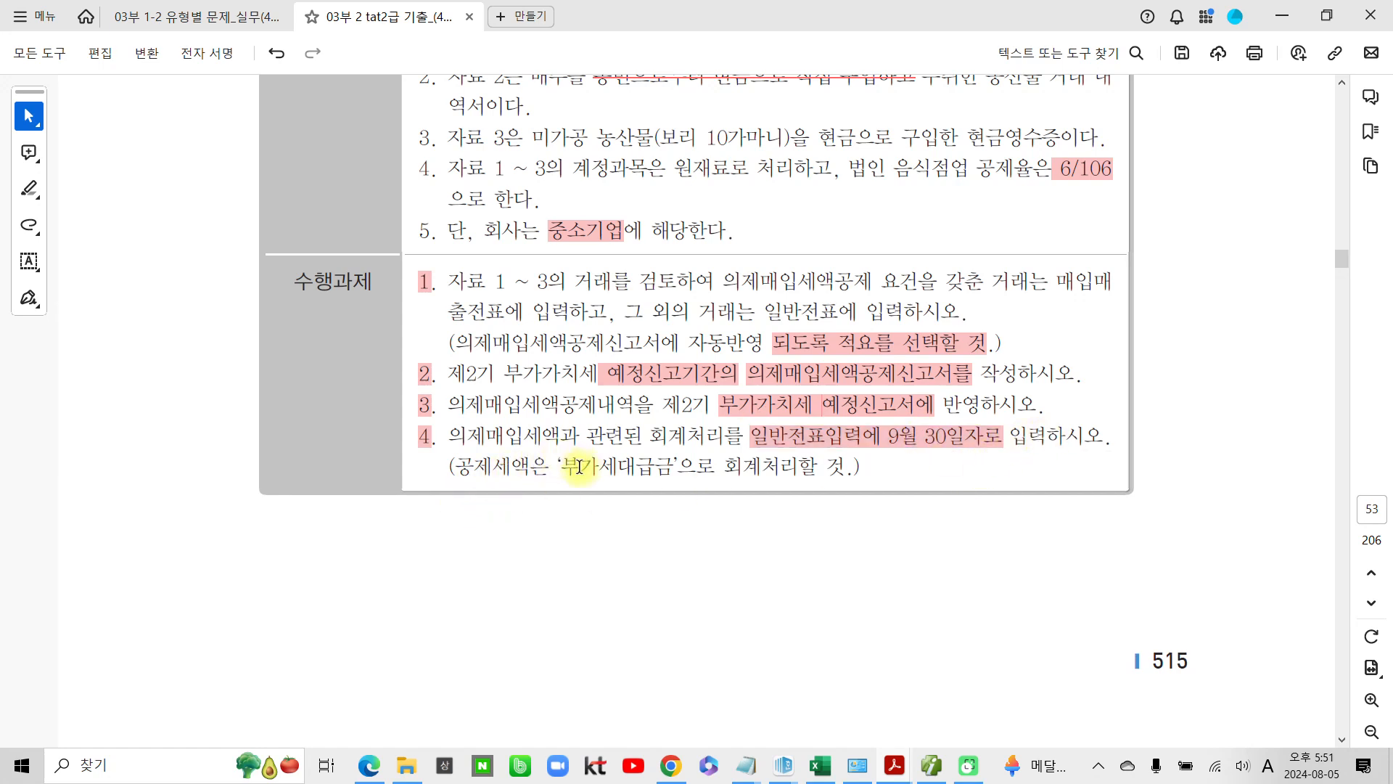
drag(563, 468, 674, 467)
click(732, 499)
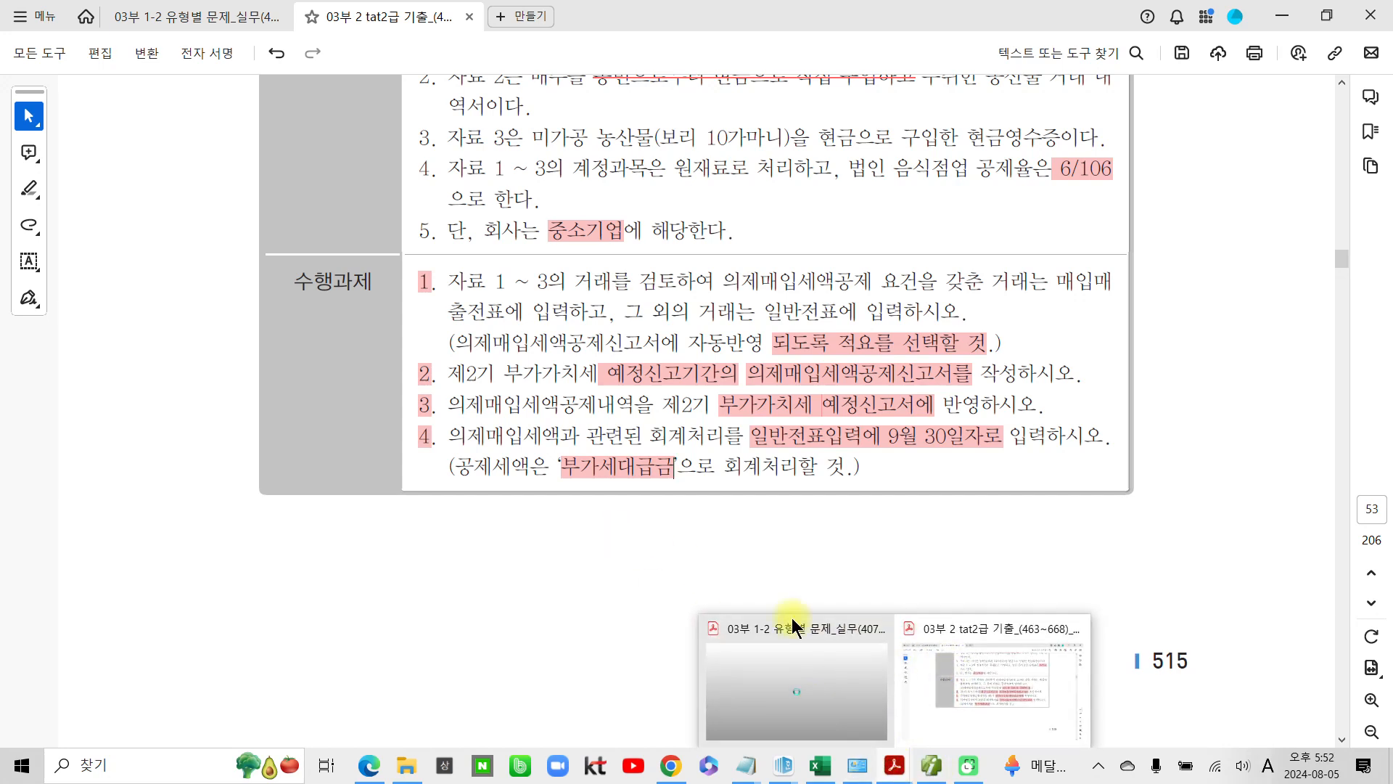
Return to 일반전표입력 in the accounting program and set the voucher date to September 30
click(934, 767)
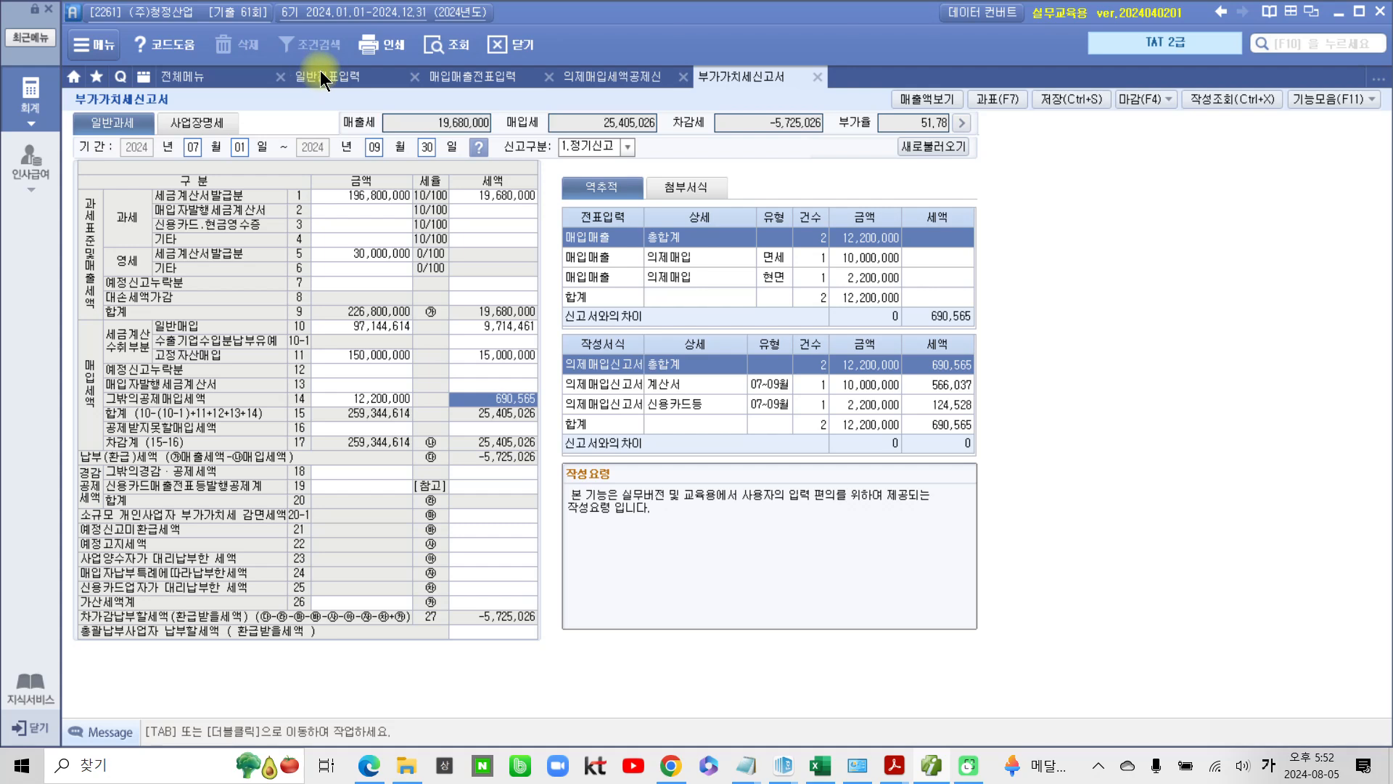
click(320, 76)
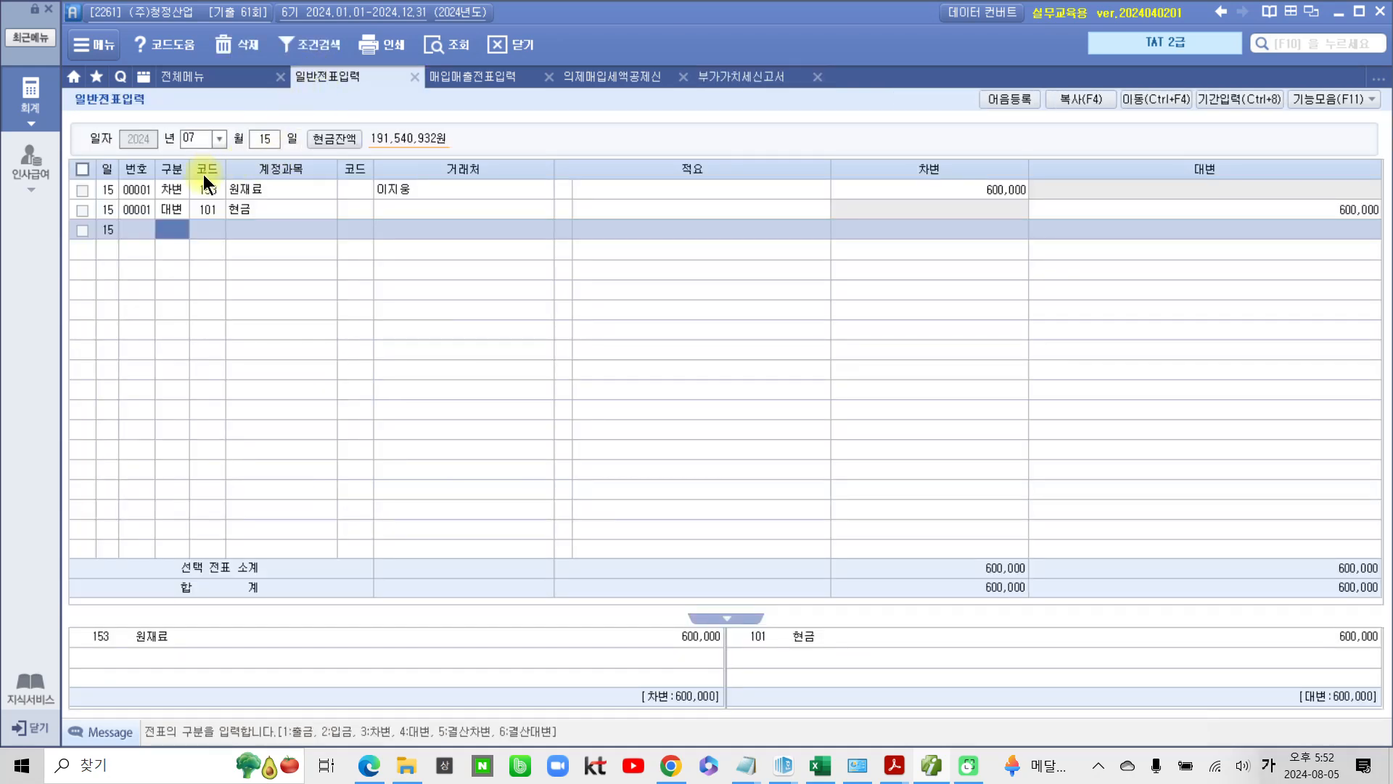
click(219, 138)
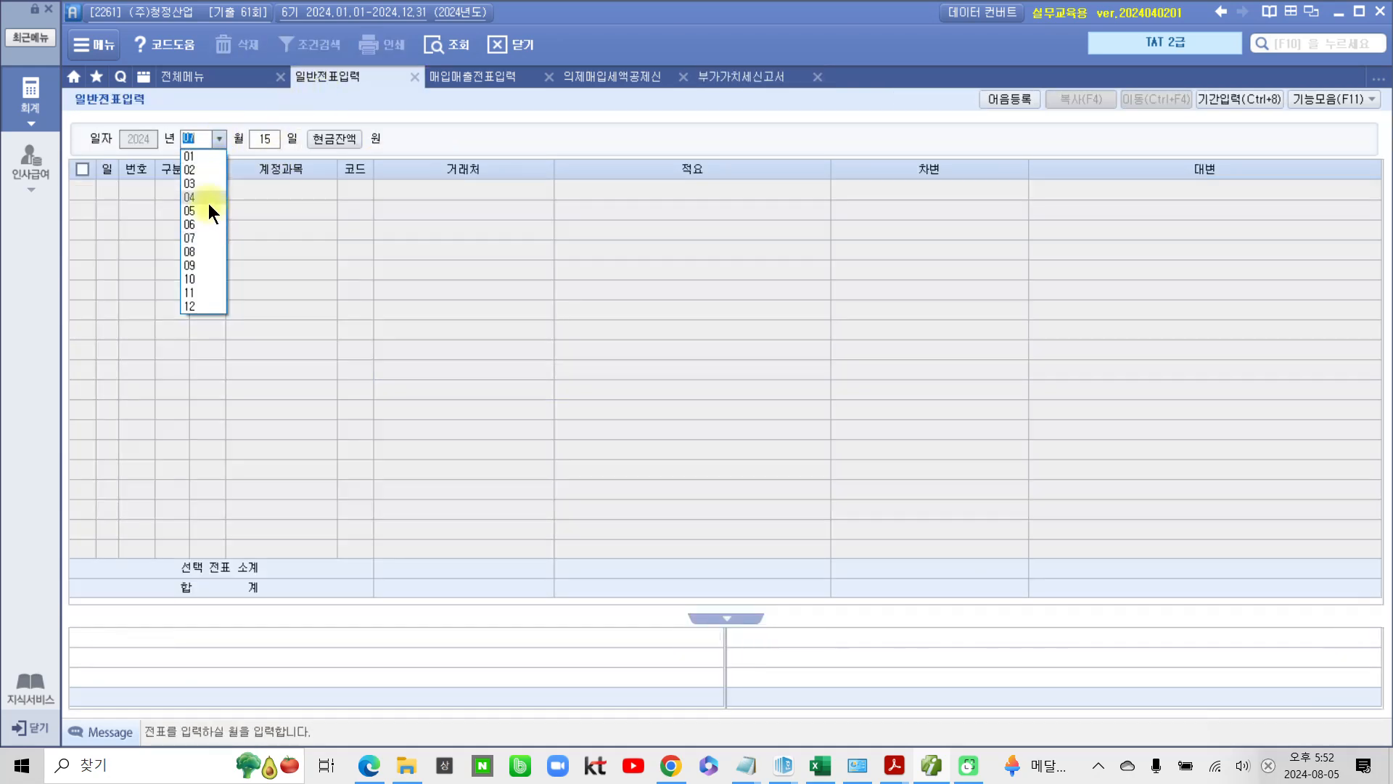
click(208, 265)
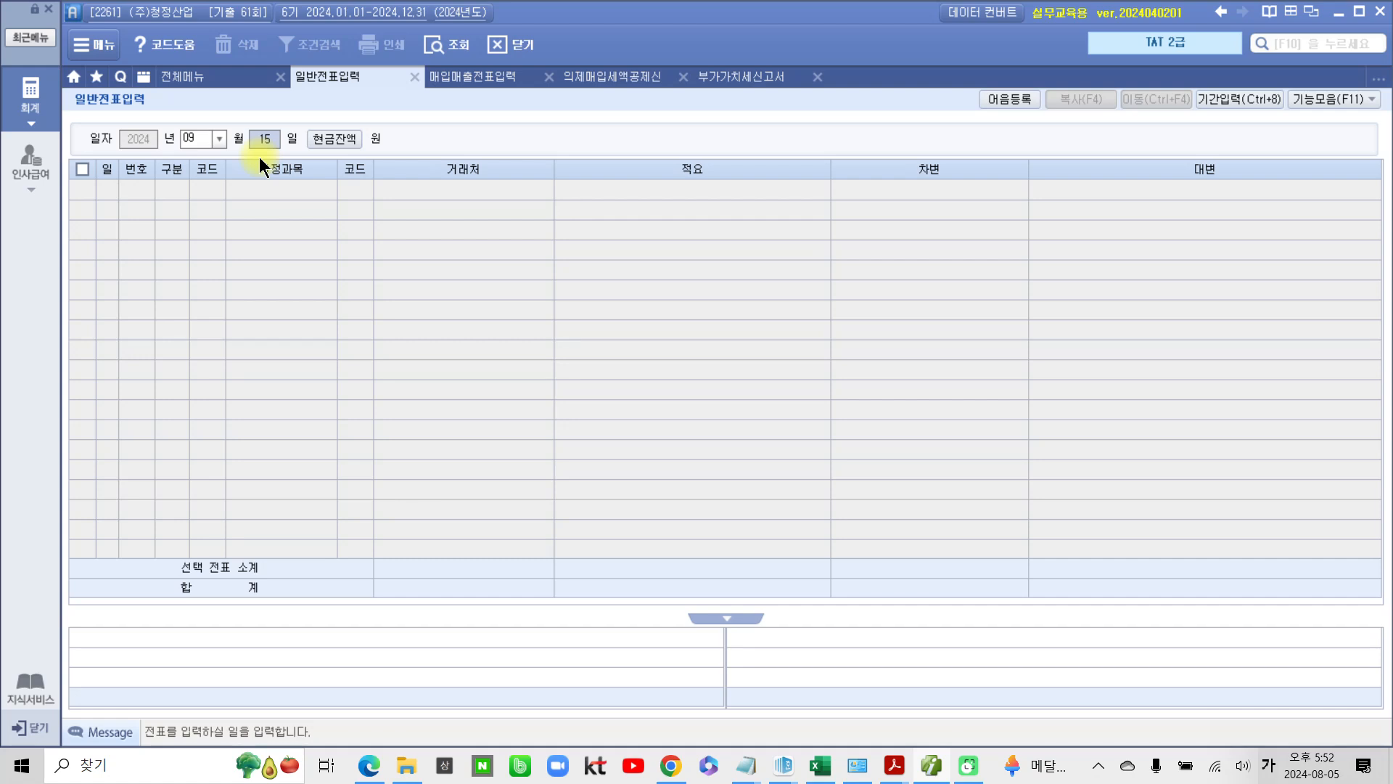
text(30)
key(Return)
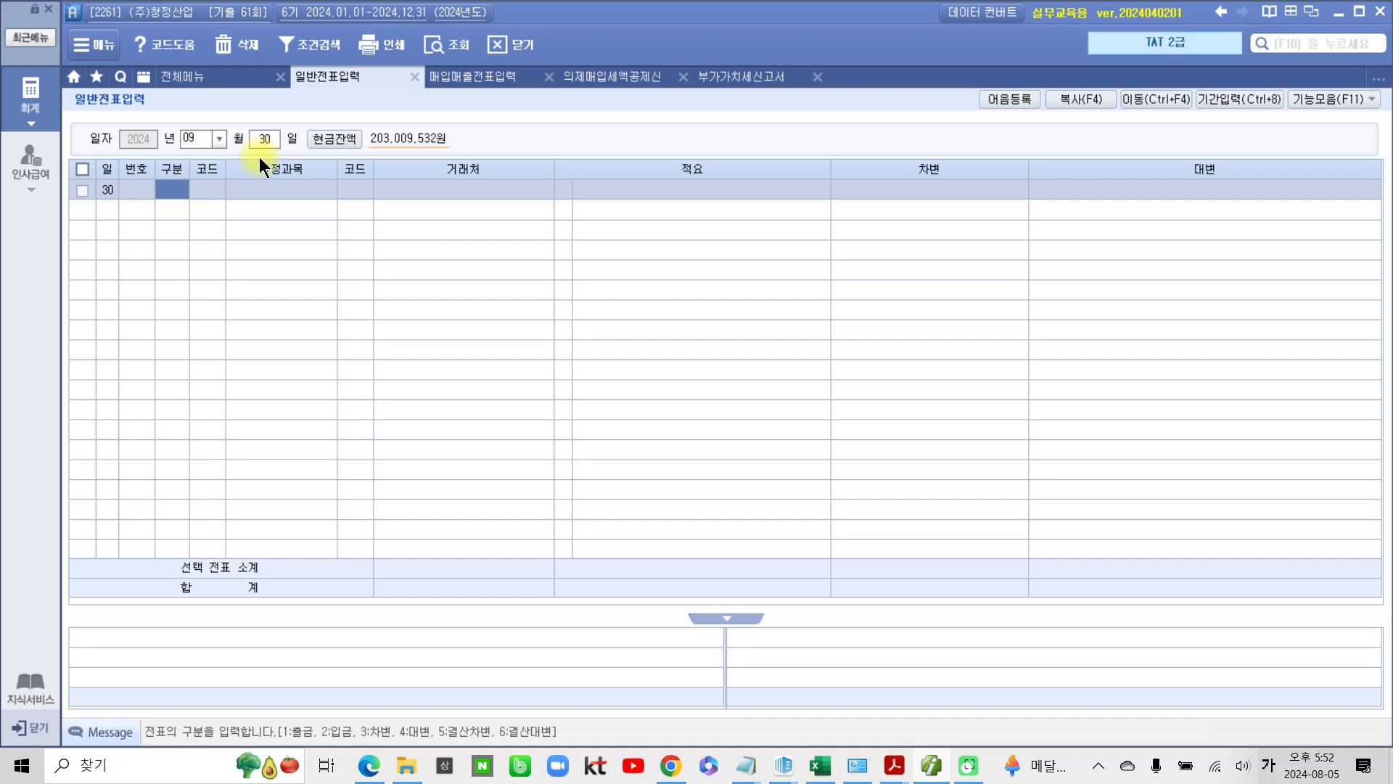
Start a 차변 line with account 135 부가세대급금 and the 적요 의제매입세액, leaving the 거래처 blank
text(3)
key(Return)
text(부가)
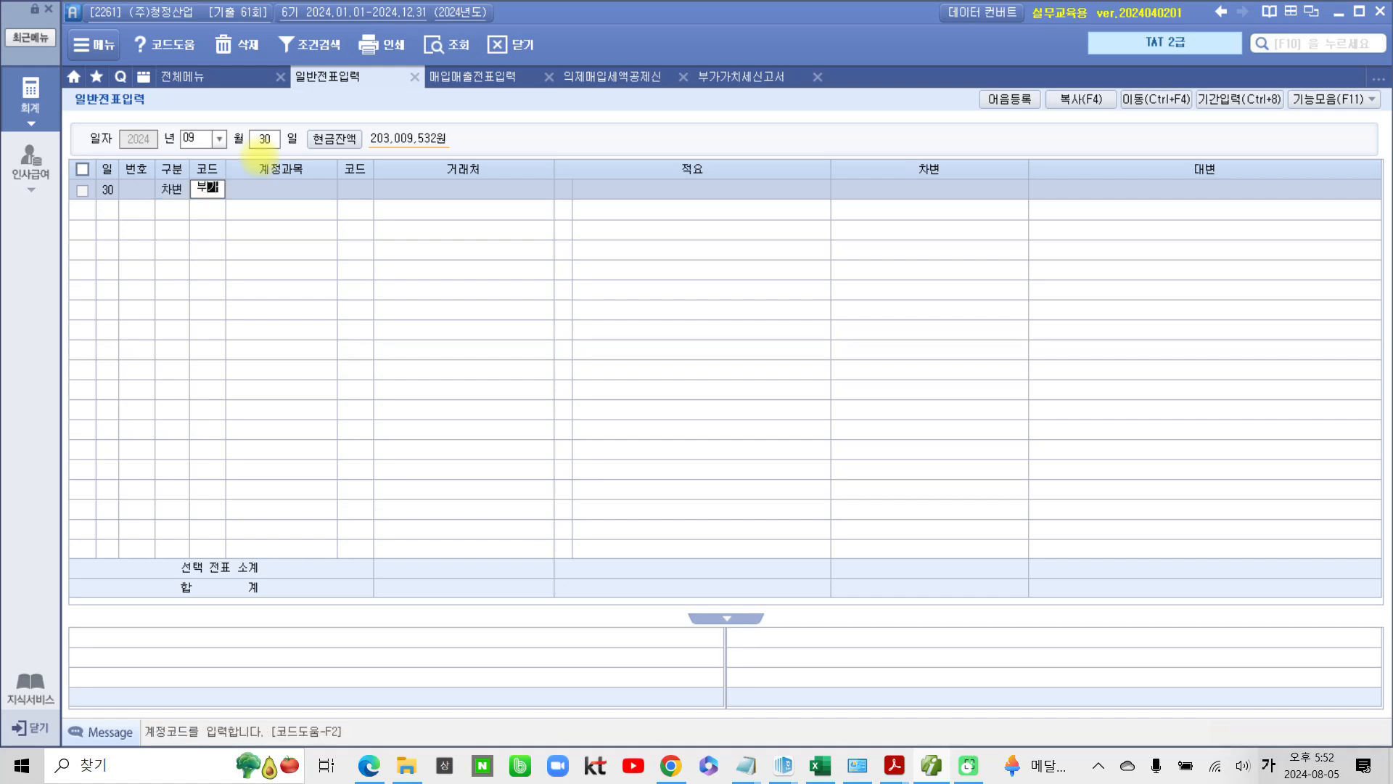
key(Return)
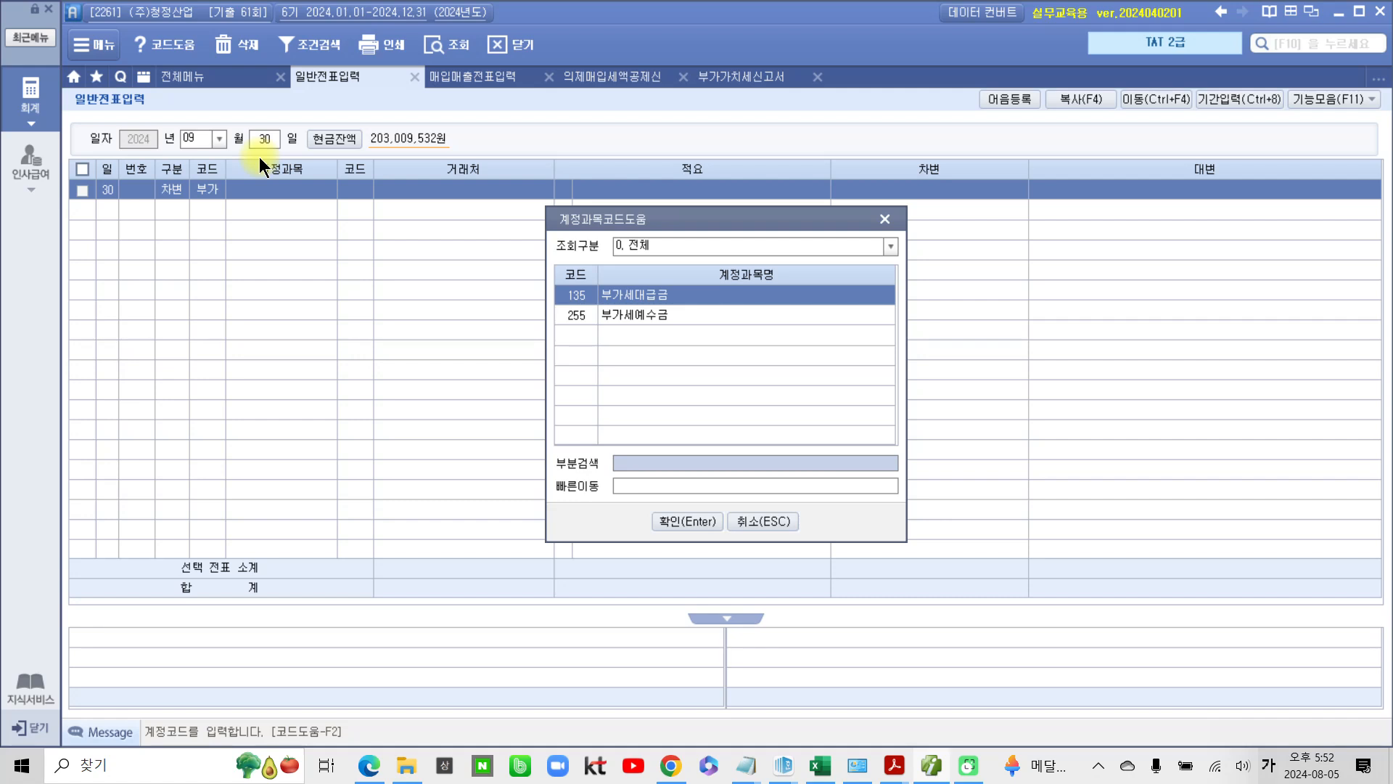
key(Return)
key(Return)
key(Return)
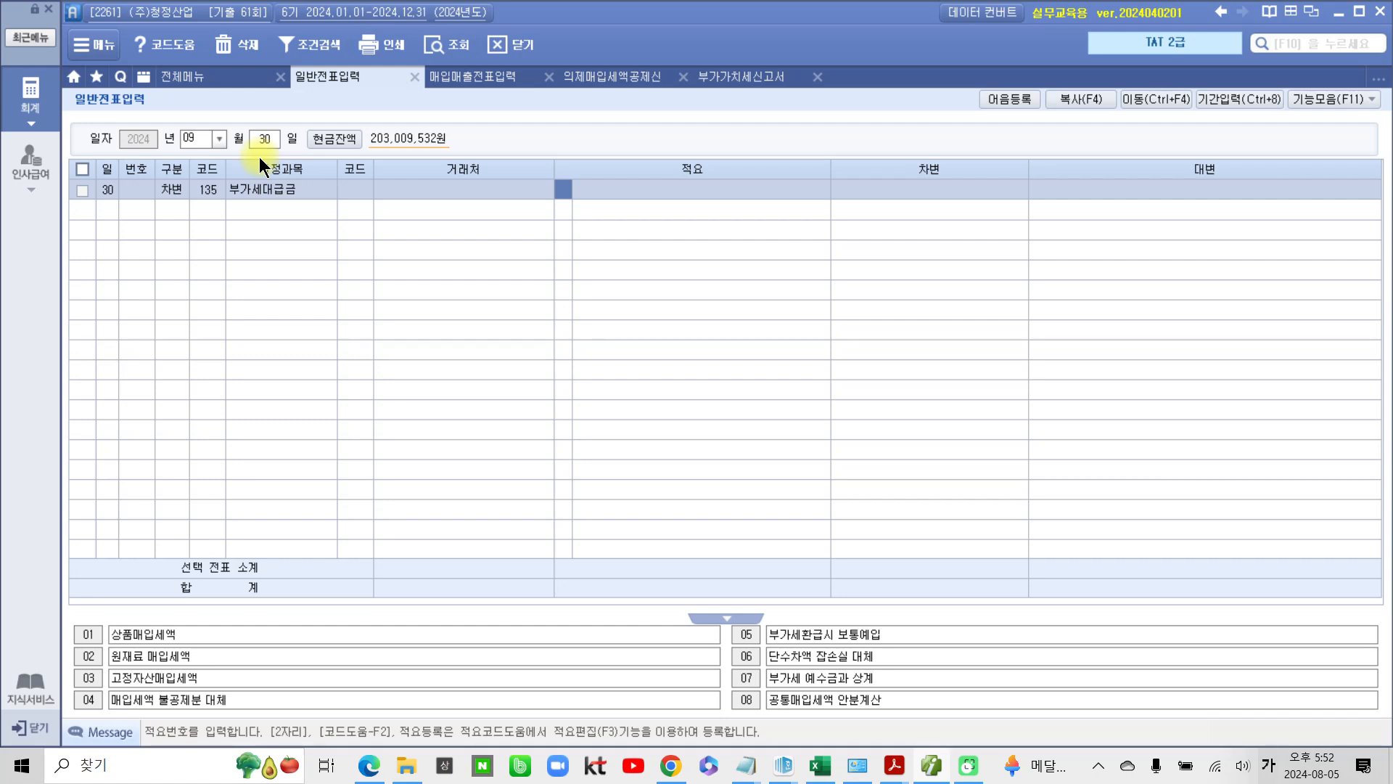
key(Return)
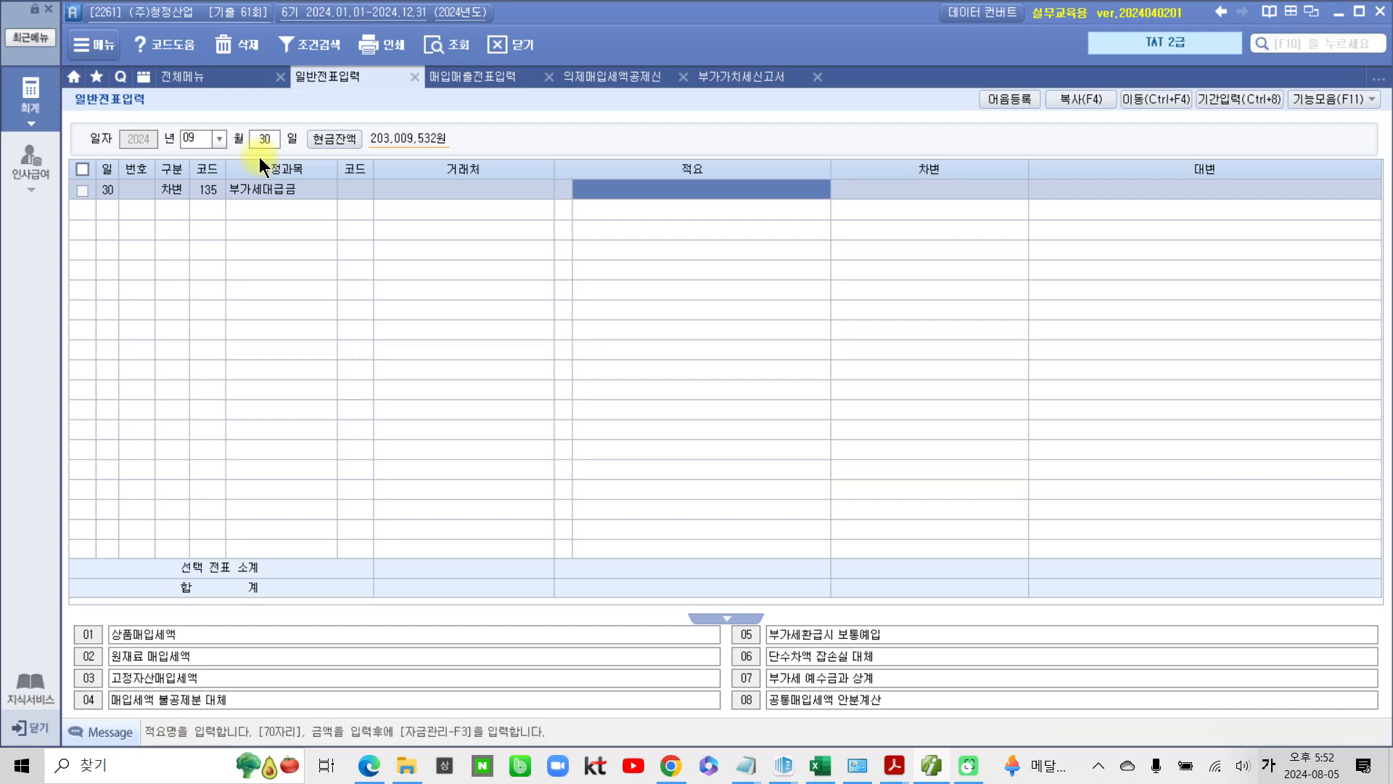
text(의제매입세액)
key(Return)
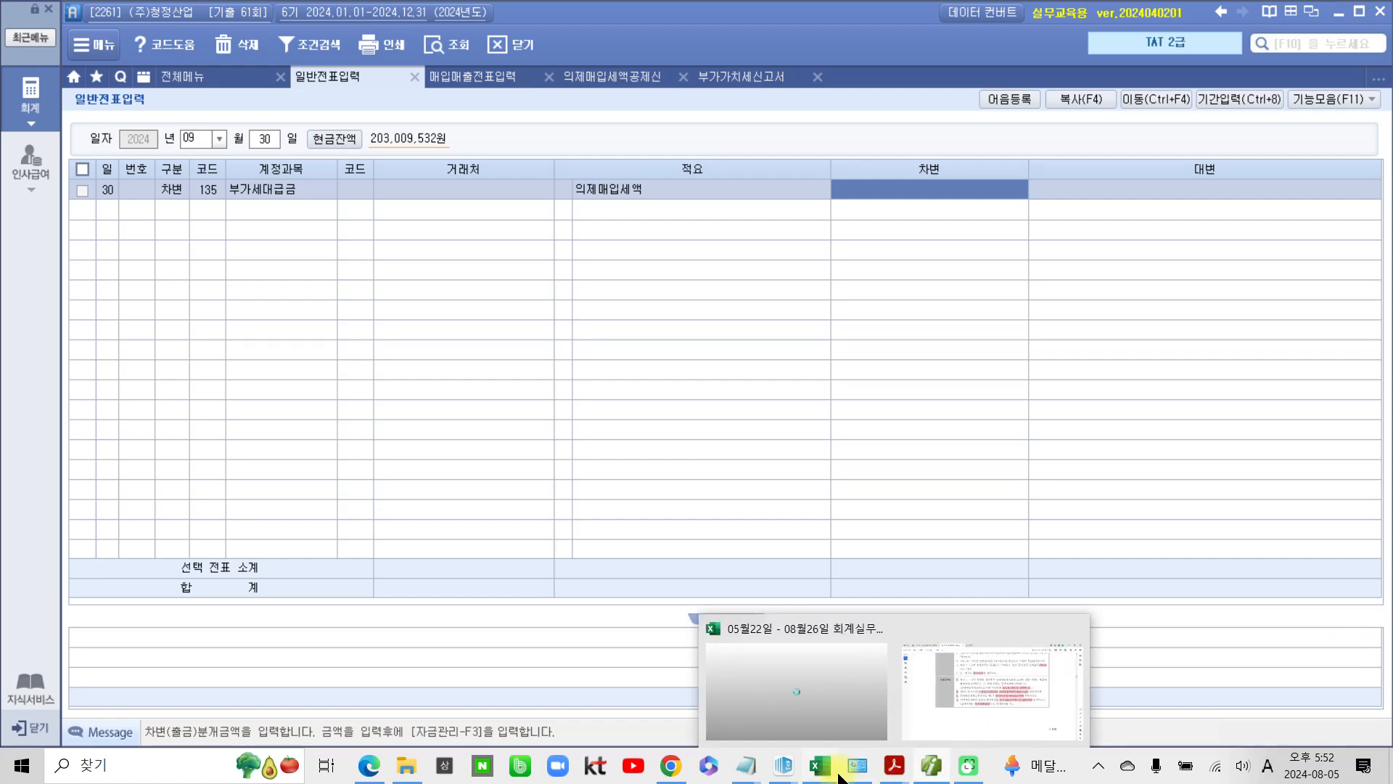
Copy 690,565 from the Notepad memo and enter it as the 차변 amount of the 부가세대급금 line
mouse_move(774, 776)
click(714, 718)
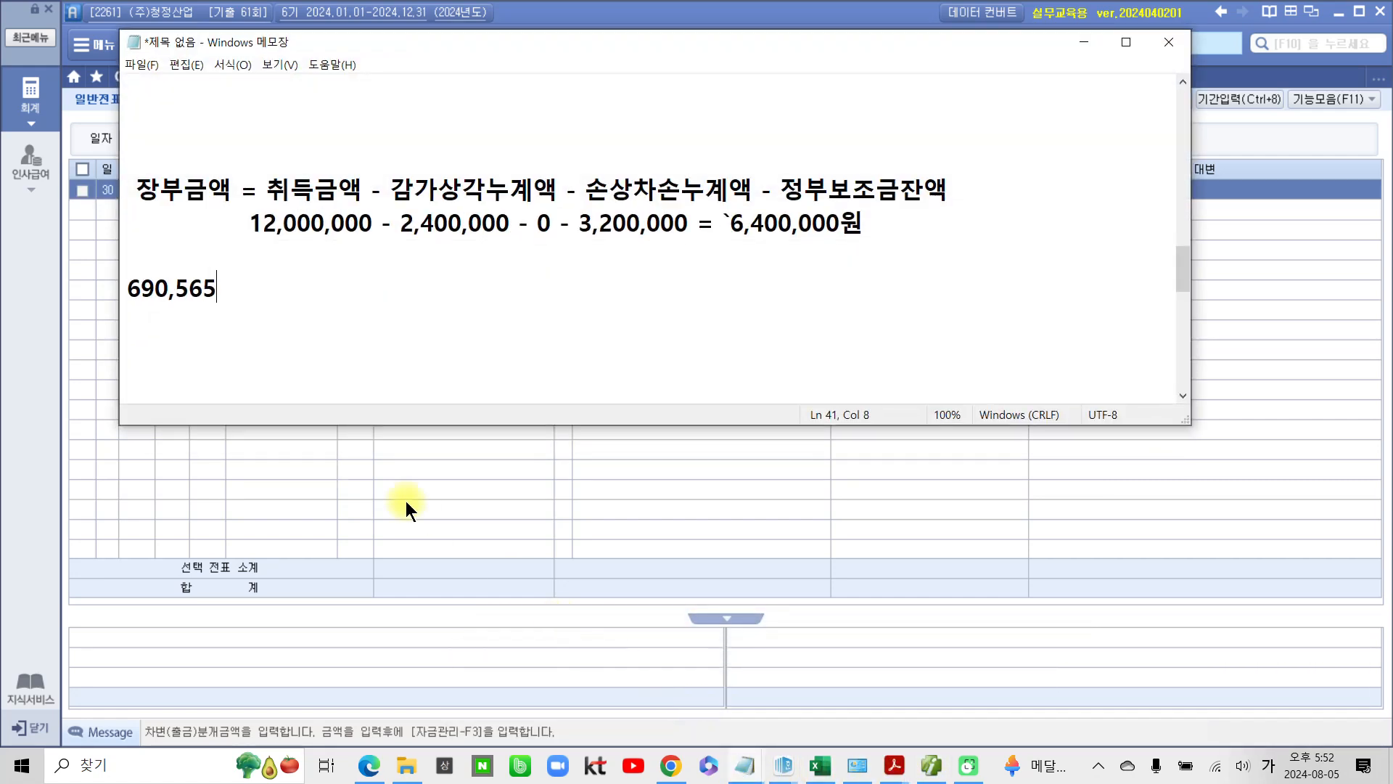
drag(220, 287, 132, 289)
key(ctrl+c)
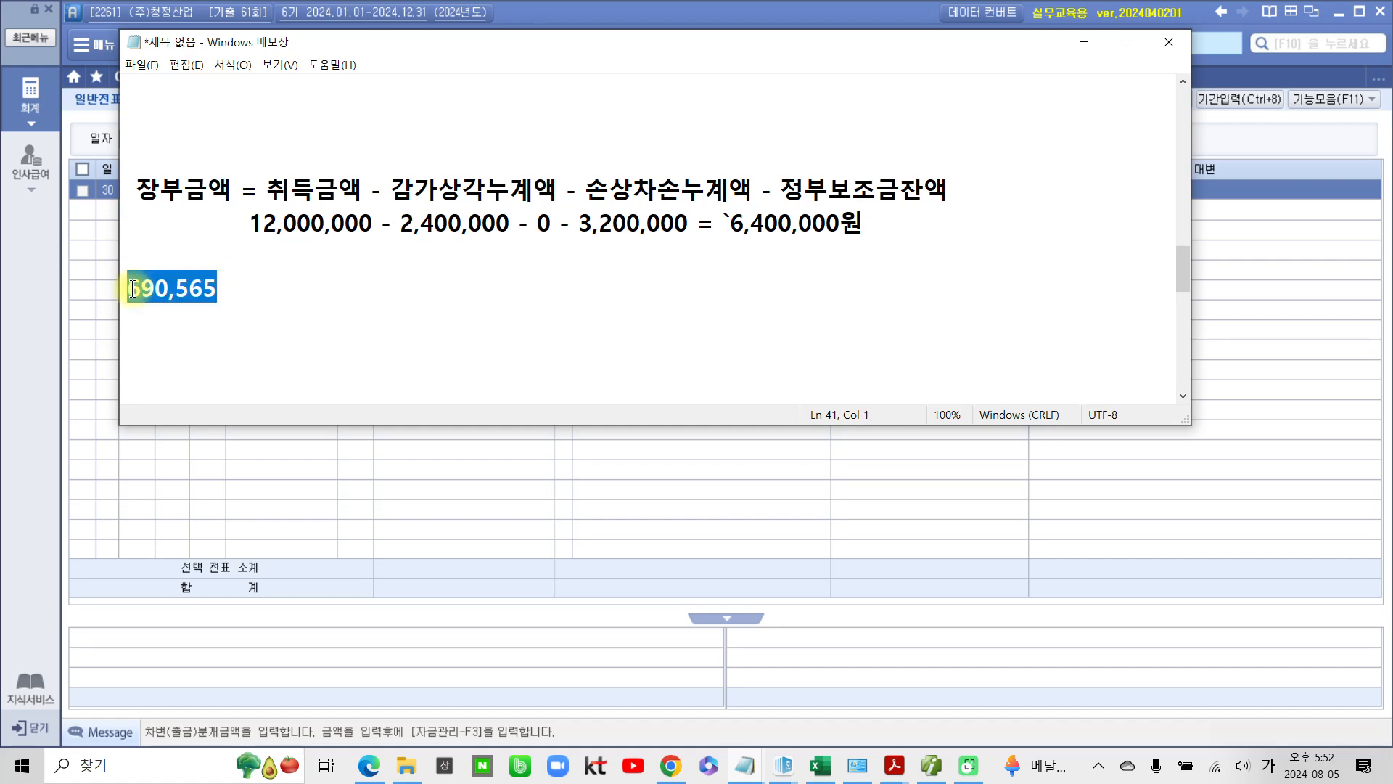
click(1085, 42)
click(945, 197)
key(ctrl+v)
key(Return)
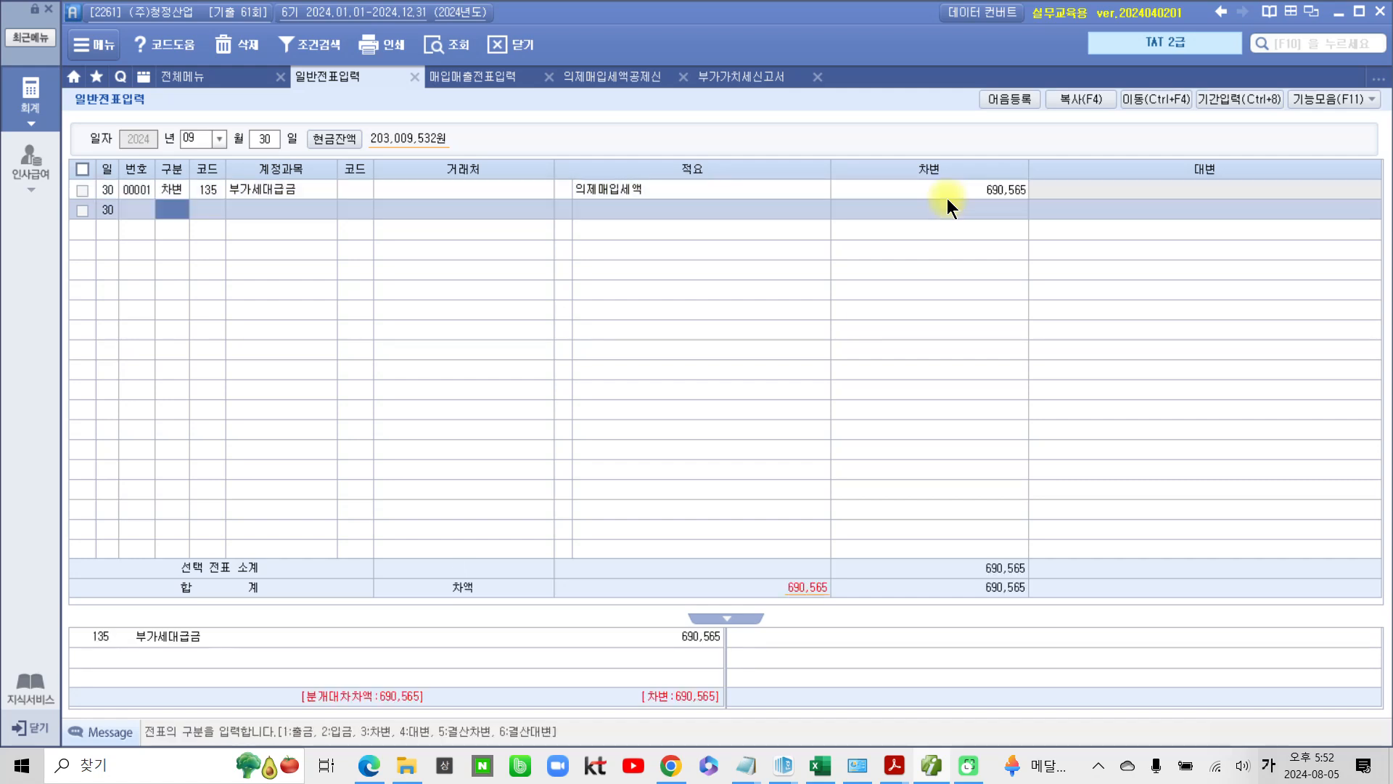
Add a 대변 line with account 153 원재료, 적요 06 의제매입세액 원재료차감(부가) and the amount 690,565, leaving the 거래처 blank
text(4원재)
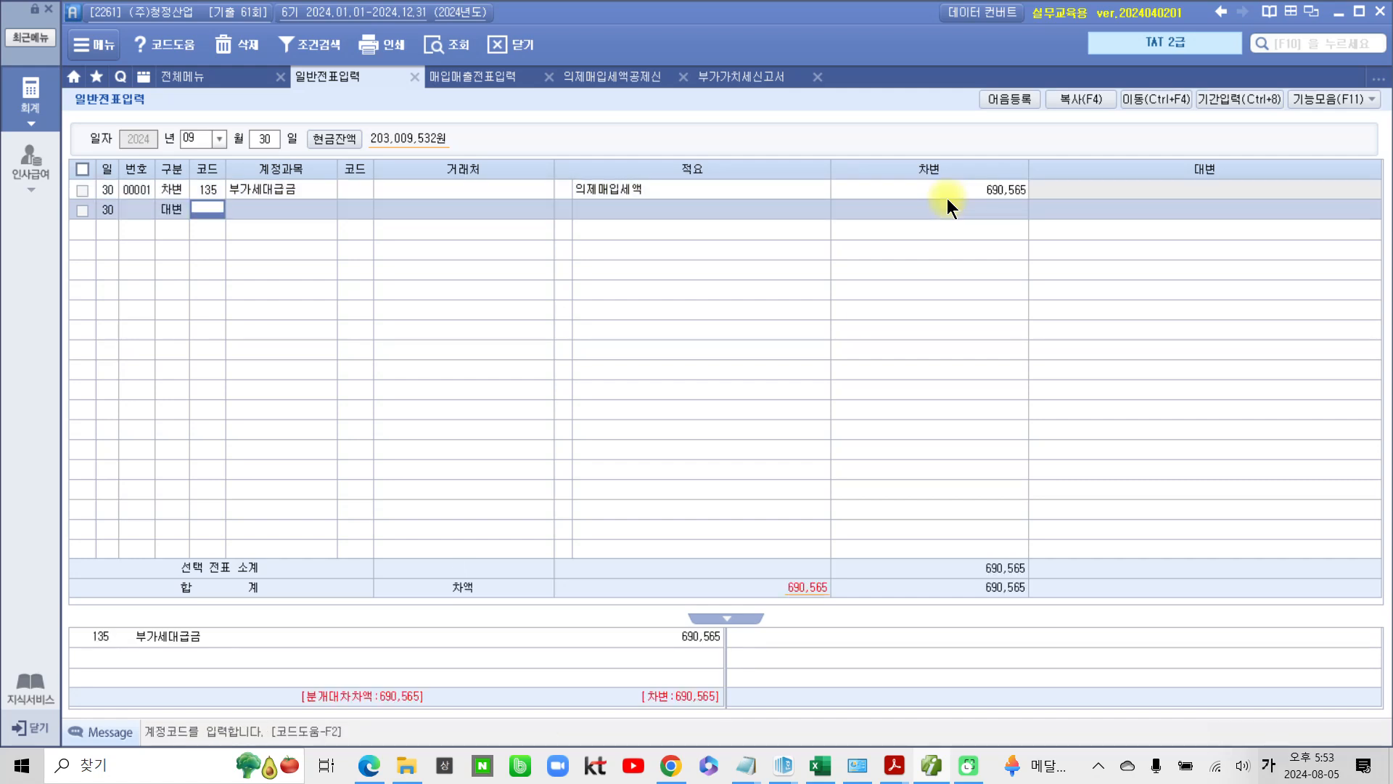
key(Return)
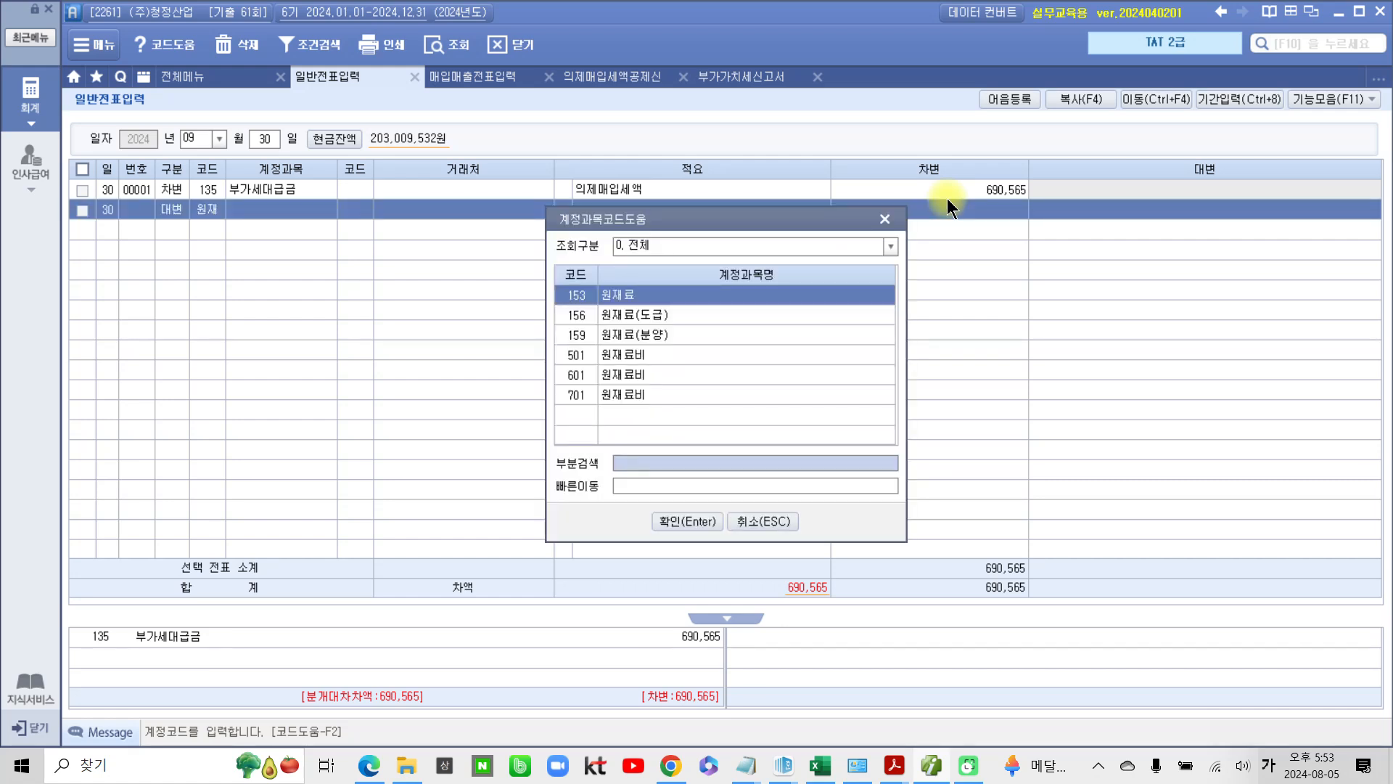
key(Return)
key(Return)
key(Return)
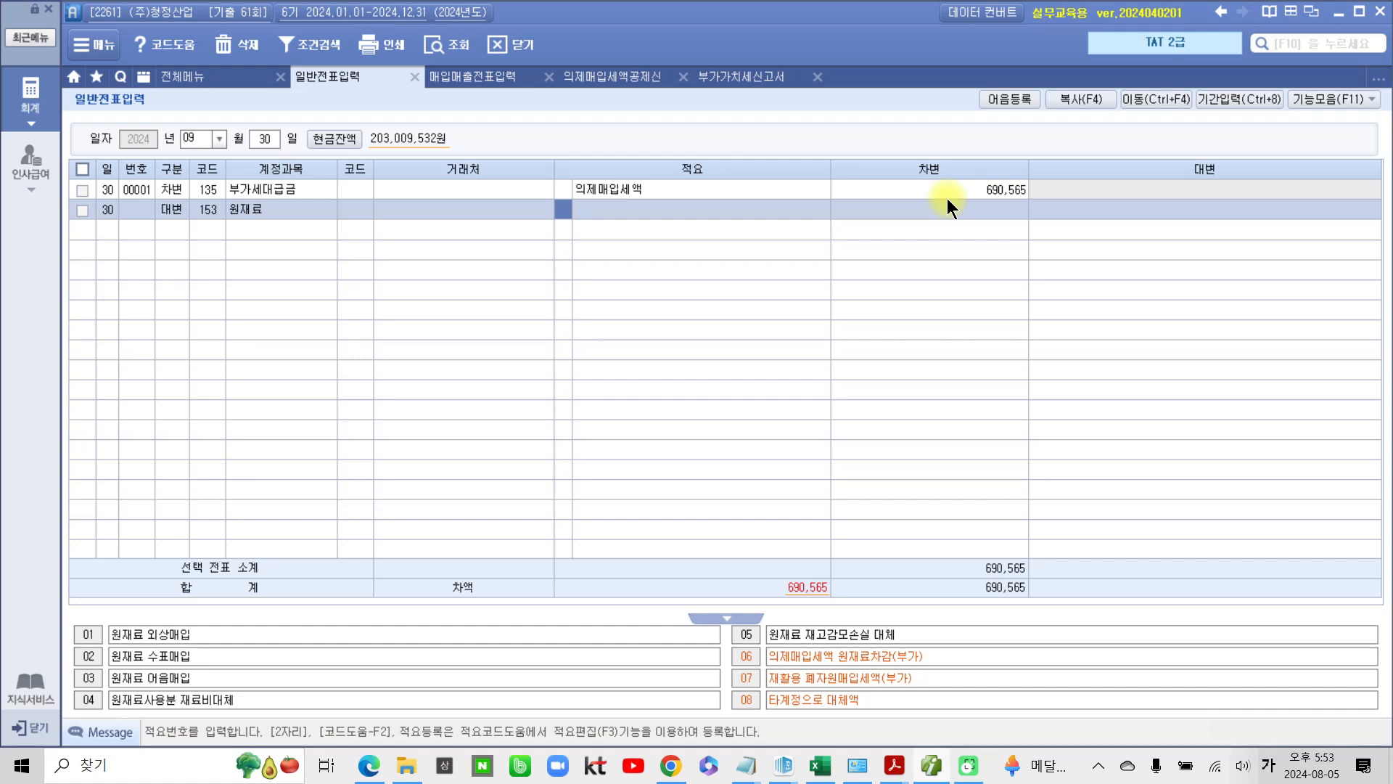
text(6)
key(Return)
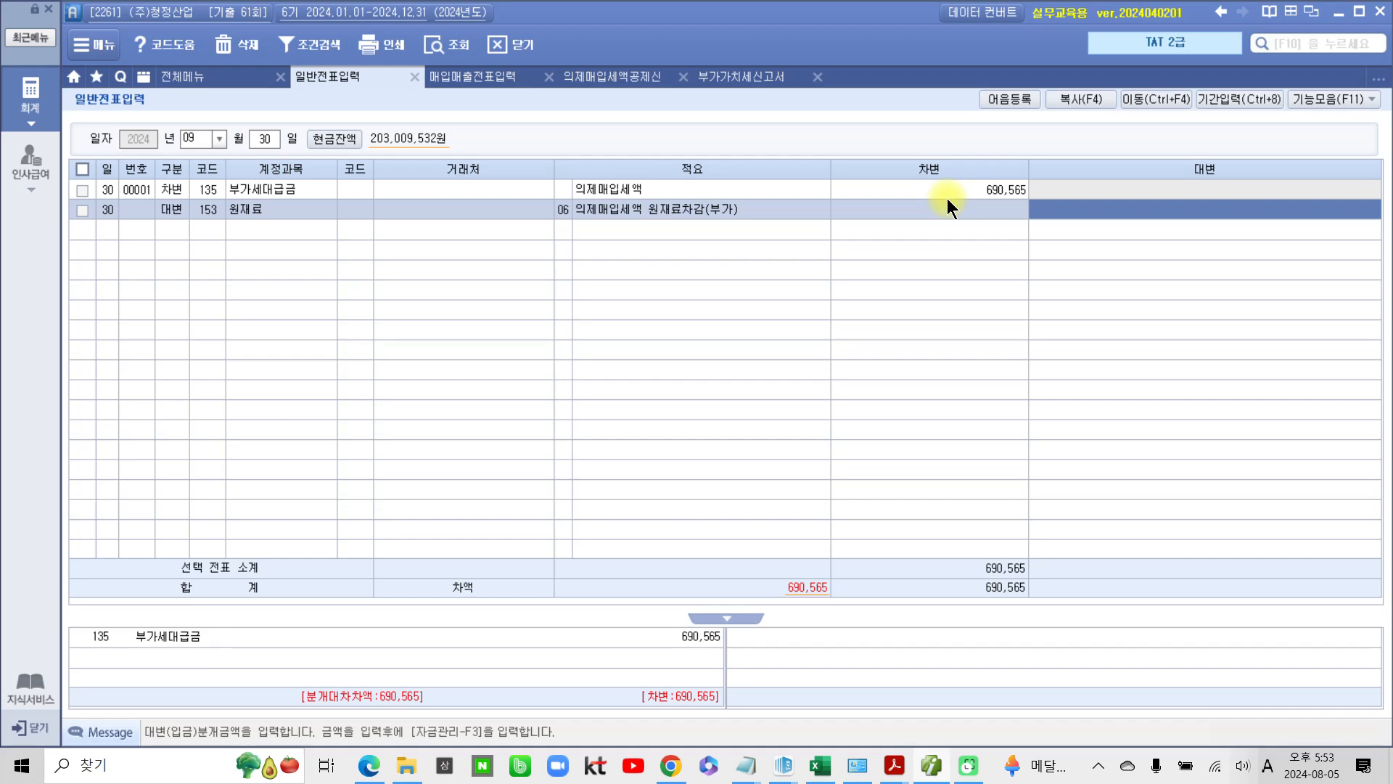
key(Return)
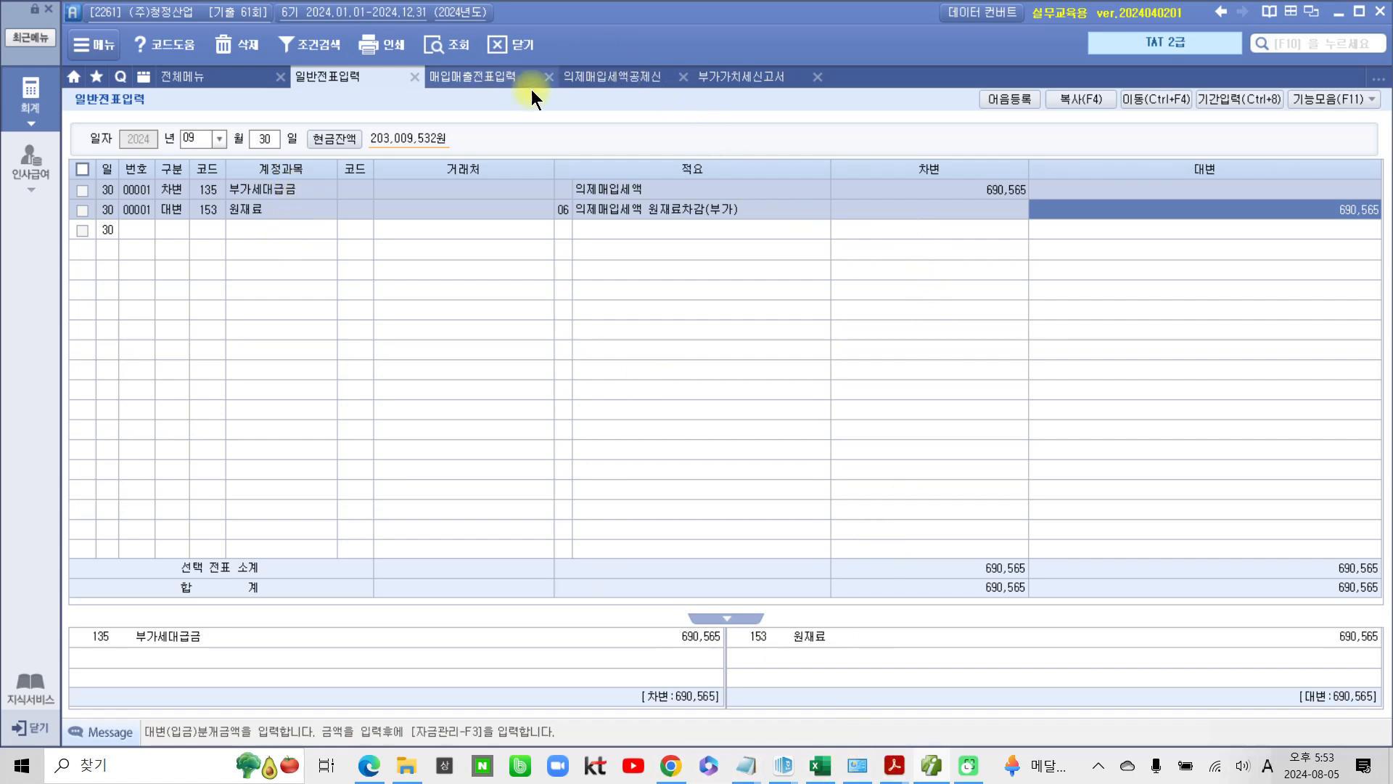
Check the total 의제매입세액 in the 의제매입세액공제신고서, temporarily marking it with a box
click(614, 80)
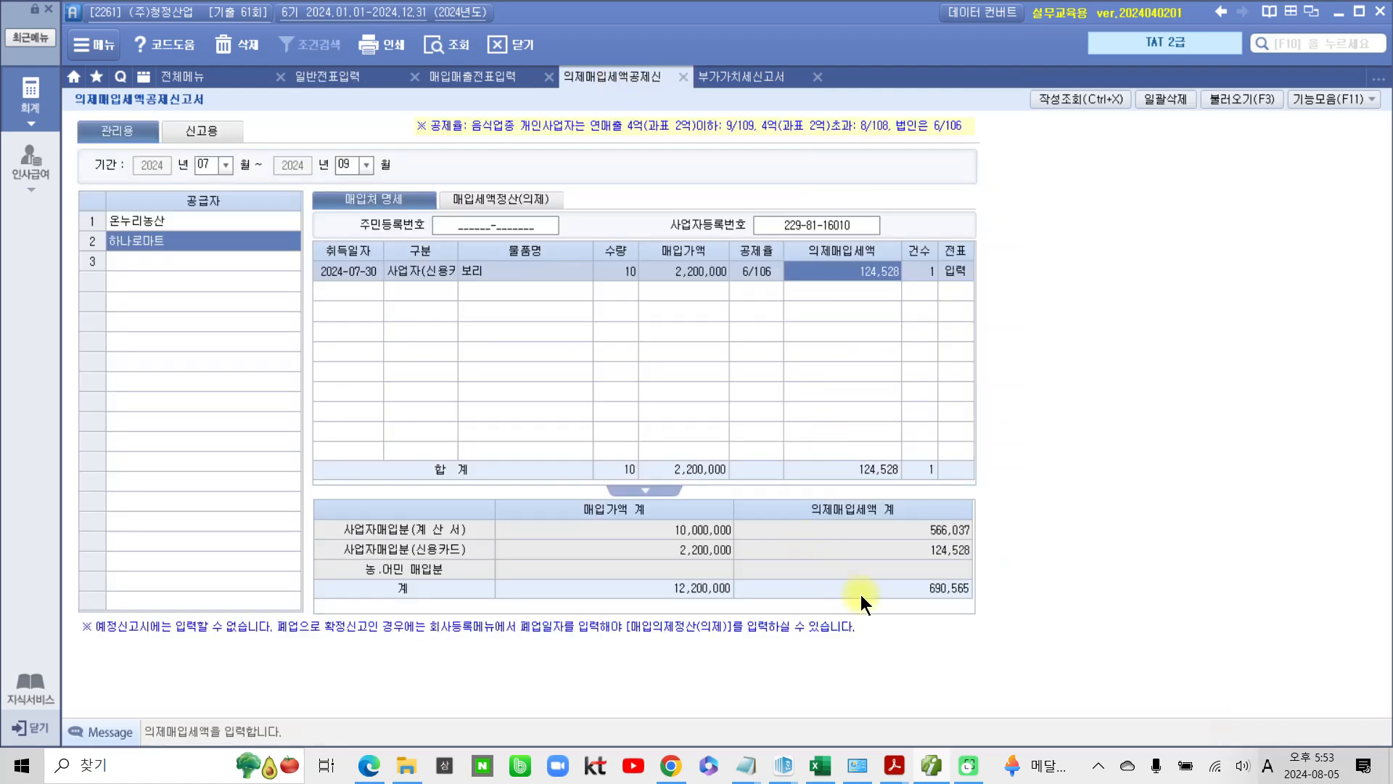
drag(907, 570, 998, 615)
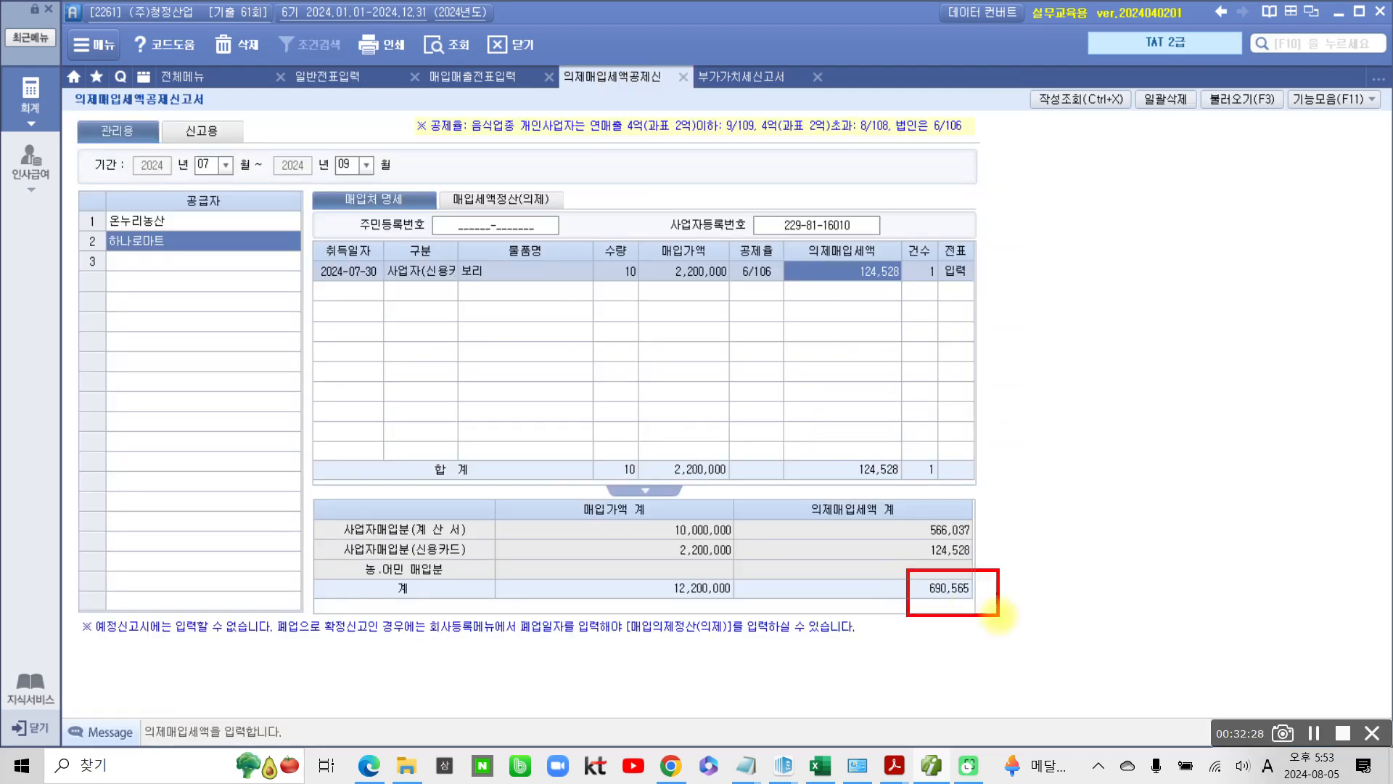
key(Escape)
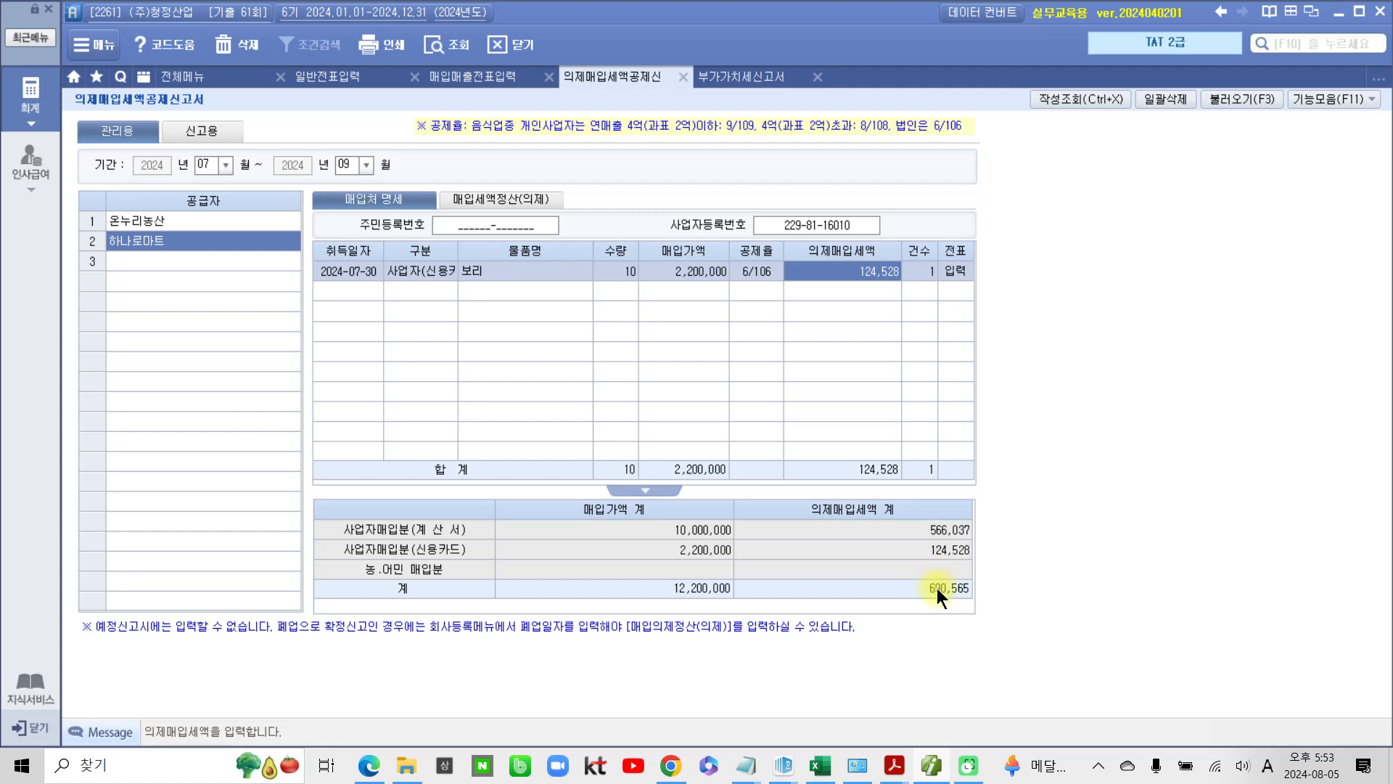
Switch to the 03부 2 tat2급 기출 exam PDF to review the 수행과제 items
click(900, 765)
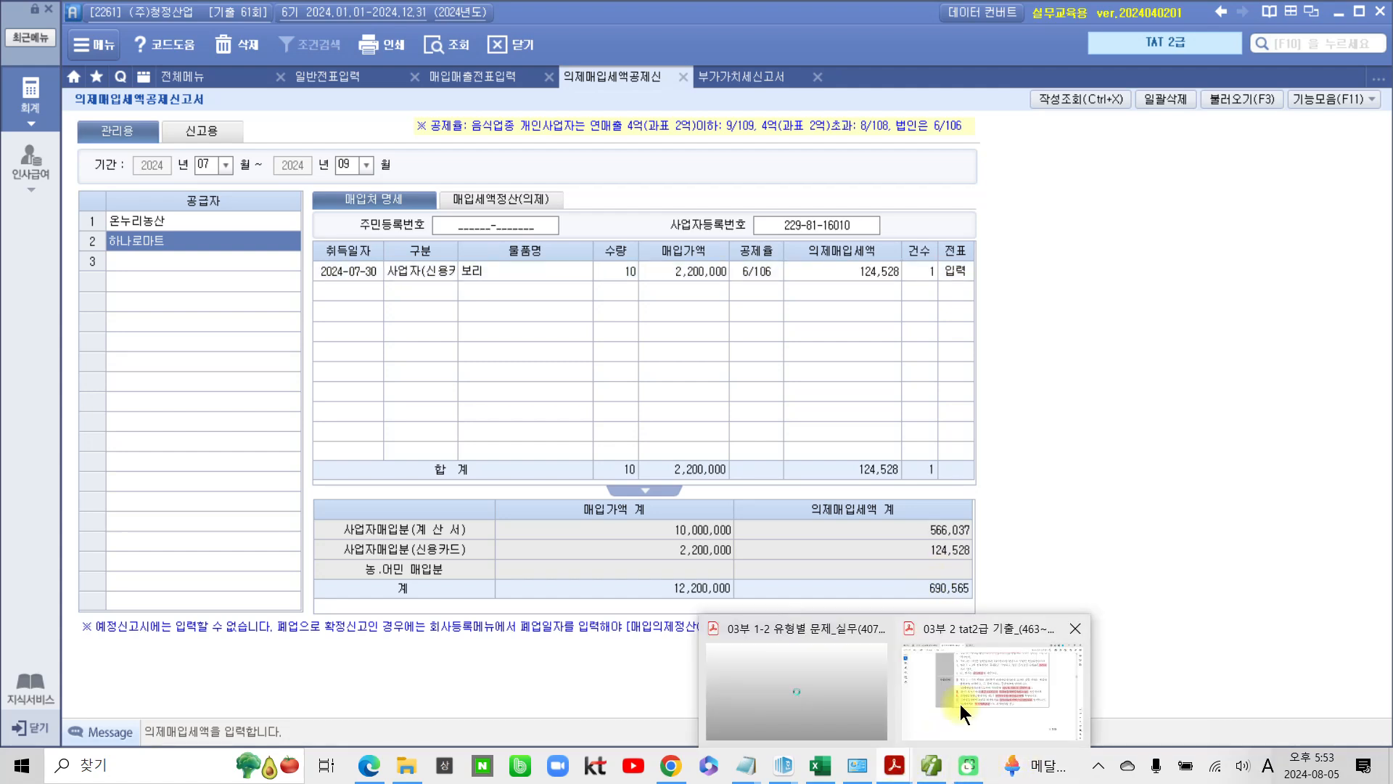
click(959, 707)
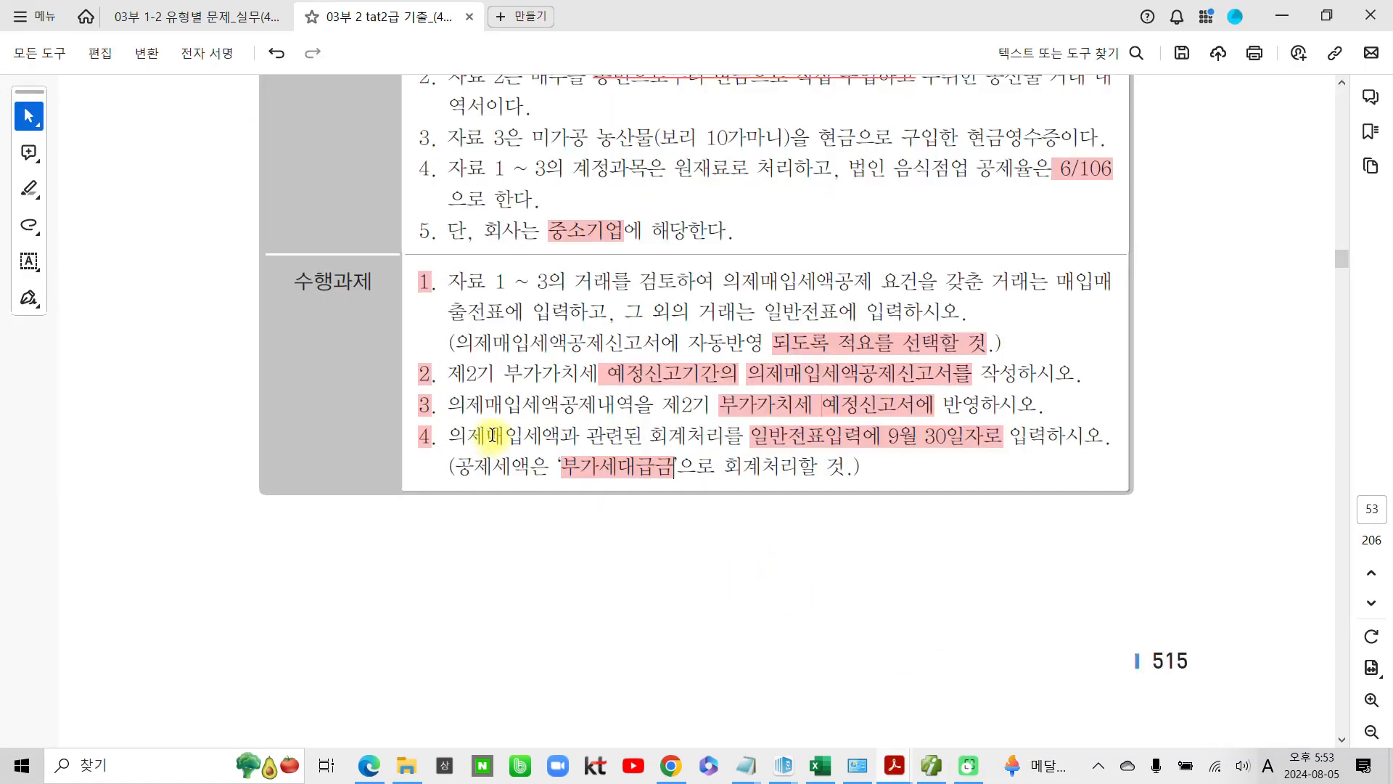